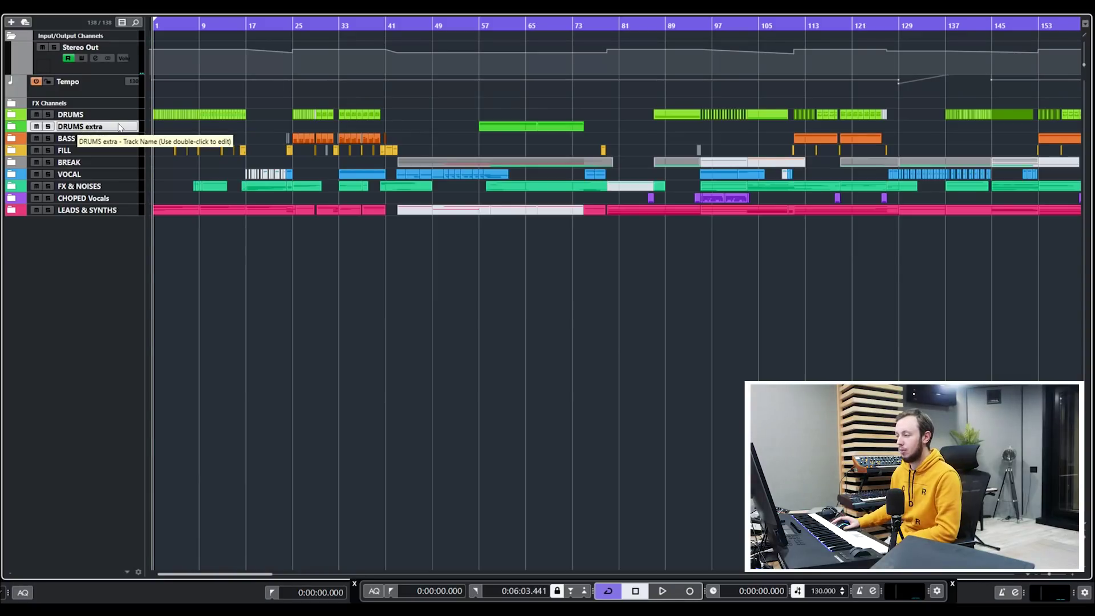
Step: Expand the DRUMS, DRUMS extra, BASS and FILL folder tracks to show the tracks inside them
left_click(12, 116)
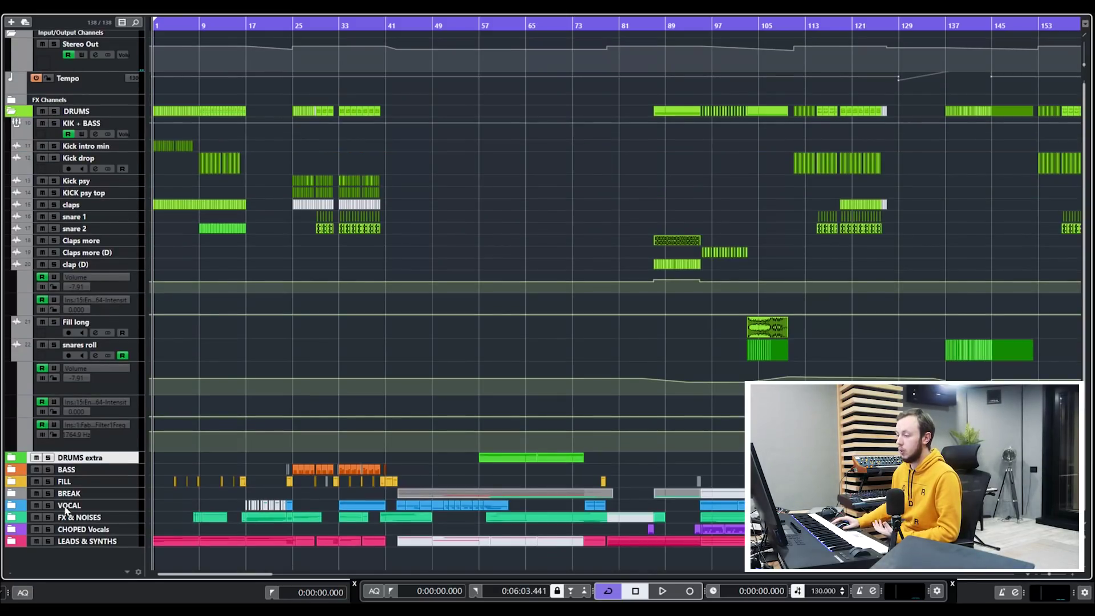
left_click(11, 458)
scroll(213, 412, "down", 5)
left_click(21, 472)
scroll(128, 425, "down", 4)
left_click(14, 484)
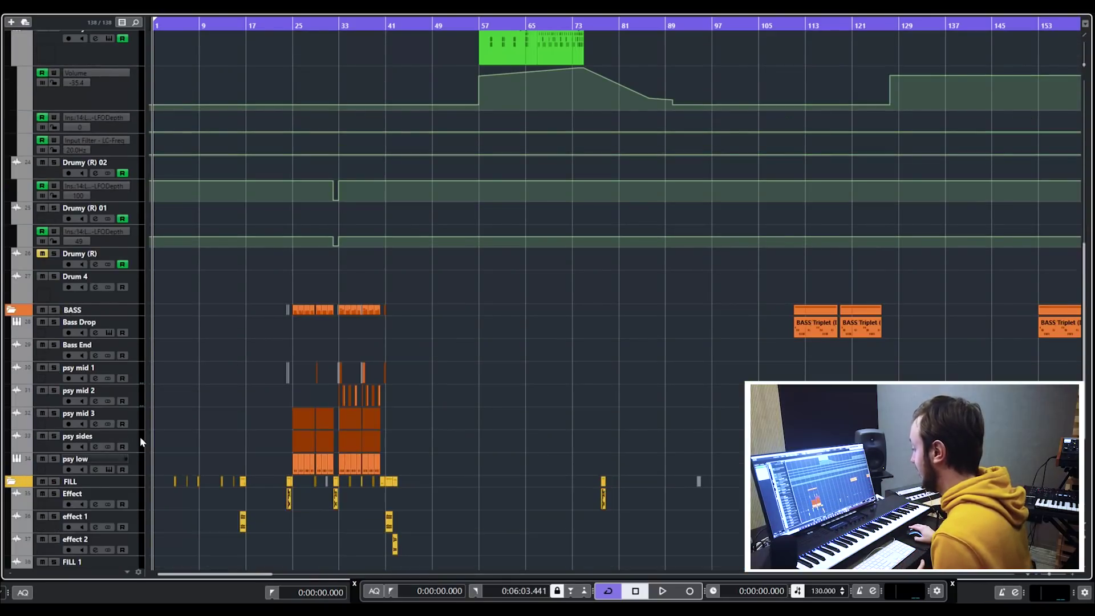
Step: Expand the BREAK and VOCAL folder tracks to show their instrument and vocal tracks
scroll(139, 436, "down", 4)
left_click(16, 495)
scroll(165, 412, "down", 6)
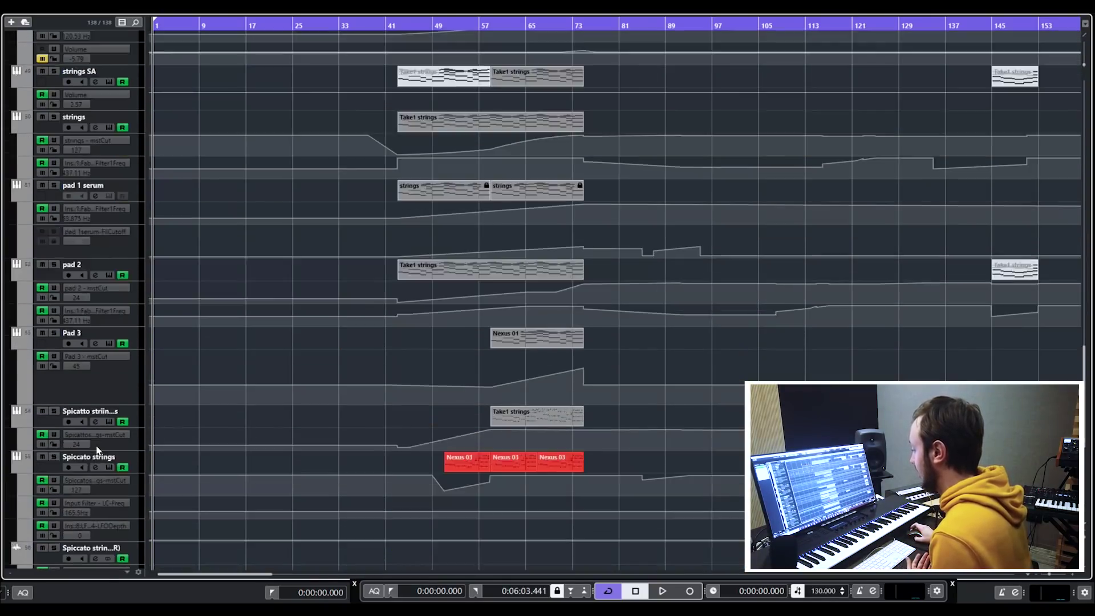
left_click(17, 507)
left_click(12, 505)
Step: Expand the FX & NOISES, CHOPED Vocals and LEADS & SYNTHS folder tracks
scroll(156, 396, "down", 6)
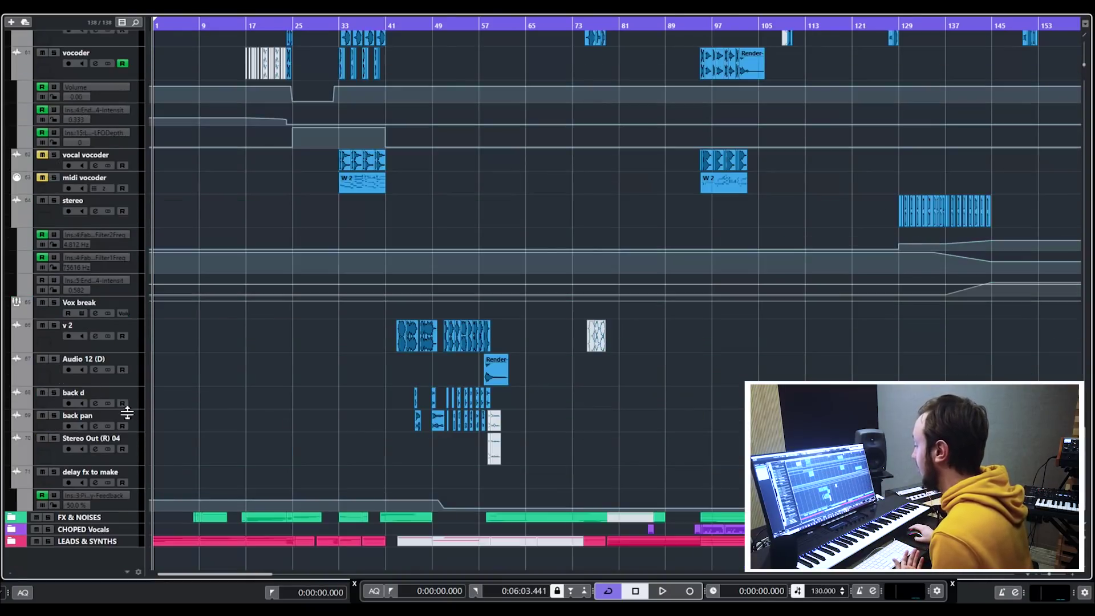
left_click(12, 517)
scroll(163, 447, "down", 8)
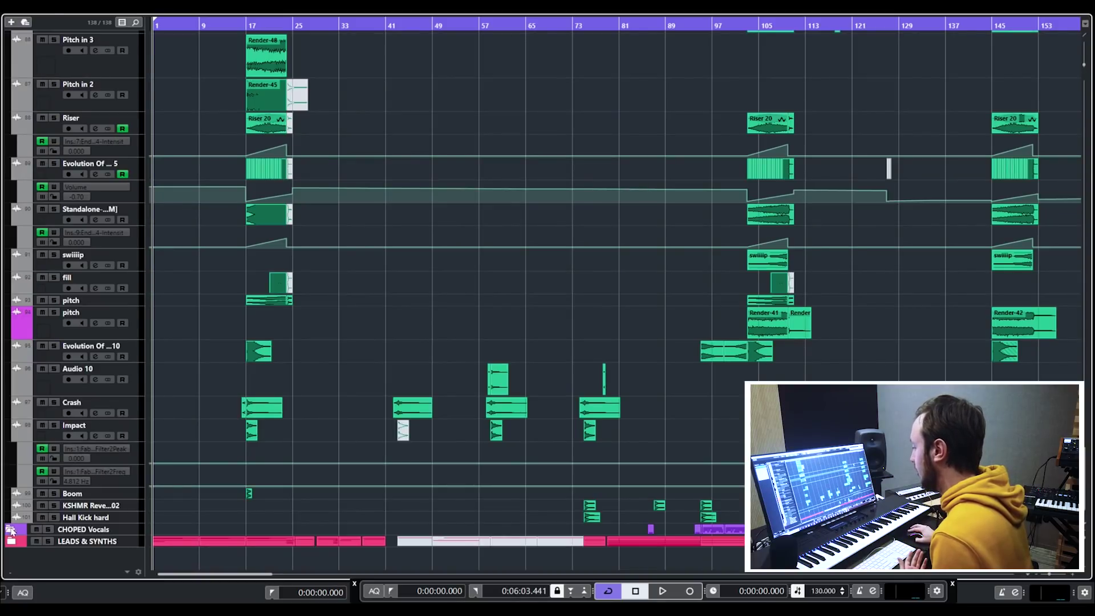
left_click(11, 529)
scroll(203, 444, "down", 4)
left_click(9, 541)
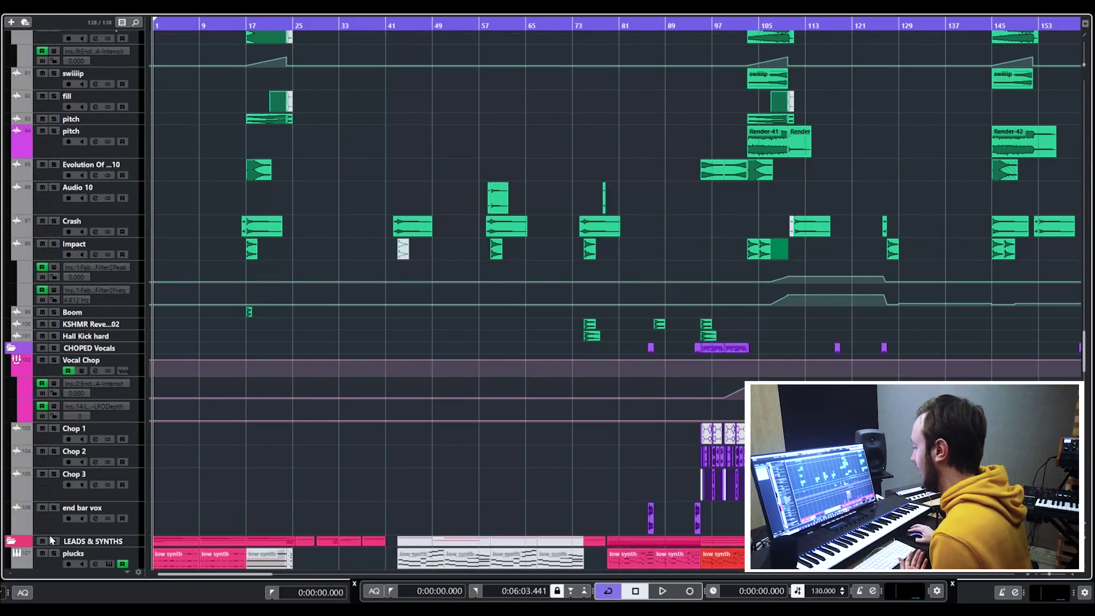
Step: Review the expanded tracks from LEADS & SYNTHS back up to DRUMS
scroll(425, 359, "down", 10)
scroll(430, 361, "up", 8)
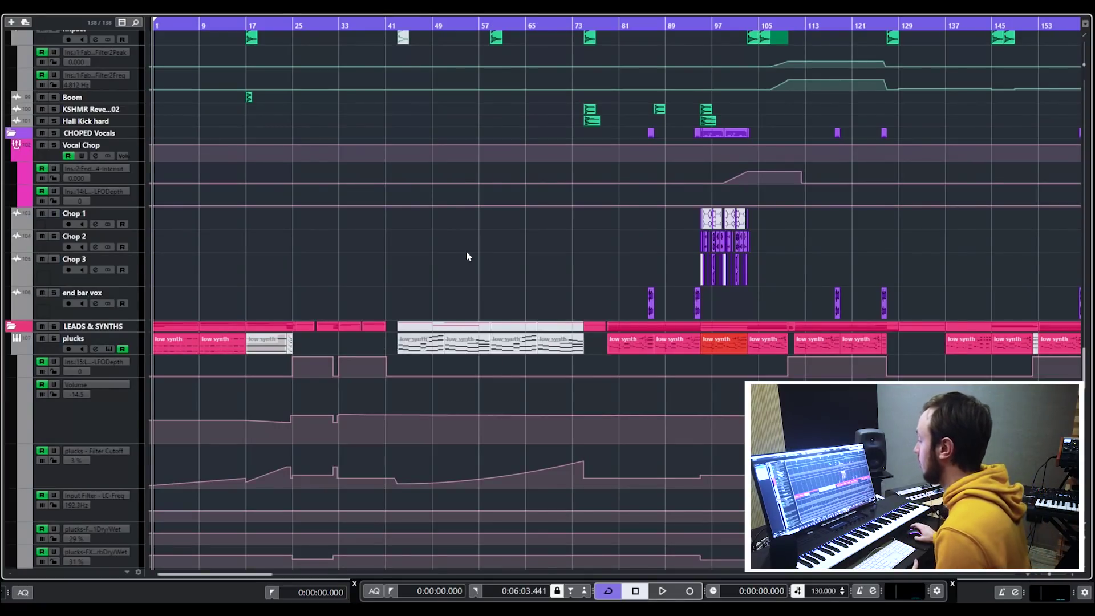
scroll(468, 254, "up", 20)
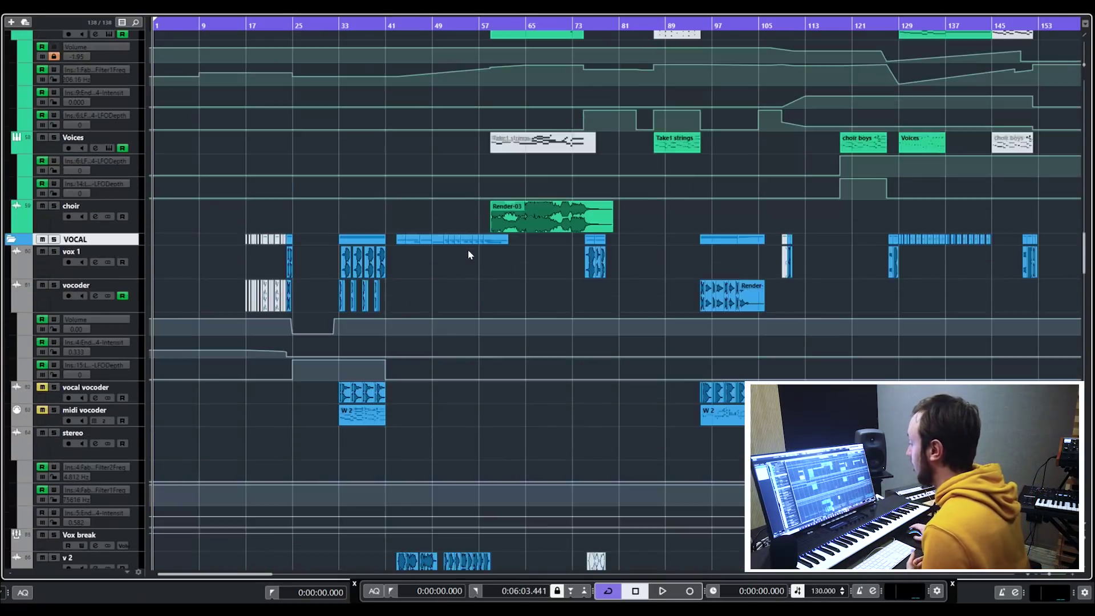
scroll(468, 251, "up", 15)
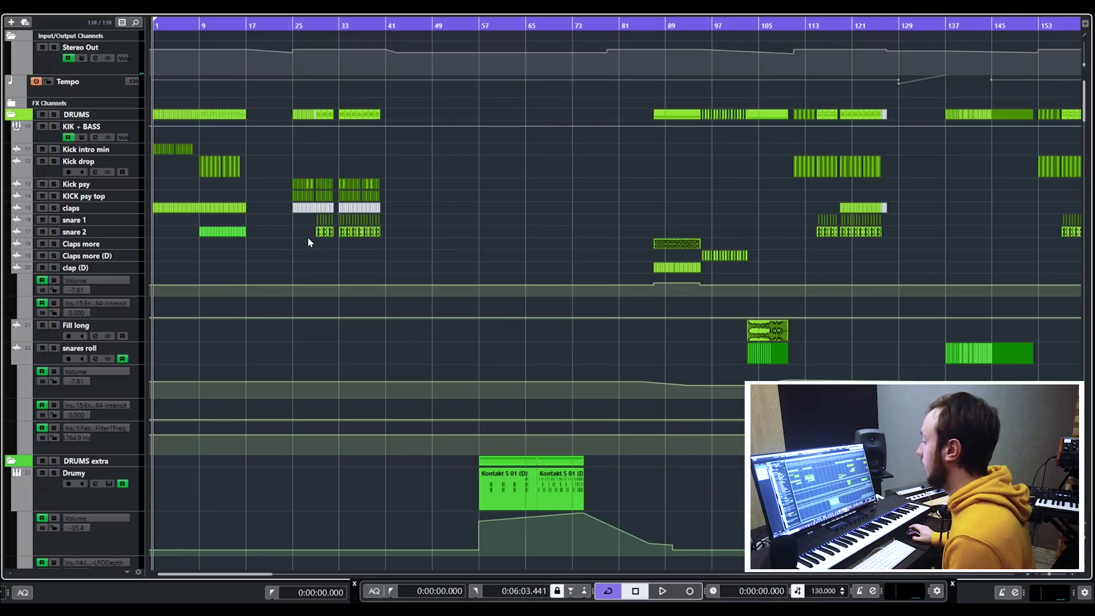
Step: Examine the BREAK folder's piano, brass, cello, strings and pad parts and their automation around bars 41 to 77
scroll(307, 242, "down", 15)
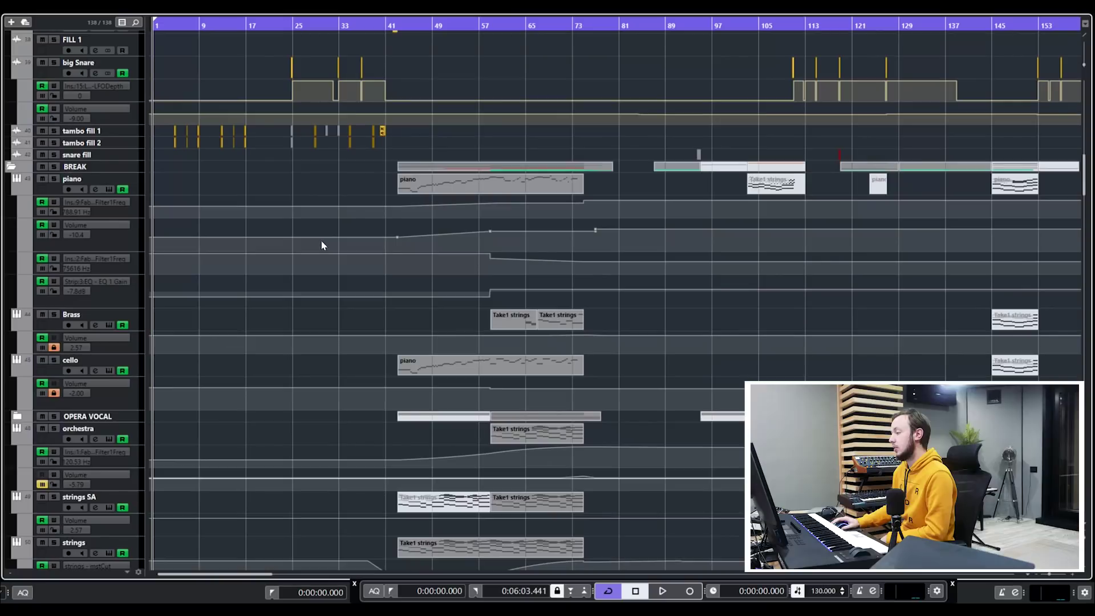
scroll(469, 136, "down", 3)
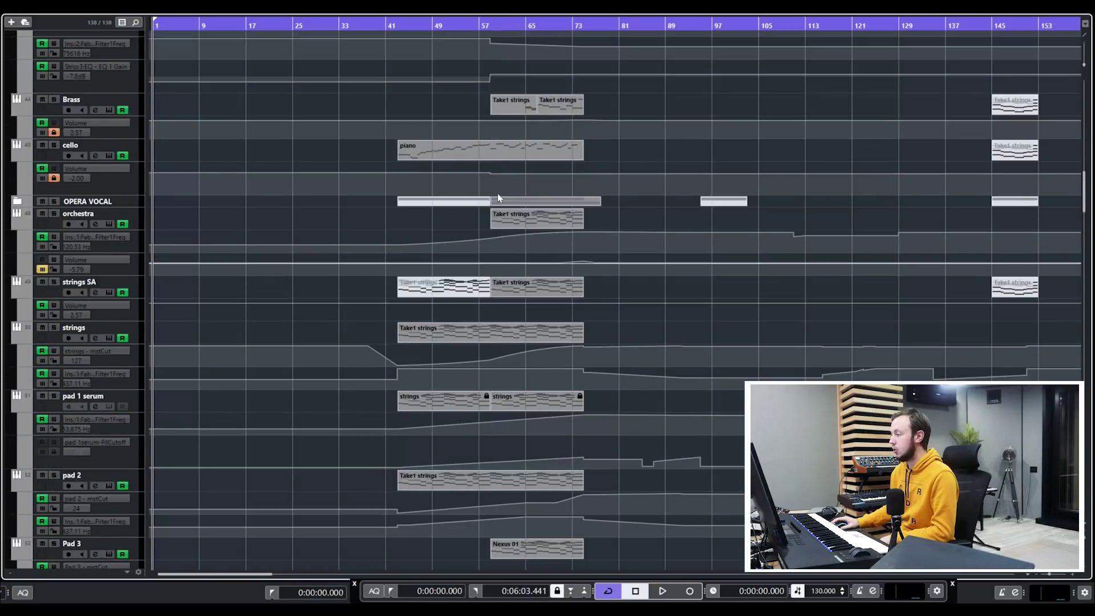
scroll(497, 193, "up", 3)
left_click_drag(354, 183, 672, 463)
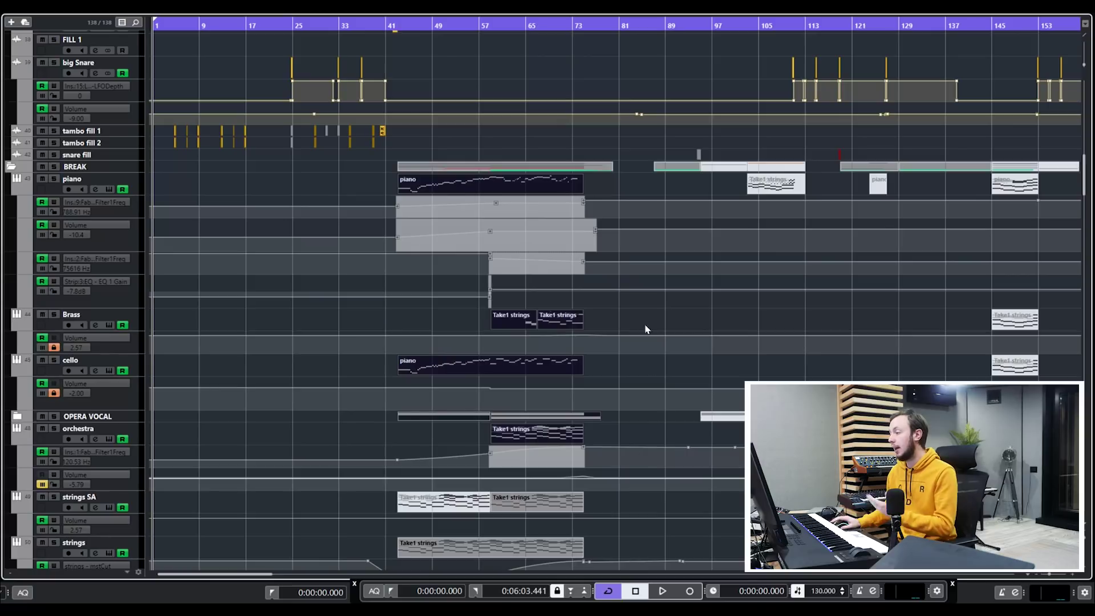
left_click(471, 222)
scroll(437, 205, "down", 2)
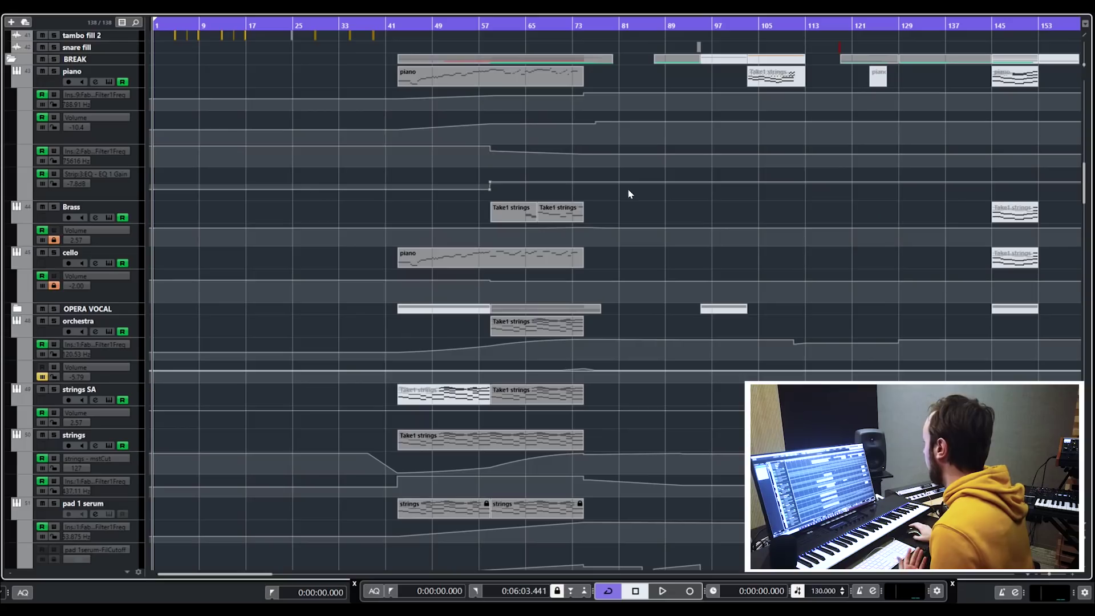
scroll(625, 217, "down", 5)
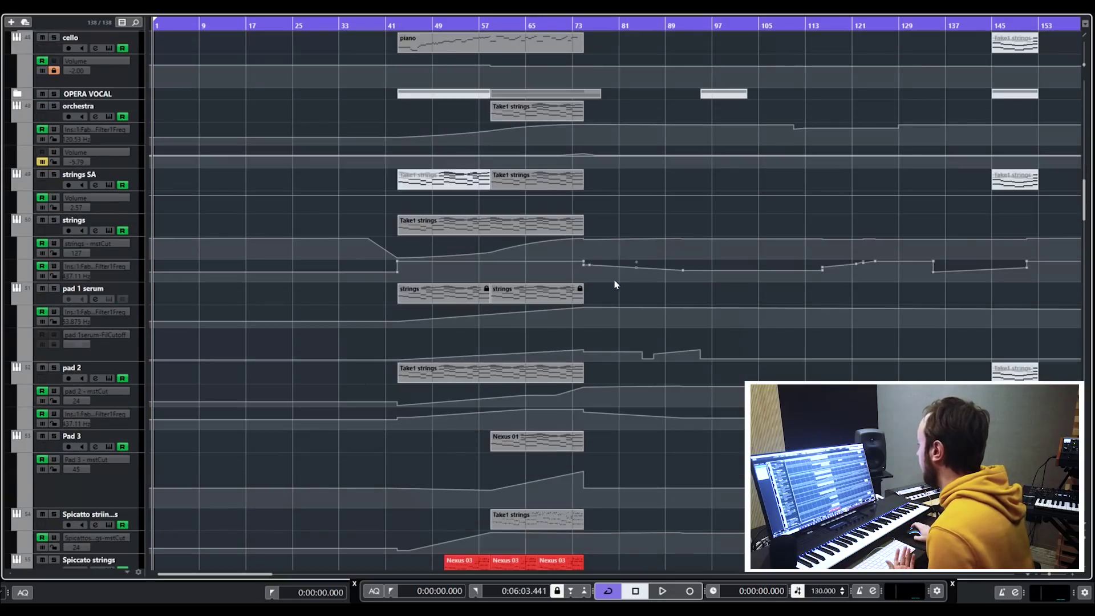
scroll(567, 277, "up", 4)
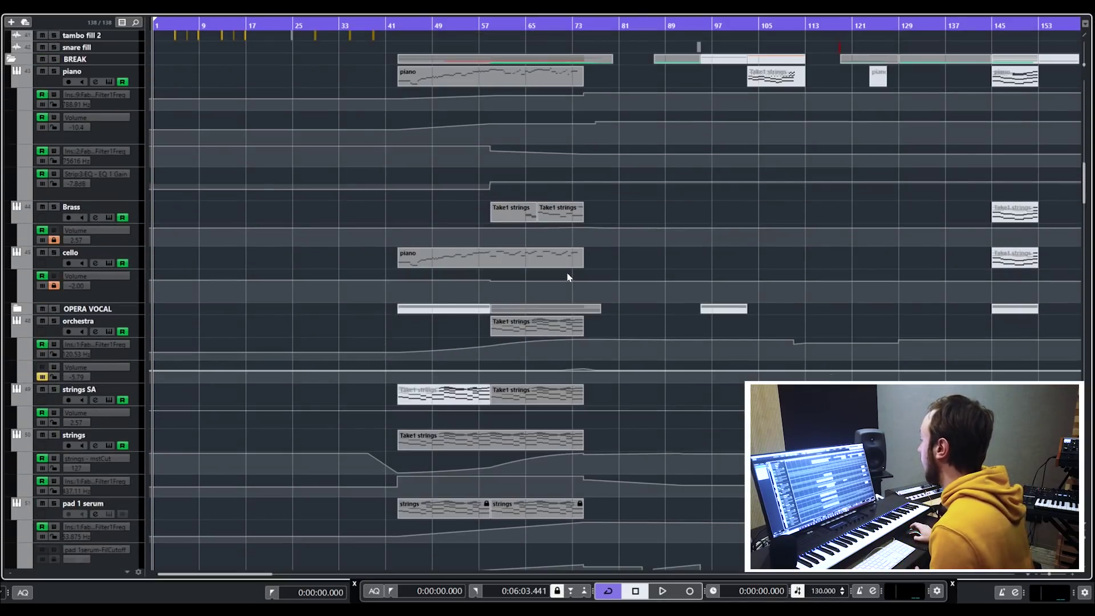
Step: Select the kick, clap and snare events of the first 40 bars and look over the bass, fill, choir and vocal tracks
scroll(567, 273, "up", 20)
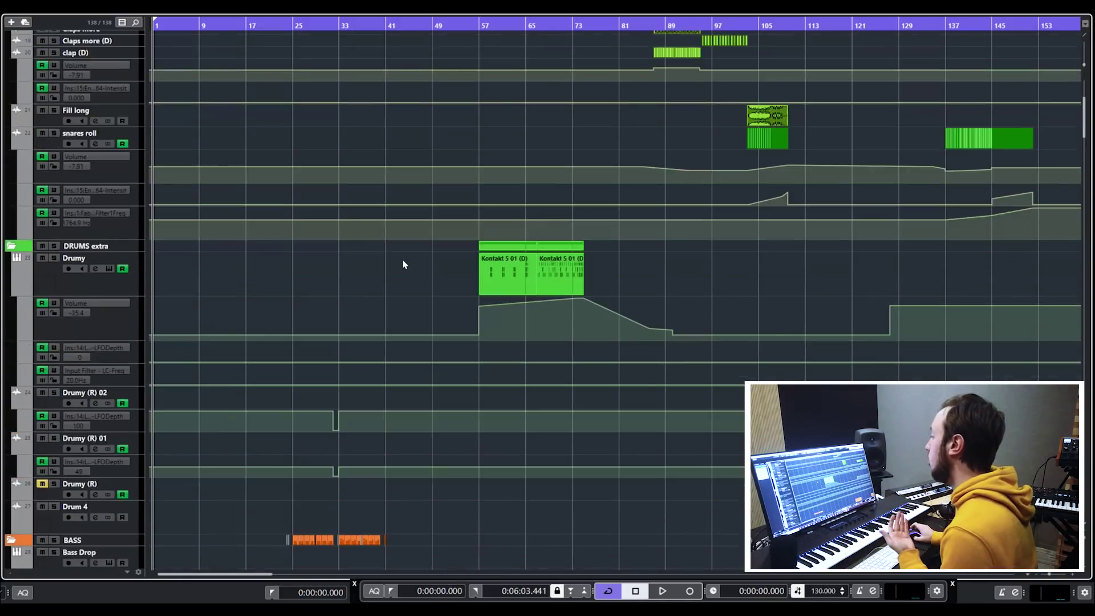
scroll(399, 251, "up", 4)
left_click_drag(308, 194, 155, 132)
scroll(437, 286, "down", 10)
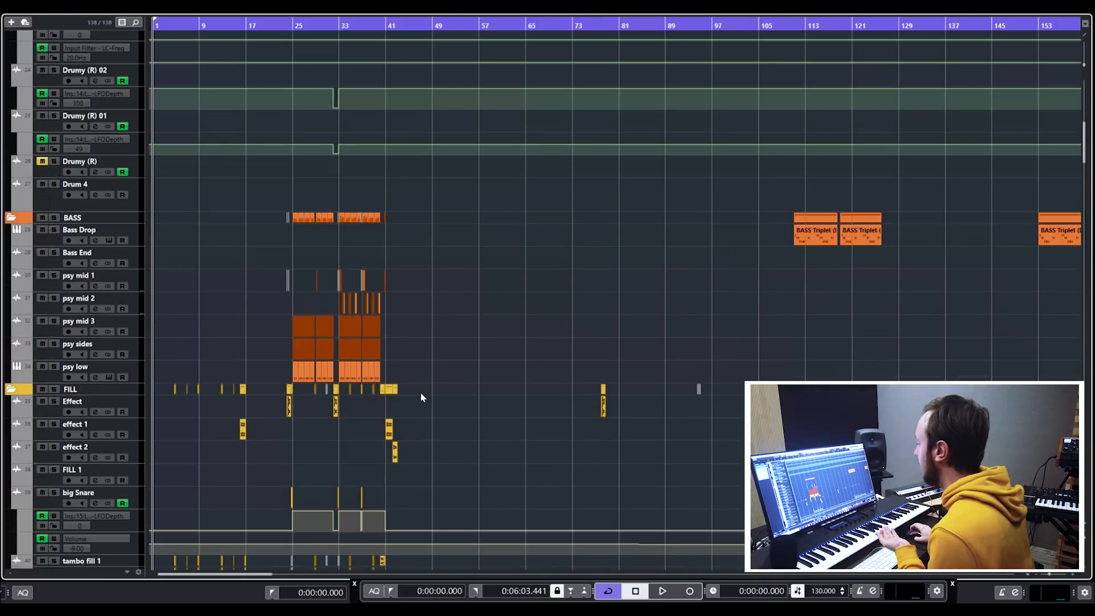
scroll(433, 373, "down", 15)
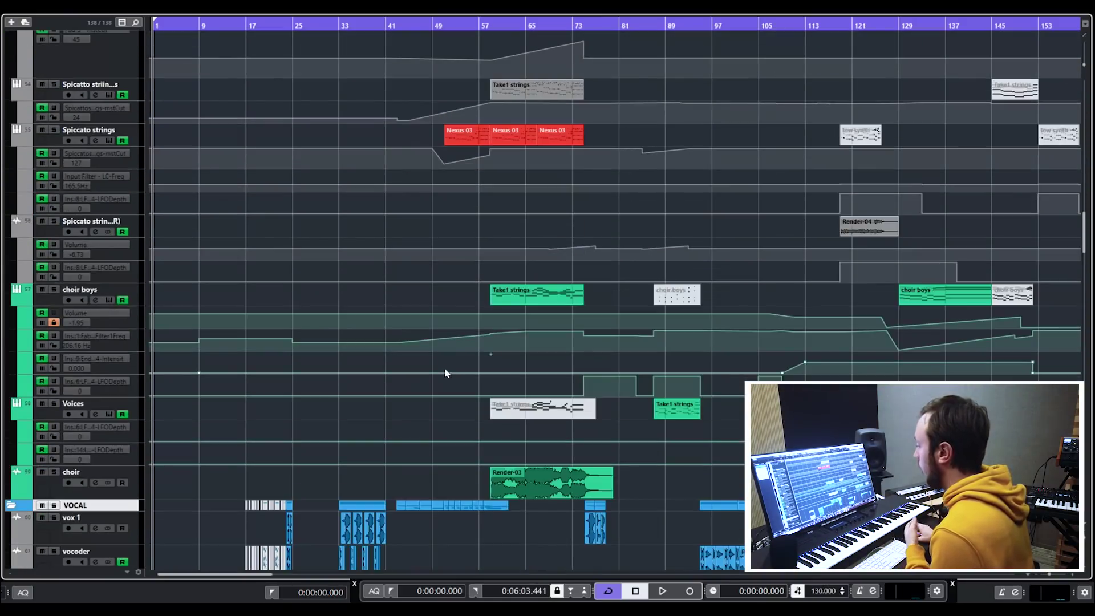
scroll(448, 370, "down", 4)
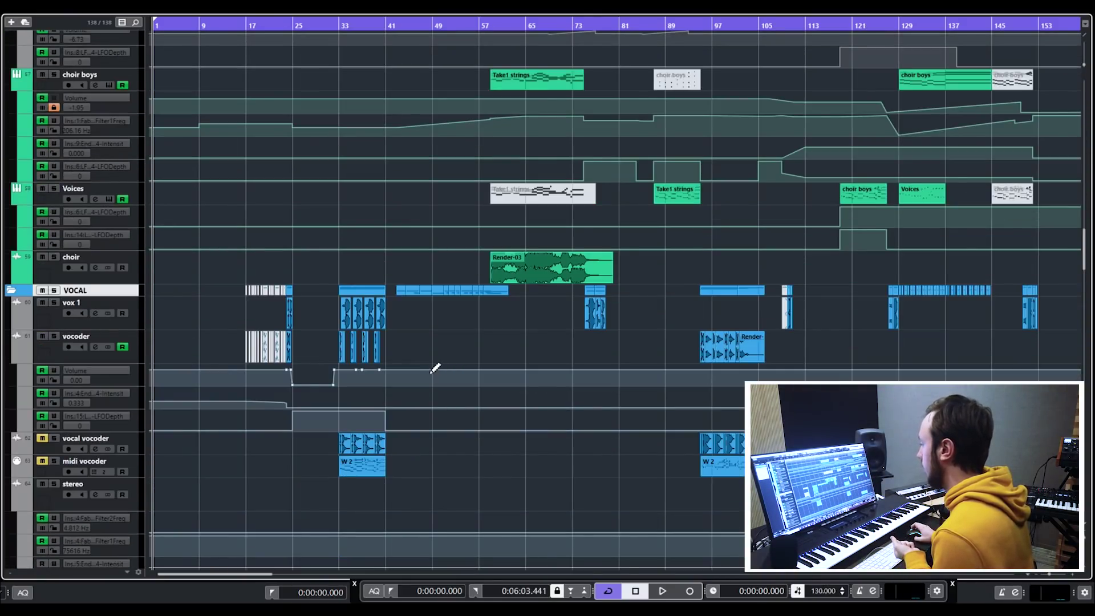
scroll(435, 368, "up", 20)
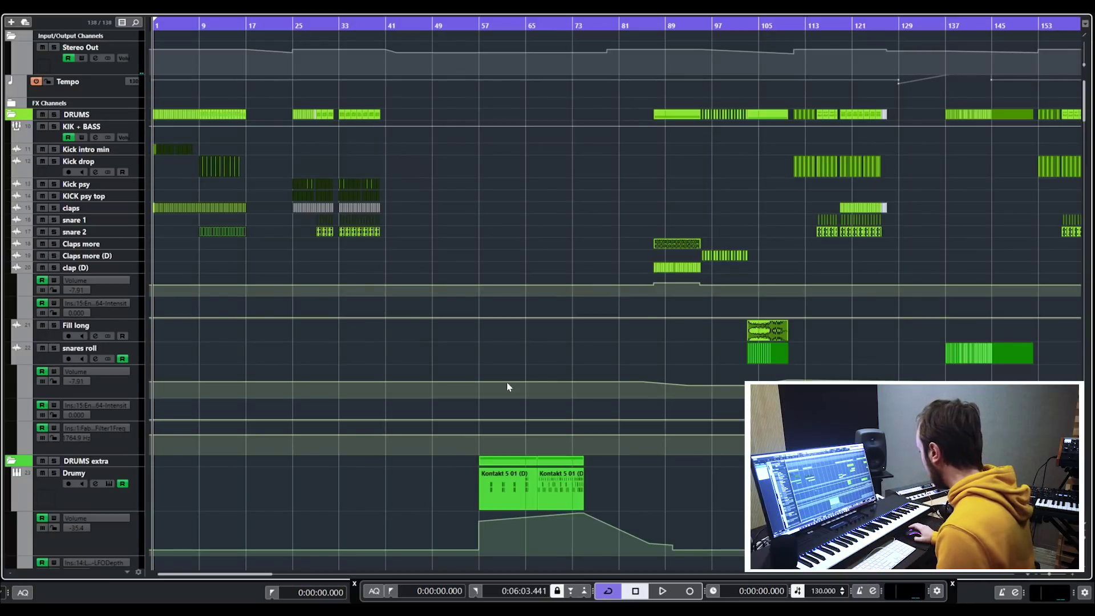
Step: Examine how the drum parts are laid out across the whole song
key("h")
key("h")
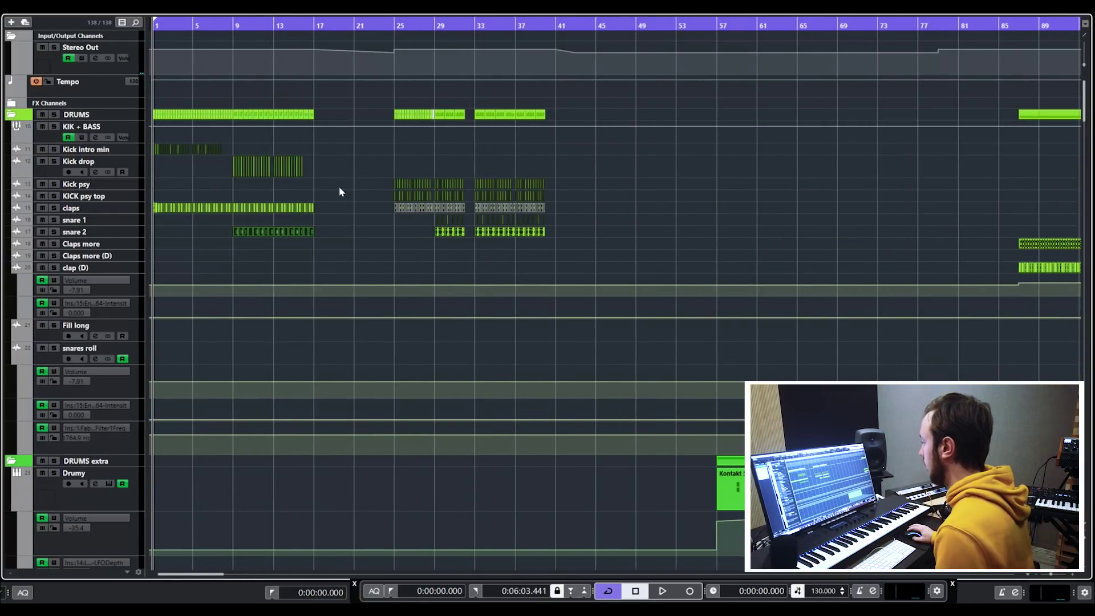
key("g")
key("g")
key("g")
key("g")
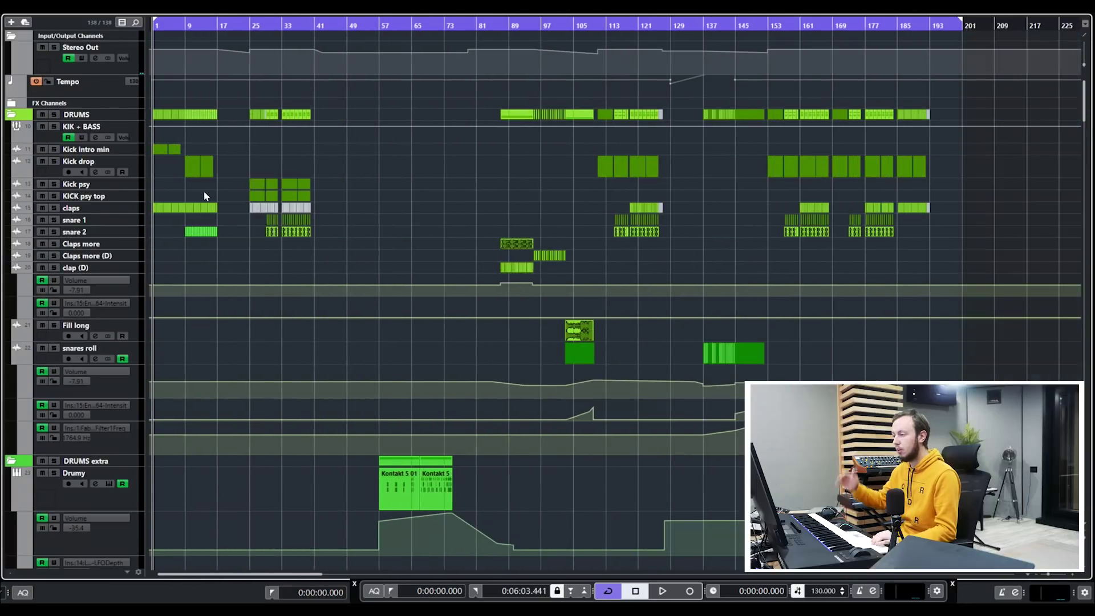
key("g")
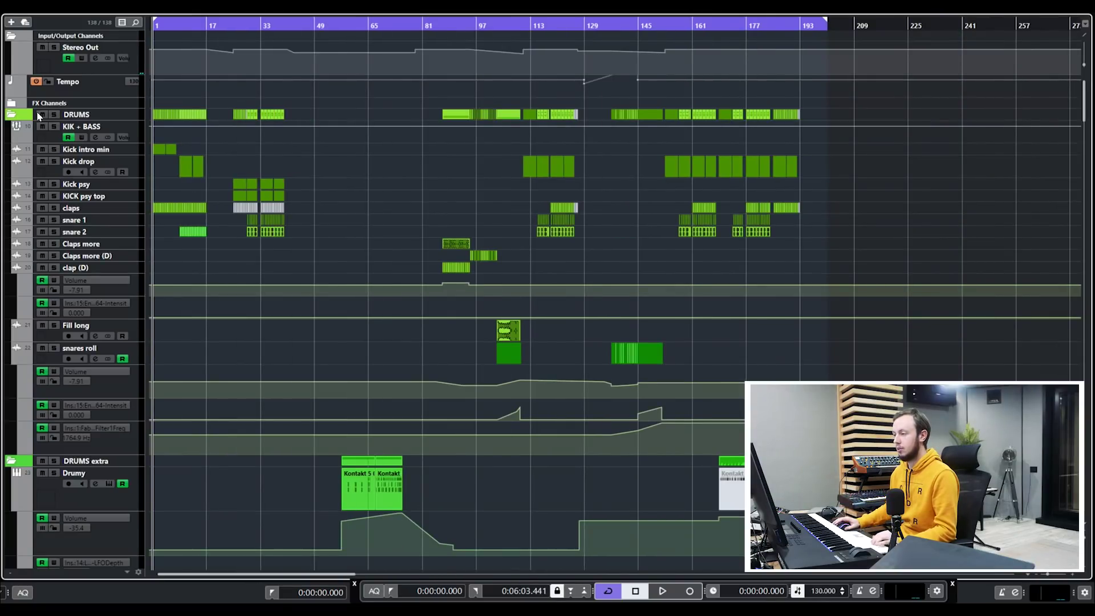
key("h")
key("h")
key("h")
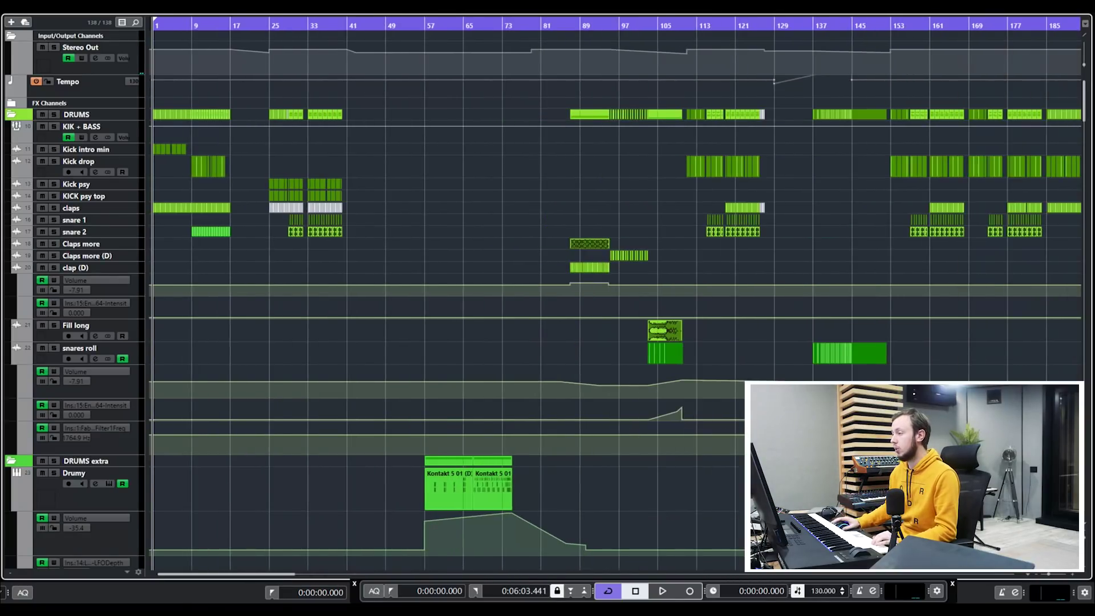
Step: Place the playhead at the start of bar 25 and set the cycle range over that one bar
left_click(298, 30)
key("h")
key("h")
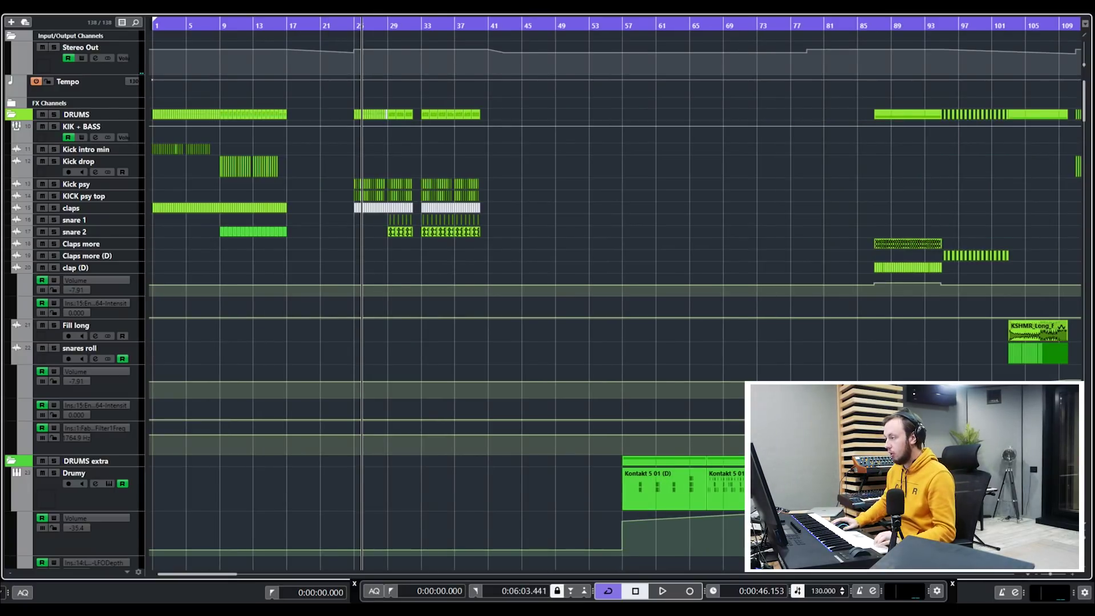
key("h")
key("h")
key("h")
key("h")
left_click(572, 37)
key("h")
key("h")
key("h")
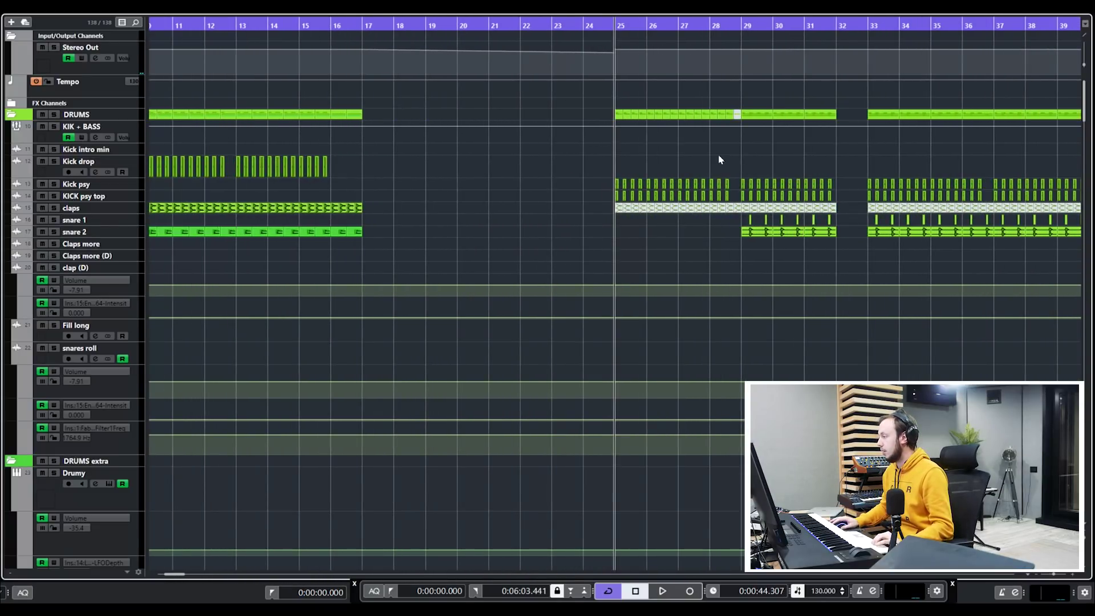
key("h")
key("h")
key("h")
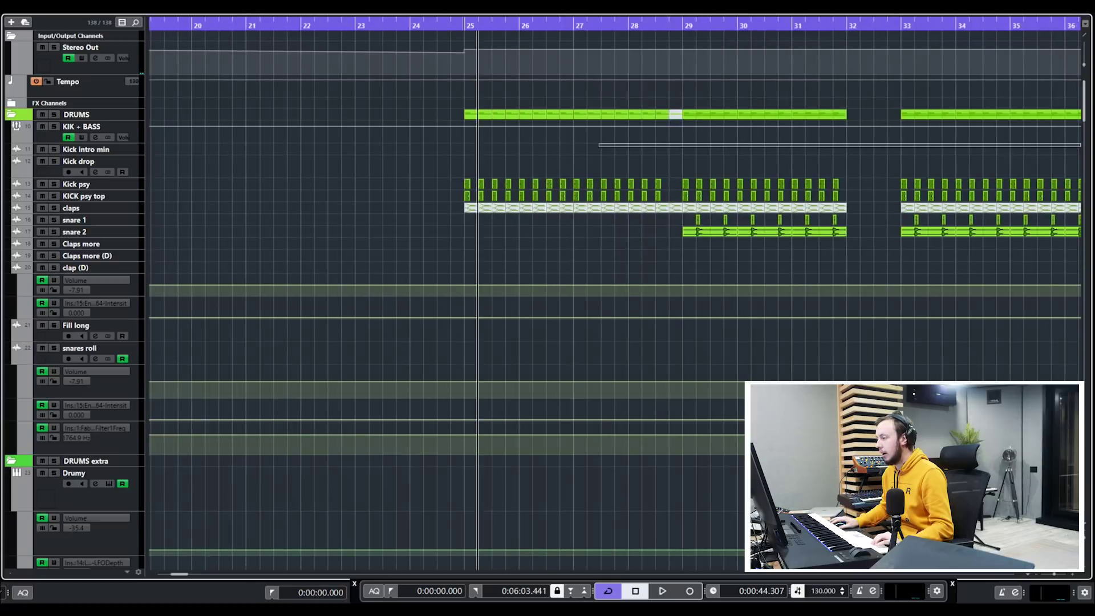
key("h")
key("h")
left_click_drag(619, 22, 709, 23)
Step: Select the Kick psy track and examine the waveform of its first kick event at bar 25
key("h")
key("h")
key("h")
key("h")
key("h")
key("h")
key("h")
key("h")
key("h")
key("h")
key("h")
key("h")
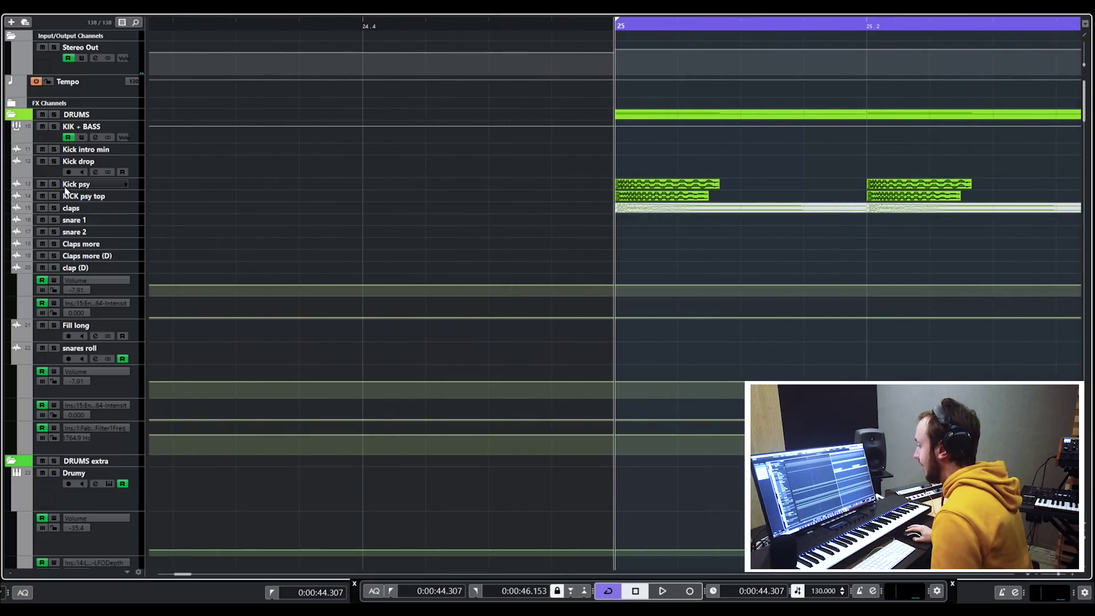
left_click(65, 189)
key("h")
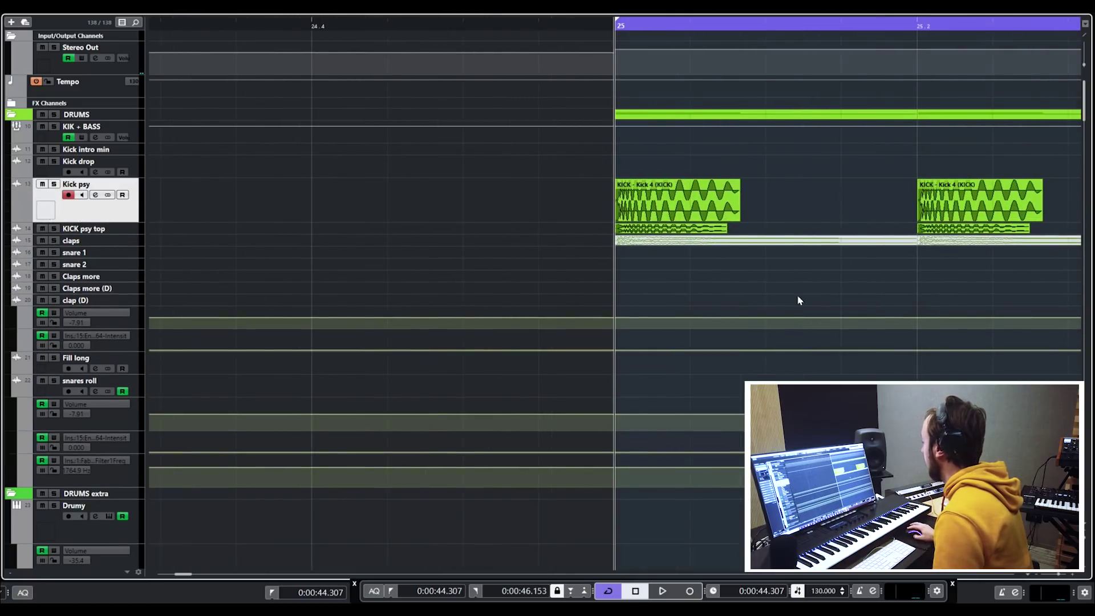
scroll(848, 280, "right", 5)
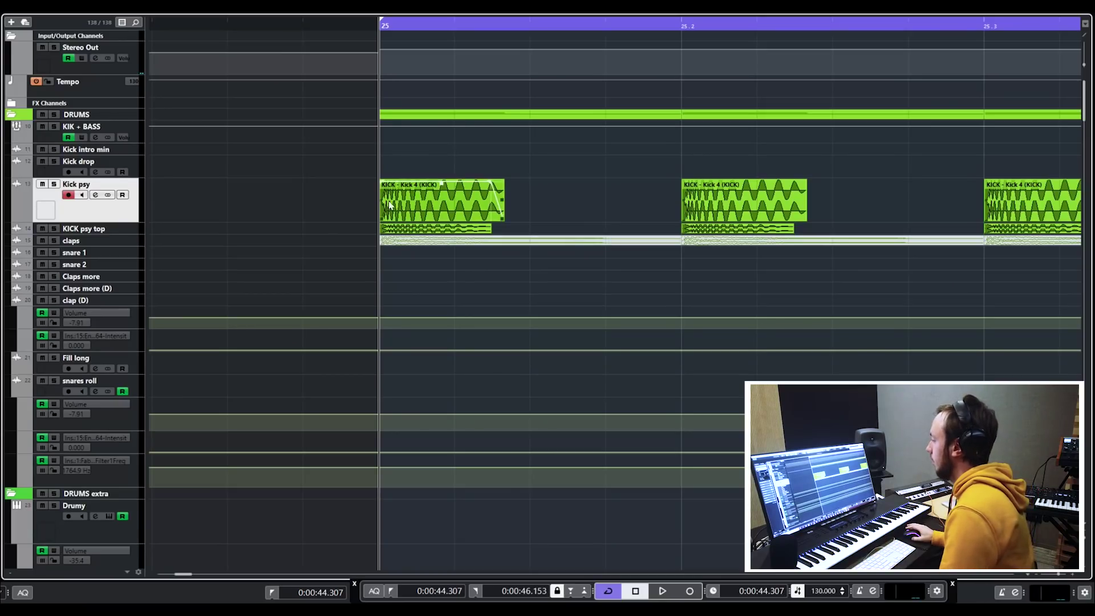
left_click_drag(363, 193, 515, 231)
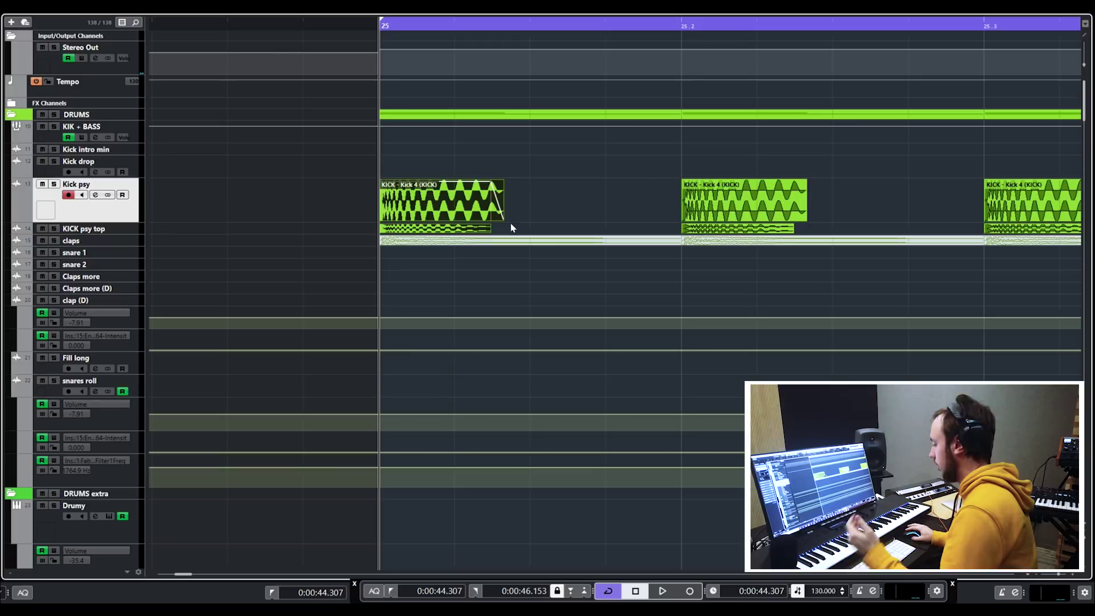
mouse_move(106, 223)
left_mouse_down()
mouse_move(117, 211)
mouse_move(117, 223)
left_mouse_up()
left_click(520, 222)
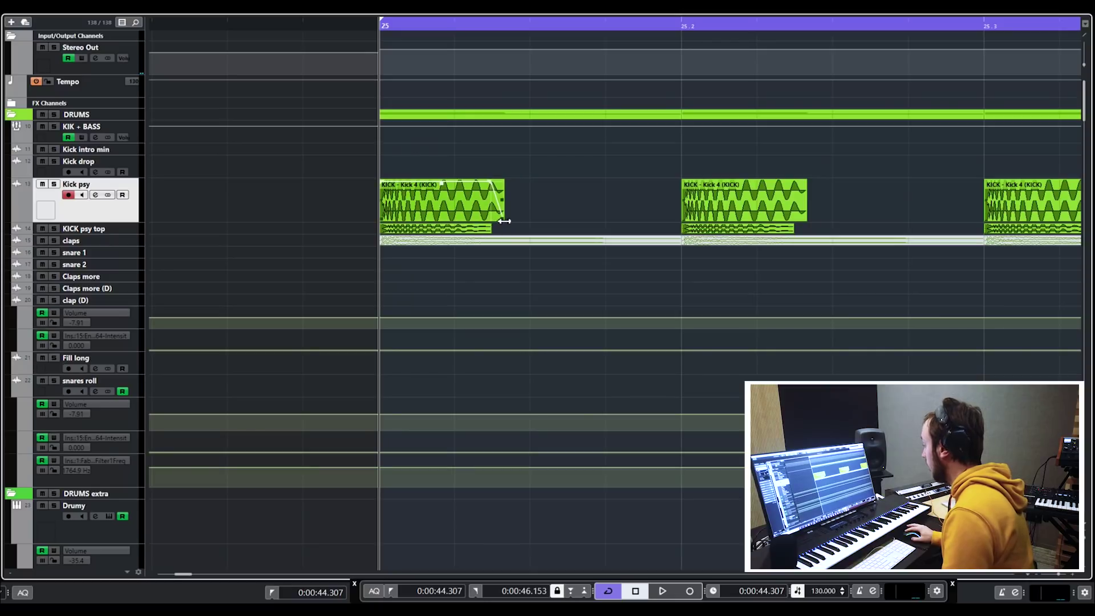
left_click(504, 220)
key("Delete")
right_click(717, 20)
left_click(717, 17)
key("ctrl+z")
Step: Extend the first kick event on Kick psy to beat 25.2 and increase the track's height
left_click_drag(502, 223, 681, 223)
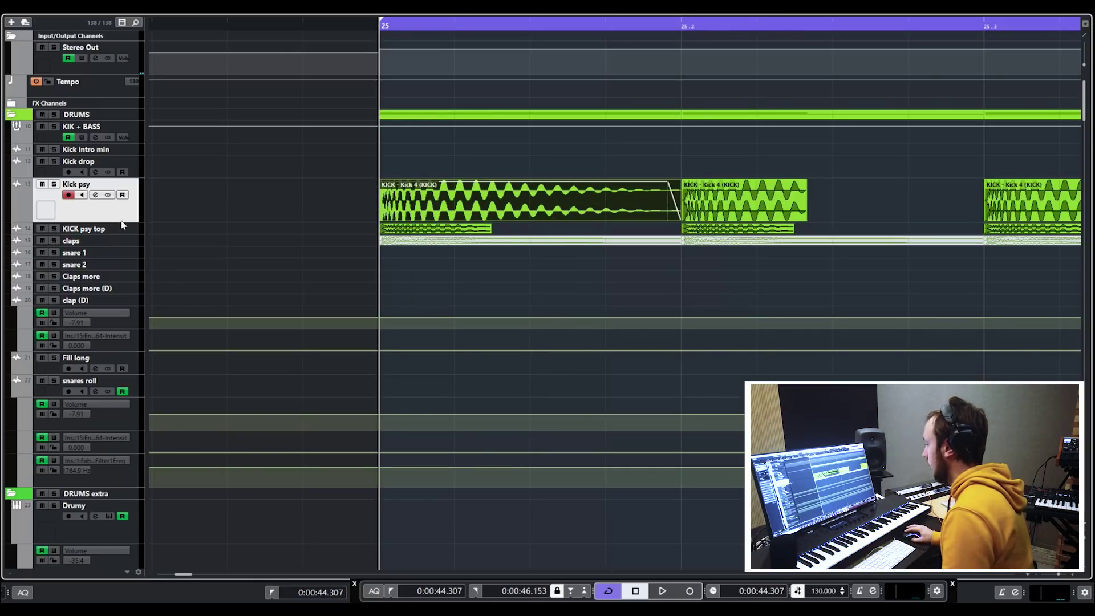
left_click_drag(105, 224, 105, 267)
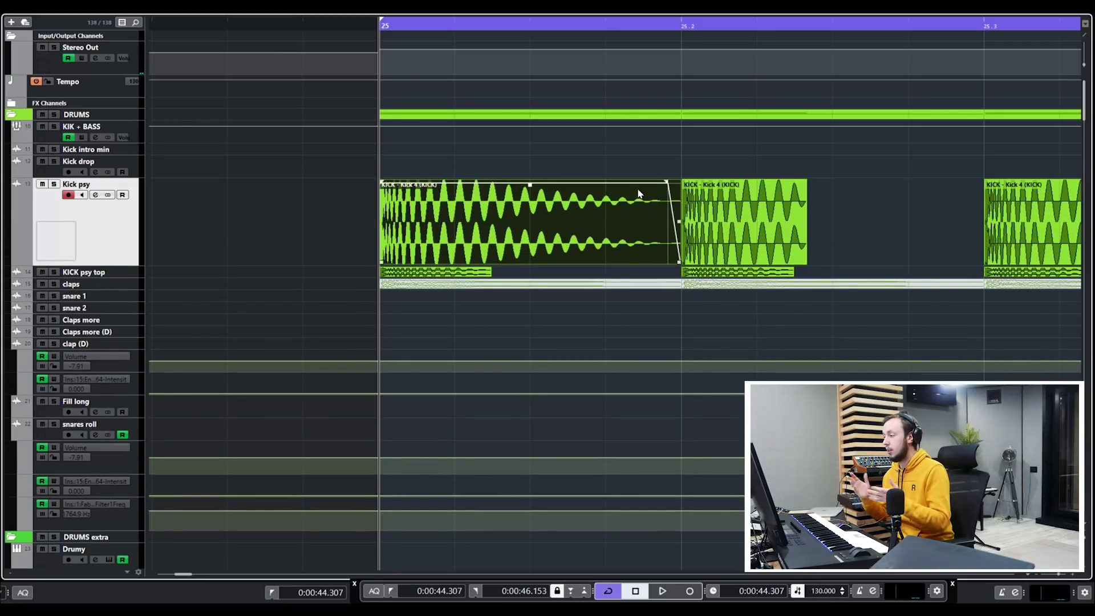
scroll(639, 193, "down", 5)
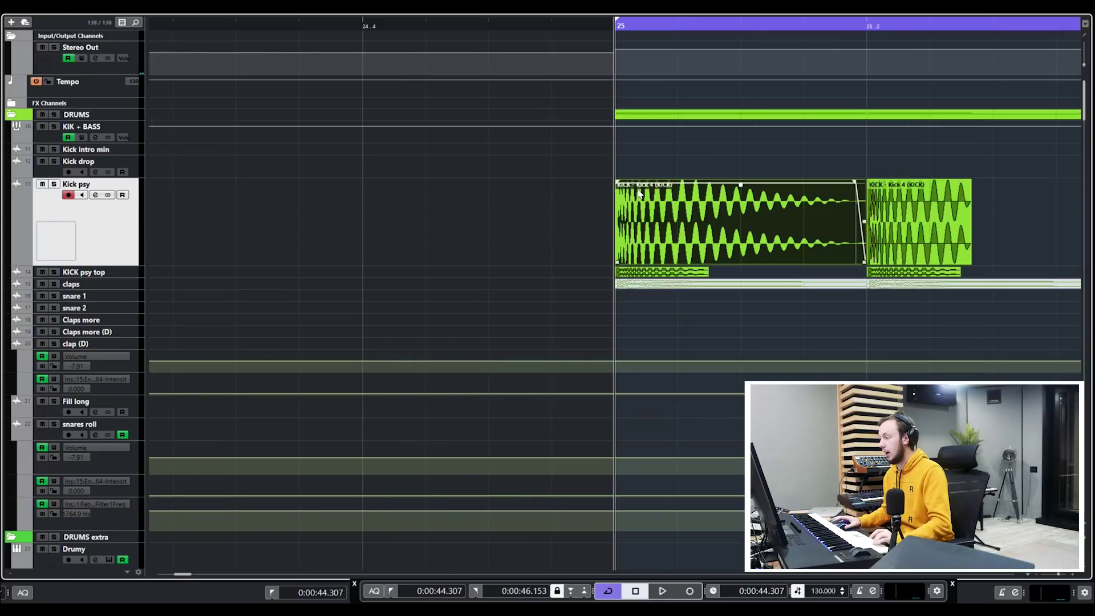
Step: Shorten the first kick event on Kick psy to match the length of the other kicks in bar 25
scroll(761, 169, "up", 3)
left_click(761, 169)
scroll(653, 279, "right", 3)
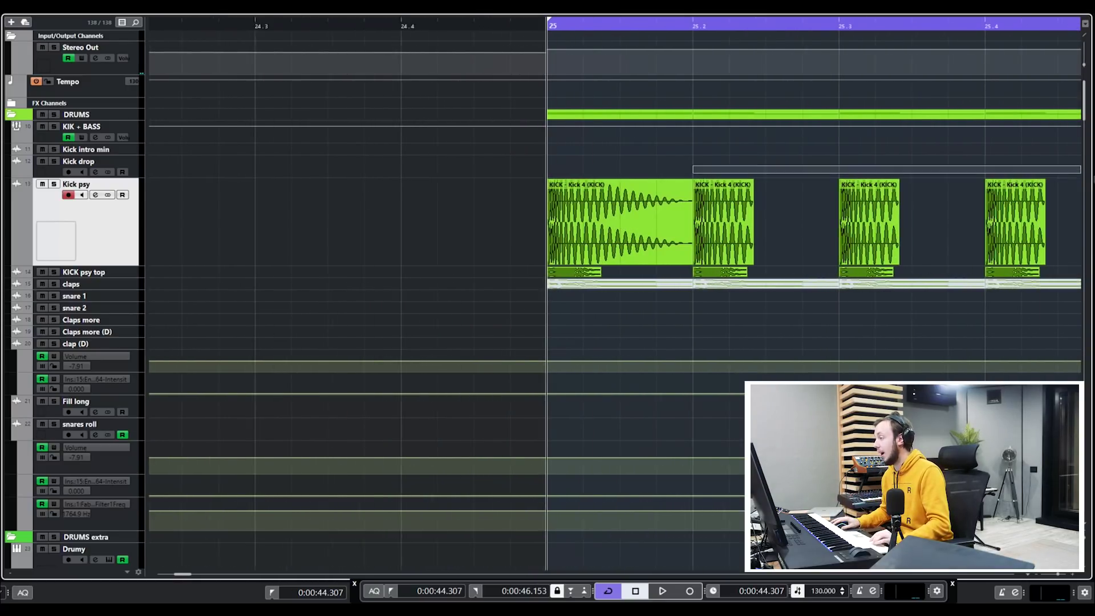
left_click_drag(661, 270, 598, 270)
scroll(598, 266, "down", 6)
scroll(593, 257, "down", 3)
left_click_drag(536, 255, 685, 348)
scroll(679, 286, "up", 15)
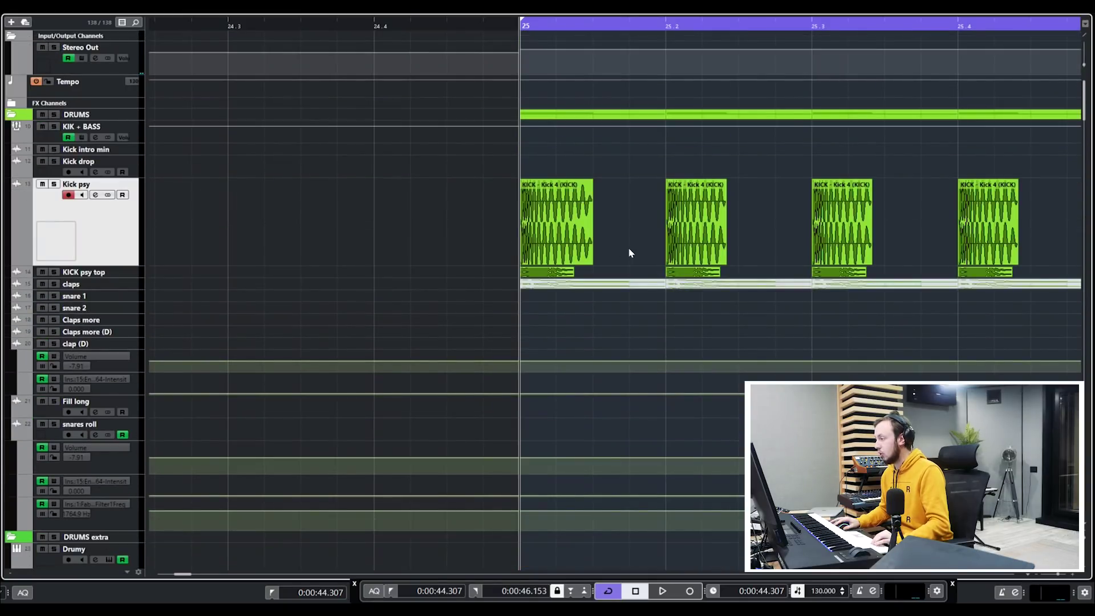
scroll(628, 247, "left", 2)
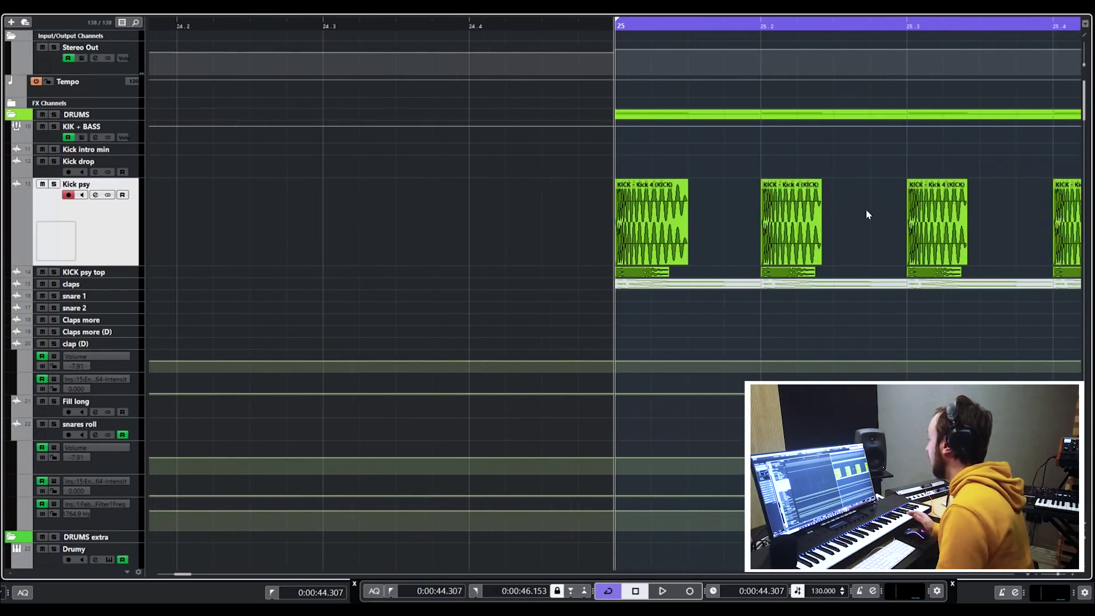
key("g")
key("h")
key("h")
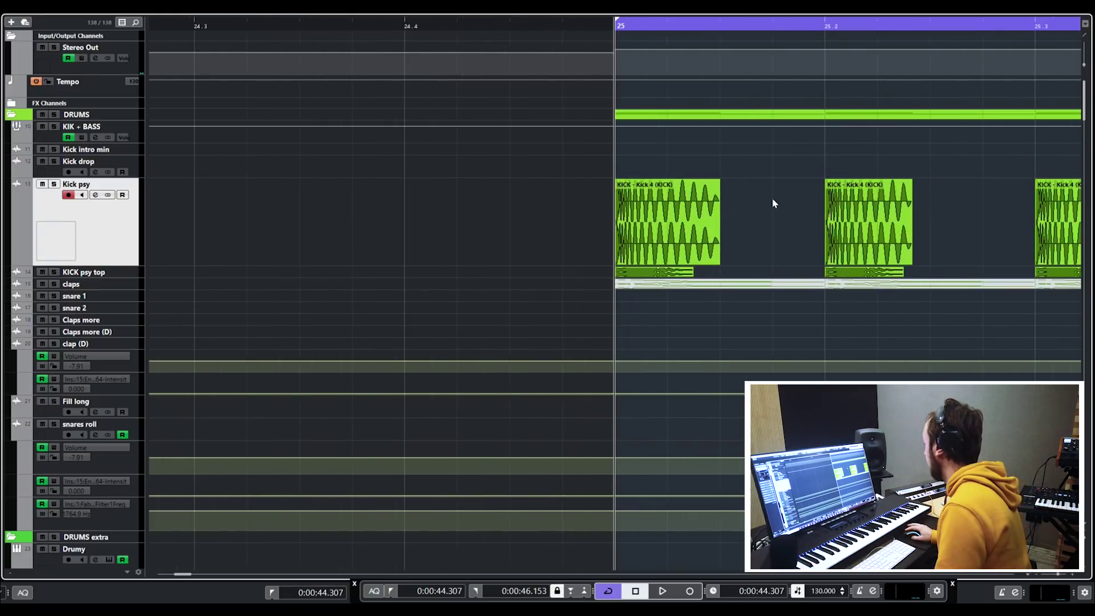
left_click_drag(684, 213, 652, 235)
scroll(625, 202, "right", 3)
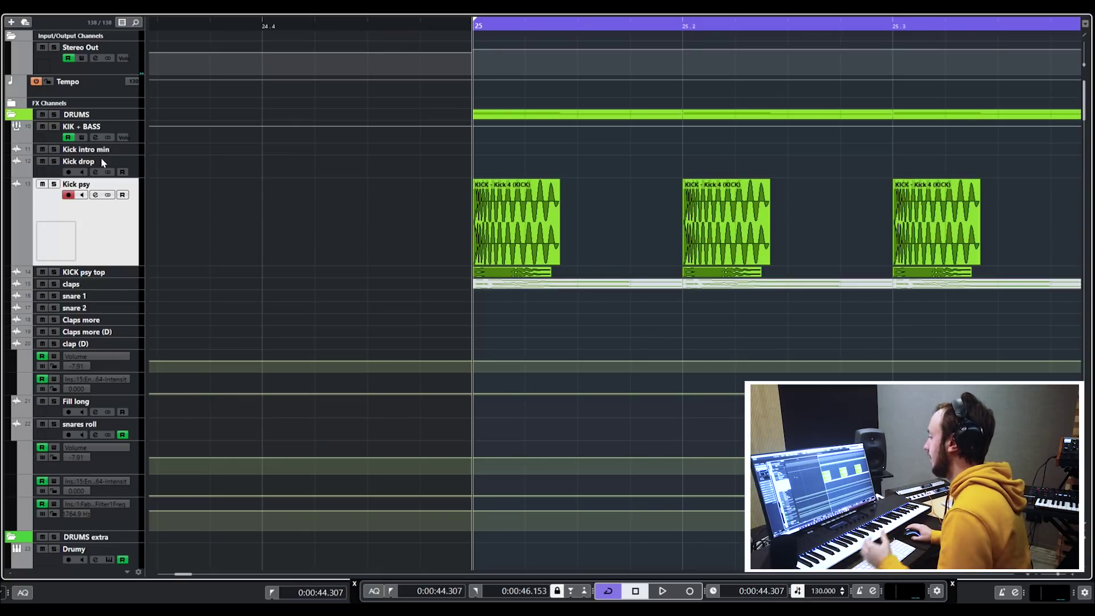
Step: Solo the Kick psy track and play it through the bar 25 cycle
left_click(53, 184)
key("space")
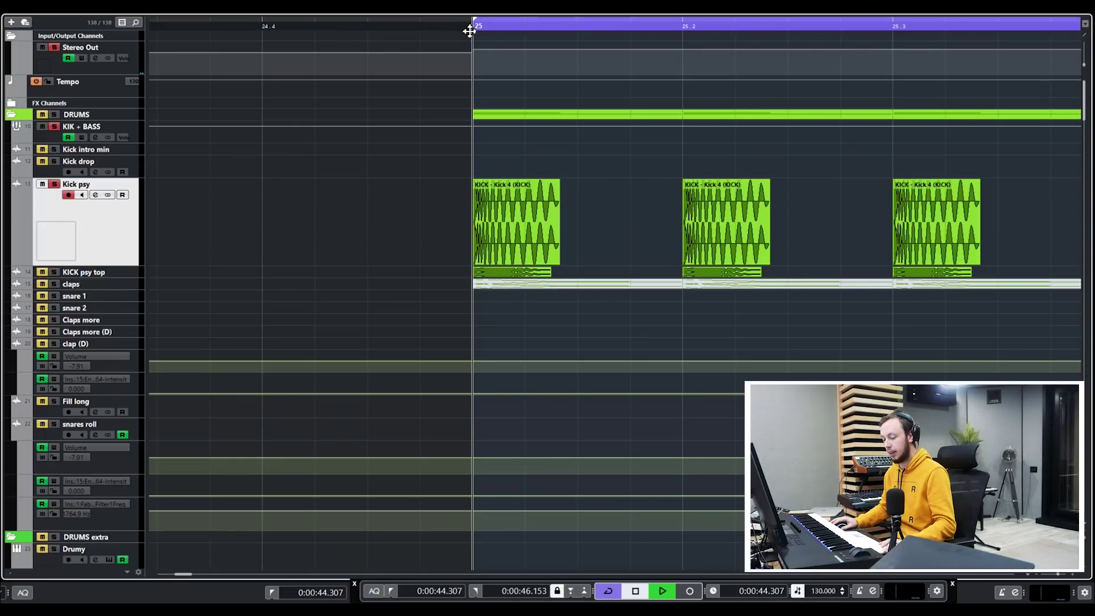
key("g")
key("g")
key("g")
key("g")
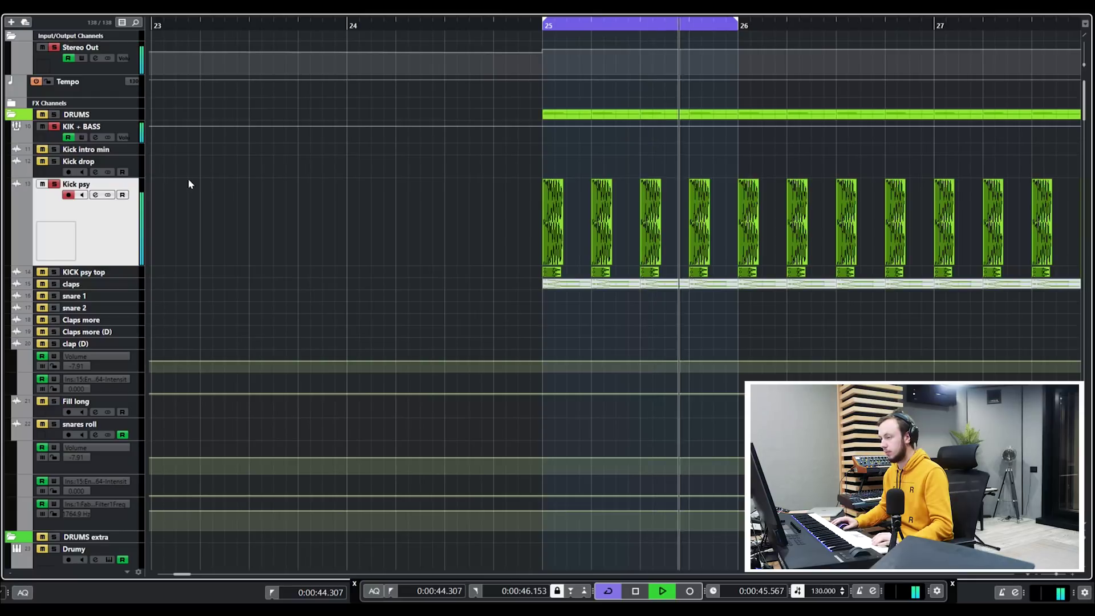
key("space")
Step: Examine the inserts and EQ in the Kick psy channel settings, and reduce the track's height
key("e")
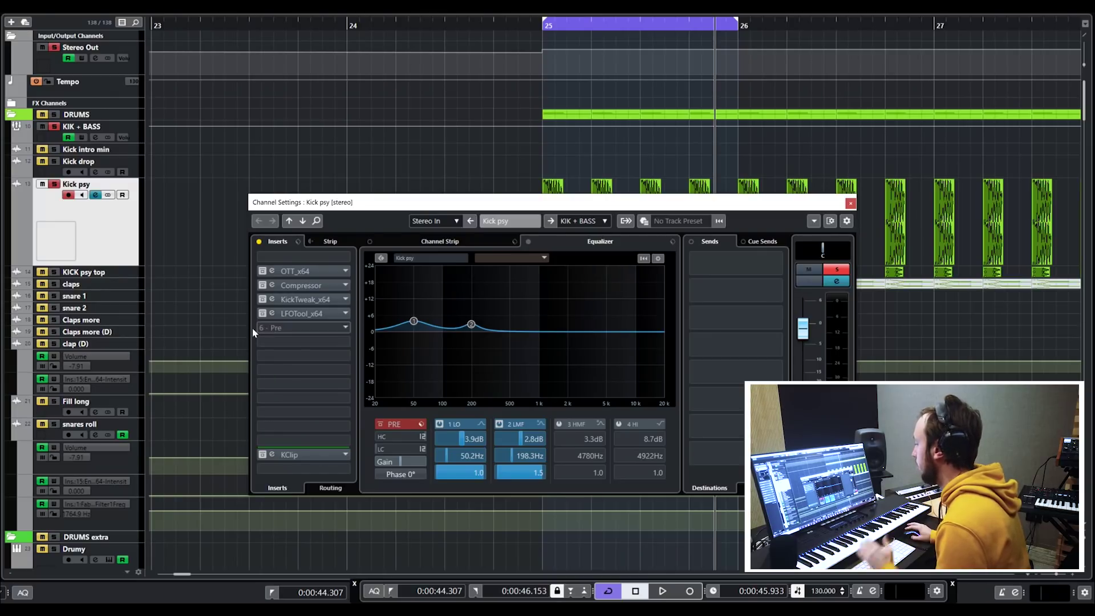
left_click_drag(404, 203, 383, 183)
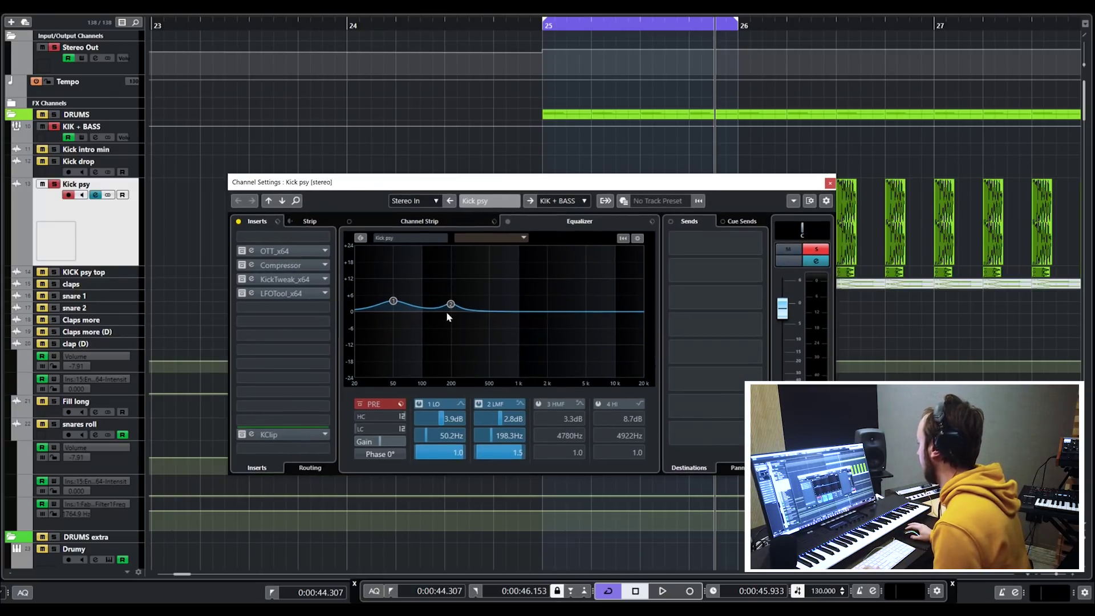
left_click_drag(493, 185, 409, 203)
left_click(746, 202)
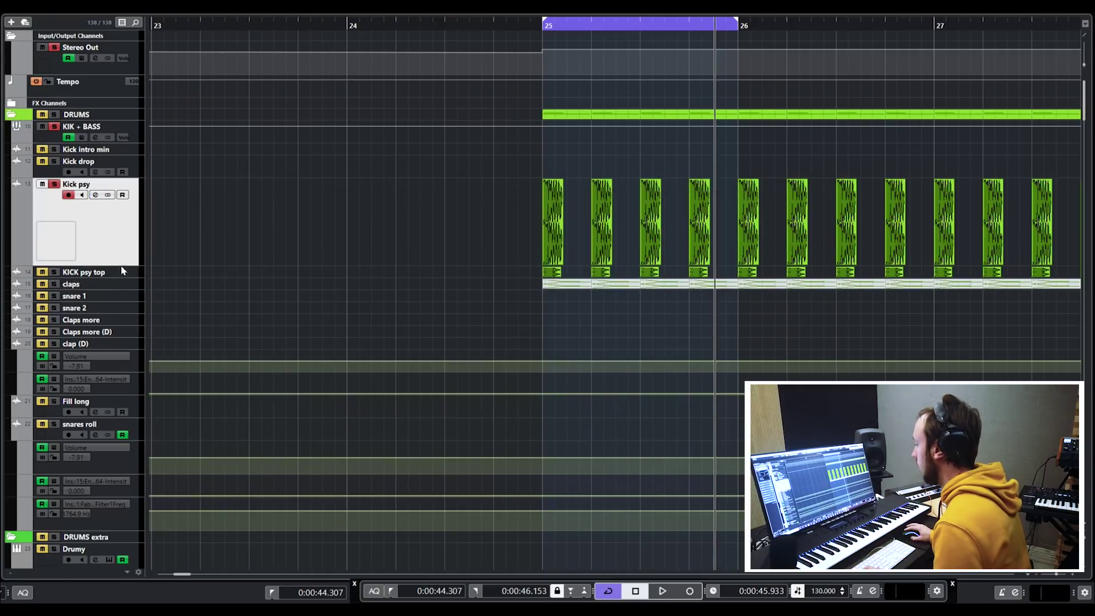
left_click_drag(126, 260, 125, 214)
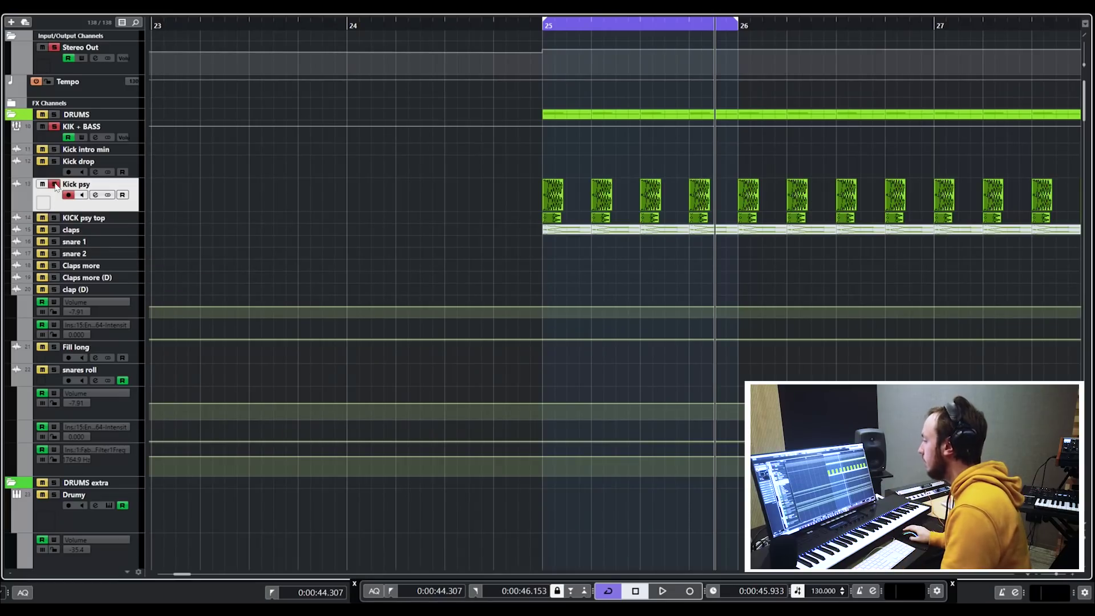
Step: Turn off the solo on Kick psy and play all tracks from bar 25 with the cycle off
left_click(54, 184)
left_click(651, 27)
left_click(546, 26)
key("space")
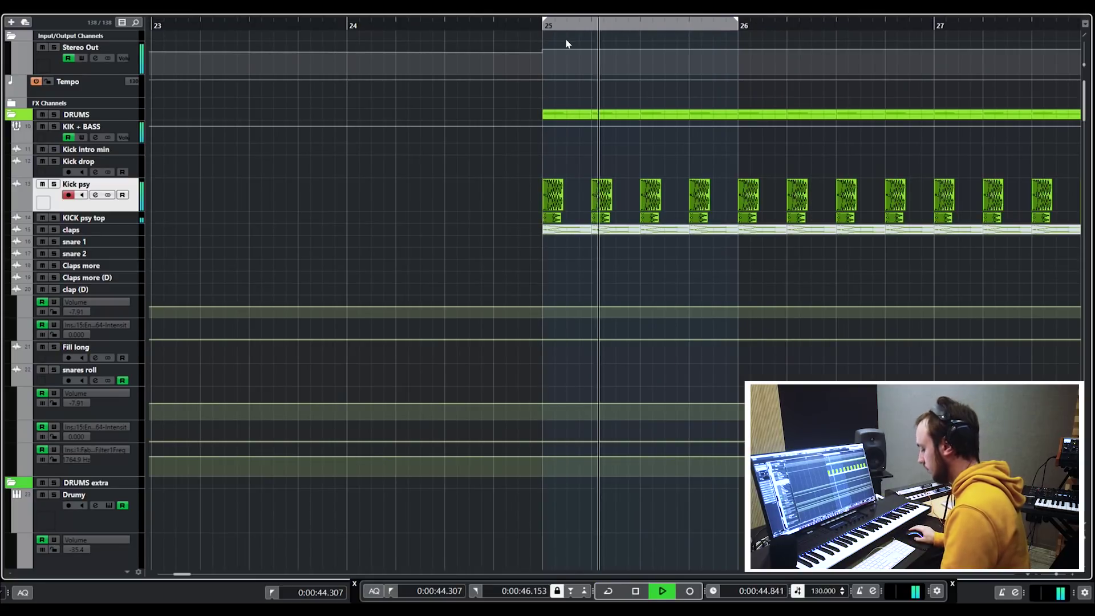
key("g")
key("space")
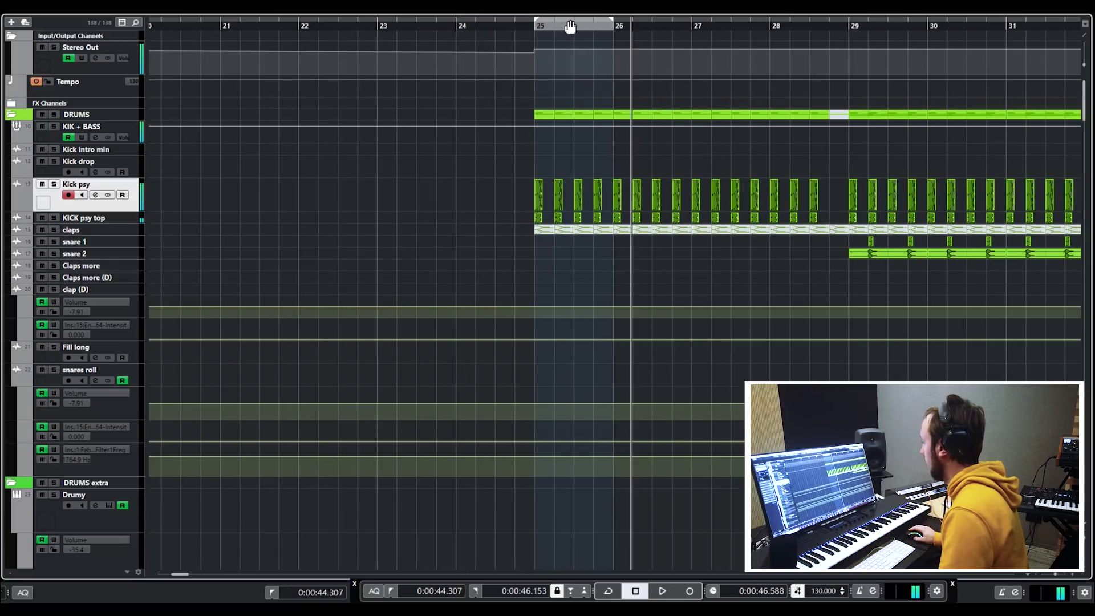
Step: Turn the cycle back on and return the playhead to the start of bar 25
left_click(570, 24)
scroll(512, 47, "left", 2)
key("h")
left_click(423, 24)
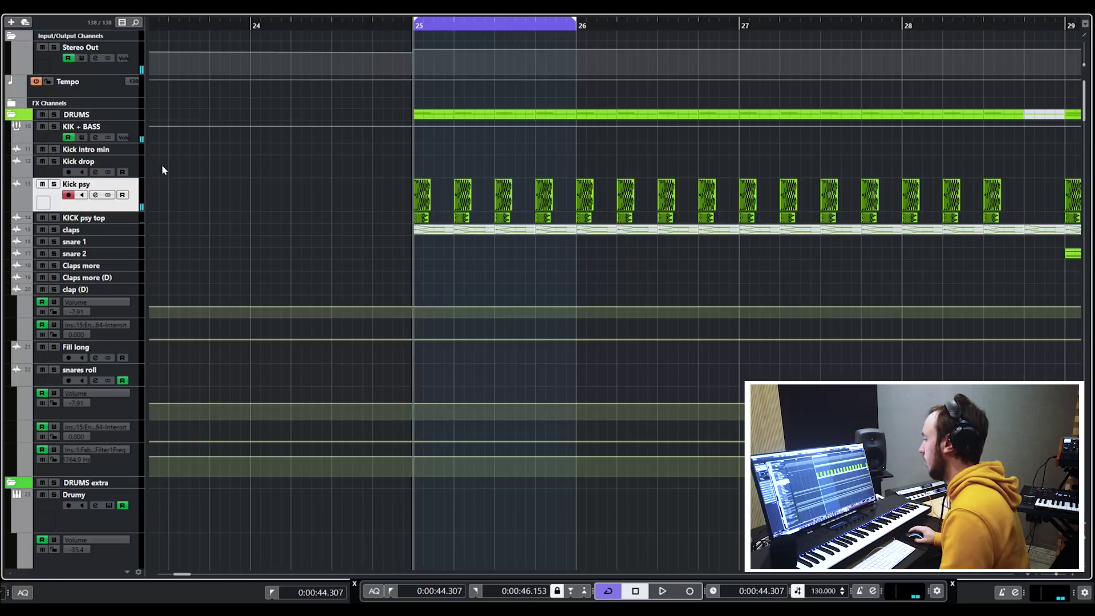
Step: Increase the KICK psy top track's height and examine the EQ curve and low cut in its channel settings
left_click_drag(87, 227, 88, 243)
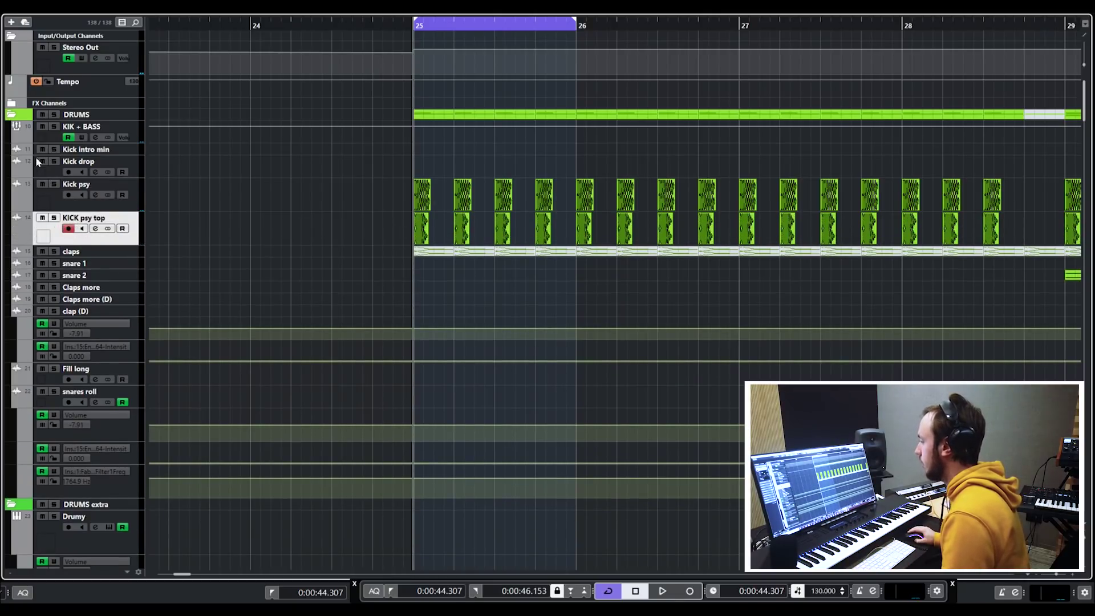
key("e")
left_click_drag(441, 199, 585, 287)
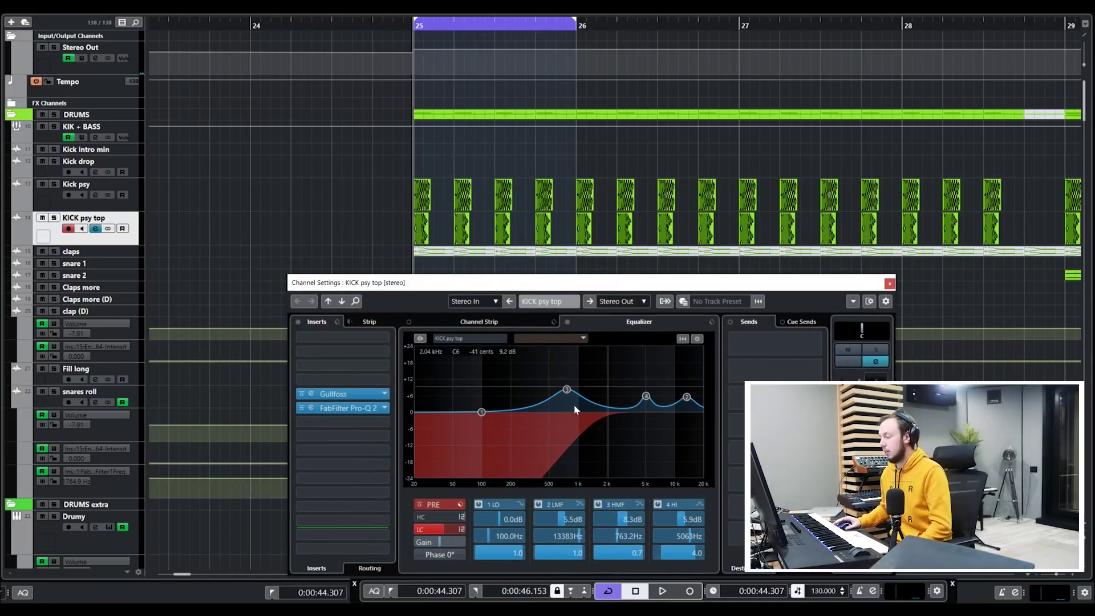
left_click_drag(547, 282, 506, 208)
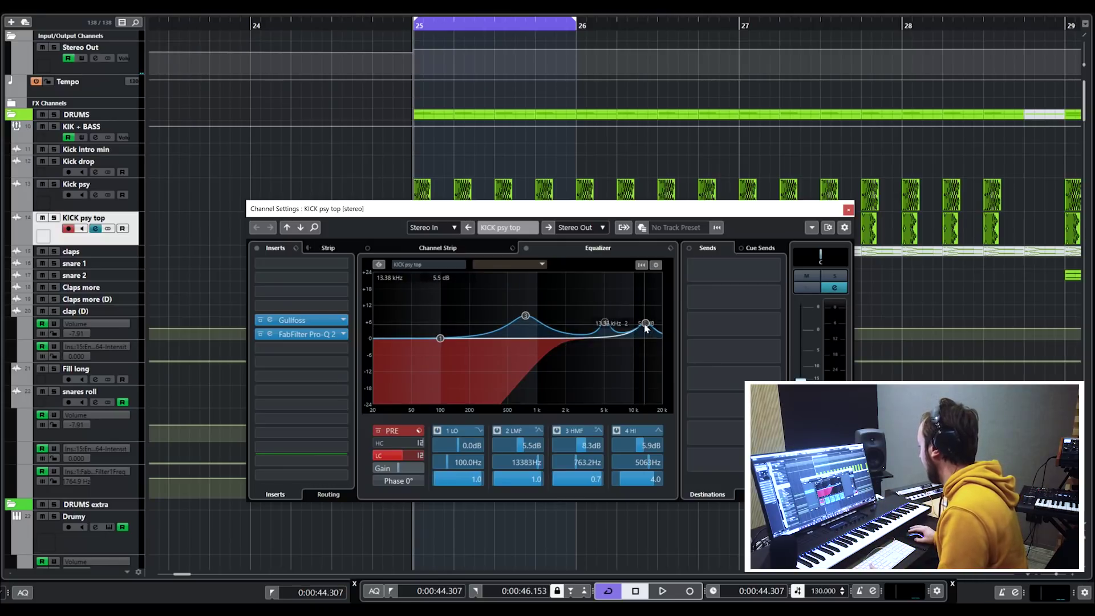
Step: Inspect the FabFilter Pro-Q 2 insert on KICK psy top, and close the plug-in and channel settings
left_click(322, 336)
left_click_drag(650, 81, 673, 98)
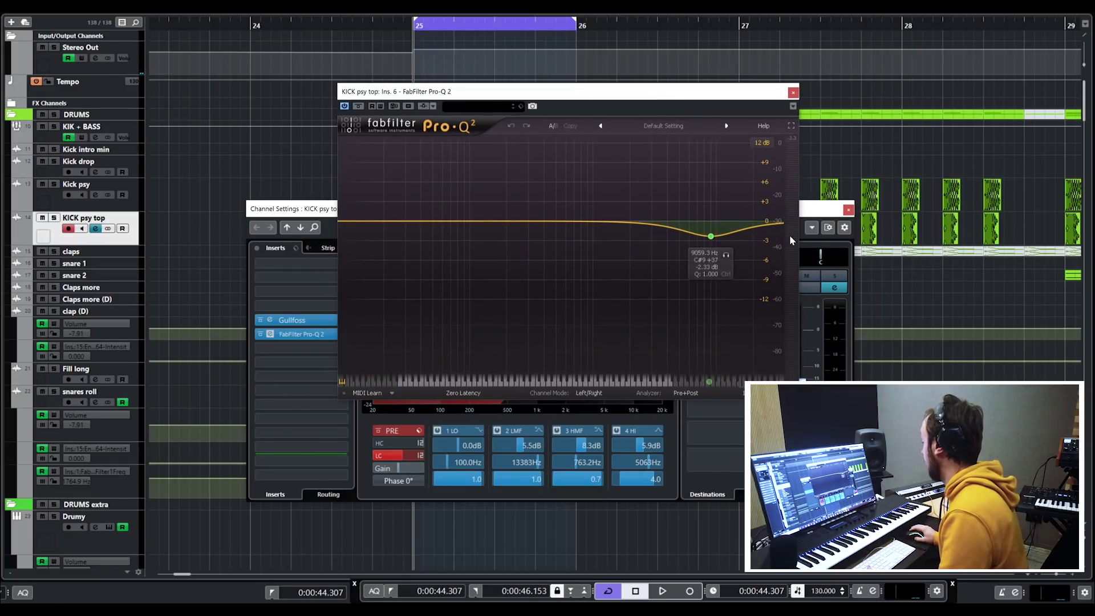
left_click(792, 92)
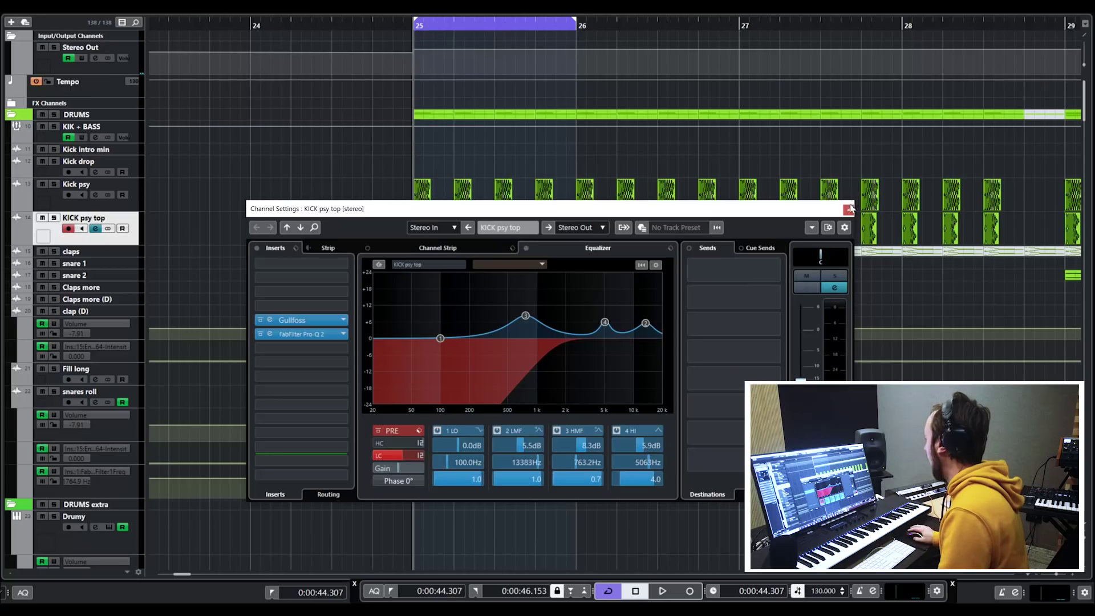
left_click(849, 207)
Step: Solo KICK psy top together with Kick psy and play both layers through the bar 25 cycle
left_click_drag(692, 33, 670, 26)
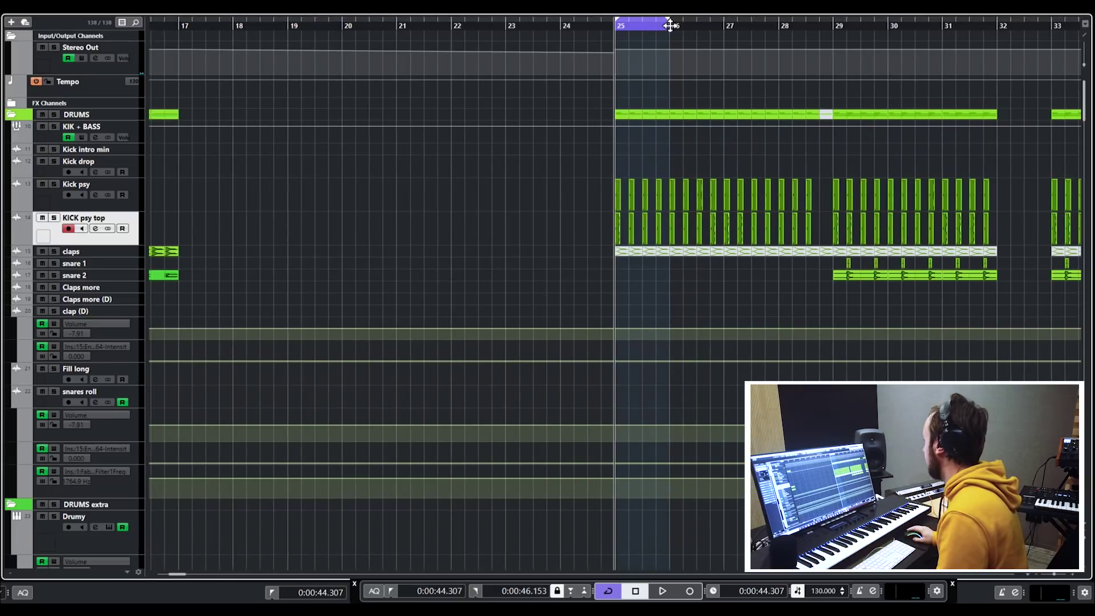
left_click(618, 26)
left_click(54, 218)
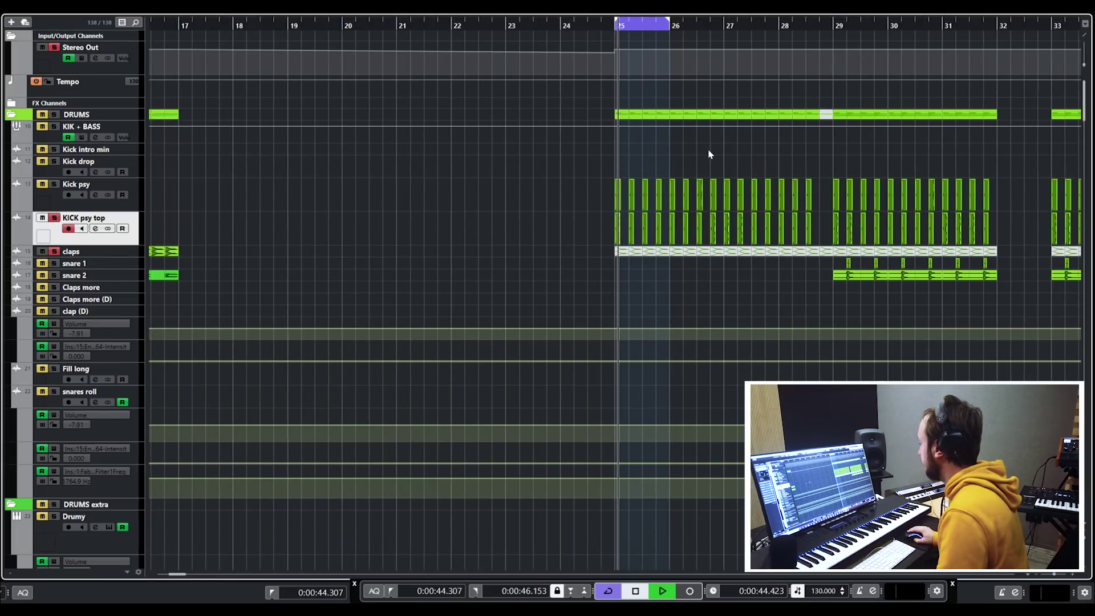
left_click(54, 251)
left_click(54, 184)
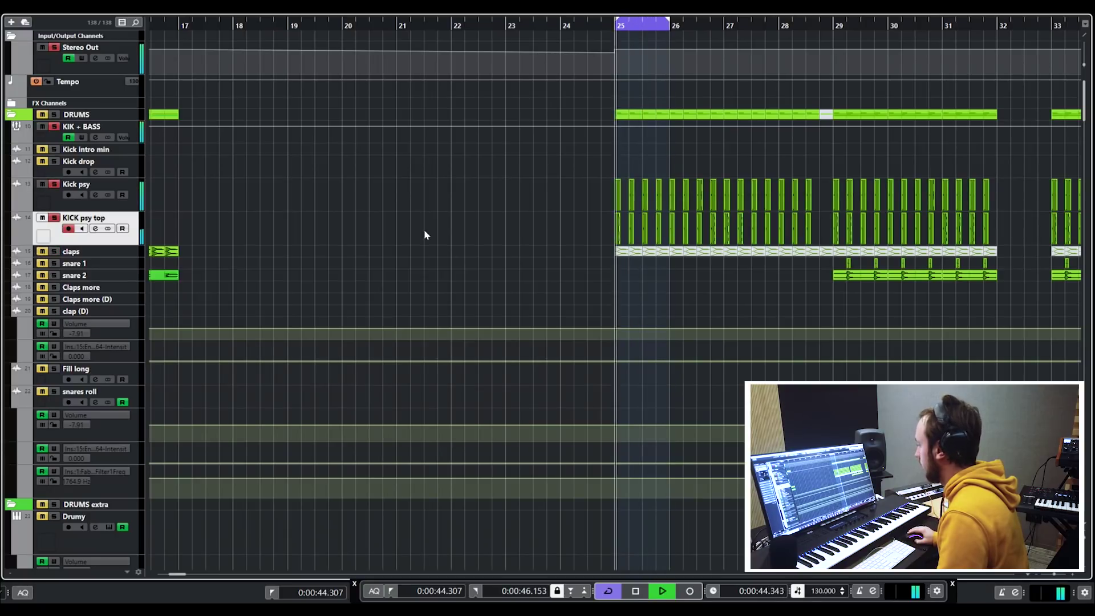
key("g")
key("g")
key("g")
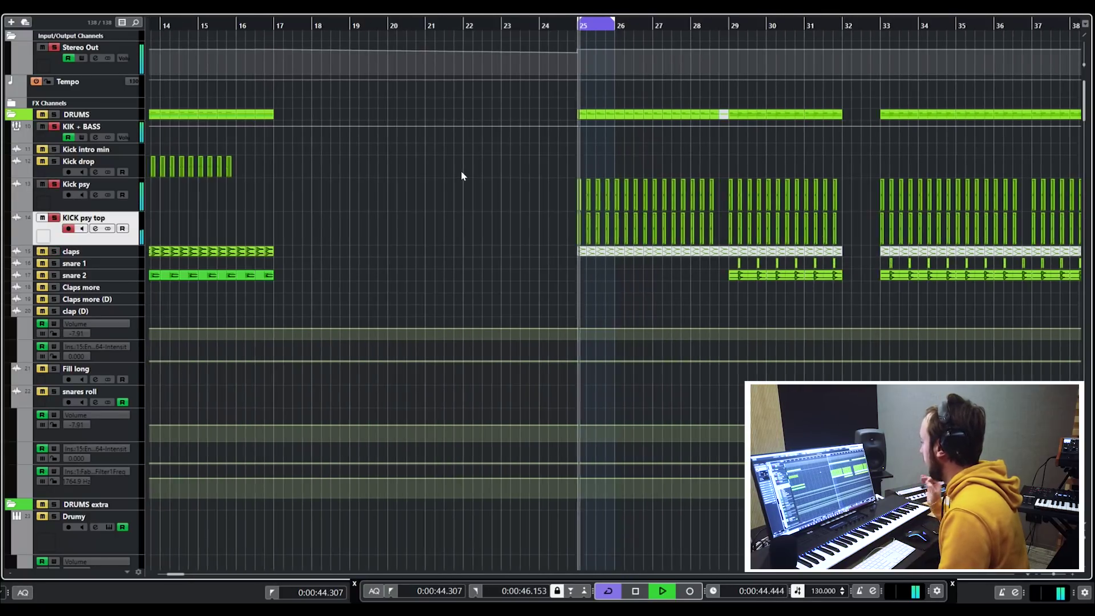
key("space")
Step: Set the cycle range from bar 29 to bar 32
left_click_drag(731, 24, 853, 32)
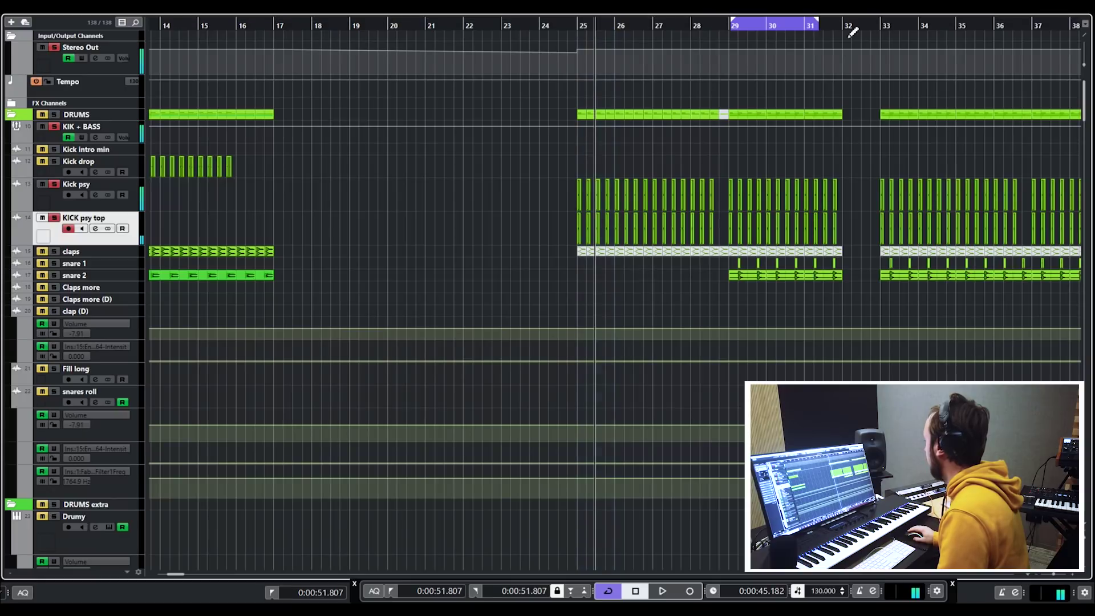
key("h")
key("h")
key("h")
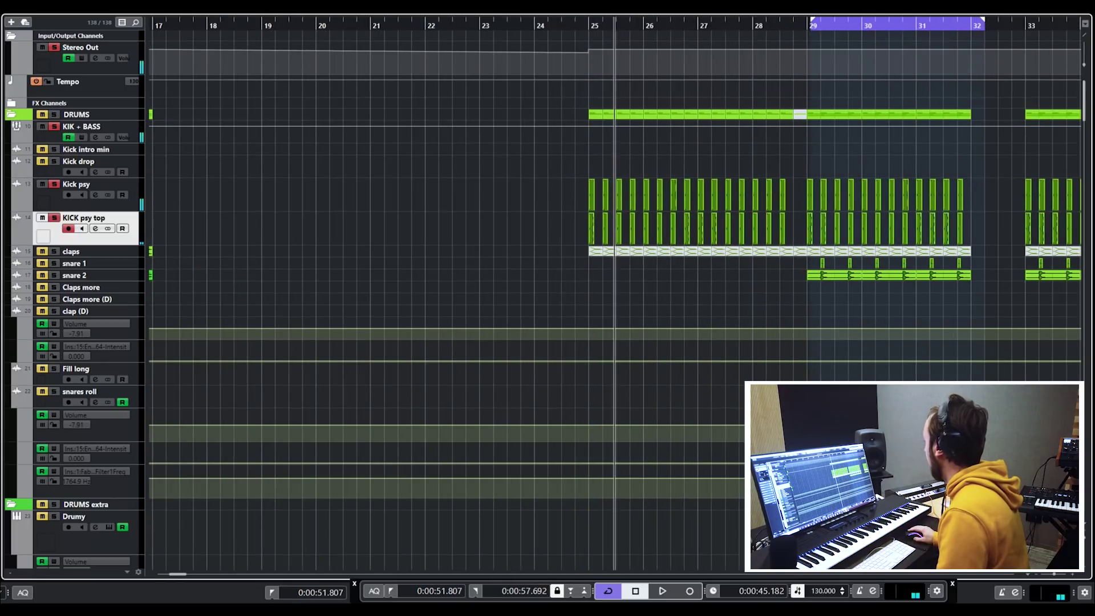
key("h")
key("g")
key("g")
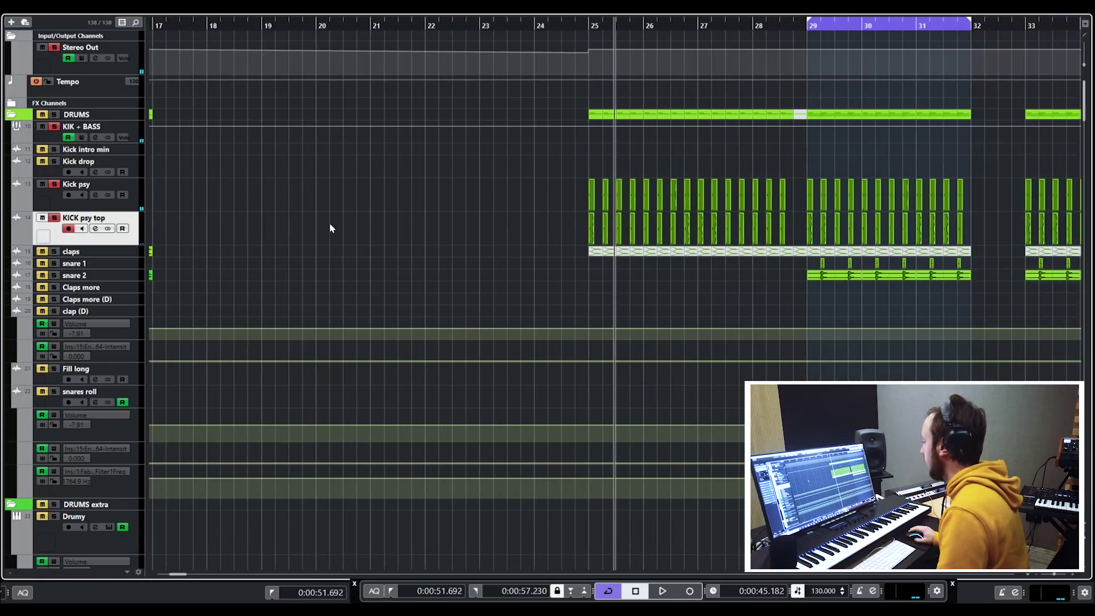
Step: Add snare 1 and snare 2 to the soloed kick tracks and play the bar 29 to 32 section
left_click(777, 25)
key("space")
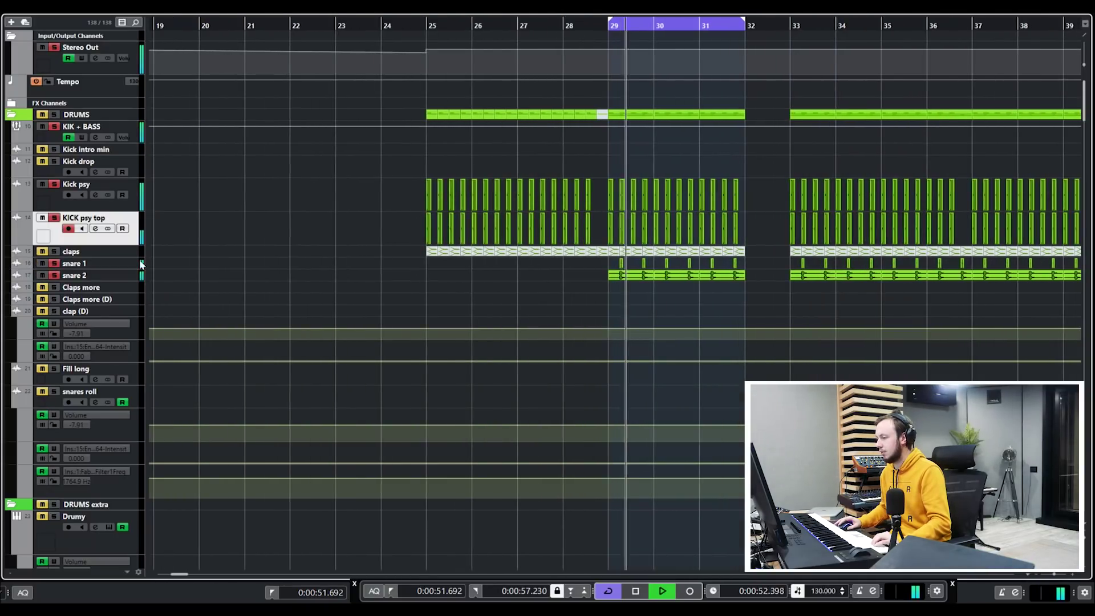
key("g")
key("g")
key("g")
key("g")
key("g")
key("g")
key("g")
key("g")
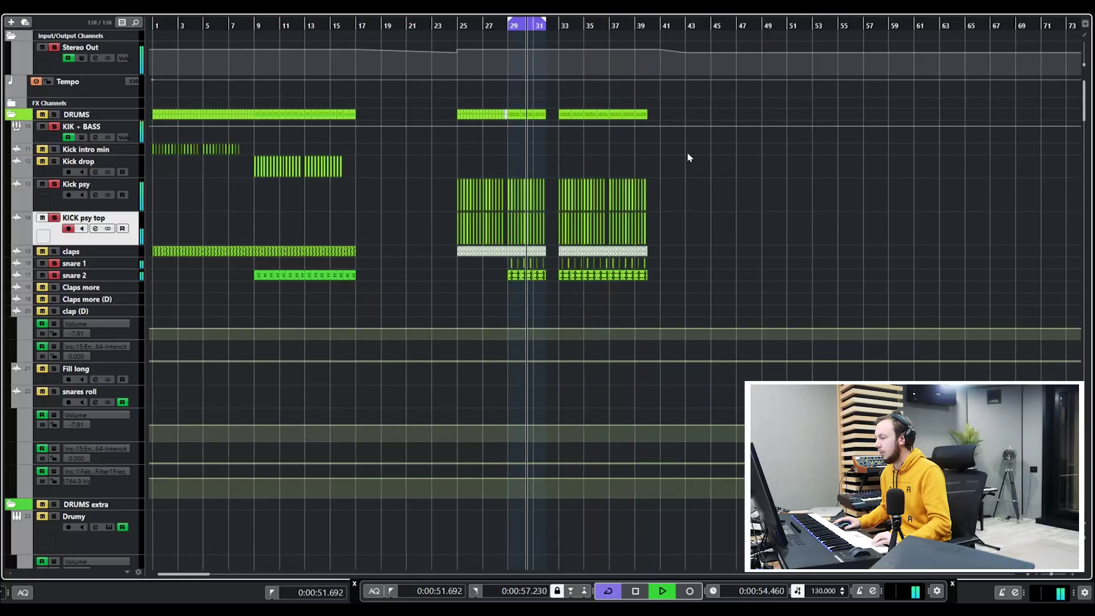
key("g")
key("space")
Step: Add Kick drop and claps to the soloed tracks and play the earlier section containing the Kick drop events
left_click(252, 30)
left_click_drag(253, 38, 249, 38)
key("space")
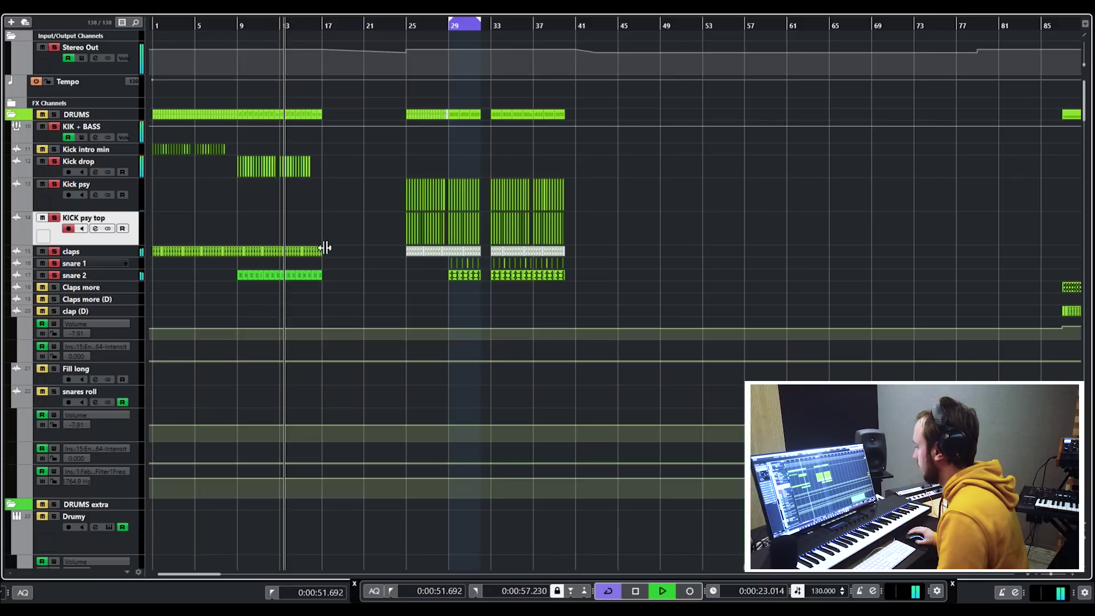
key("space")
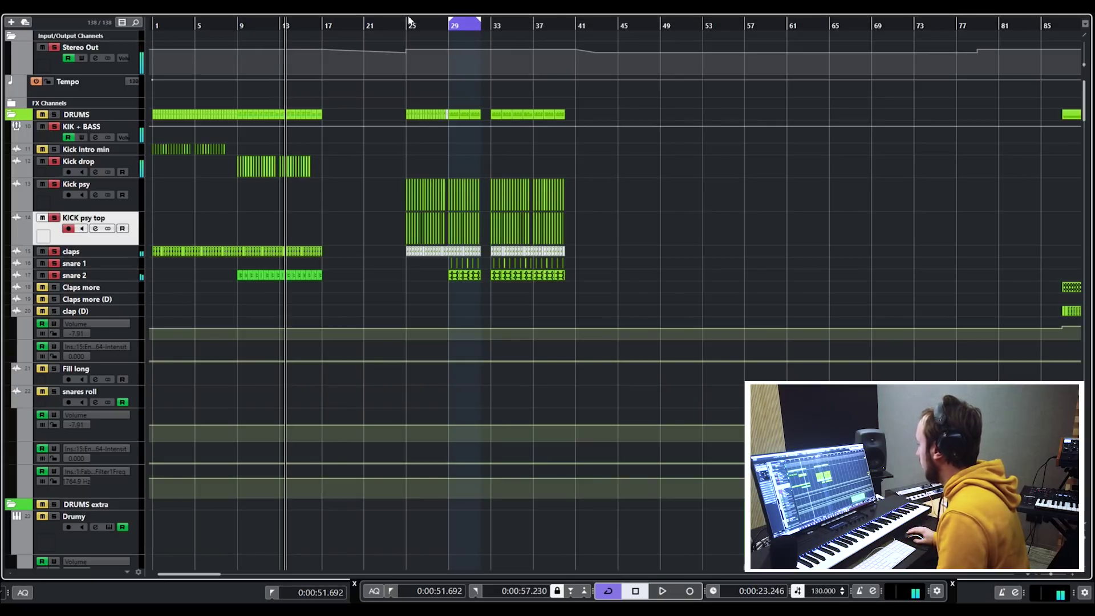
Step: Set the cycle range from bar 25 to bar 41
mouse_move(409, 23)
left_mouse_down()
mouse_move(583, 26)
mouse_move(575, 27)
left_mouse_up()
scroll(508, 146, "down", 5)
scroll(516, 150, "up", 5)
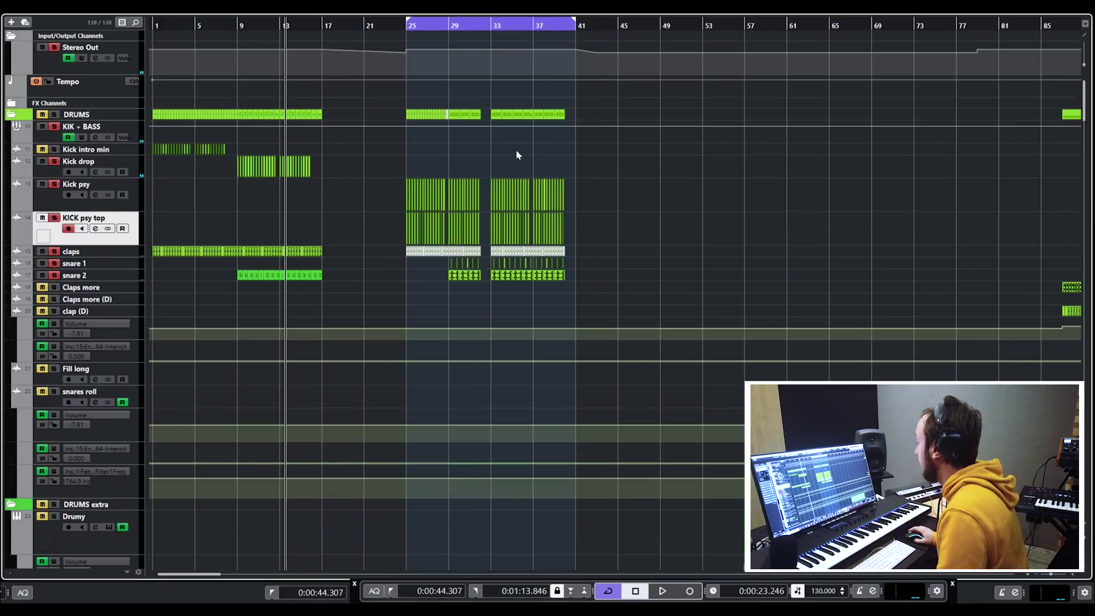
Step: Place the playhead at bar 111 and set the cycle range from there to bar 126 over the Kick drop section
scroll(514, 155, "down", 3)
left_click(623, 26)
scroll(615, 34, "up", 5)
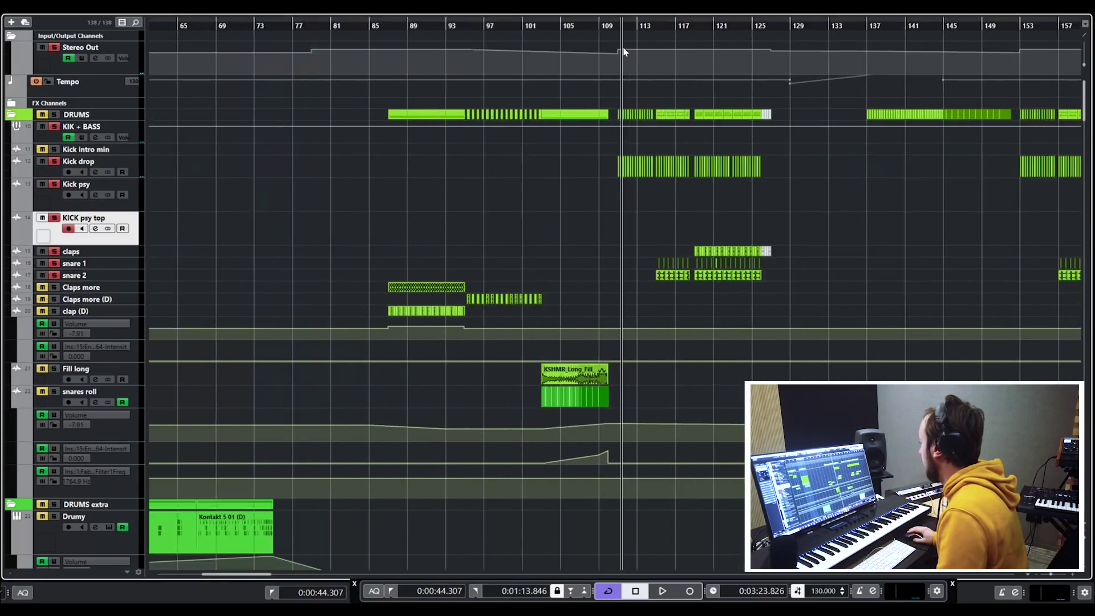
left_click_drag(612, 26, 1012, 28)
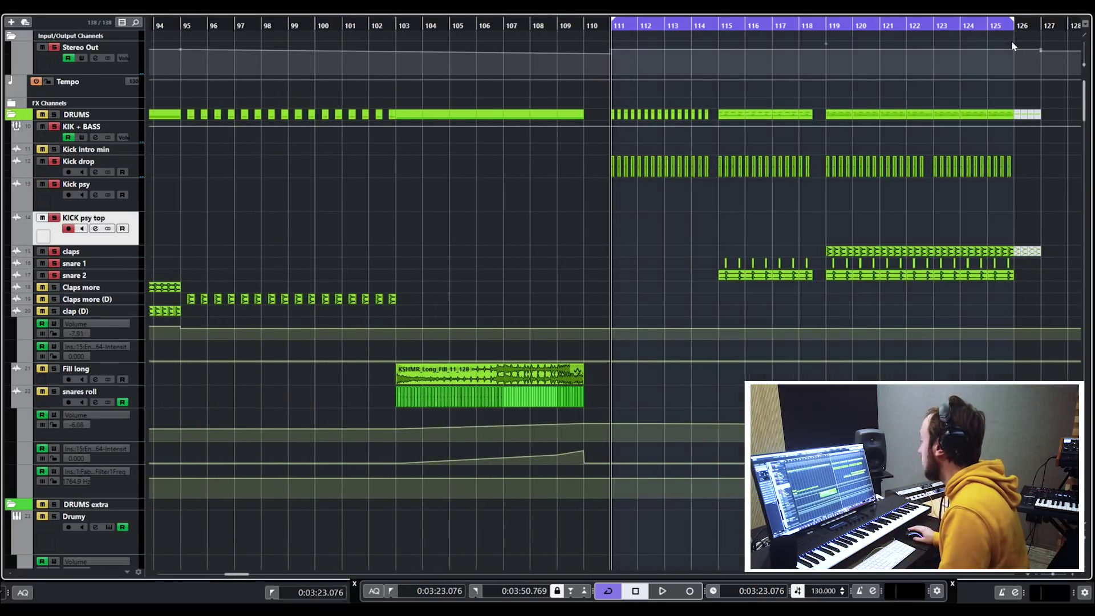
key("g")
key("g")
key("h")
key("h")
key("h")
key("h")
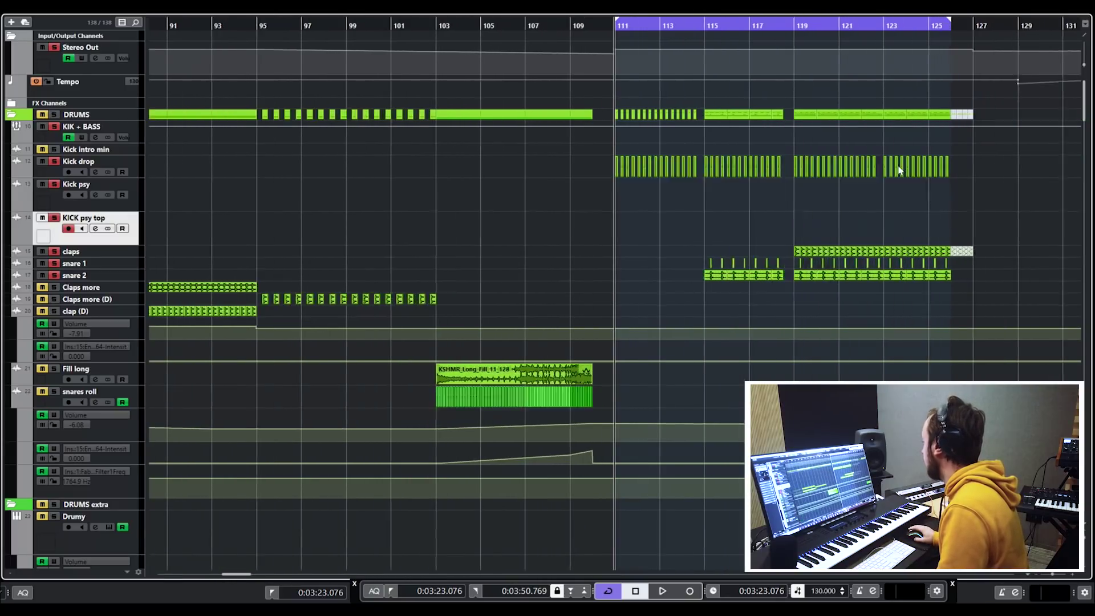
scroll(137, 157, "right", 1)
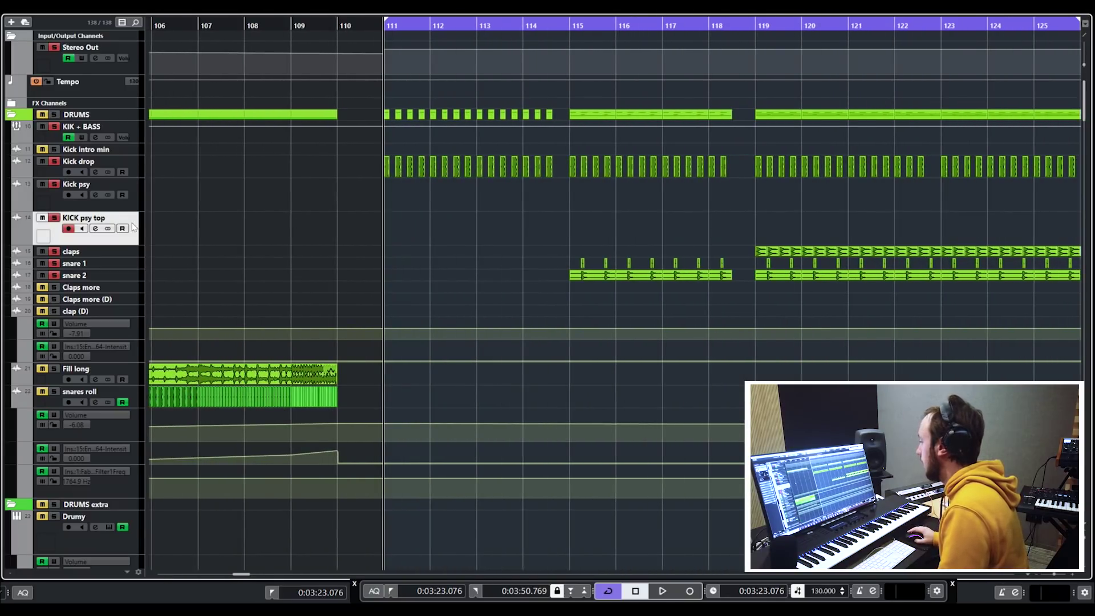
Step: Open the Kick drop channel settings and play its section in the cycle range from bar 111 to bar 115
left_click(113, 208)
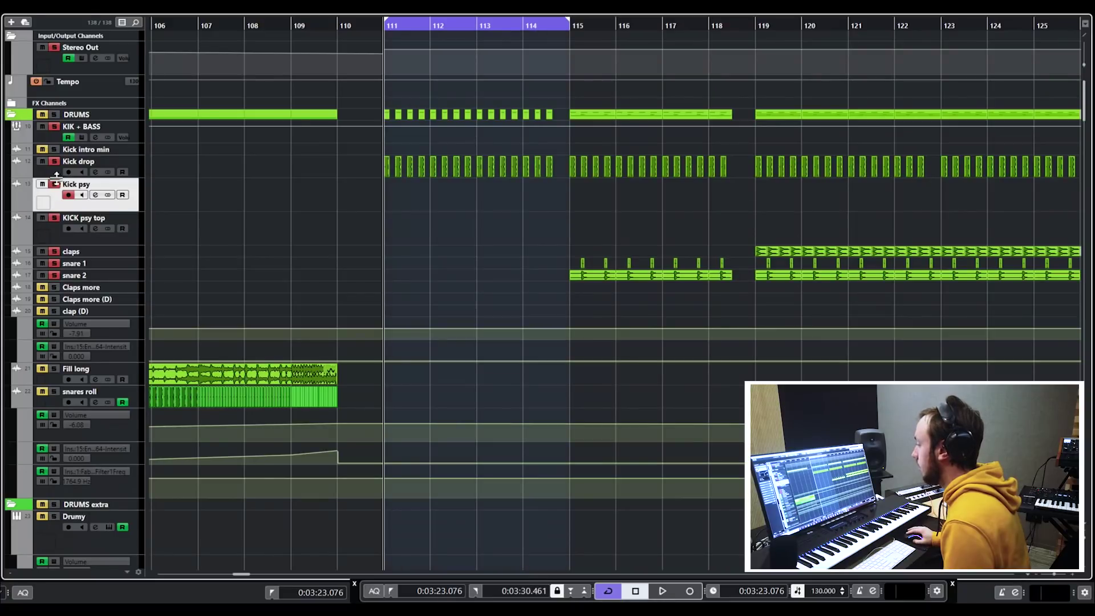
left_click(56, 171)
left_click(96, 172)
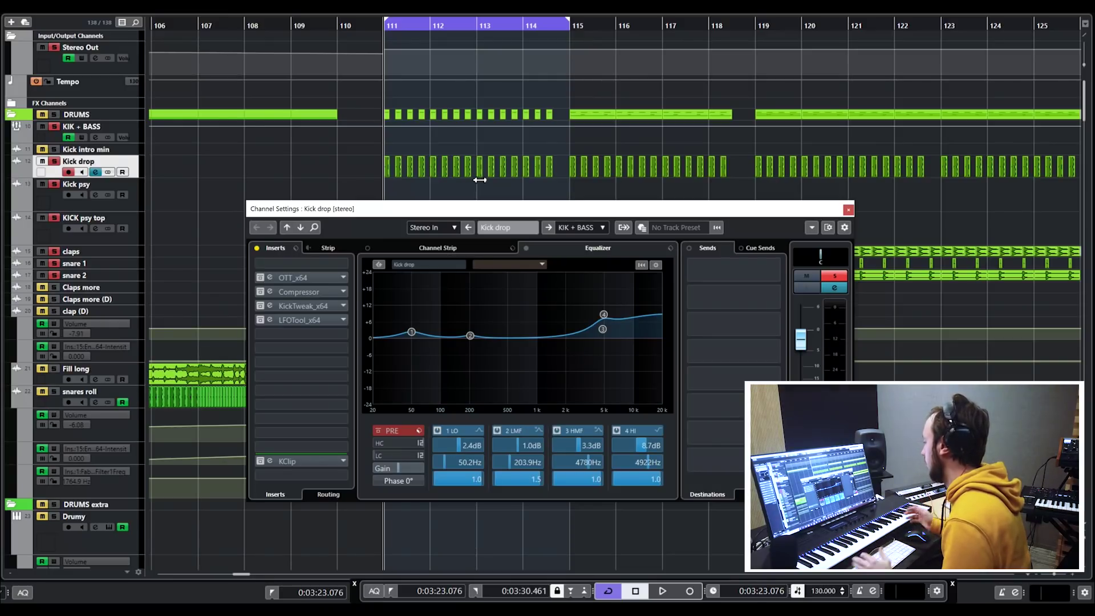
key("space")
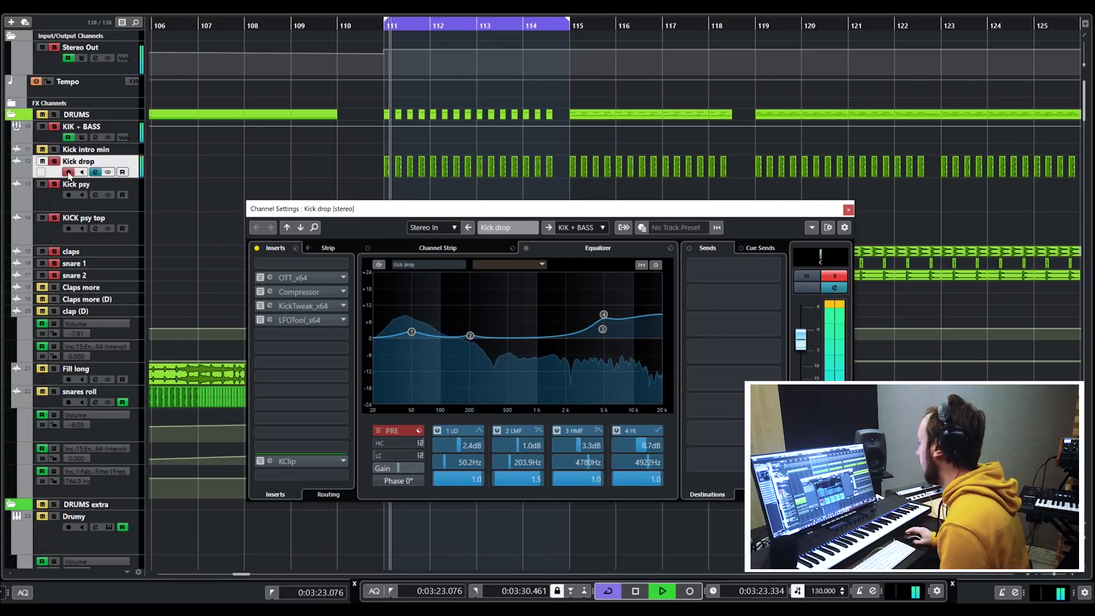
Step: Compare the Kick drop sound with its 4 HI equalizer band bypassed and re-enabled, then stop playback
left_click(620, 435)
left_click(619, 432)
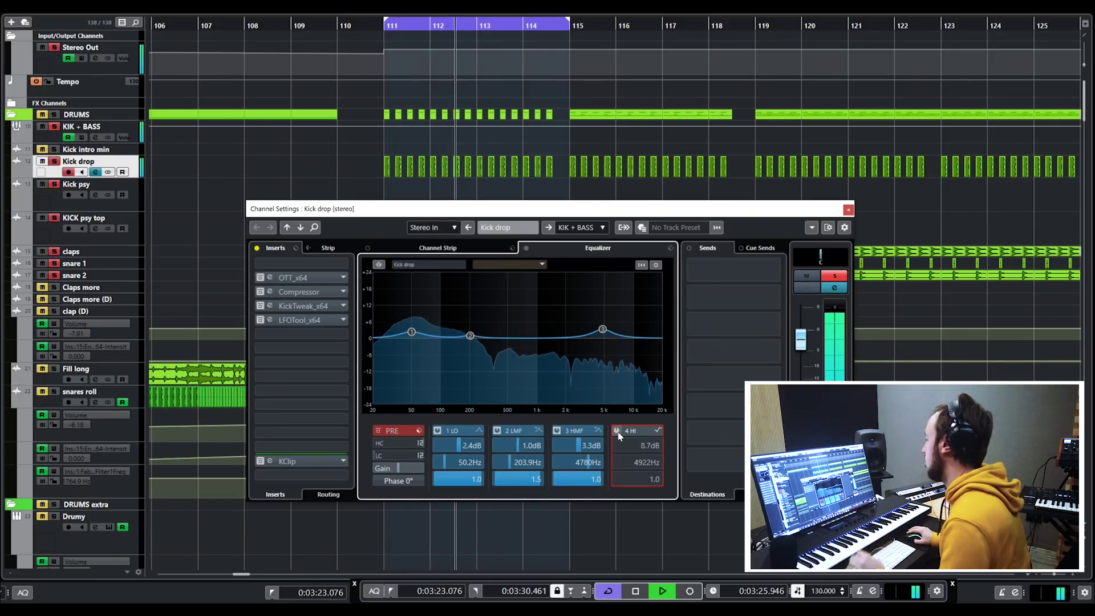
left_click(619, 432)
key("space")
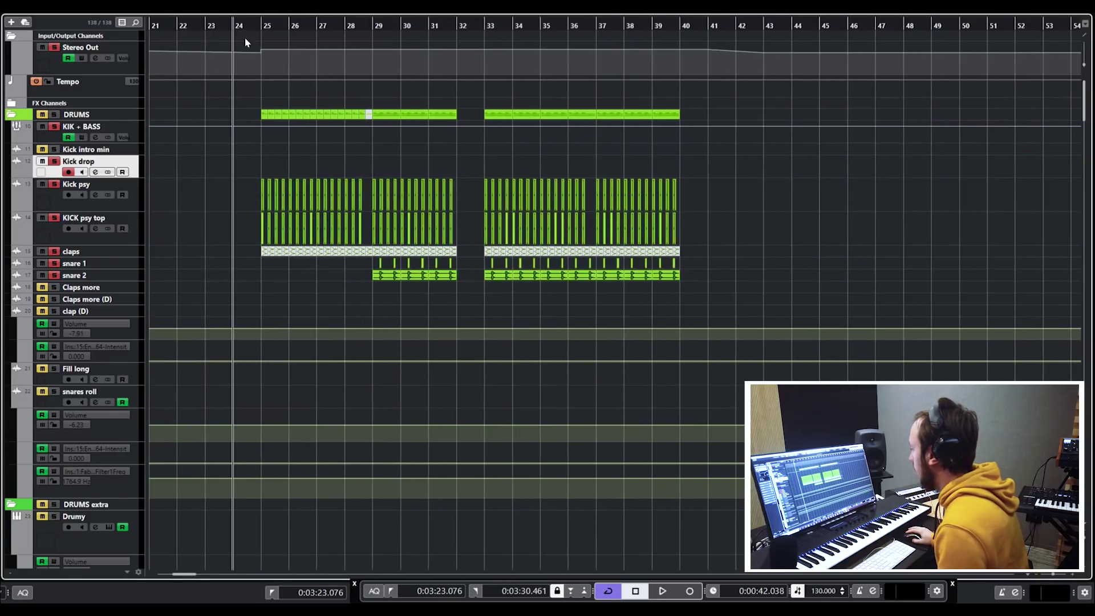
Step: Set the cycle range from bar 25 to bar 33 and place the playhead at bar 25
left_click_drag(264, 23, 485, 39)
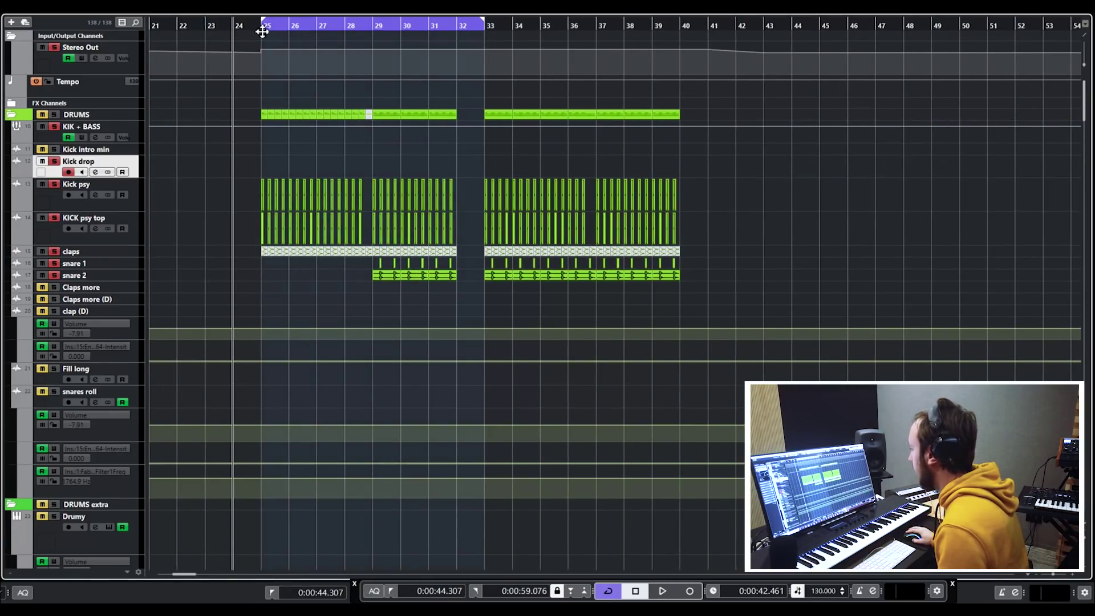
left_click(262, 31)
Step: Solo the psy low track in the BASS folder and play it from bar 25
scroll(353, 152, "down", 10)
scroll(354, 153, "up", 4)
key("h")
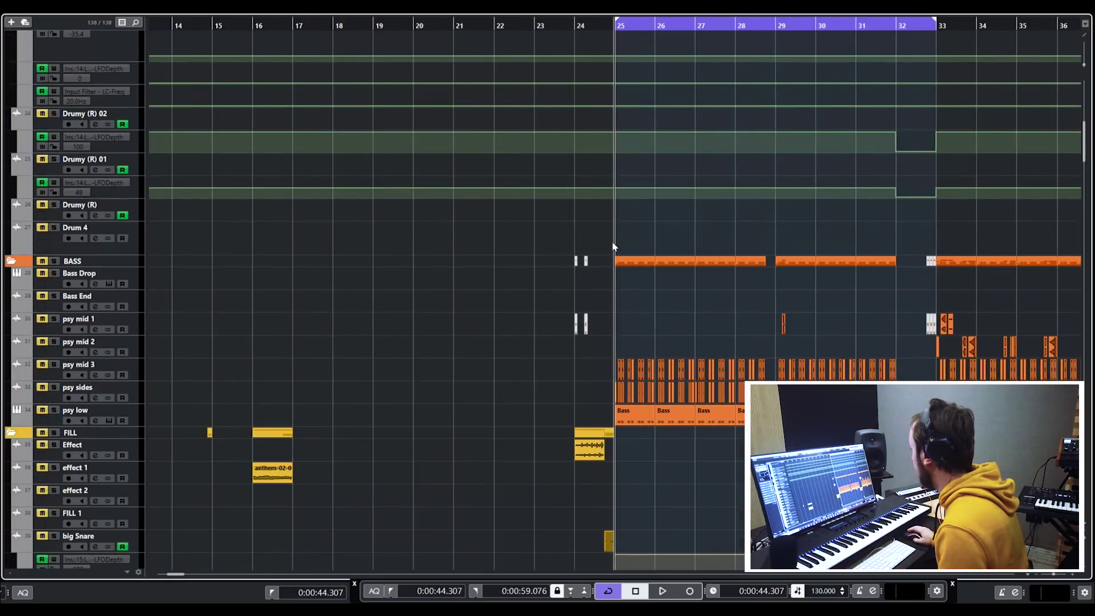
scroll(639, 216, "right", 4)
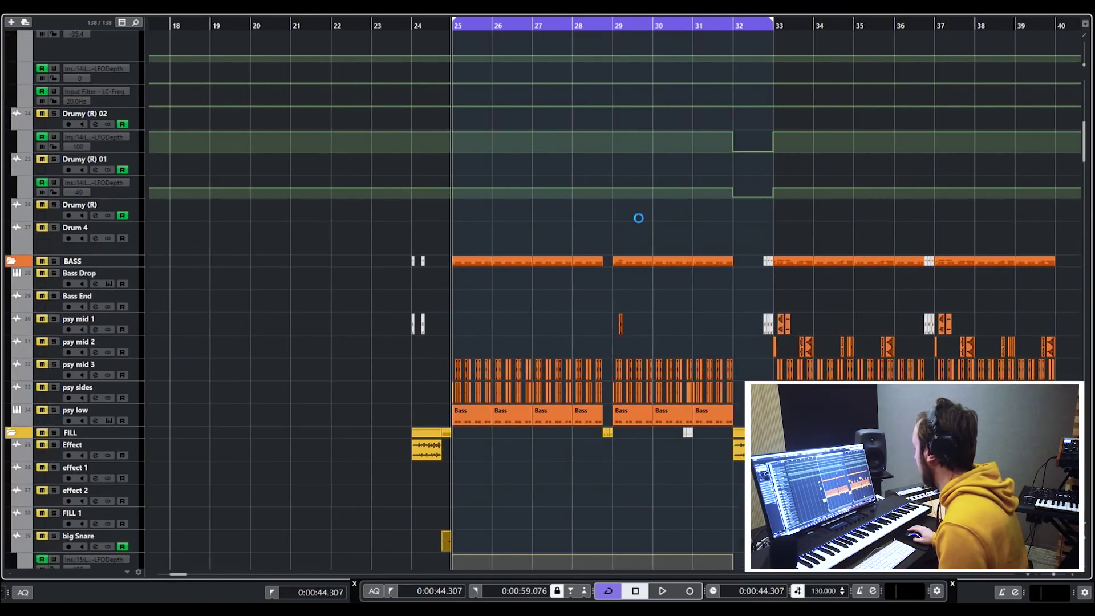
key("h")
scroll(735, 228, "right", 4)
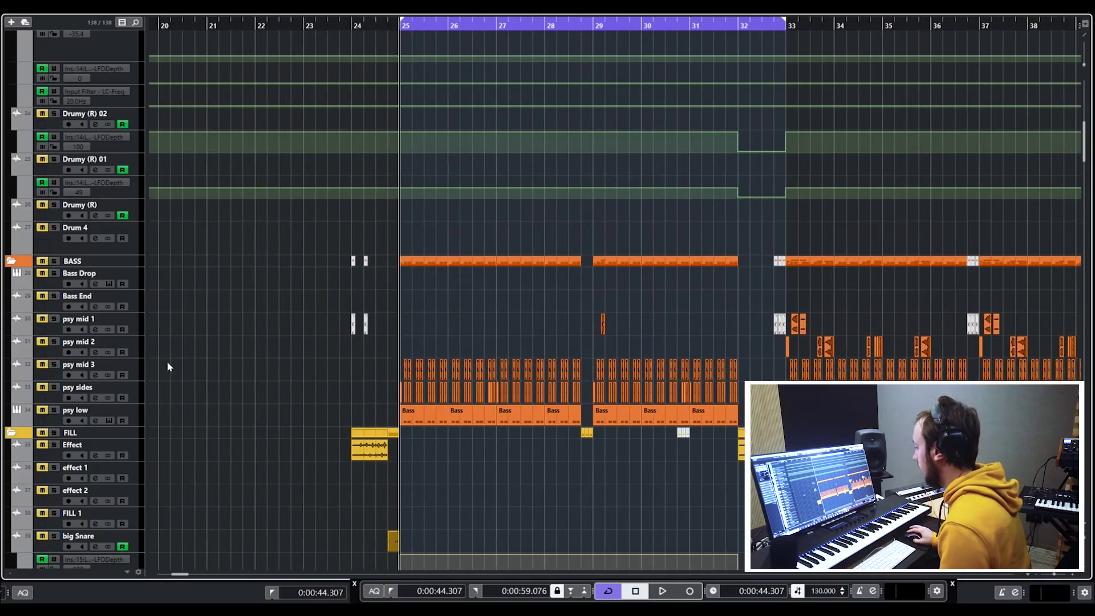
left_click(57, 422)
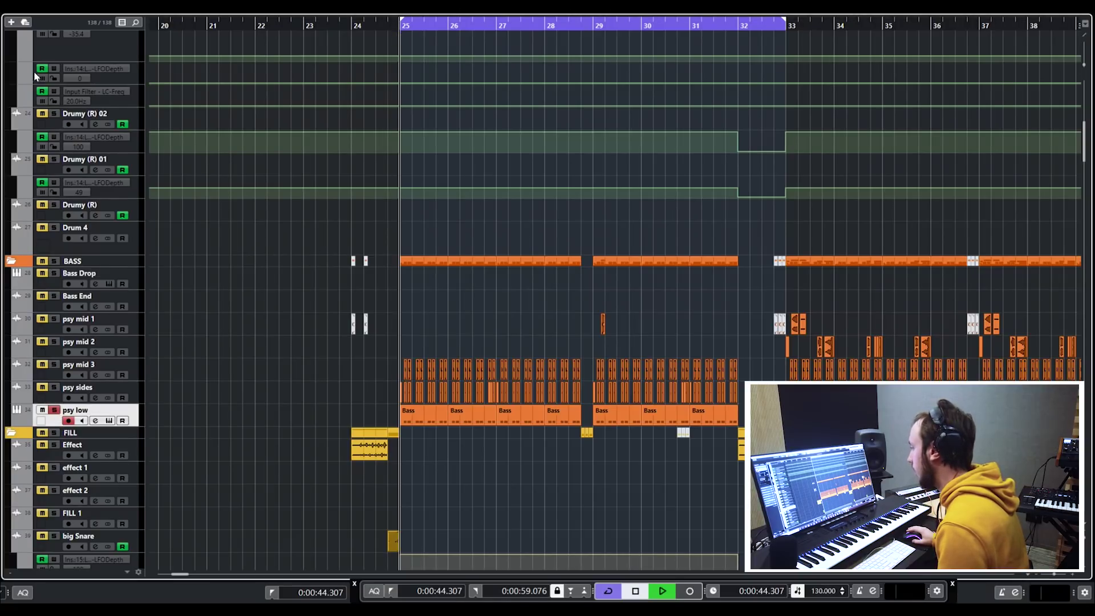
key("space")
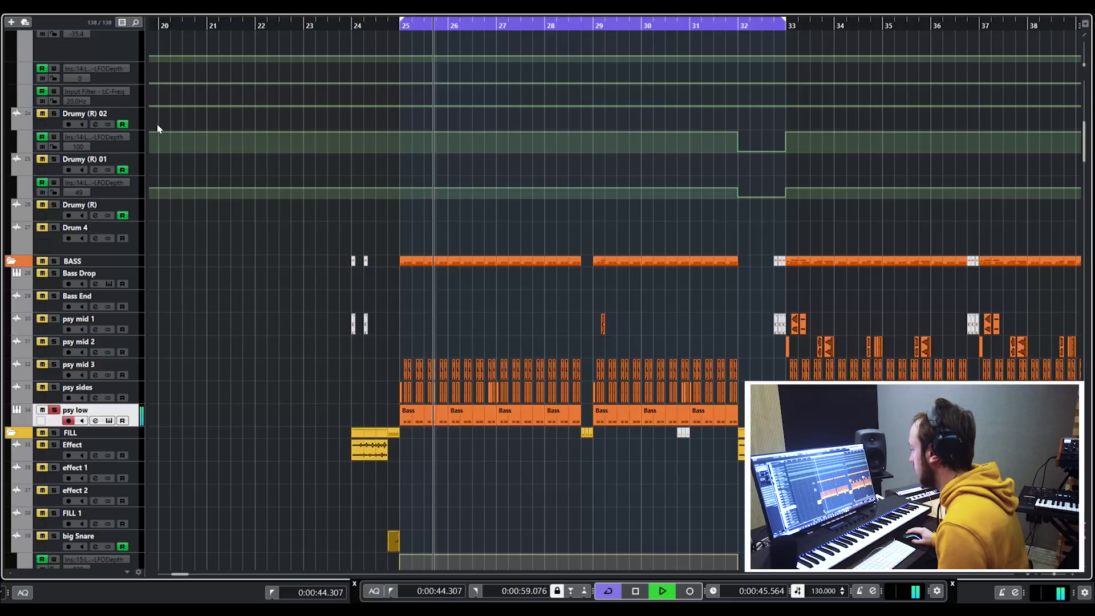
Step: Open the psy low channel settings and examine the curve of its FabFilter Pro-Q 2 insert
key("e")
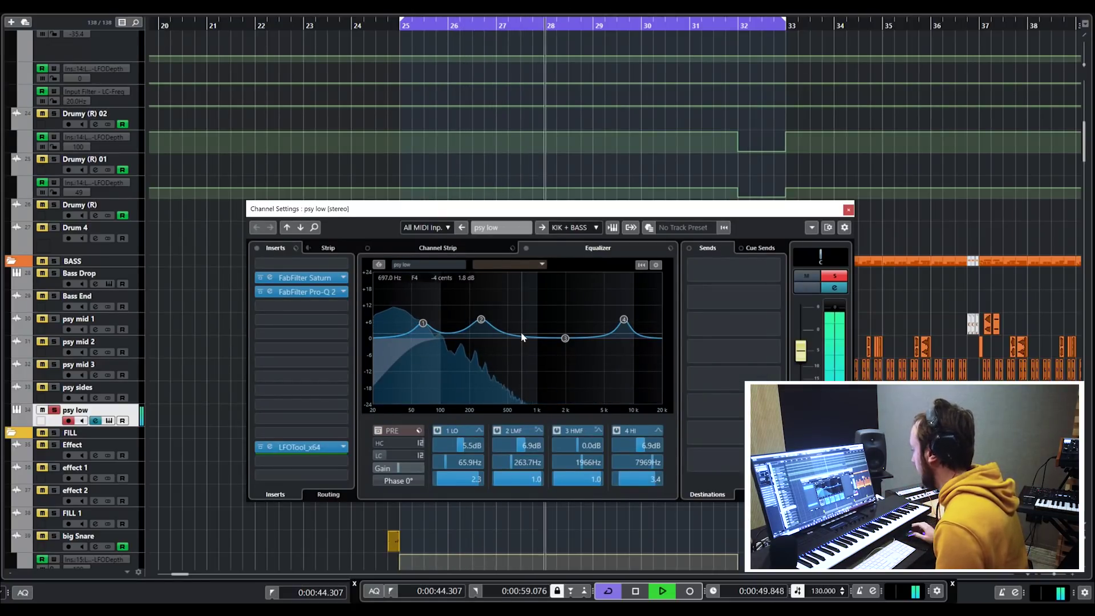
left_click(319, 294)
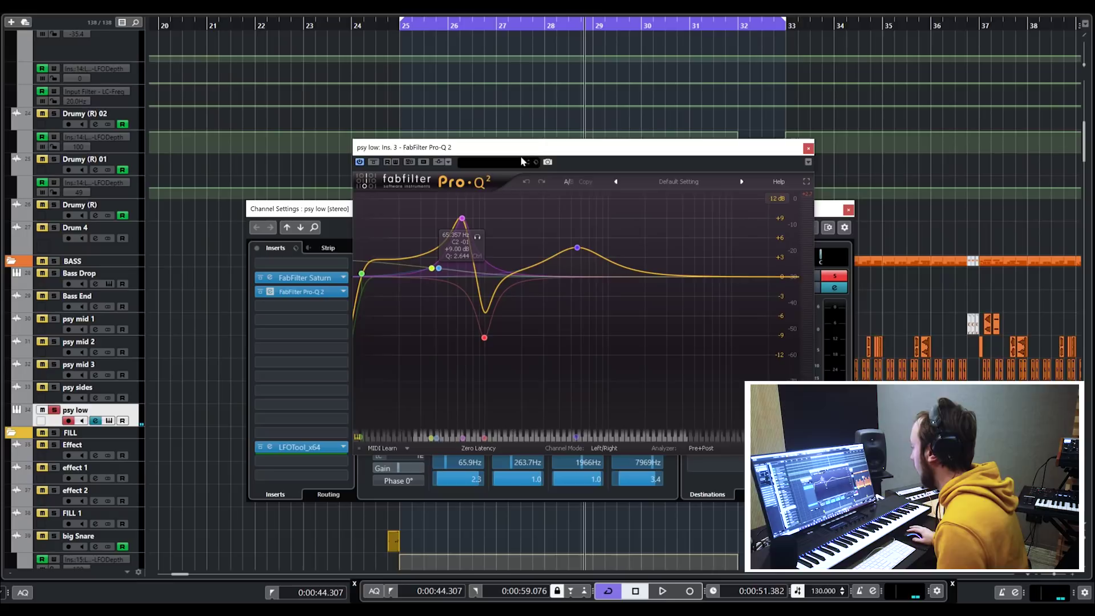
left_click_drag(530, 148, 604, 156)
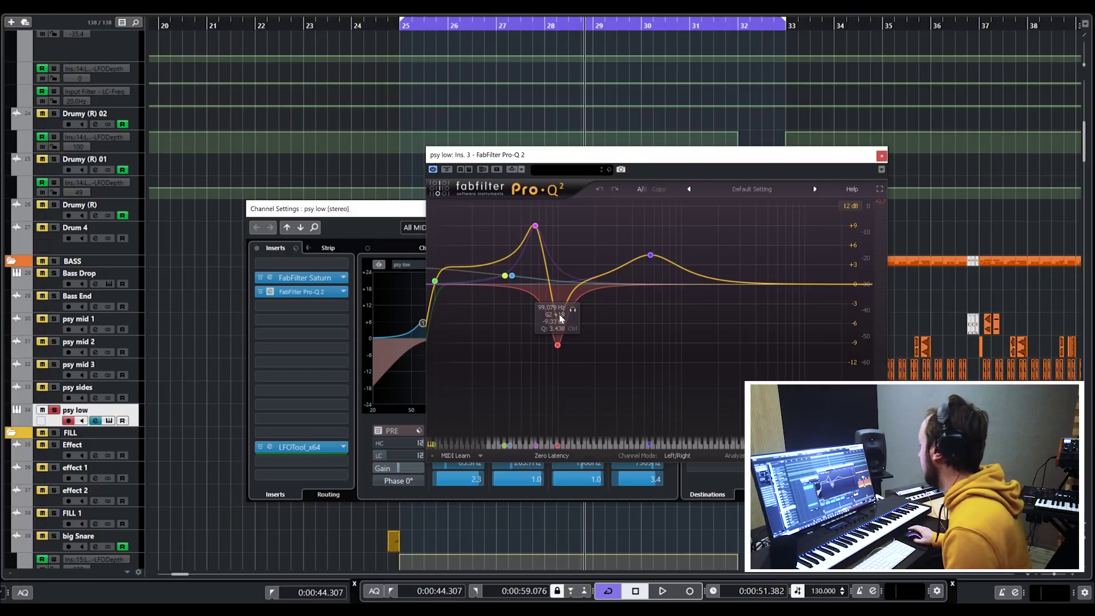
left_click(881, 155)
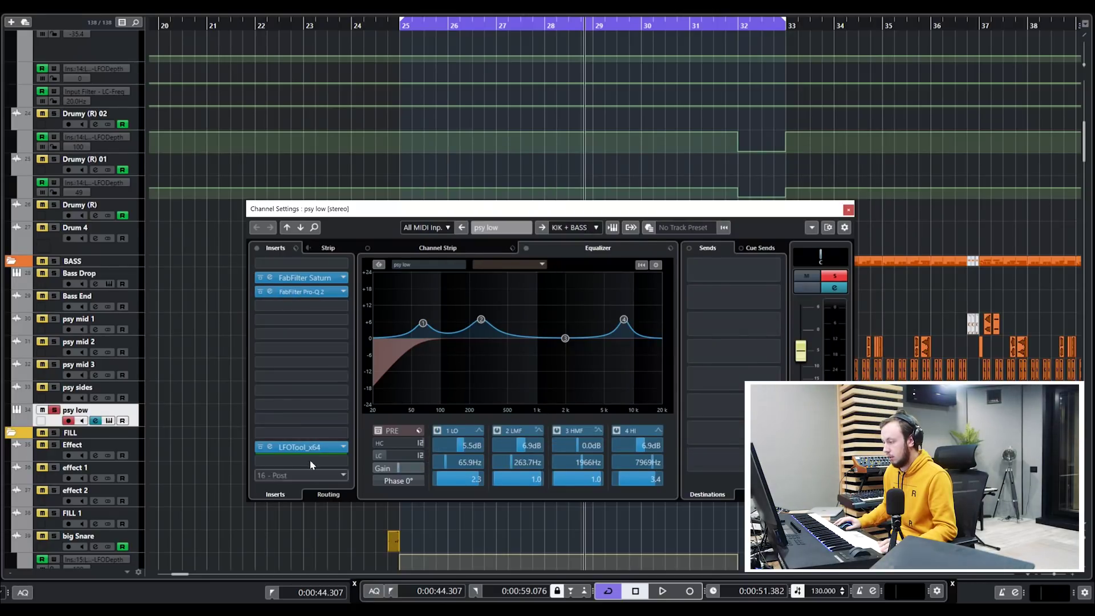
Step: Inspect the FabFilter Saturn and LFOTool inserts on psy low and close its channel settings
left_click(308, 282)
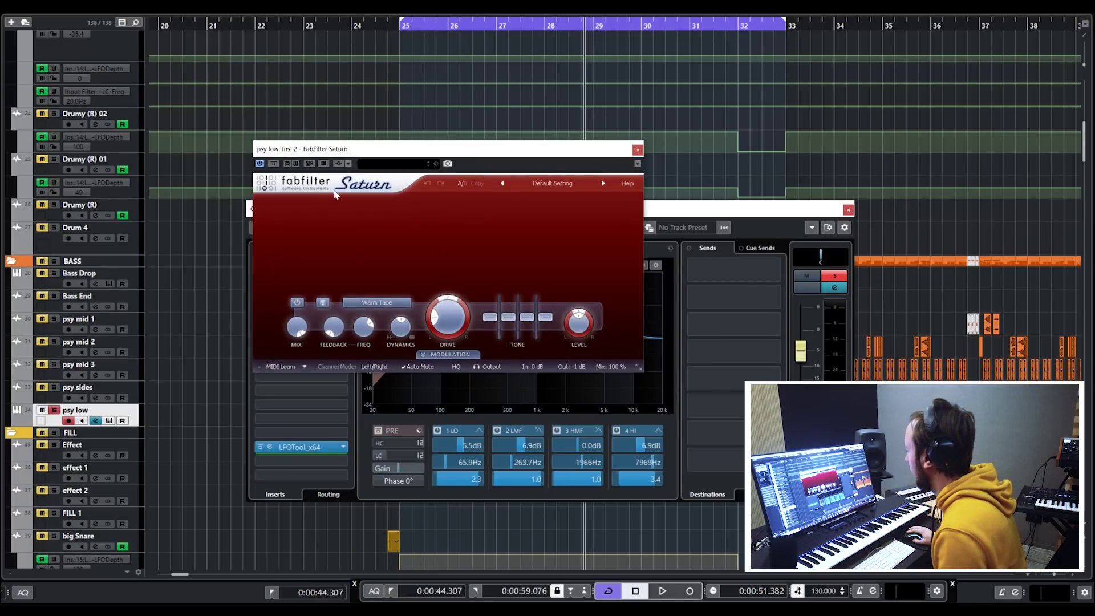
left_click(638, 150)
left_click(298, 449)
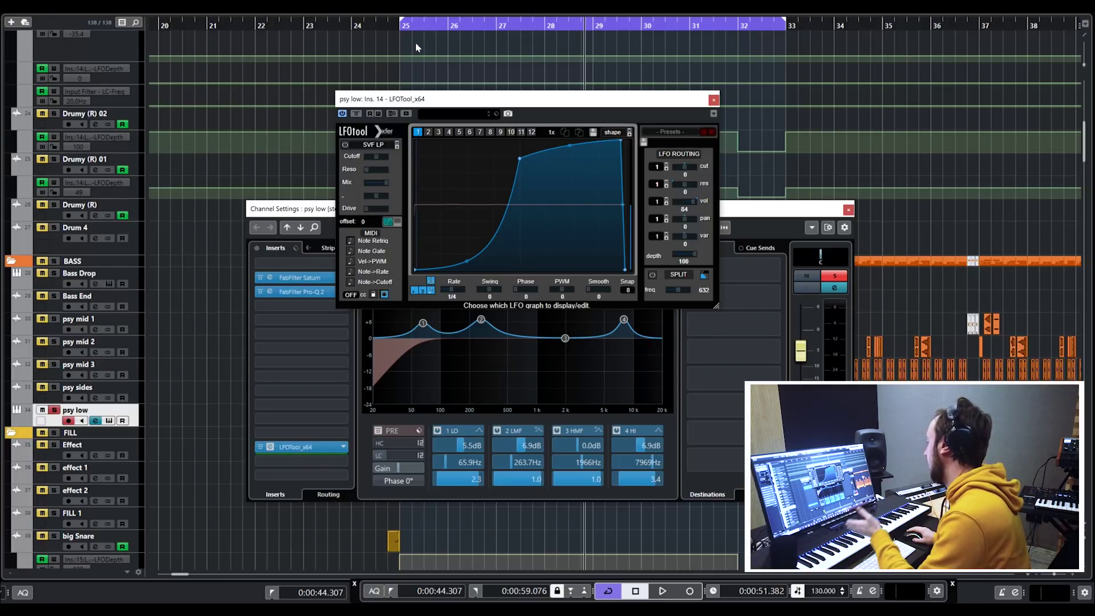
left_click(712, 101)
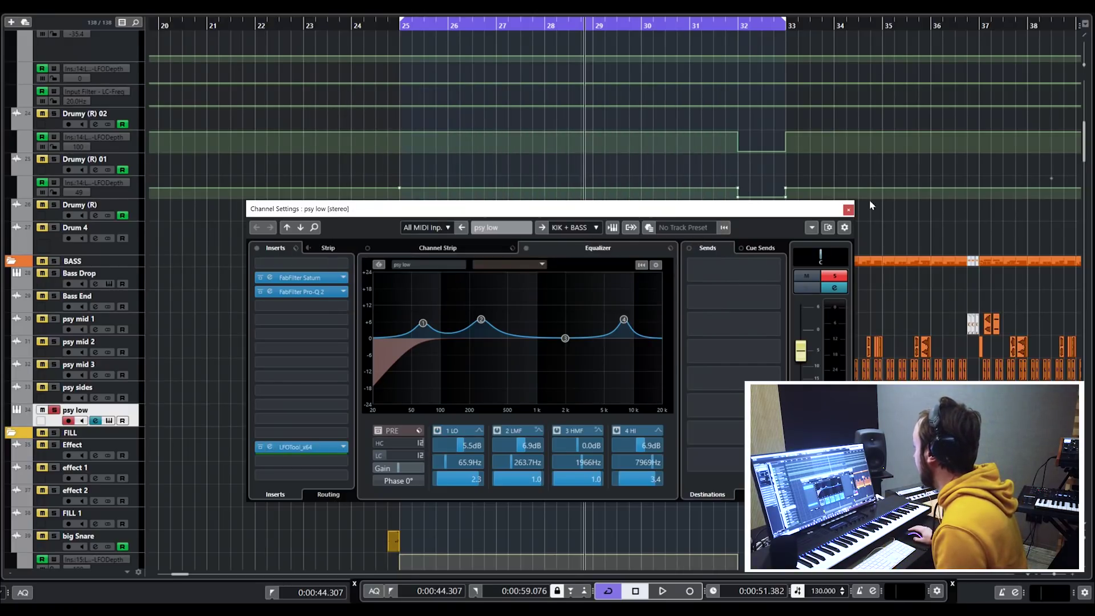
left_click(848, 210)
Step: Return the playhead to bar 25, move psy mid 3 between psy sides and psy low, and solo it alongside psy low
left_click(396, 30)
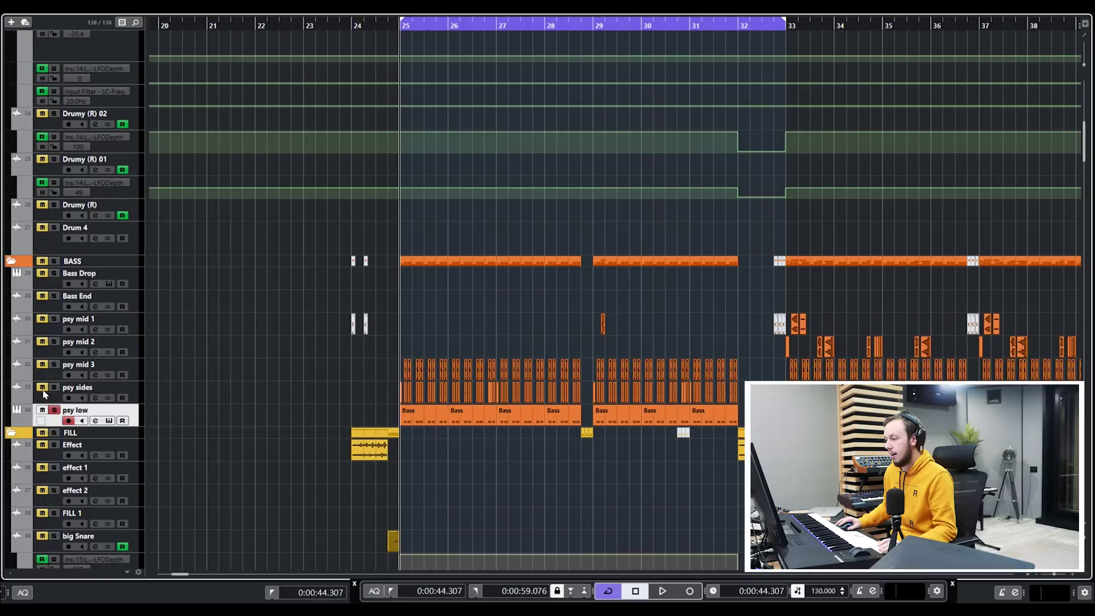
left_click(46, 397)
left_click_drag(51, 379, 46, 399)
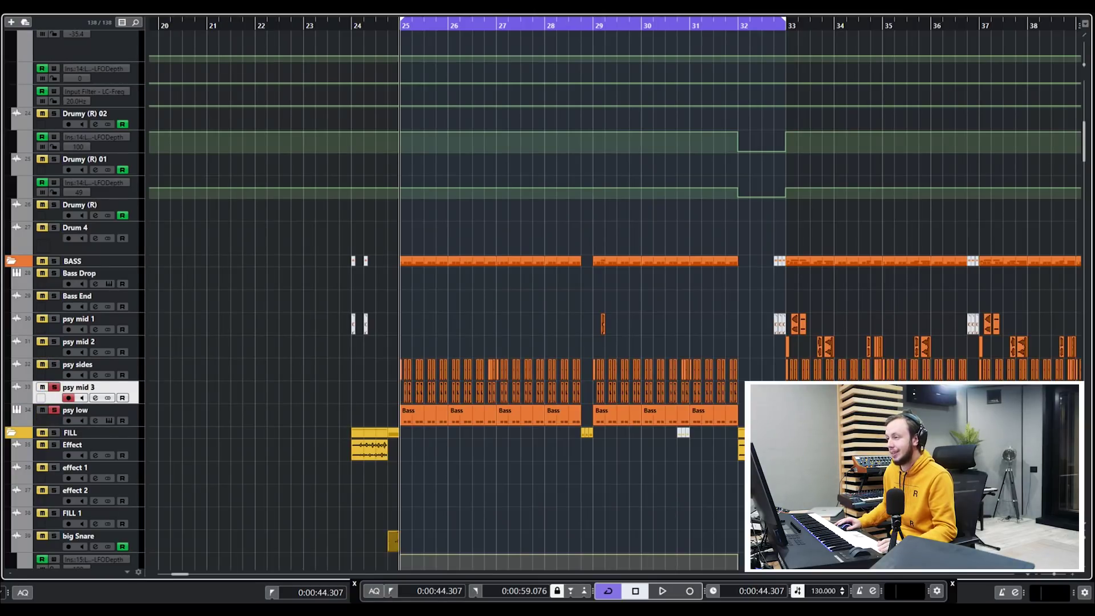
Step: Play psy mid 3 with psy low while examining the equalizer and inserts in the psy mid 3 channel settings
left_click(96, 397)
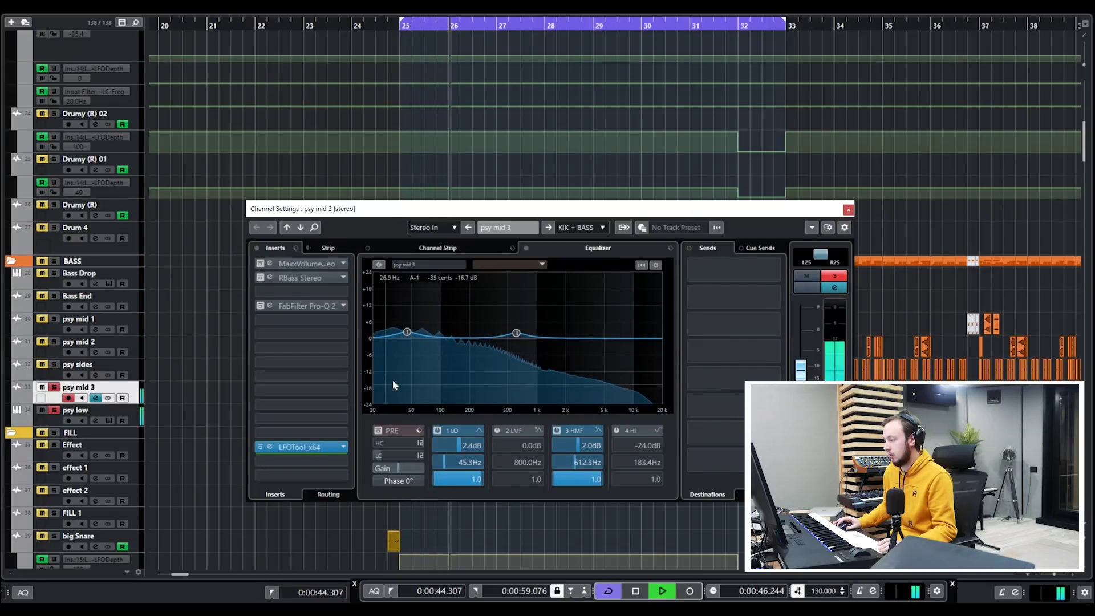
left_click(303, 452)
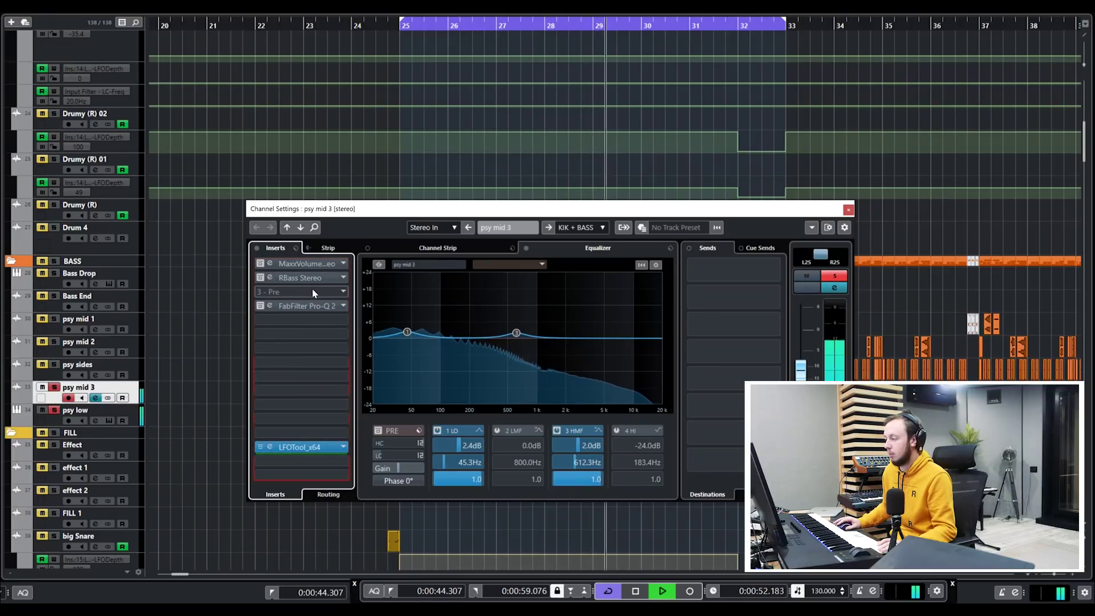
key("space")
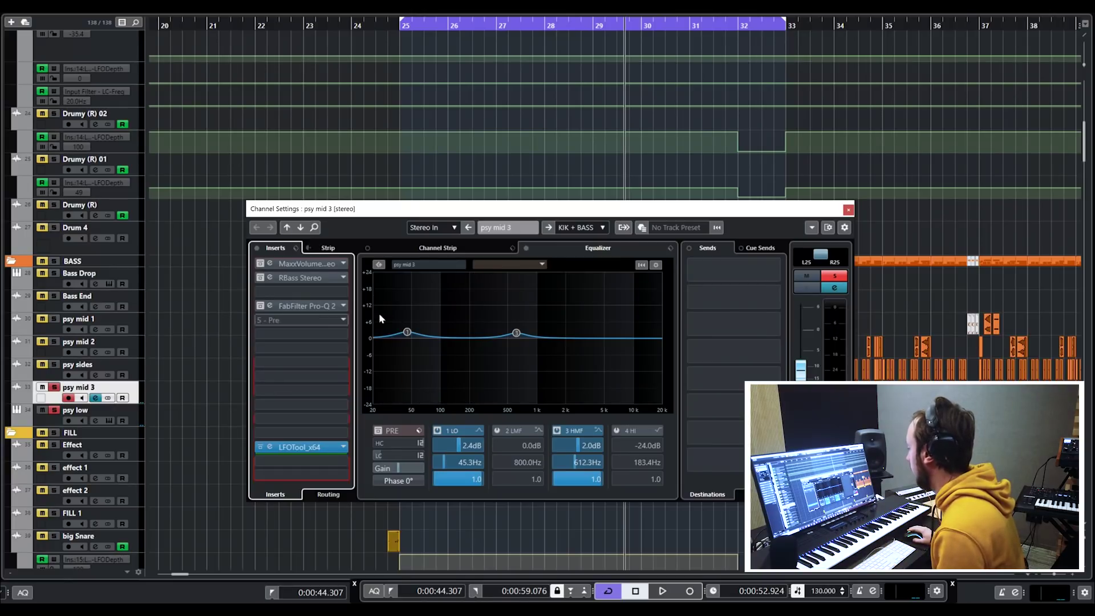
Step: Open the psy sides channel settings and inspect the delay and pan values of its StereoDelay insert
left_click(41, 368)
mouse_move(470, 211)
left_mouse_down()
mouse_move(641, 205)
mouse_move(523, 246)
mouse_move(486, 221)
mouse_move(449, 217)
left_mouse_up()
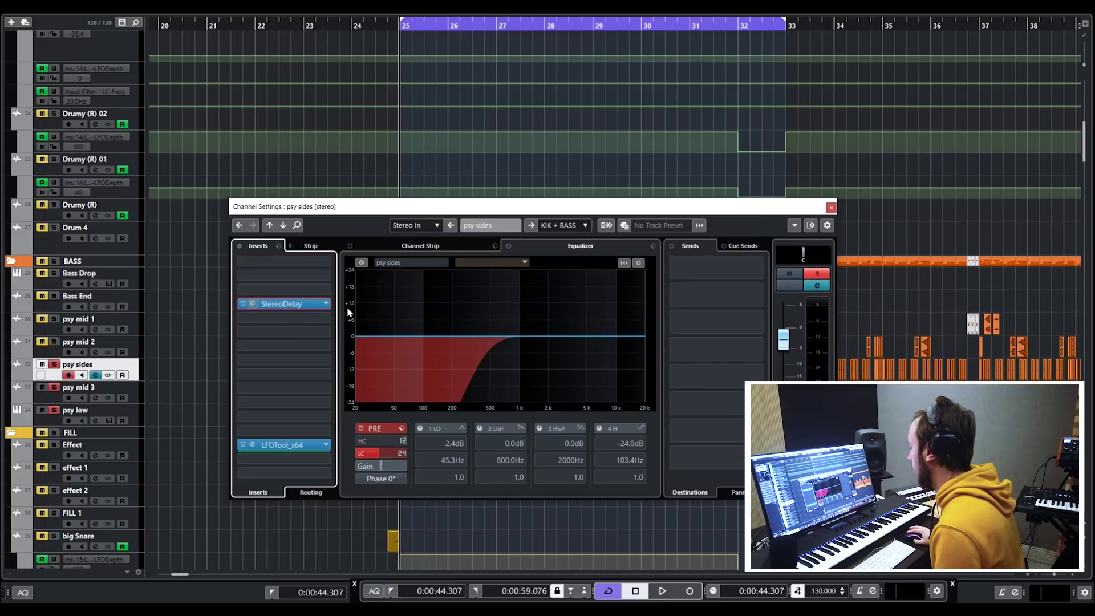
left_click(279, 303)
left_click_drag(560, 215, 285, 100)
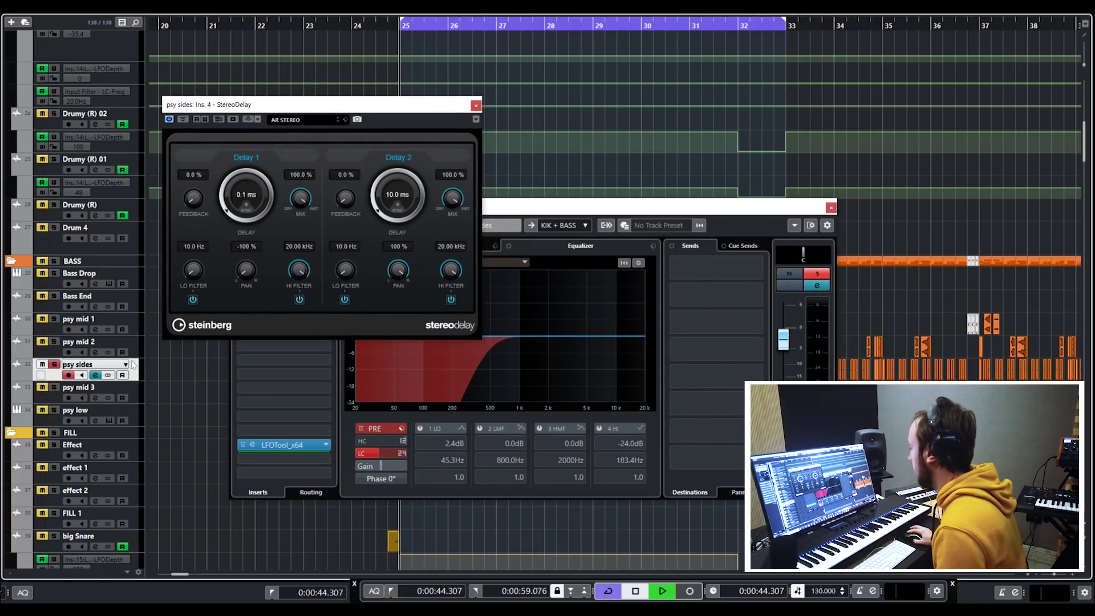
Step: Play psy sides soloed, examine its low-cut equalizer curve, and close the plug-in and channel windows
key("space")
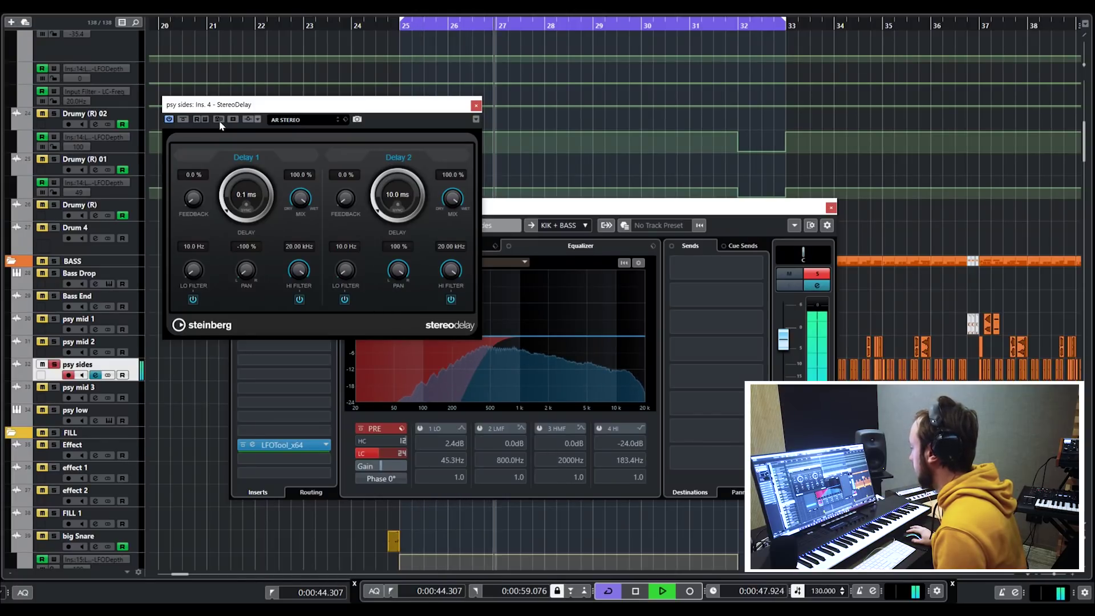
left_click(316, 388)
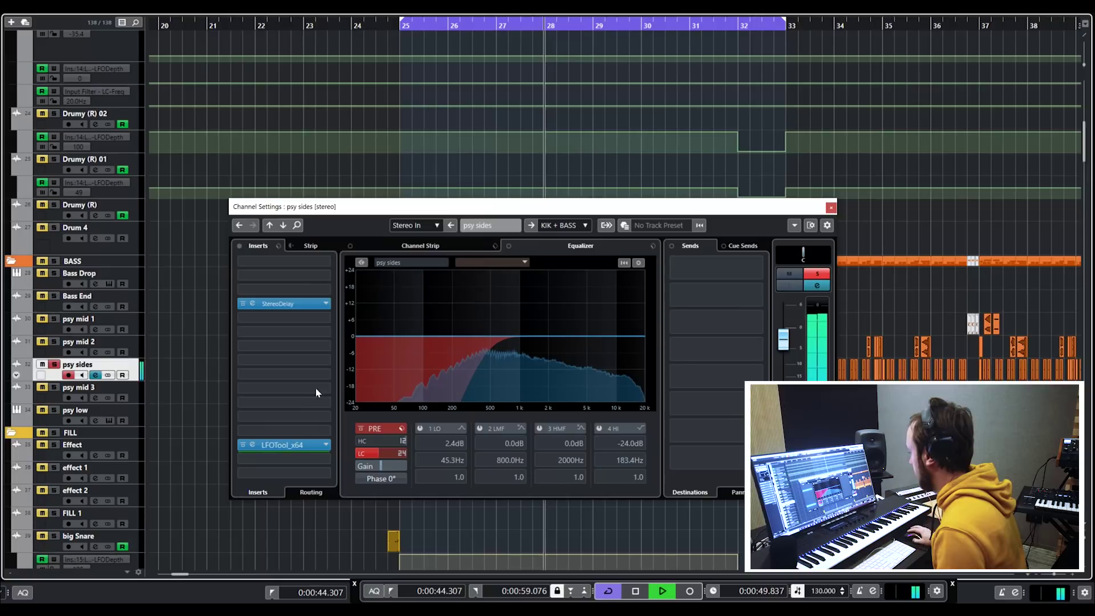
key("space")
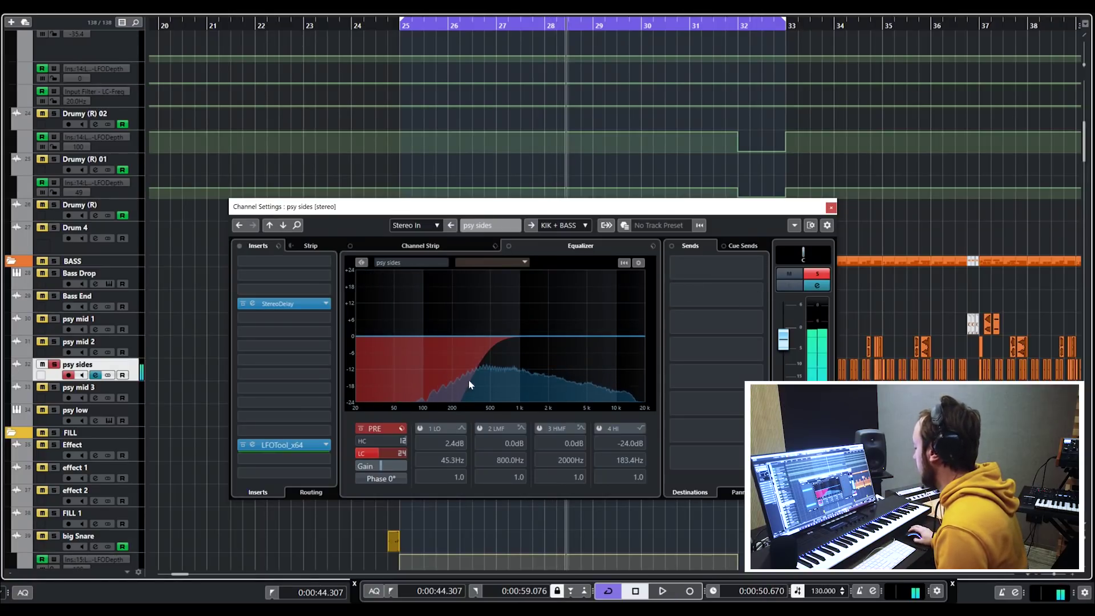
key("Escape")
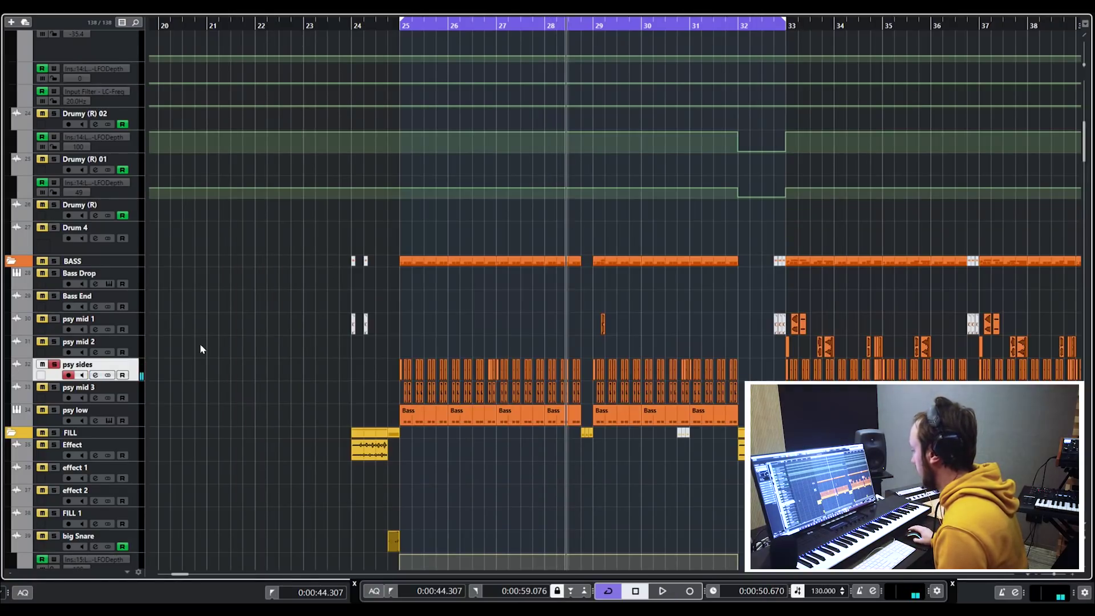
Step: Unsolo the psy sides track and return the playhead to bar 25
left_click(55, 365)
scroll(581, 276, "up", 3)
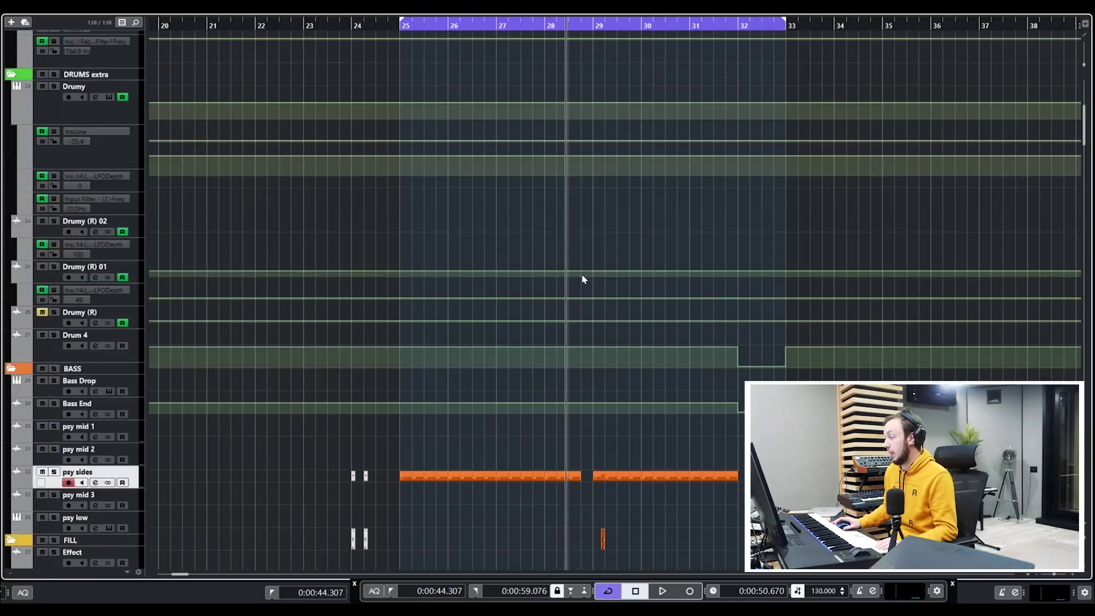
scroll(582, 279, "down", 8)
left_click(395, 28)
Step: Solo the kick tracks together with Bass Drop, psy sides, psy mid 3 and psy low, and play from bar 25
scroll(440, 110, "up", 10)
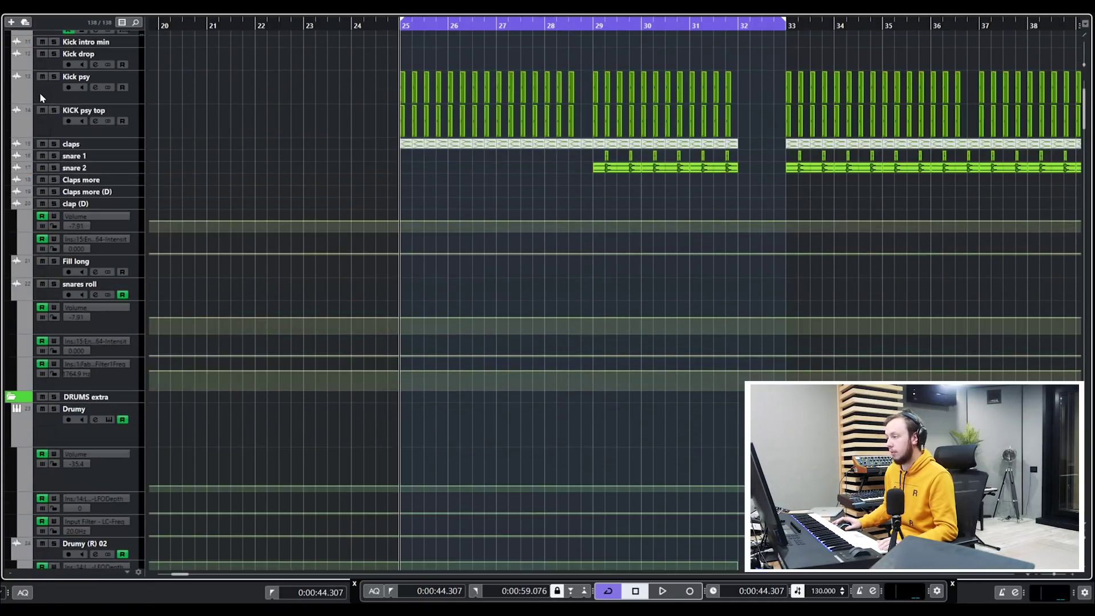
scroll(234, 154, "up", 3)
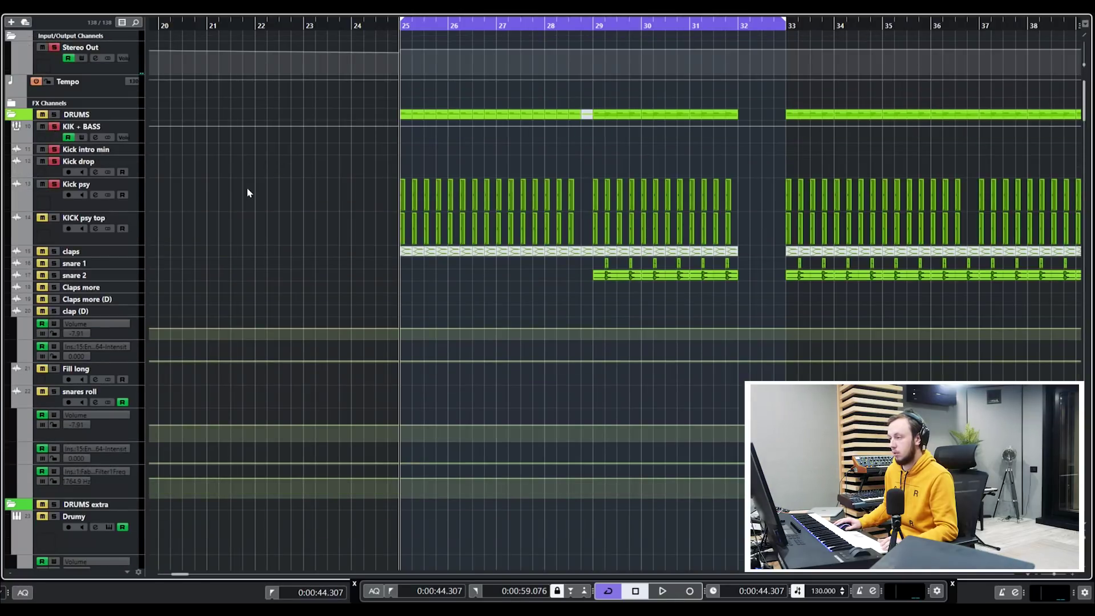
scroll(247, 188, "down", 17)
key("space")
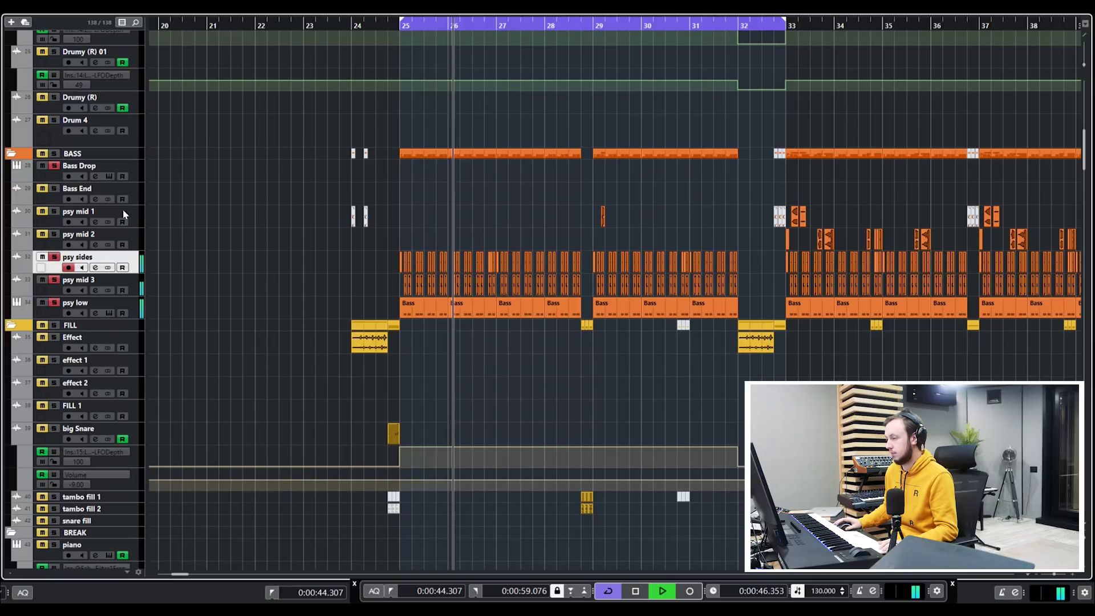
Step: Stop playback and set the cycle range from bar 33 to bar 40 over the second psy bass section
key("g")
scroll(755, 176, "up", 3)
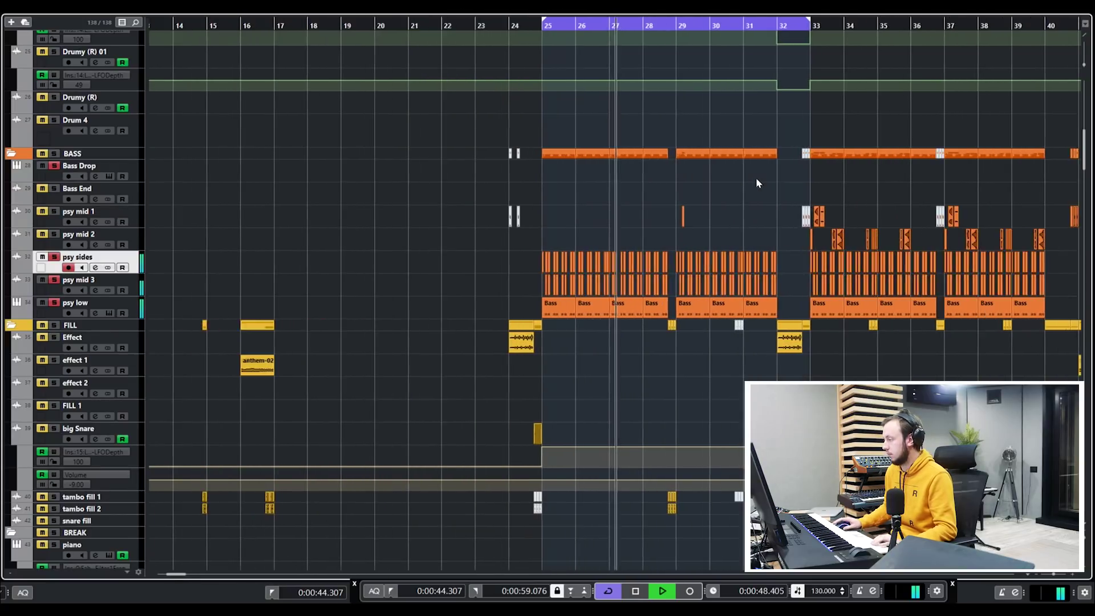
scroll(761, 165, "down", 1)
key("space")
left_click_drag(798, 25, 1025, 43)
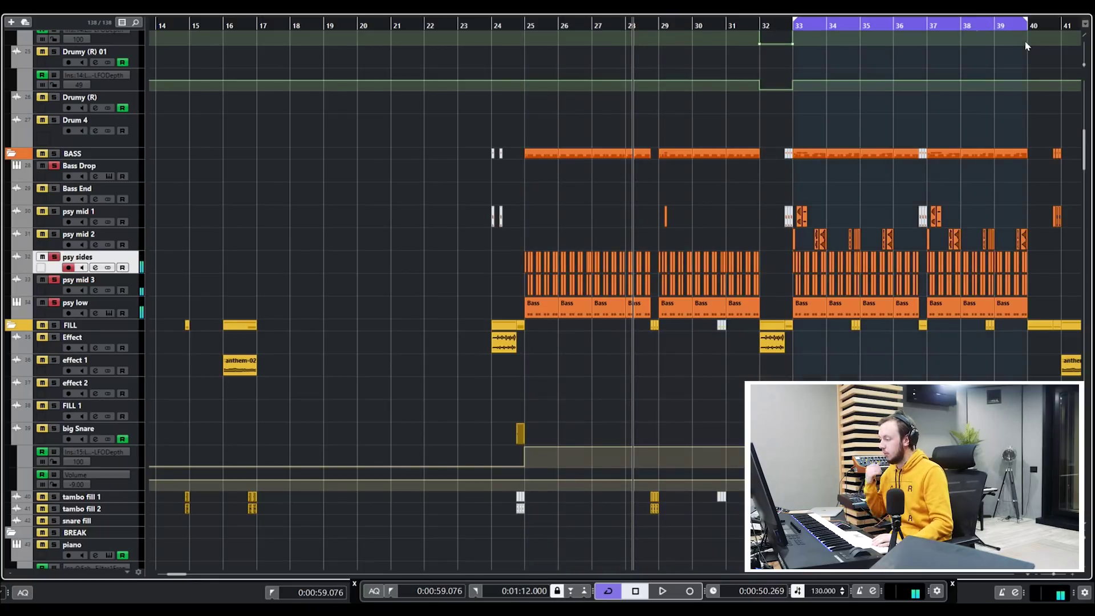
Step: Place the playhead at bar 33, add psy mid 1, psy mid 2 and Bass End to the soloed tracks, and play the section
key("g")
key("h")
key("h")
left_click_drag(930, 188, 983, 168)
left_click(572, 25)
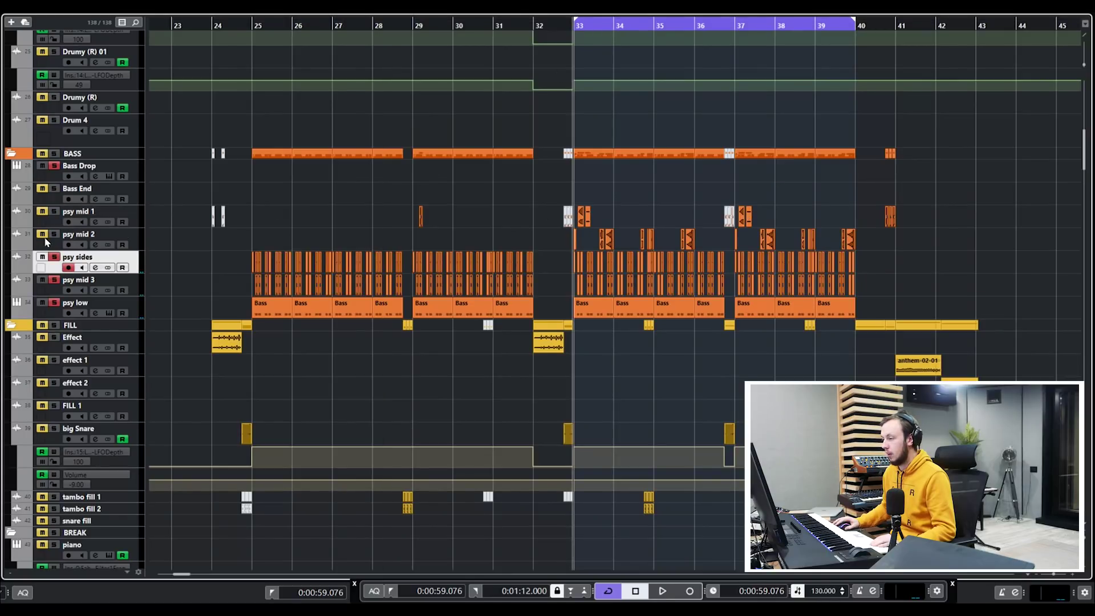
left_click(41, 221)
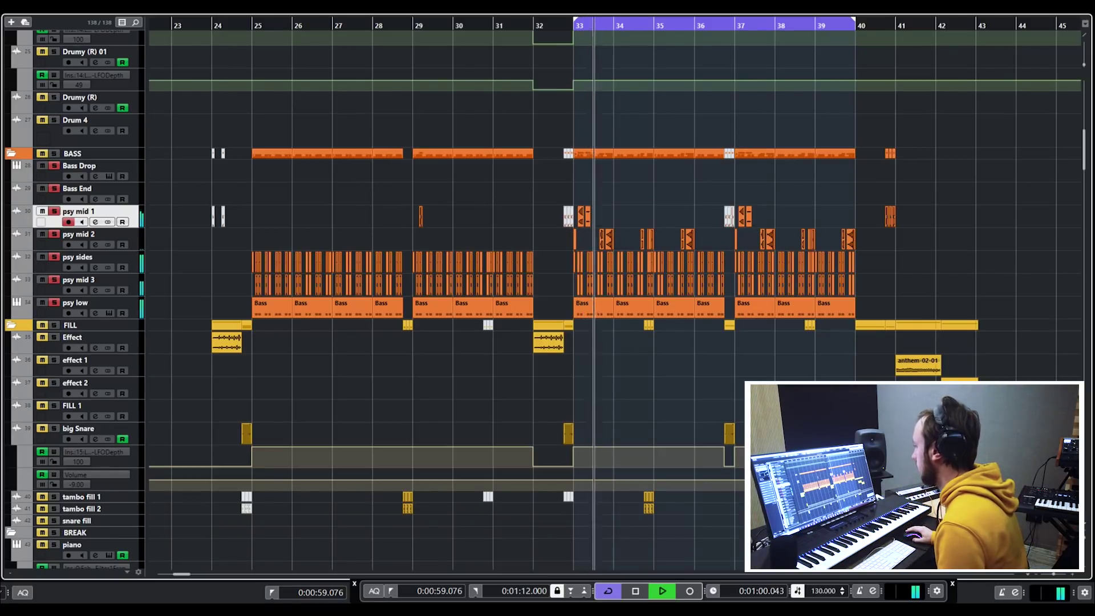
Step: Examine the channel settings of psy mid 1 and Bass End during playback, close the channel window, and stop playback
key("e")
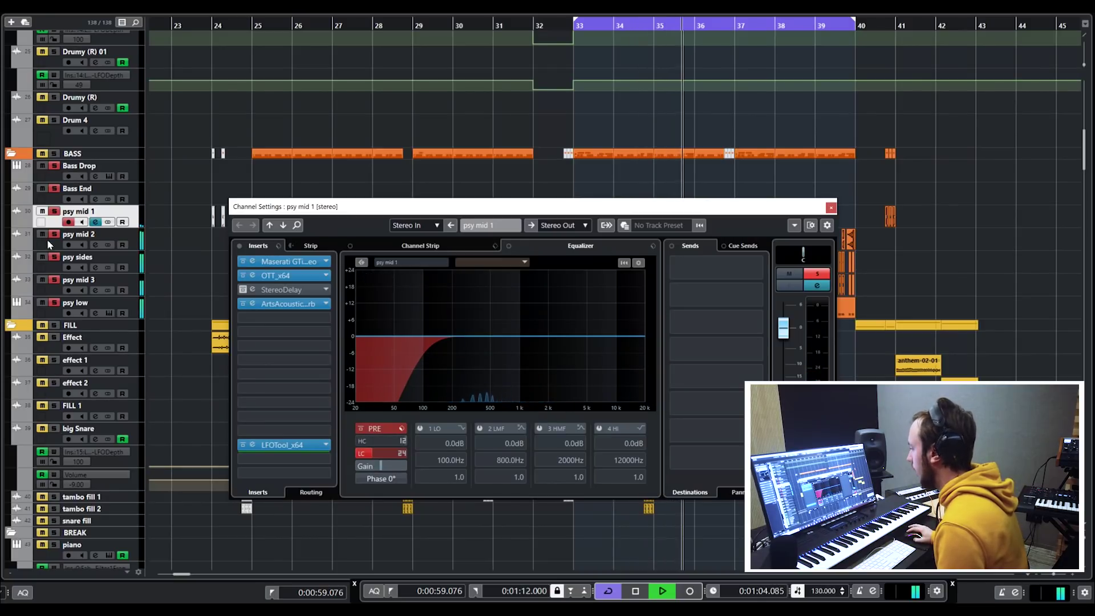
left_click(77, 190)
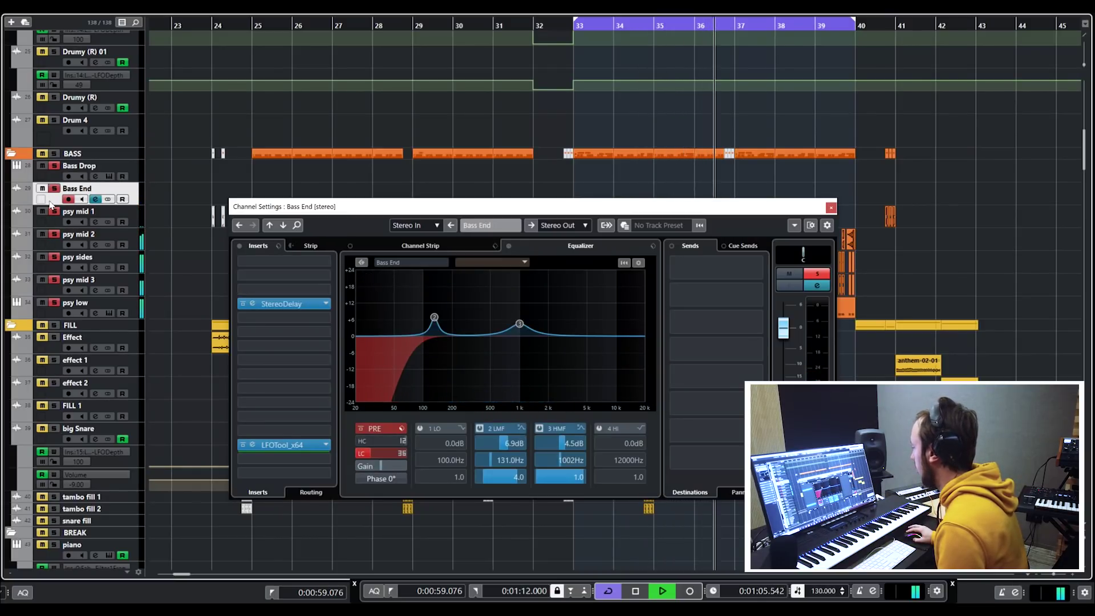
left_click(831, 208)
key("h")
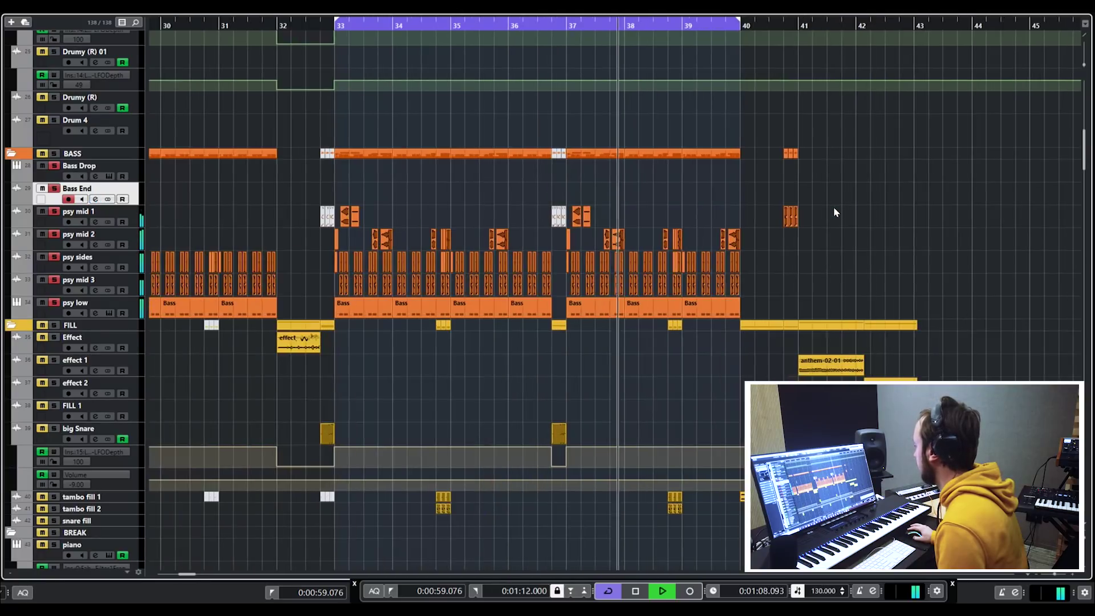
key("g")
key("g")
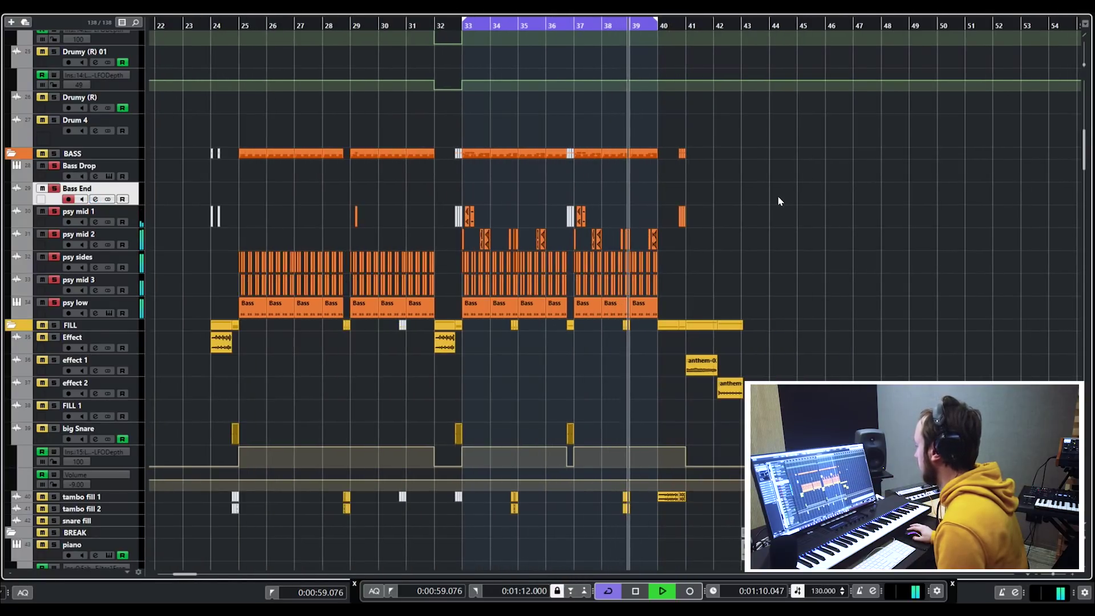
key("space")
Step: Set the cycle range from bar 111 to bar 126 over the first pair of Bass Drop parts
key("g")
key("g")
key("g")
key("g")
key("g")
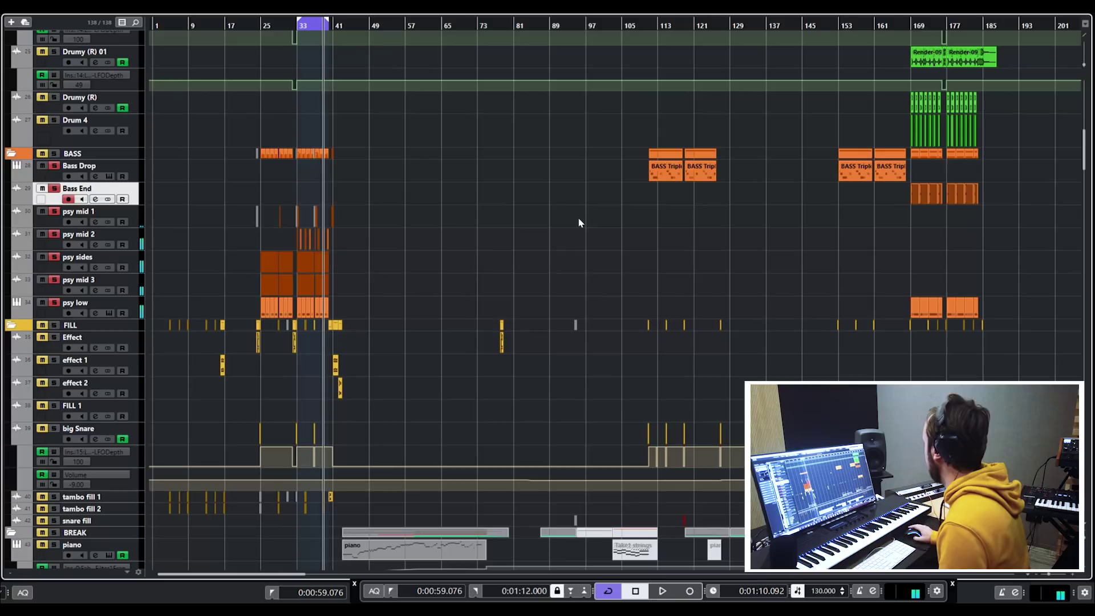
left_click(653, 28)
key("h")
key("h")
key("h")
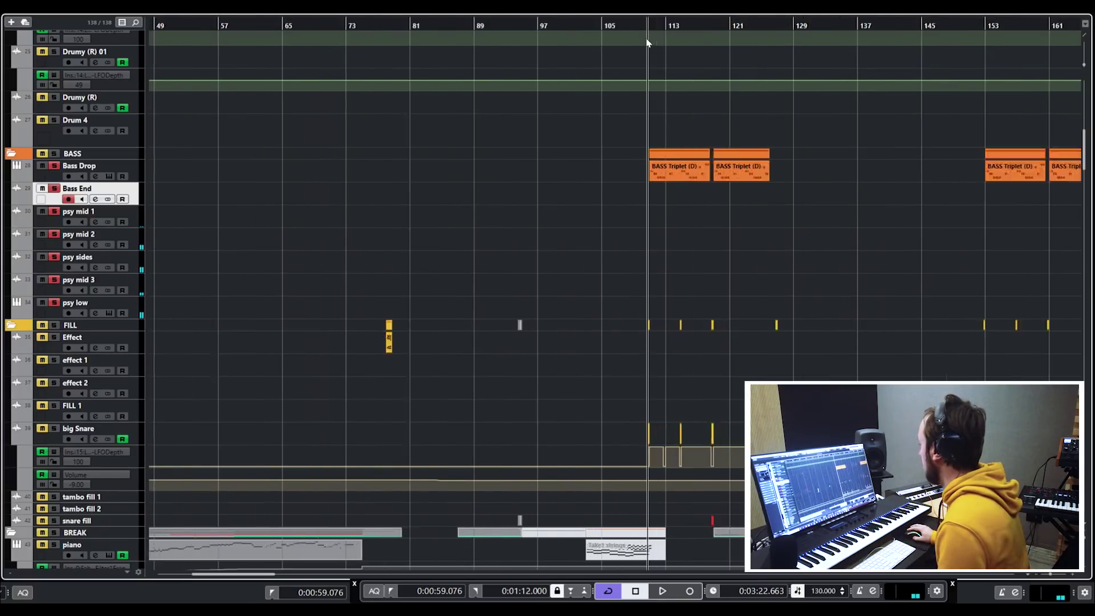
left_click_drag(1072, 29, 879, 46)
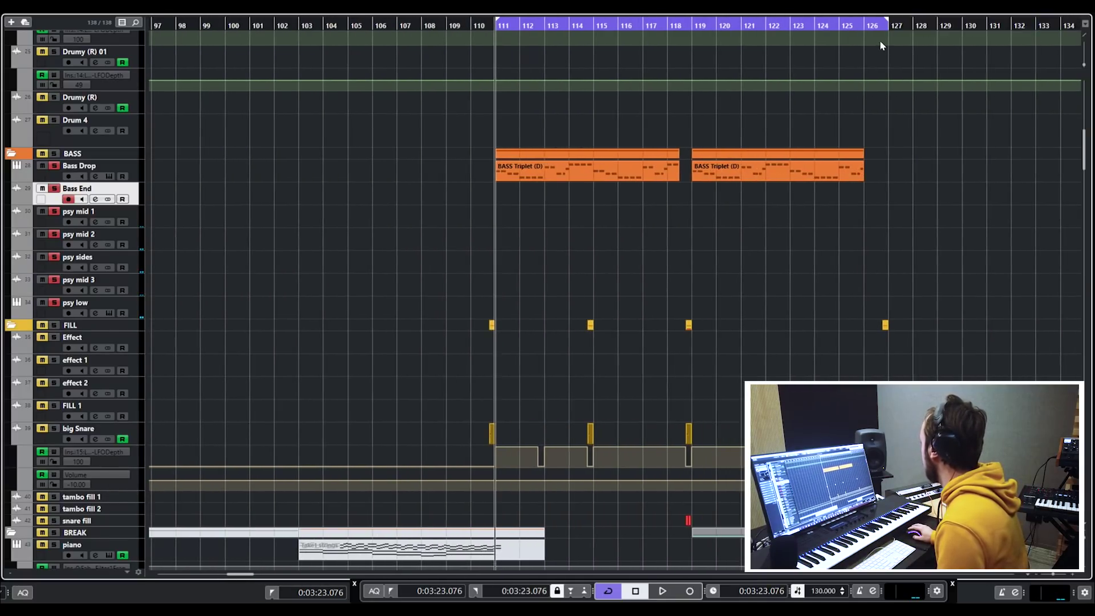
Step: Inspect the first BASS Triplet (D) part on the Bass Drop track and play the section from bar 111
double_click(543, 172)
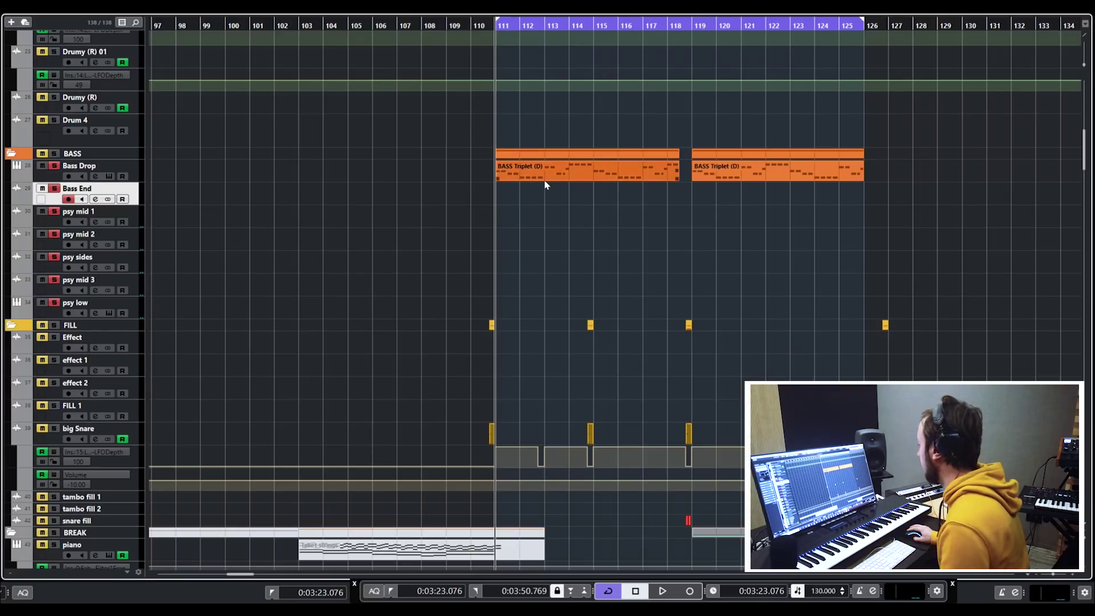
key("h")
key("h")
key("h")
key("Return")
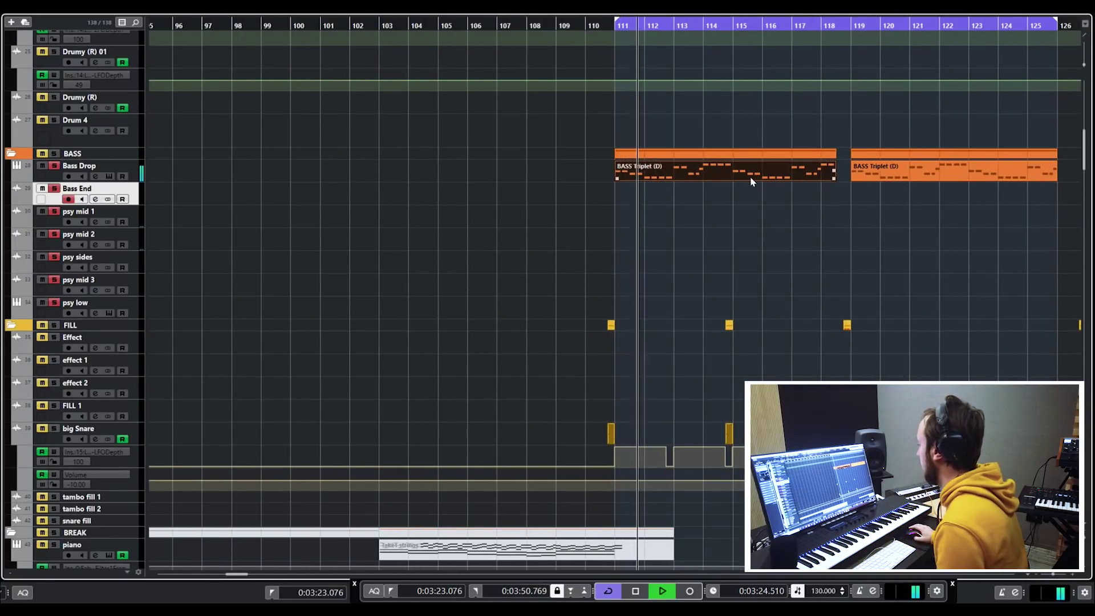
key("g")
key("h")
left_click(806, 230)
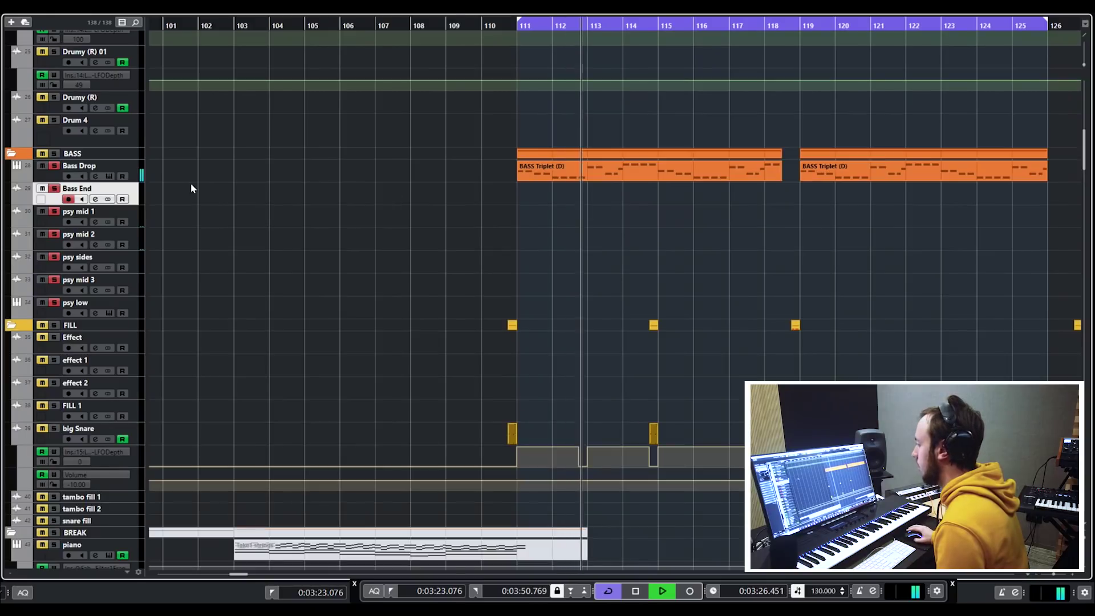
Step: Select the Bass Drop track, audition its triplet bass line within the cycle, and stop playback
key("Up")
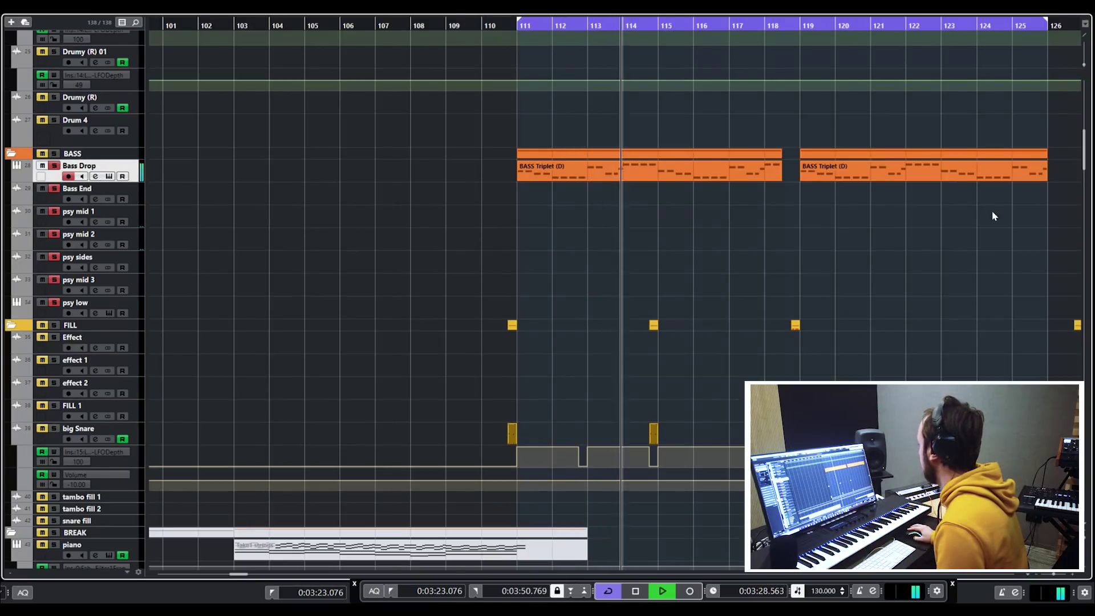
key("g")
key("g")
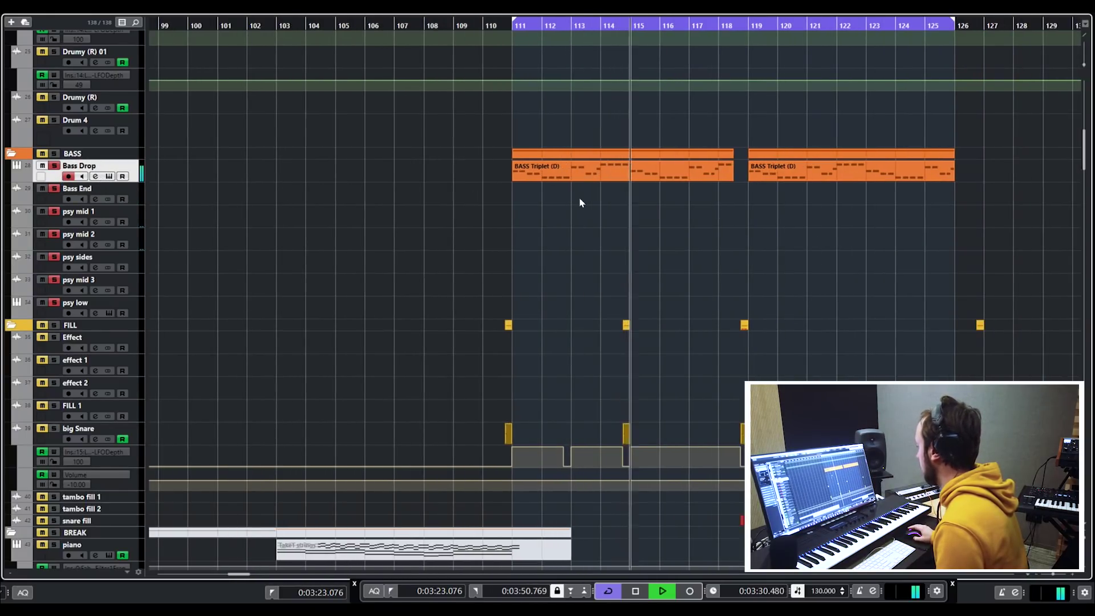
key("g")
key("g")
key("g")
key("g")
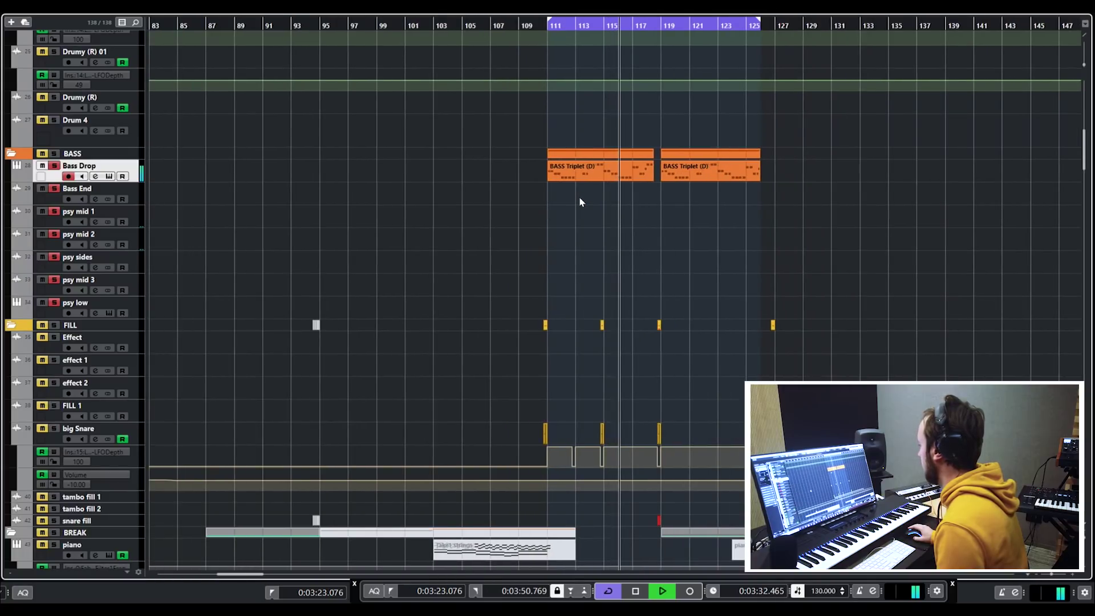
key("space")
Step: Set the cycle range from bar 25 to bar 43 over the psy bass sections and the ending fills
key("g")
key("g")
key("g")
key("g")
key("g")
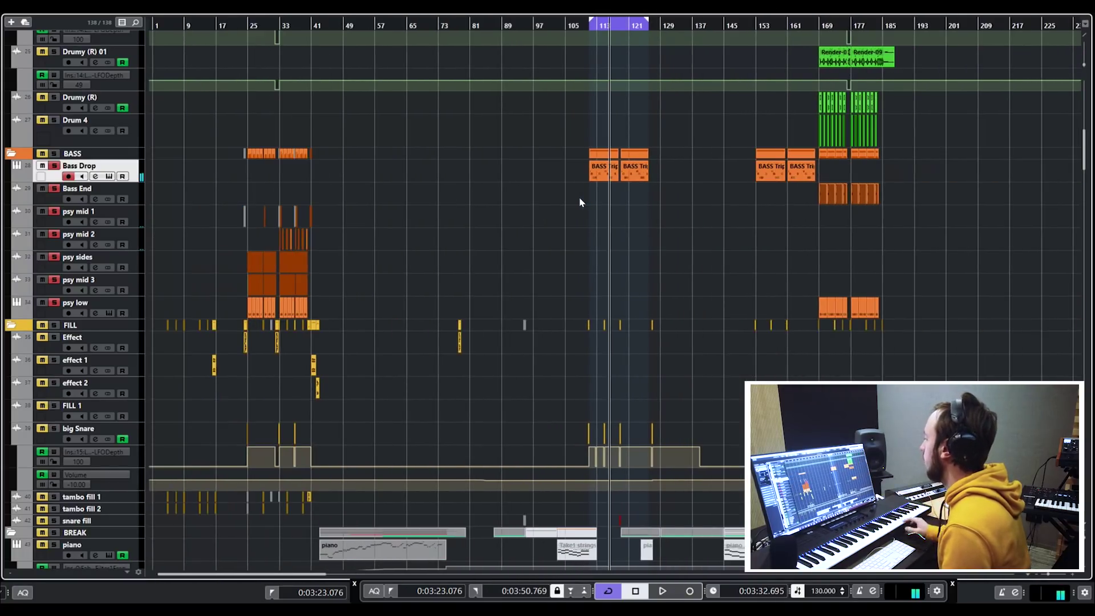
key("h")
key("h")
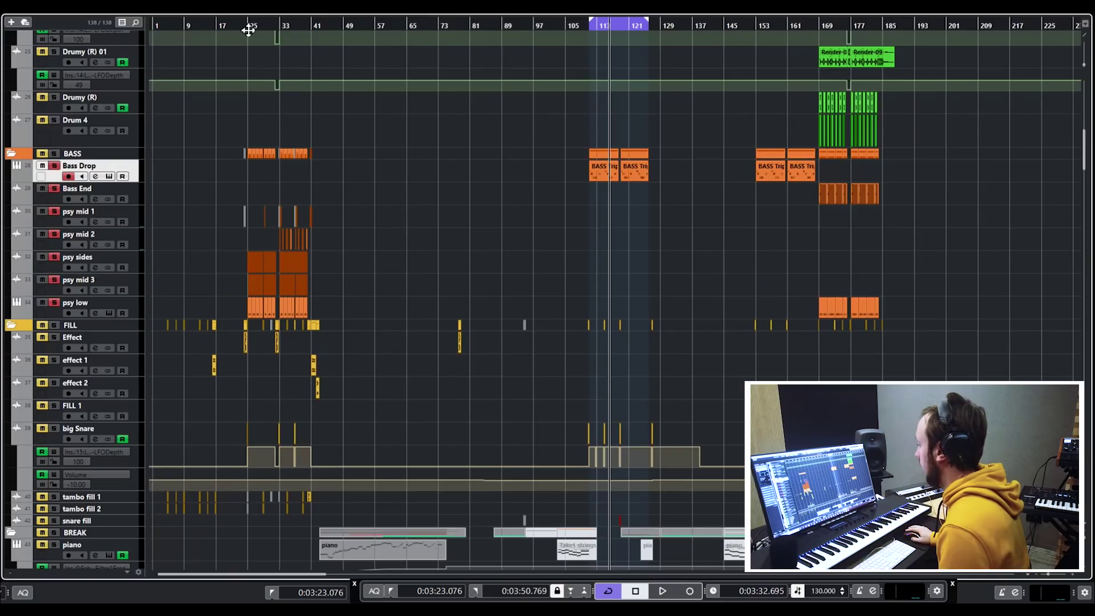
left_click_drag(248, 30, 279, 82)
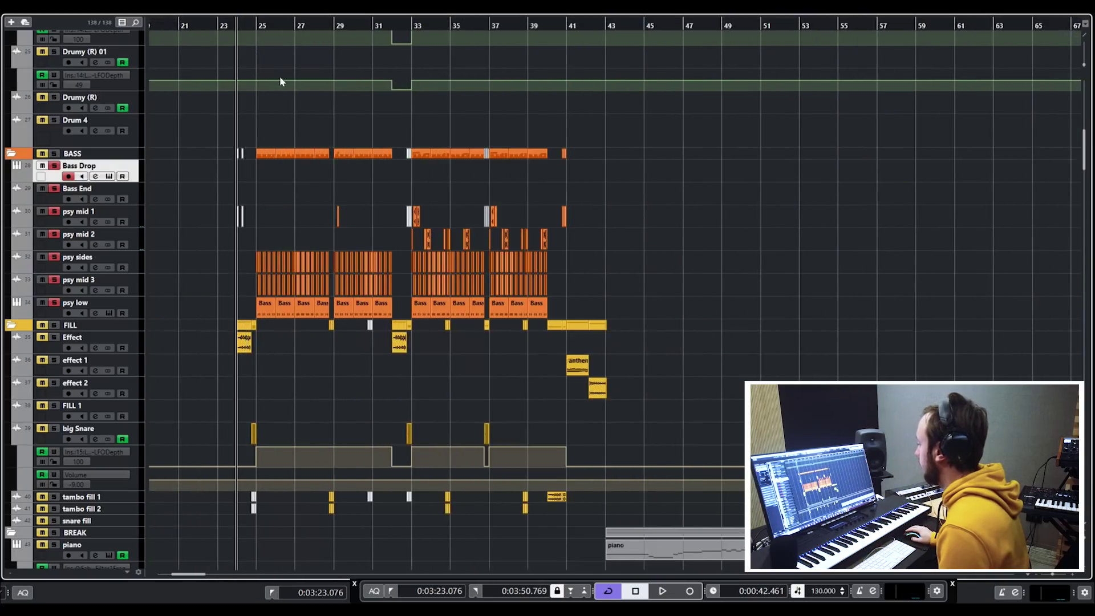
left_click_drag(256, 22, 599, 66)
Step: Clear the solos on the bass and fill tracks and move the big Snare track to the top of the FILL folder
scroll(330, 253, "down", 3)
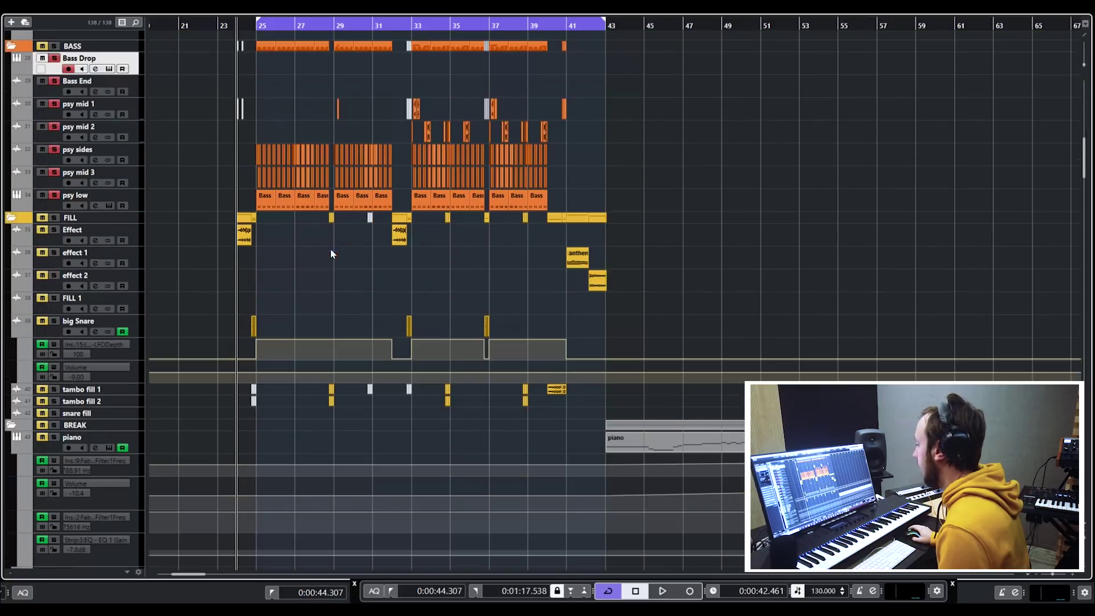
left_click(42, 217)
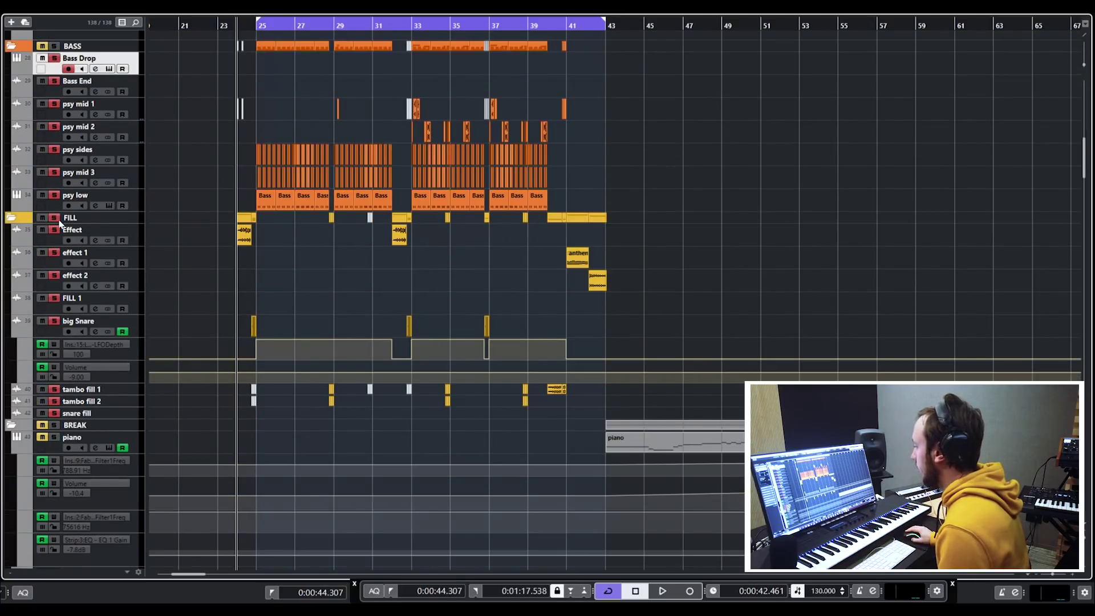
left_click(53, 229)
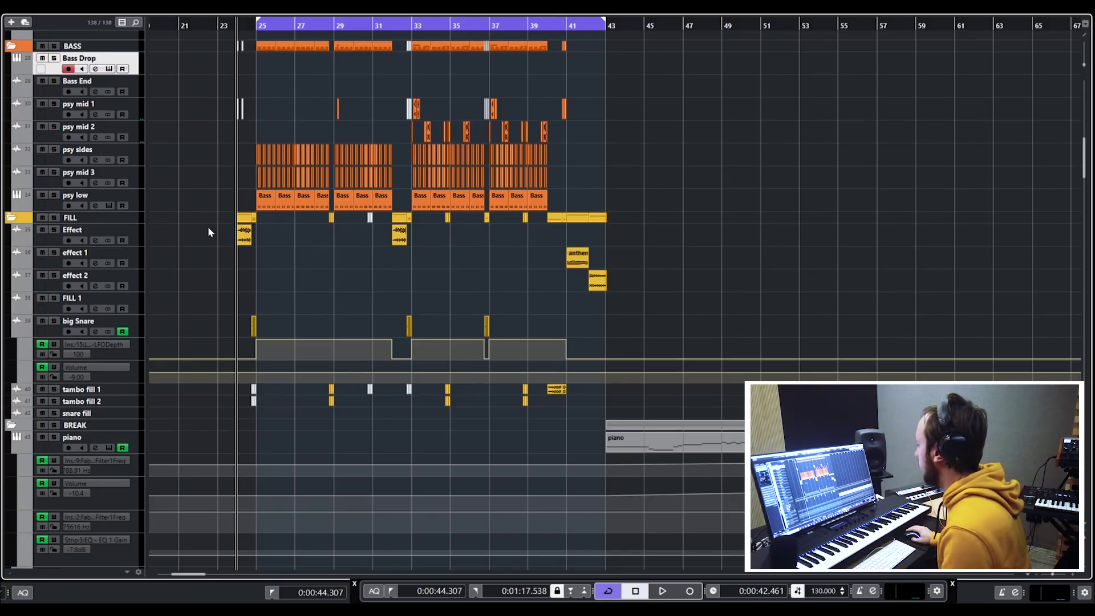
left_click_drag(55, 333, 100, 246)
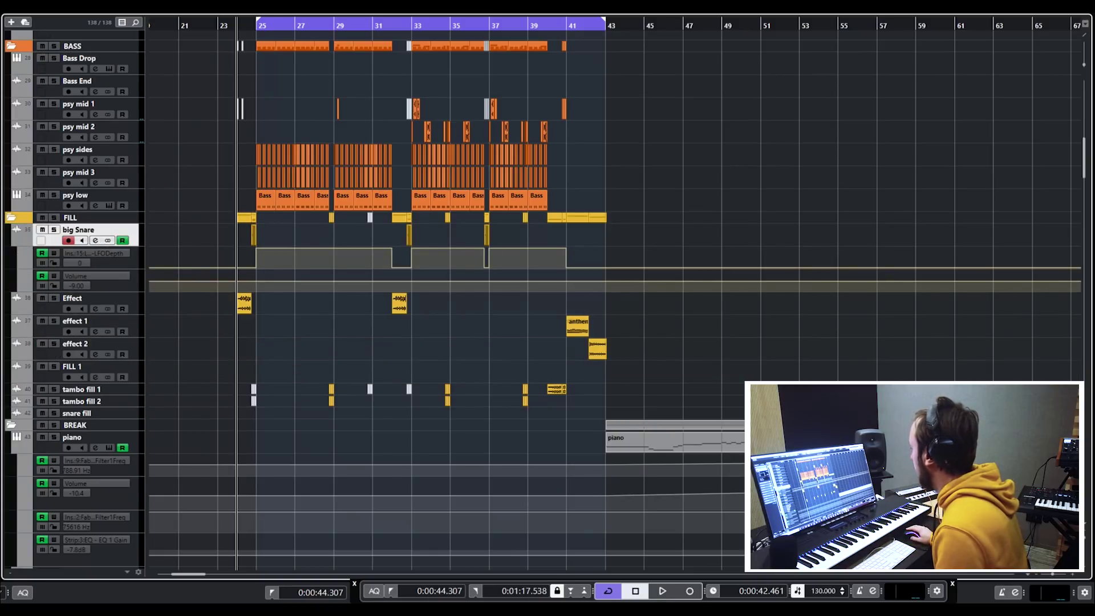
Step: Solo the big Snare track, play its hit just before bar 25, stop playback, and unsolo the track
left_click_drag(245, 30, 245, 35)
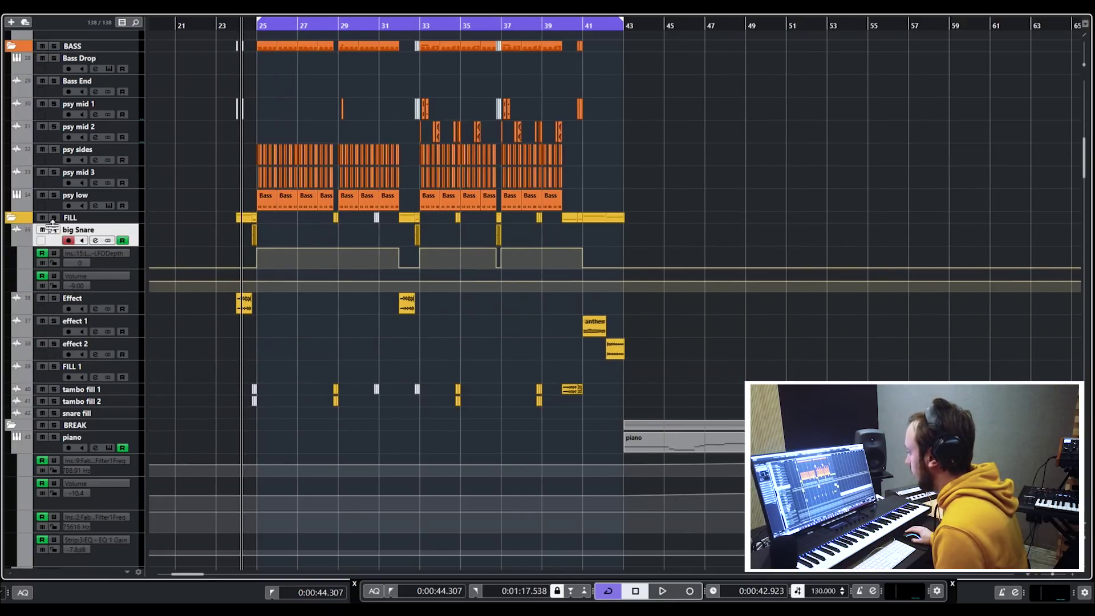
left_click(53, 229)
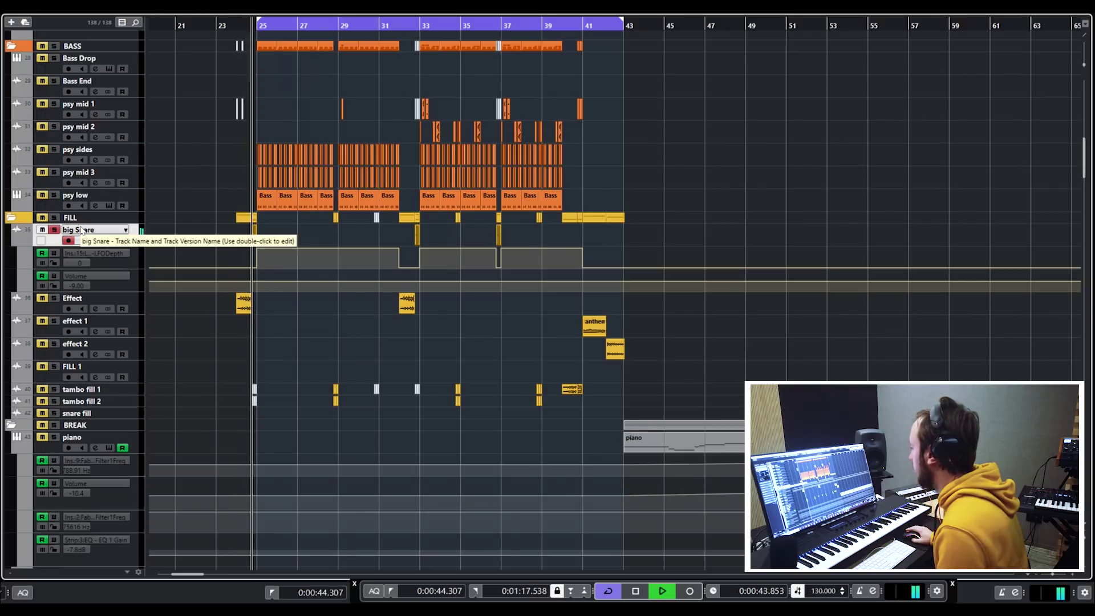
key("space")
left_click(53, 229)
Step: Solo the Effect track, play its clip from bar 24, and stop playback
left_click(53, 298)
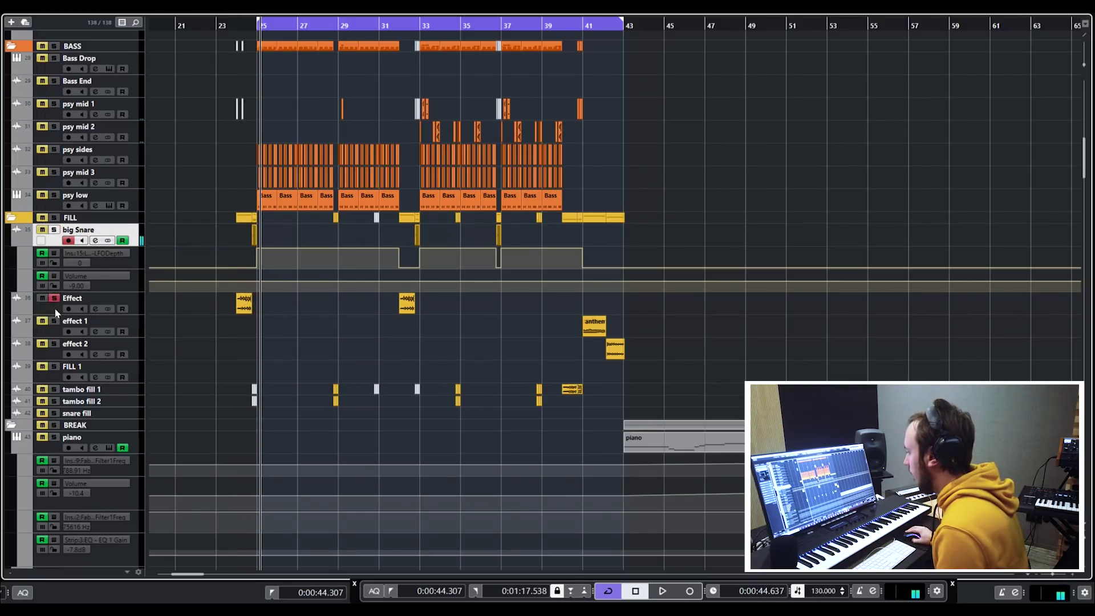
left_click_drag(240, 30, 241, 48)
key("space")
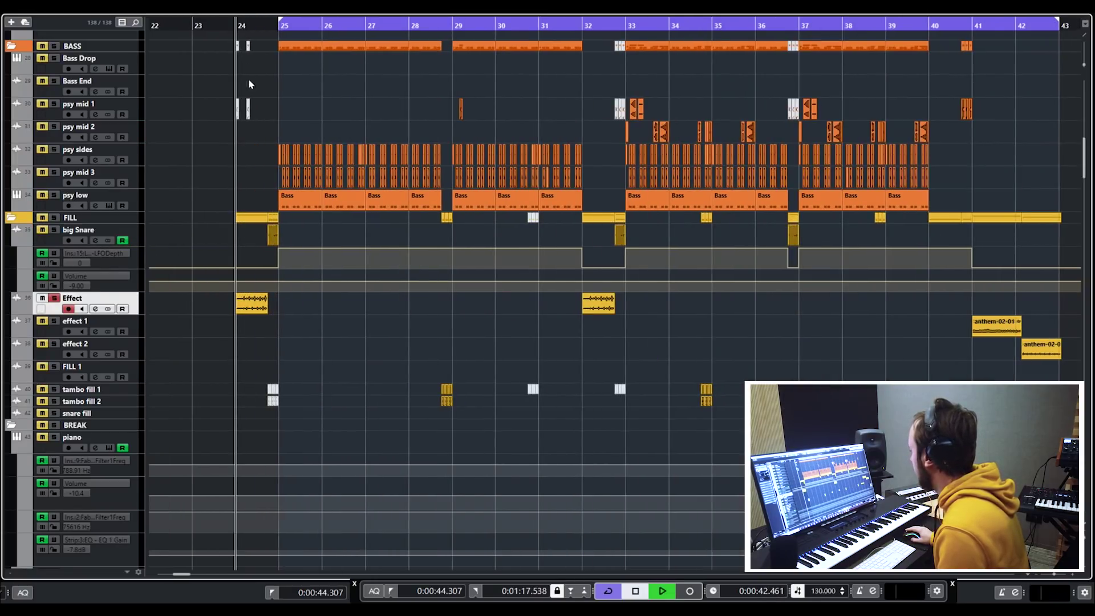
key("space")
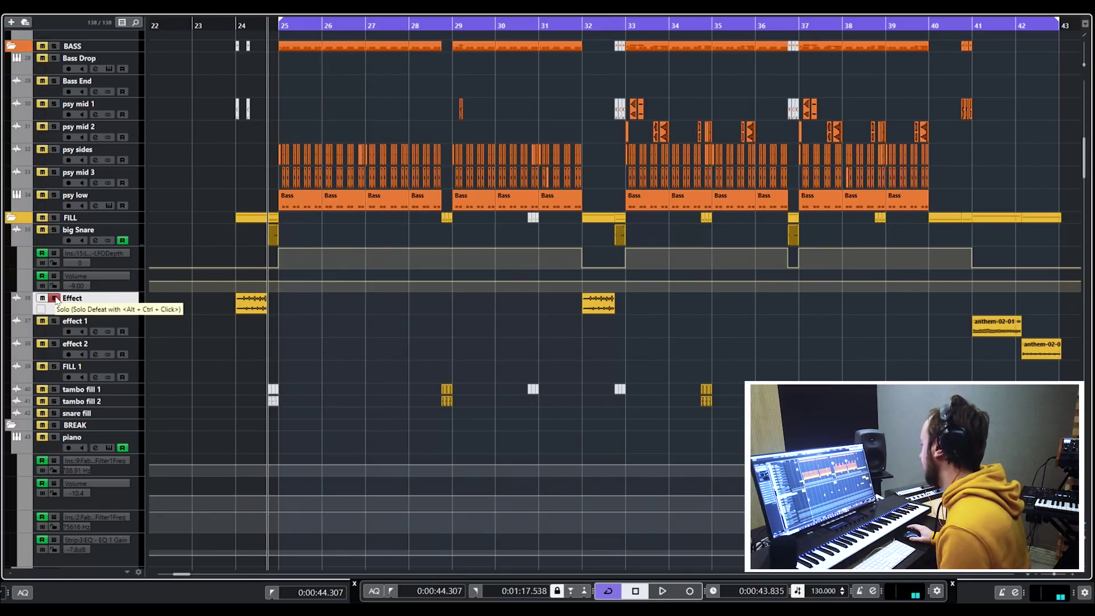
Step: Solo effect 1 and both tambo fill tracks as well, play from bar 16, and stop playback
key("g")
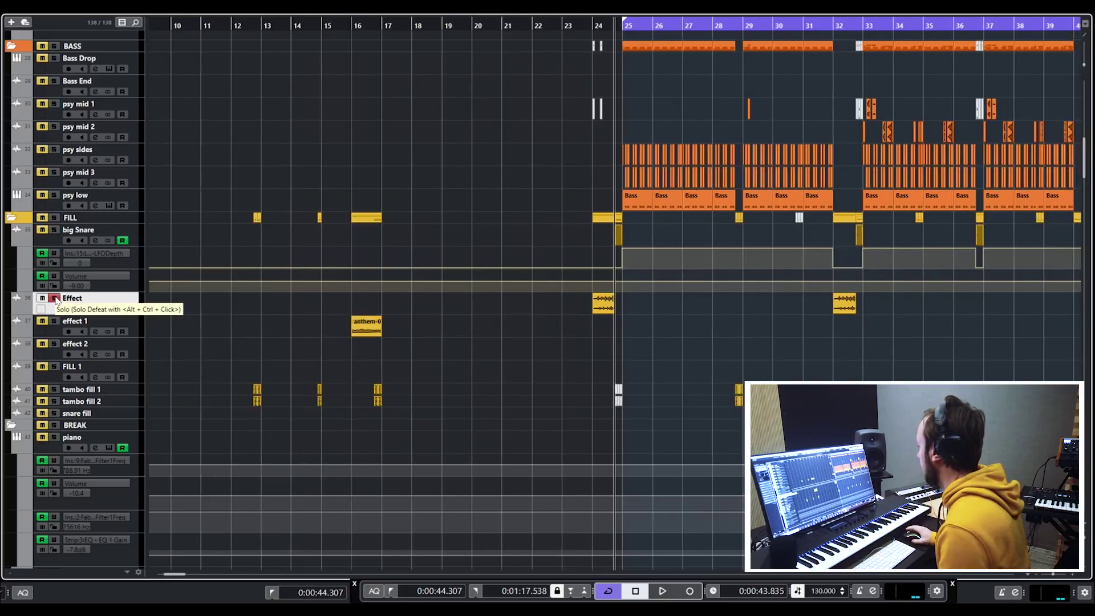
left_click(396, 26)
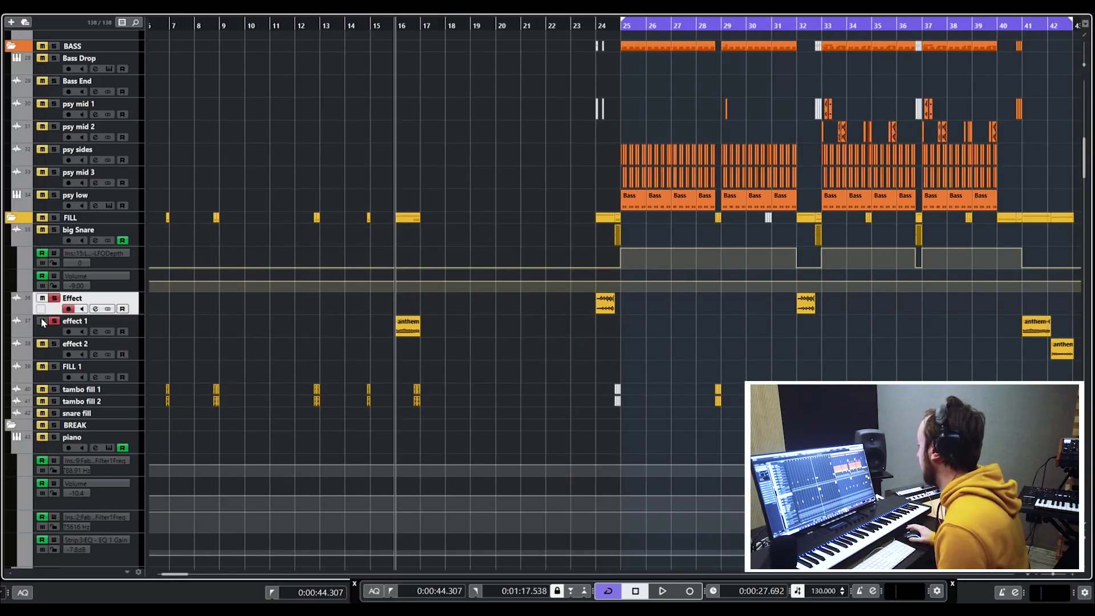
key("space")
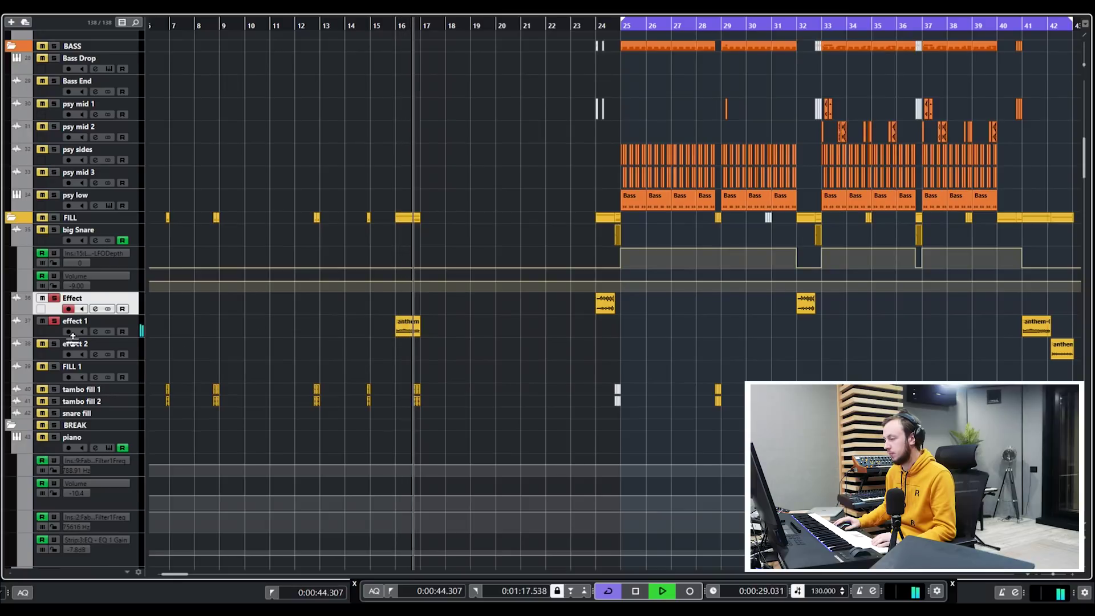
key("space")
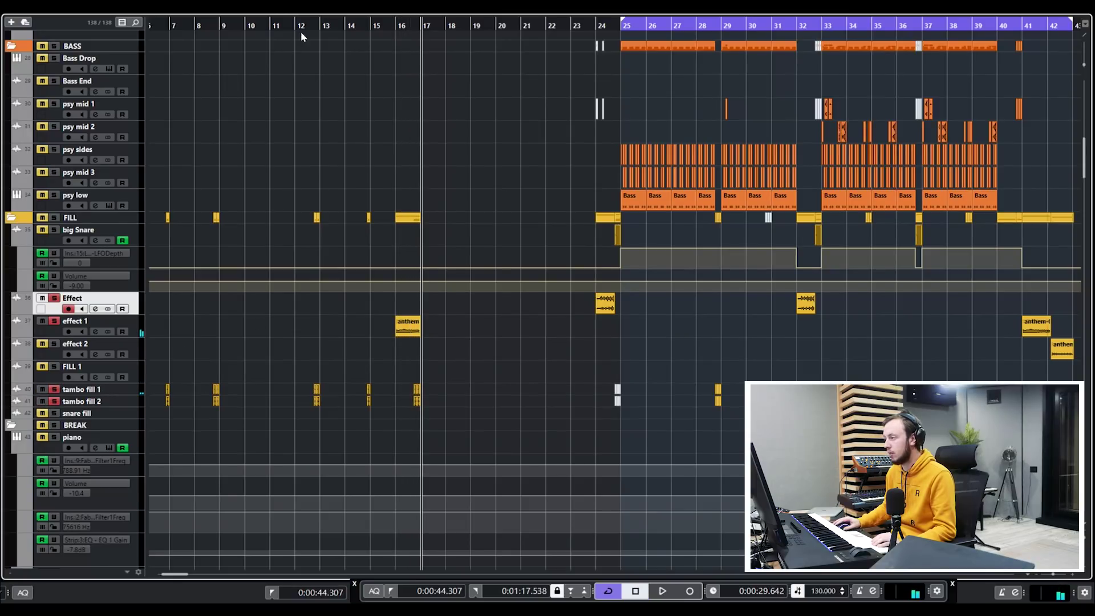
Step: Add effect 2 and FILL 1 to the soloed tracks and play the tambo fills from about bar 28
scroll(305, 37, "up", 3)
scroll(904, 122, "down", 5)
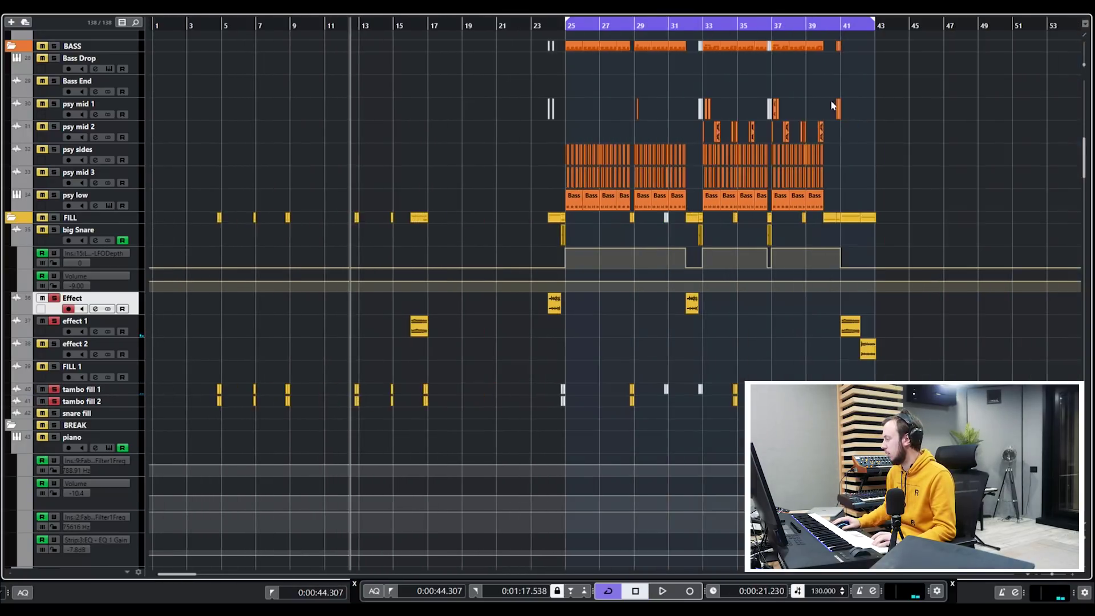
left_click(626, 38)
scroll(623, 52, "up", 5)
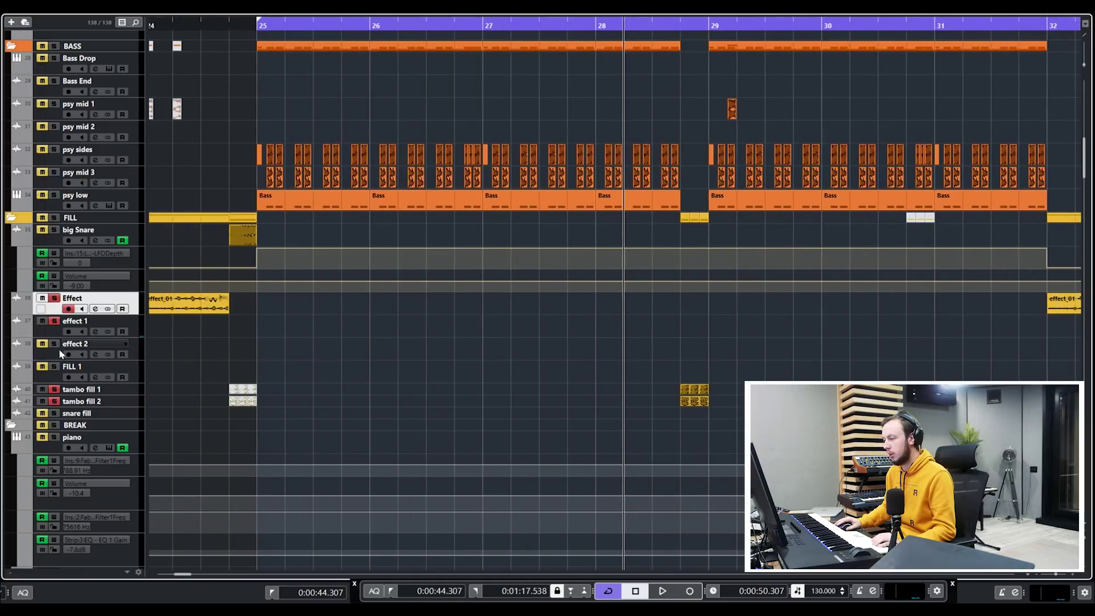
scroll(938, 289, "down", 5)
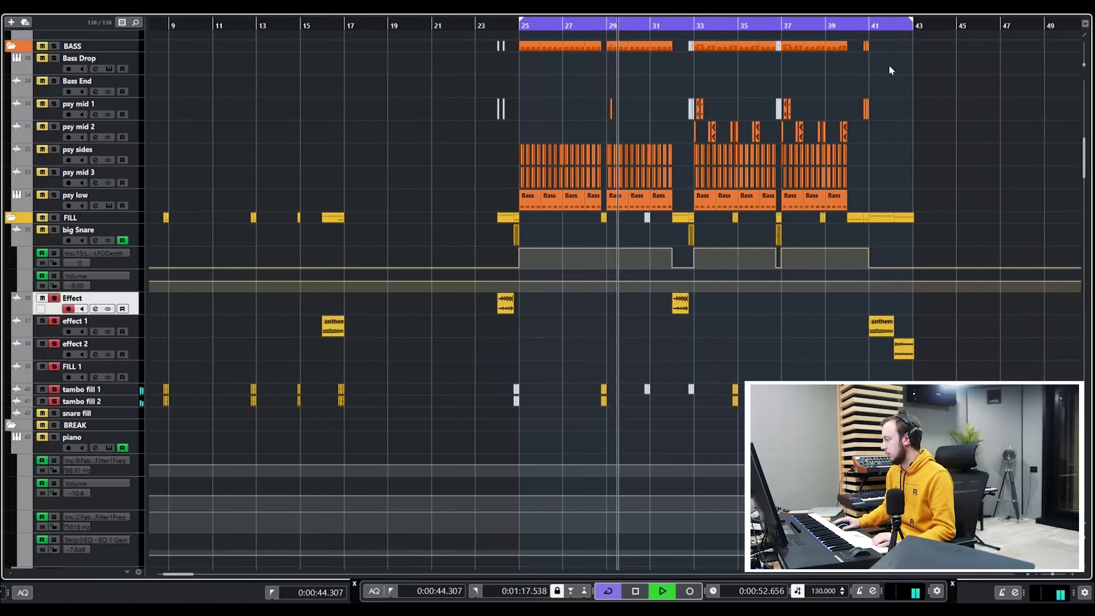
Step: Play the soloed tambo fill and anthem effect clips from about bar 40, stop playback, and unsolo the fill tracks
key("space")
left_click_drag(858, 28, 159, 324)
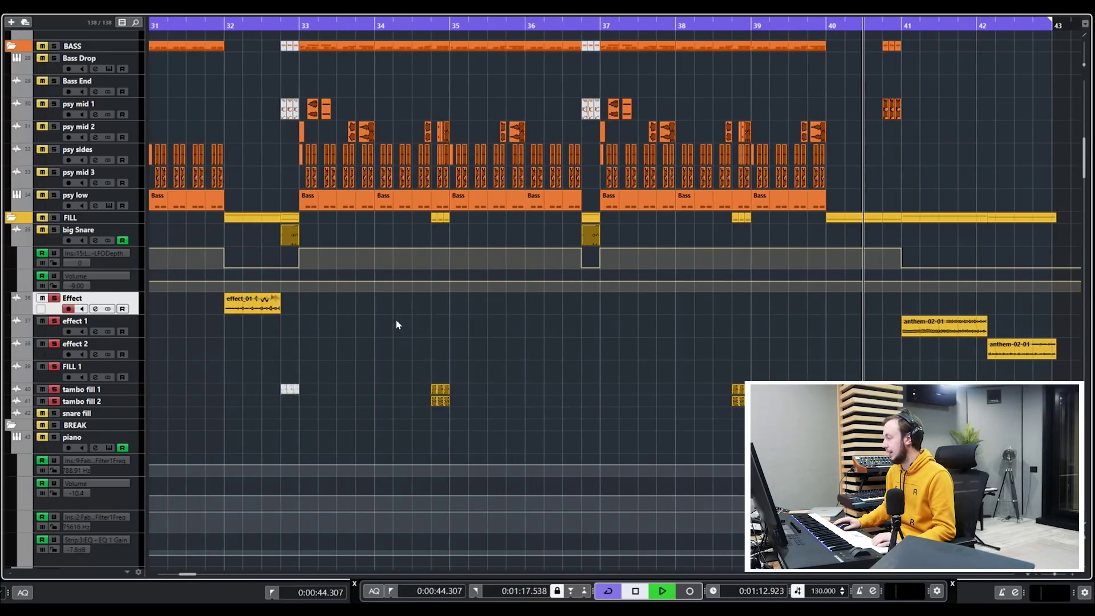
scroll(833, 332, "down", 4)
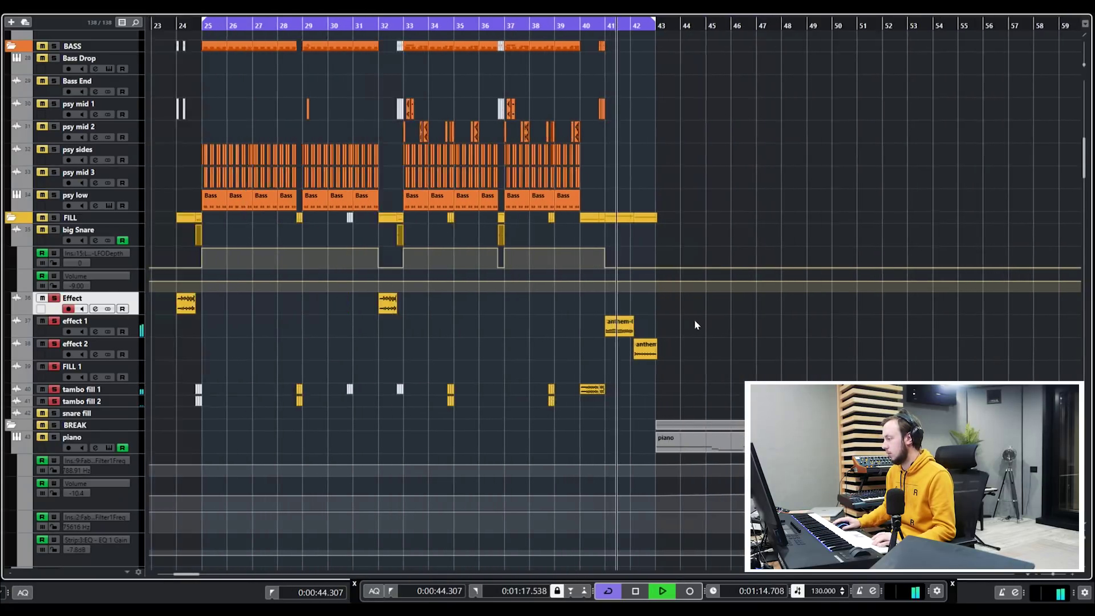
scroll(695, 323, "down", 2)
key("space")
left_click(372, 25)
left_click(54, 299)
Step: Examine where the effect, tambo fill and BREAK instrument clips sit across the whole arrangement
scroll(477, 281, "down", 5)
key("g")
key("g")
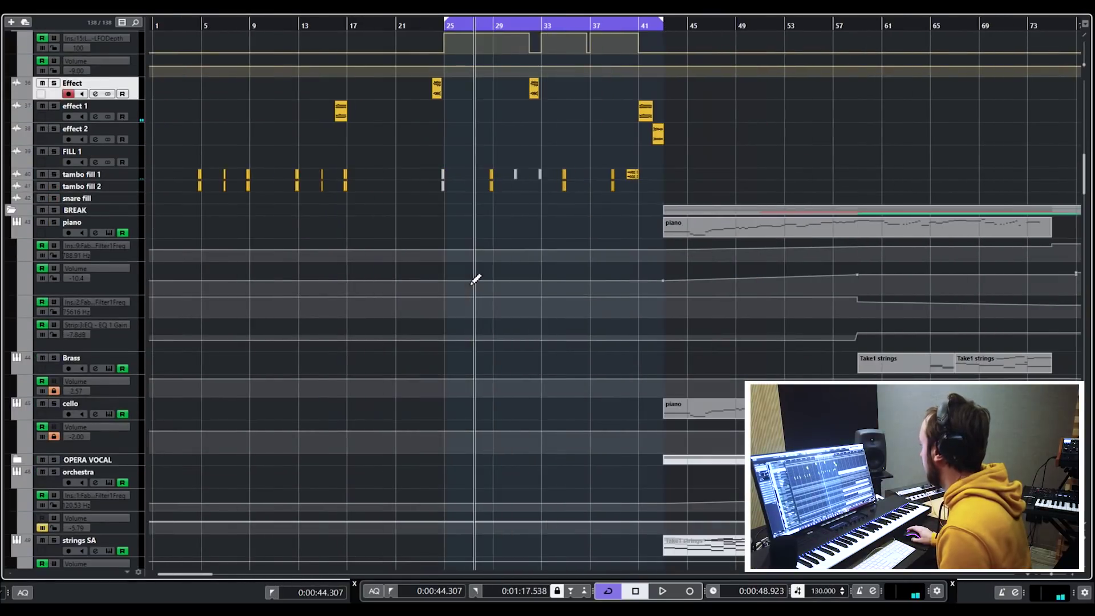
key("g")
key("g")
key("g")
key("g")
scroll(448, 188, "up", 5)
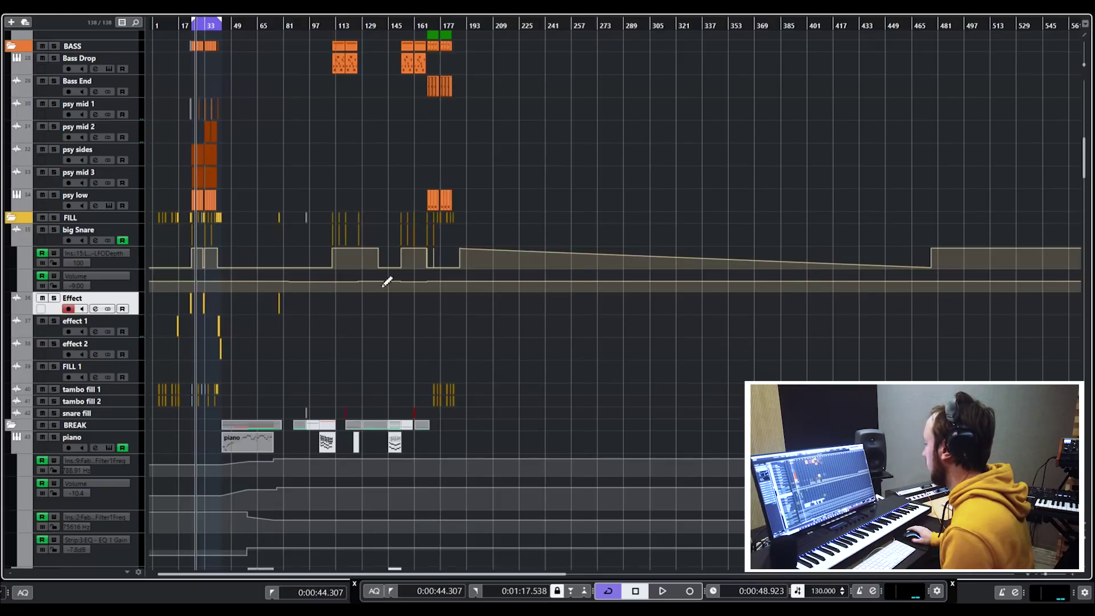
key("h")
key("h")
key("h")
key("h")
key("g")
left_click_drag(411, 362, 197, 297)
key("h")
key("h")
scroll(422, 319, "down", 5)
key("g")
key("g")
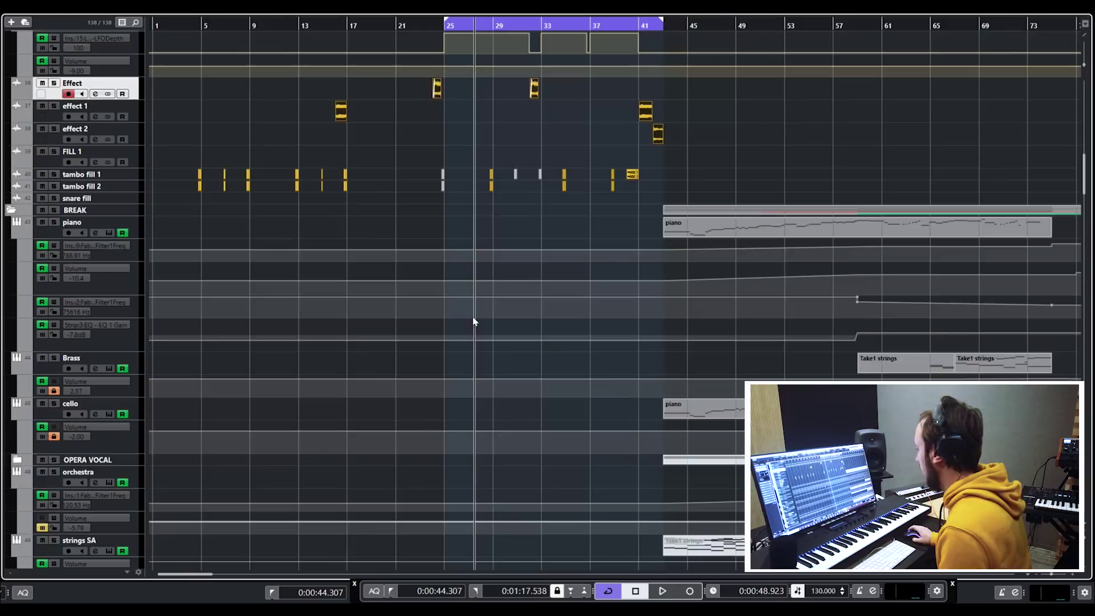
key("g")
key("g")
key("g")
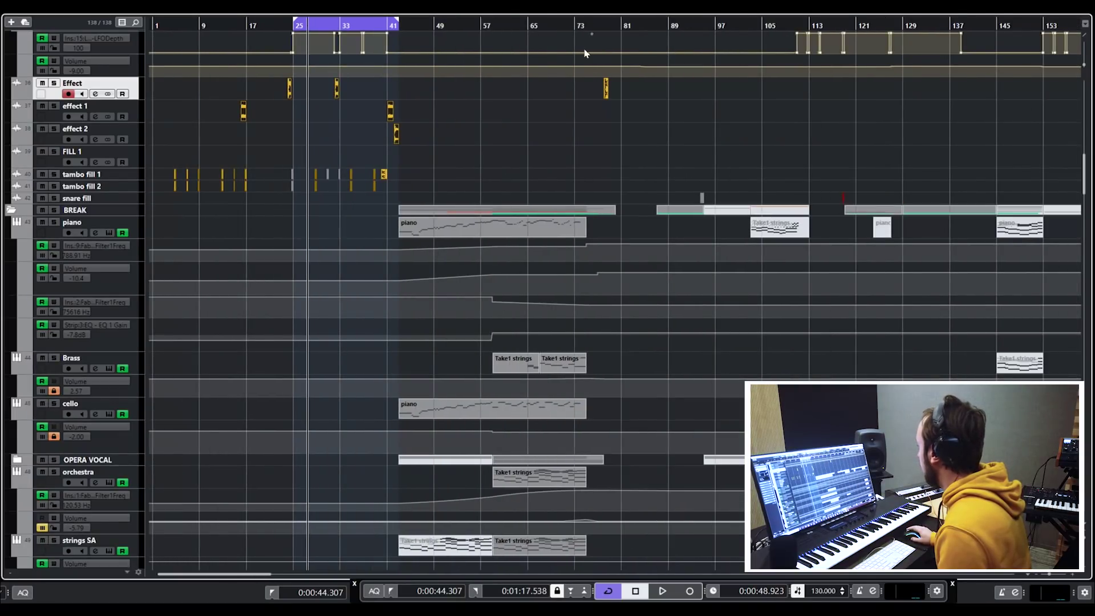
key("h")
key("h")
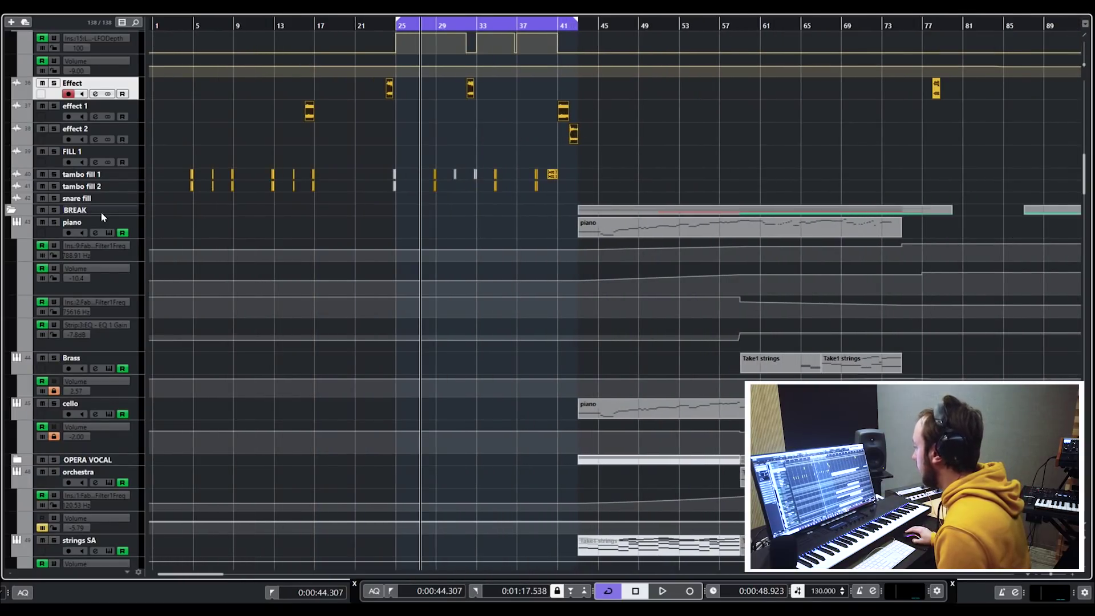
key("g")
key("g")
scroll(610, 236, "down", 8)
scroll(611, 236, "up", 8)
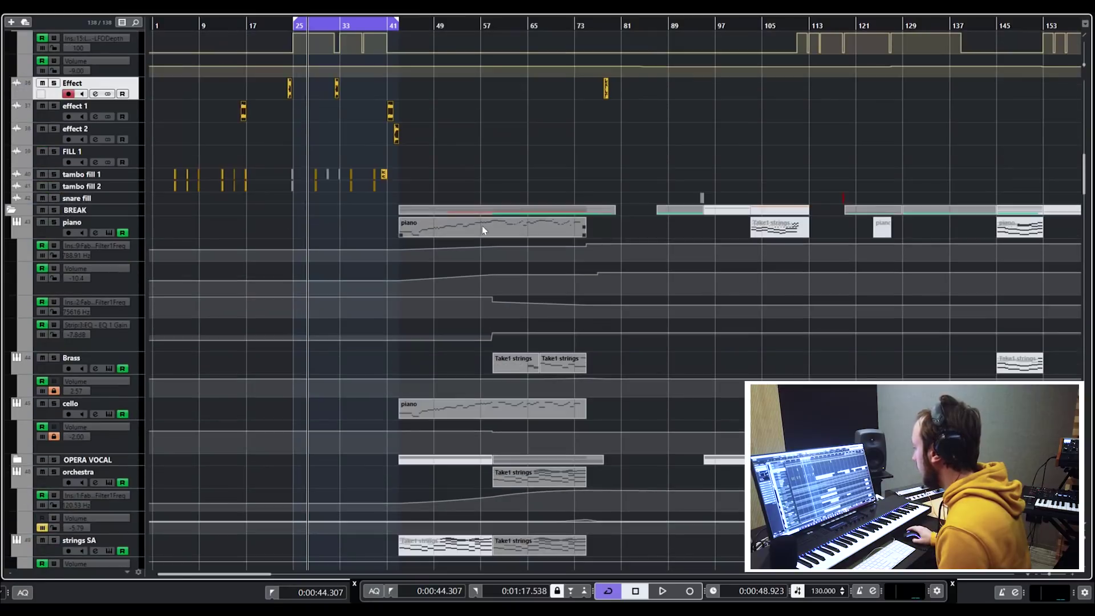
Step: Collapse the BREAK folder and examine the VOCAL folder's vox 1 and vocoder clips between bars 17 and 41
left_click(10, 209)
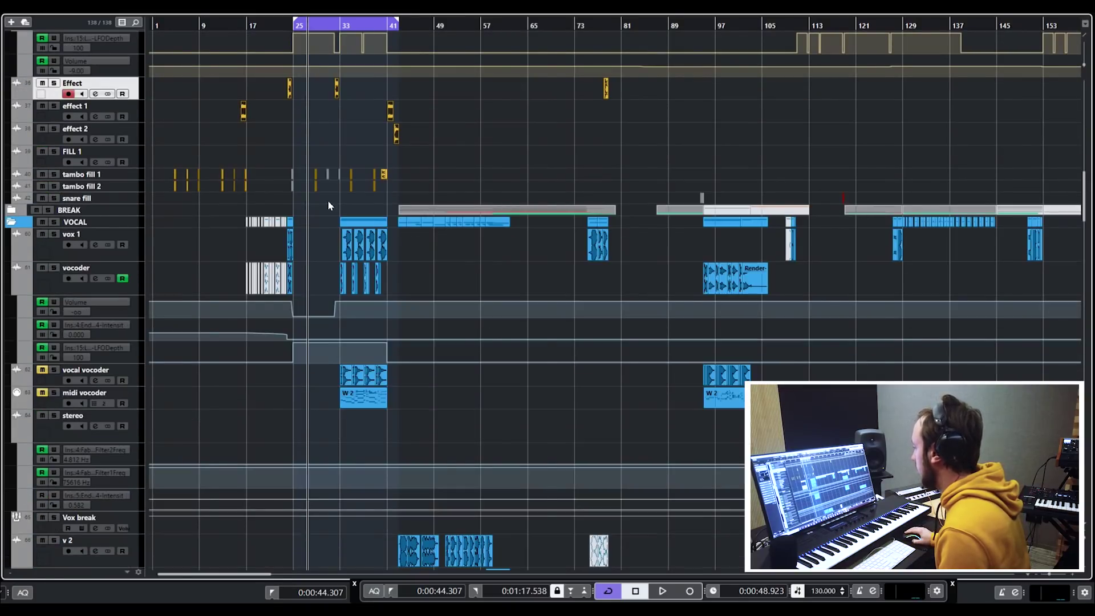
key("h")
key("h")
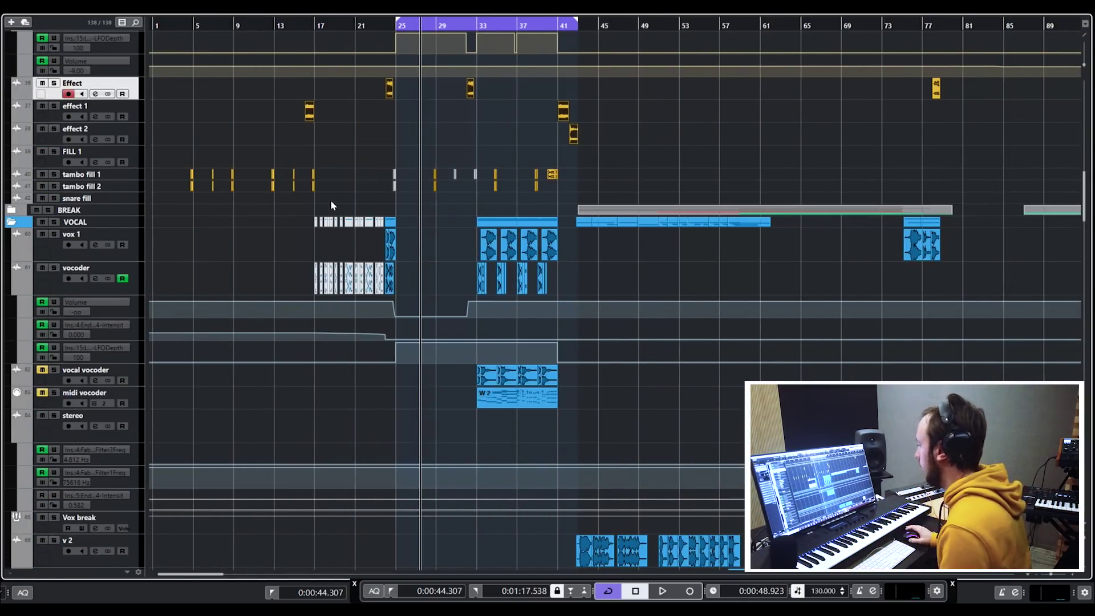
key("h")
key("h")
key("h")
scroll(919, 277, "right", 5)
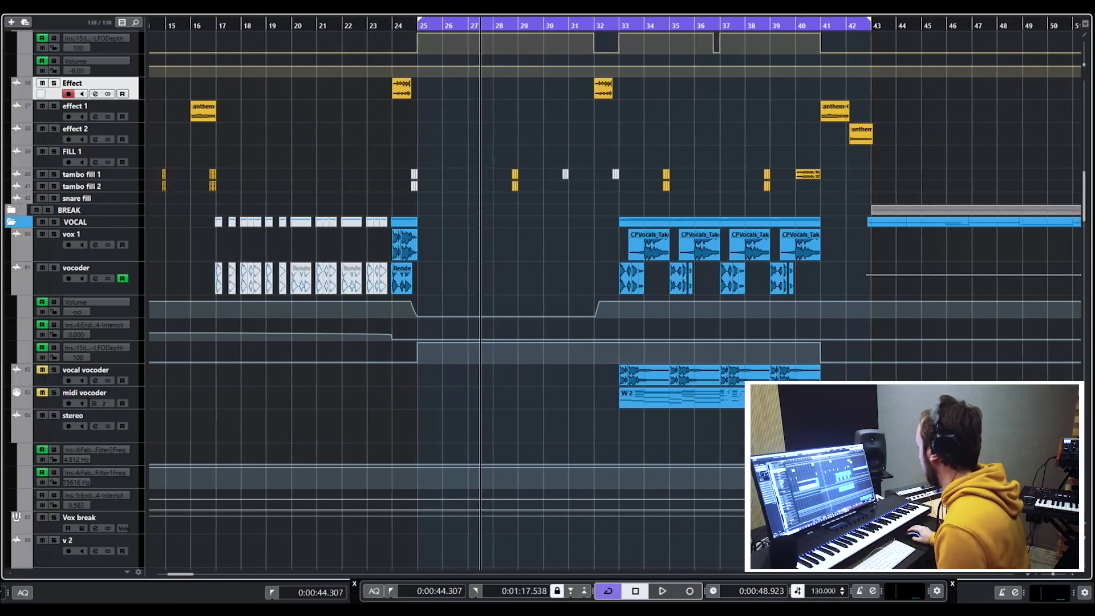
key("h")
scroll(1069, 283, "right", 10)
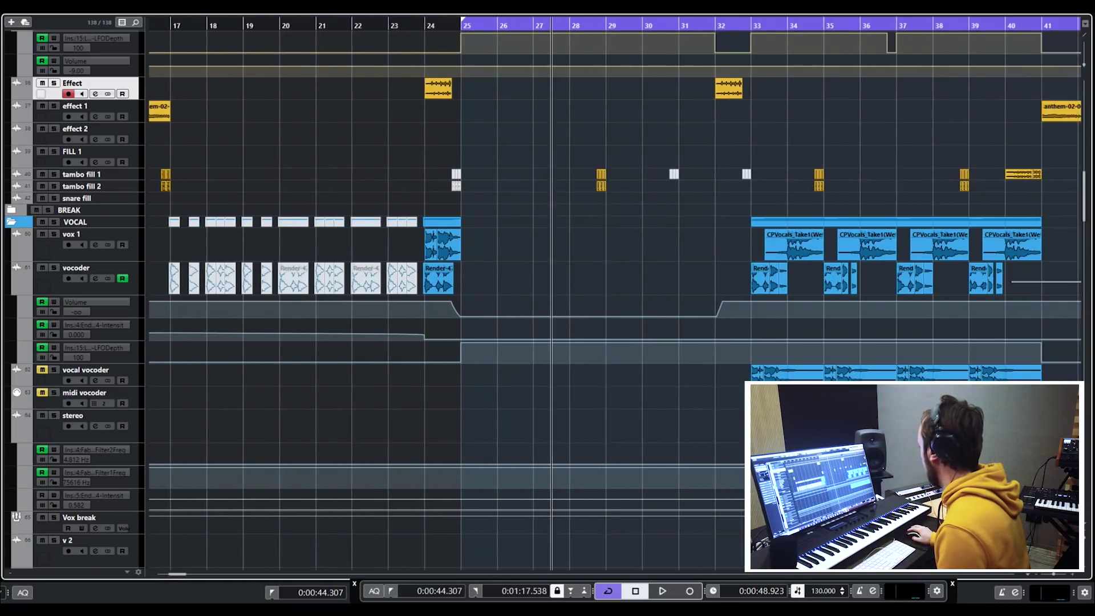
key("g")
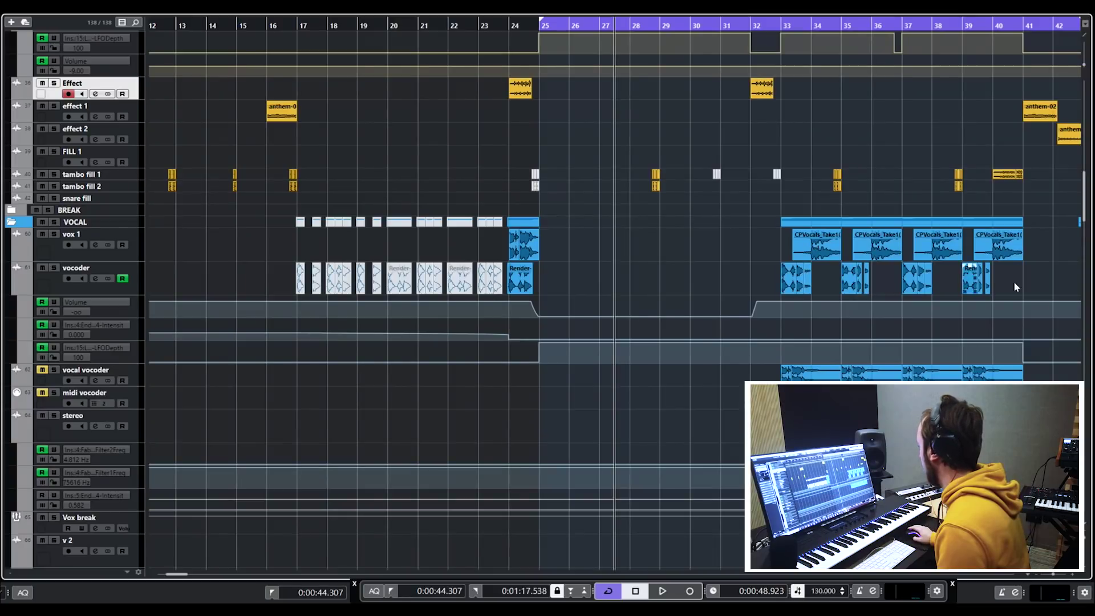
scroll(1075, 284, "right", 5)
Step: Move the playback position to about bar 33 and examine the vocal clips and automation around that section
left_click_drag(636, 27, 616, 44)
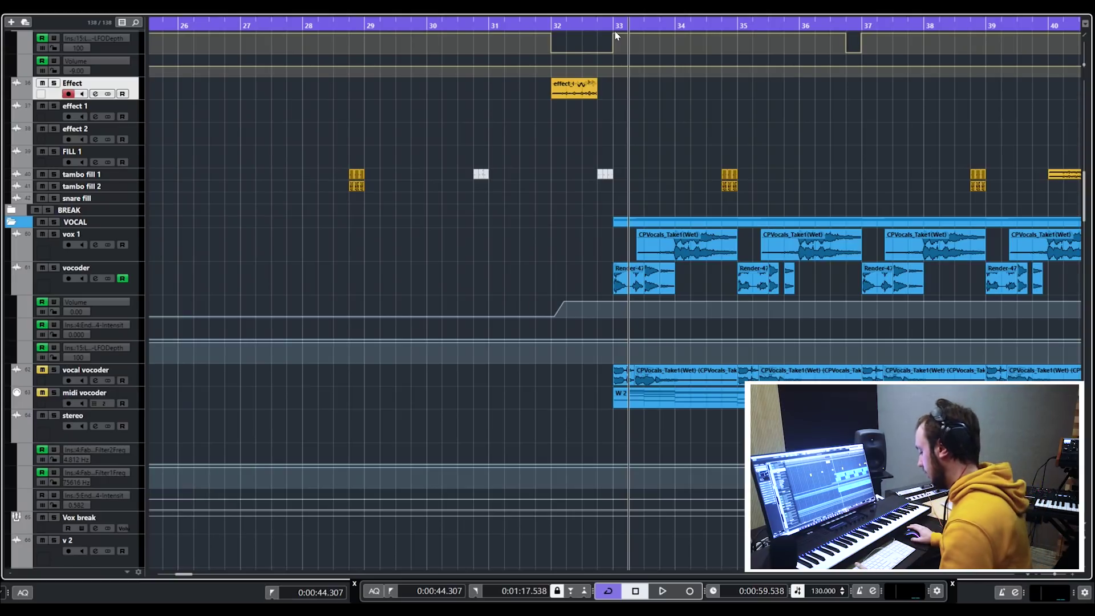
key("g")
key("g")
key("g")
key("g")
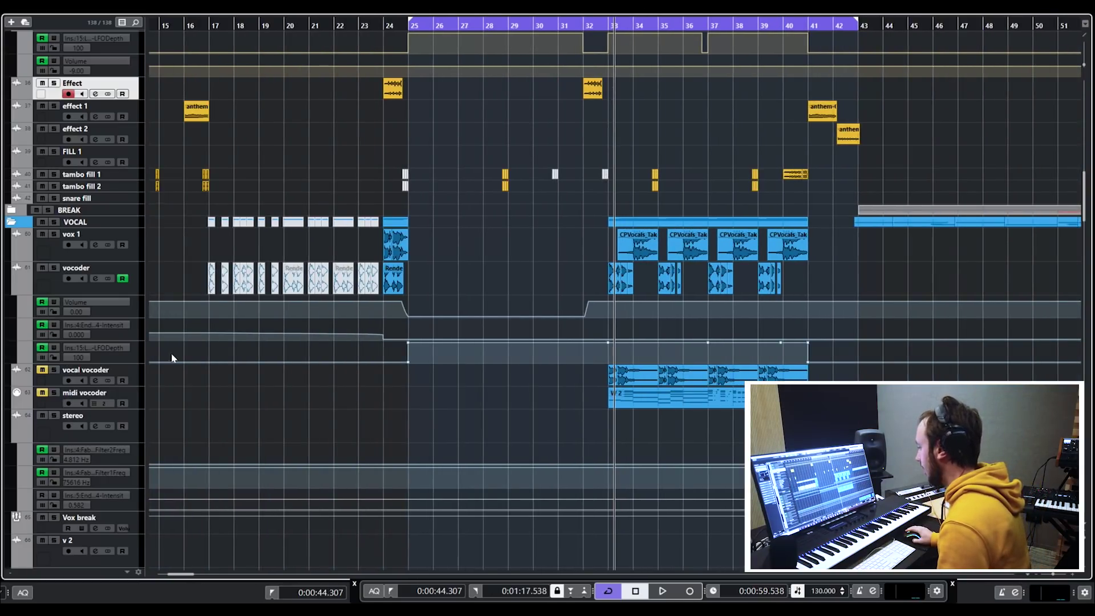
key("g")
key("g")
key("h")
key("h")
key("h")
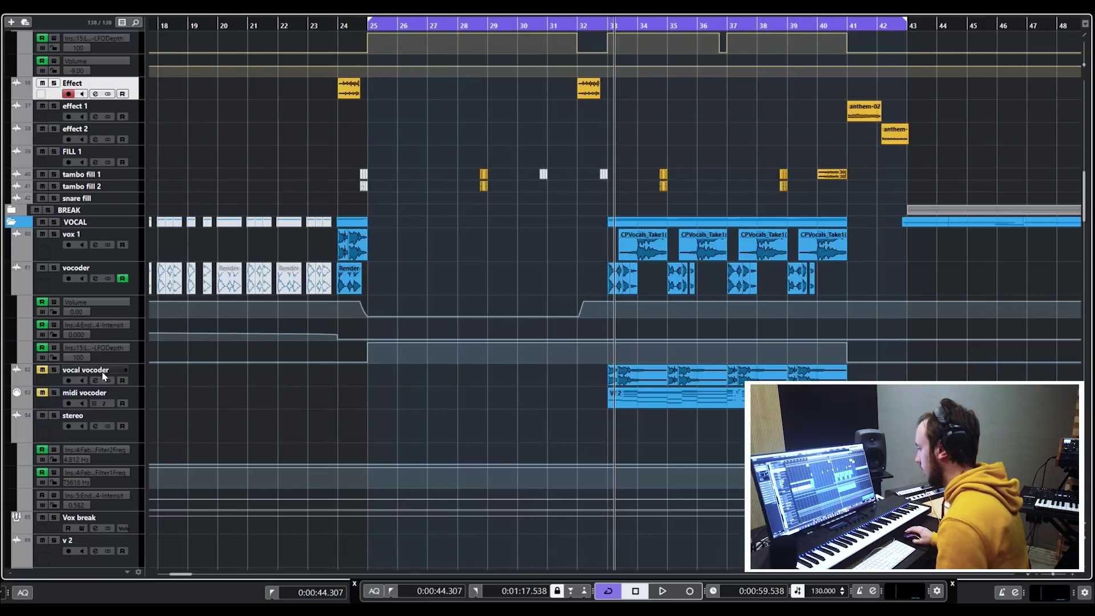
Step: Solo the vocal vocoder track, bypass its VocalSynth 2 insert, and play the unprocessed vocal from about bar 33
left_click(53, 370)
left_click(95, 380)
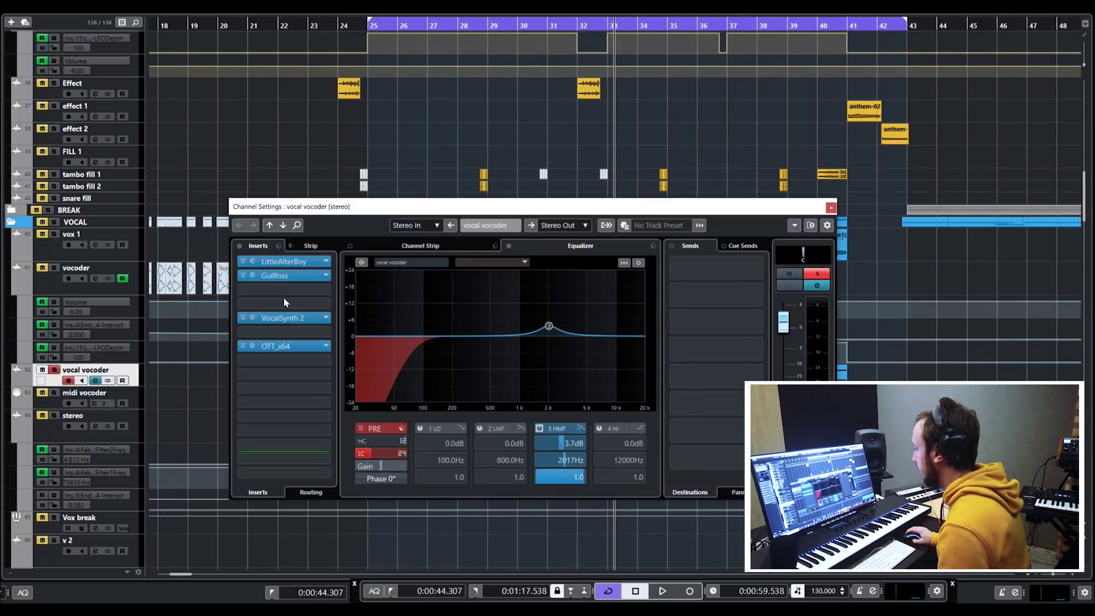
left_click(244, 319)
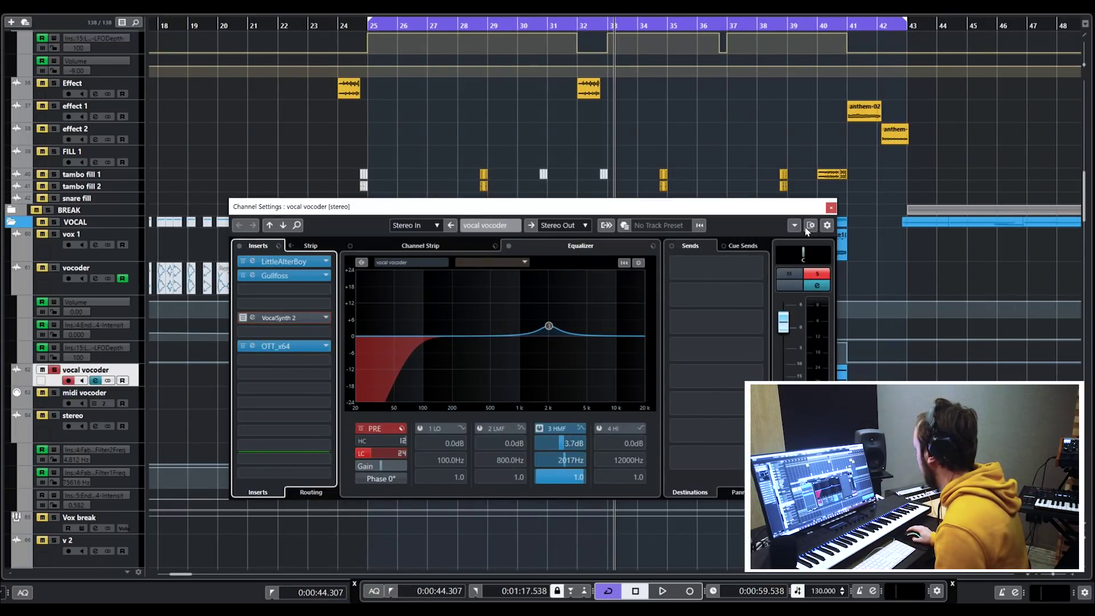
left_click(831, 207)
key("space")
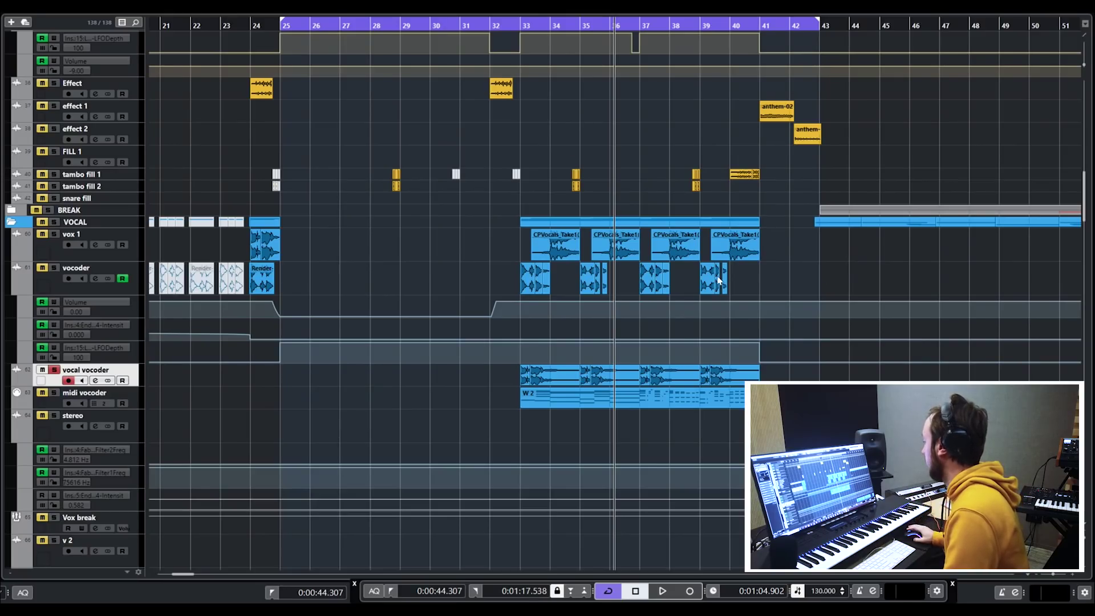
Step: Return the playback position to bar 33 and solo both the vocal vocoder and midi vocoder tracks
left_click(525, 33)
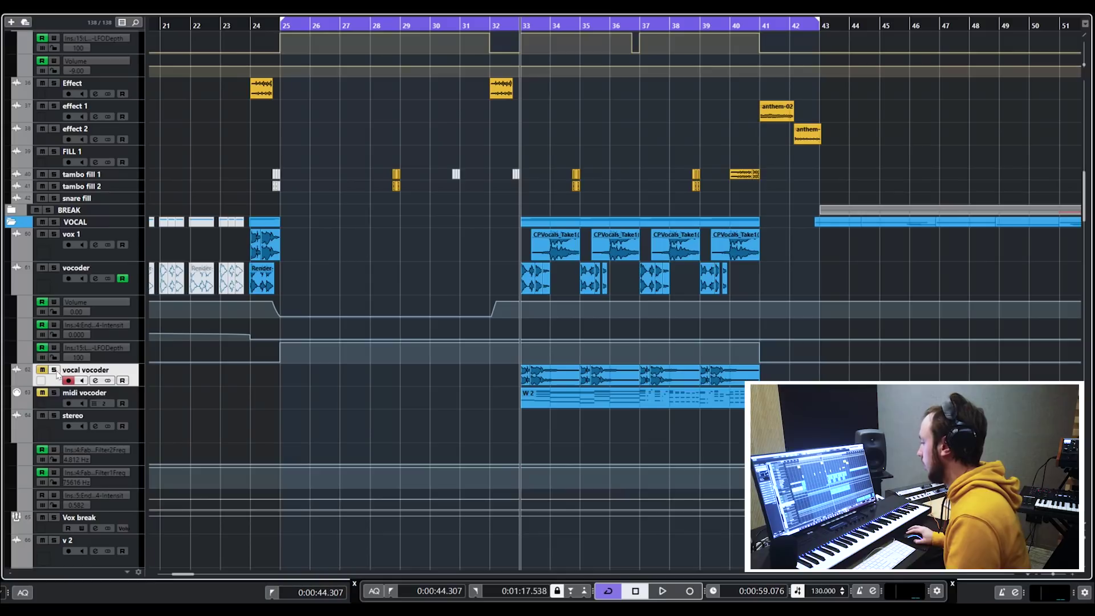
left_click(55, 371)
left_click(595, 288)
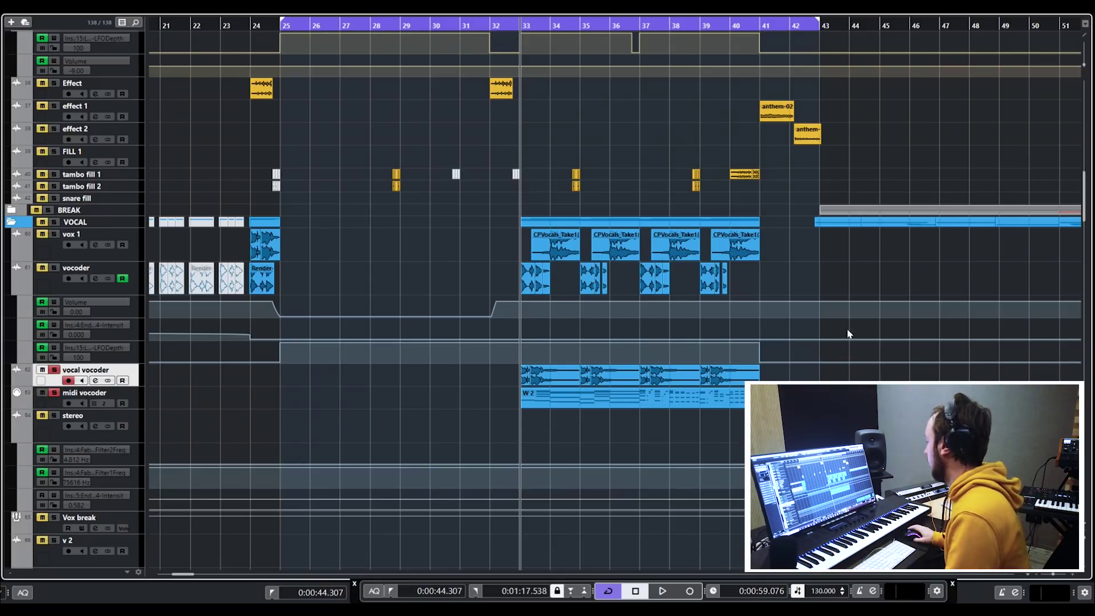
Step: Open the midi vocoder track's W 2 clip in the note editor, examine its notes, and close the editor
scroll(867, 290, "right", 5)
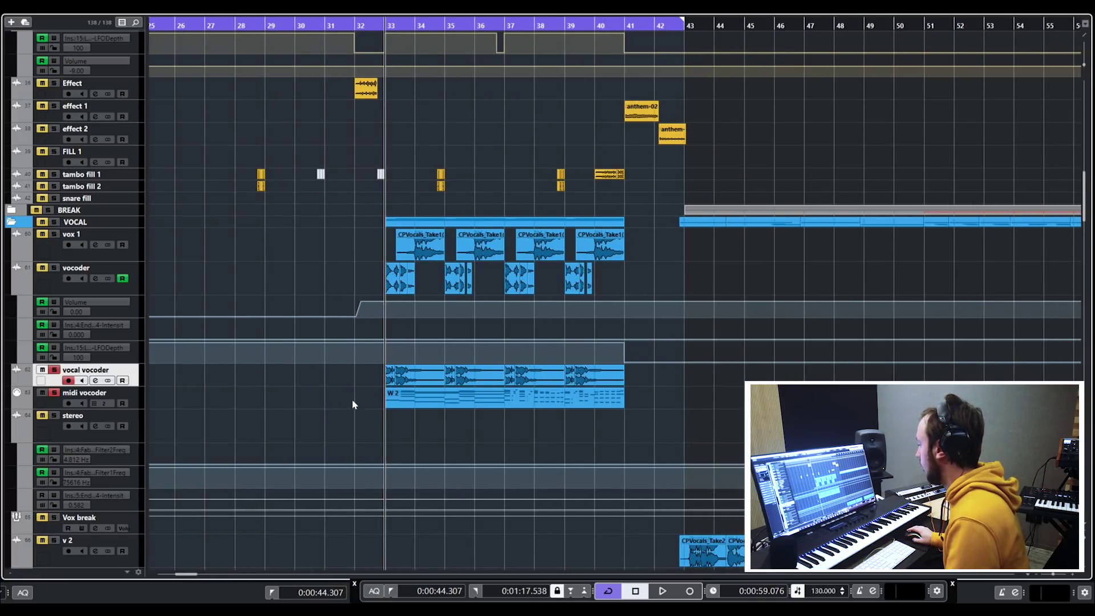
double_click(444, 403)
left_click_drag(412, 121, 939, 478)
key("g")
key("g")
key("g")
left_click_drag(748, 138, 938, 381)
key("h")
key("Return")
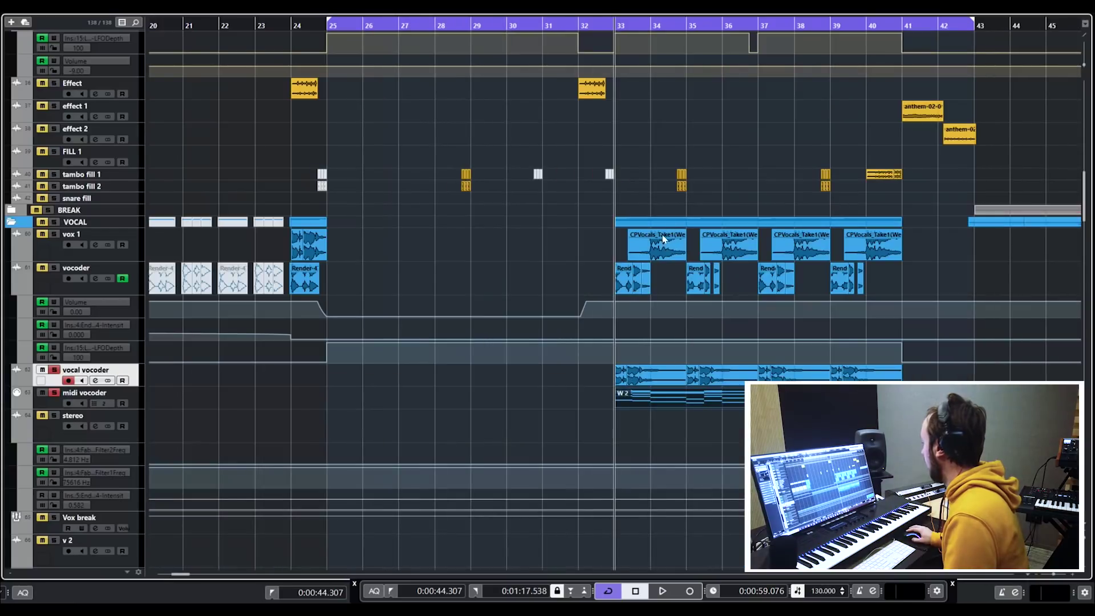
Step: Start playback and re-enable the VocalSynth 2 insert in the vocal vocoder's channel settings
scroll(418, 253, "right", 3)
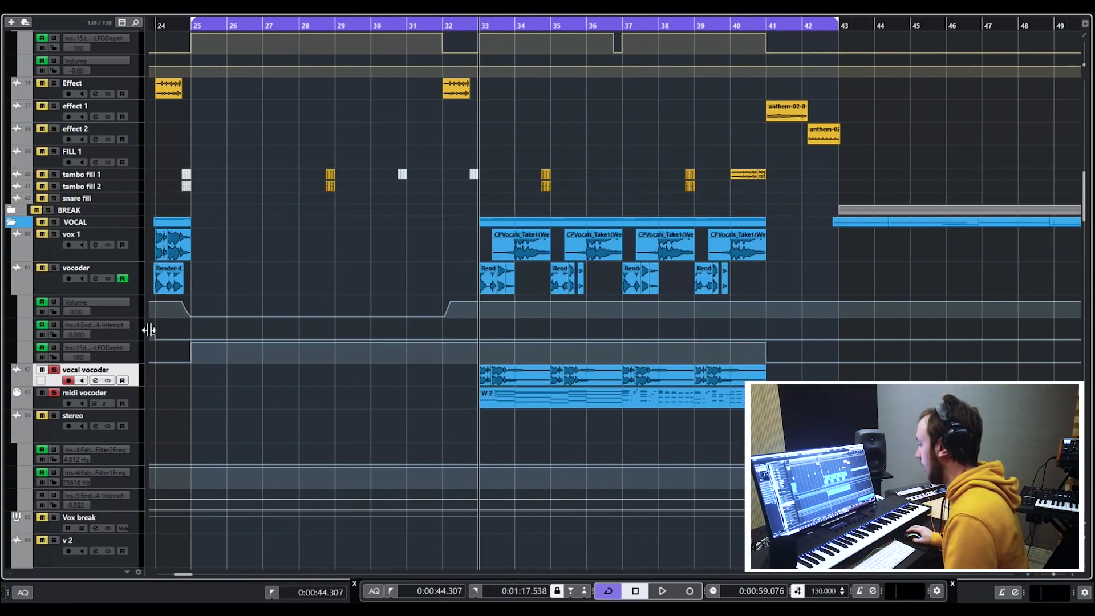
key("space")
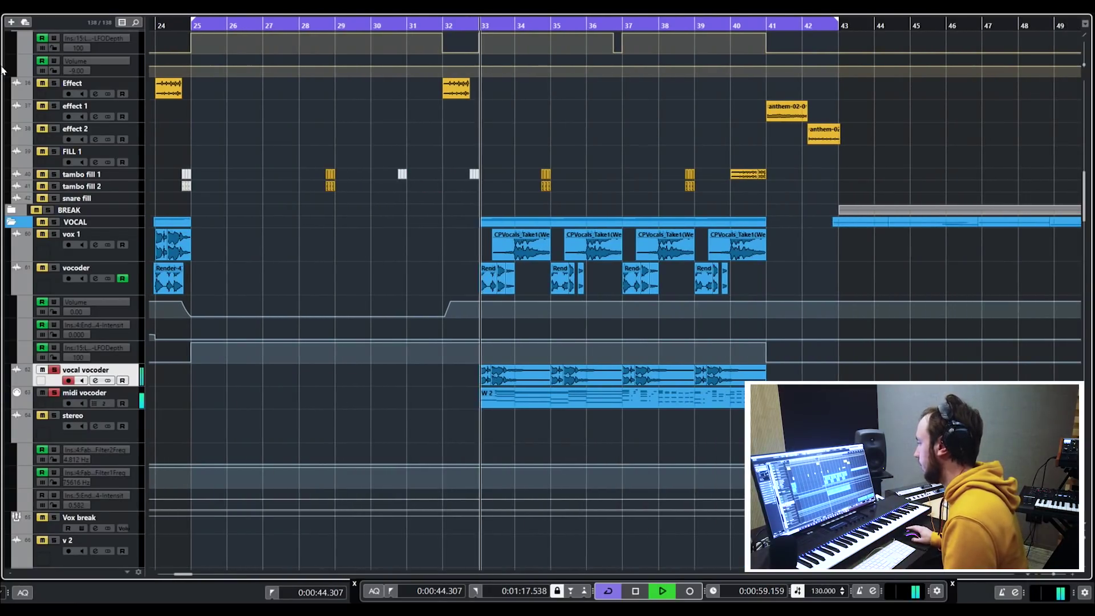
key("e")
left_click(258, 318)
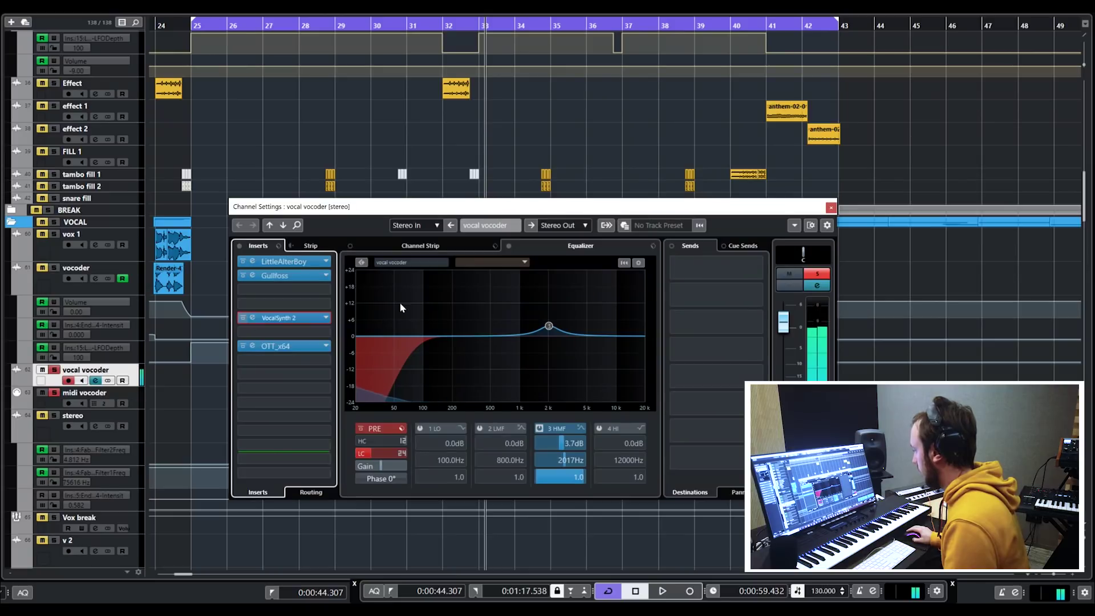
left_click(831, 207)
Step: Play the vocal vocoder with its MIDI part from bar 33 and stop playback
key("space")
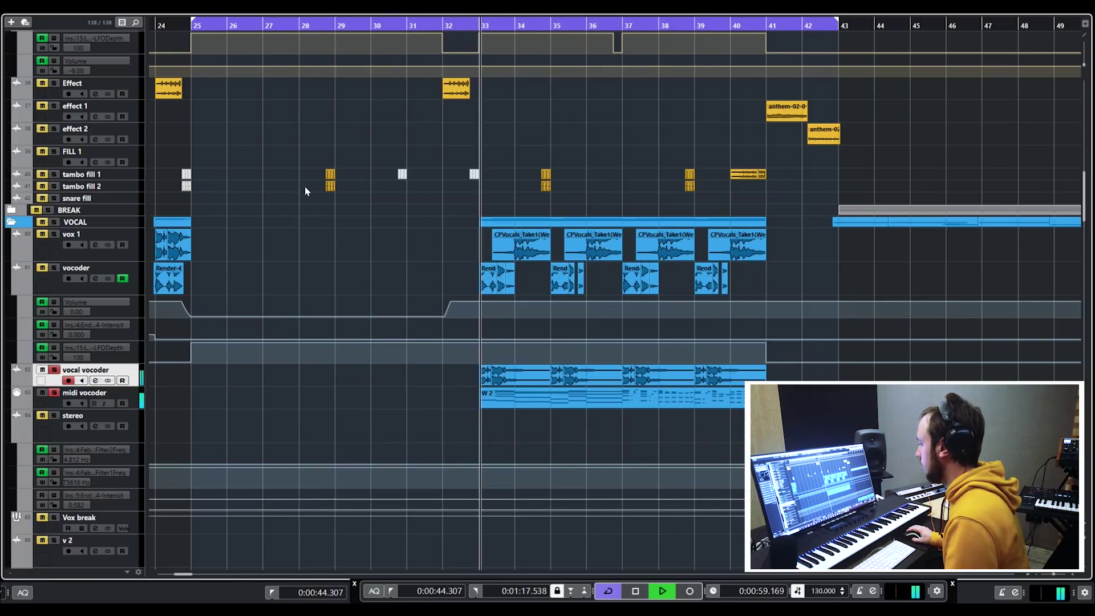
left_click_drag(565, 231, 593, 232)
key("ctrl+z")
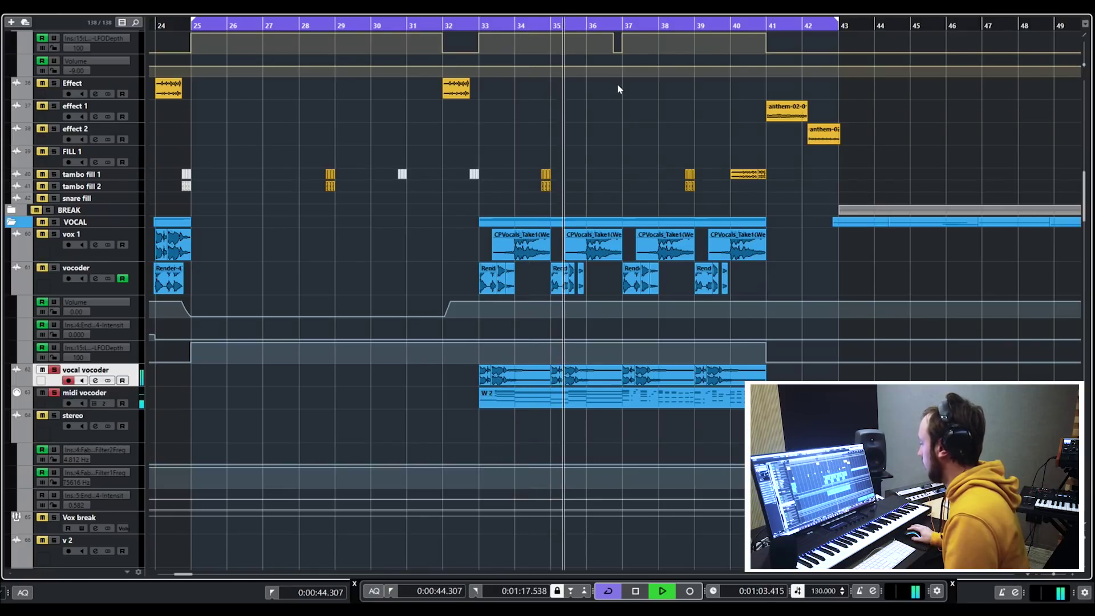
key("space")
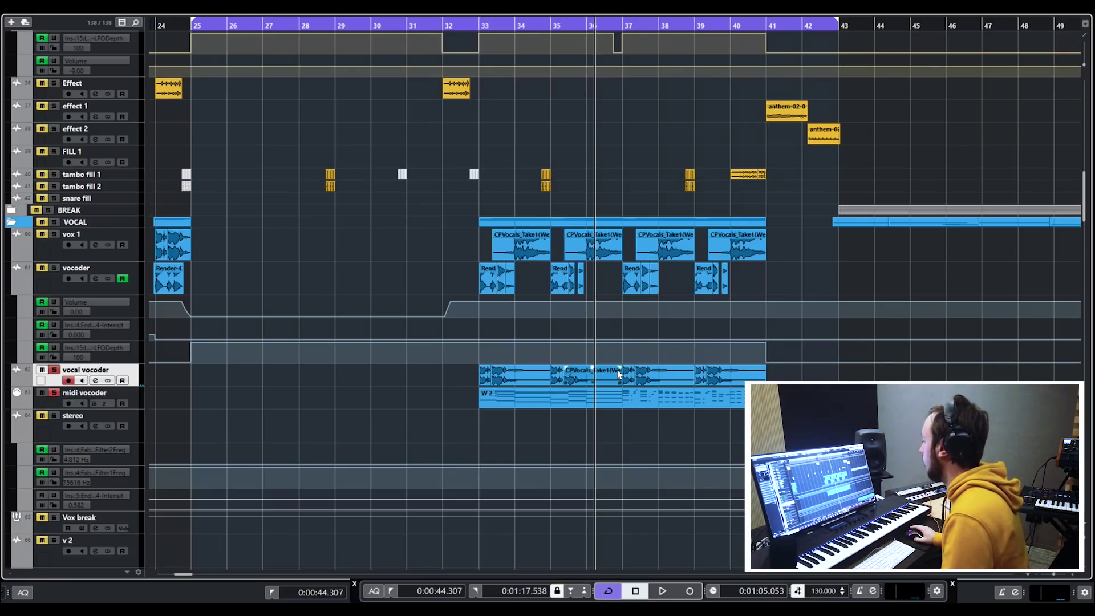
Step: Solo only the vocoder track and examine the insert chain and EQ in its channel settings
left_click(73, 289)
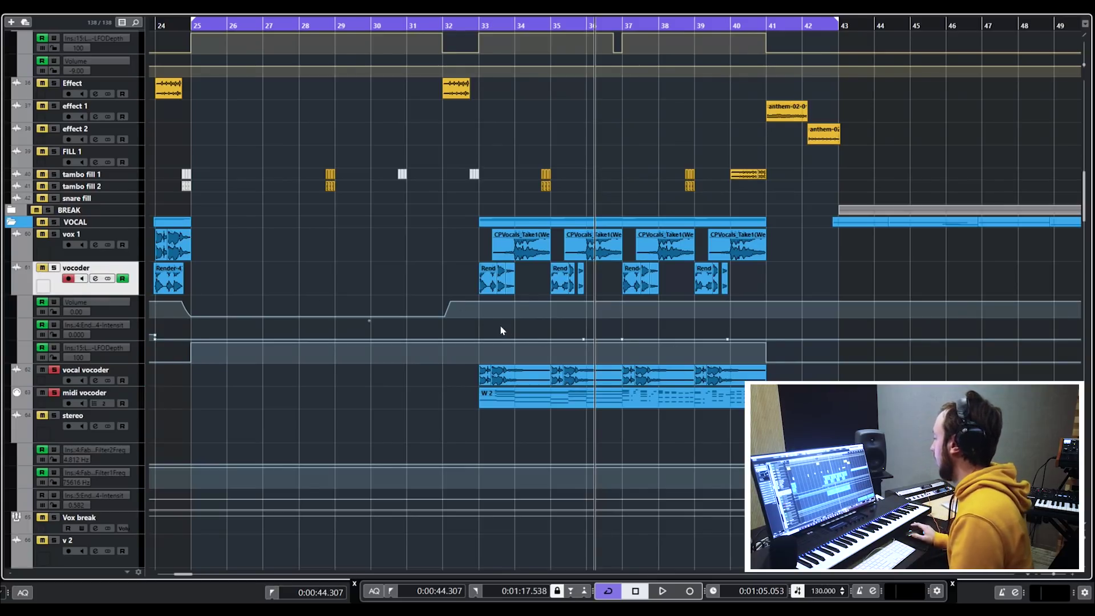
left_click(472, 25)
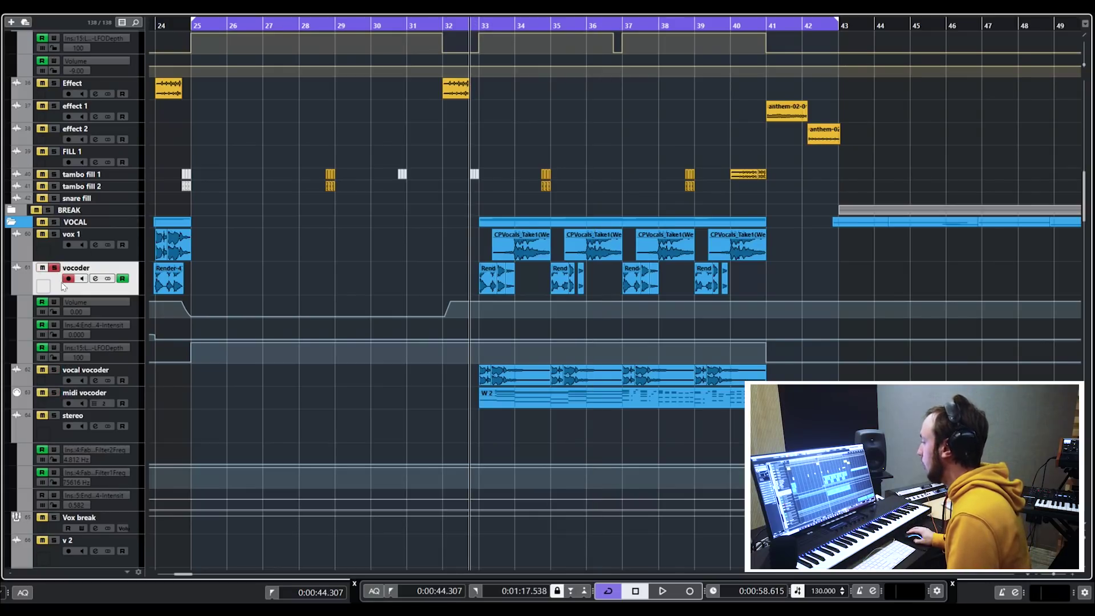
key("e")
left_click_drag(456, 214, 643, 220)
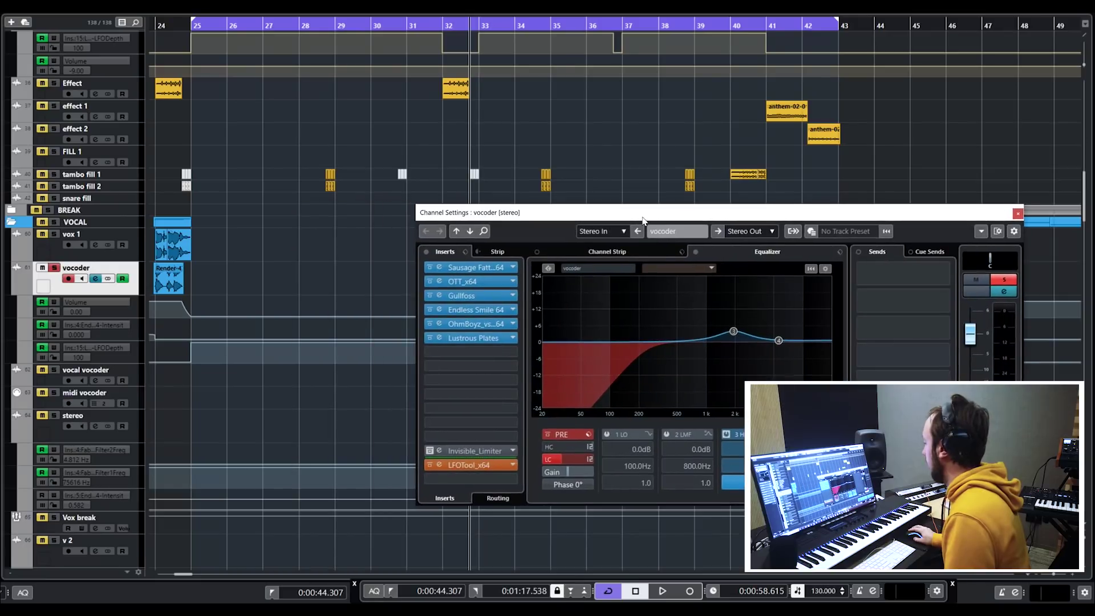
left_click(1017, 213)
Step: Play the soloed vocoder clips from bar 33, and replay the section with vox 1 soloed as well
left_click(482, 26)
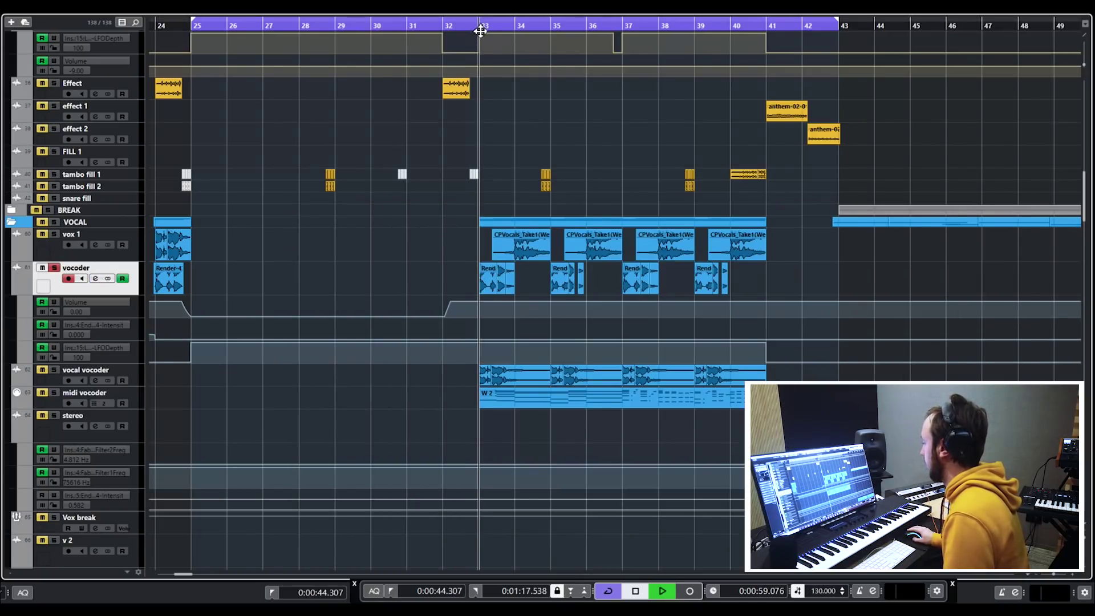
key("space")
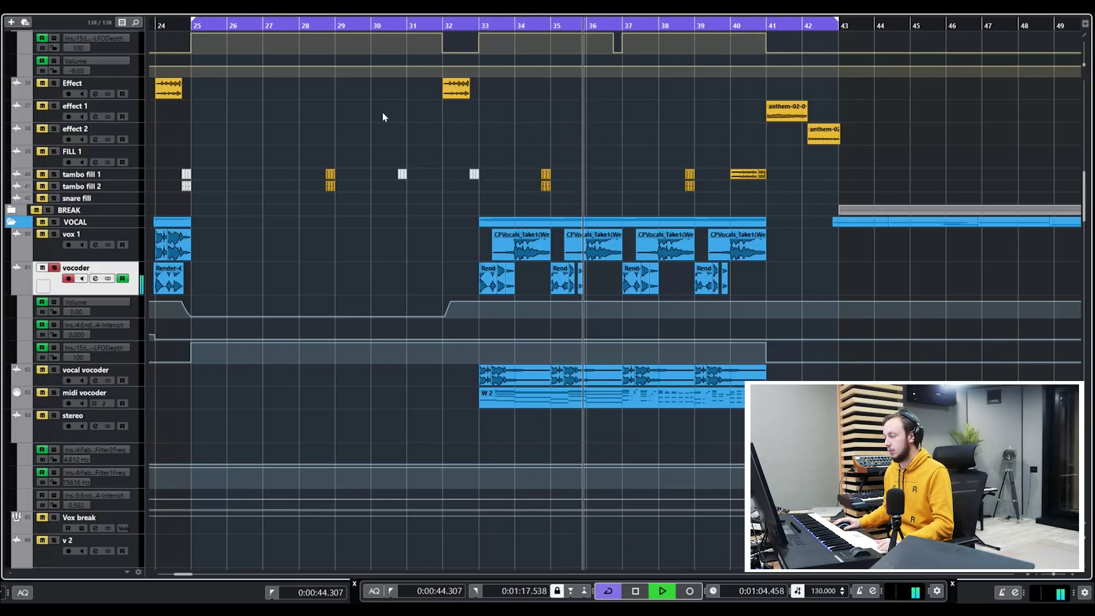
left_click(43, 234)
key("space")
left_click(476, 30)
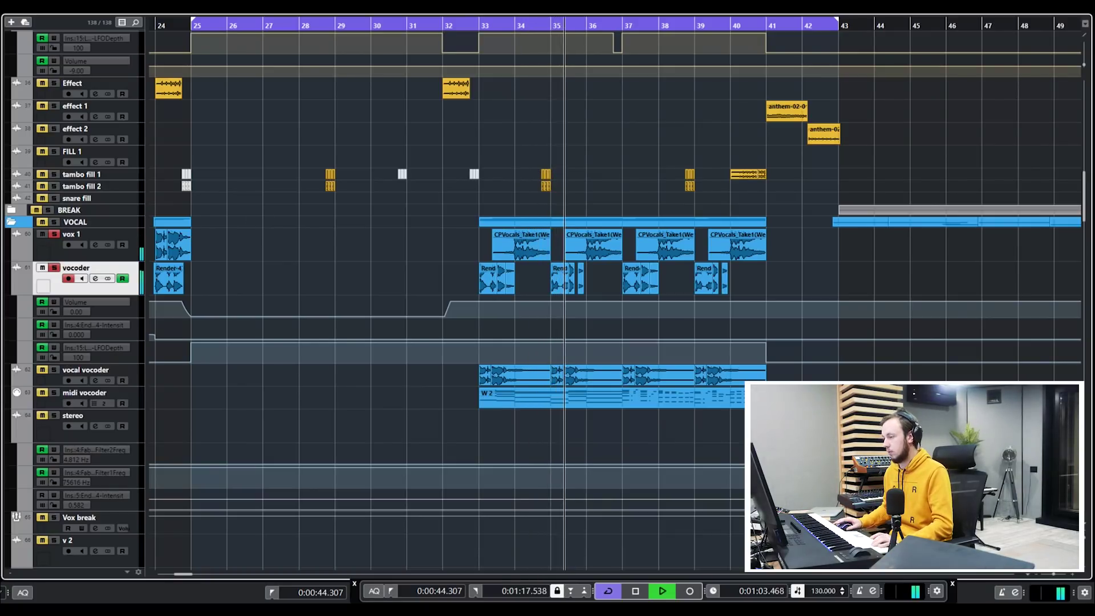
Step: Examine the insert chain and EQ in vox 1's channel settings, then unsolo the track and stop playback
left_click(95, 245)
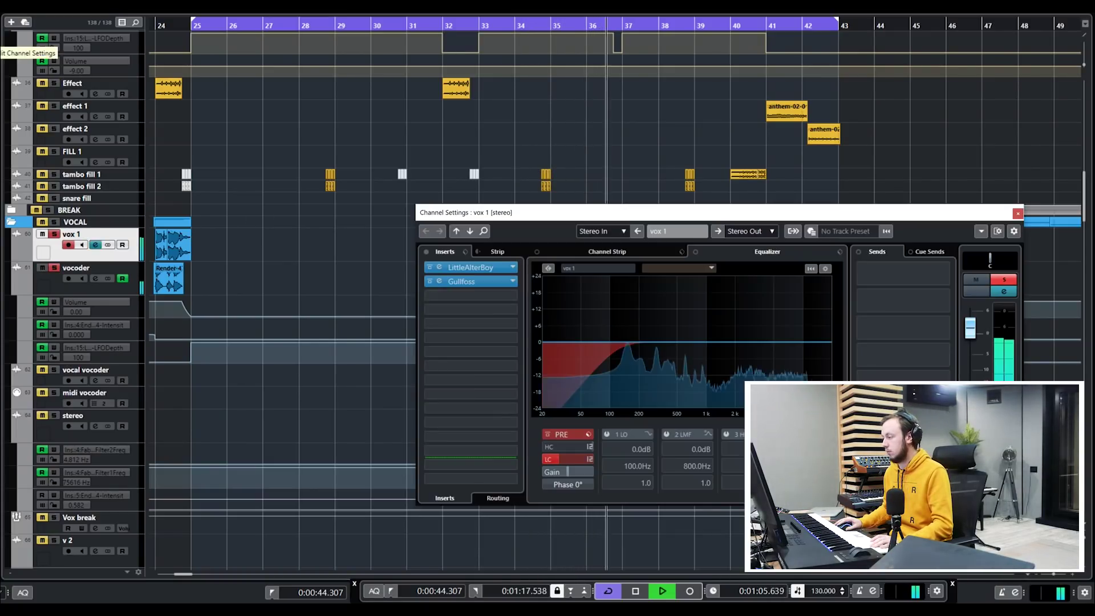
left_click(1017, 213)
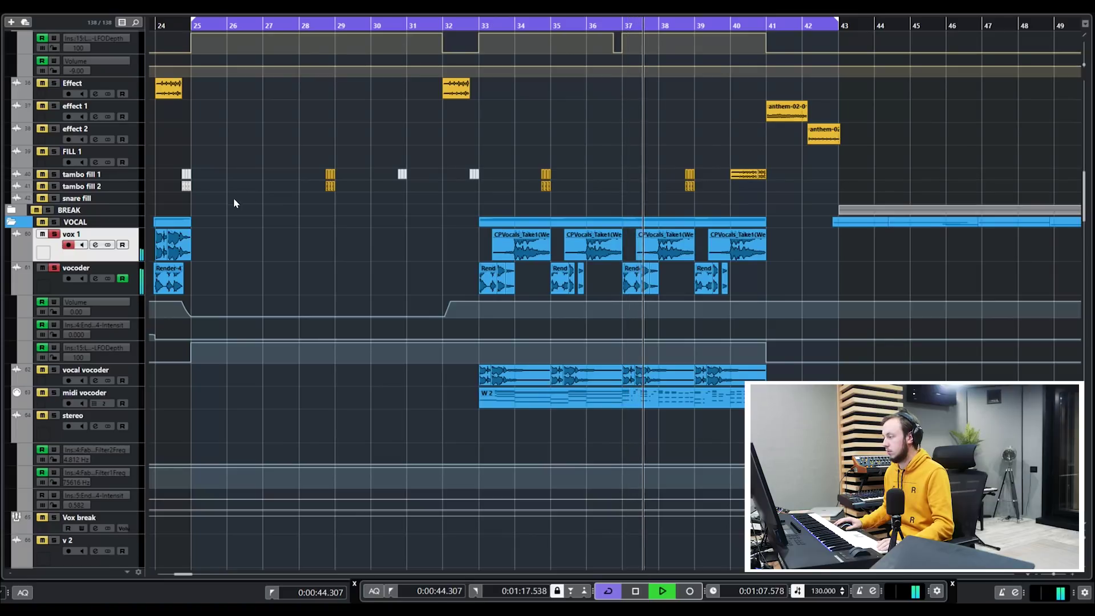
left_click(54, 233)
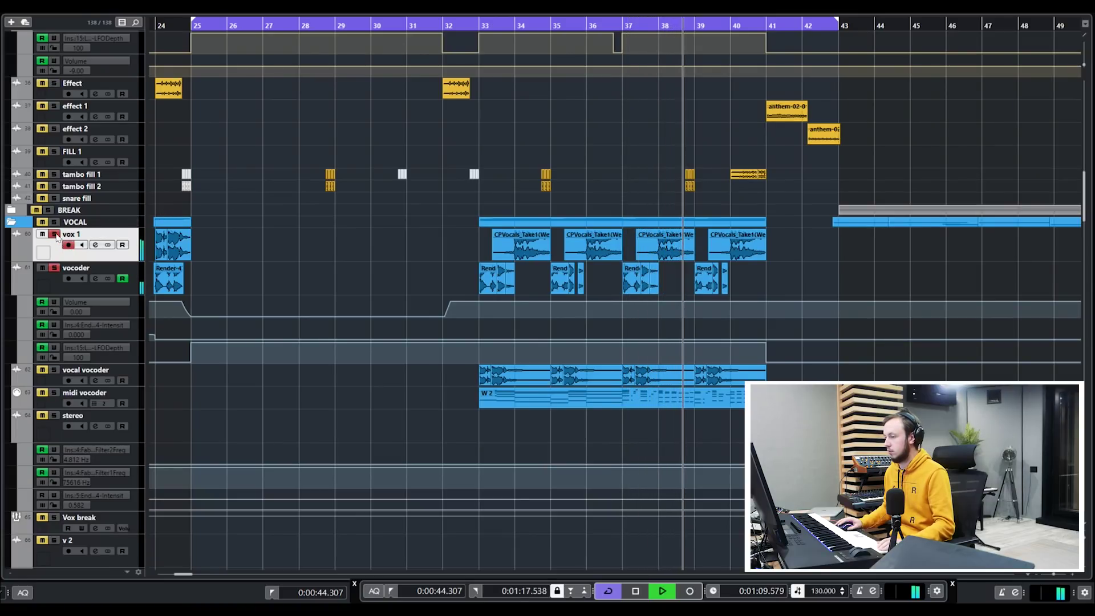
key("space")
Step: Solo the KIK + BASS group and the psy bass tracks, and start playback from bar 33
scroll(477, 114, "up", 15)
left_click(479, 43)
scroll(266, 255, "up", 8)
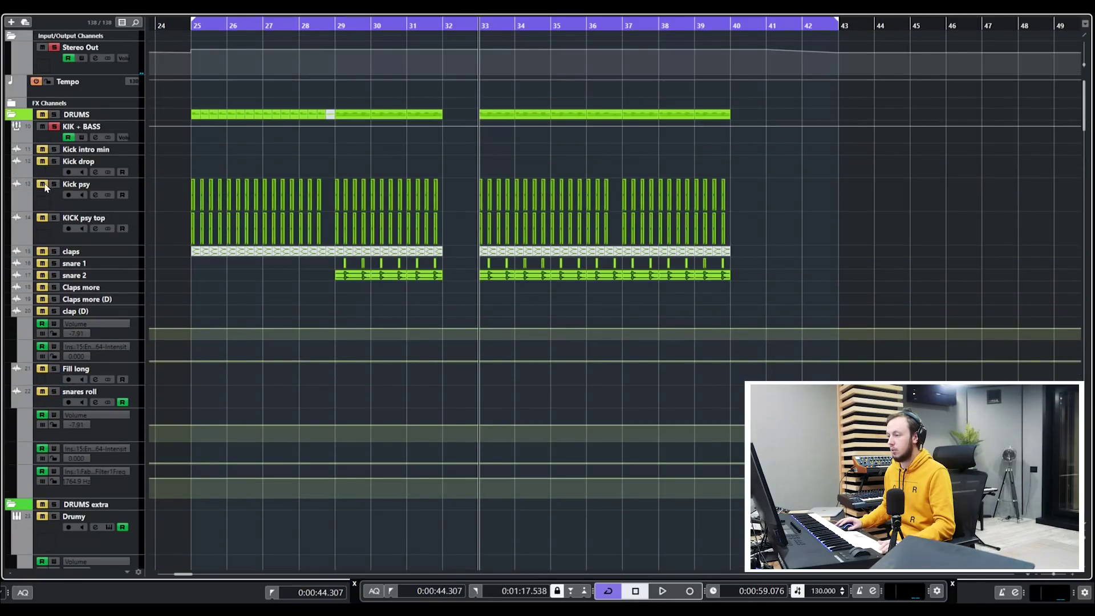
scroll(399, 239, "down", 4)
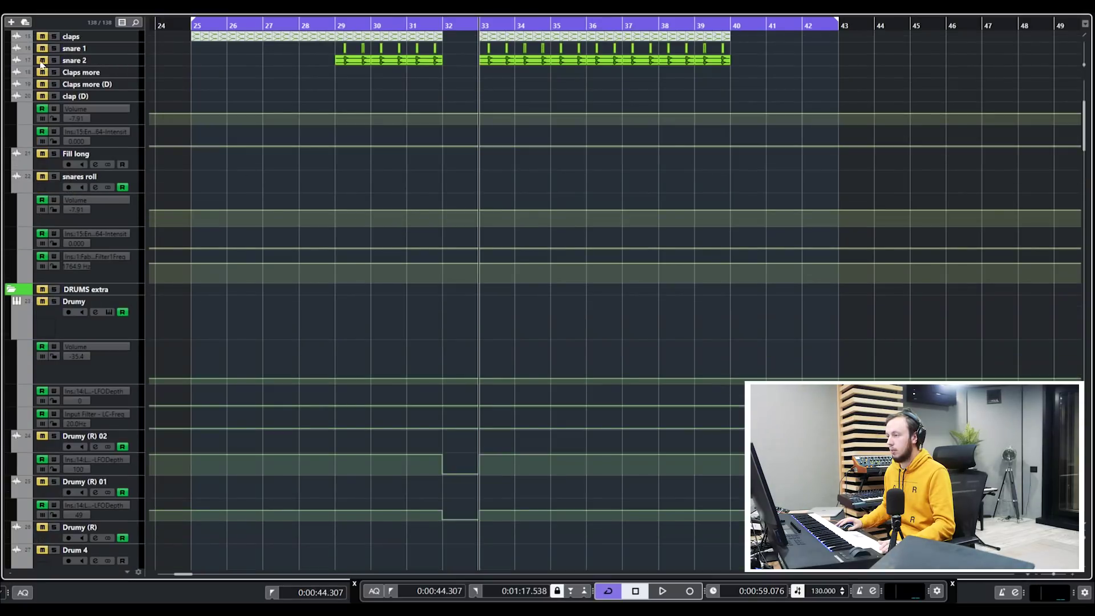
scroll(482, 178, "down", 14)
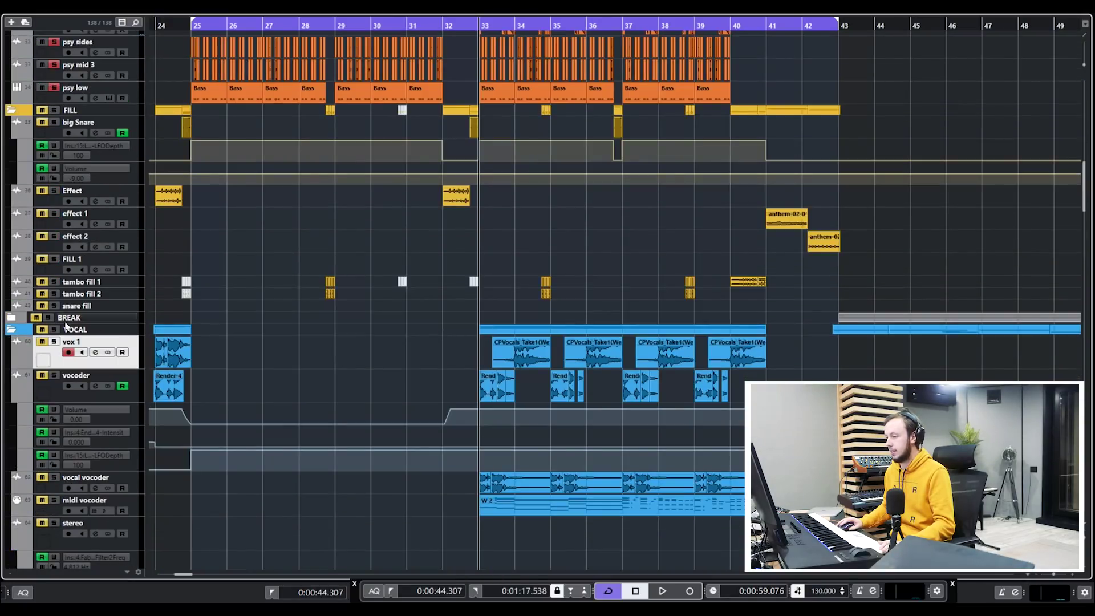
key("space")
Step: Add the VOCAL and FILL folder tracks to the solo during playback, listen past bar 41, and stop
scroll(406, 335, "down", 4)
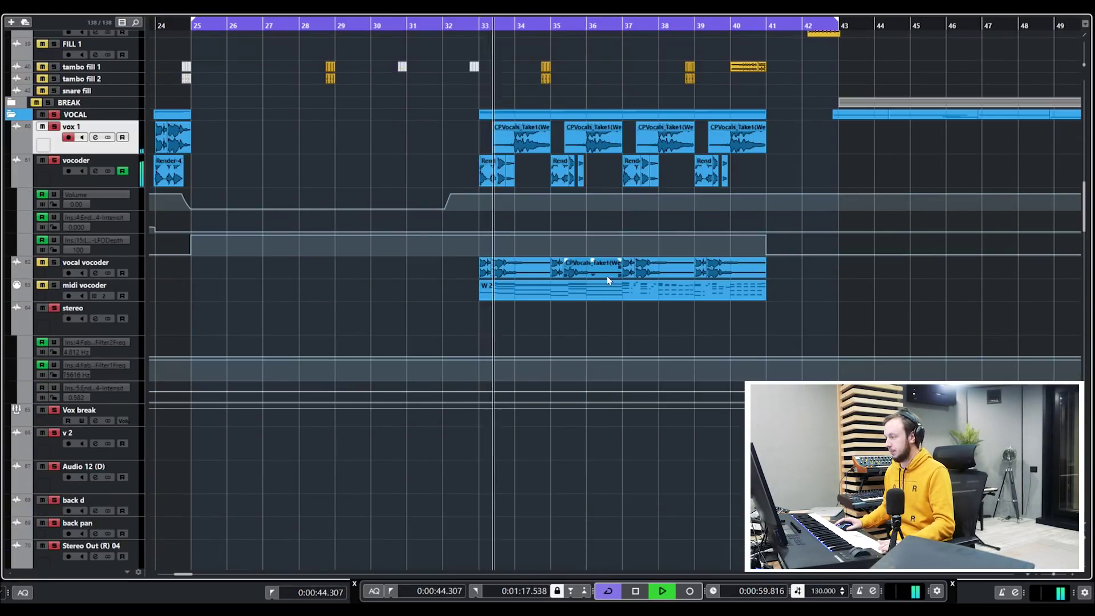
scroll(287, 152, "up", 6)
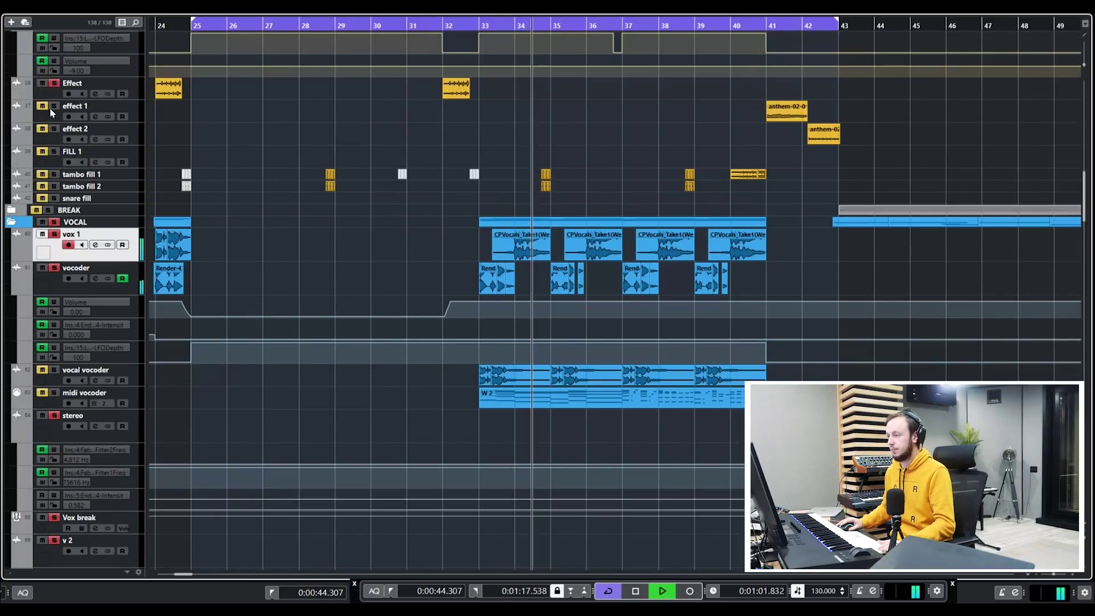
scroll(53, 217, "down", 12)
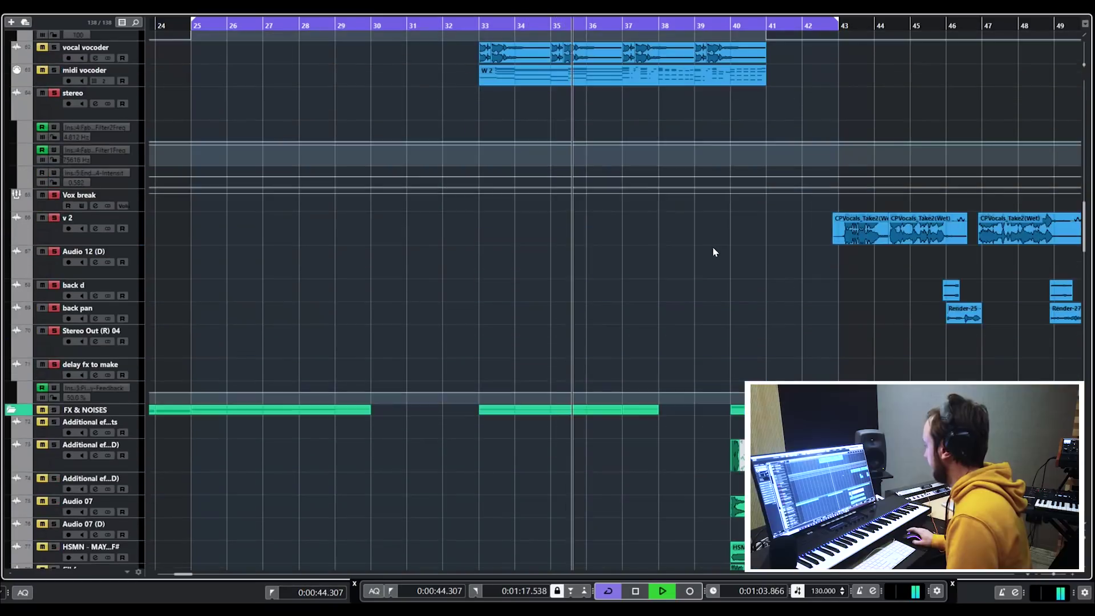
scroll(713, 251, "up", 8)
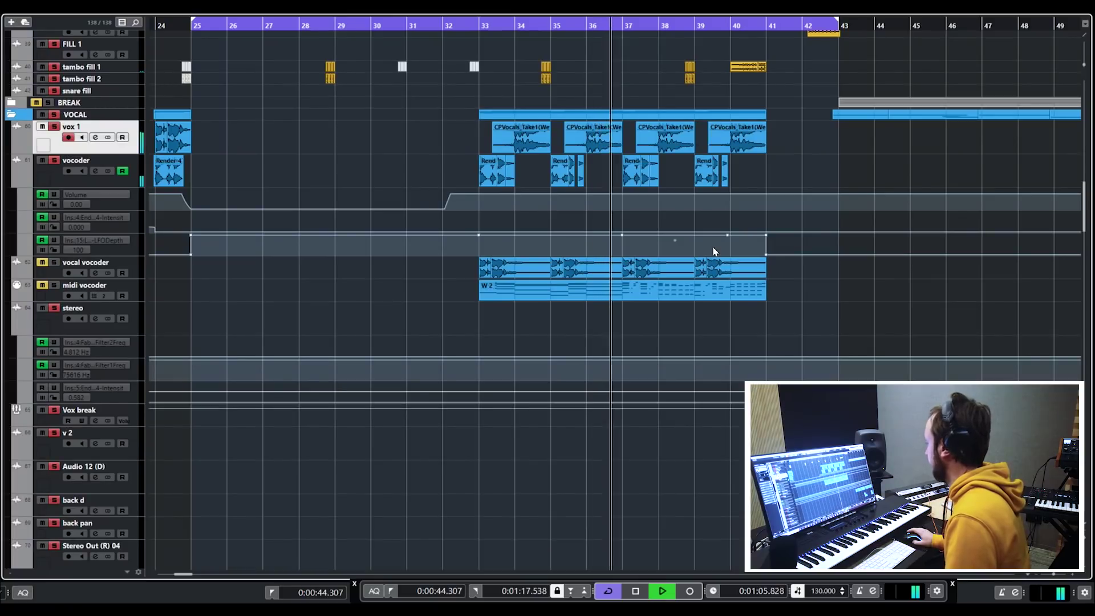
key("g")
key("g")
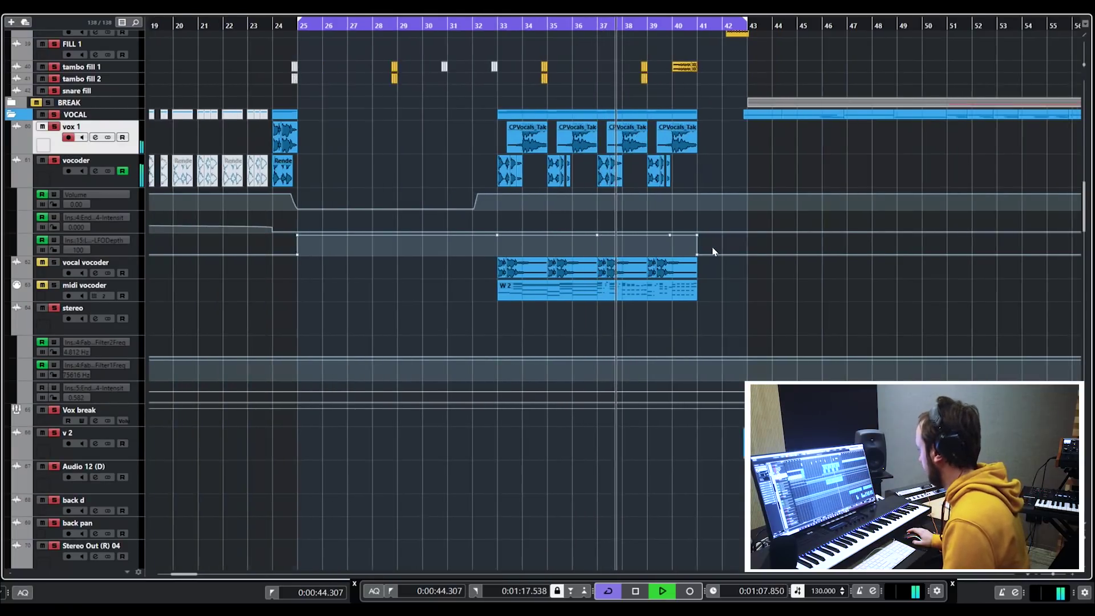
key("h")
key("h")
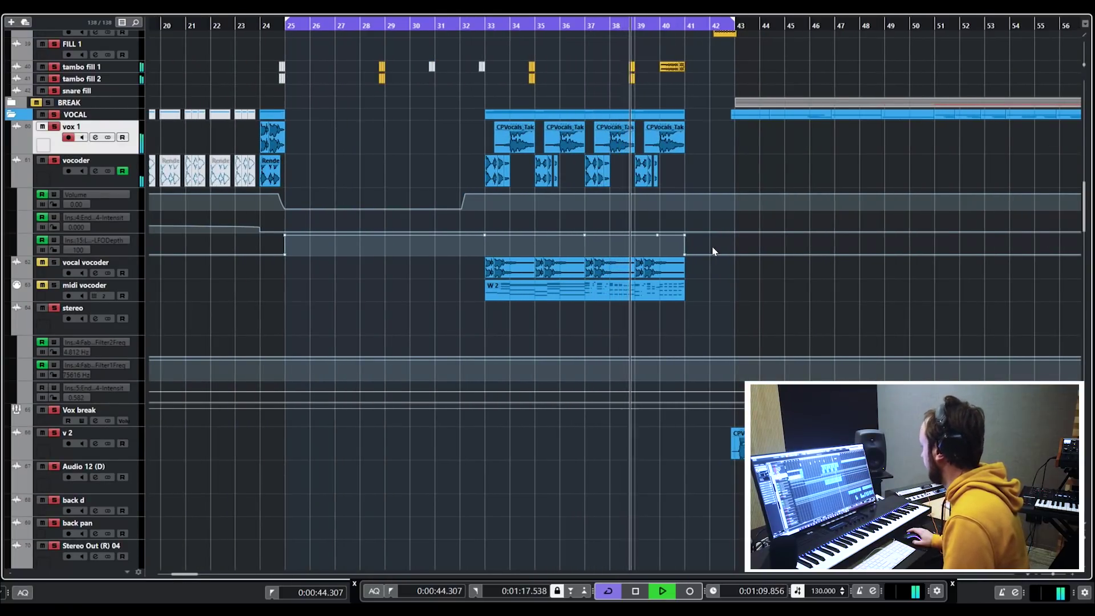
key("h")
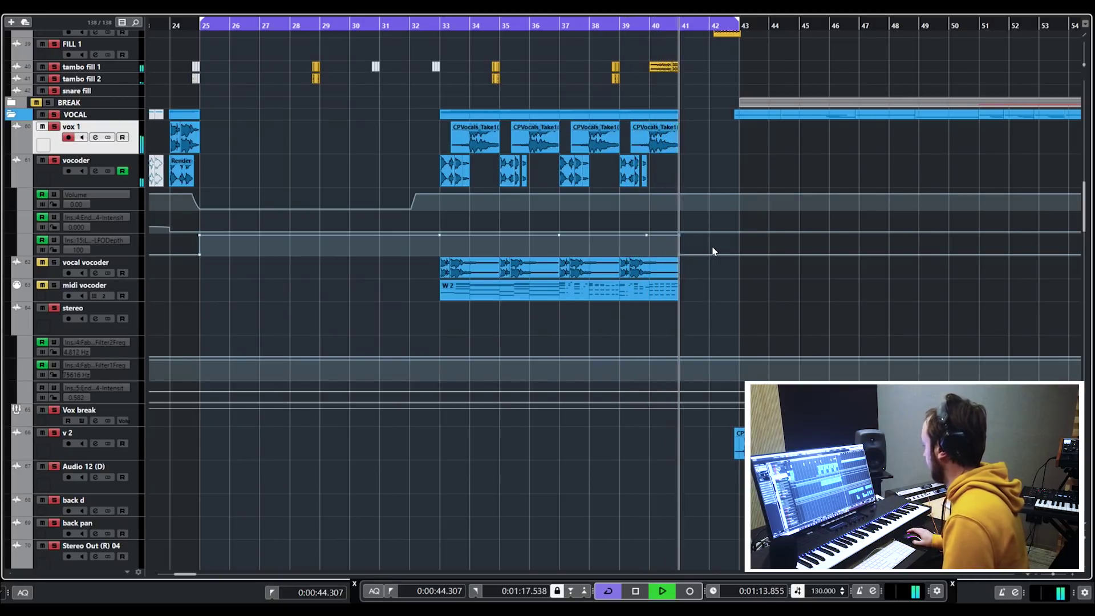
key("g")
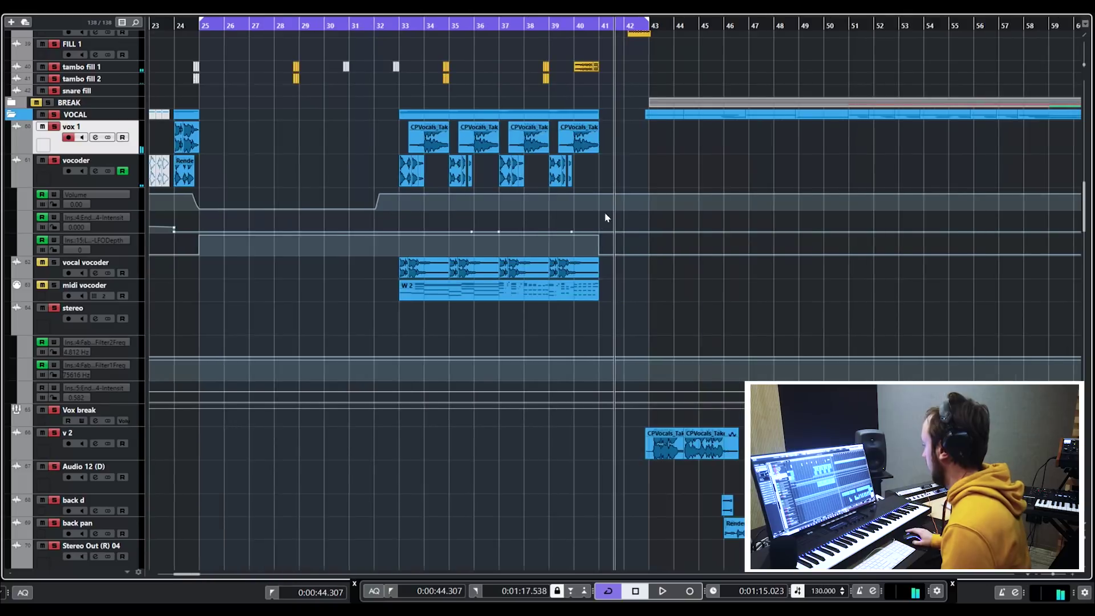
Step: Look over the FX & NOISES, CHOPED Vocals and LEADS & SYNTHS tracks around the bar 25 to 43 section
key("g")
scroll(570, 202, "up", 1, "ctrl")
scroll(571, 202, "down", 8)
scroll(569, 202, "down", 3)
scroll(569, 202, "up", 3)
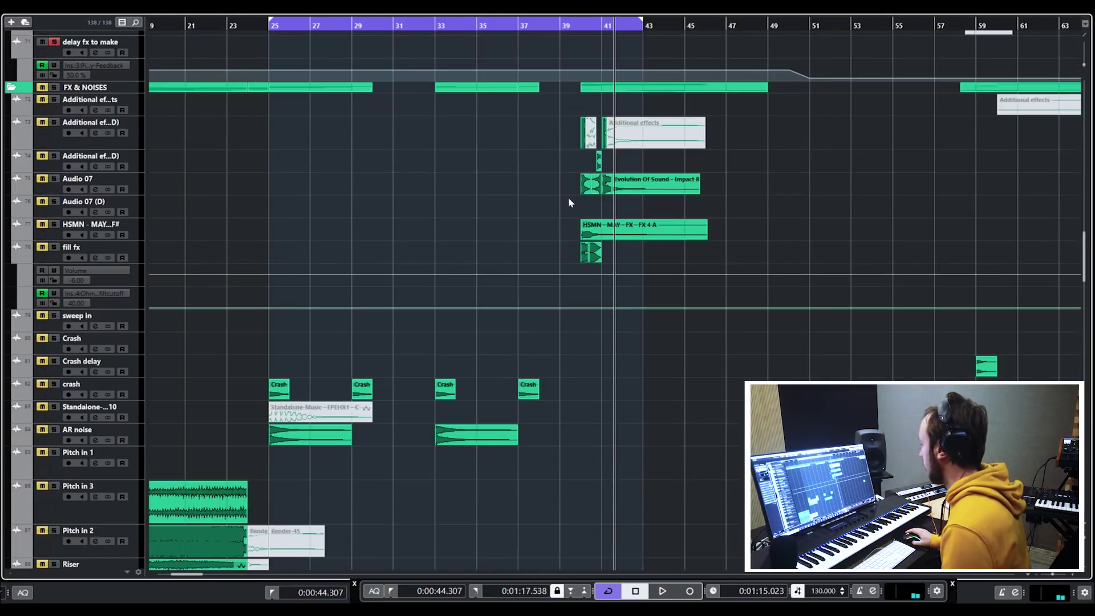
scroll(511, 235, "down", 5)
scroll(512, 235, "up", 5)
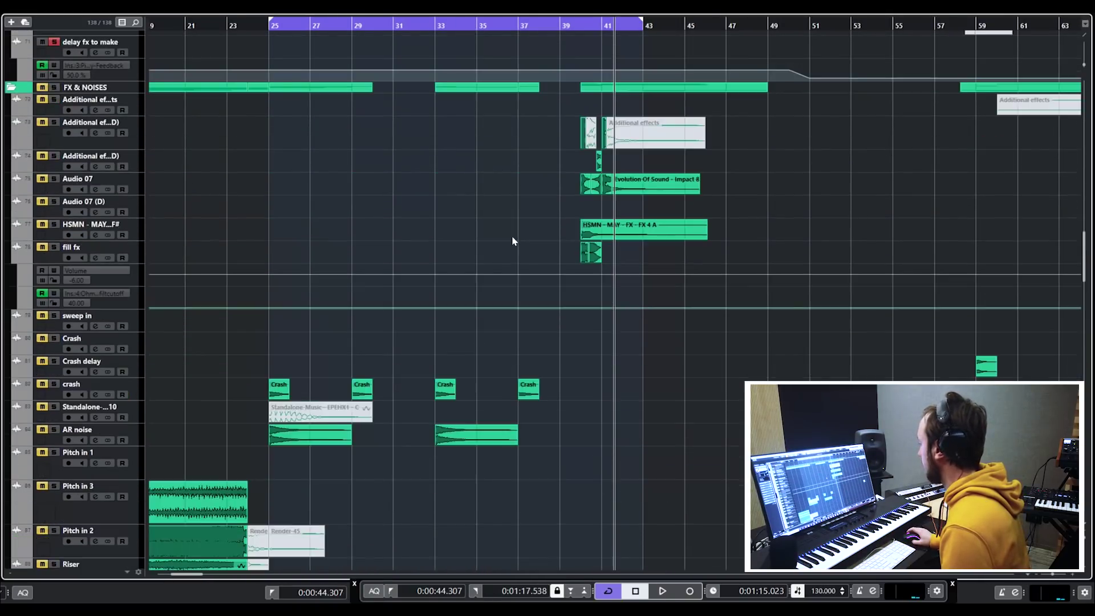
scroll(353, 327, "up", 1, "ctrl")
scroll(420, 293, "down", 3, "ctrl")
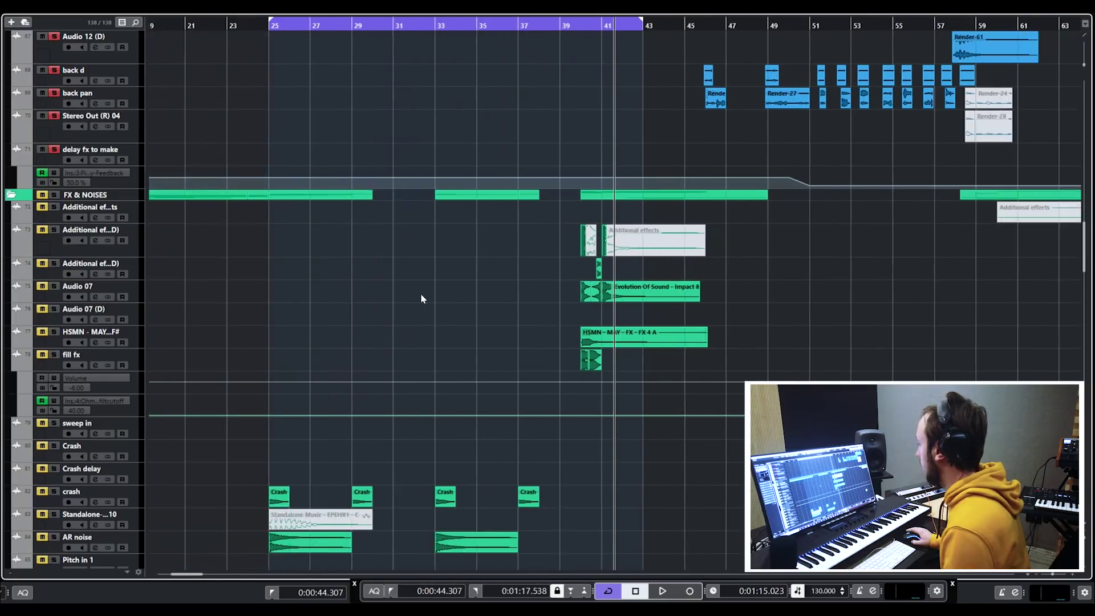
scroll(420, 296, "down", 5)
scroll(491, 292, "down", 15)
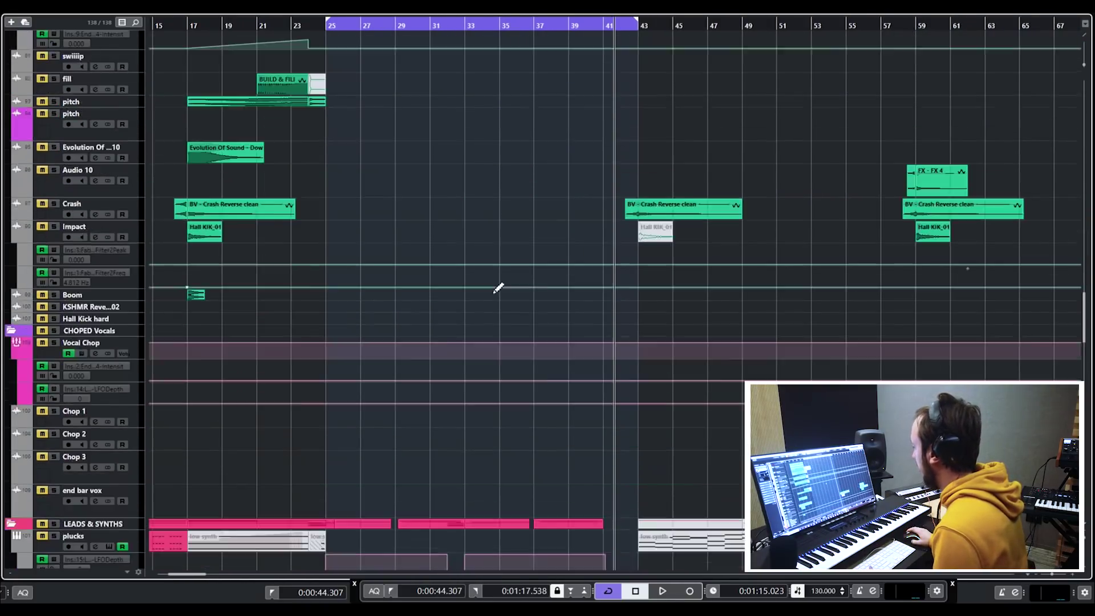
scroll(494, 293, "up", 10)
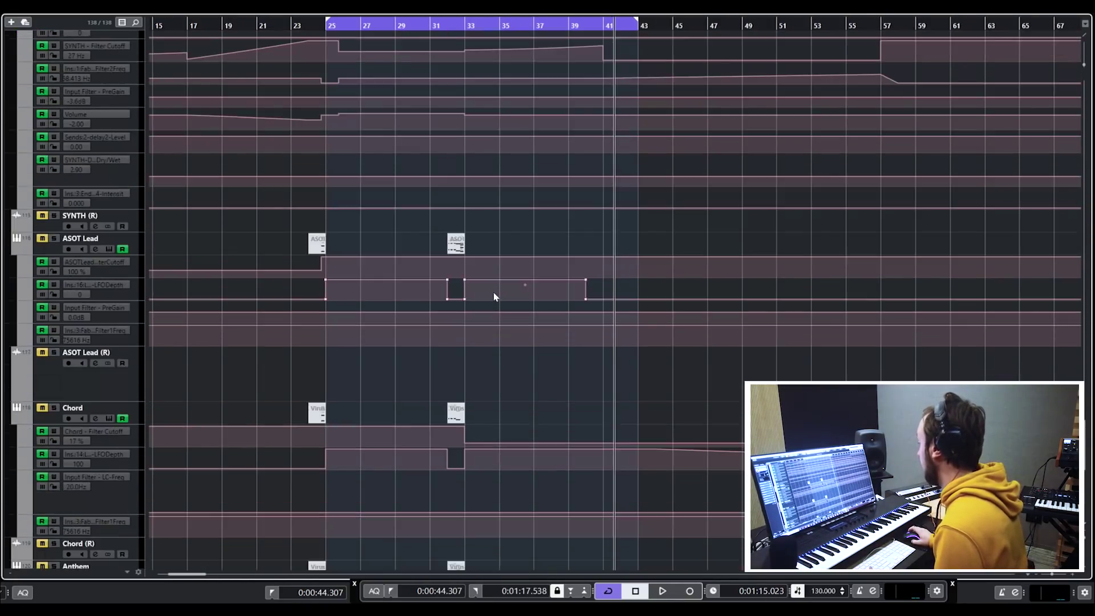
scroll(494, 293, "down", 6)
scroll(547, 331, "up", 15)
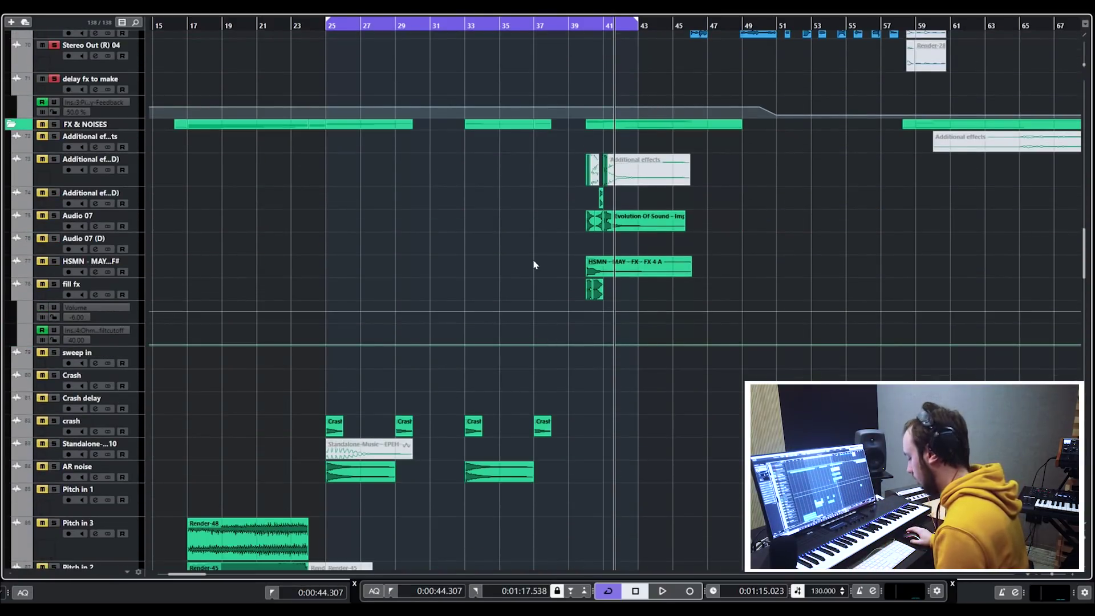
key("h")
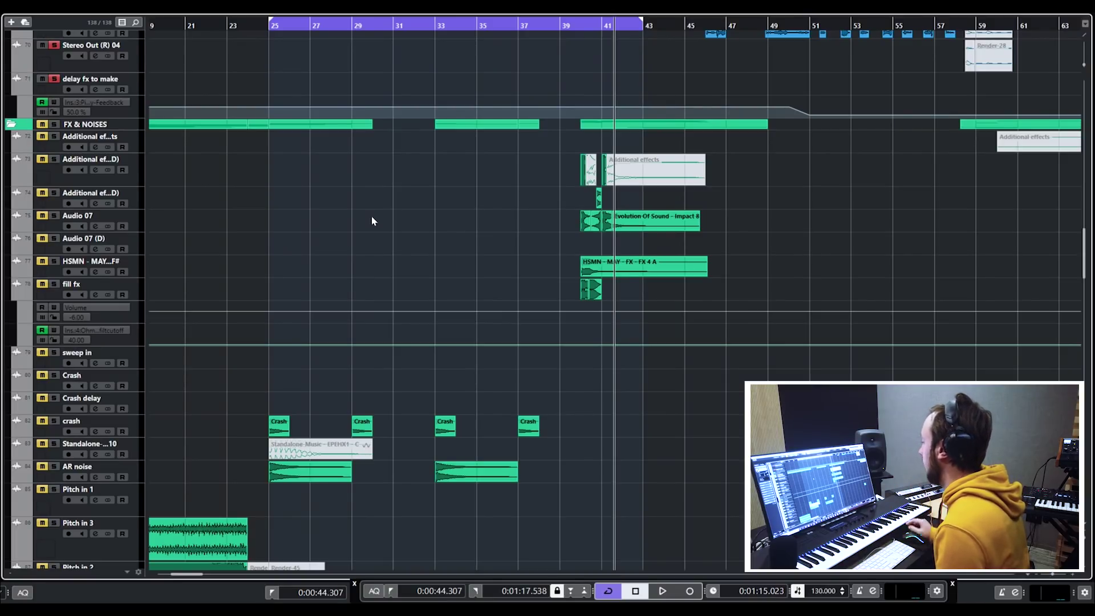
Step: Solo the crash and AR noise tracks and play them from bar 25 and again from bar 33
left_click(263, 25)
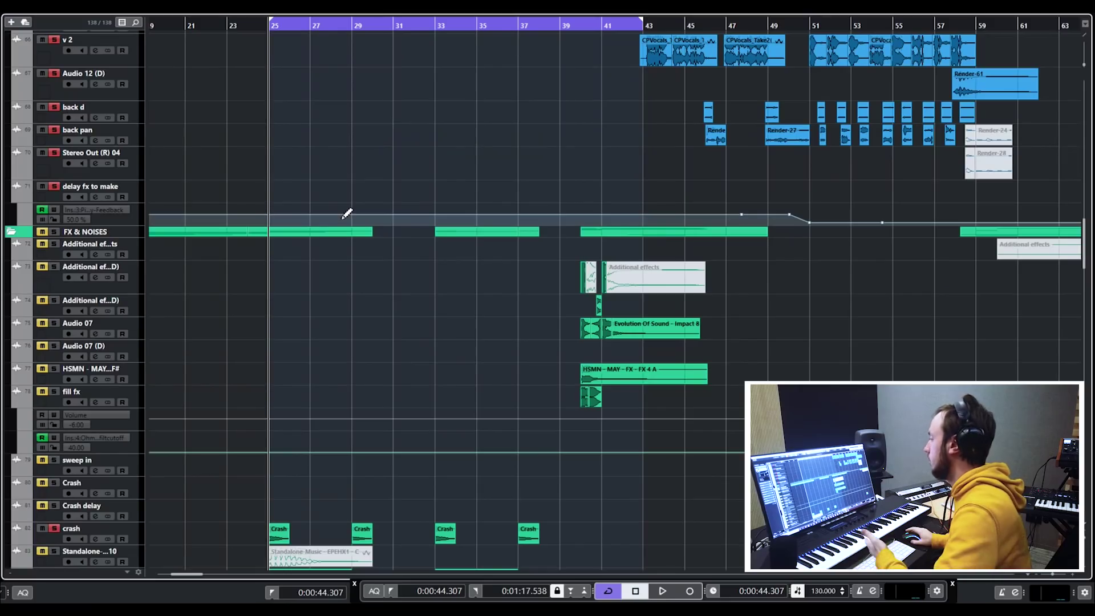
scroll(369, 246, "up", 4)
scroll(369, 251, "down", 6)
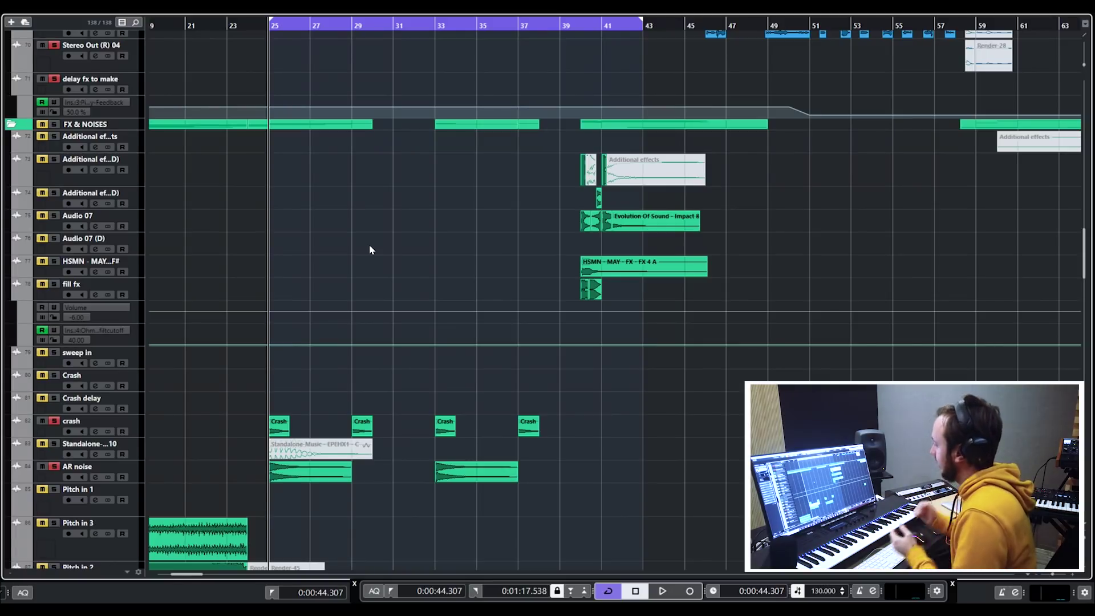
key("space")
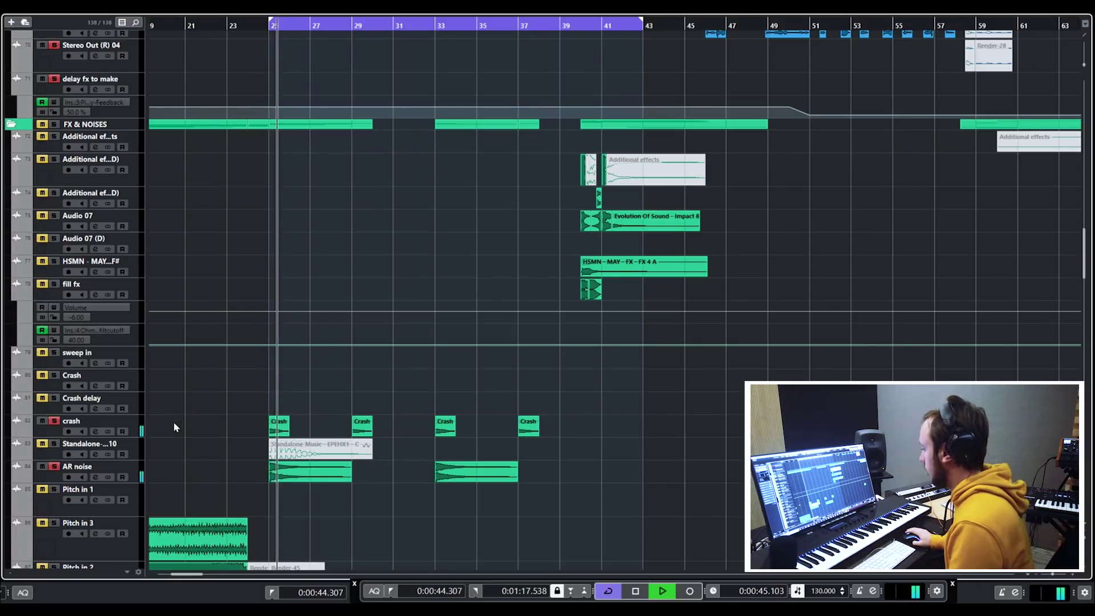
left_click(432, 26)
key("space")
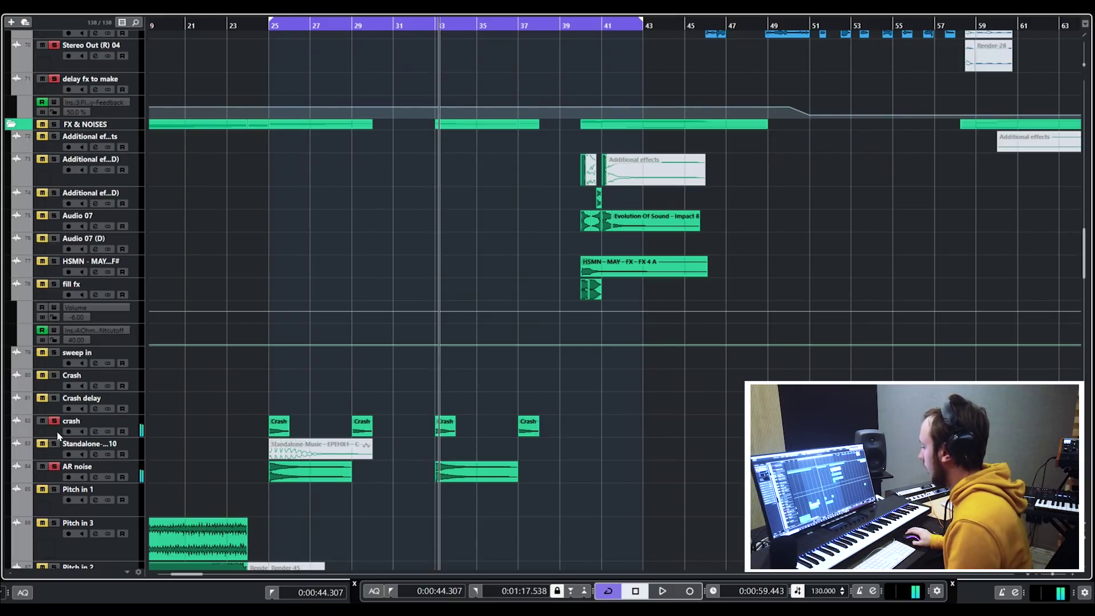
Step: Examine the inserts and EQ of the crash and AR noise tracks in their channel settings
left_click(95, 431)
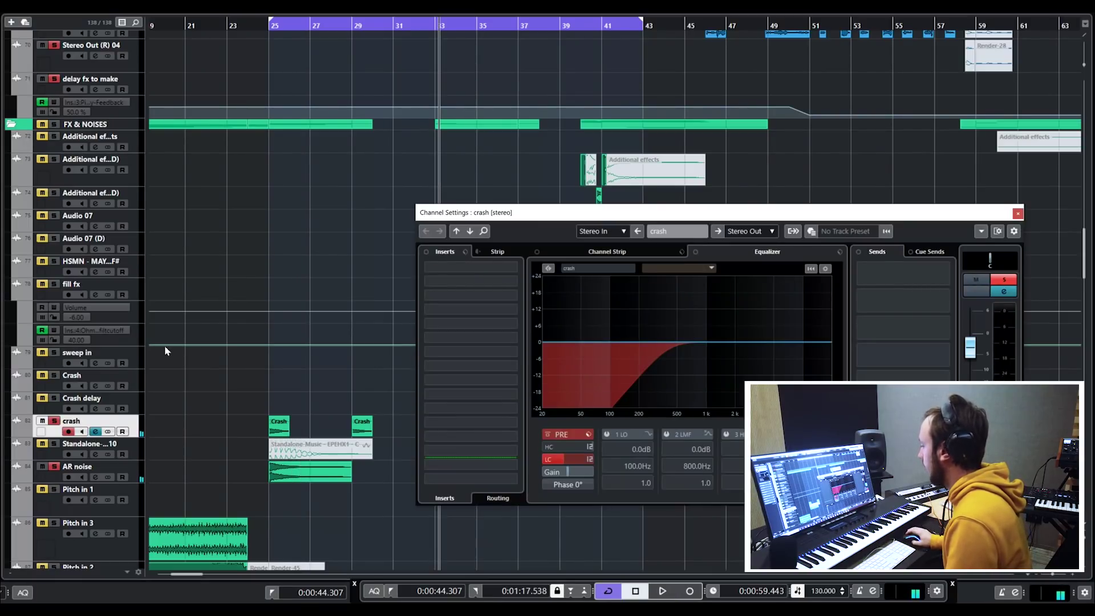
left_click(55, 478)
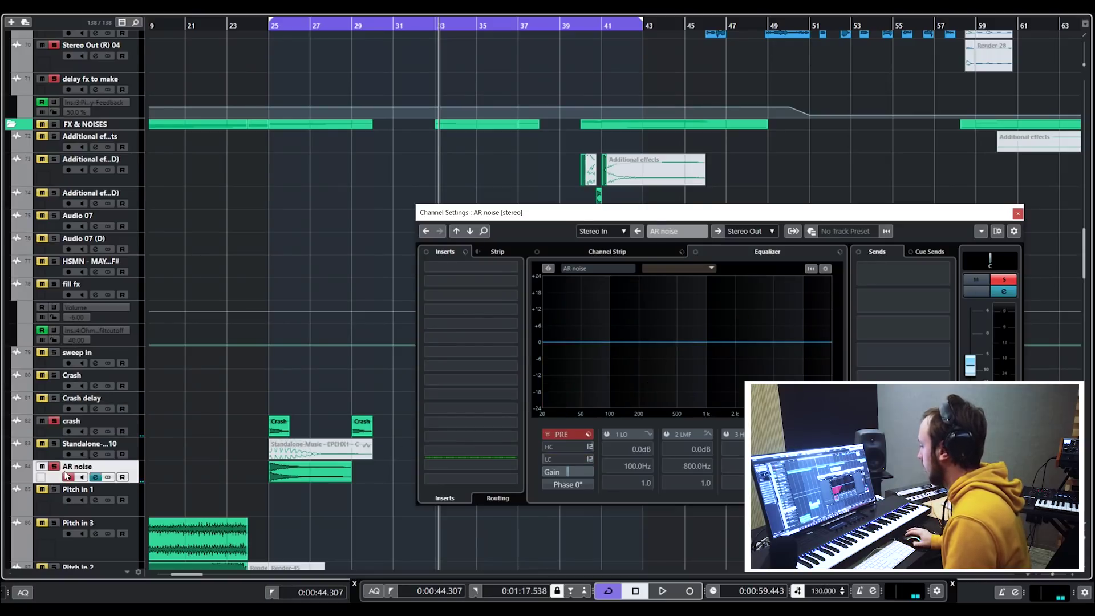
Step: Play only AR noise from bar 25, enable a low-cut filter in its channel EQ, and close the channel settings
left_click(273, 26)
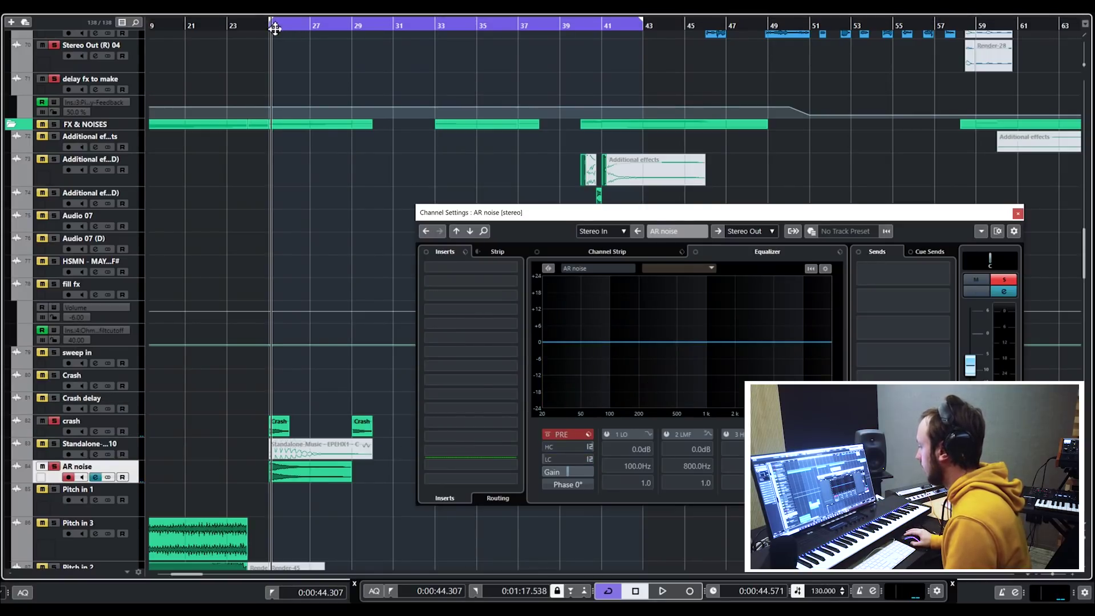
left_click(270, 30)
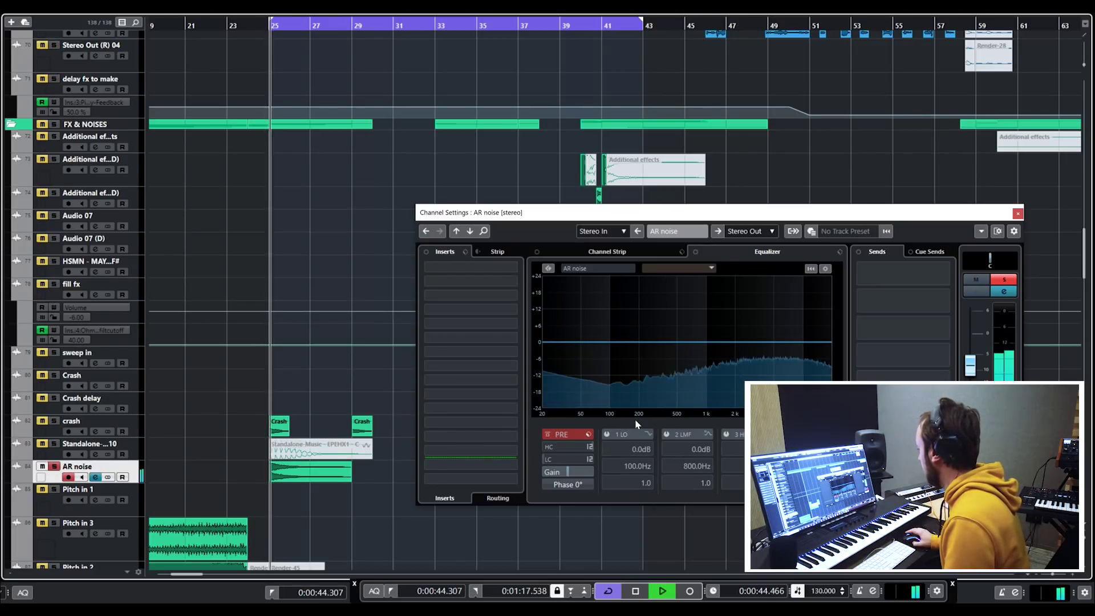
key("space")
left_click_drag(564, 460, 591, 342)
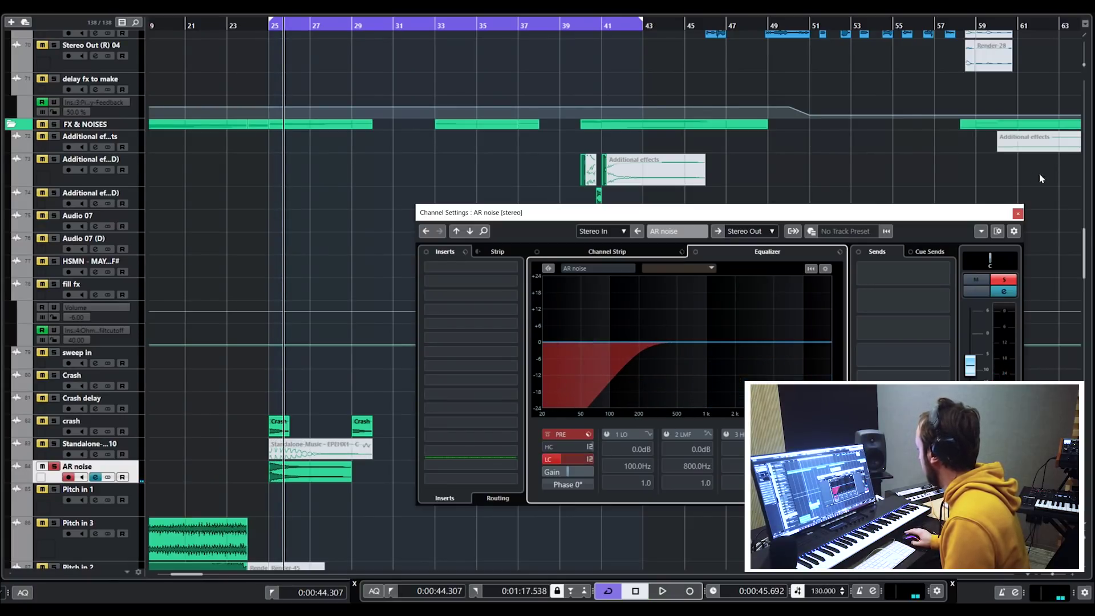
left_click(1018, 213)
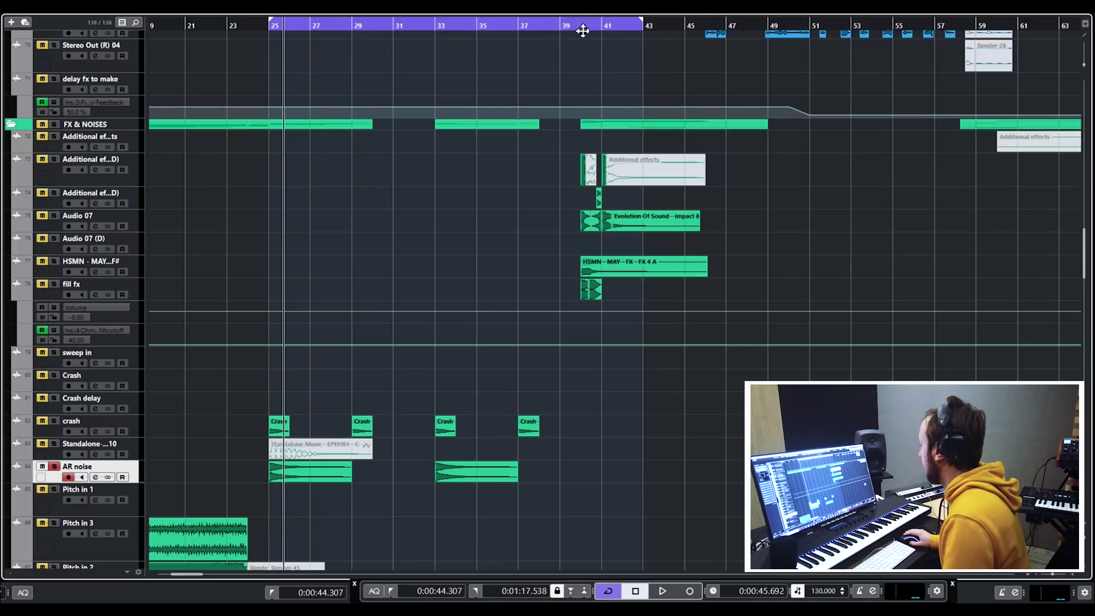
Step: Solo the Additional effects, Audio 07, HSMN and fill fx tracks and play them from bar 40
left_click_drag(583, 30, 582, 54)
left_click(55, 159)
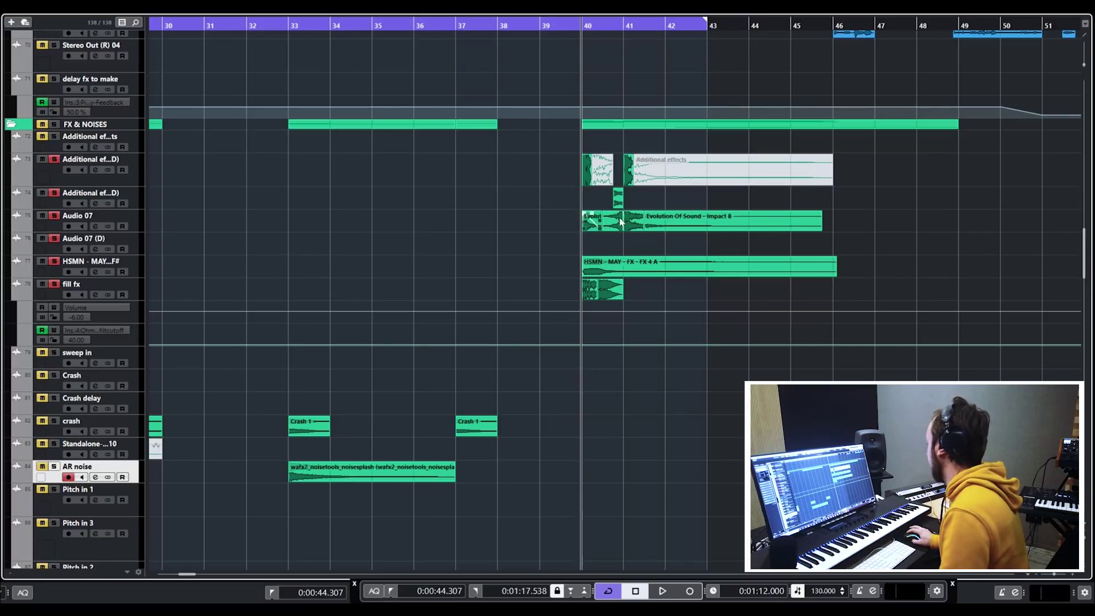
key("space")
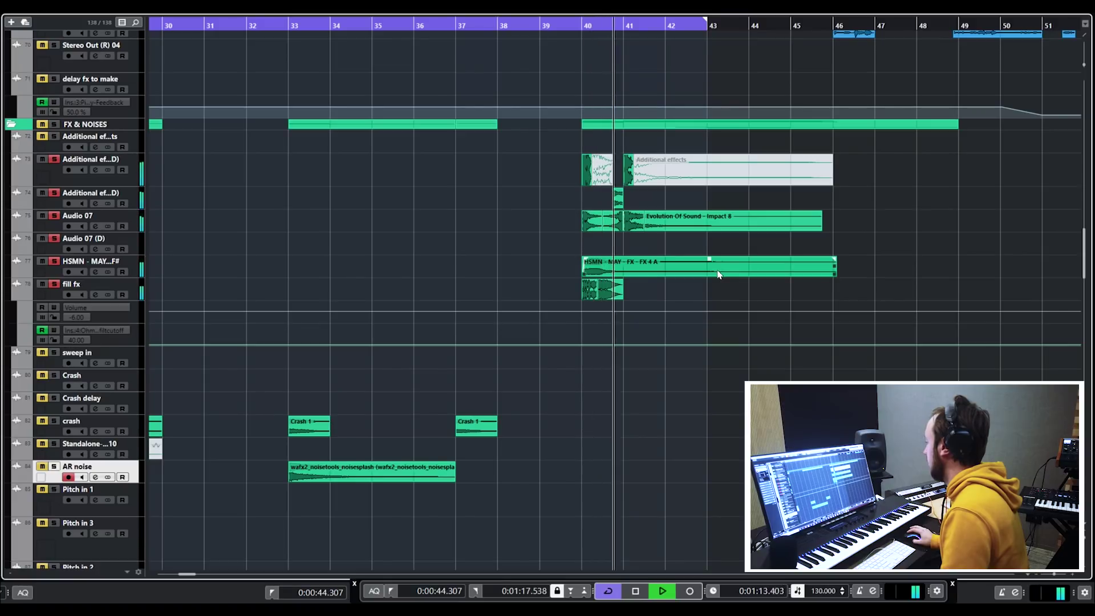
key("space")
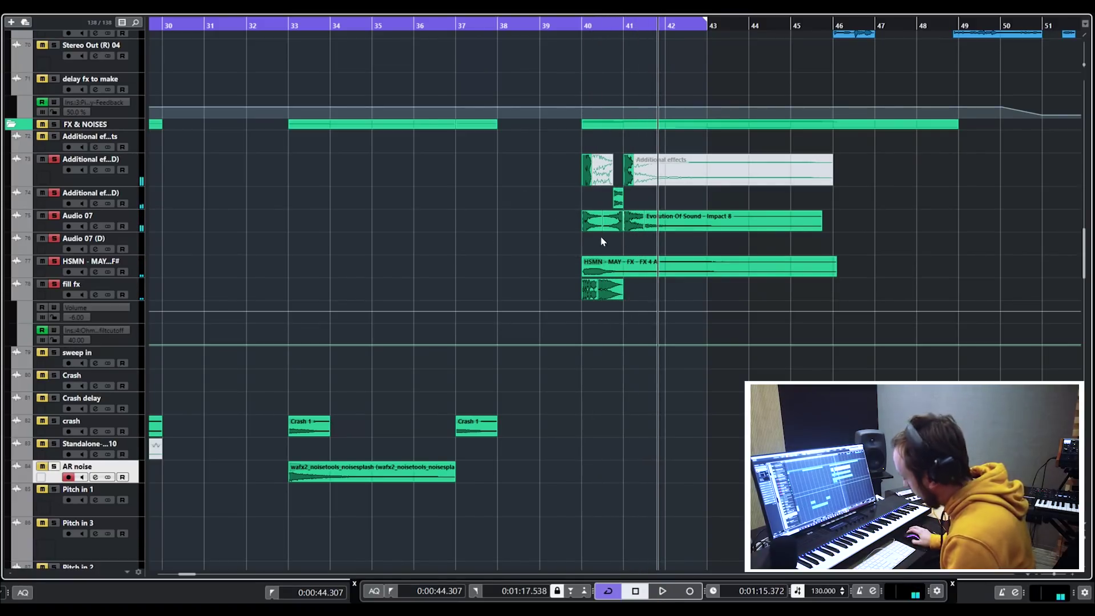
key("g")
key("g")
key("h")
key("h")
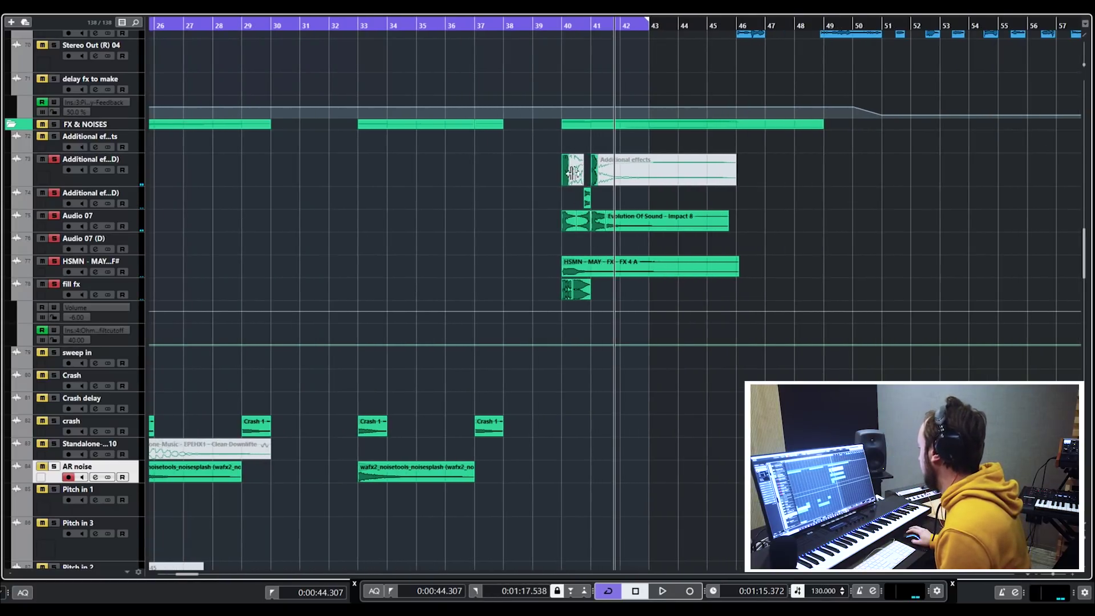
Step: Return to the start of the cycle range, clear the FX solos, and look through the LEADS & SYNTHS tracks
key("g")
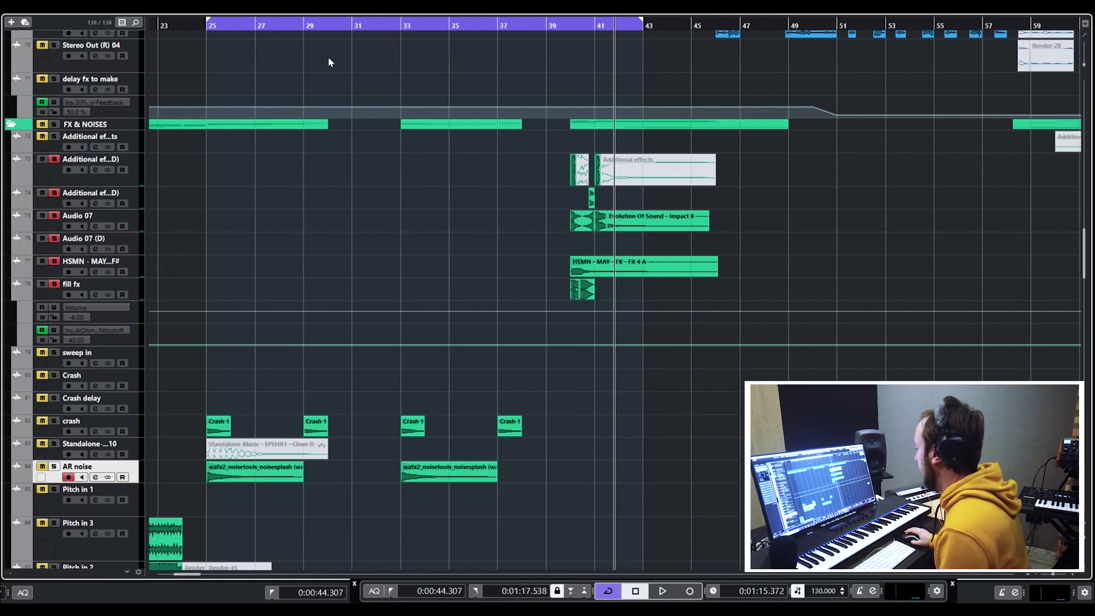
key("KP_1")
scroll(300, 128, "down", 15)
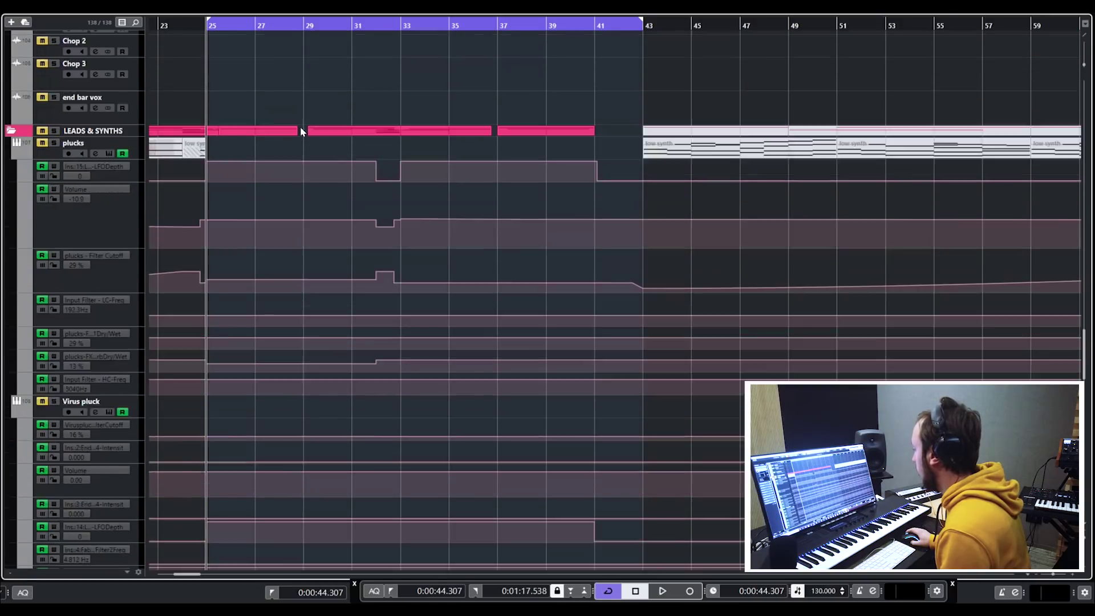
scroll(294, 136, "down", 8)
left_click(53, 163)
scroll(351, 211, "up", 6)
scroll(351, 216, "down", 4)
key("h")
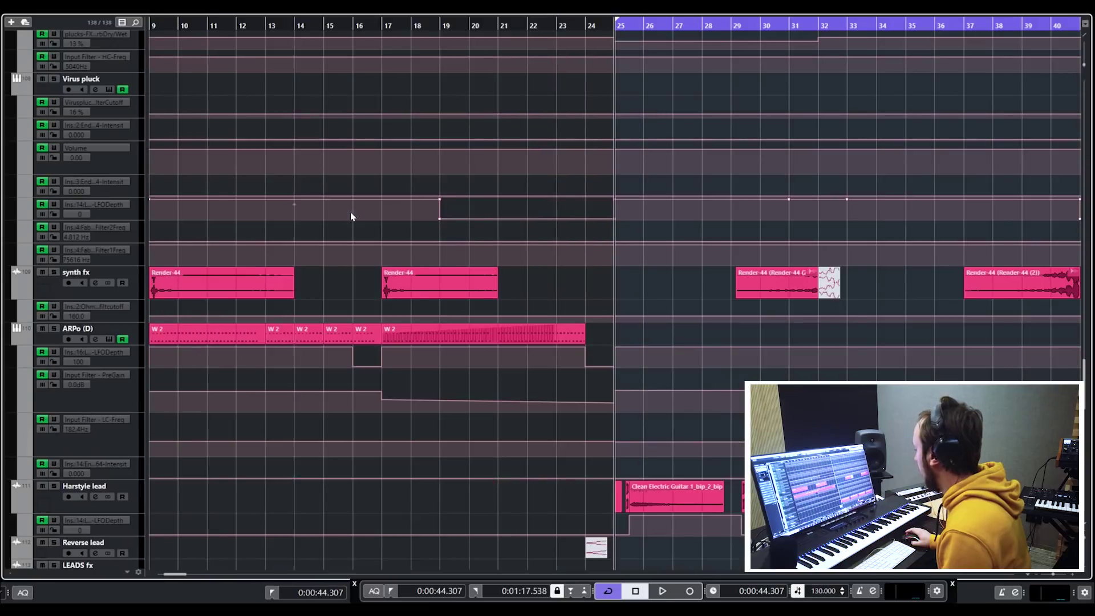
key("g")
scroll(627, 291, "right", 4)
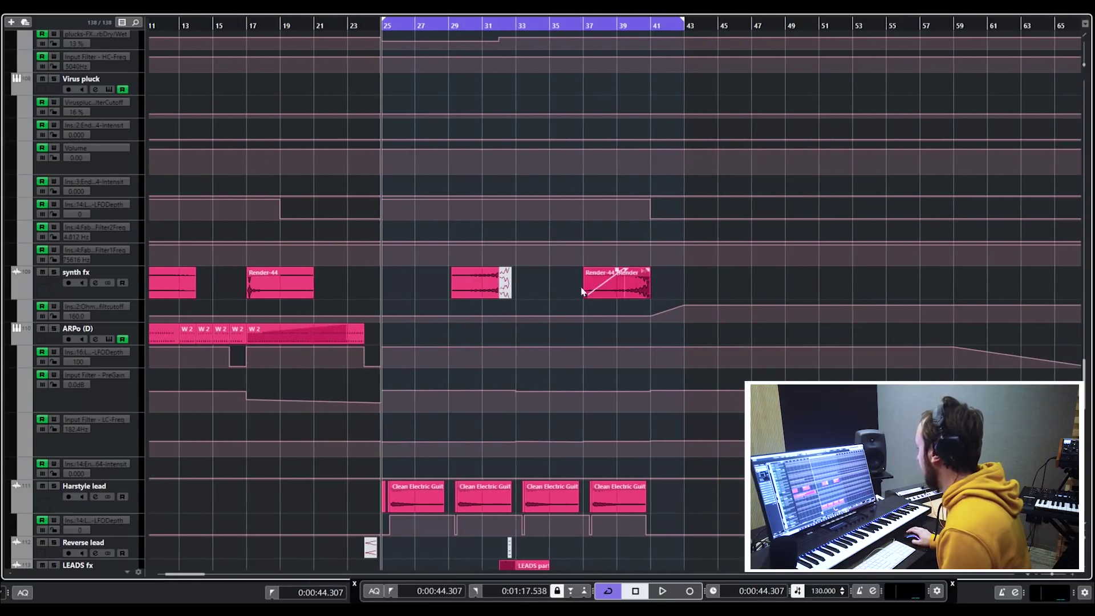
scroll(576, 288, "down", 8)
scroll(576, 288, "up", 4)
scroll(580, 286, "down", 6)
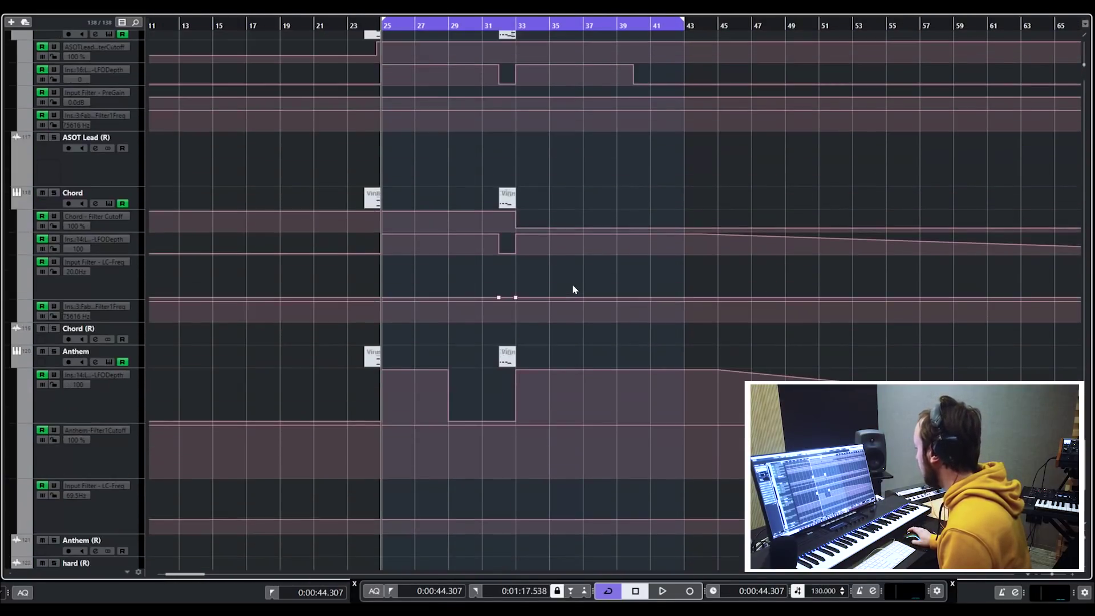
scroll(579, 287, "up", 8)
Step: Solo the LEADS fx track and play it from bar 32
key("l")
key("h")
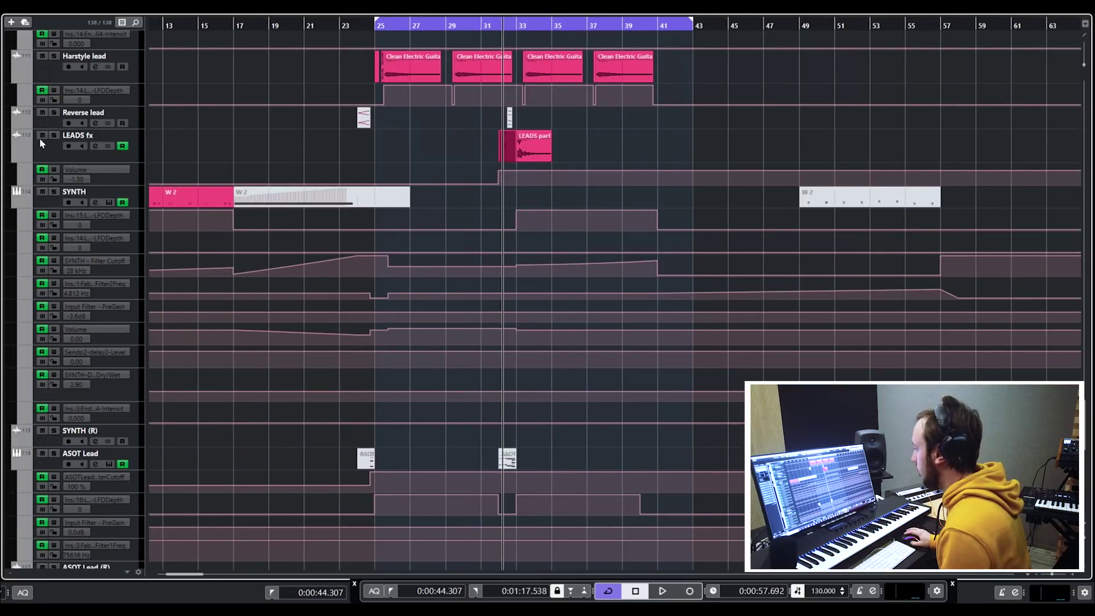
left_click_drag(508, 33, 649, 54)
key("space")
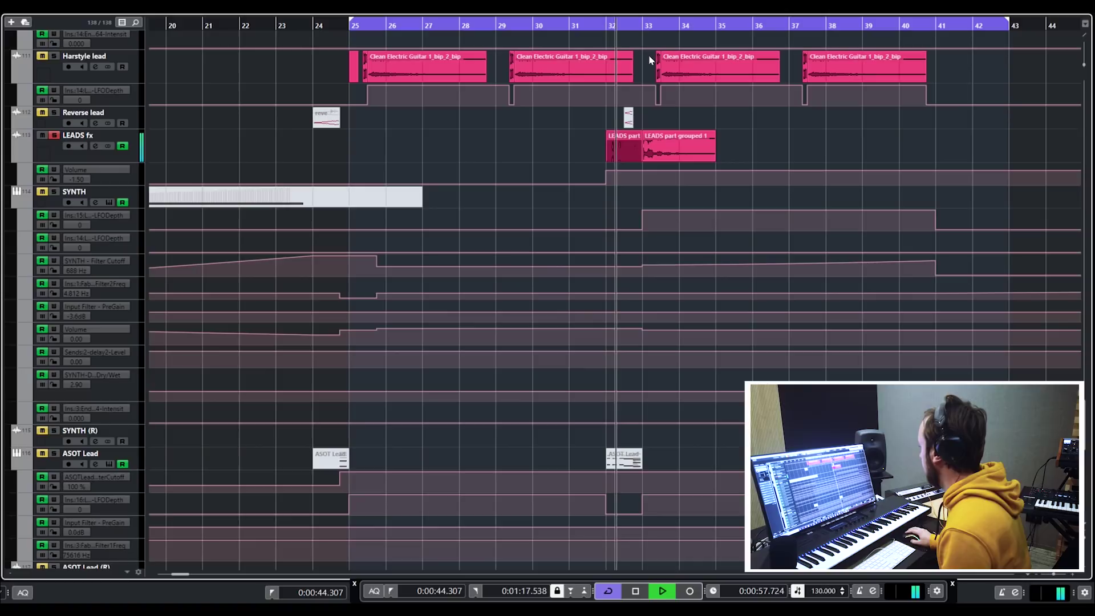
key("space")
Step: Examine the two LEADS part grouped 1 clips on the LEADS fx track around bar 33
left_click(676, 147)
key("g")
key("g")
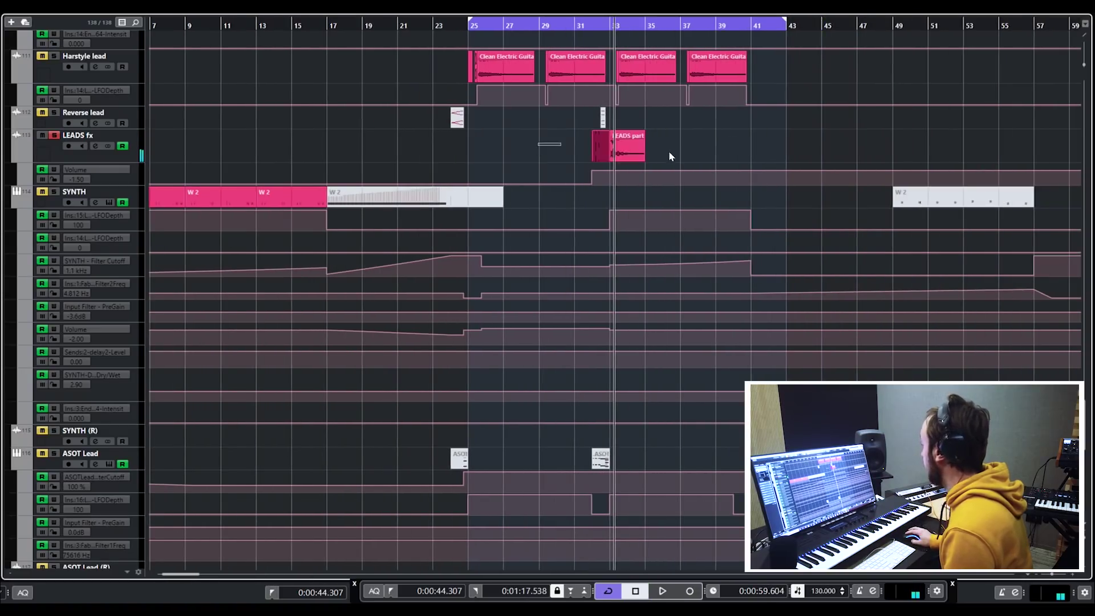
key("h")
key("h")
key("h")
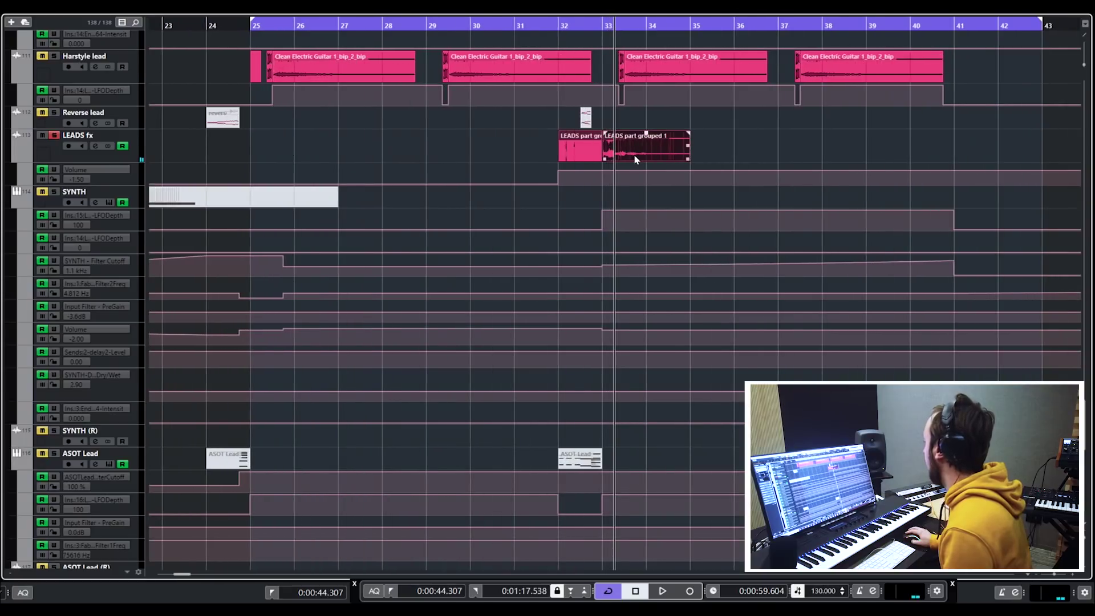
key("h")
key("h")
key("h")
key("h")
key("g")
key("g")
key("g")
key("g")
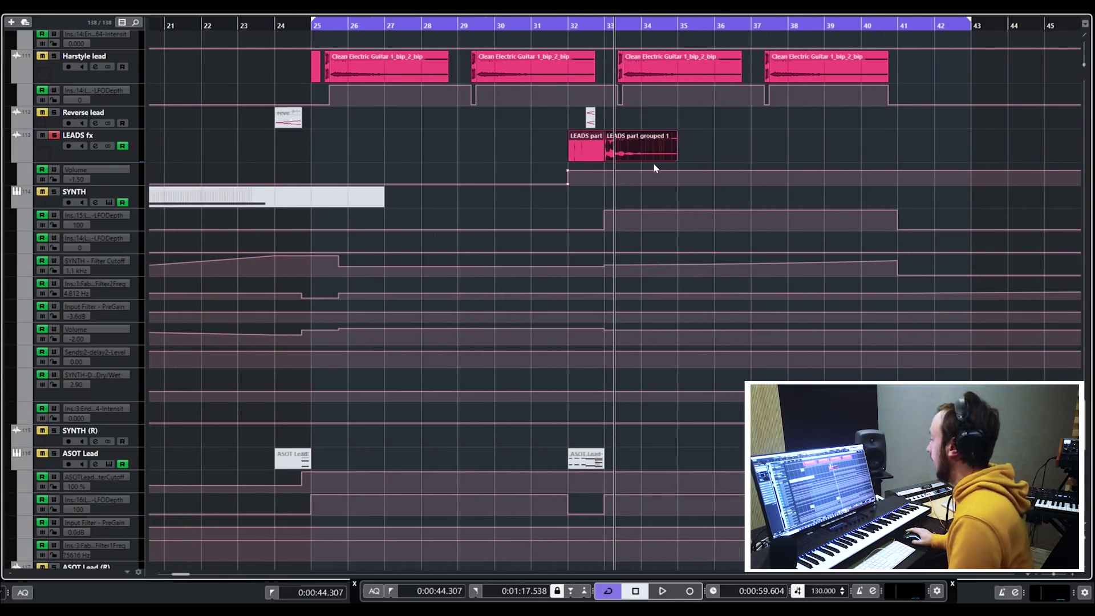
key("h")
key("h")
key("h")
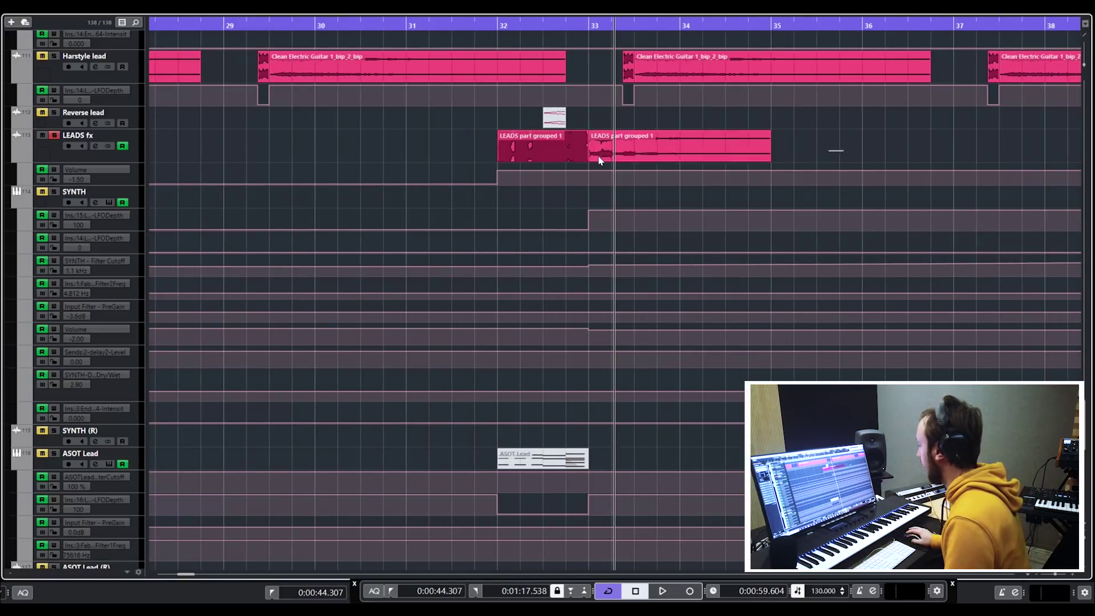
left_click_drag(594, 155, 593, 153)
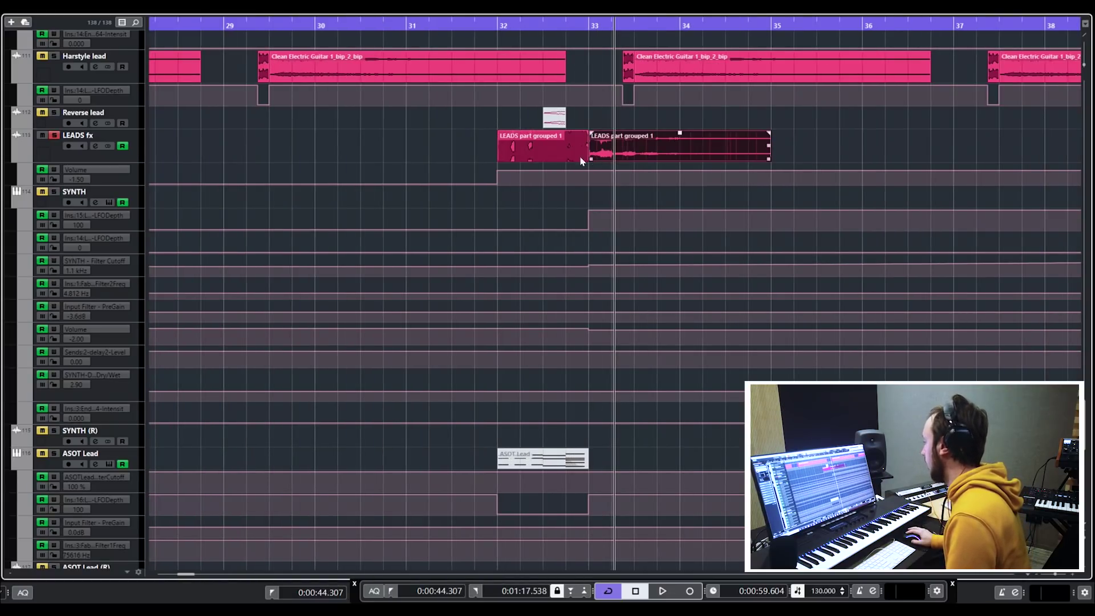
right_click(599, 134)
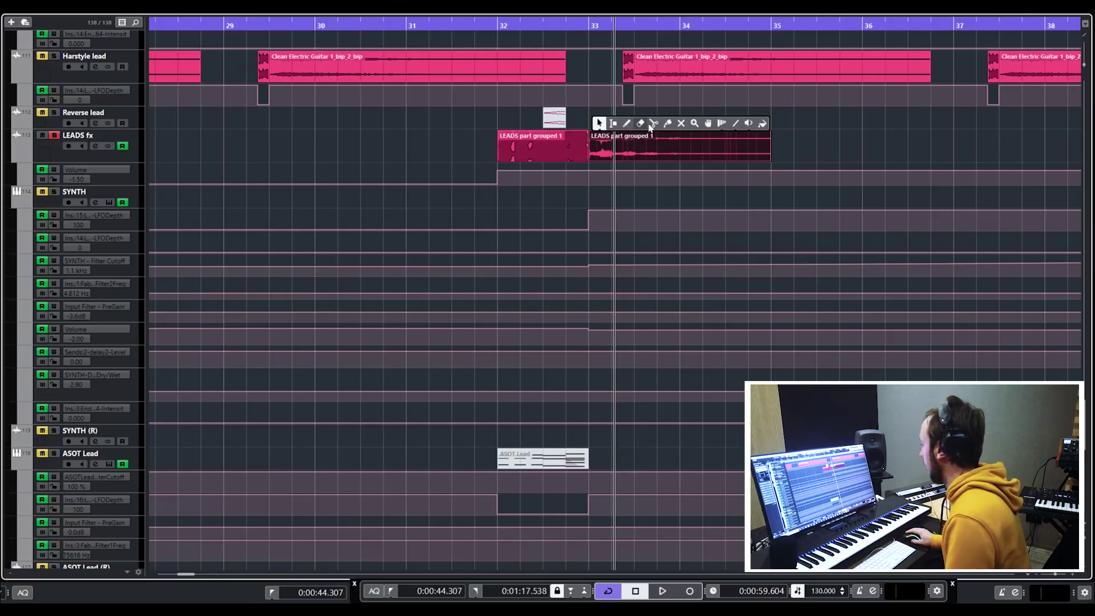
right_click(593, 149)
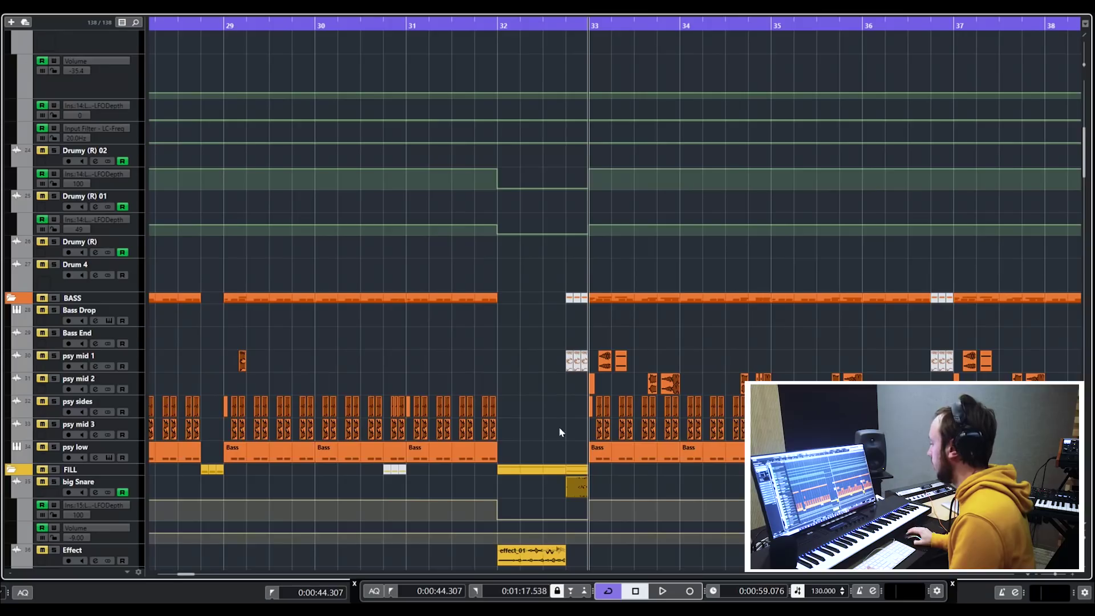
Step: Look through the bass, fill, vocal and lead tracks around bar 32, including the ASOT Lead, Chord and Anthem clips
scroll(565, 399, "down", 10)
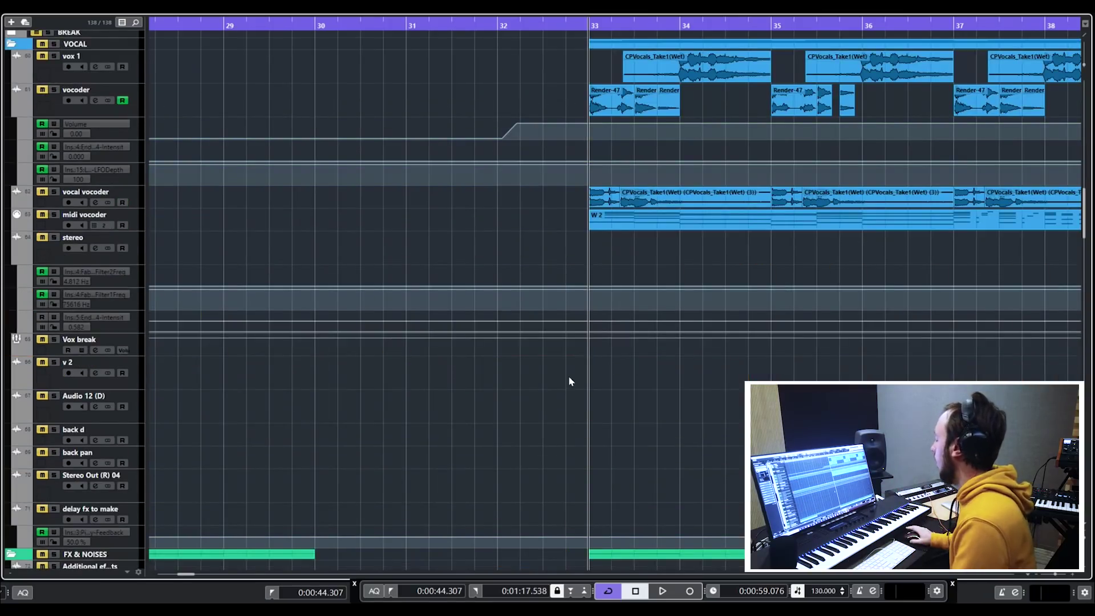
scroll(569, 381, "down", 20)
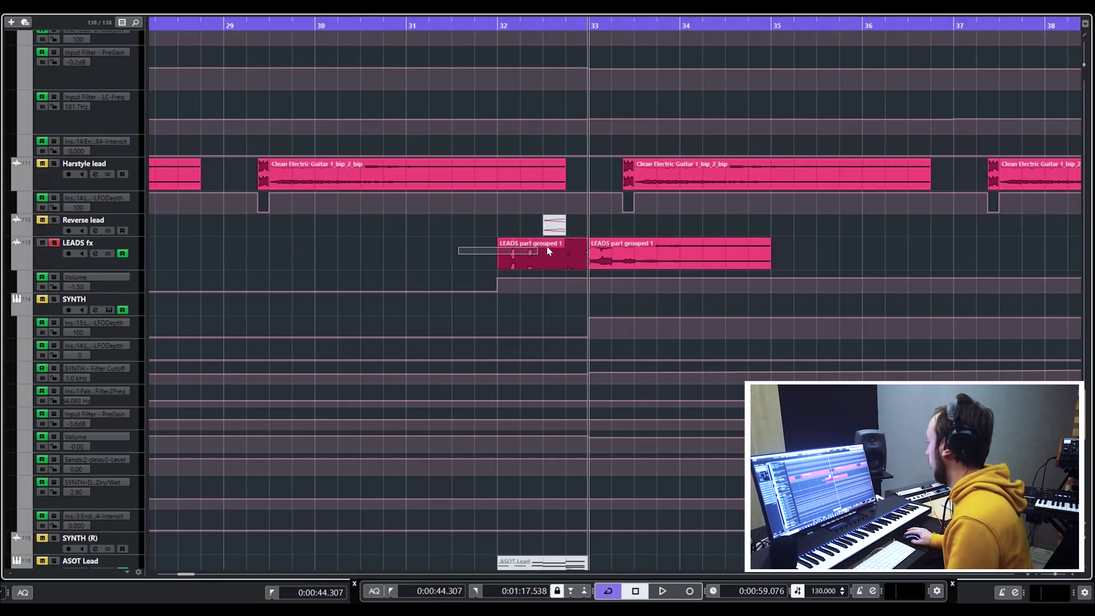
scroll(607, 251, "down", 5)
left_click_drag(614, 360, 521, 136)
scroll(522, 137, "down", 5)
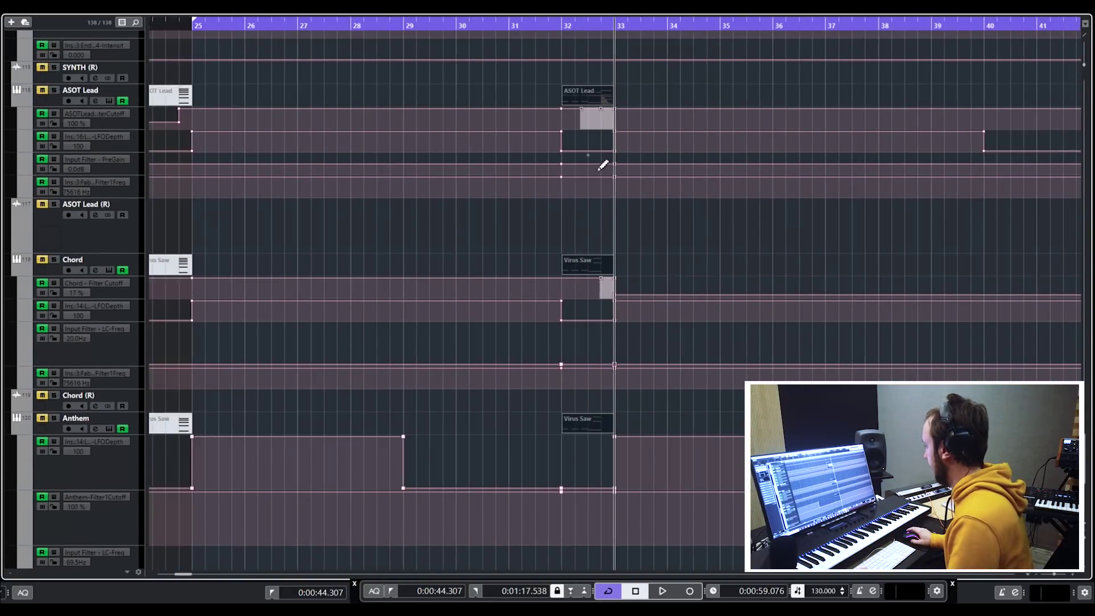
key("h")
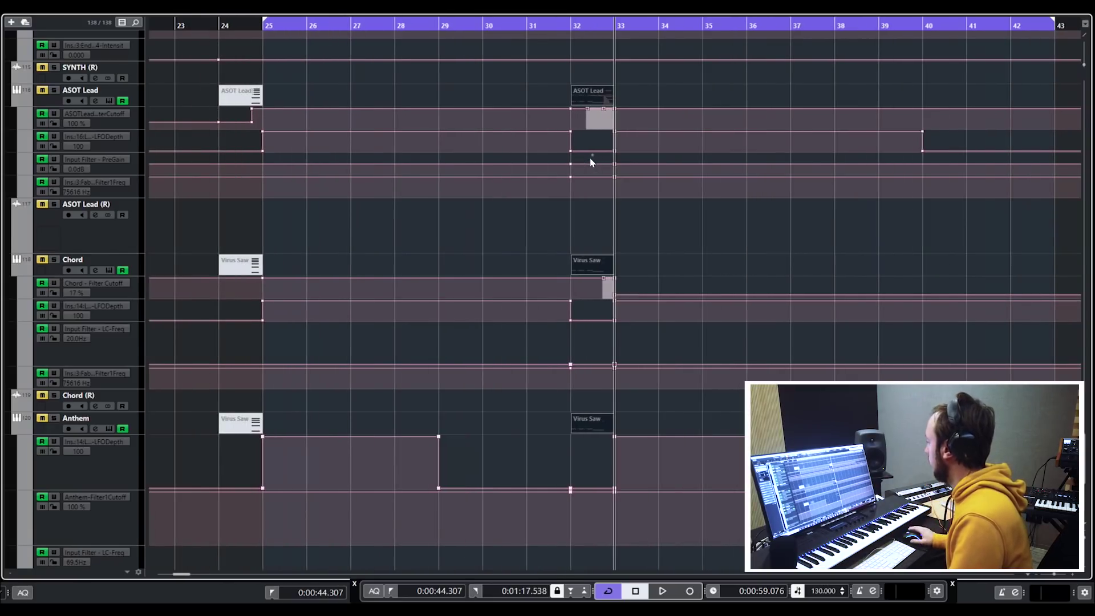
key("g")
scroll(591, 162, "up", 6)
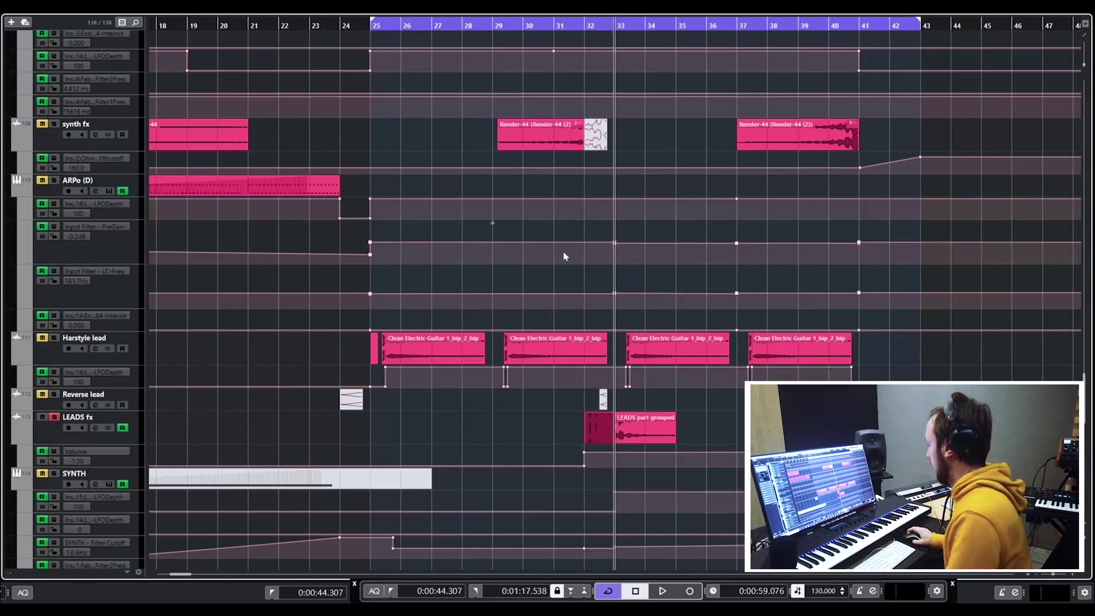
Step: Solo the Harstyle lead, play it from bar 25, and examine its LFOTool insert and EQ in the channel settings
left_click(369, 31)
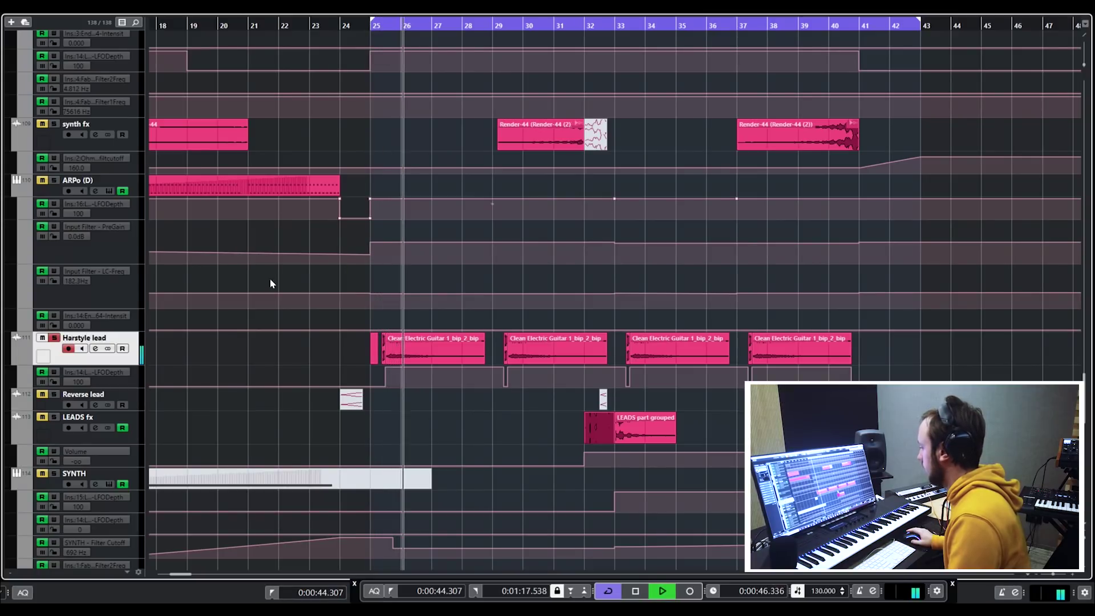
left_click(96, 349)
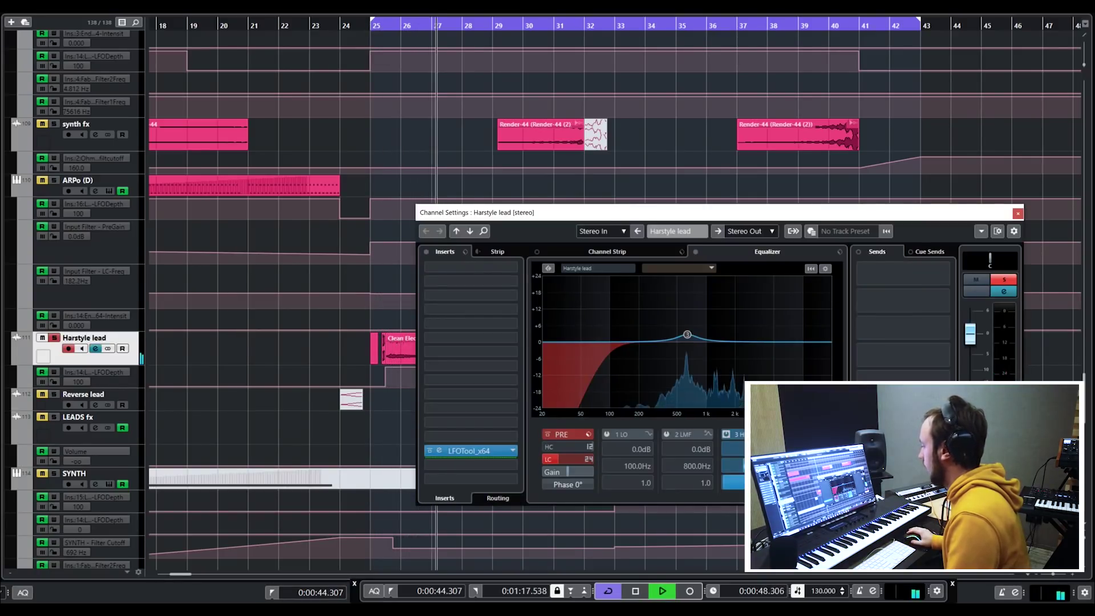
left_click(491, 452)
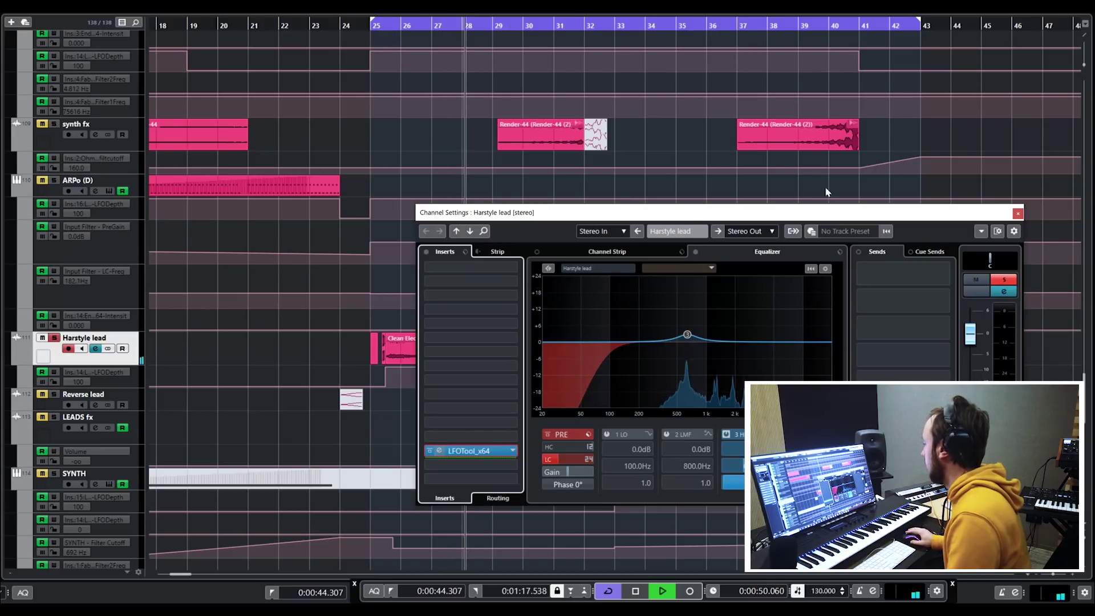
left_click(1017, 214)
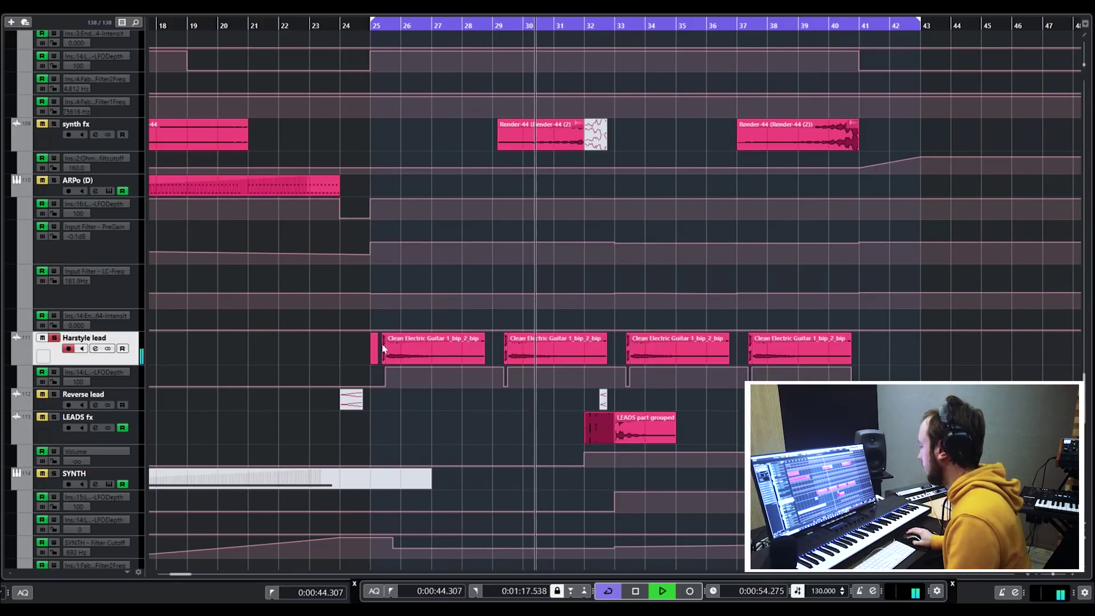
Step: Unsolo the Harstyle lead and play the full mix from bar 25 while looking over the lead, vocal and FX tracks
scroll(84, 275, "down", 3)
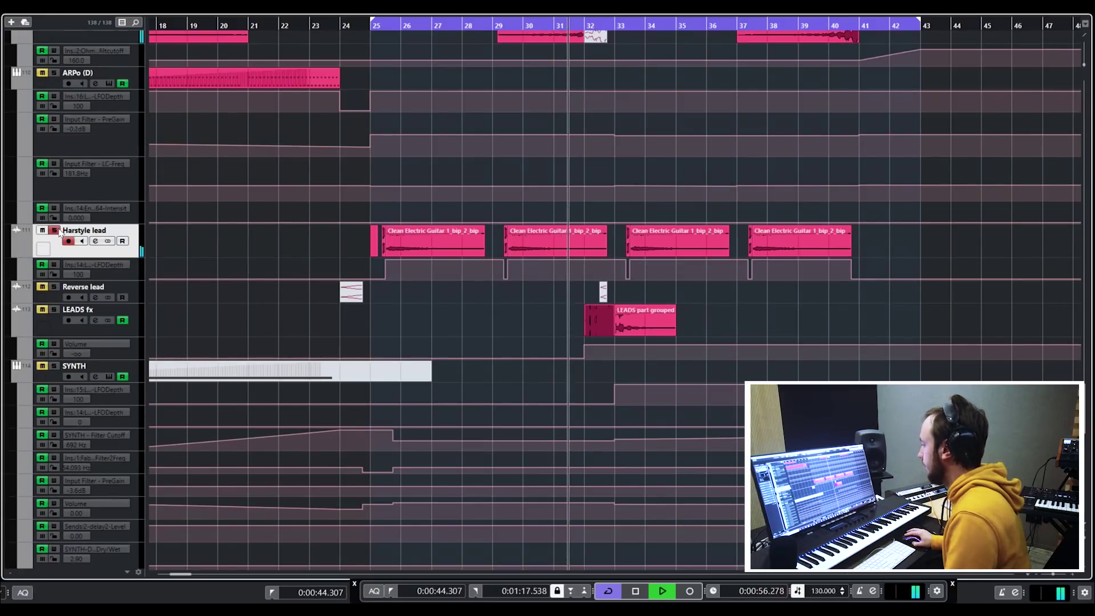
left_click(366, 27)
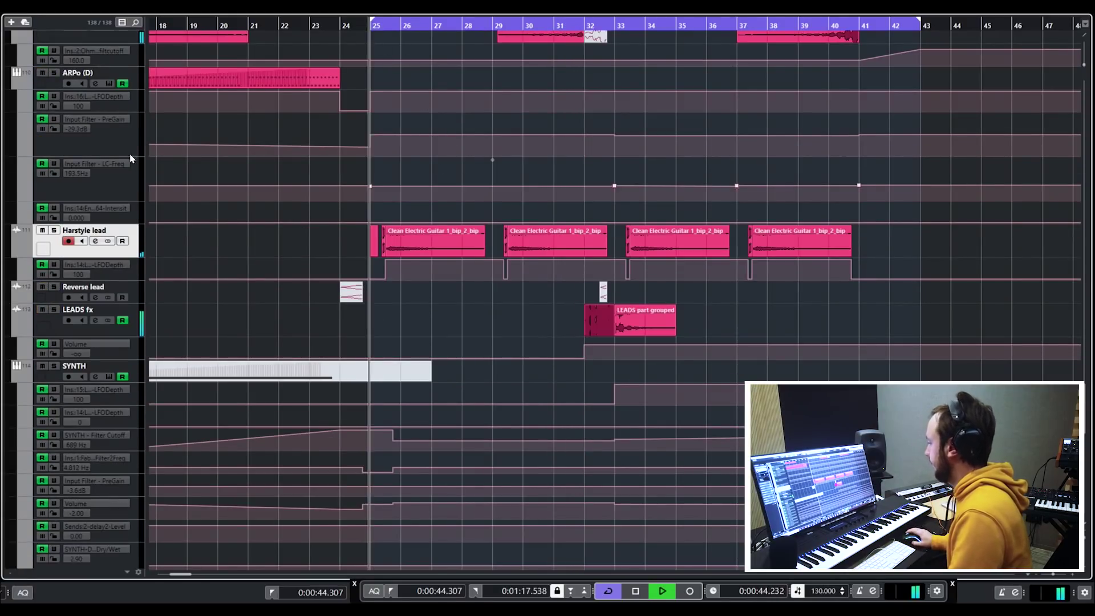
key("g")
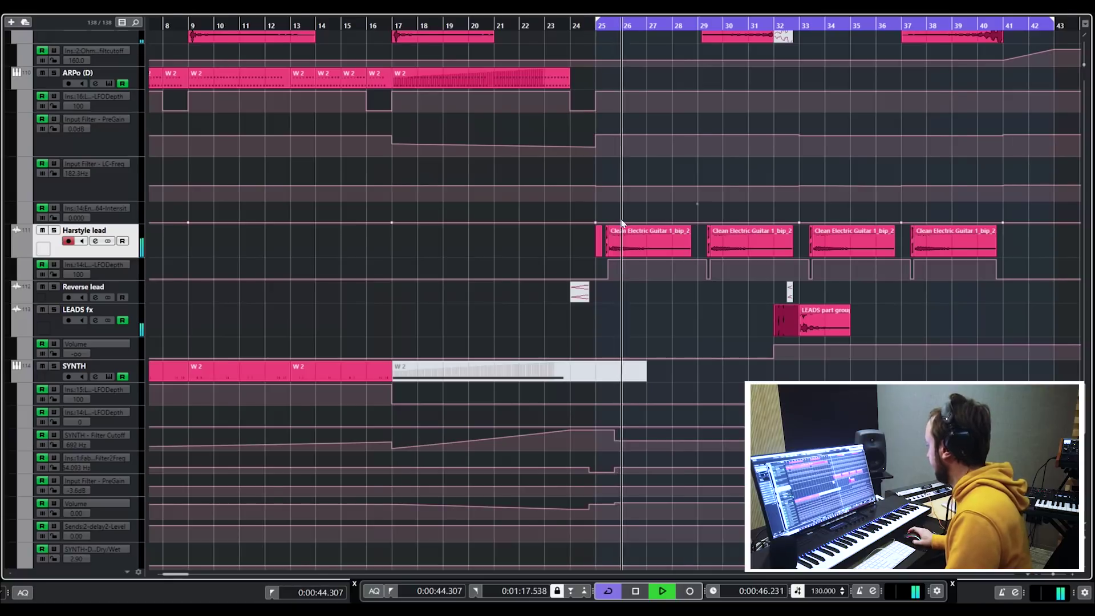
key("g")
scroll(576, 260, "down", 12)
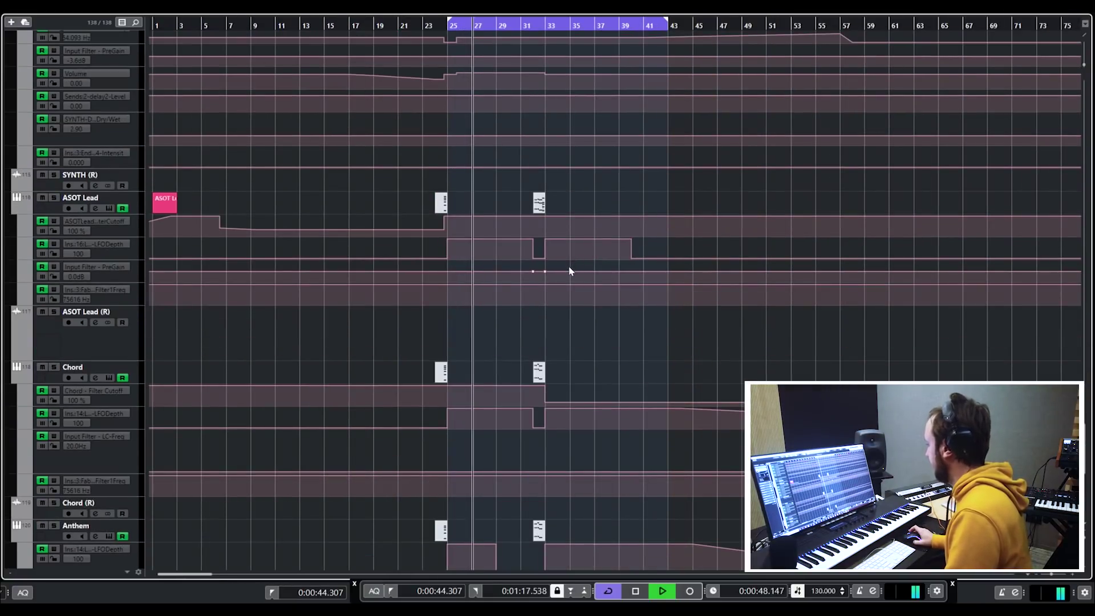
scroll(573, 265, "up", 15)
scroll(570, 265, "up", 10)
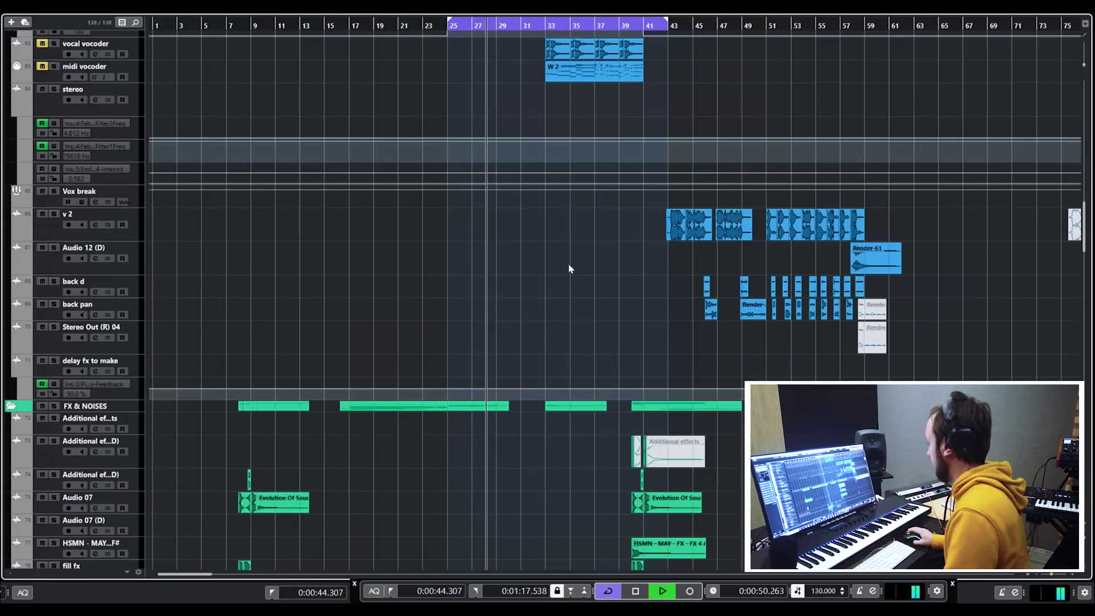
key("h")
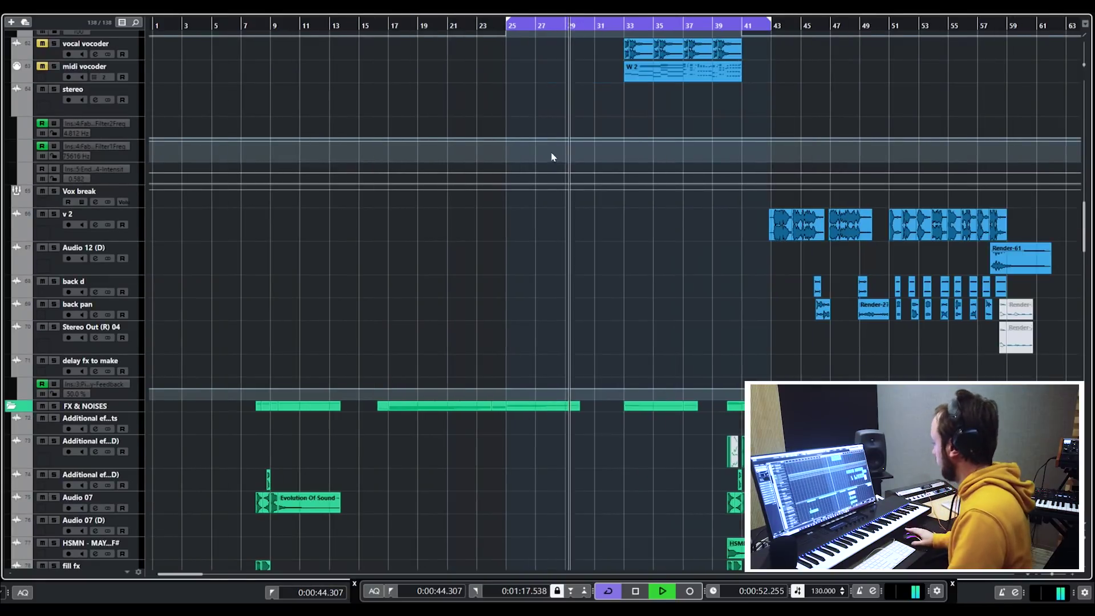
scroll(573, 163, "down", 6)
Step: Play the full mix from bar 33 while viewing the leads and synths, and stop playback around bar 37
left_click_drag(619, 20, 678, 36)
scroll(679, 194, "down", 10)
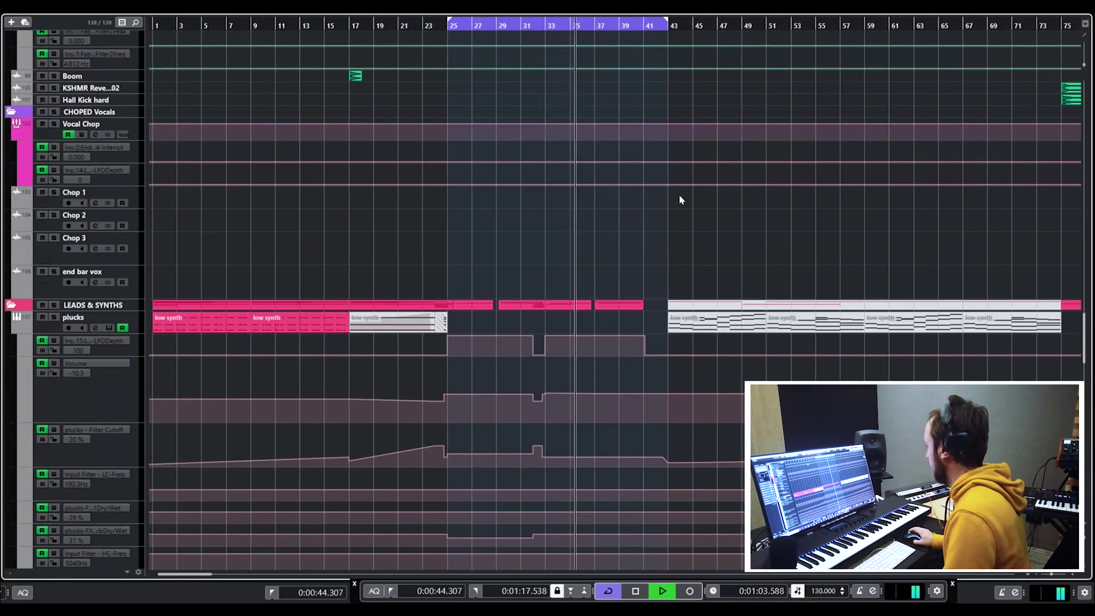
scroll(679, 199, "down", 8)
scroll(679, 196, "up", 1)
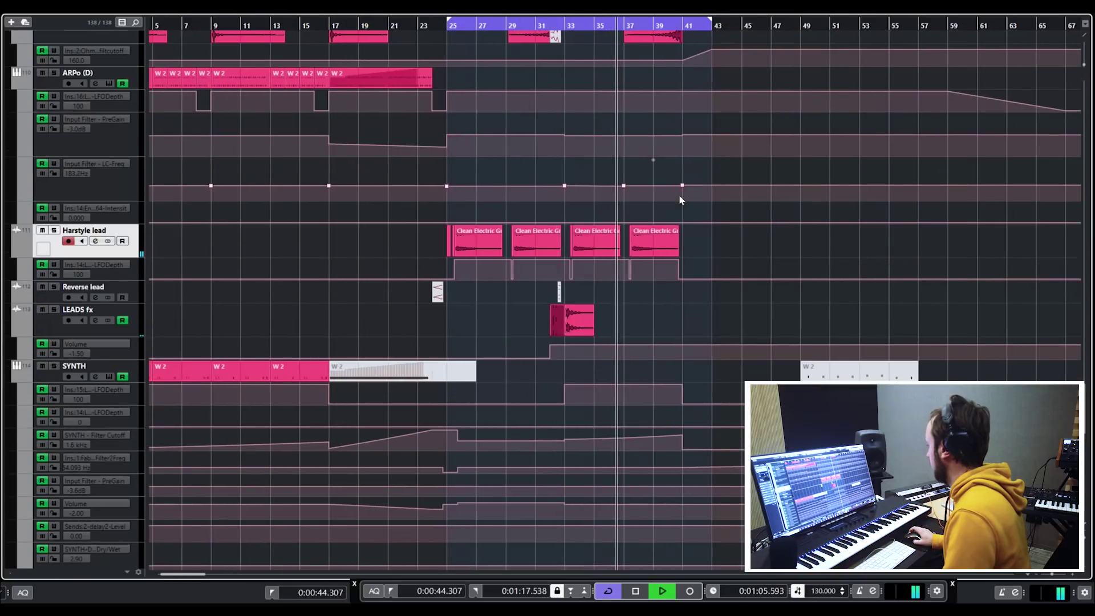
scroll(679, 195, "up", 2)
key("space")
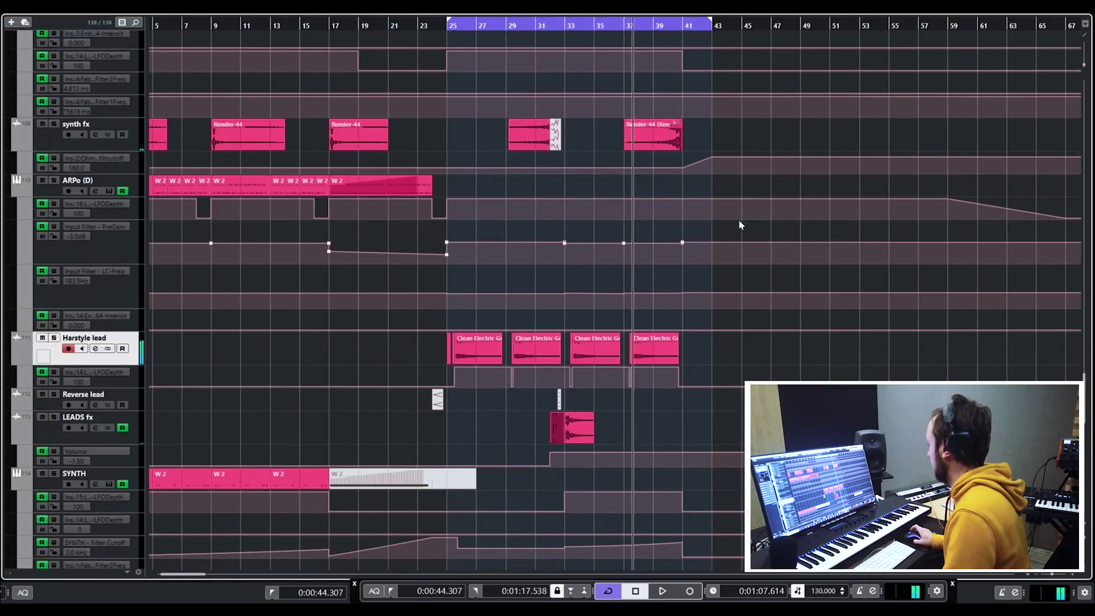
Step: Look over the extra drums, bass, fill and vocal tracks across the whole arrangement
scroll(730, 211, "up", 20)
scroll(730, 211, "down", 4)
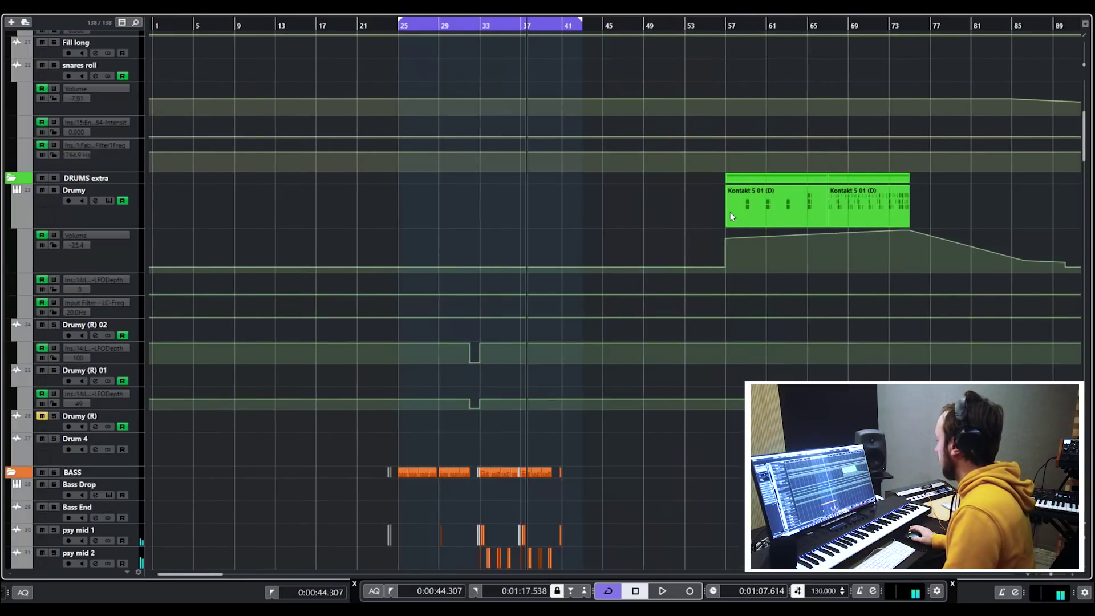
scroll(610, 200, "down", 12)
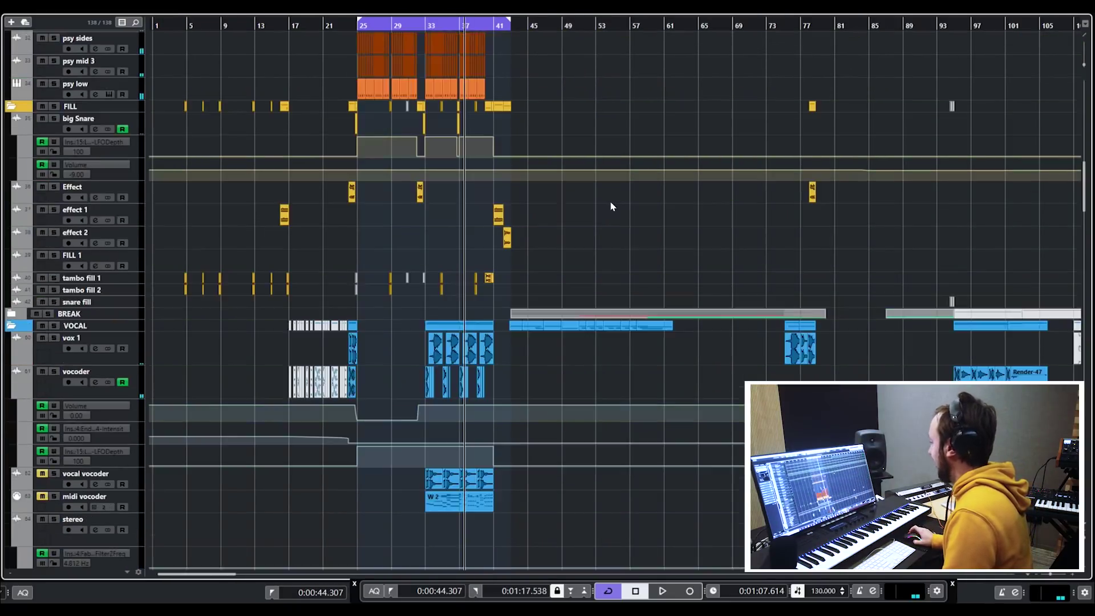
scroll(610, 201, "up", 2)
scroll(487, 235, "up", 2)
scroll(488, 235, "down", 5)
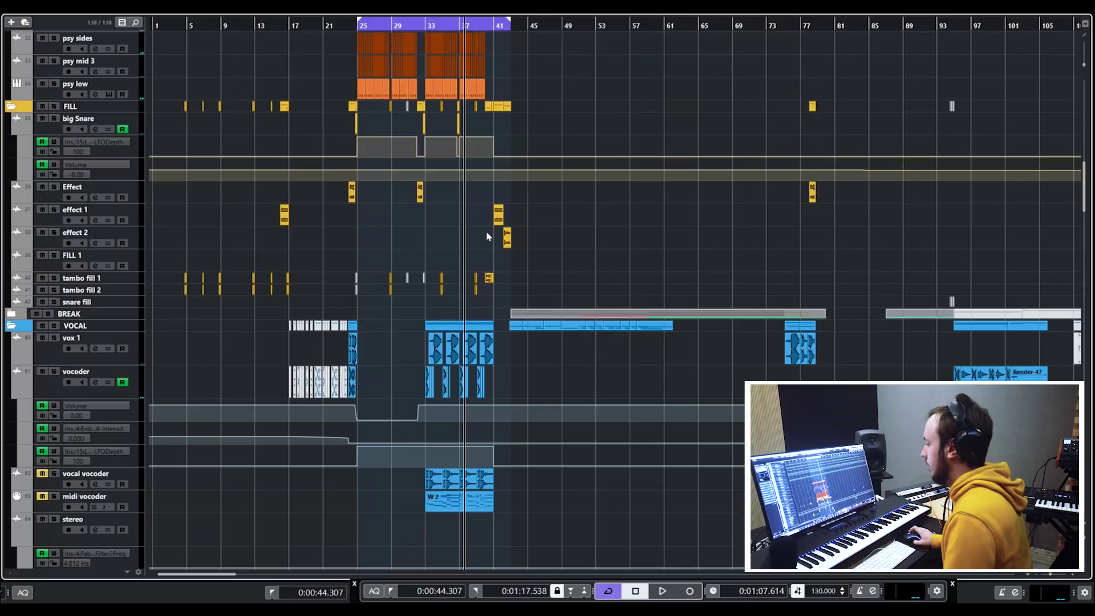
Step: Expand the BREAK folder and set the loop range from bar 43 to bar 79
left_click(12, 313)
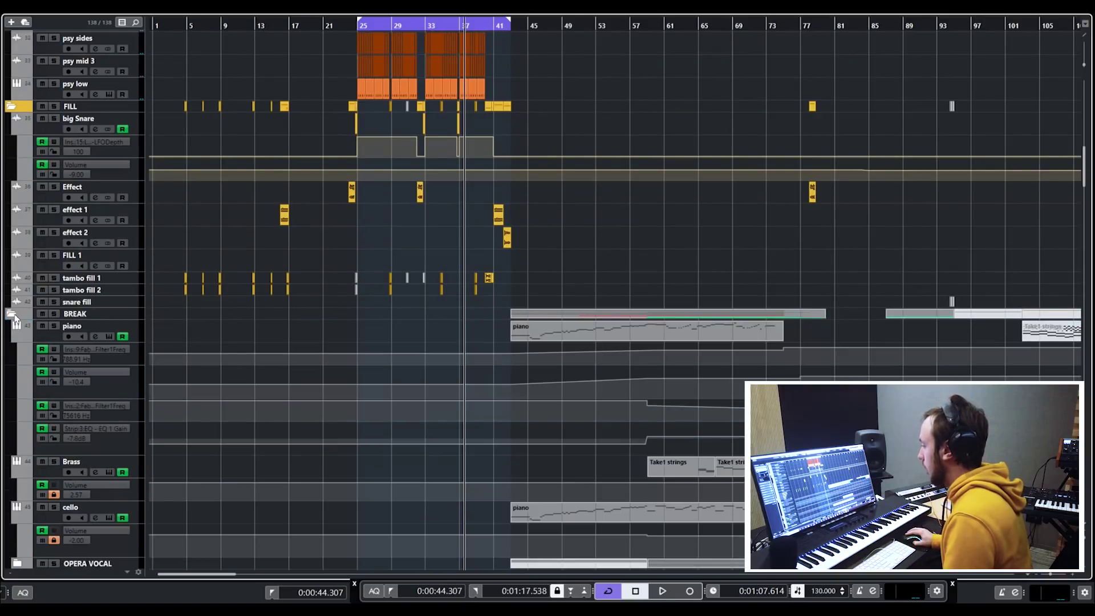
left_click_drag(519, 25, 739, 26)
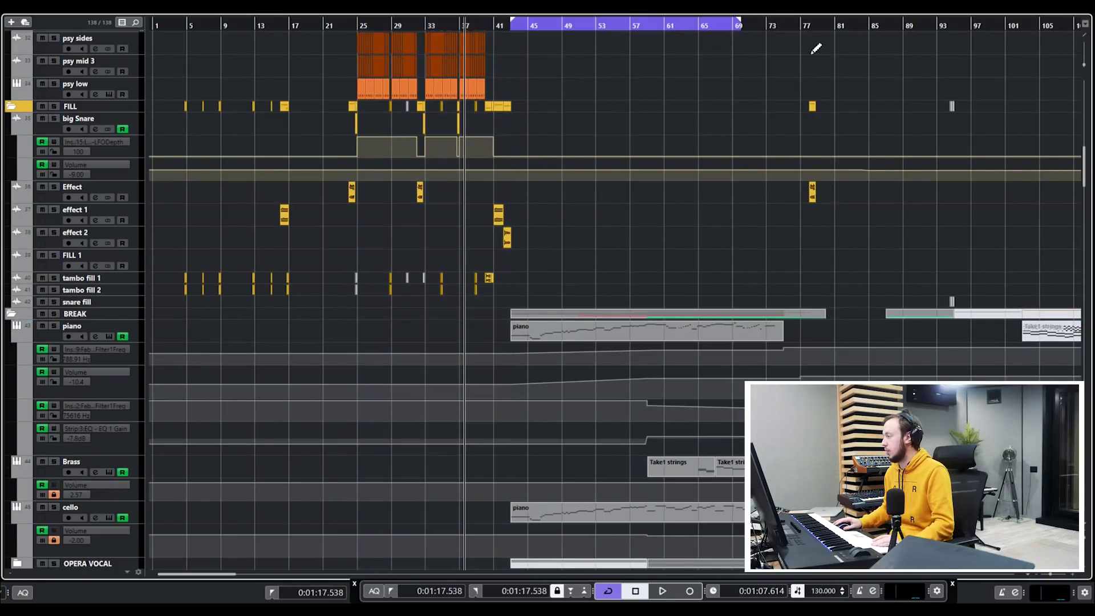
scroll(963, 226, "up", 4)
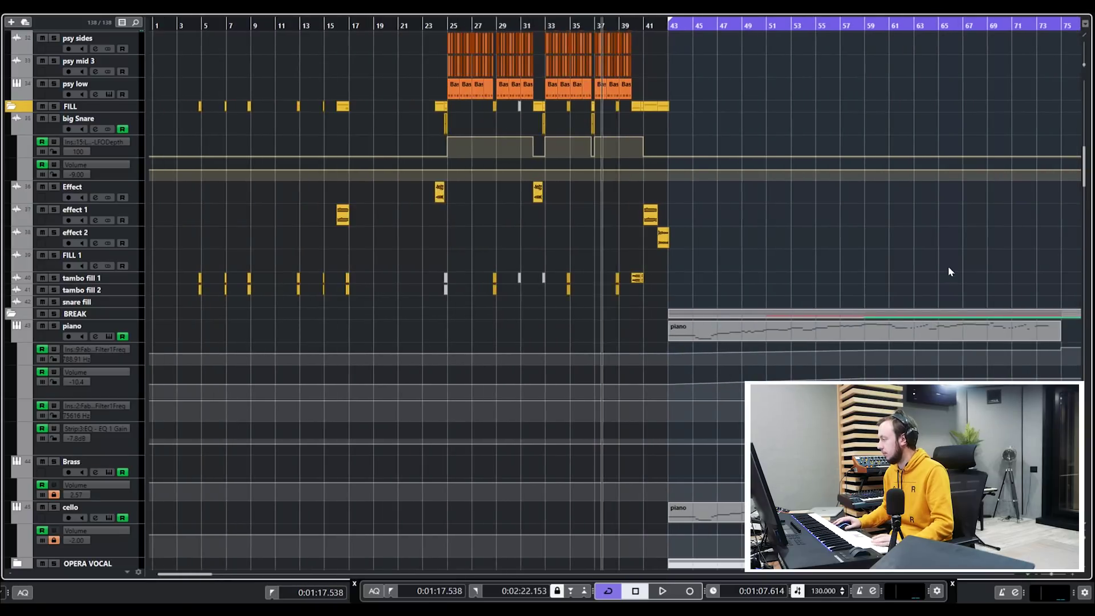
left_click_drag(1080, 253, 949, 247)
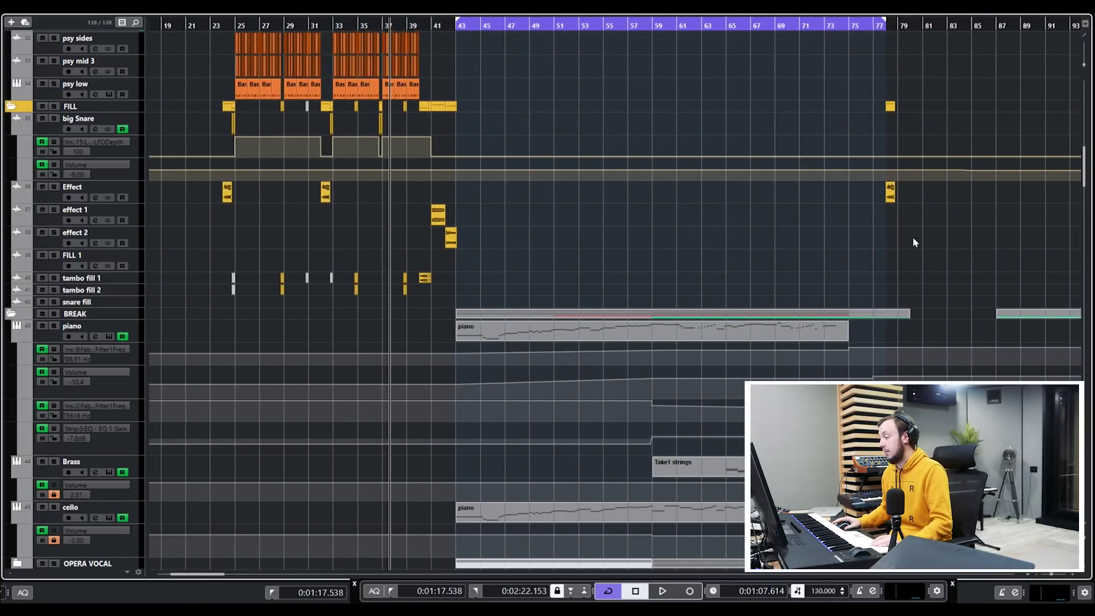
scroll(786, 246, "down", 5)
scroll(785, 245, "down", 10)
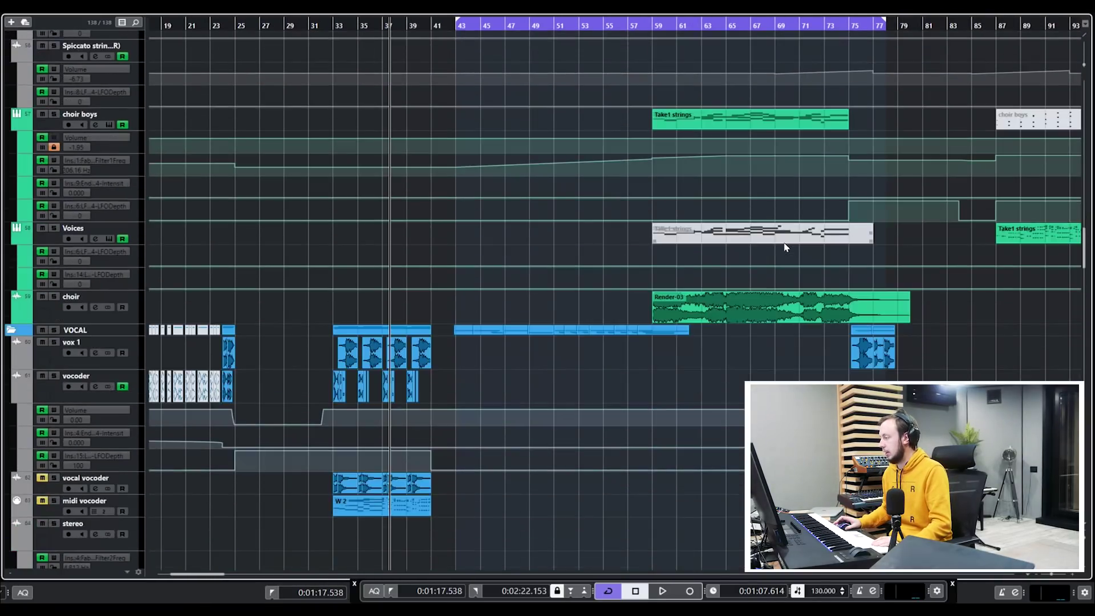
scroll(792, 248, "up", 15)
left_click_drag(884, 23, 909, 27)
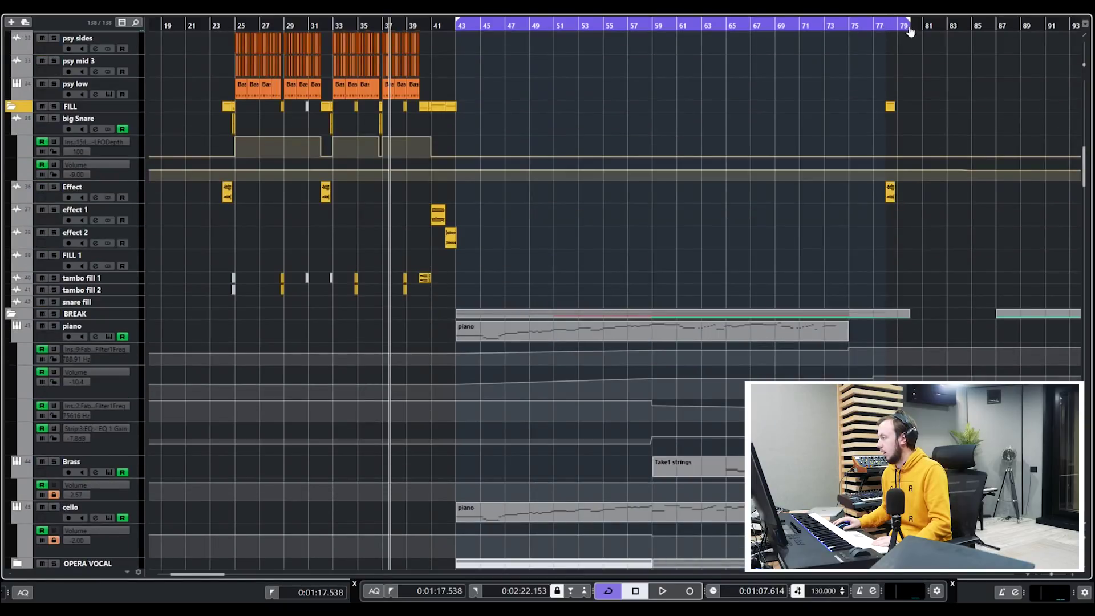
Step: Place the playhead at bar 43, solo the piano track, and inspect its White Baby Grand instrument in Kontakt
scroll(729, 237, "down", 12)
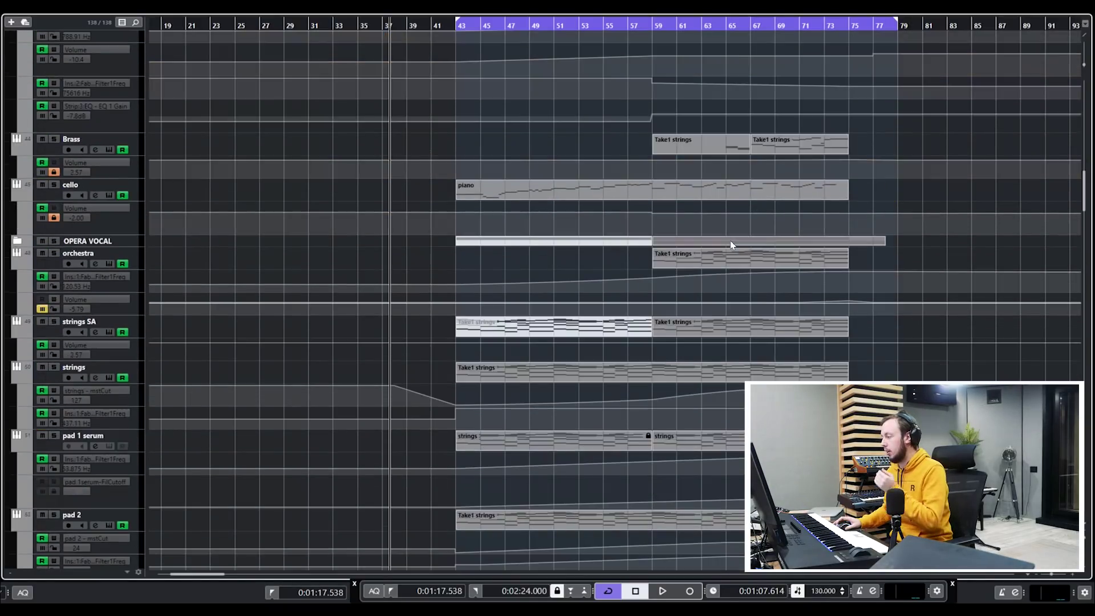
scroll(732, 246, "up", 4)
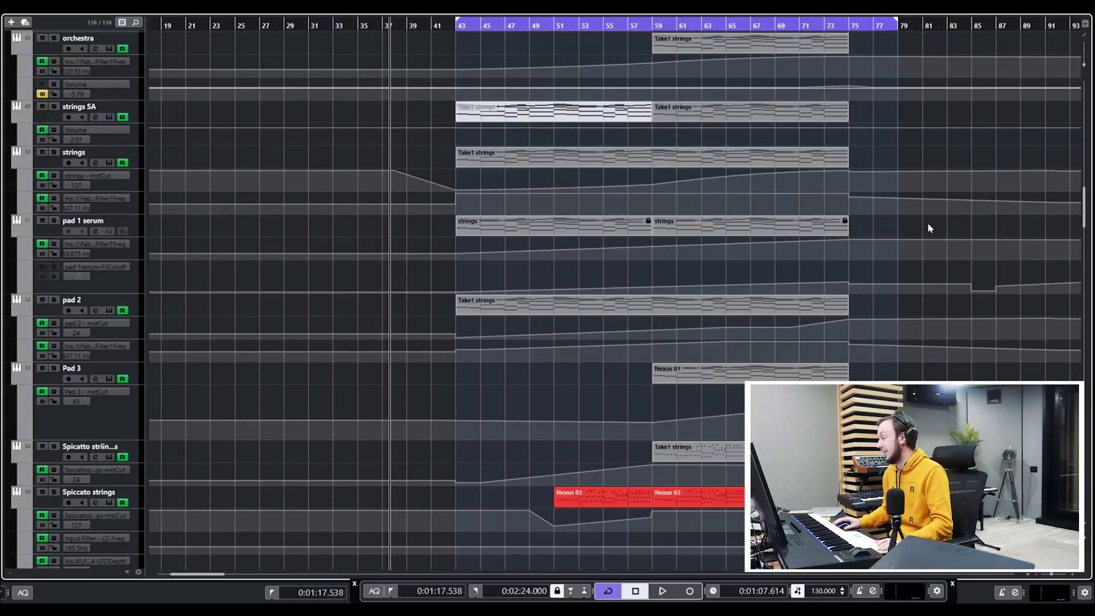
scroll(929, 228, "right", 4)
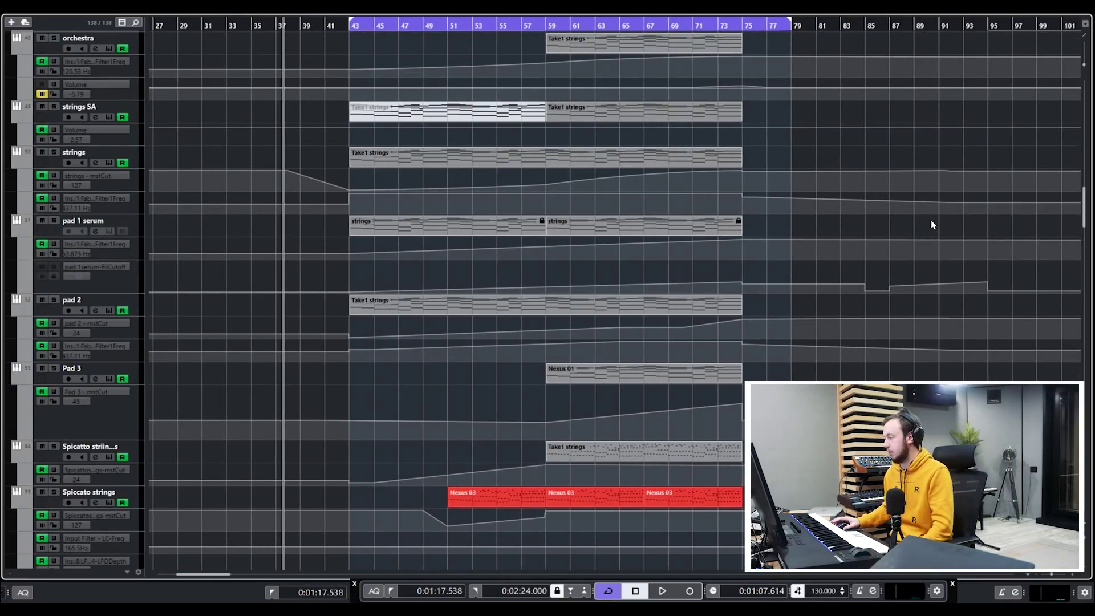
scroll(764, 236, "up", 10)
scroll(764, 231, "down", 3)
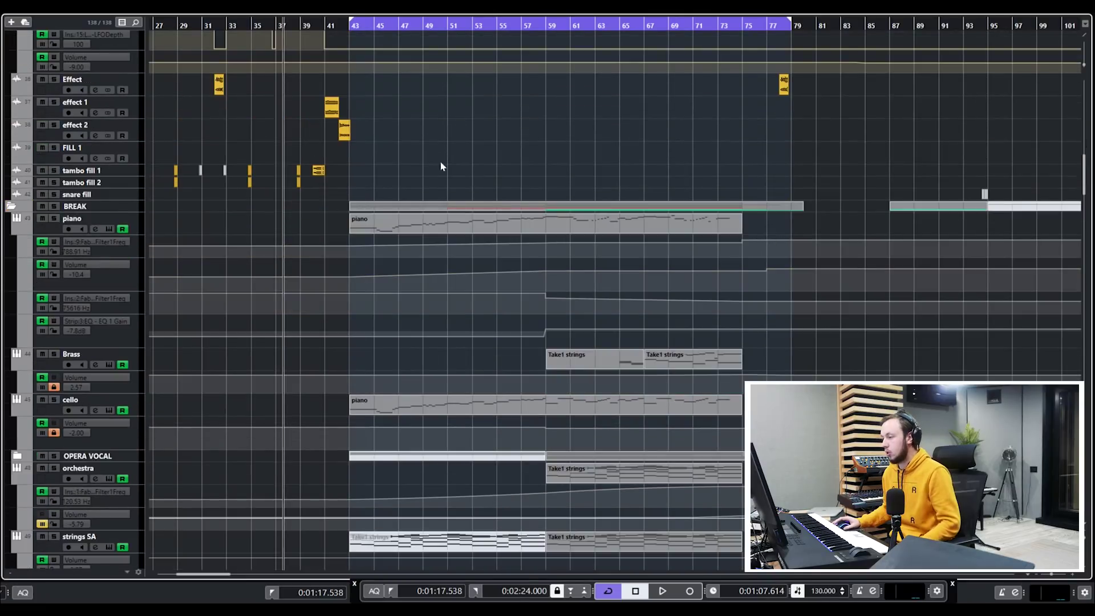
left_click(354, 26)
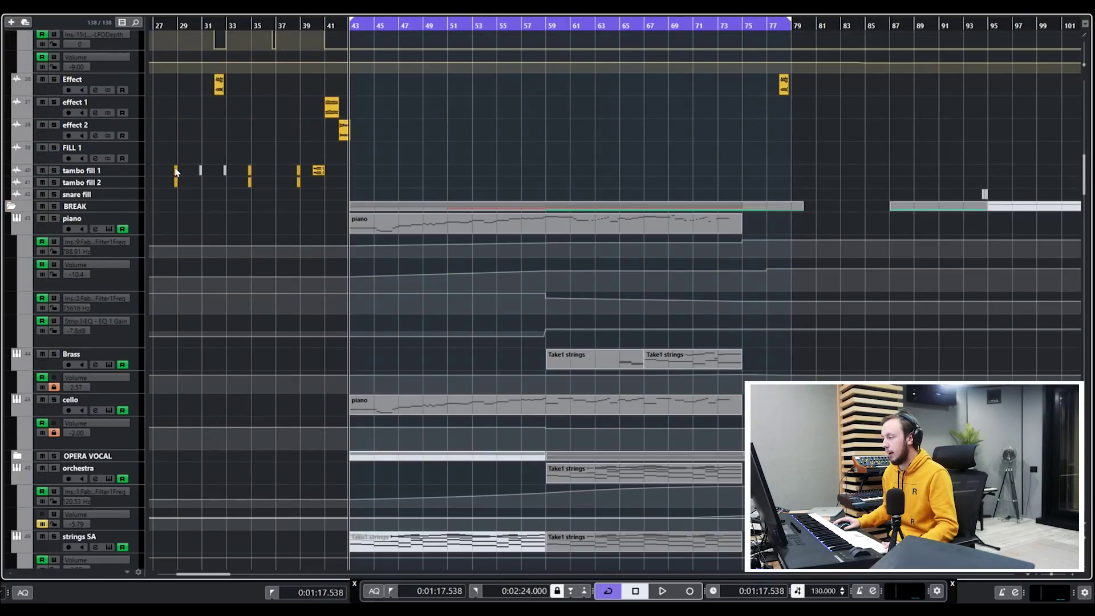
left_click(54, 219)
left_click(57, 232)
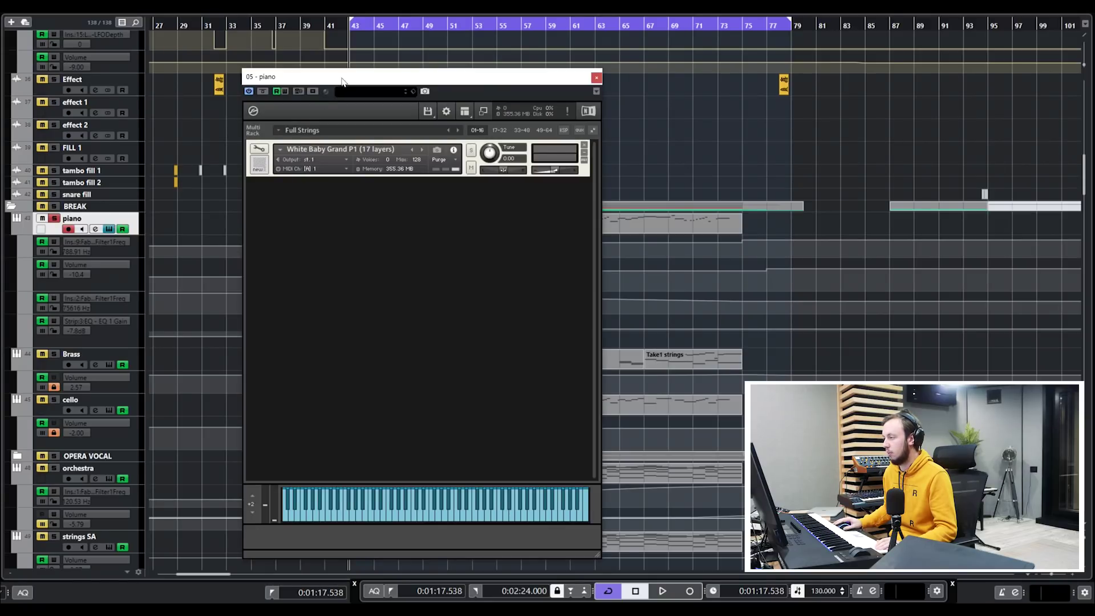
left_click_drag(342, 80, 416, 84)
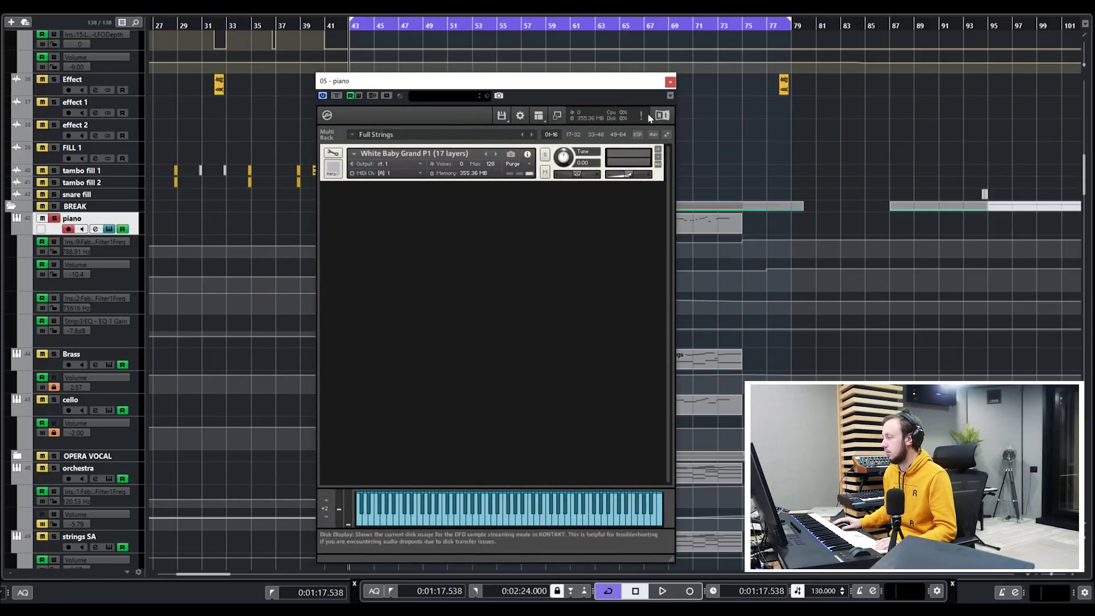
left_click(670, 81)
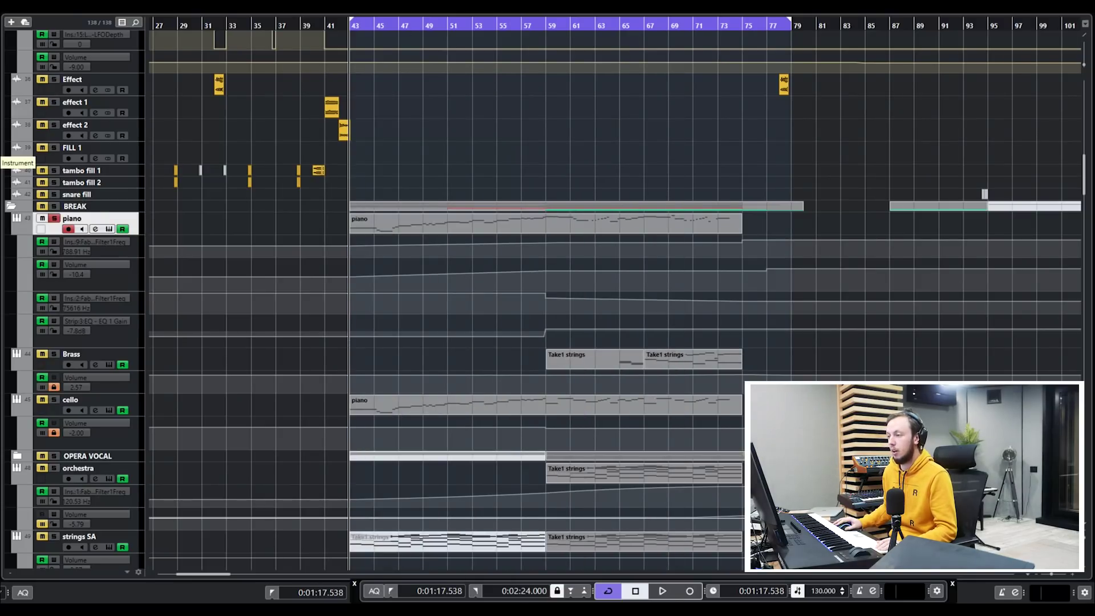
Step: Play the soloed piano from bar 43, stop, and look over the break's string, pad and vocal tracks
key("space")
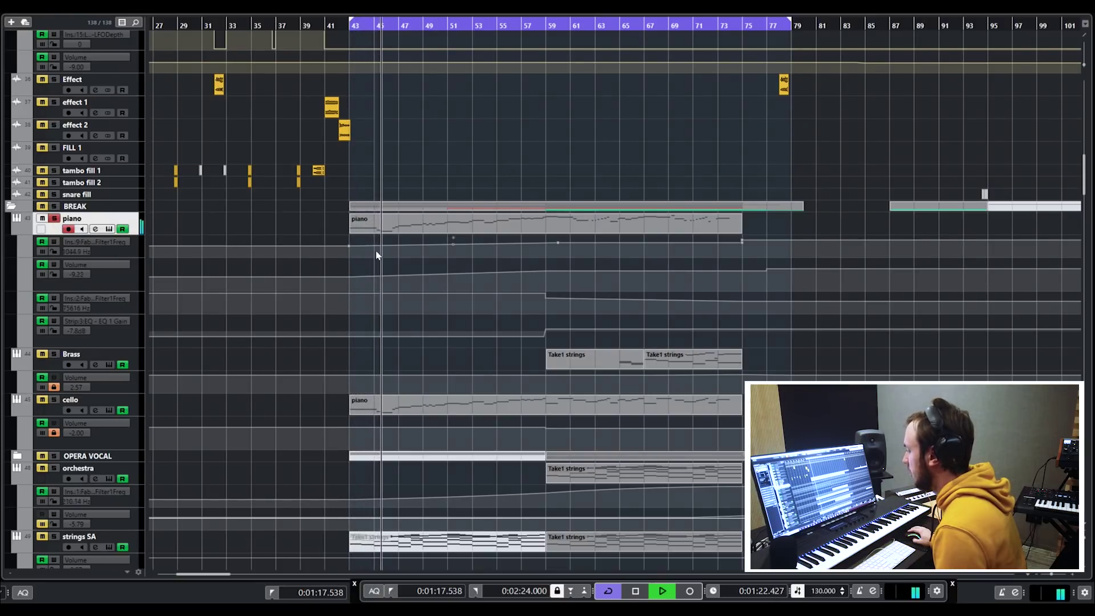
key("space")
scroll(485, 268, "down", 5)
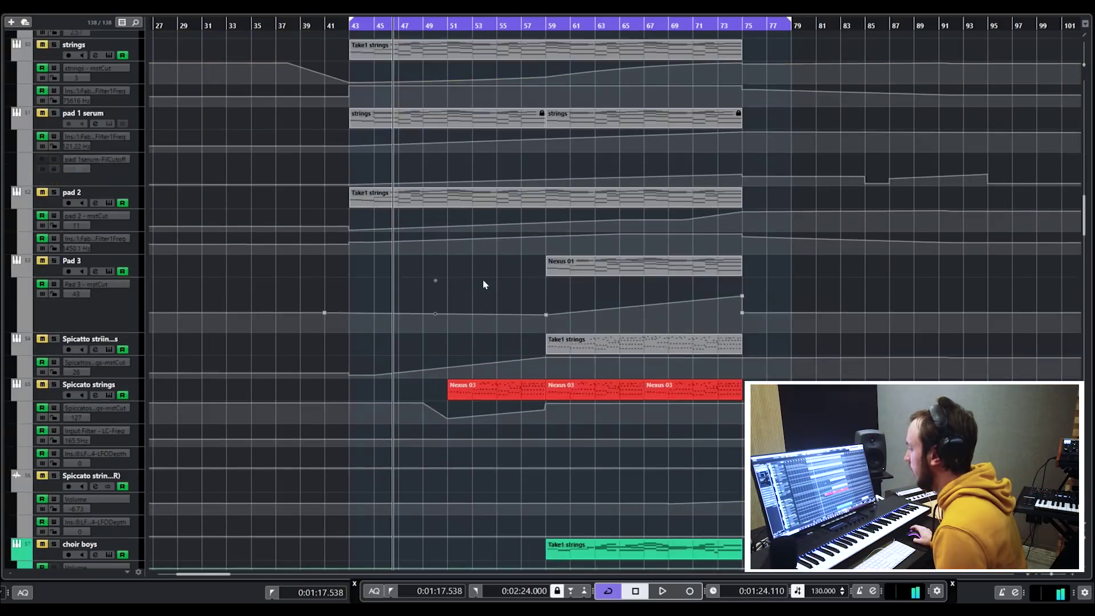
scroll(482, 278, "down", 6)
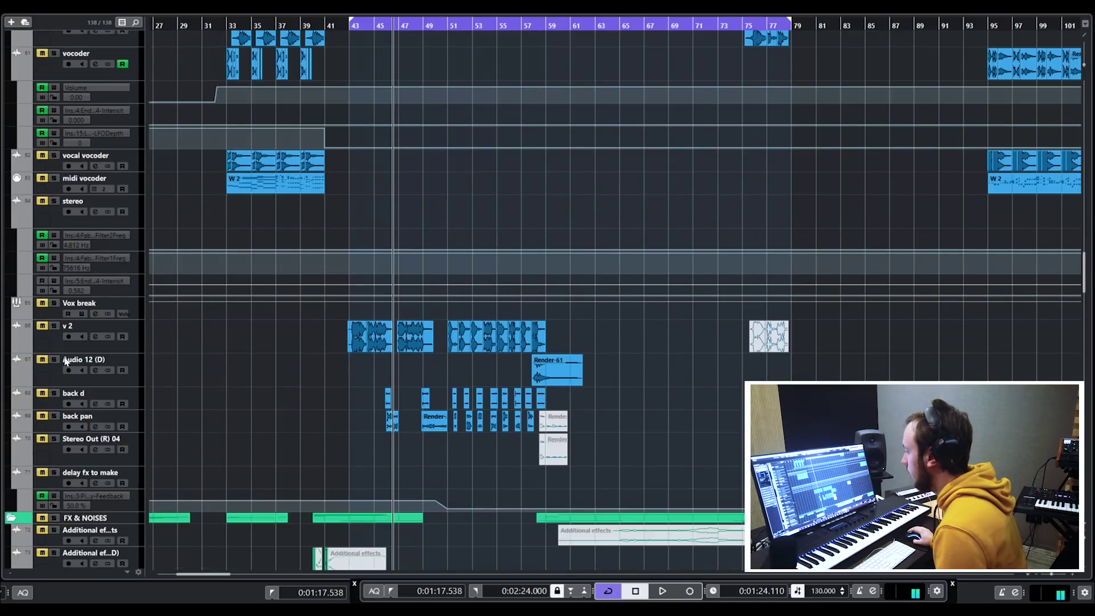
scroll(521, 364, "up", 10)
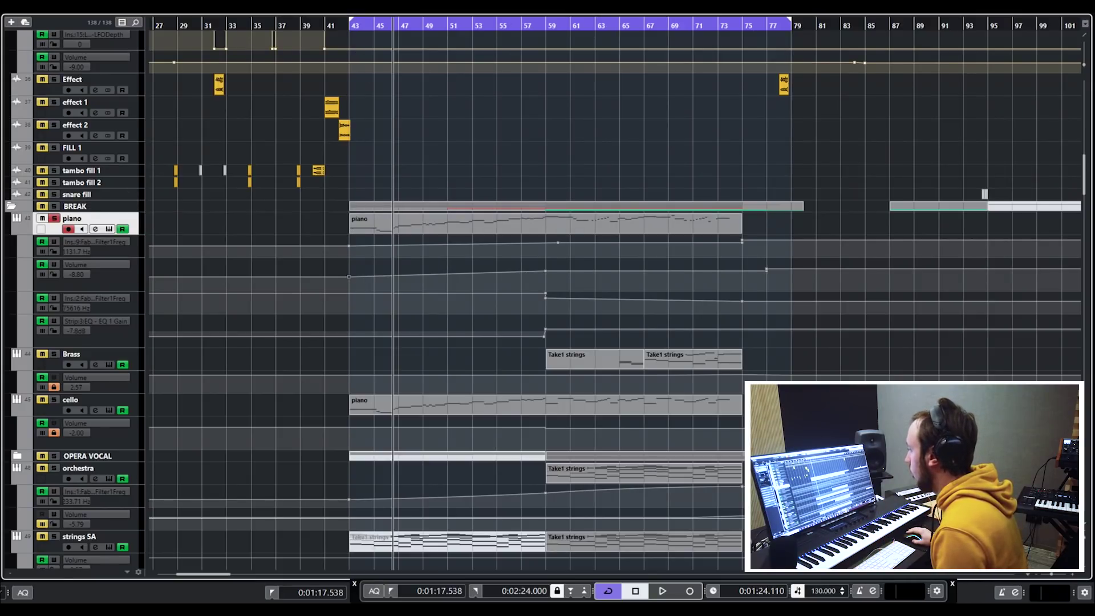
Step: Open the piano's channel settings and examine its inserts and EQ curve at different song positions, ending at bar 52
key("e")
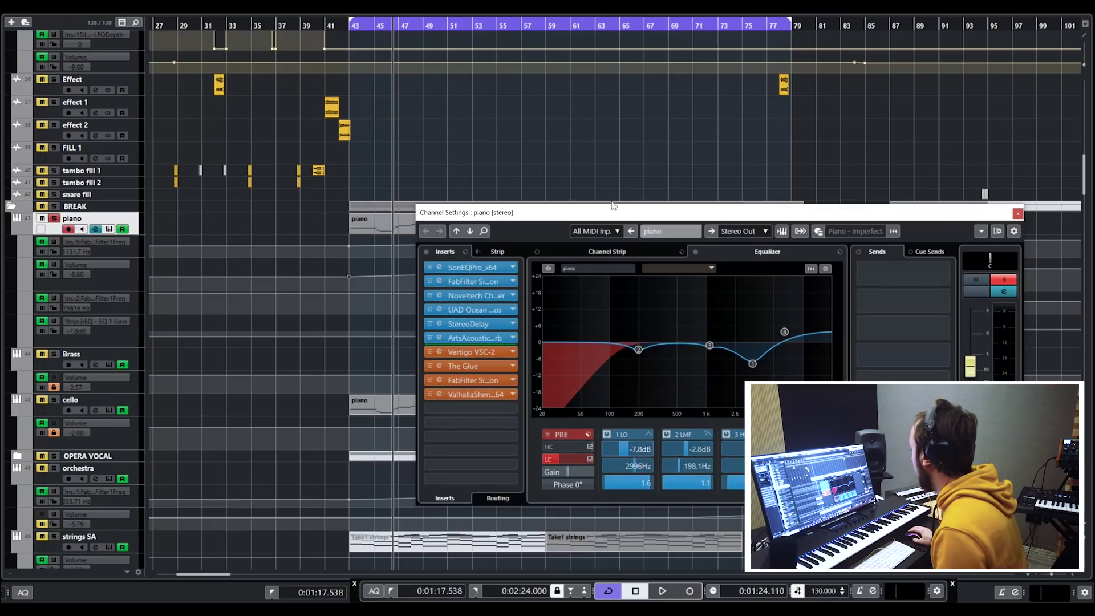
left_click_drag(579, 206, 447, 307)
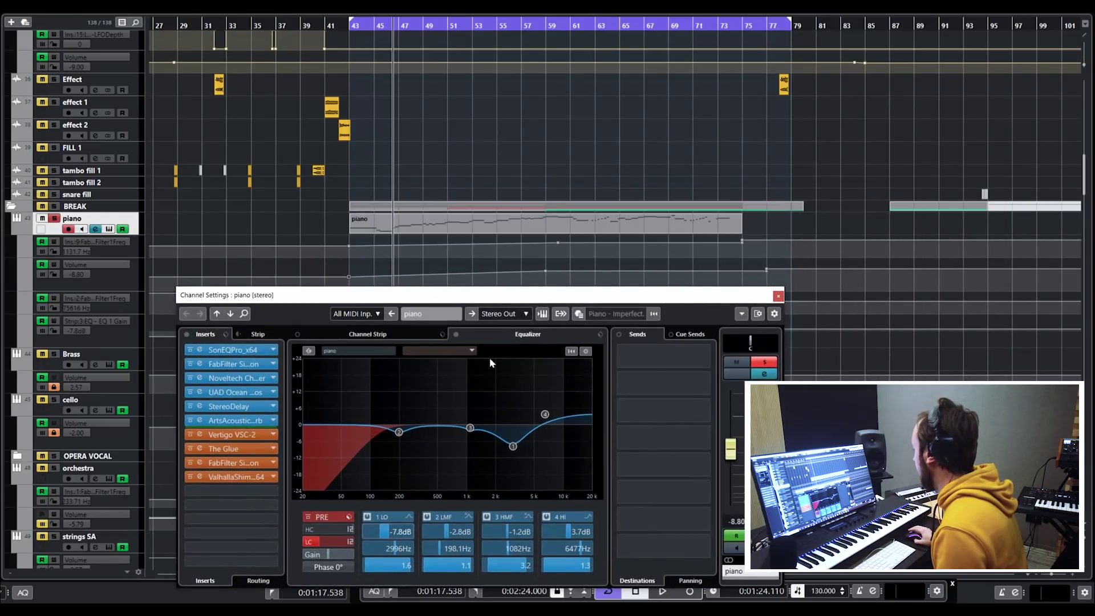
left_click(581, 29)
left_click(459, 29)
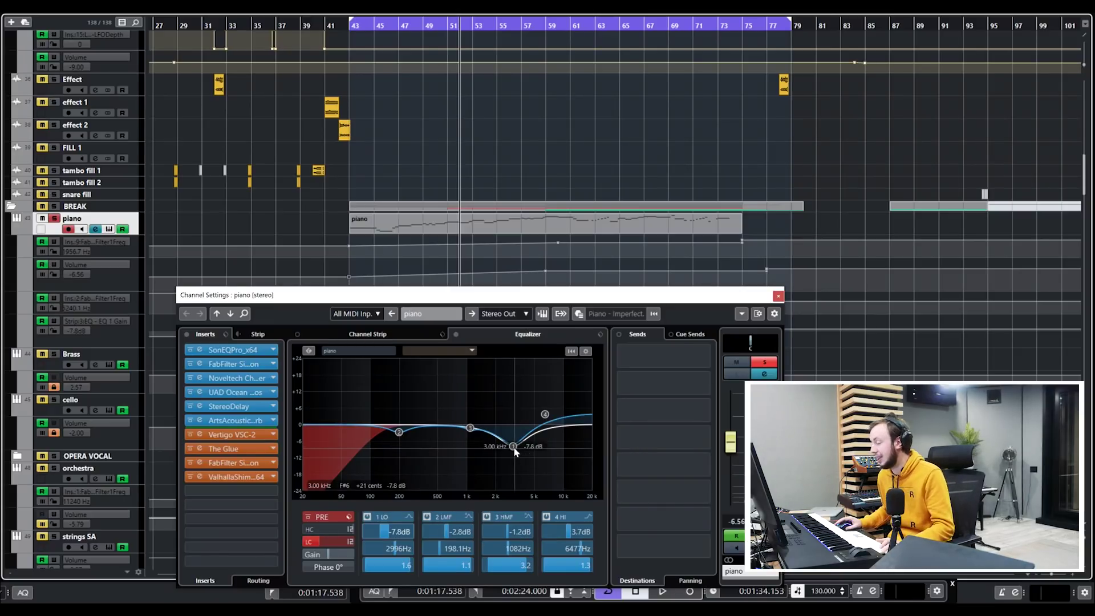
Step: Solo the v 2 vocal together with the piano and start playback from bar 43
scroll(466, 219, "down", 10)
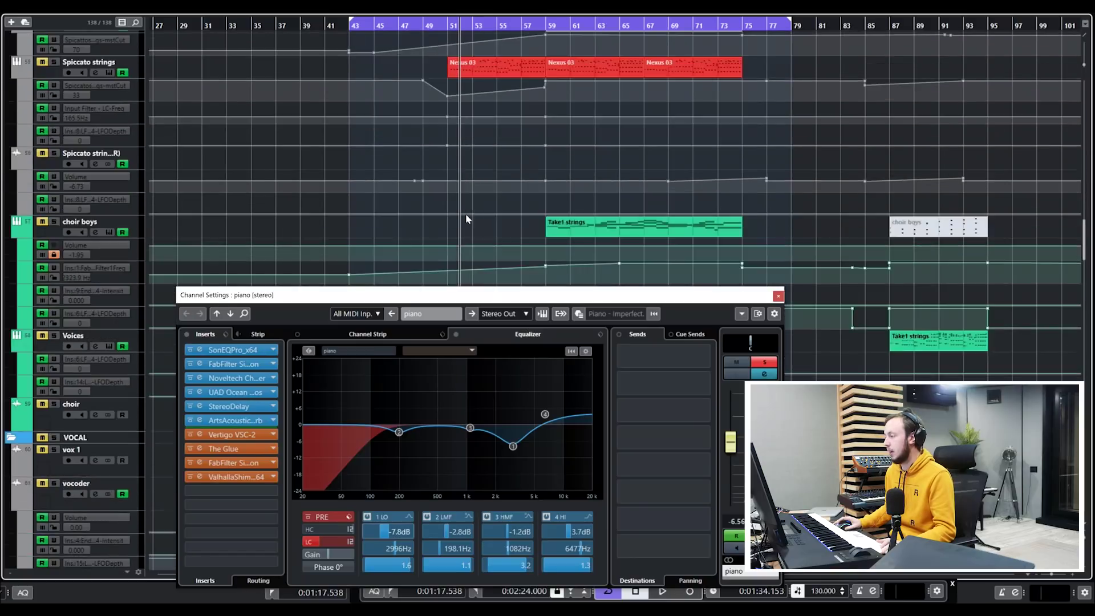
scroll(466, 217, "down", 8)
left_click(42, 211)
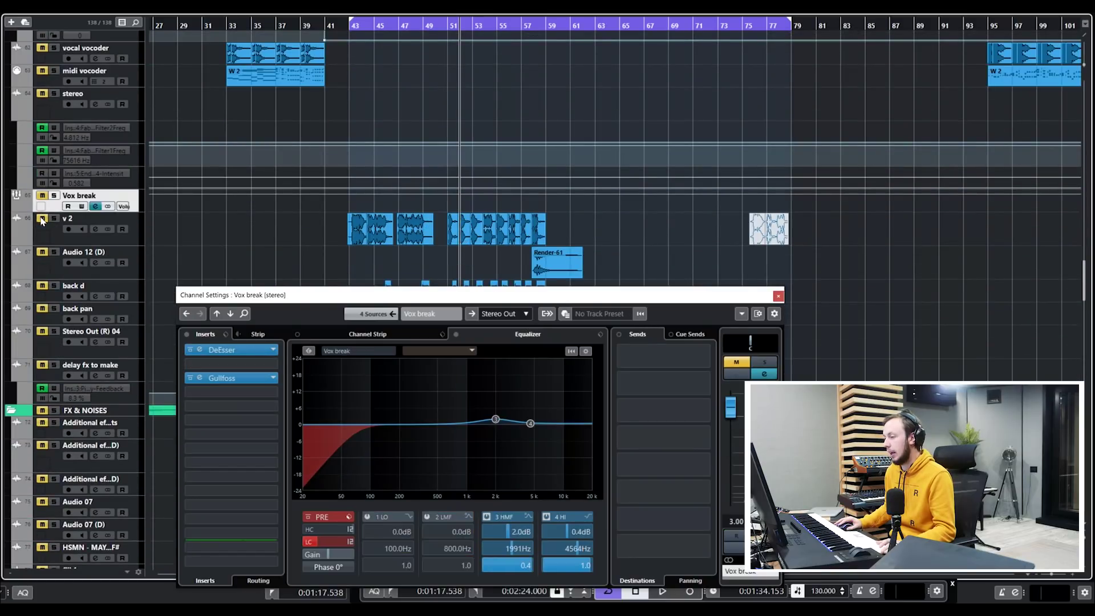
left_click(352, 27)
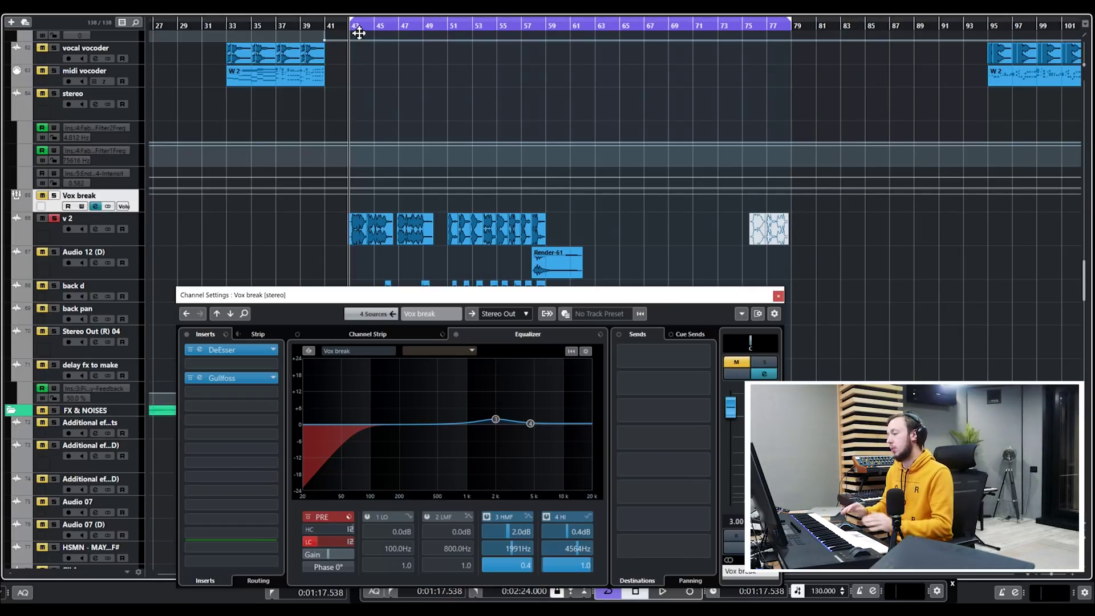
key("space")
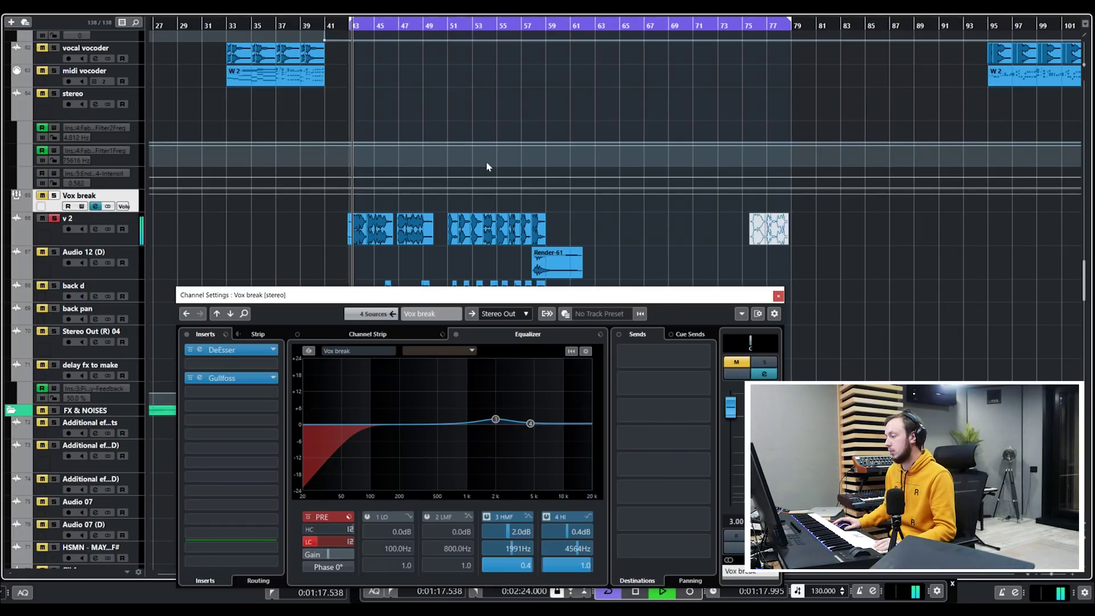
Step: Look over the strings, pads and drums while the piano and vocal play, and close the Vox break channel settings
scroll(489, 166, "up", 5)
scroll(489, 165, "up", 6)
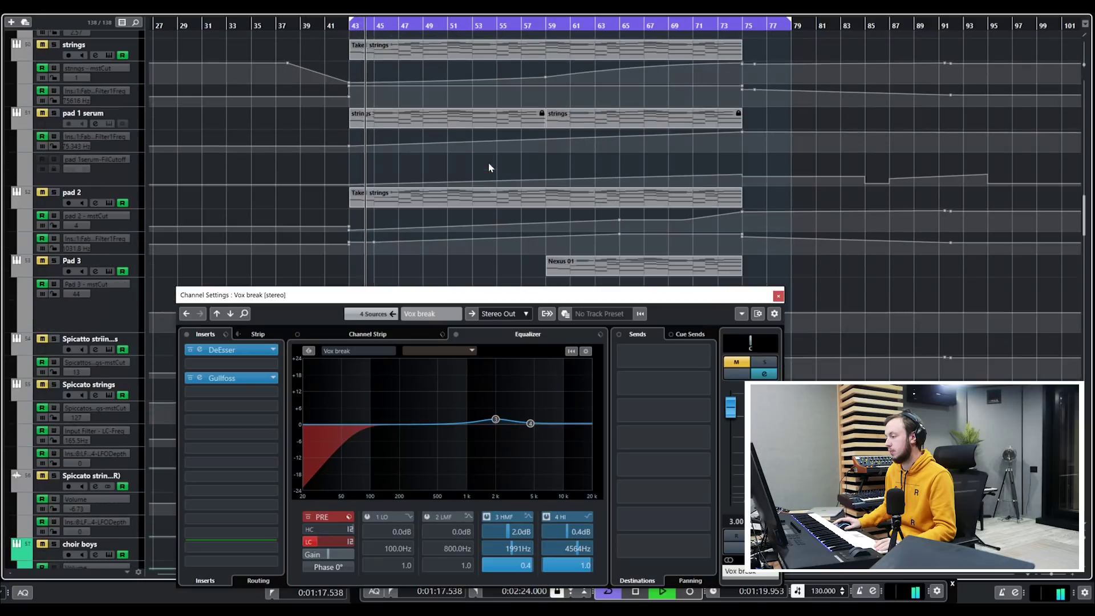
scroll(488, 162, "up", 3)
scroll(488, 162, "up", 10)
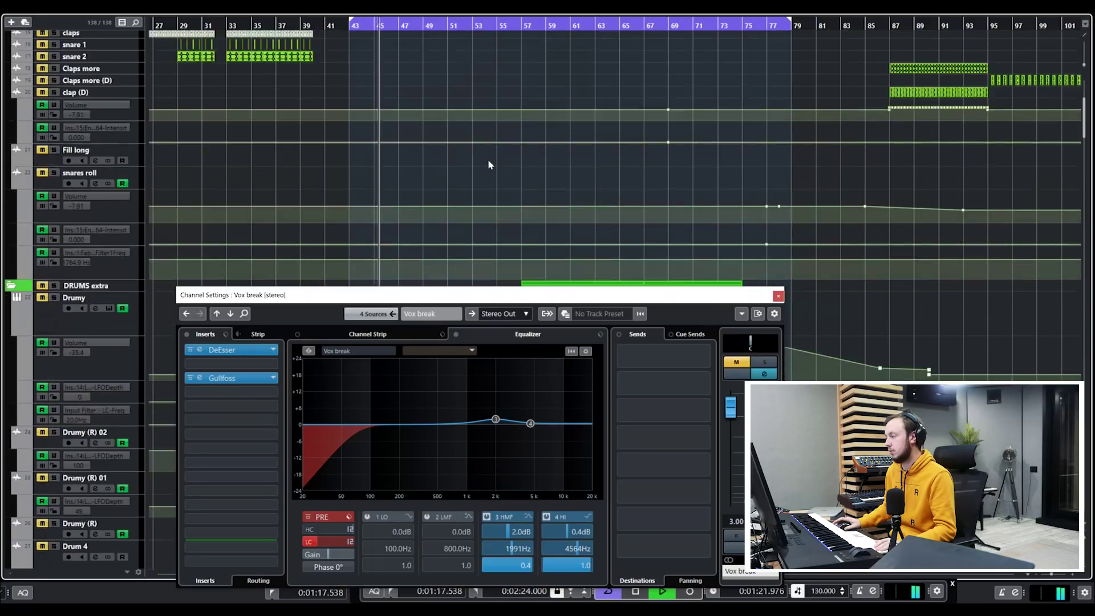
scroll(488, 162, "down", 15)
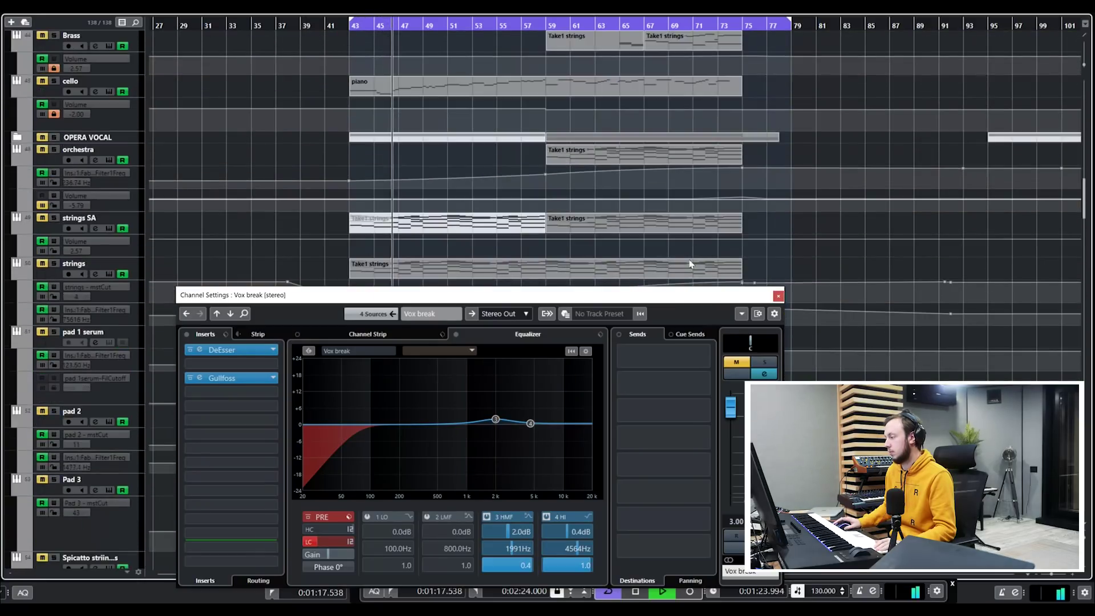
scroll(622, 227, "up", 8)
key("e")
scroll(621, 227, "down", 5)
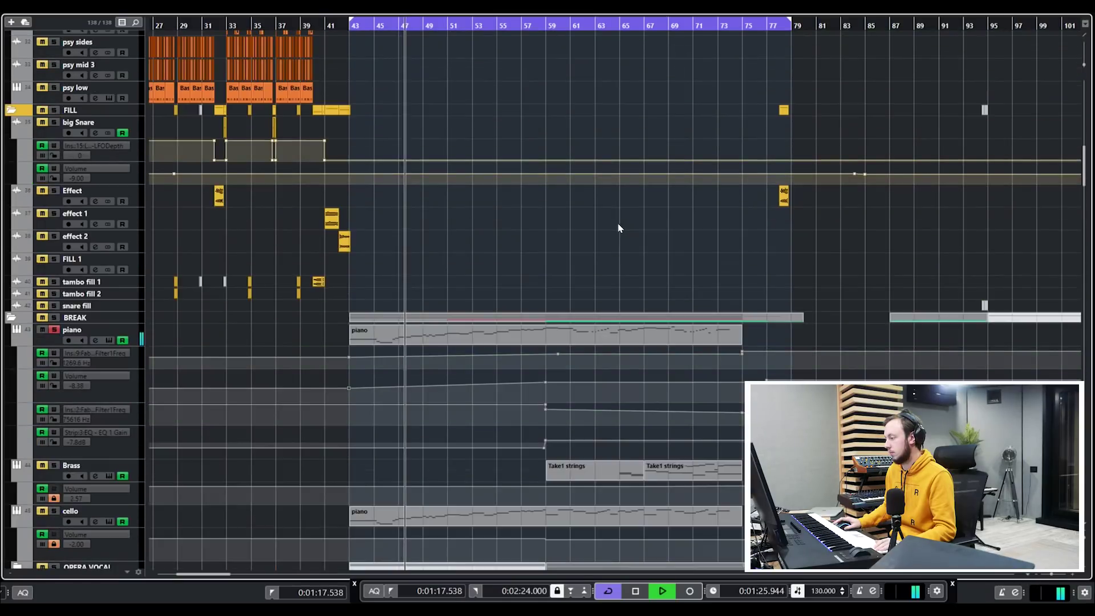
Step: Stop playback, move the playhead to bar 59, and examine the piano's EQ there in its channel settings
left_click(57, 334)
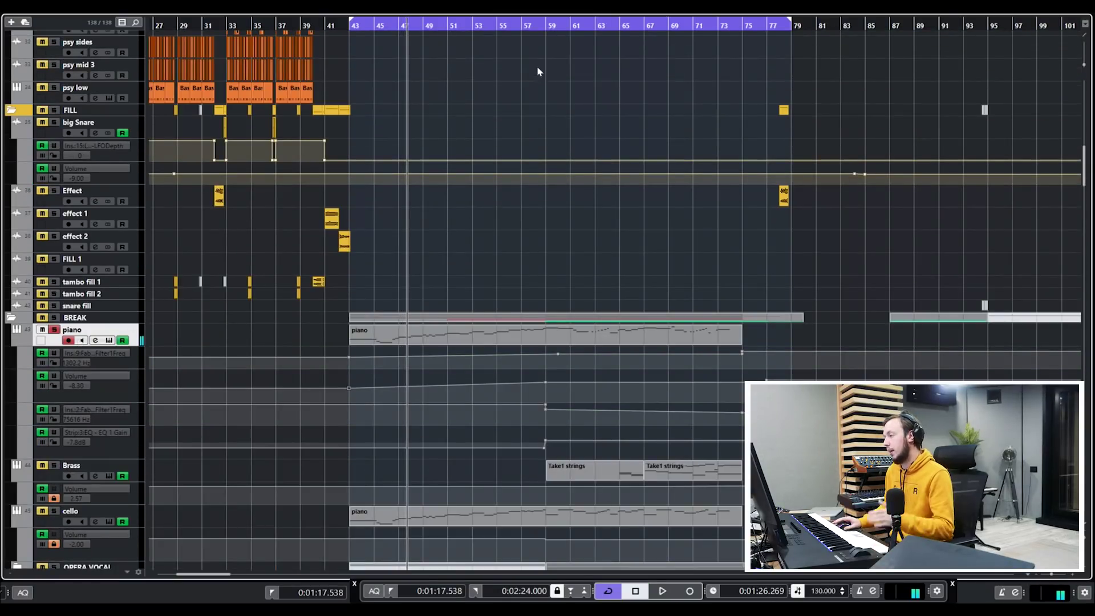
left_click(546, 29)
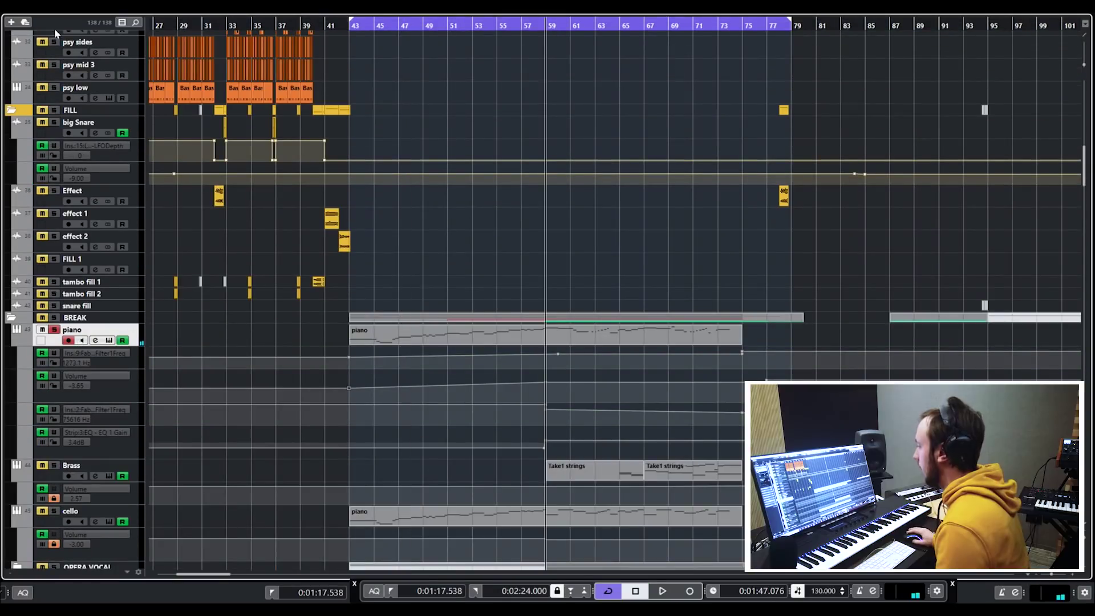
left_click(96, 339)
left_click_drag(524, 421, 515, 418)
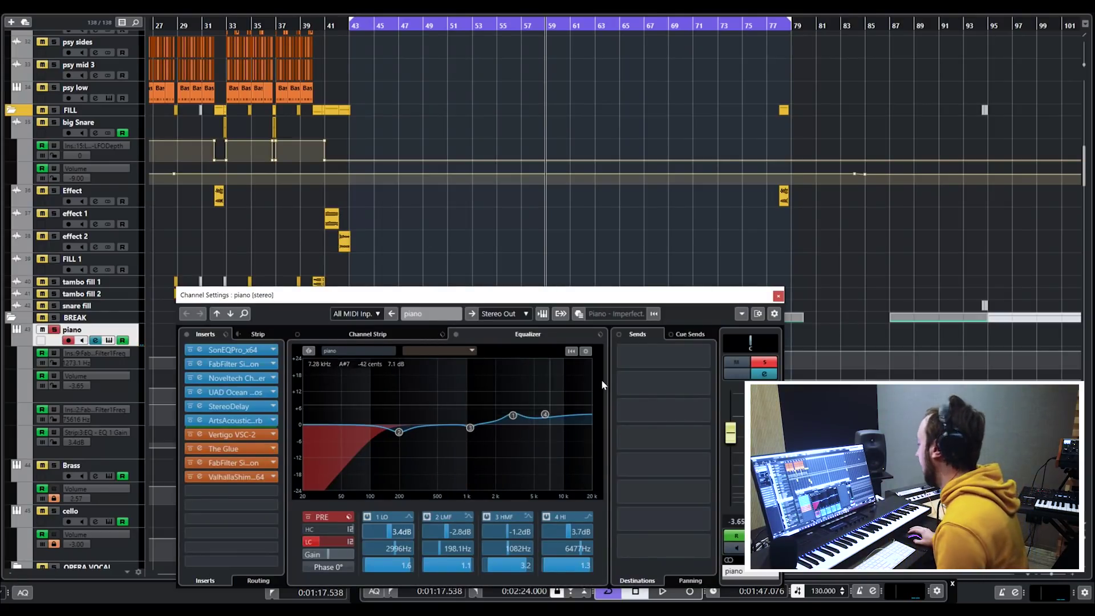
Step: Open the piano's SonEQPro and Noveltech Character inserts and arrange their windows side by side for inspection
left_click(779, 296)
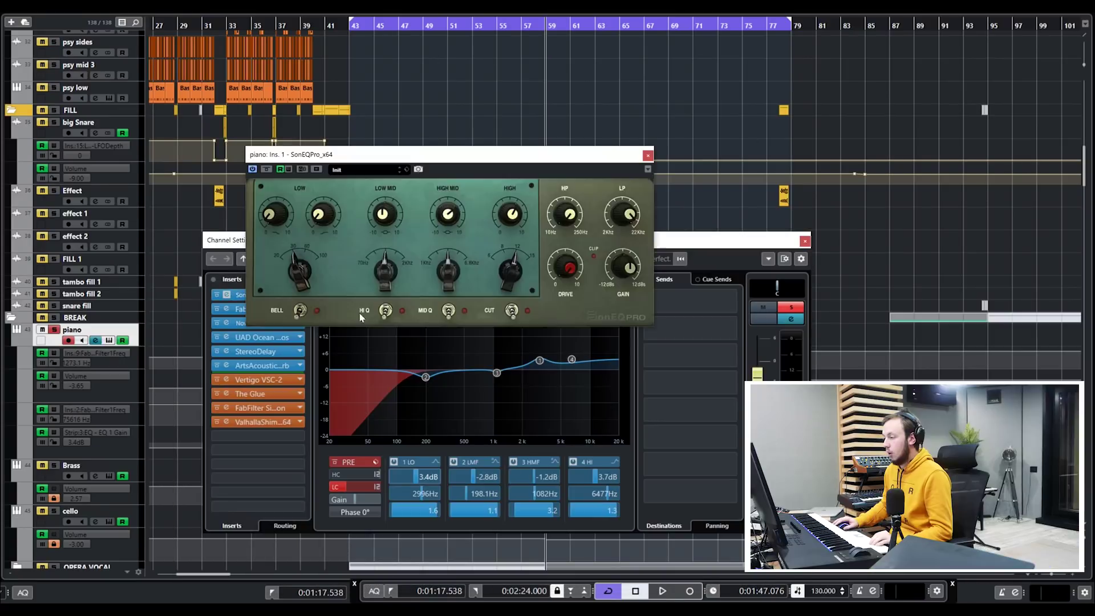
left_click_drag(438, 152, 304, 91)
left_click(263, 323)
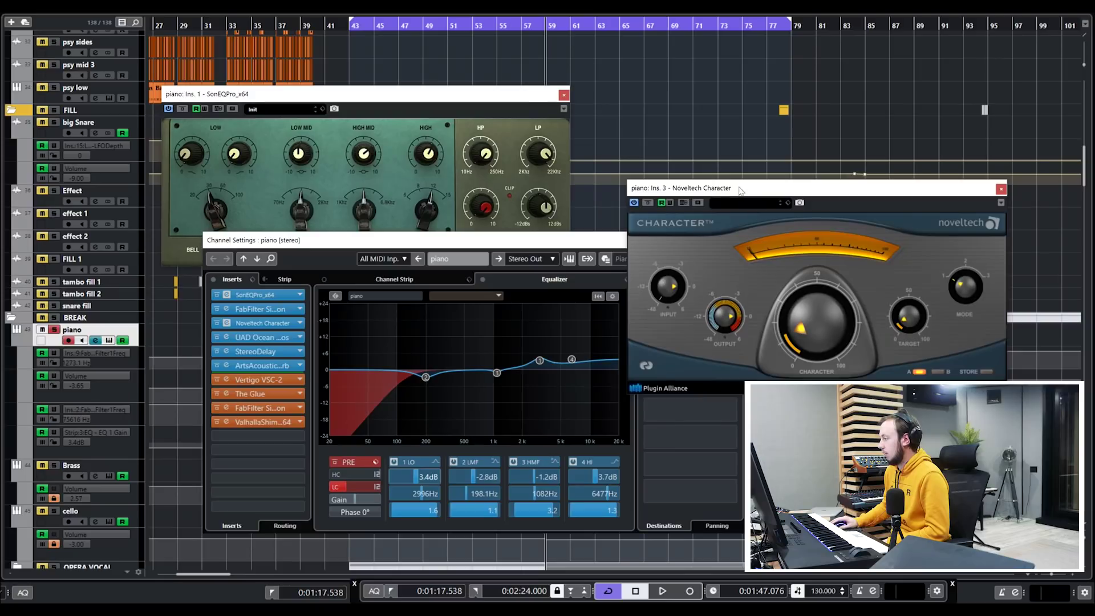
left_click_drag(740, 189, 743, 95)
left_click_drag(514, 98, 557, 73)
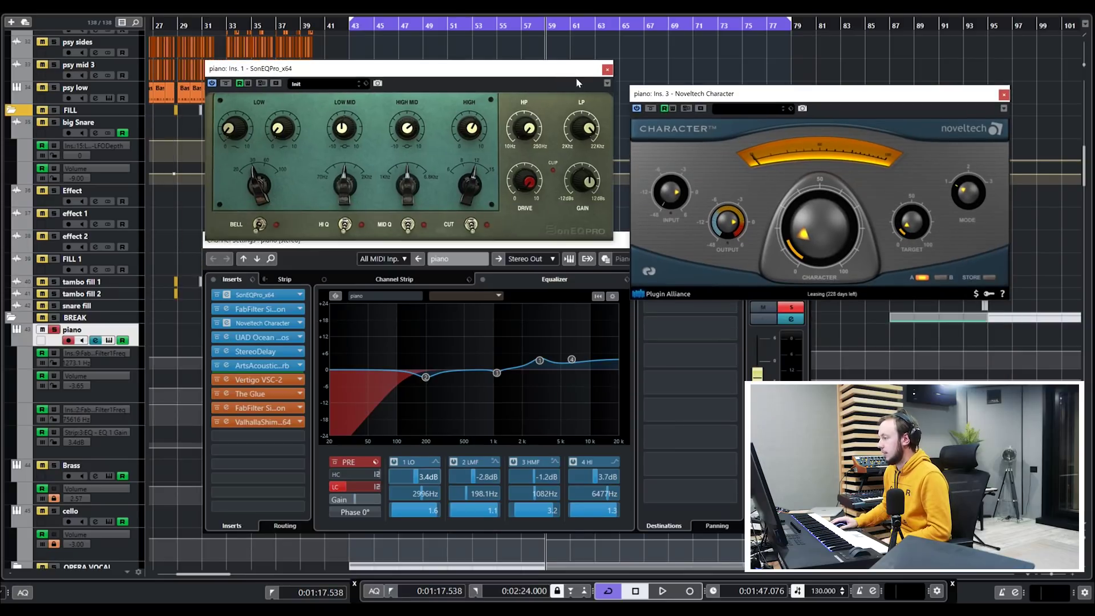
Step: Close the SonEQPro and Noveltech Character windows and open the piano's UAD Ocean Way Studios insert beside its channel settings
left_click(607, 70)
left_click(1003, 95)
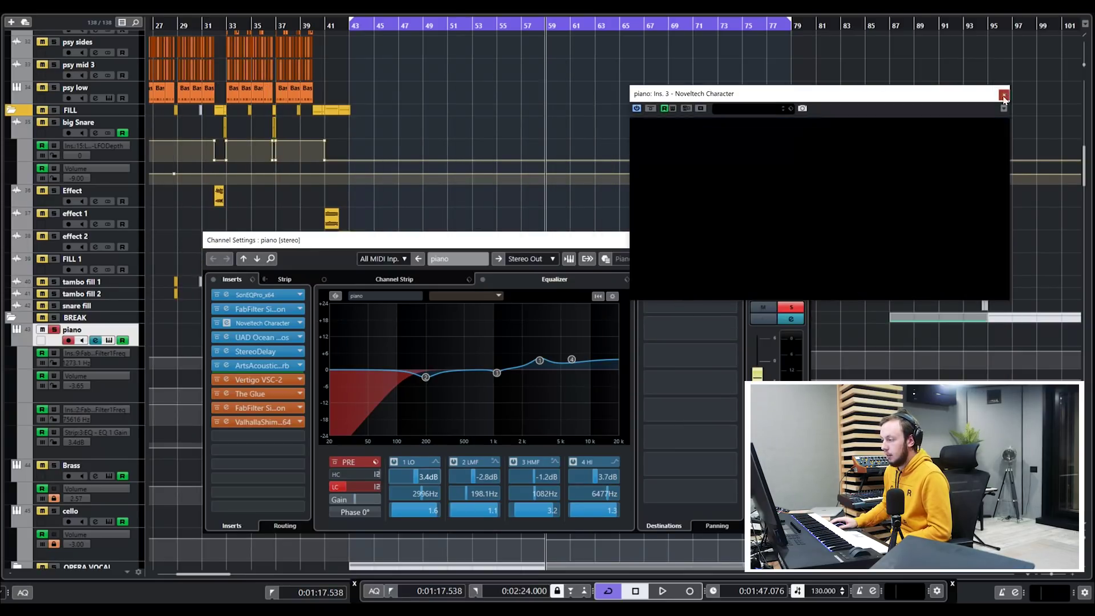
left_click_drag(303, 247, 325, 195)
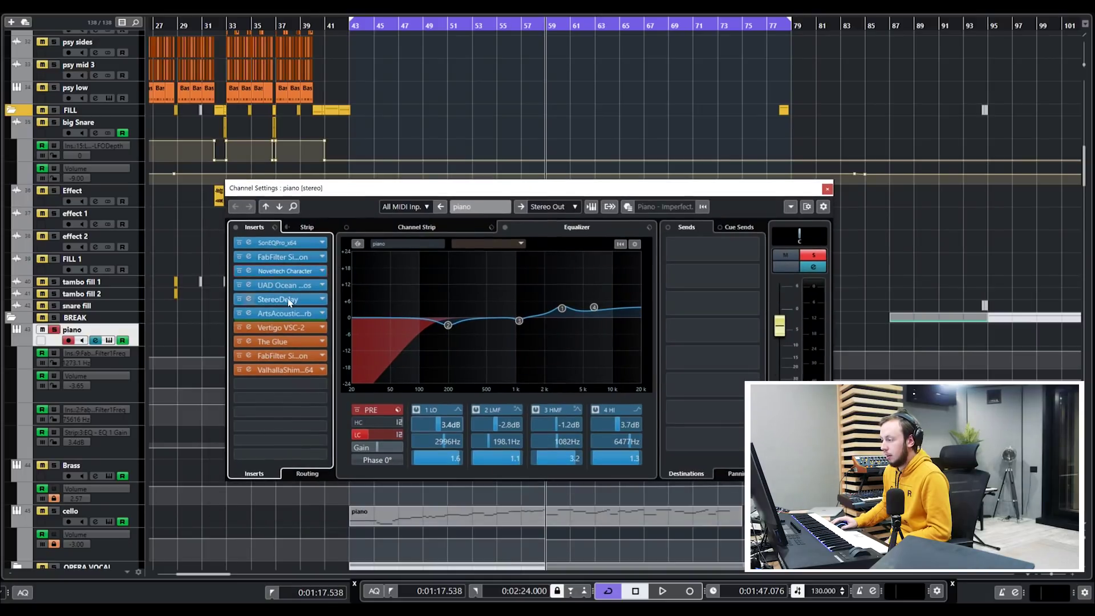
left_click(308, 285)
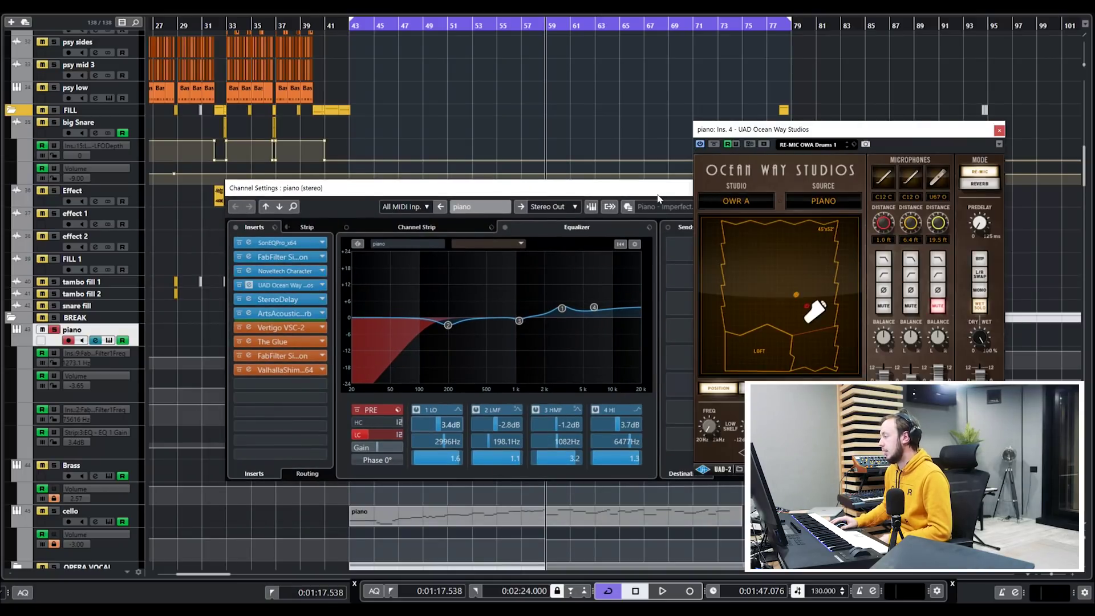
left_click_drag(661, 189, 599, 185)
left_click(885, 130)
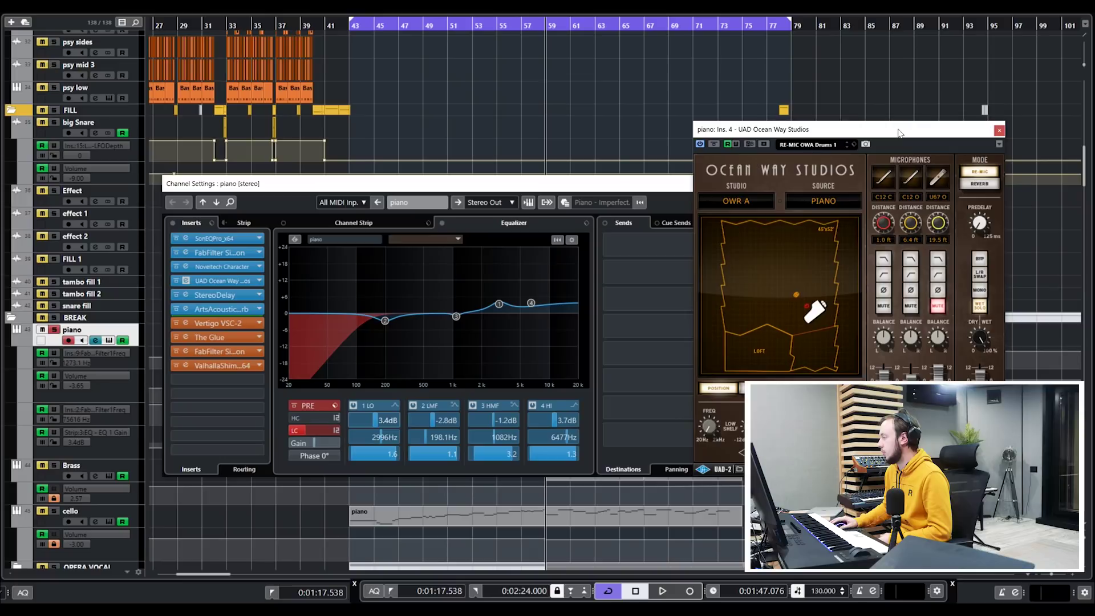
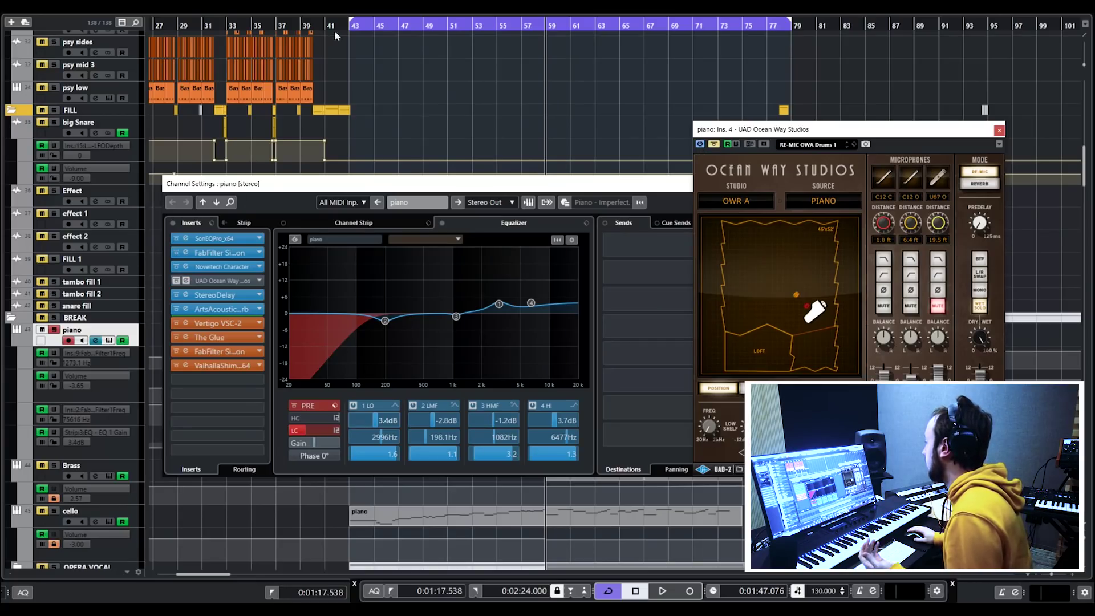
Step: Play the piano from bar 61, take Ocean Way Studios out of bypass during playback, stop, and set the playhead to bar 55
left_click(352, 33)
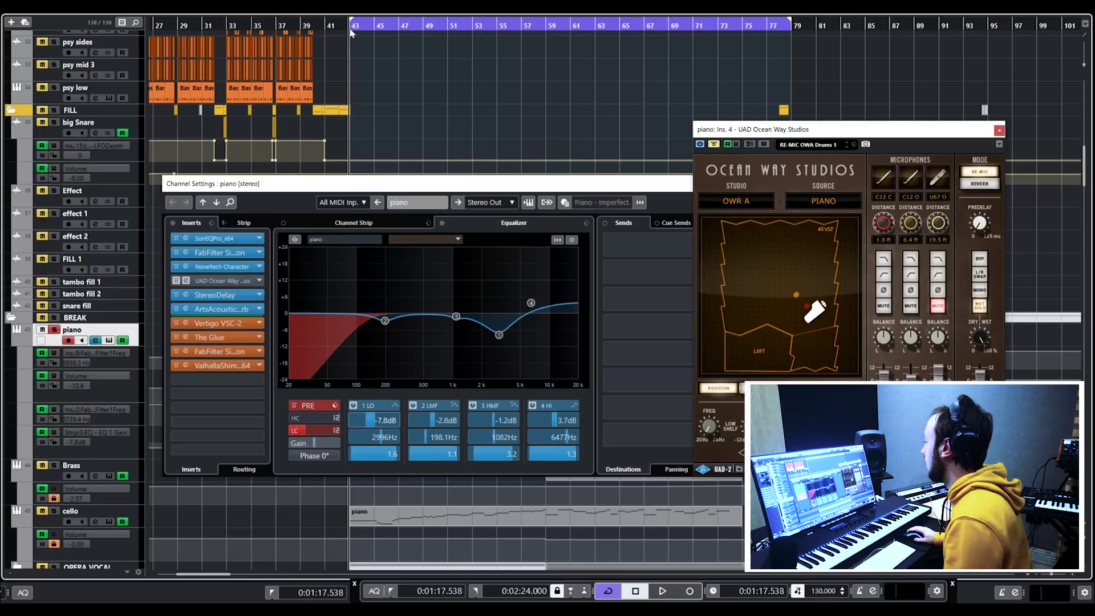
left_click(570, 31)
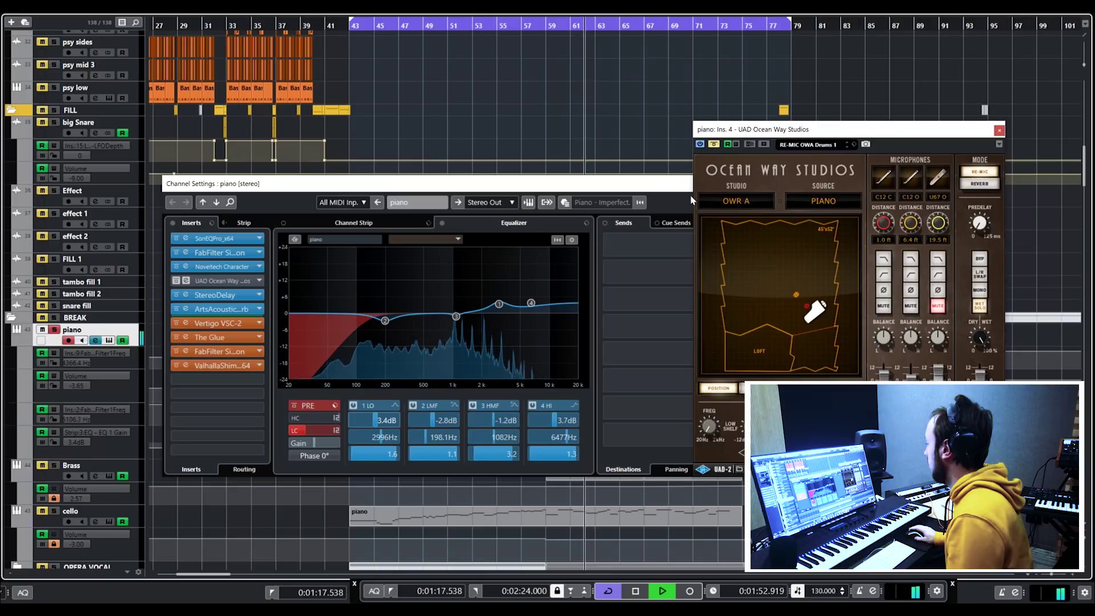
left_click(714, 144)
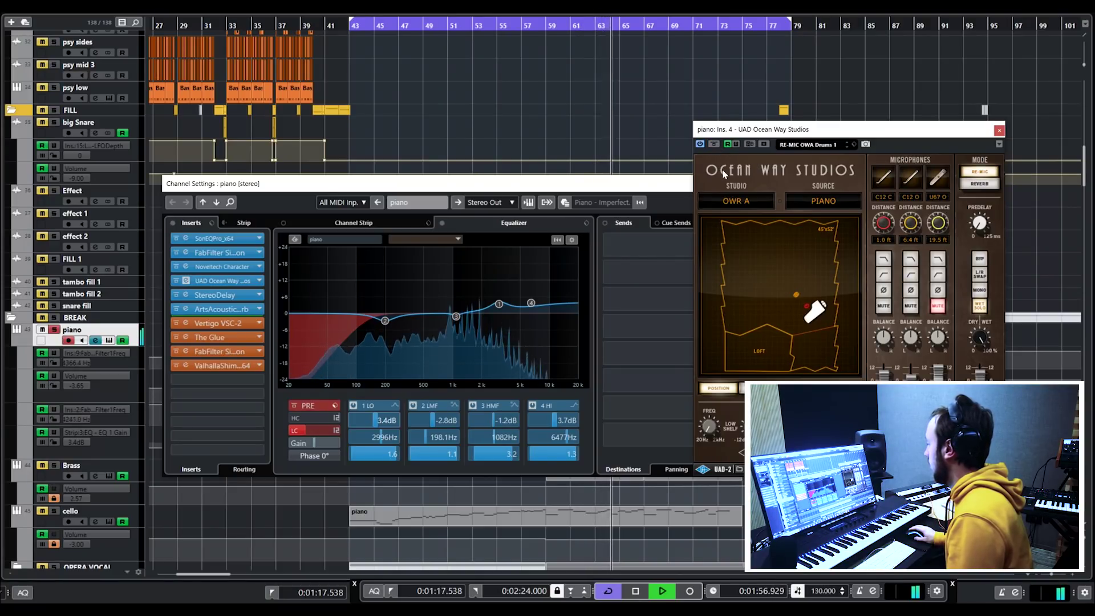
key("space")
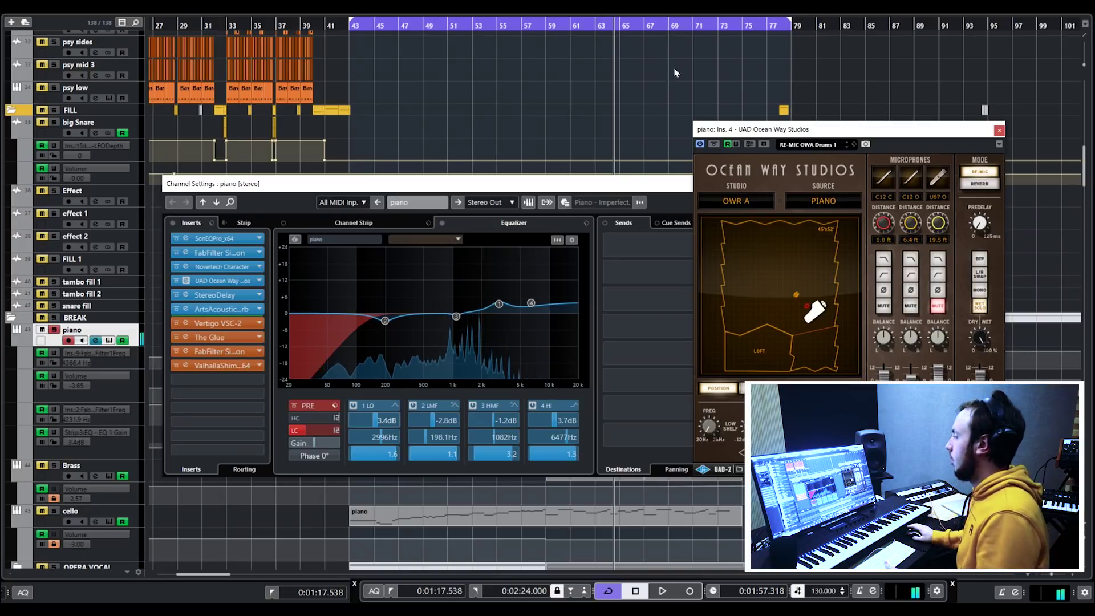
left_click(504, 27)
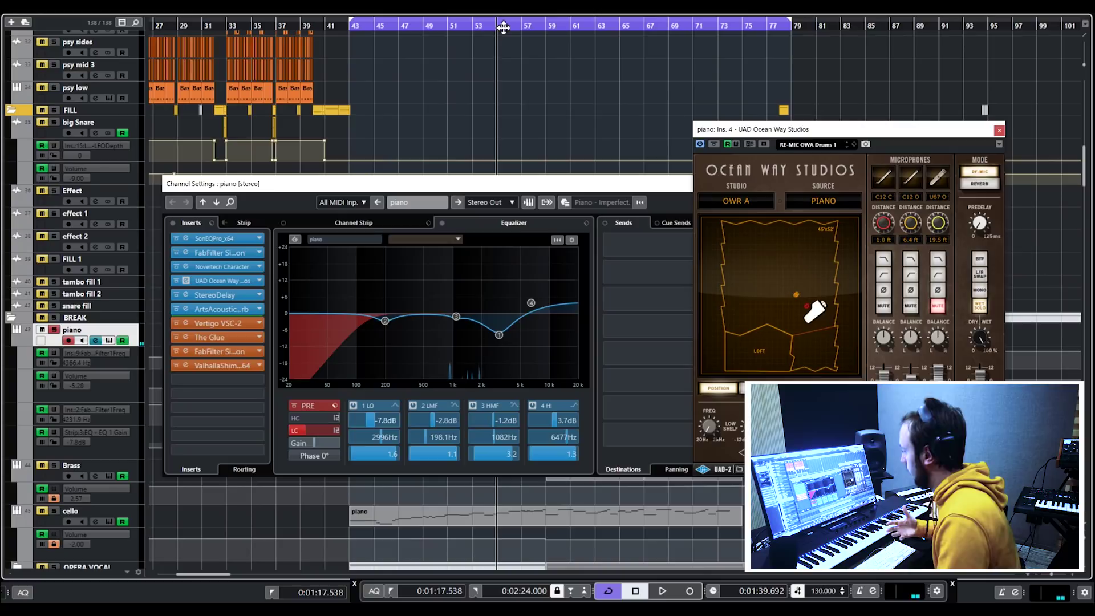
Step: Check the piano's StereoDelay insert and open its Vertigo VSC-2 compressor over the channel settings for inspection
left_click(220, 296)
left_click(752, 222)
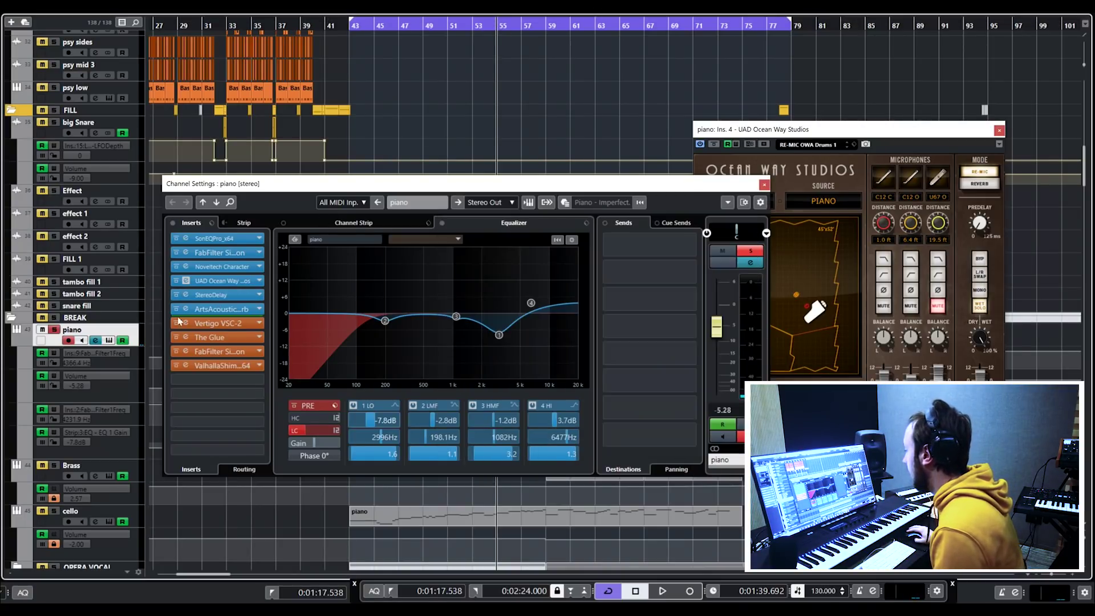
double_click(234, 323)
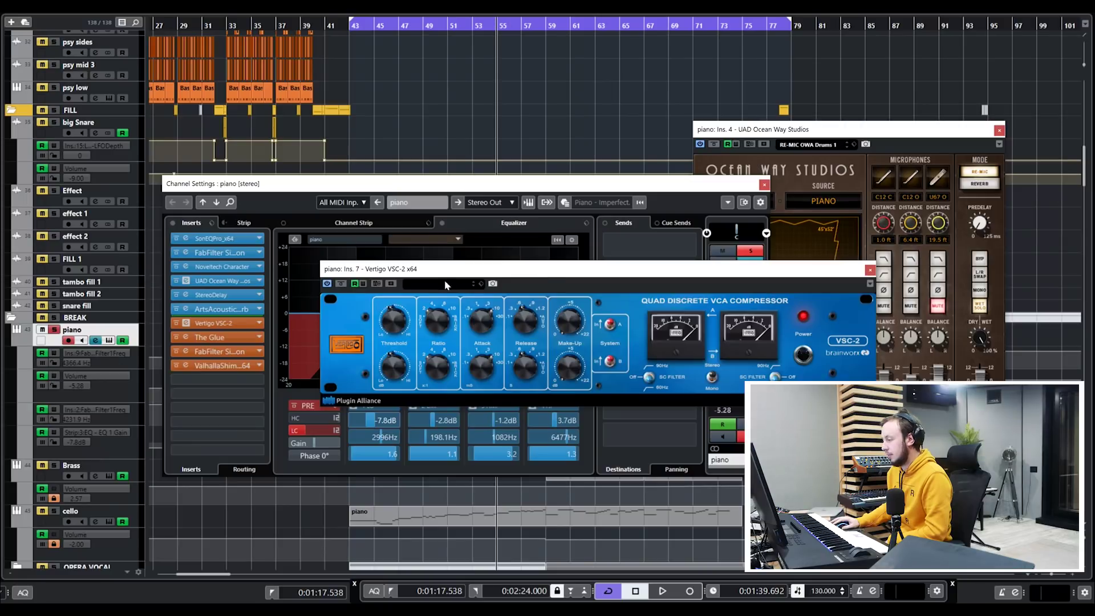
left_click_drag(451, 275, 416, 256)
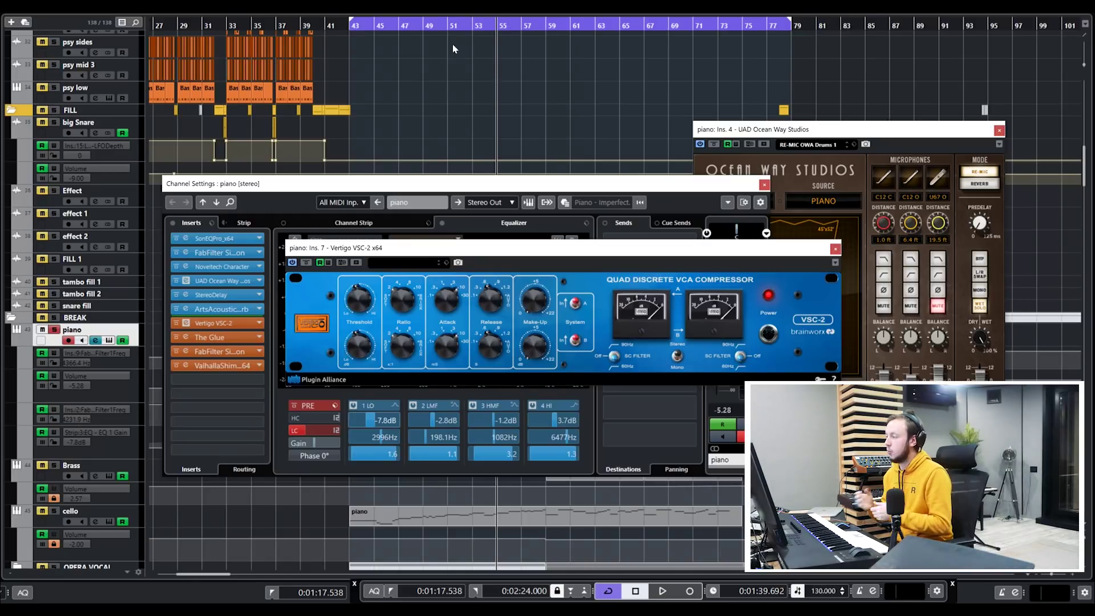
Step: Audition the piano from bar 47 while watching the Vertigo VSC-2, and close all open plug-in and channel windows
left_click(404, 32)
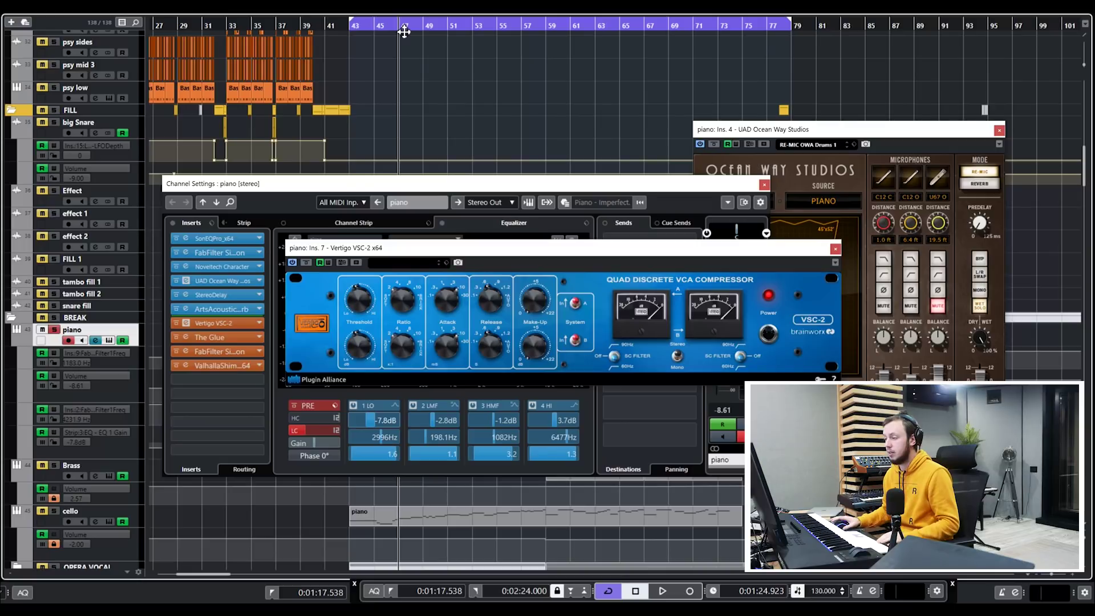
key("space")
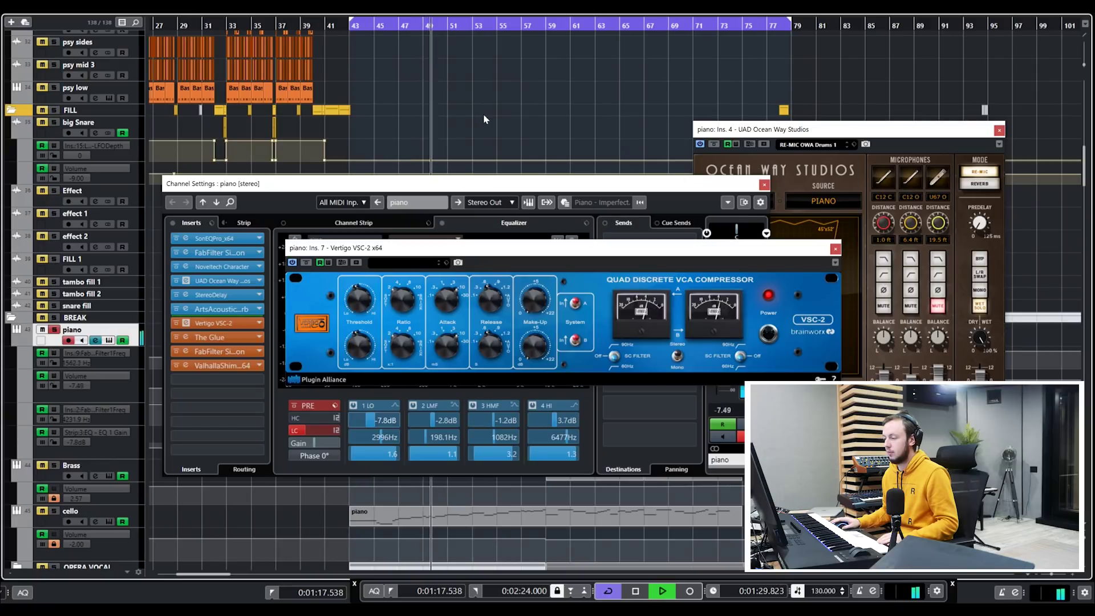
key("space")
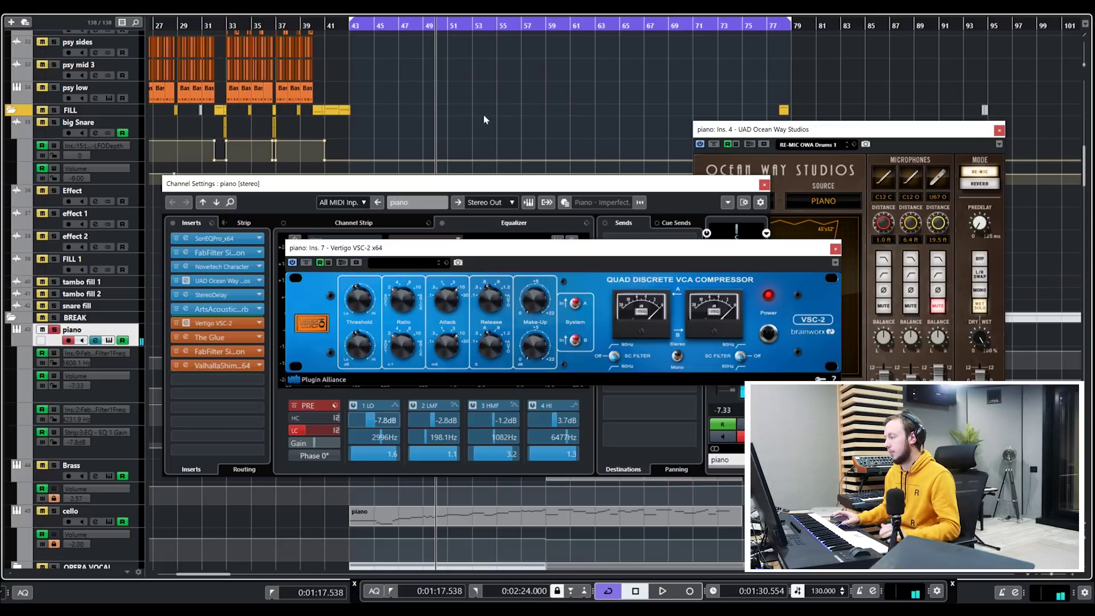
left_click(834, 248)
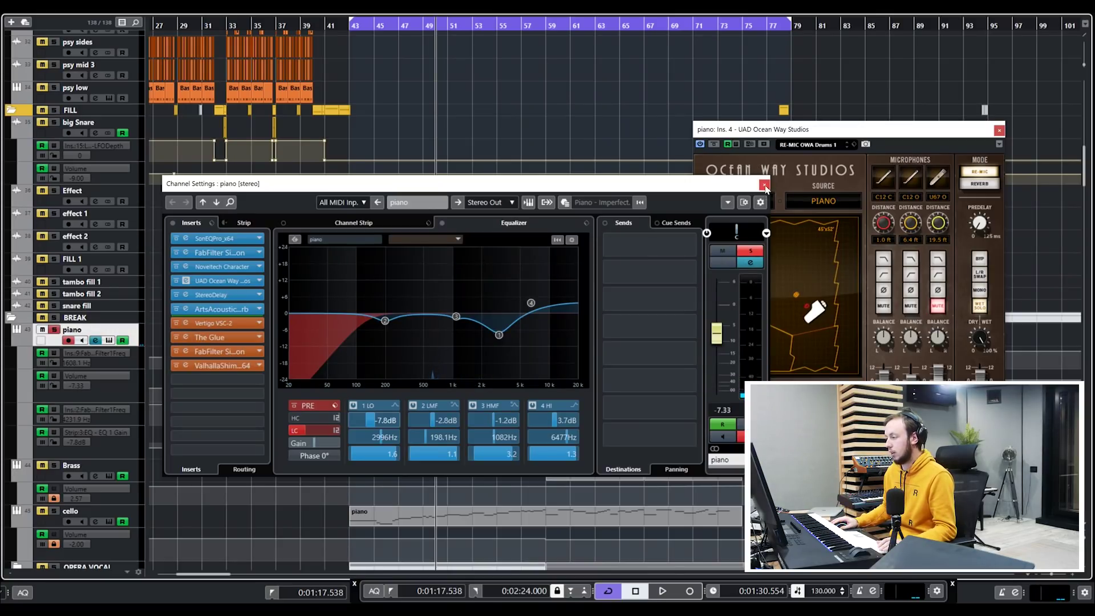
left_click(765, 185)
left_click(999, 131)
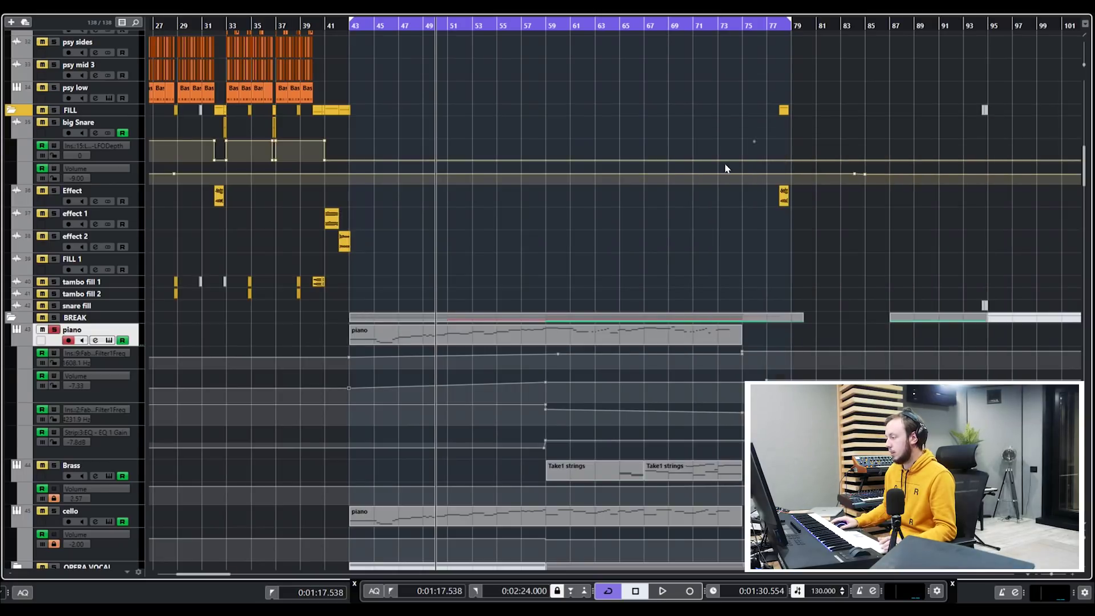
Step: Solo the strings track in the break and play it from bar 43
scroll(707, 171, "down", 5)
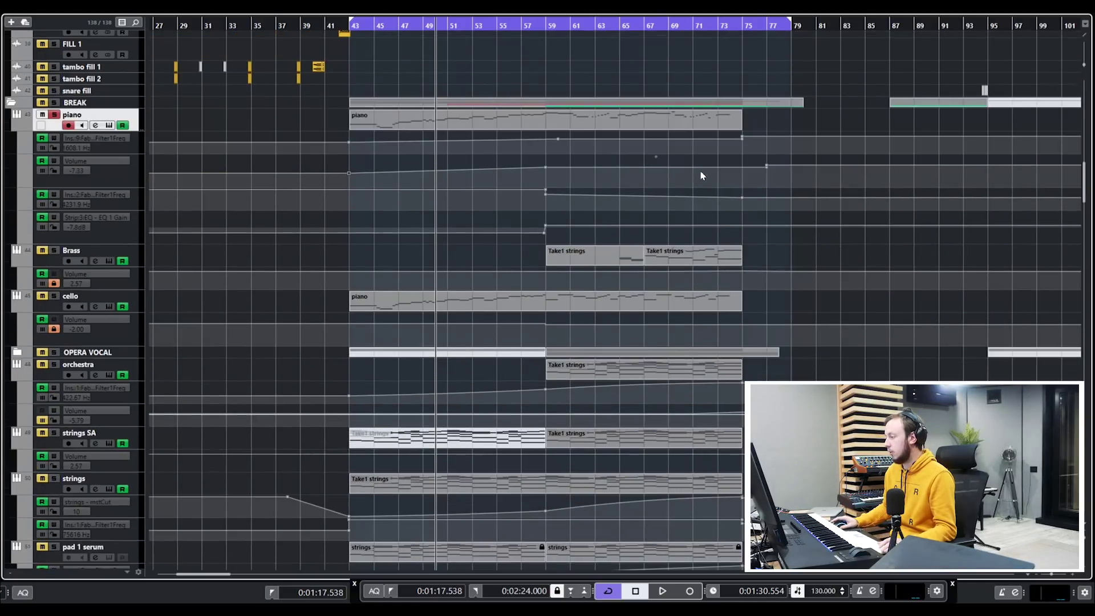
left_click(546, 30)
scroll(537, 139, "down", 5)
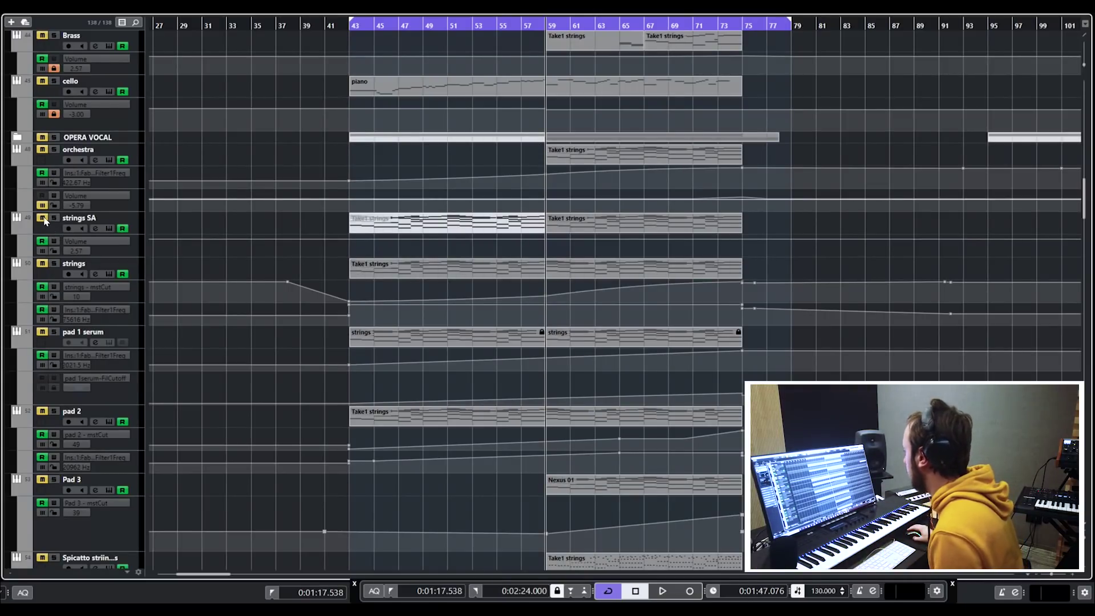
left_click(48, 276)
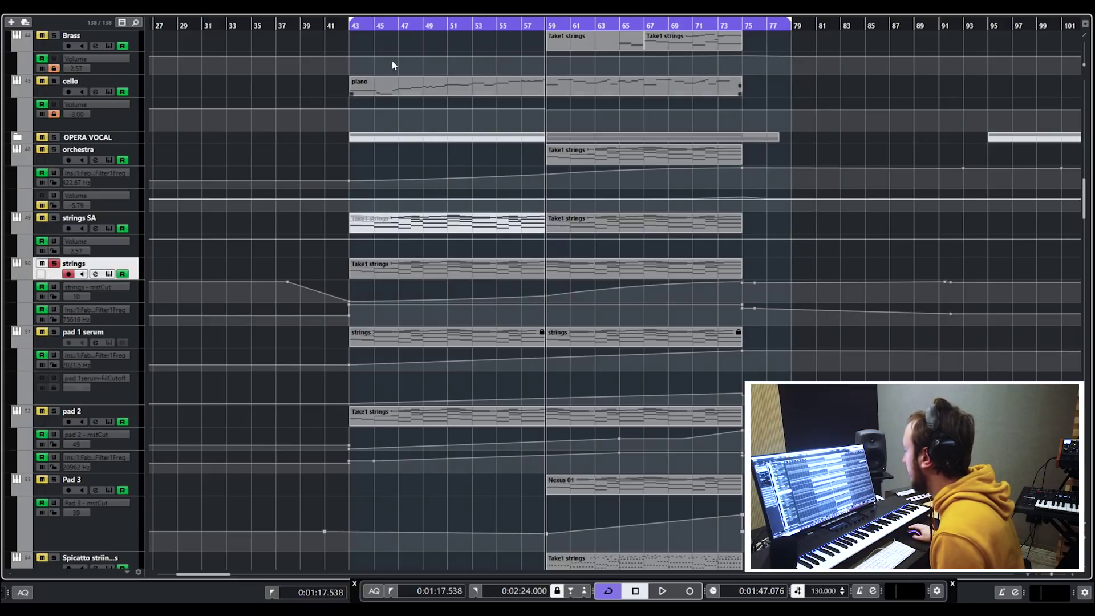
left_click(354, 32)
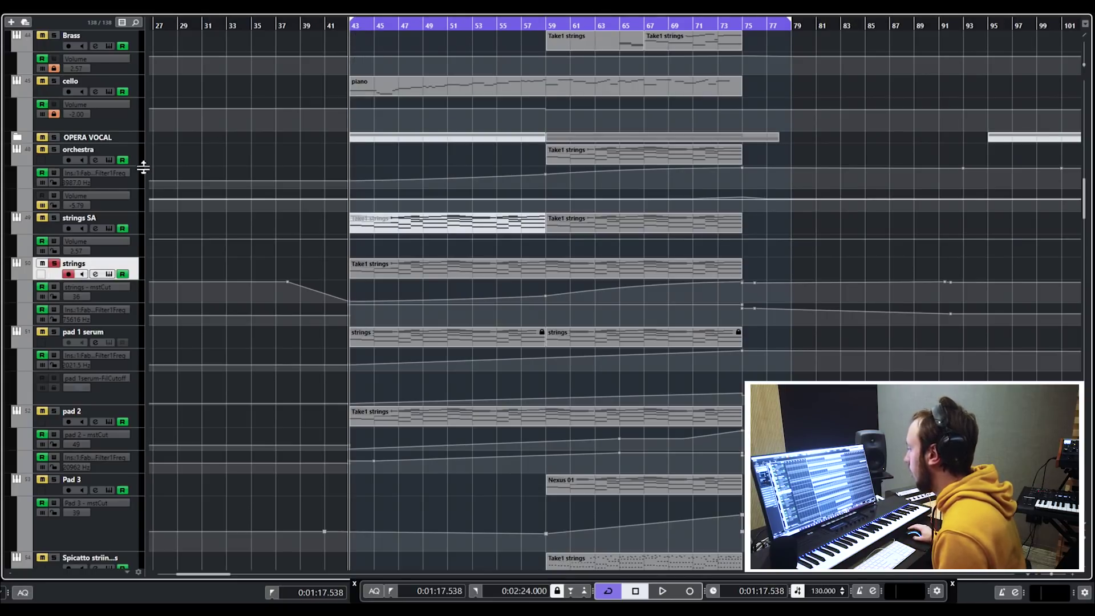
key("space")
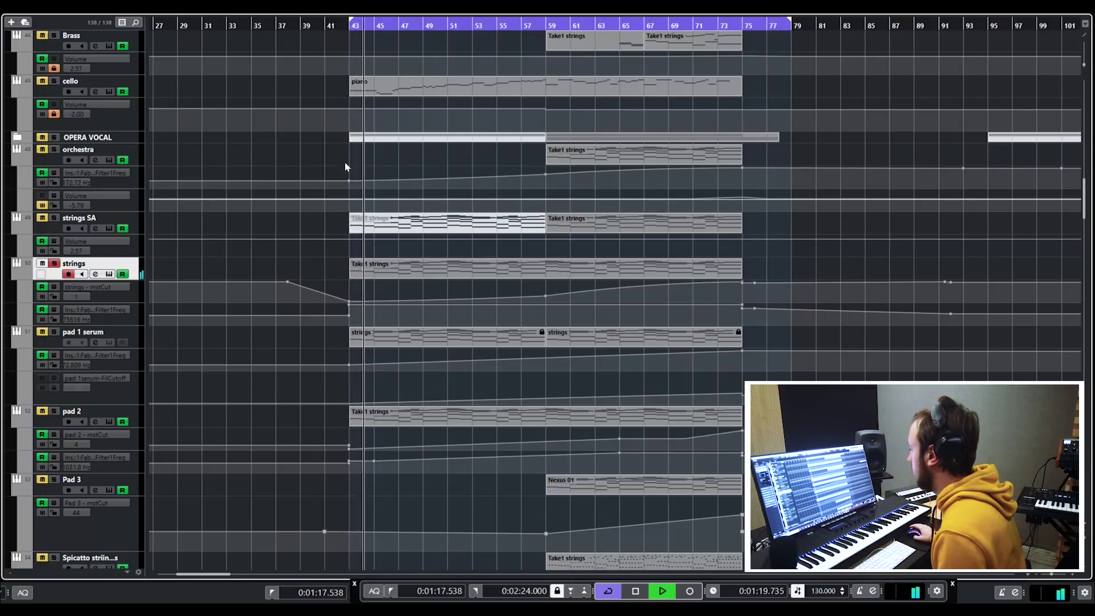
scroll(366, 184, "up", 3)
scroll(394, 208, "down", 3)
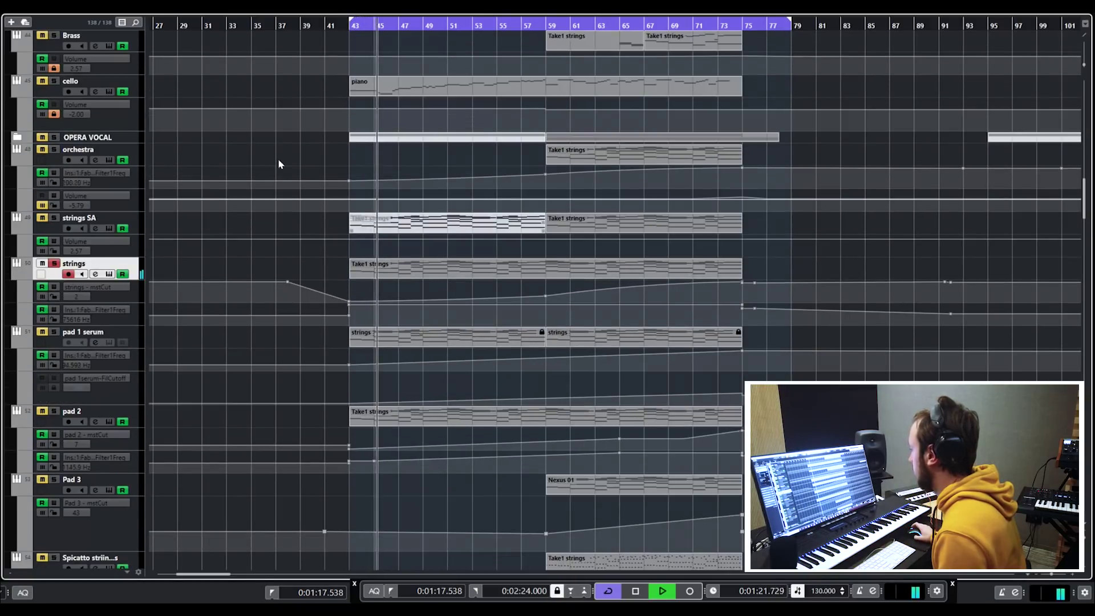
Step: Examine the strings channel's EQ and its OTT insert with playback stopped, and close both windows
left_click(95, 275)
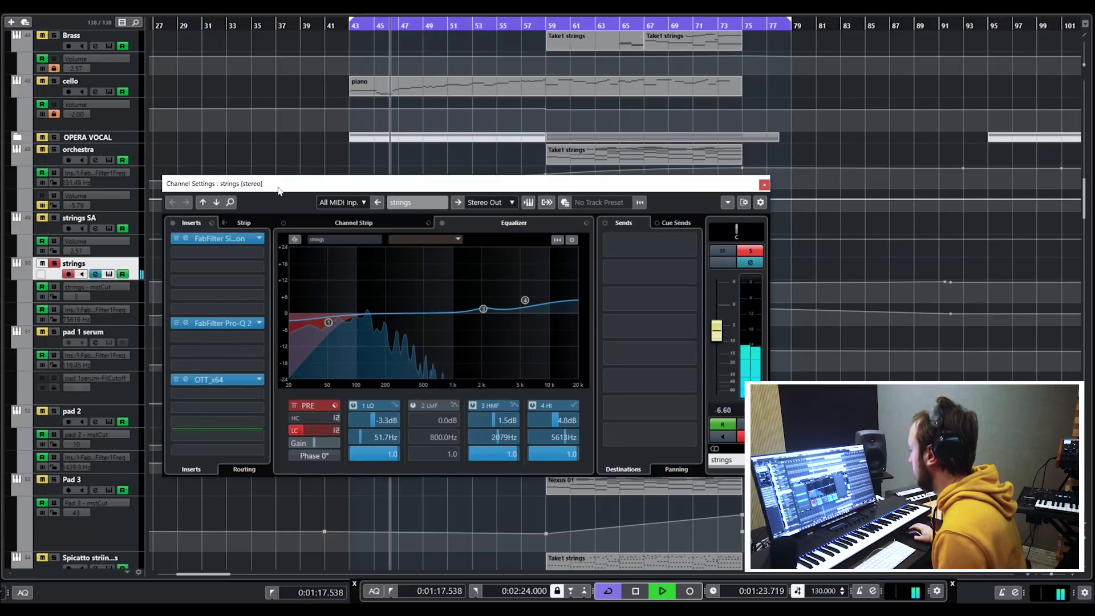
key("space")
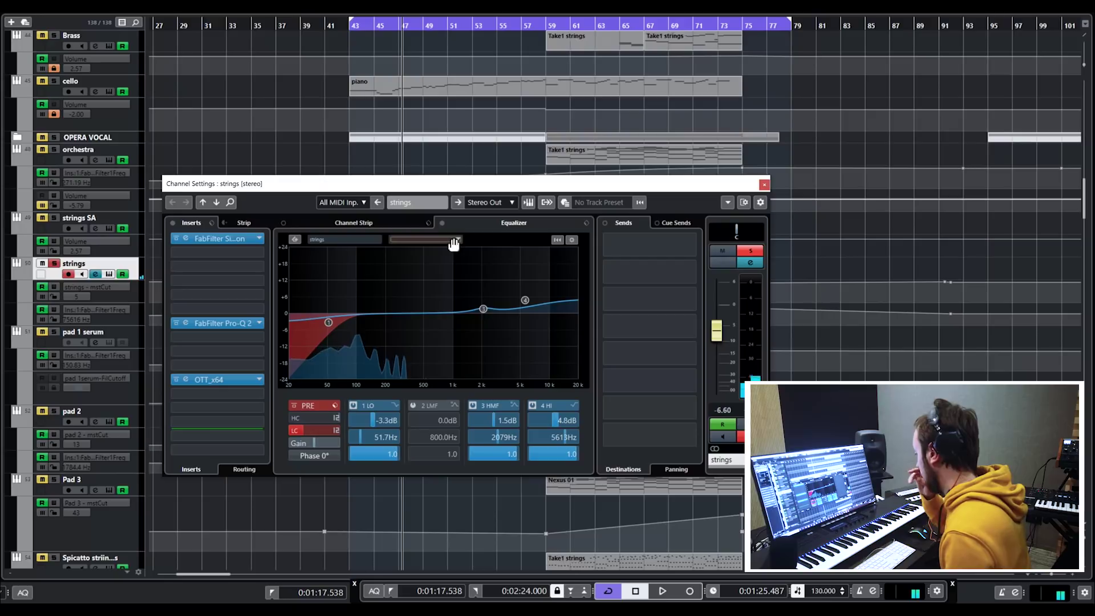
left_click(227, 379)
left_click(227, 379)
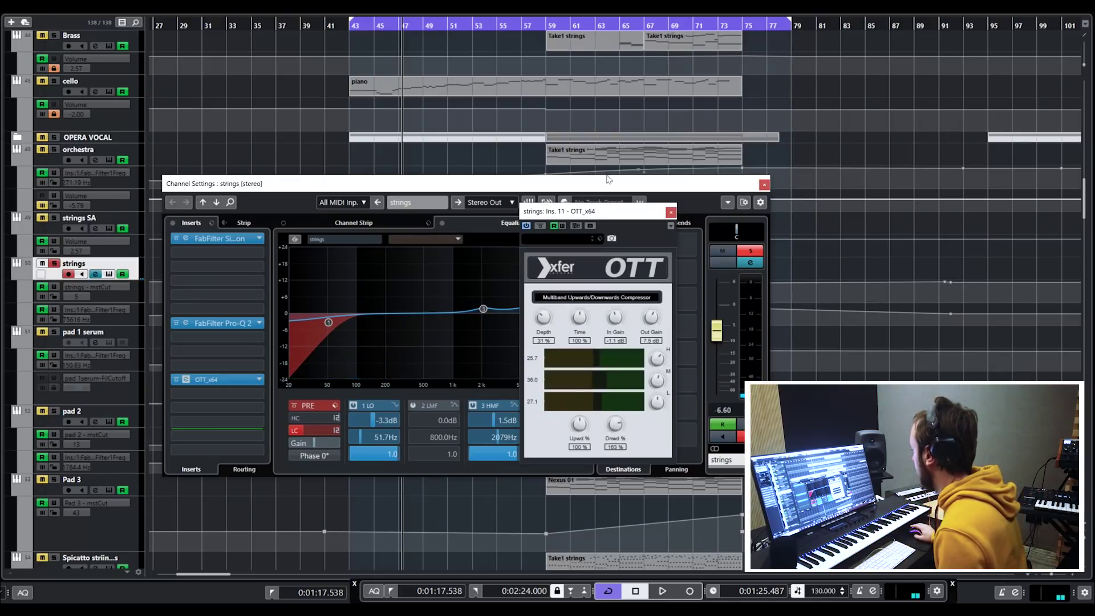
left_click_drag(600, 214, 955, 163)
left_click(996, 160)
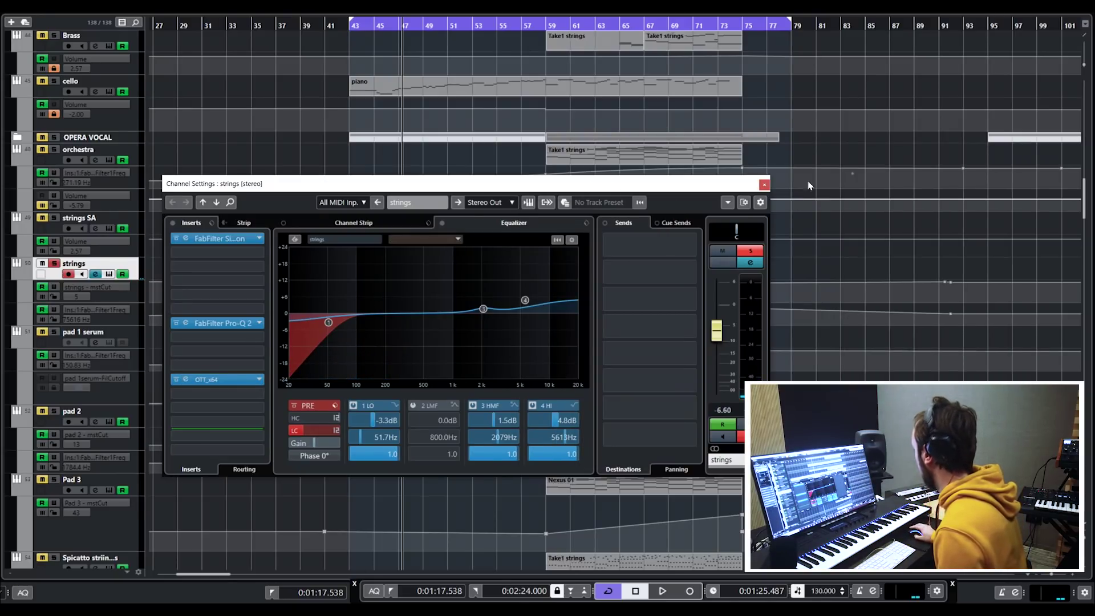
left_click(764, 184)
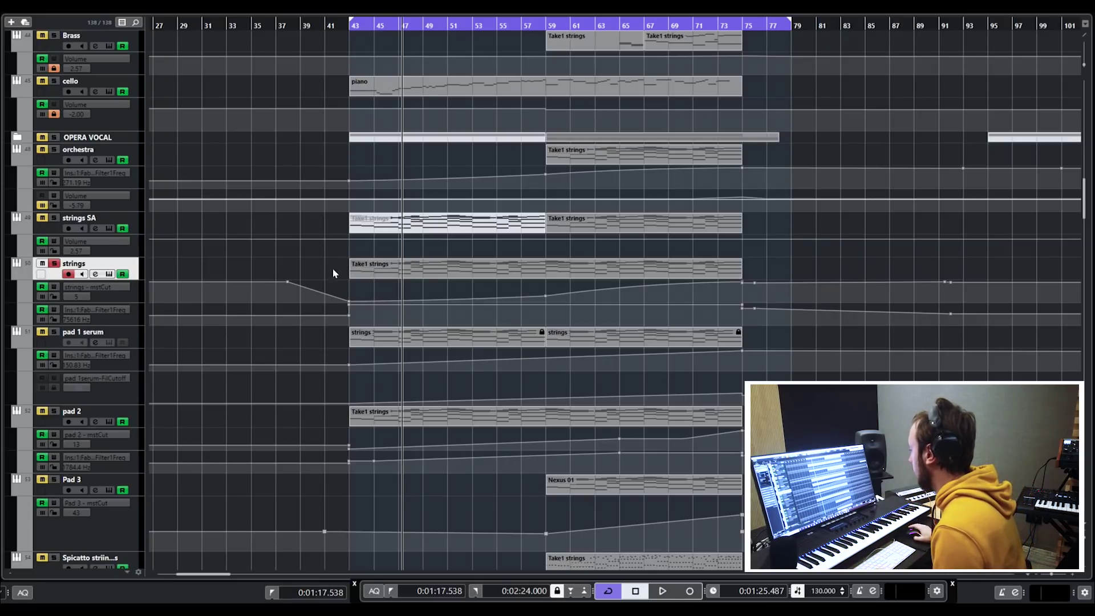
Step: Solo the strings SA track along with the strings and audition both from bar 59
key("l")
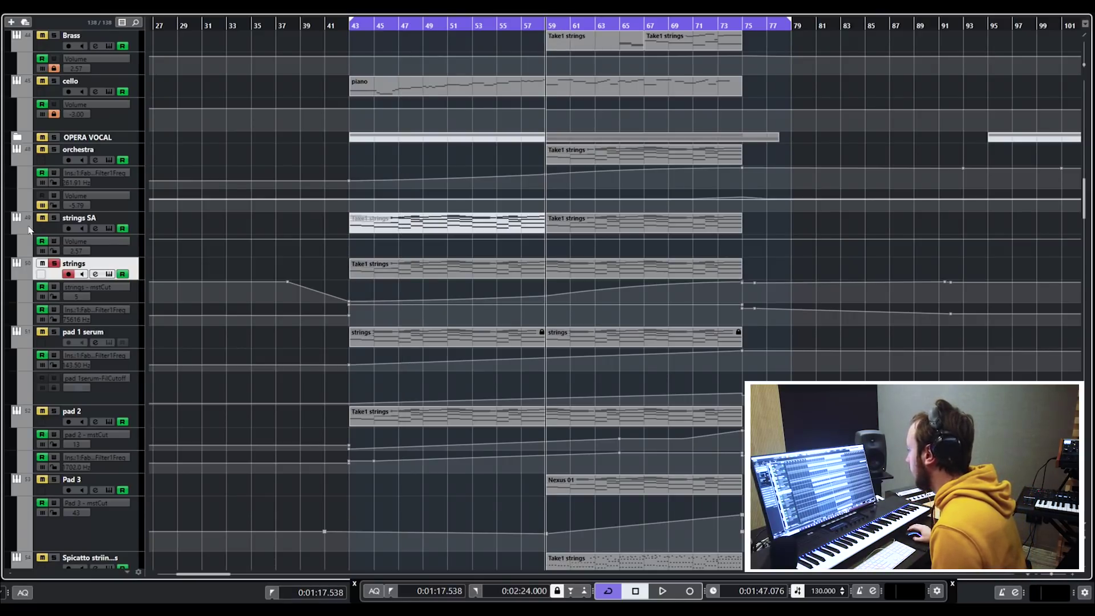
left_click(45, 226)
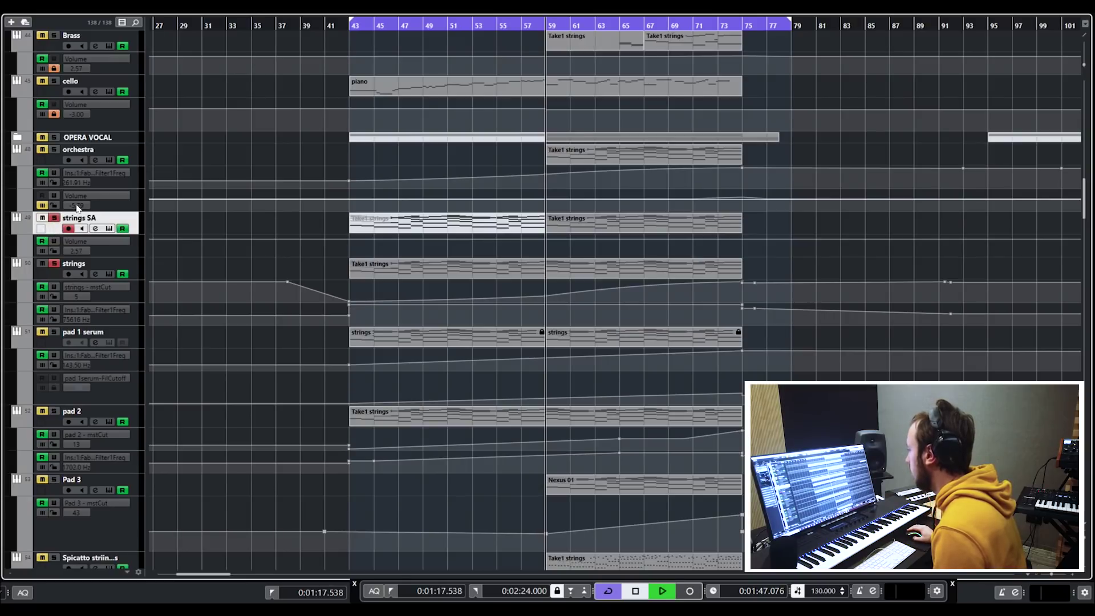
key("space")
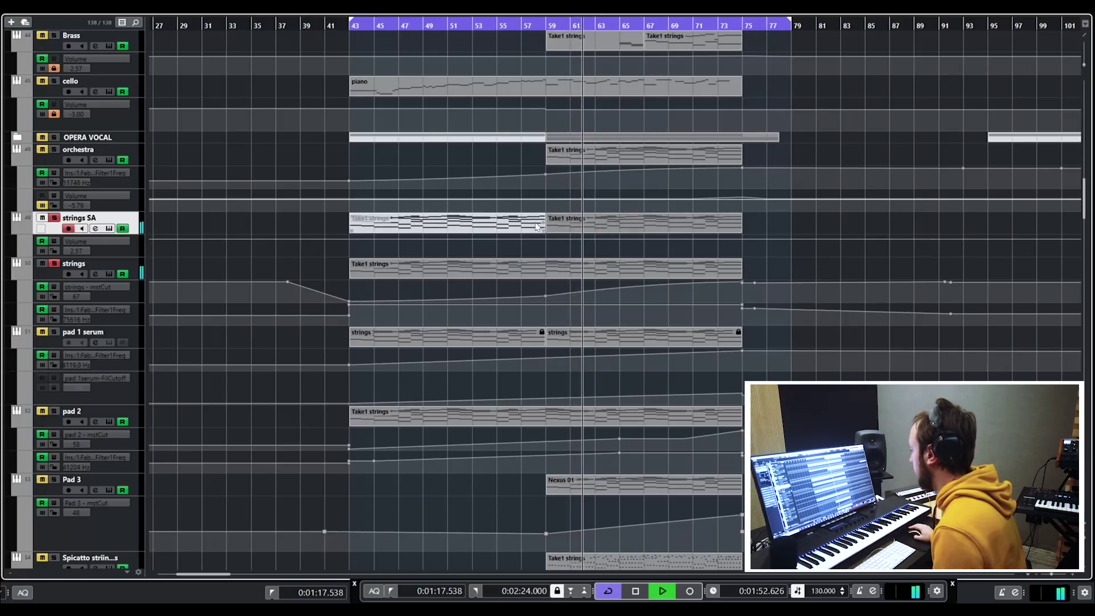
key("space")
Step: Add the cello to the soloed strings tracks and start playback from bar 43
scroll(446, 217, "up", 3)
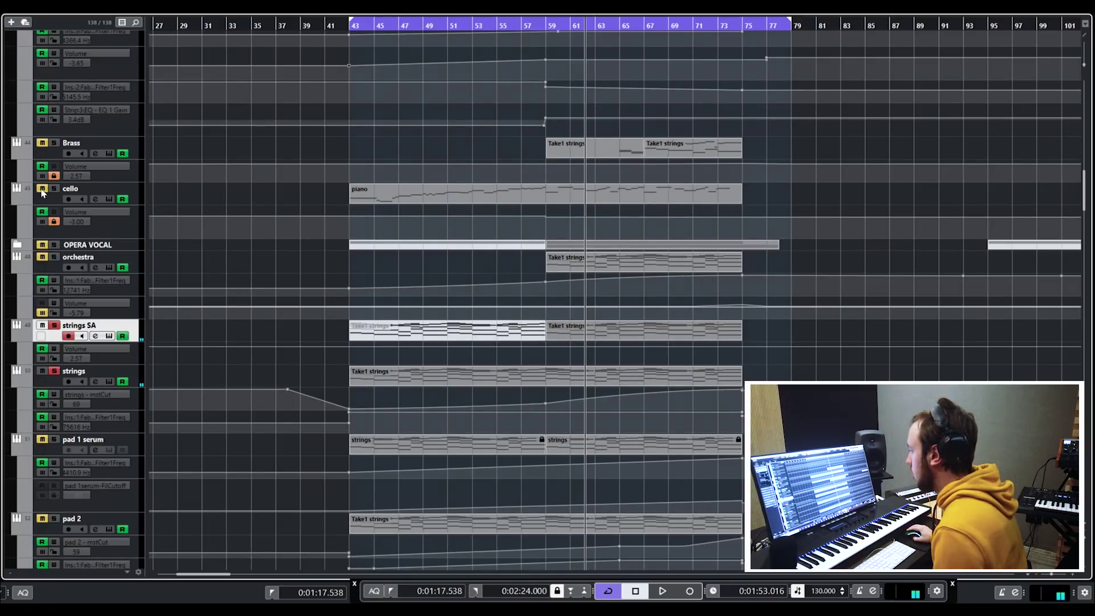
key("1")
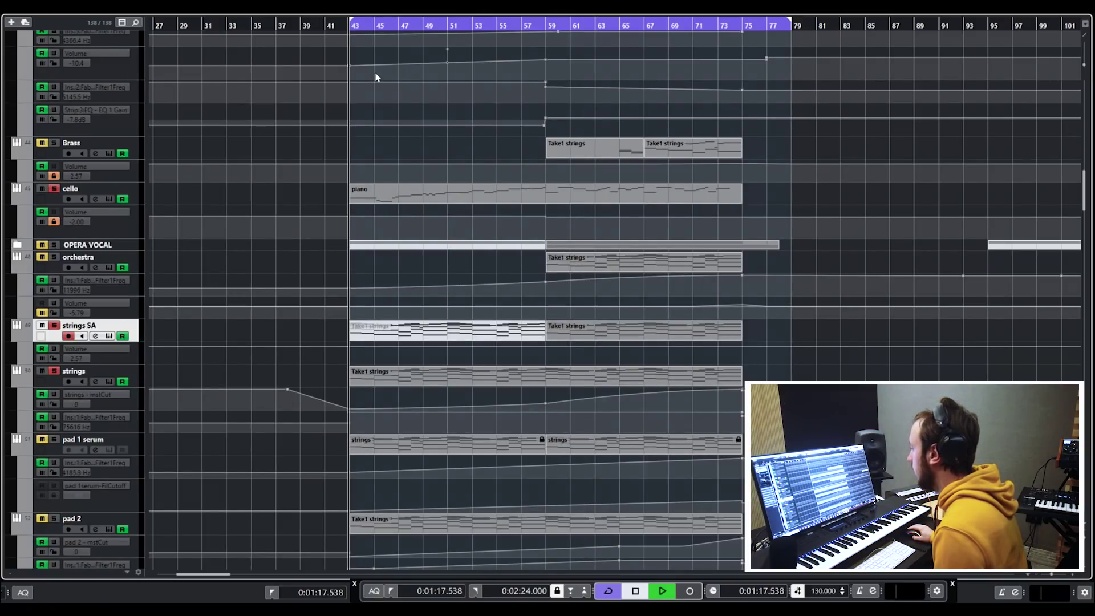
key("space")
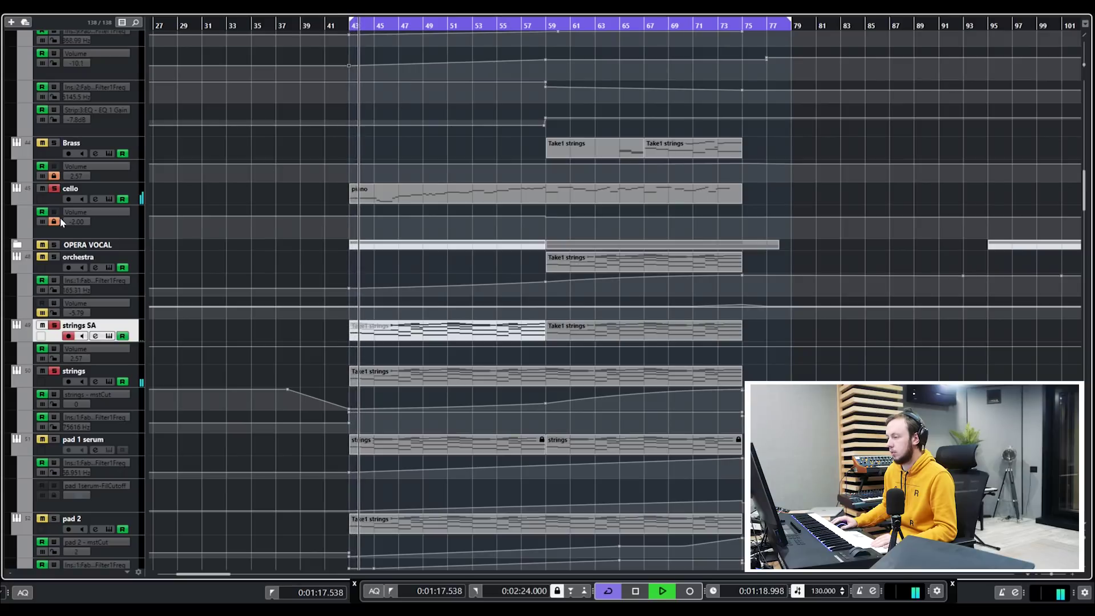
Step: Examine the cello channel's EQ, panning and ValhallaShimmer insert, and close its windows
left_click(57, 199)
left_click(95, 199)
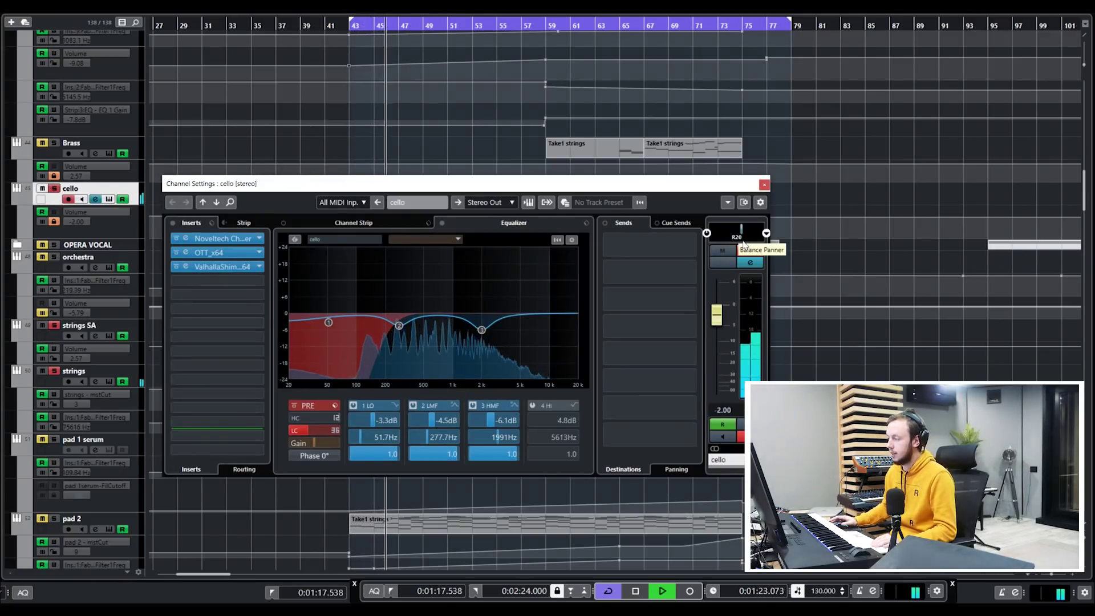
mouse_move(674, 284)
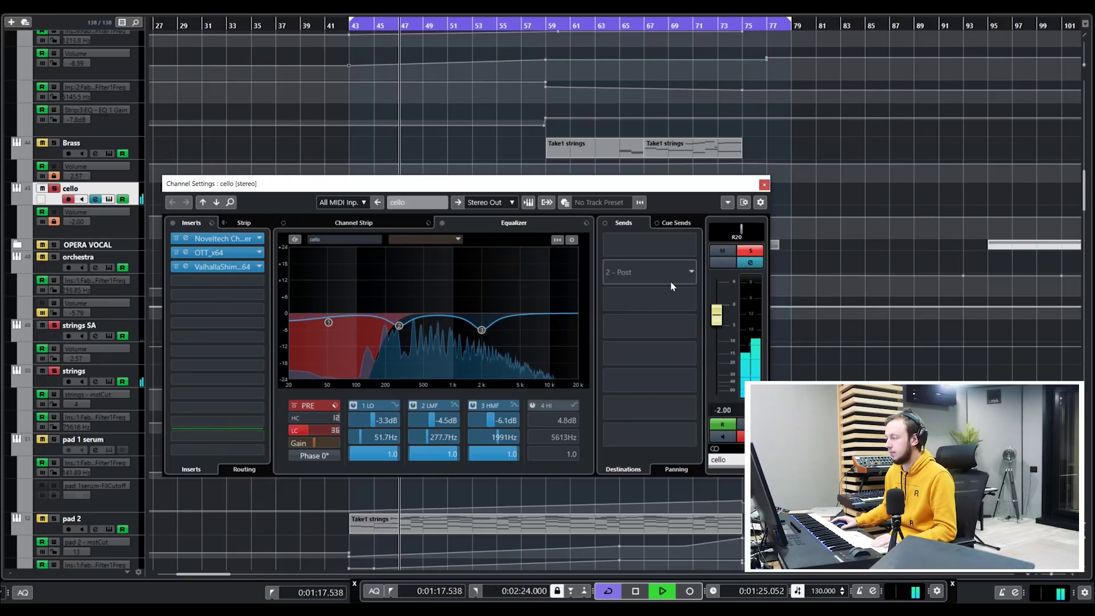
left_click(229, 268)
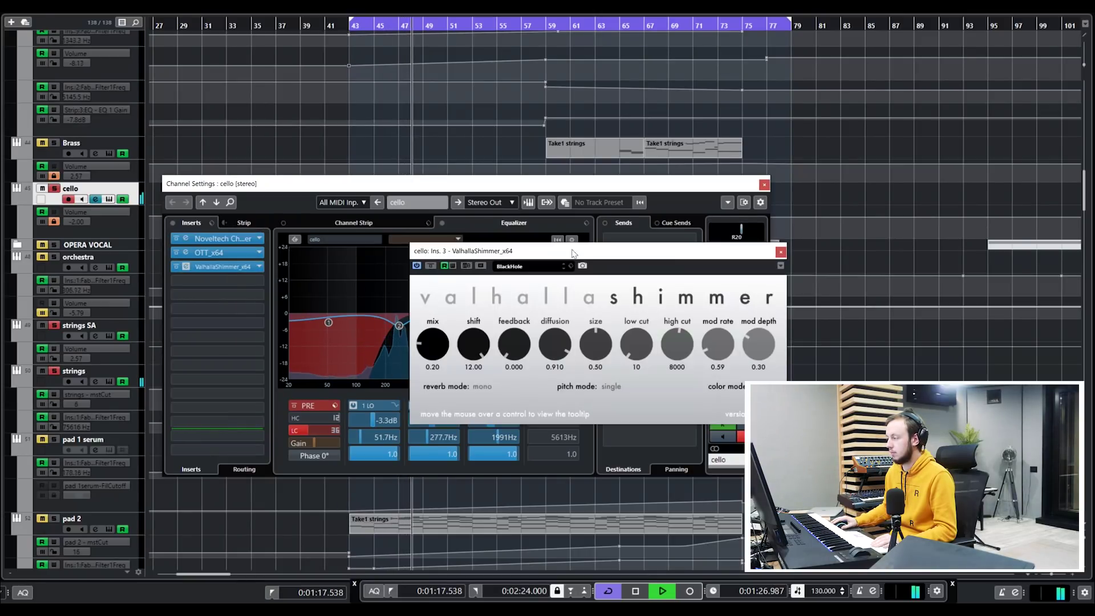
left_click(780, 252)
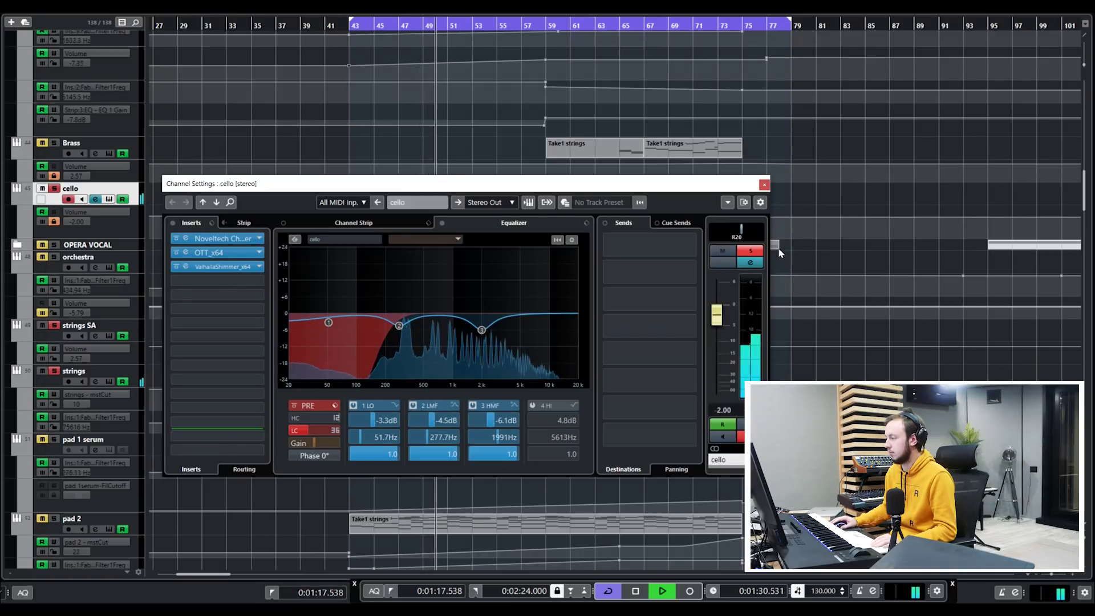
left_click(764, 185)
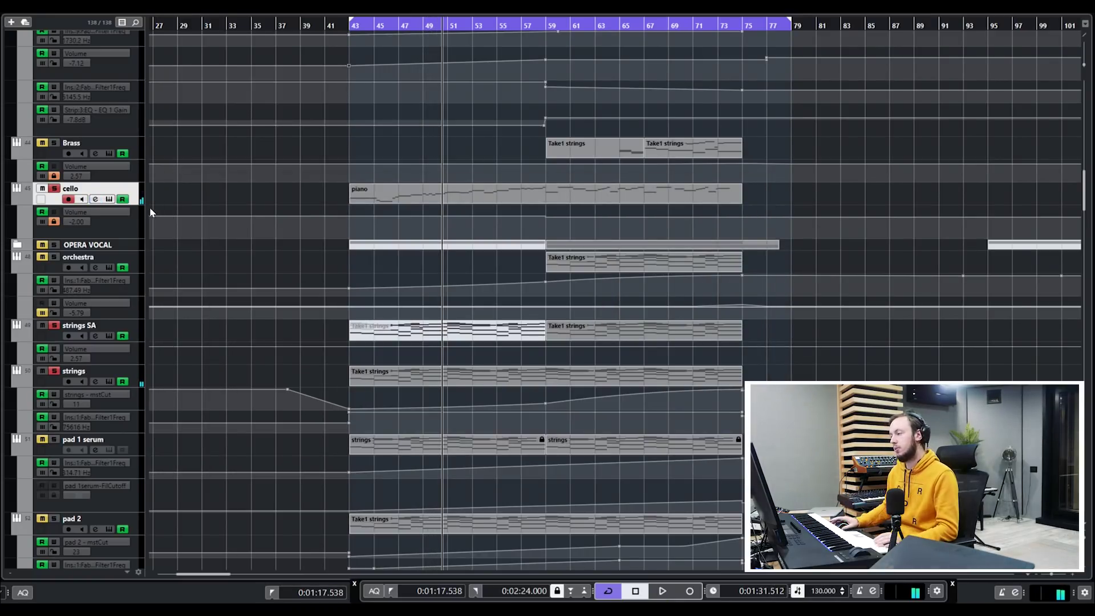
key("e")
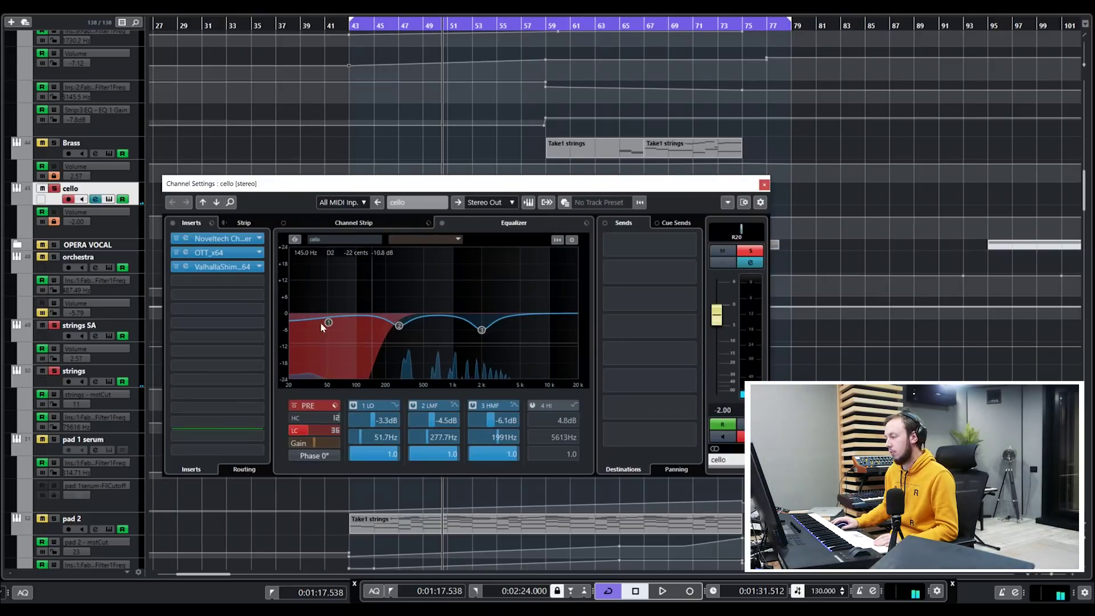
left_click(764, 186)
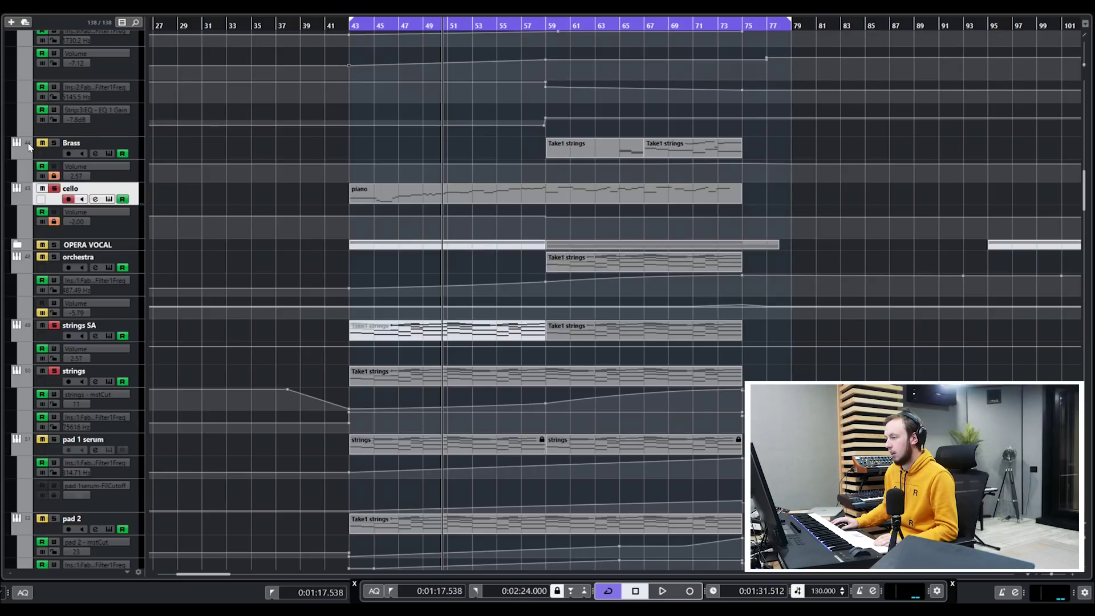
Step: Add the Brass and orchestra tracks to the soloed break tracks and play them from bar 59 with cycle off
left_click(620, 30)
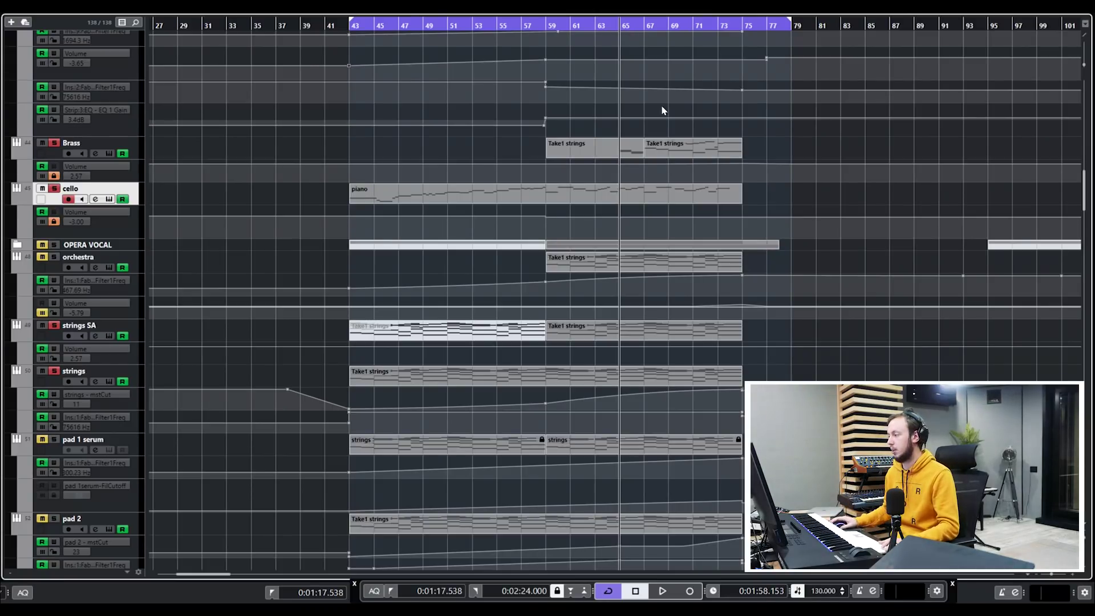
scroll(662, 110, "up", 3)
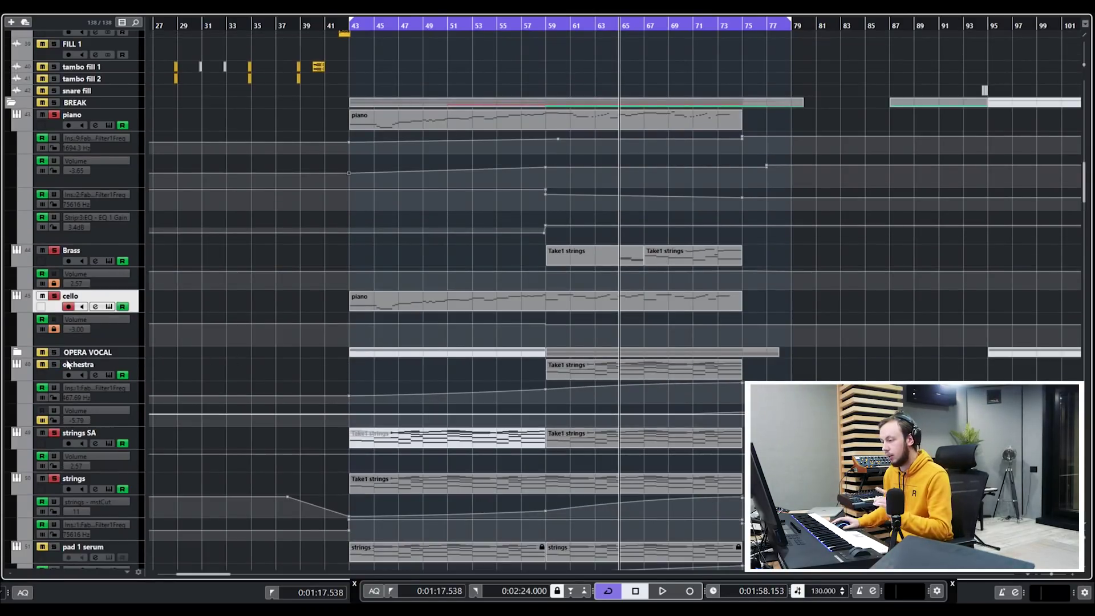
left_click(51, 375)
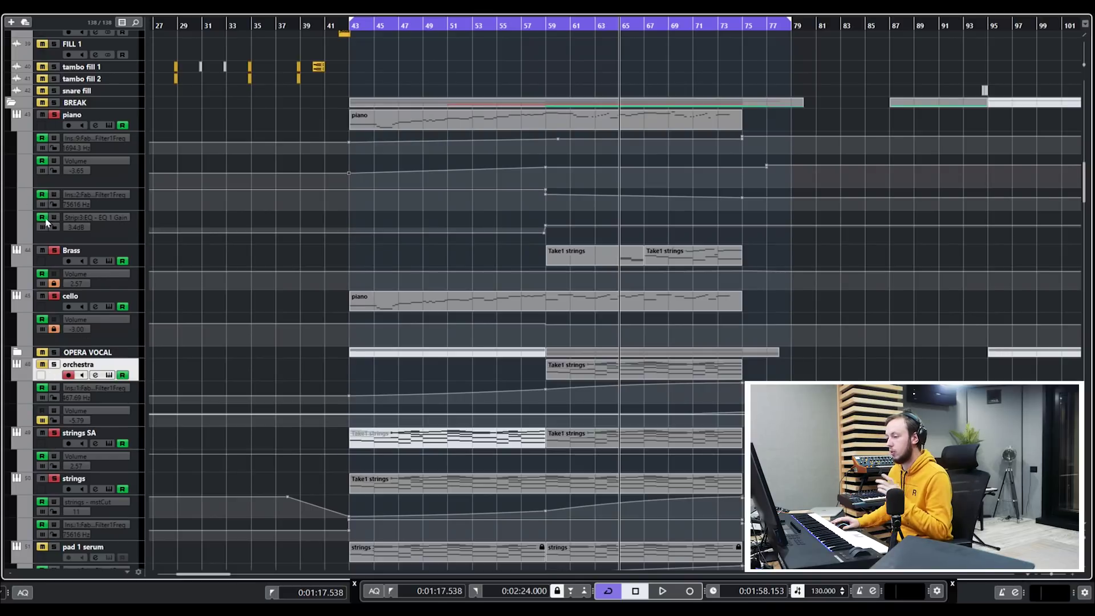
left_click(42, 365)
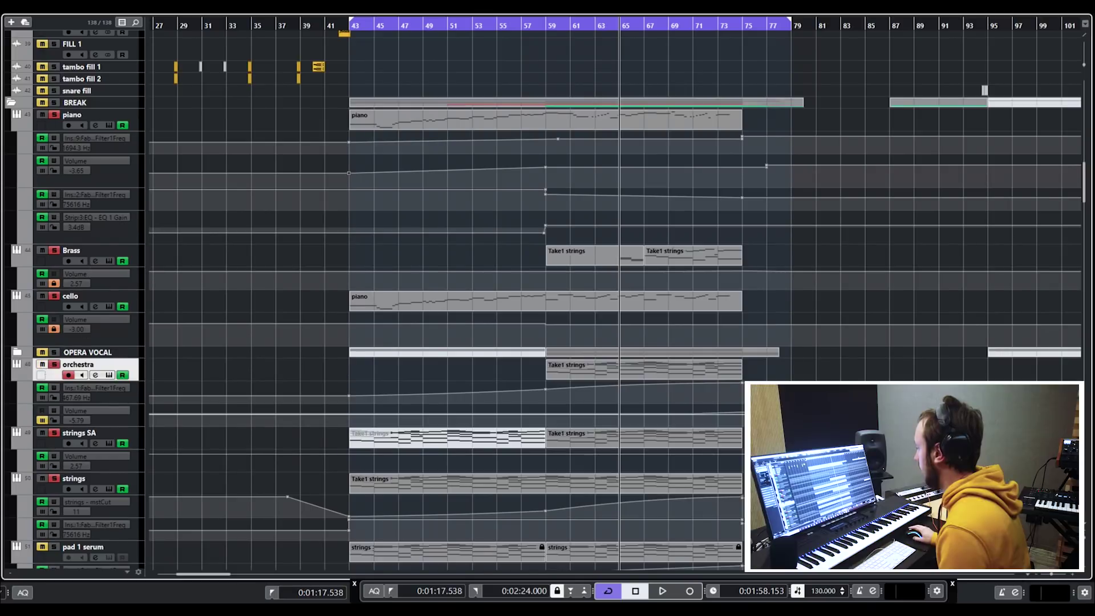
left_click(550, 22)
key("space")
left_click(553, 30)
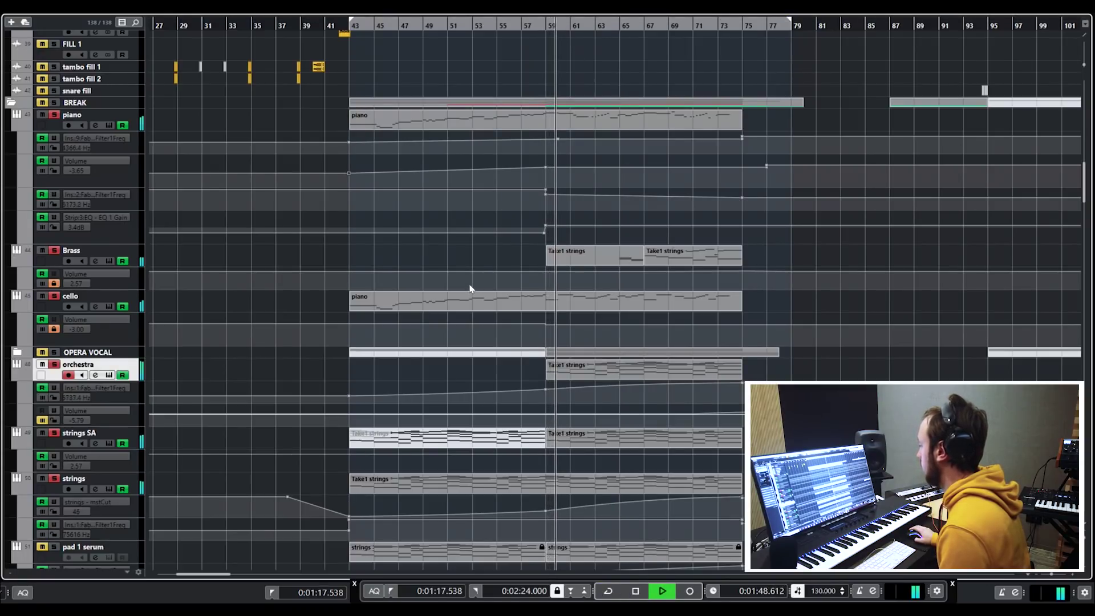
scroll(473, 288, "down", 3)
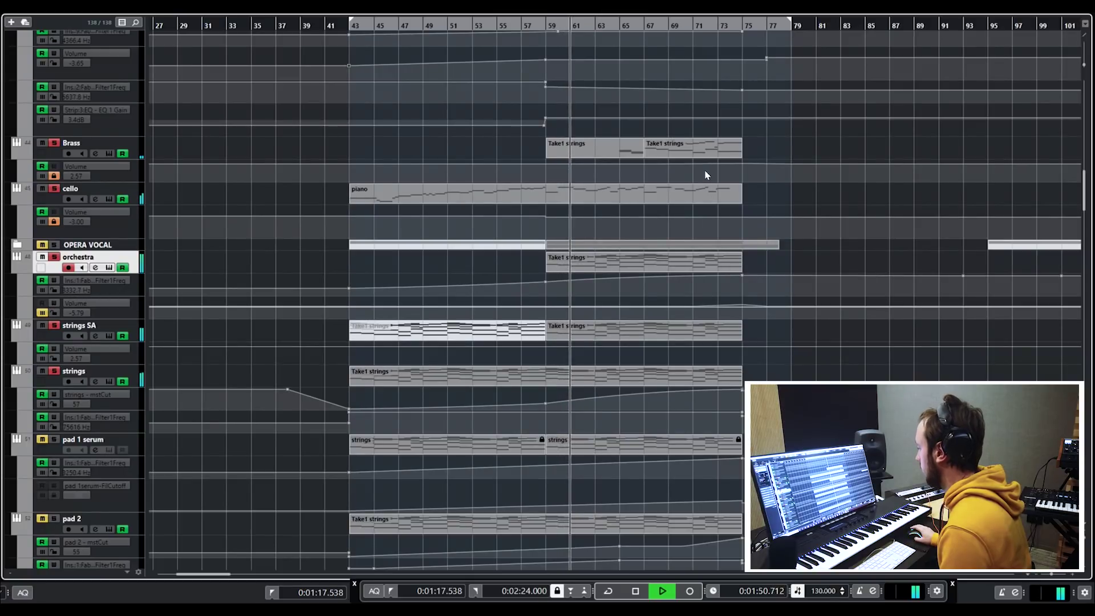
Step: Expand the OPERA VOCAL folder, add Vocal (R) 03 to the soloed tracks and play from bar 59
left_click(17, 245)
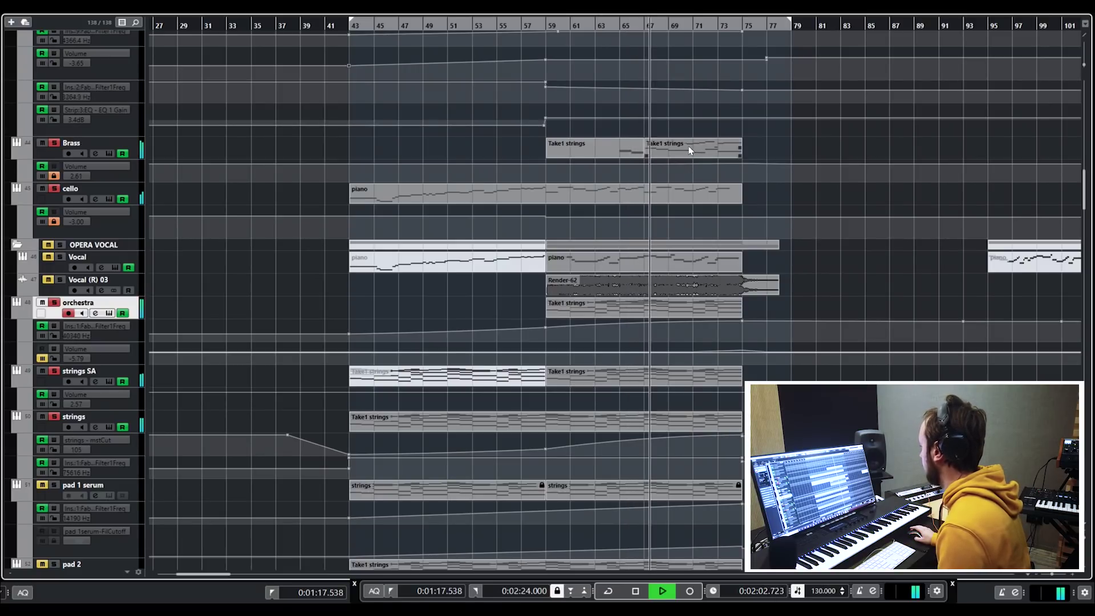
scroll(689, 151, "down", 3)
scroll(688, 149, "up", 2)
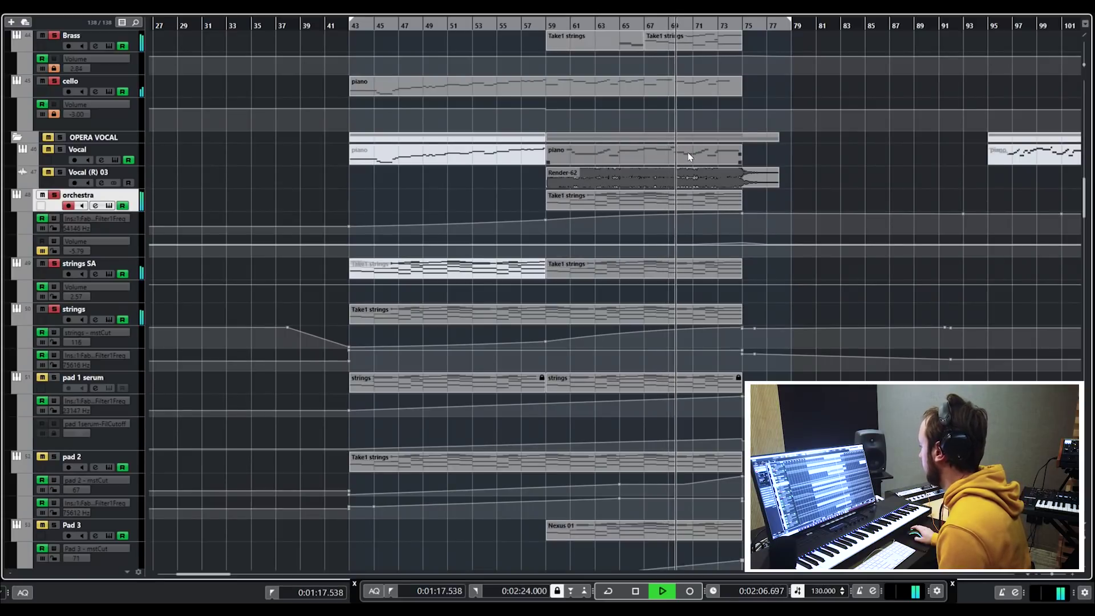
key("space")
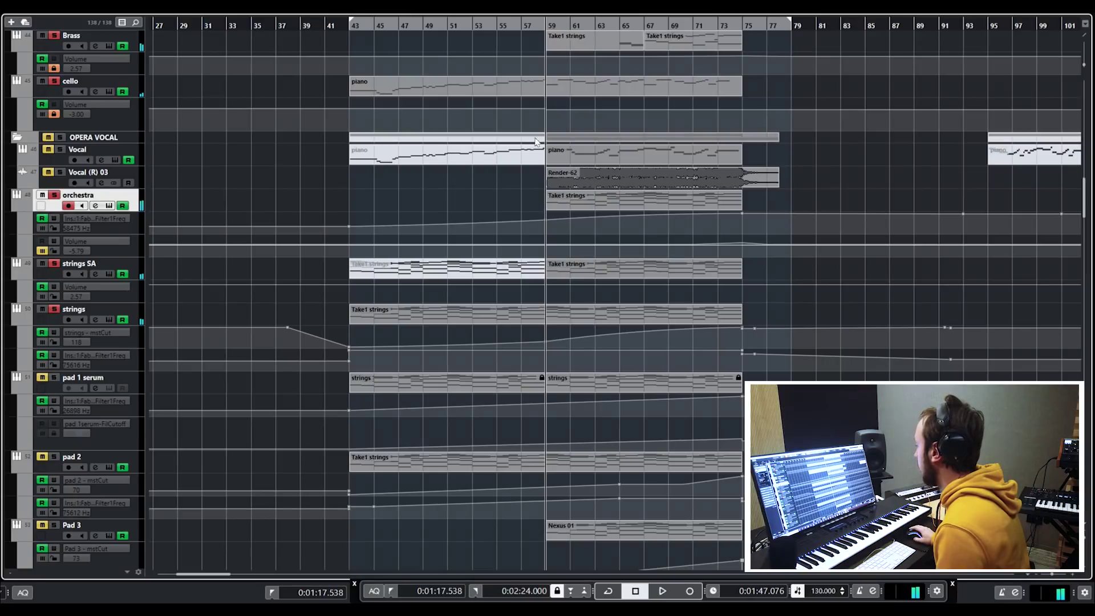
left_click(64, 183)
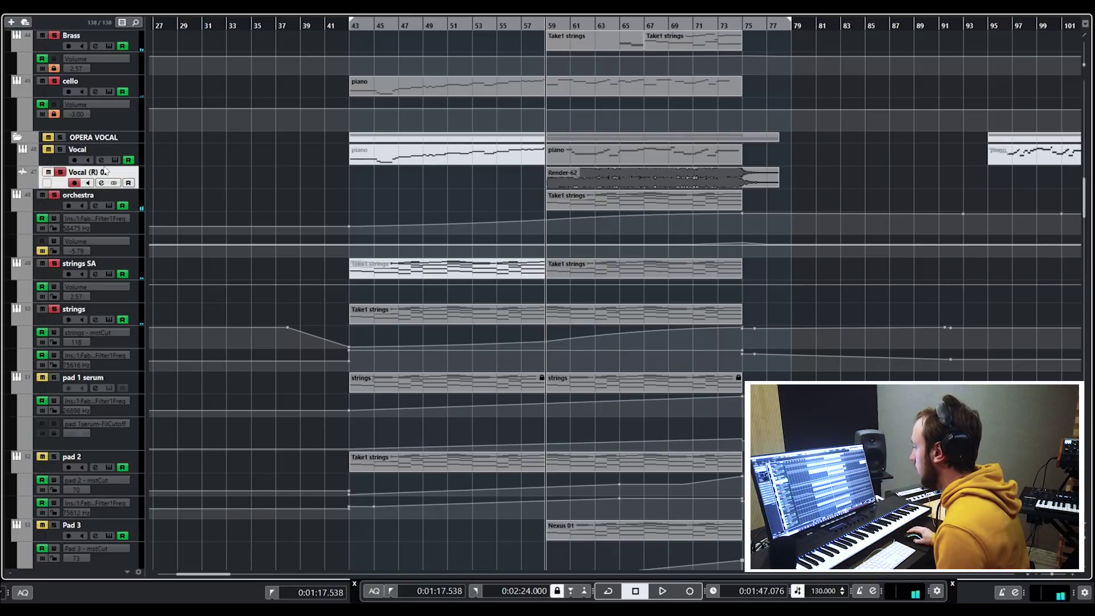
key("space")
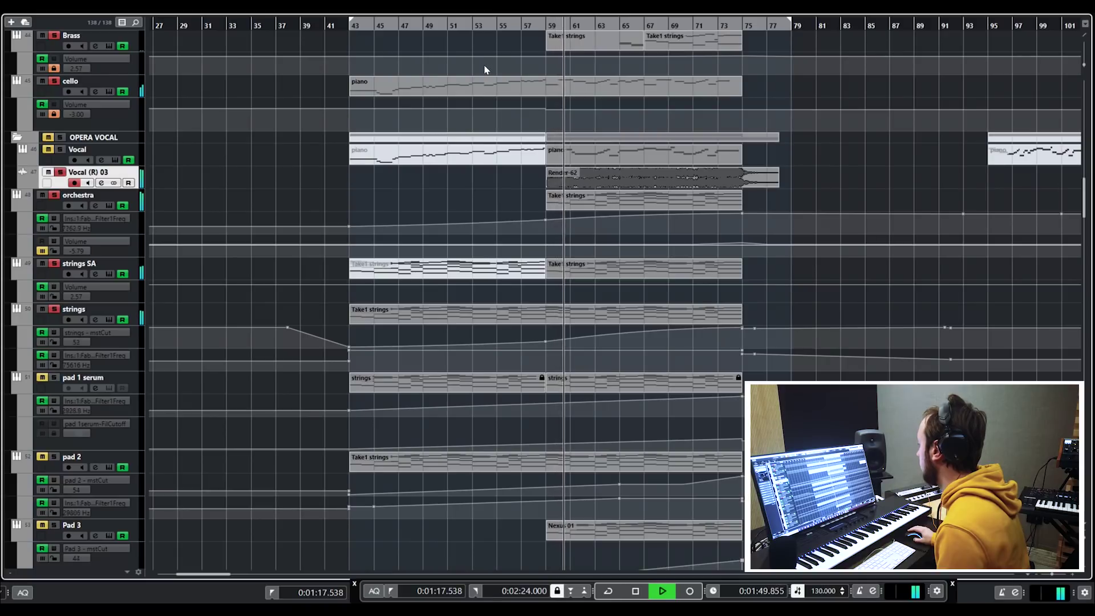
Step: Stop playback and point out the Vocal track's piano parts and the rendered clip Render-62 on Vocal (R) 03 by selecting them
left_click_drag(285, 150, 438, 160)
left_click_drag(631, 172, 679, 162)
key("space")
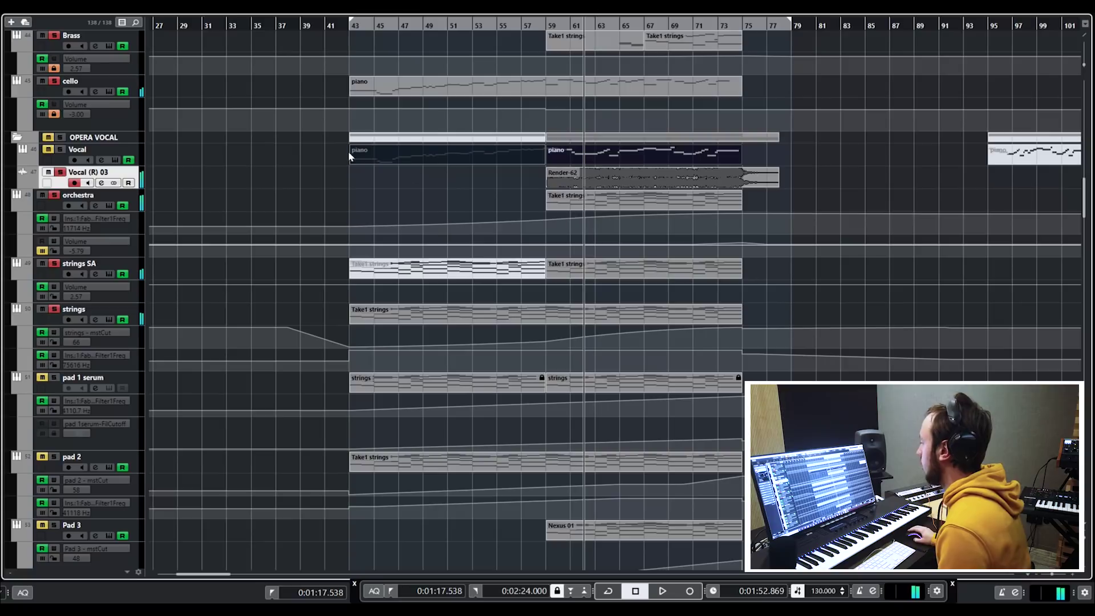
left_click(274, 167)
left_click_drag(307, 149, 717, 156)
left_click(812, 172)
left_click(709, 183)
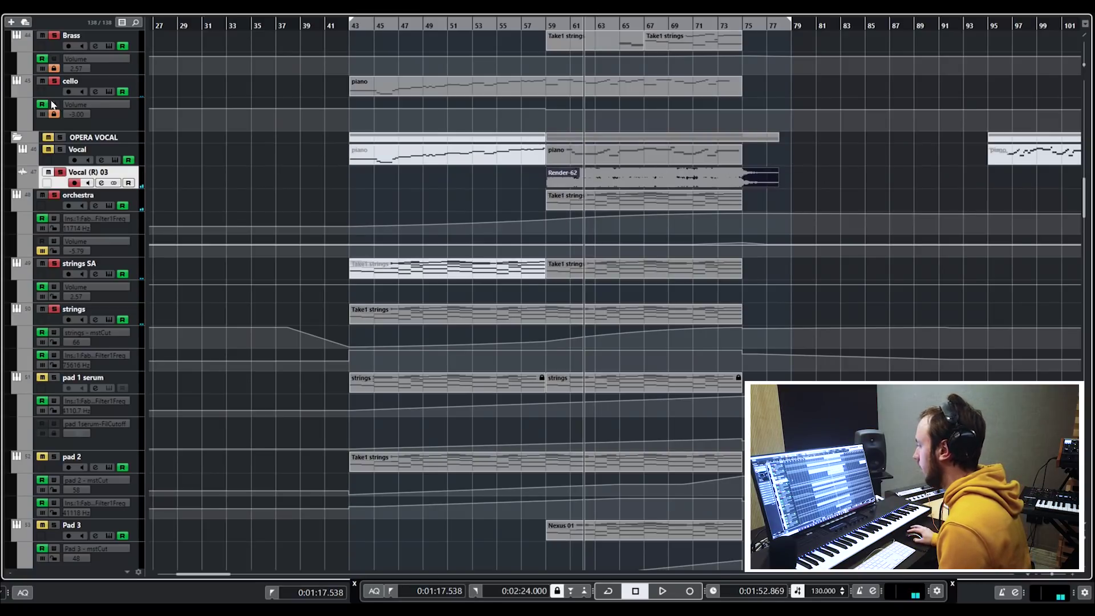
left_click(101, 183)
left_click(101, 182)
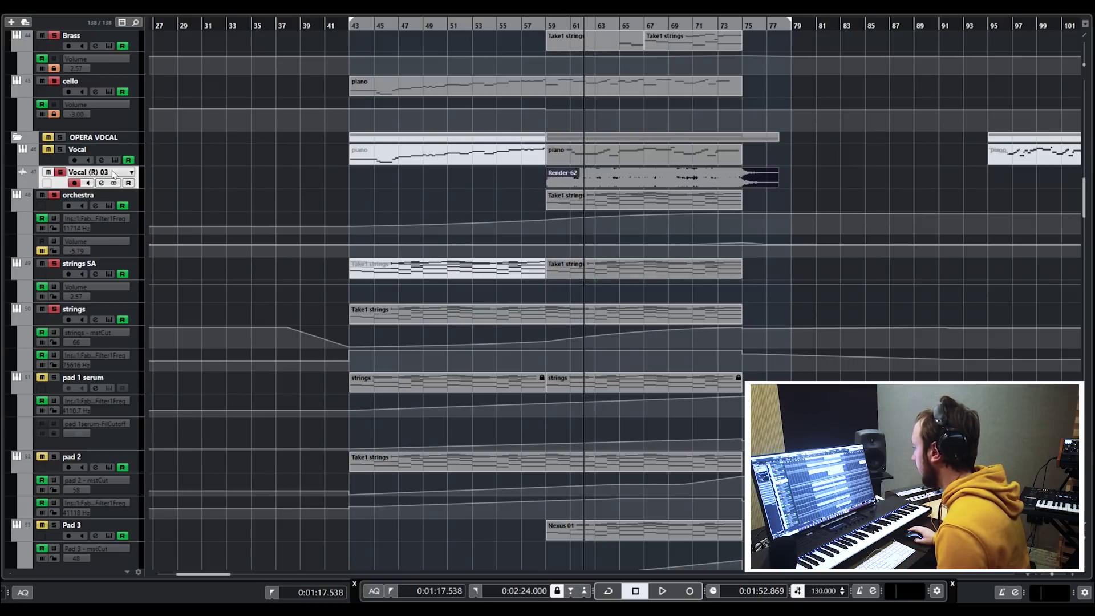
Step: Solo only the pad 1 serum track and audition it from bar 53 and from bar 59
scroll(239, 296, "down", 4)
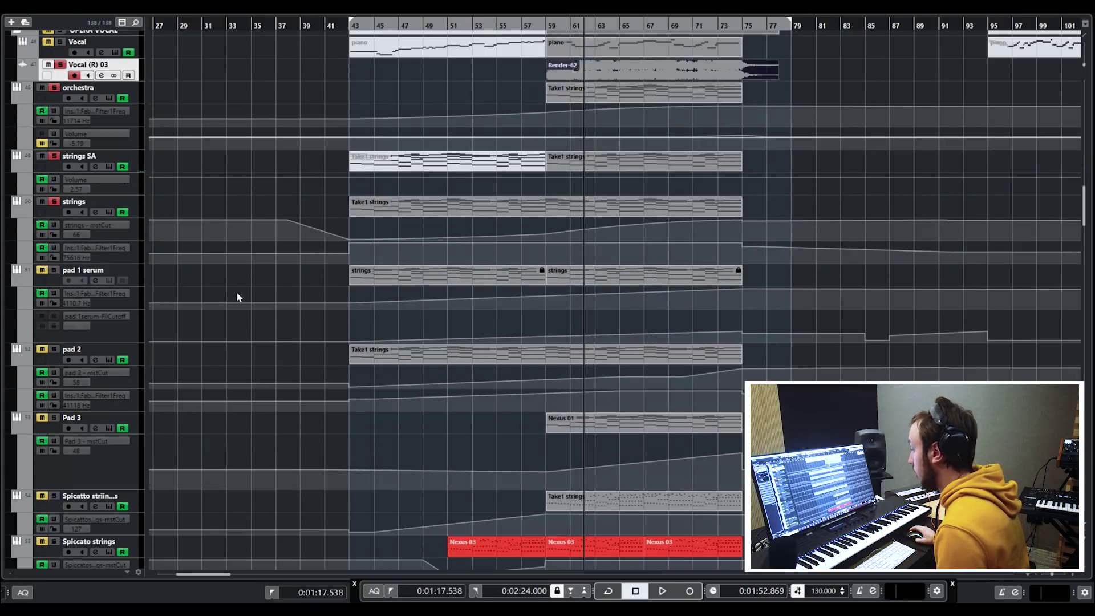
left_click(51, 280)
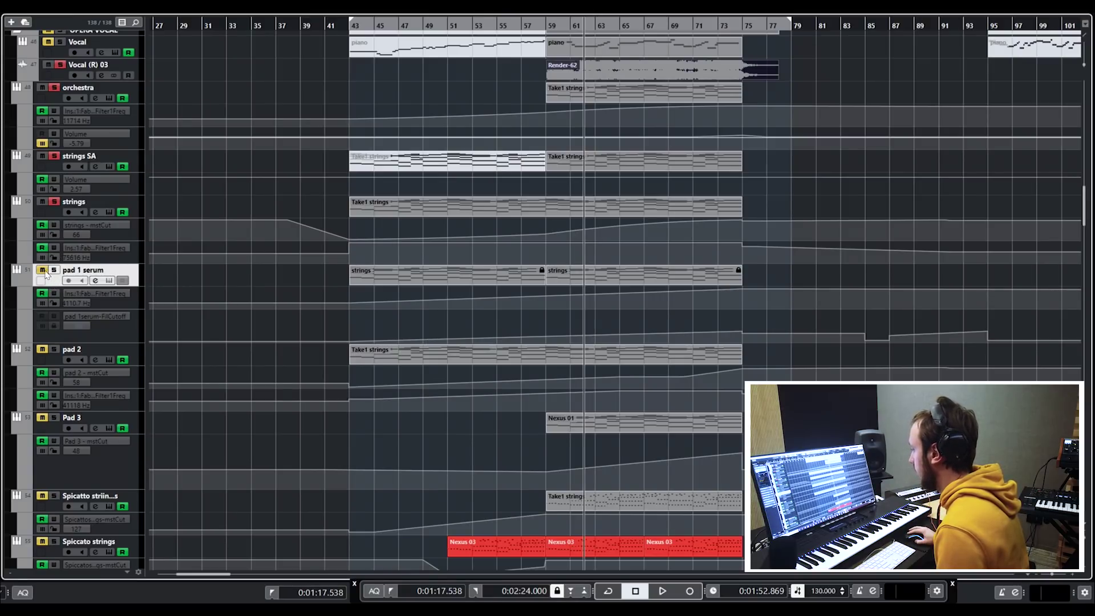
left_click(482, 30)
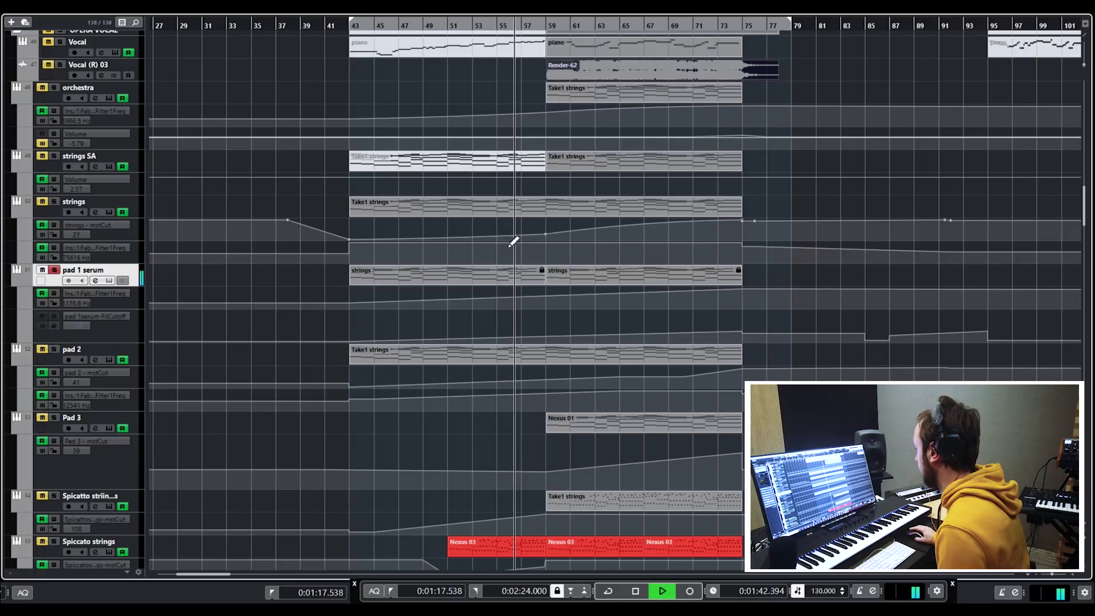
left_click(551, 33)
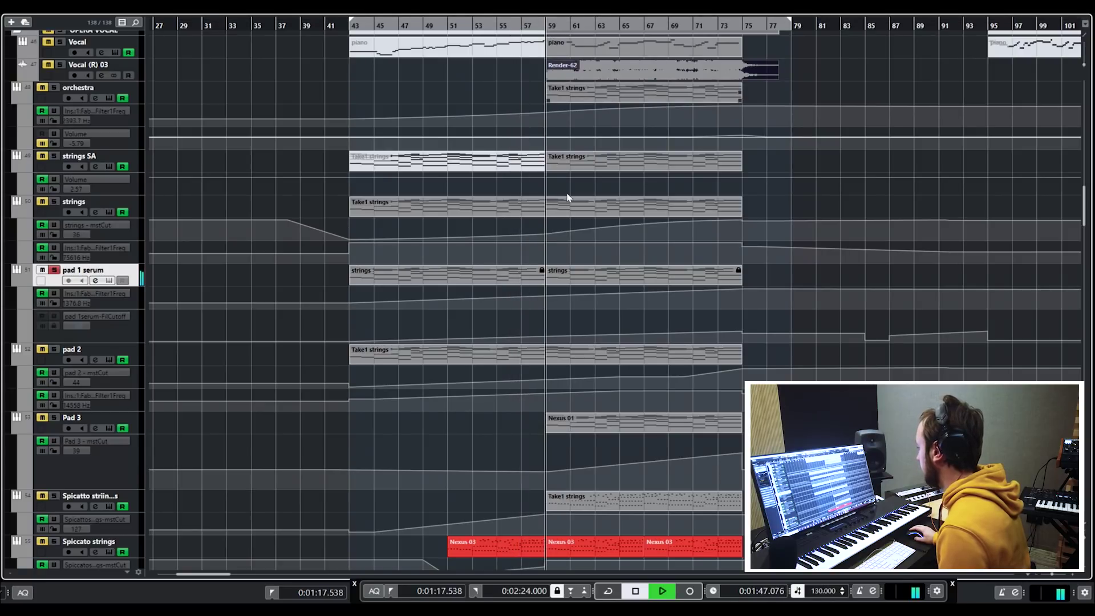
Step: Stop playback and examine the pad 1 serum channel's EQ and inserts
key("space")
left_click(95, 280)
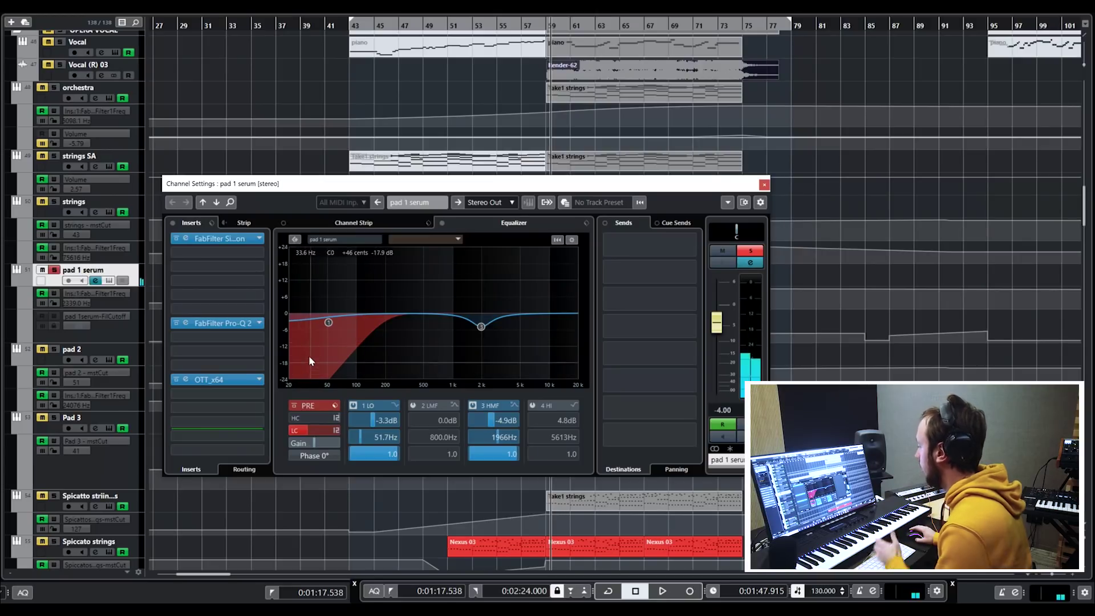
left_click_drag(449, 186, 573, 177)
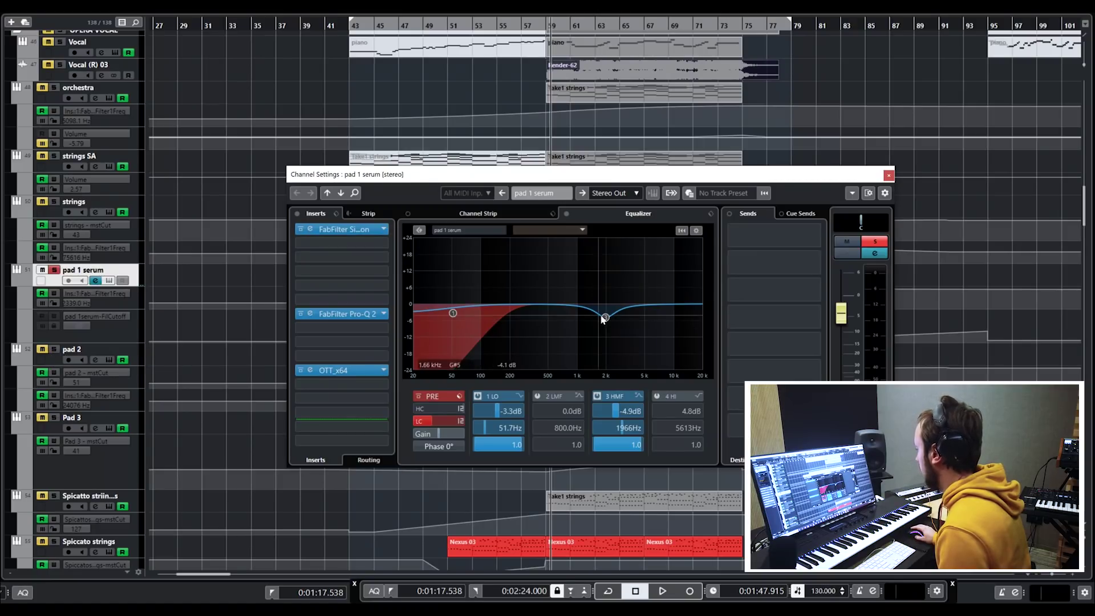
Step: Close the channel settings, audition pad 2 and Pad 3 one after the other, each soloed alone, from bar 59, and stop playback
left_click(45, 351)
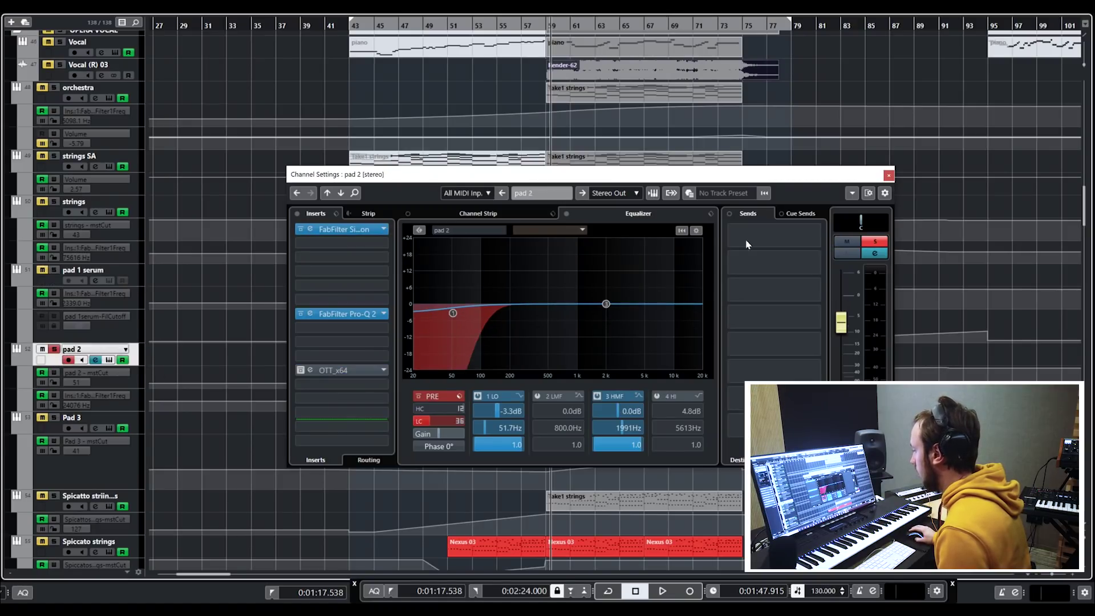
left_click(888, 175)
key("space")
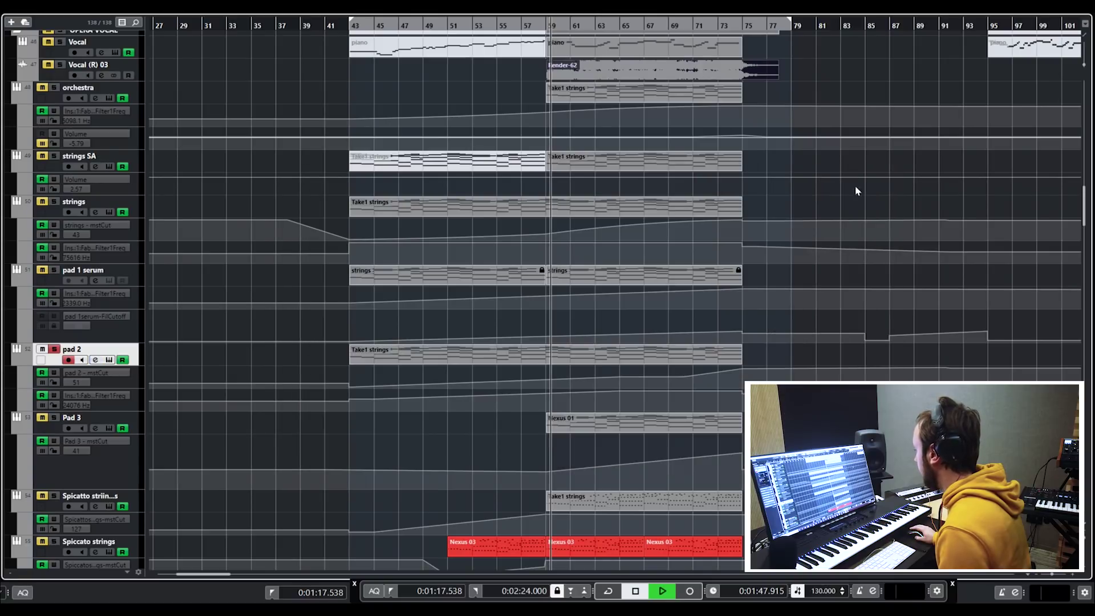
left_click(54, 417)
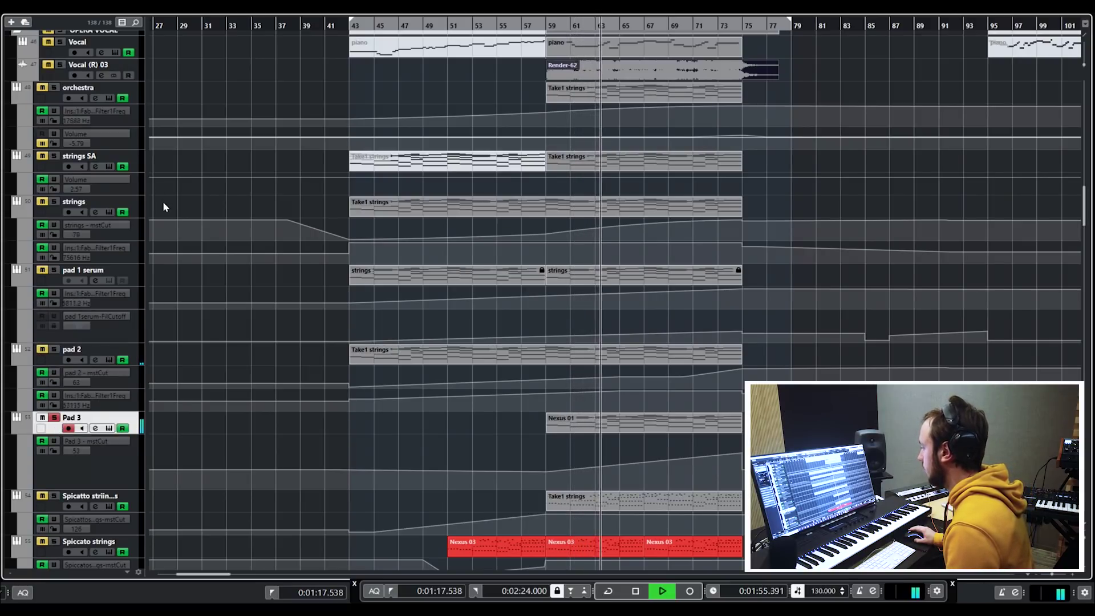
key("space")
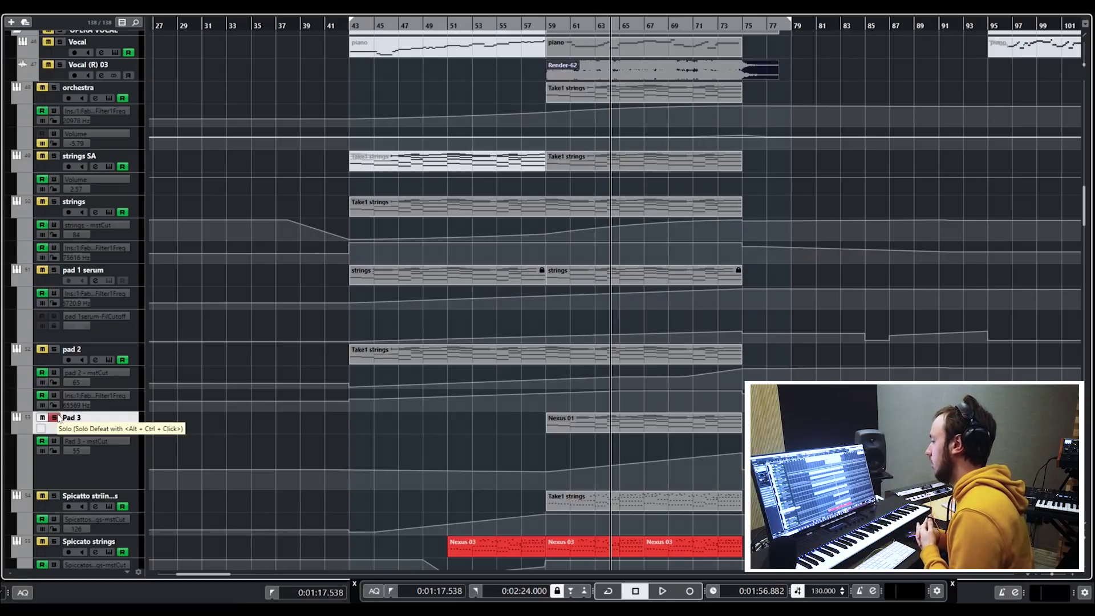
Step: Unsolo Pad 3, move the playhead to bar 59 and solo the Spicatto strings track directly below Pad 3
left_click(54, 418)
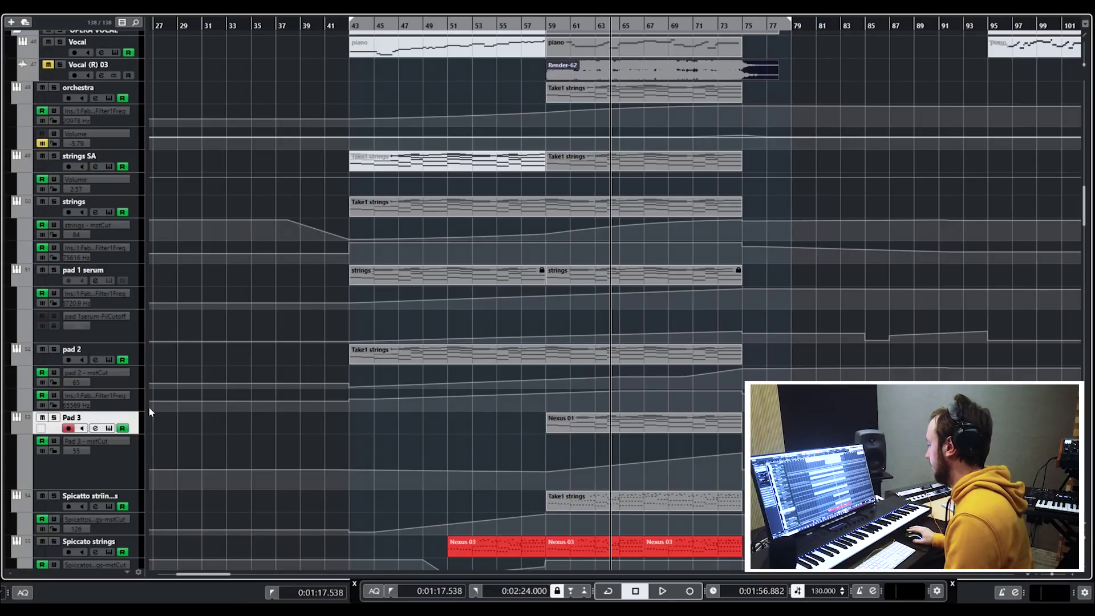
left_click(547, 27)
scroll(609, 196, "up", 5)
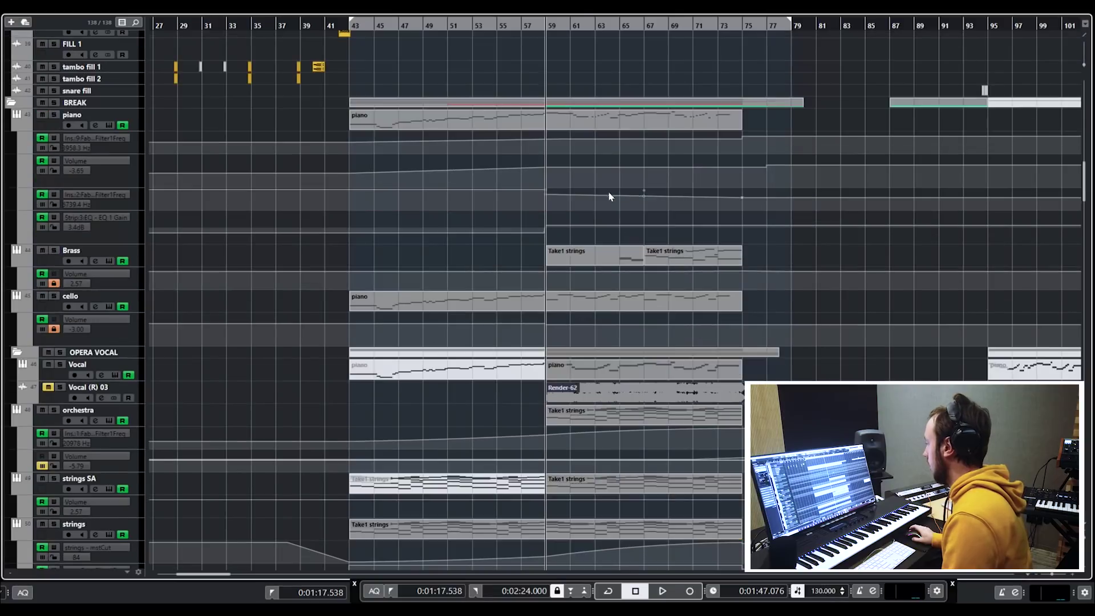
scroll(550, 191, "down", 9)
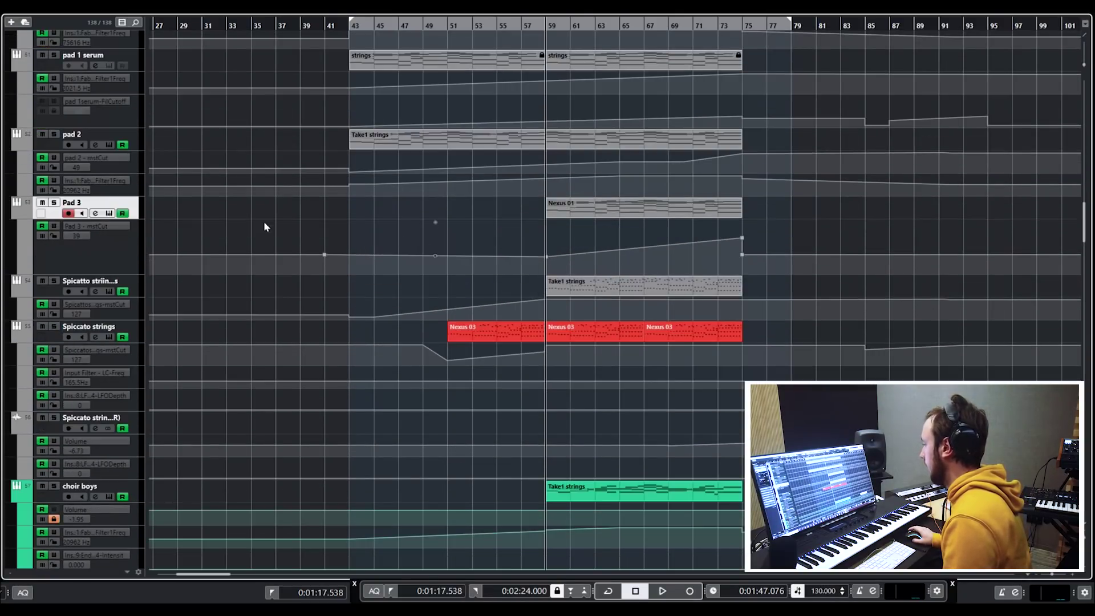
left_click(55, 286)
left_click(54, 281)
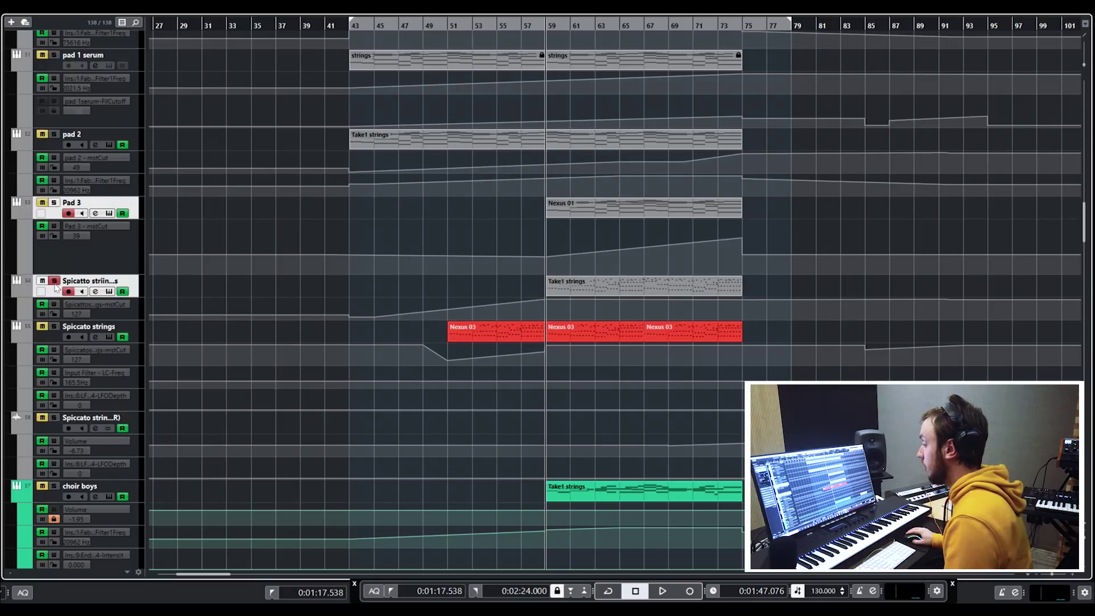
Step: Audition the two spiccato string tracks in solo from bar 59, the upper one alone first, and examine each channel's EQ and inserts
left_click(46, 339)
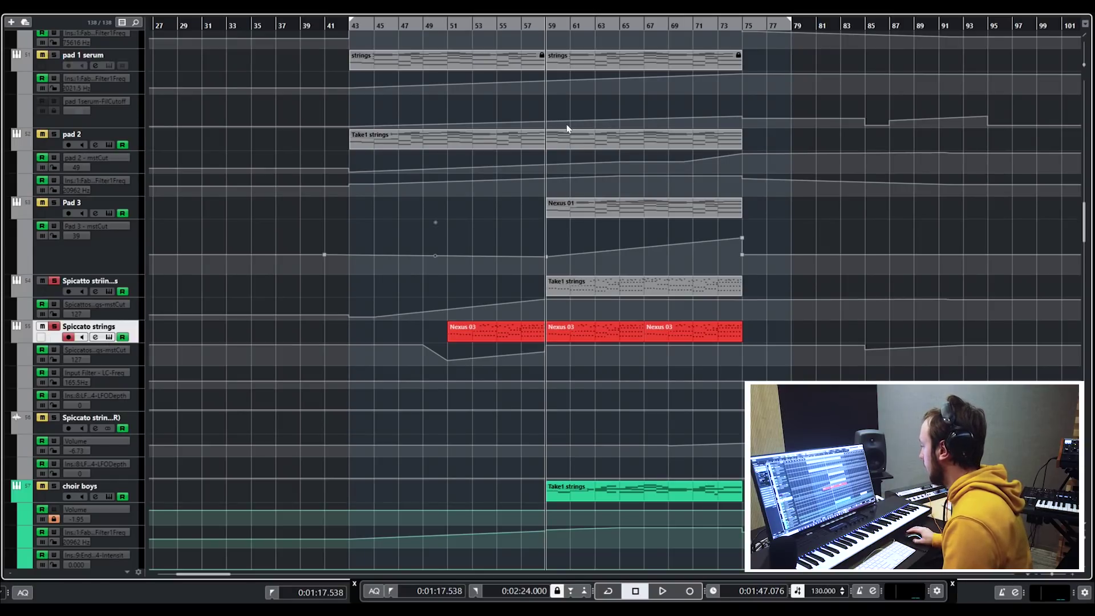
left_click(54, 293)
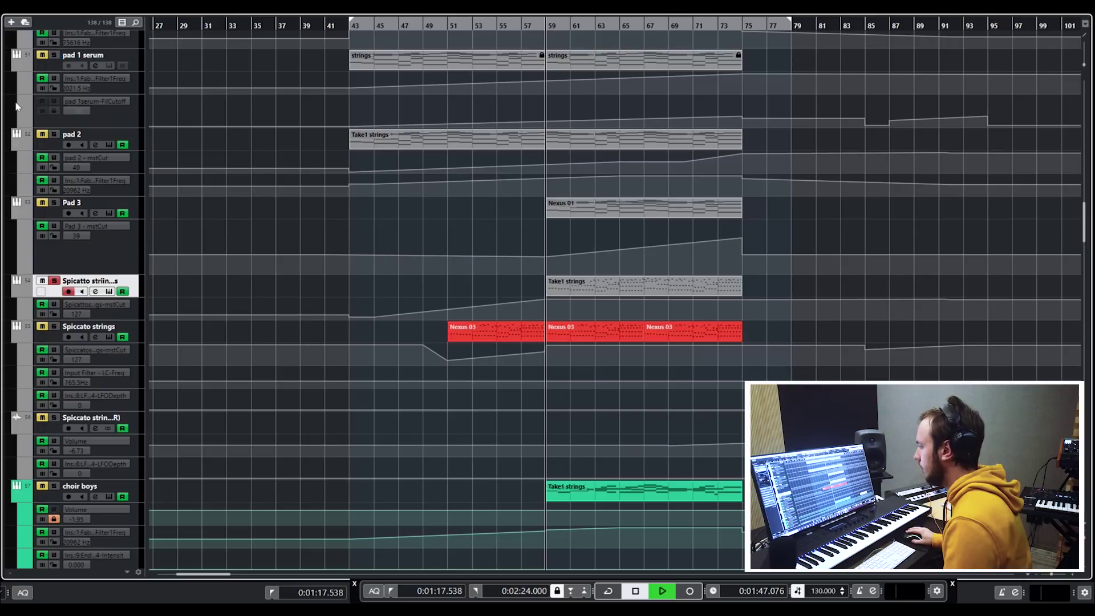
key("e")
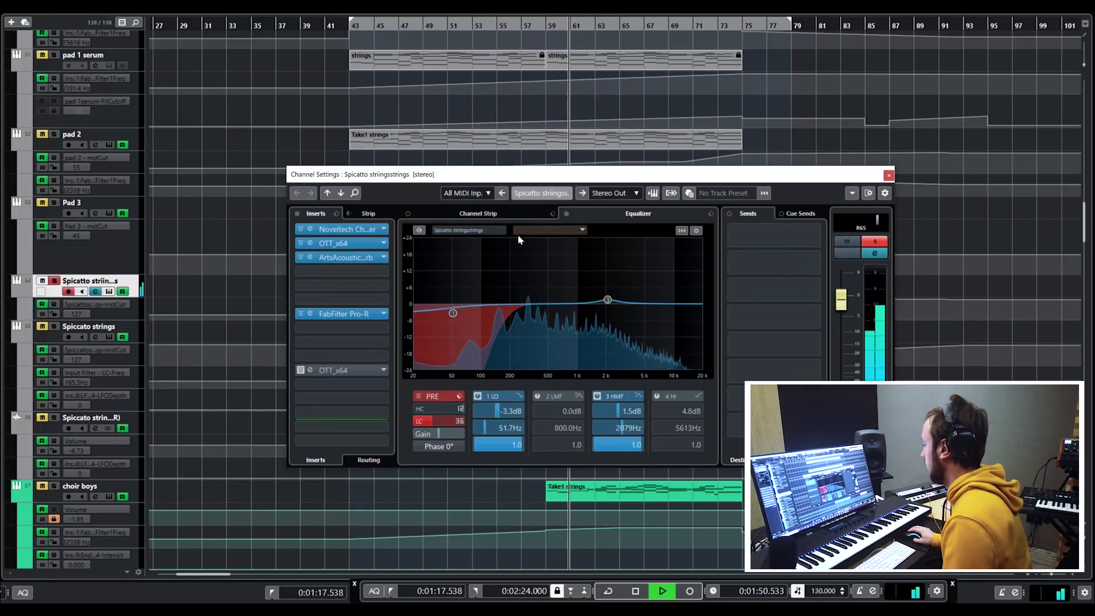
key("space")
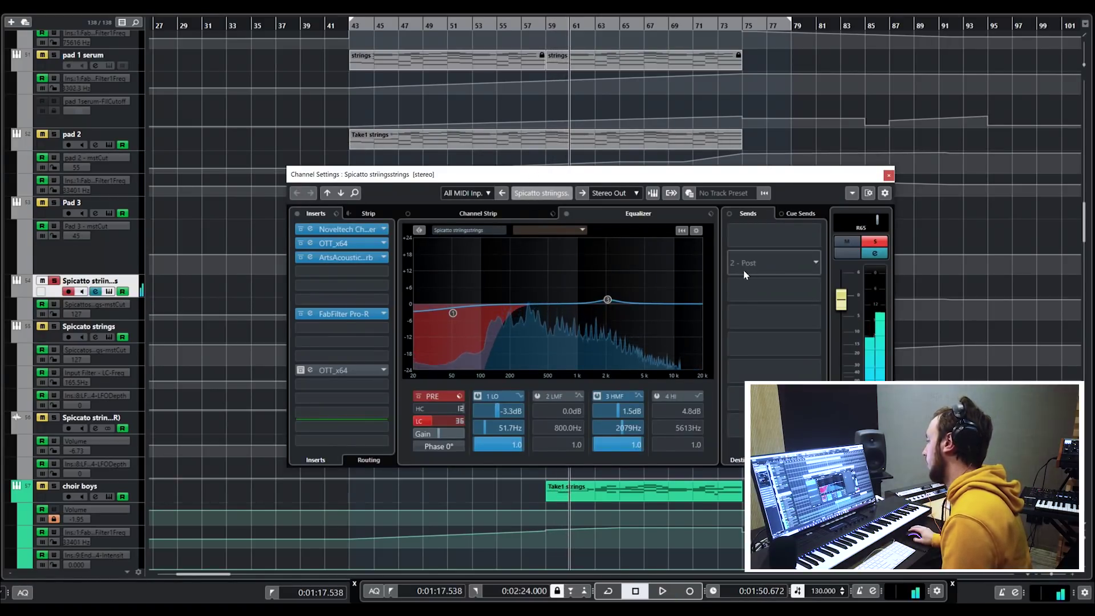
left_click(41, 331)
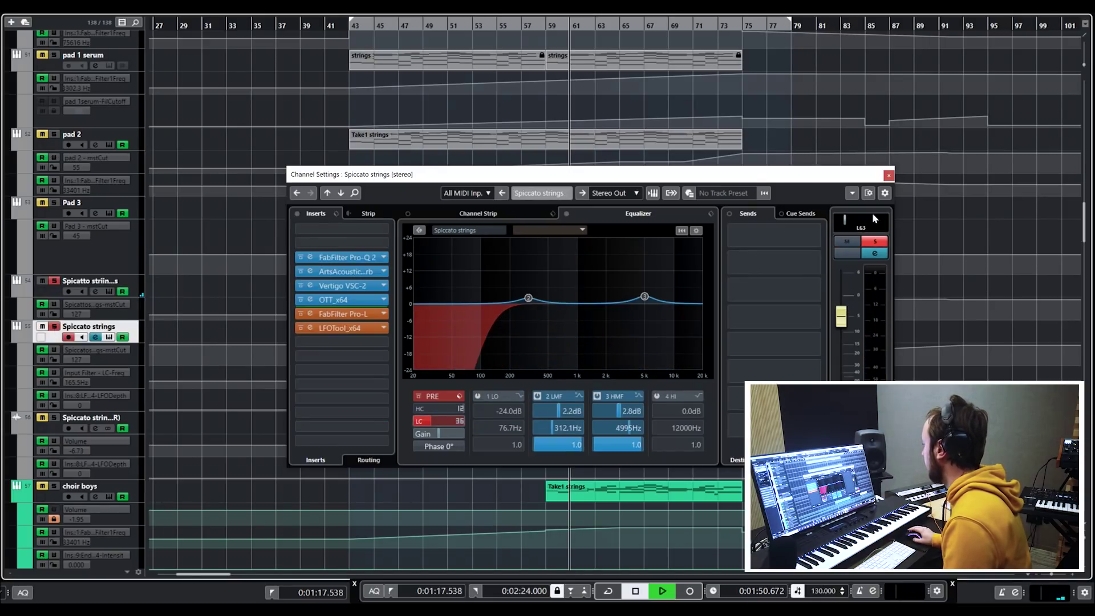
left_click(889, 176)
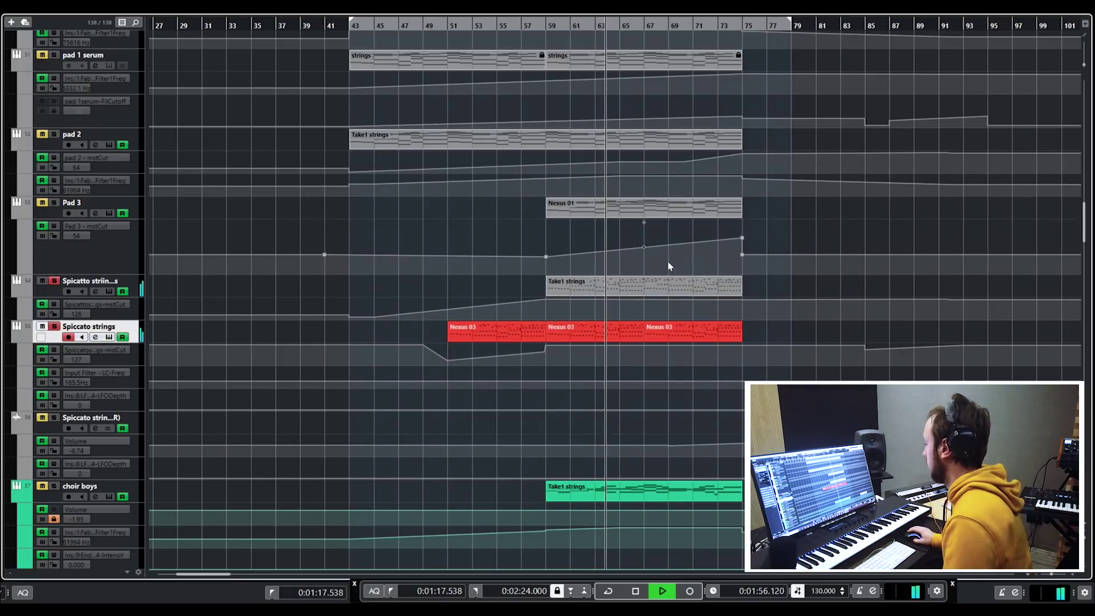
Step: Open the upper spiccato track's Take1 strings part, examine its notes during playback, and return to the project's track view
double_click(652, 280)
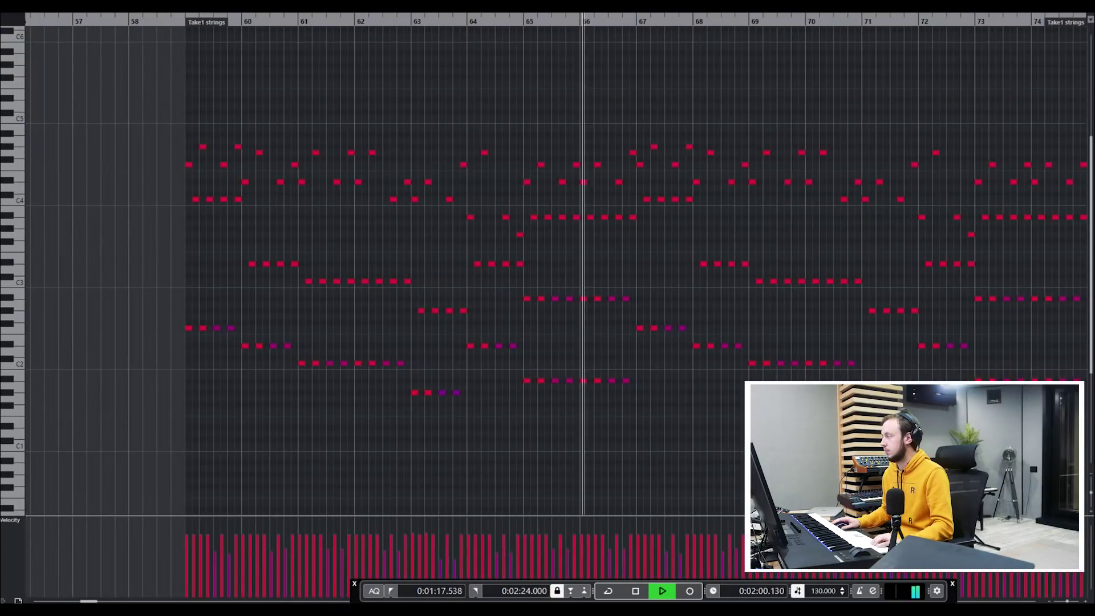
key("Escape")
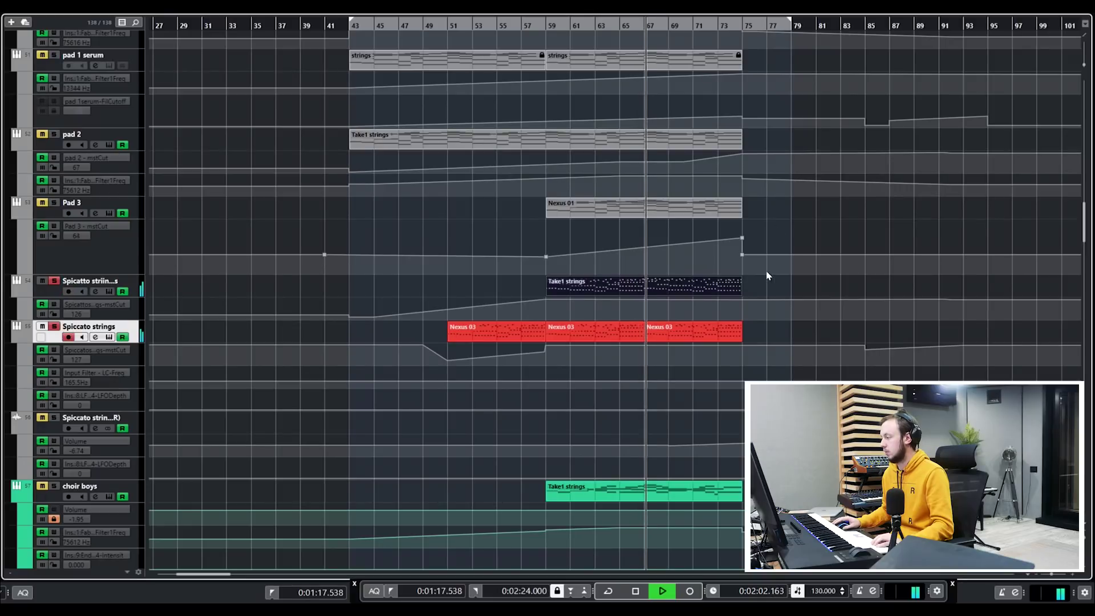
scroll(741, 346, "down", 3)
scroll(734, 348, "up", 3)
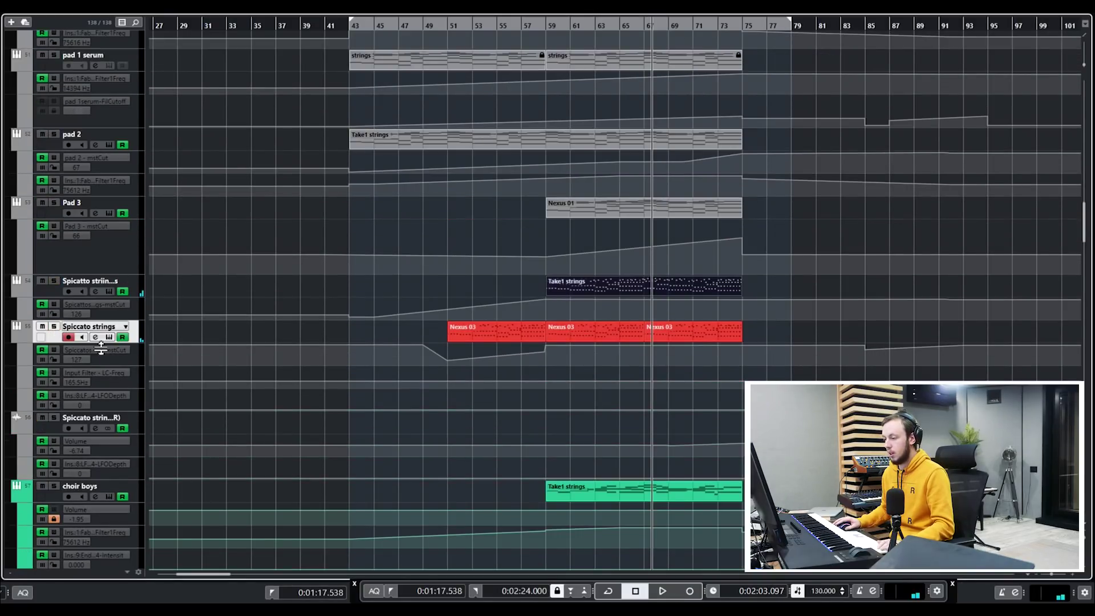
Step: Mute the choir boys, Voices and choir tracks and play the break from bar 59 to hear it without them
scroll(321, 344, "down", 6)
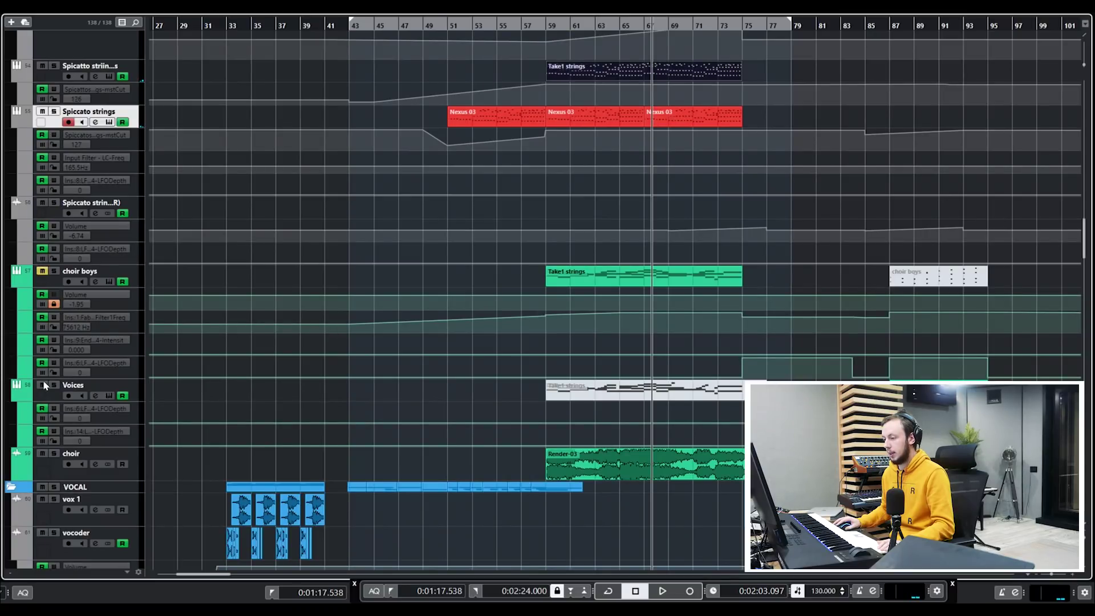
left_click(546, 27)
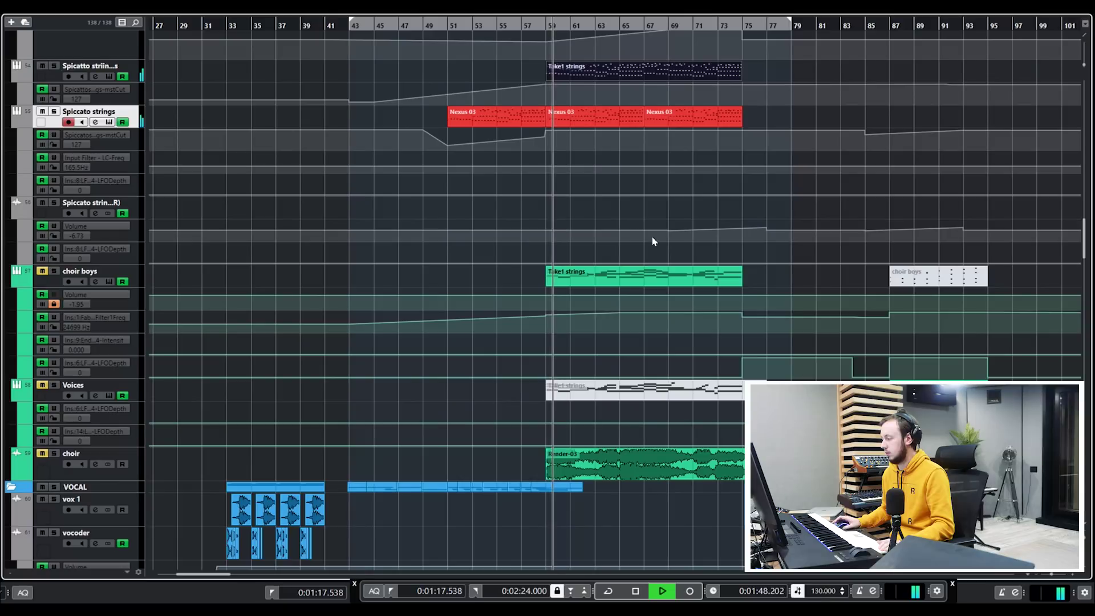
scroll(662, 238, "up", 3)
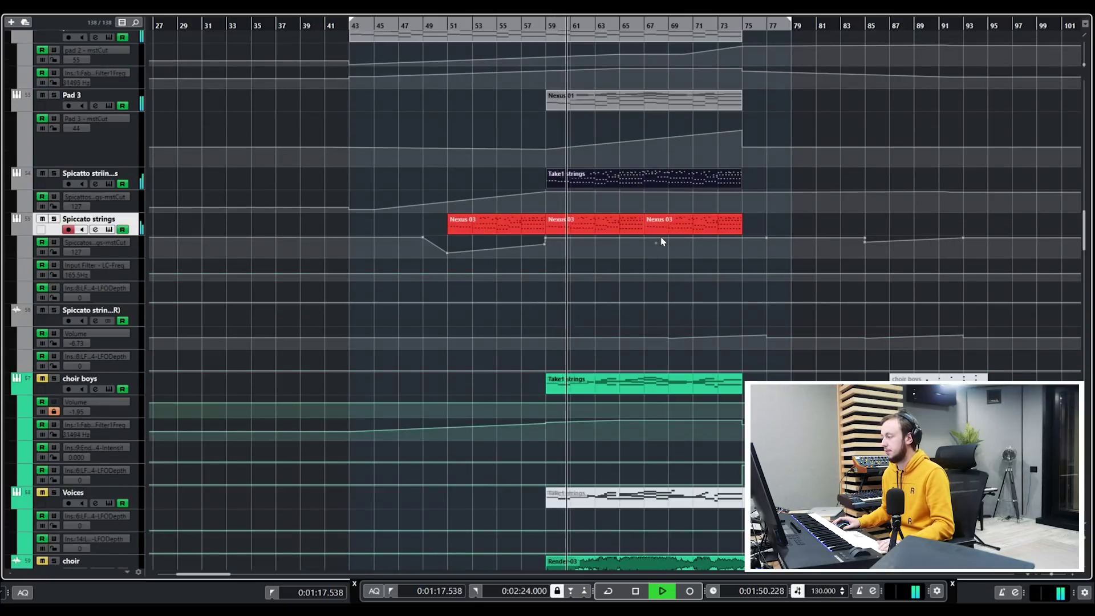
scroll(662, 240, "up", 9)
scroll(661, 241, "down", 6)
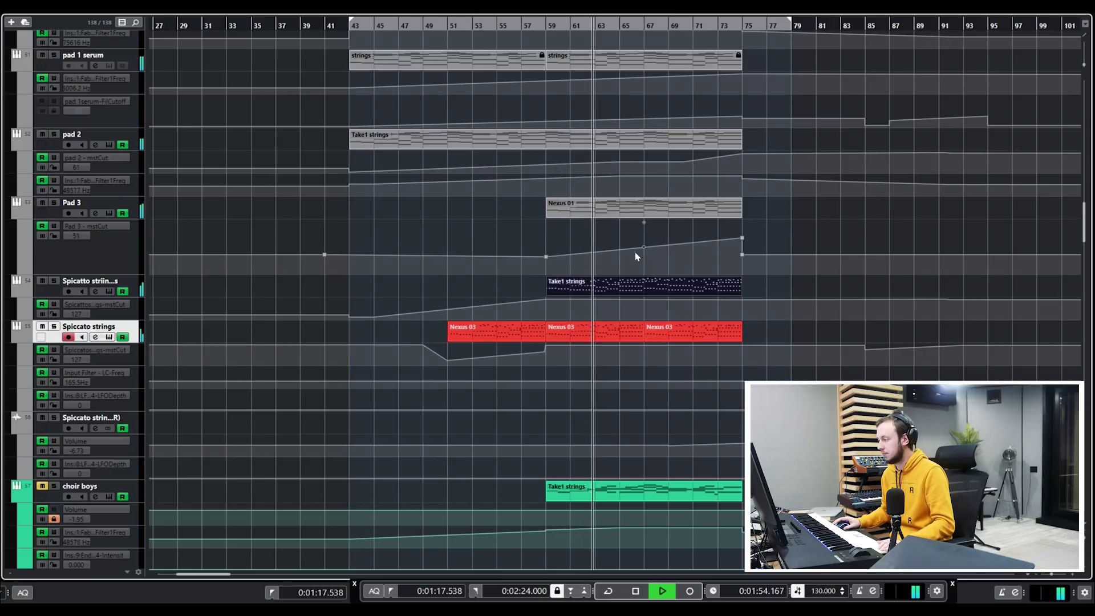
scroll(635, 254, "down", 3)
scroll(635, 254, "down", 6)
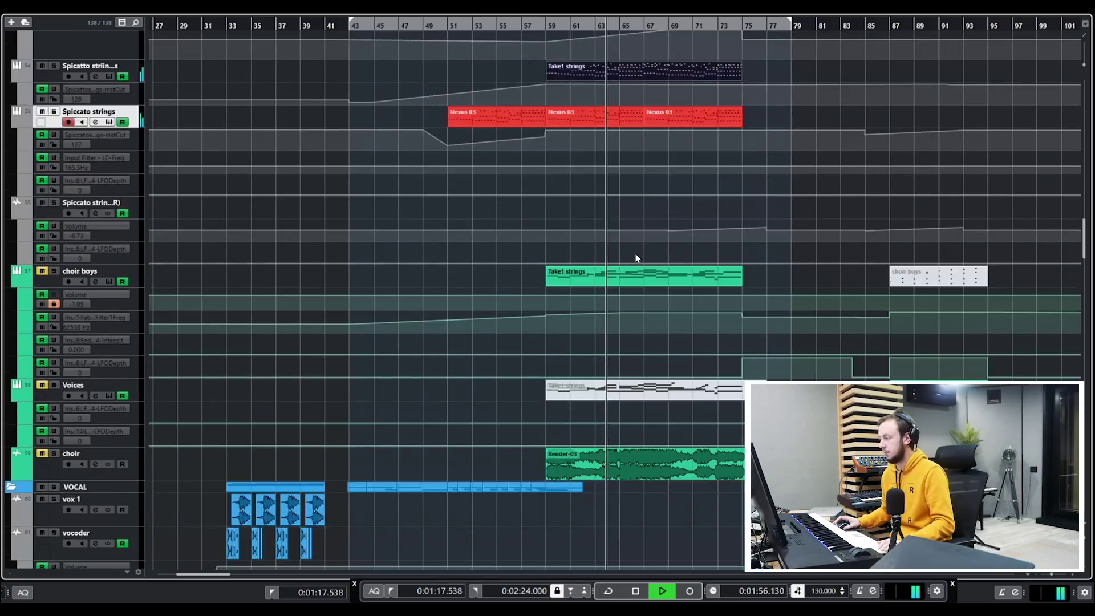
Step: Solo the Vocal track in the OPERA VOCAL folder, inspect its channel settings, and return to the full mix
scroll(754, 295, "up", 9)
scroll(752, 292, "up", 18)
scroll(753, 291, "down", 6)
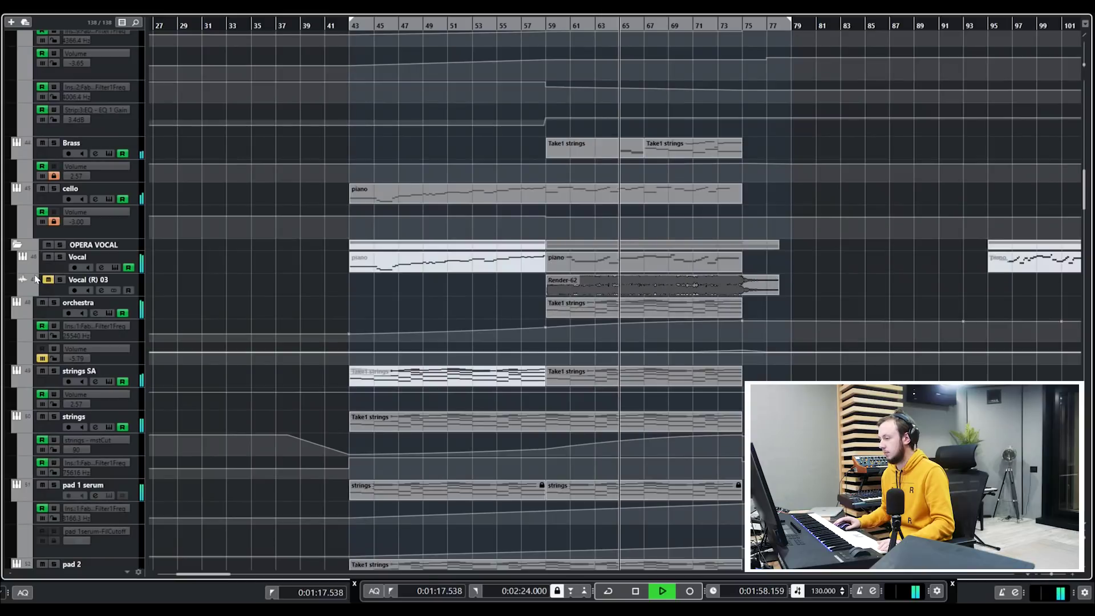
left_click(59, 258)
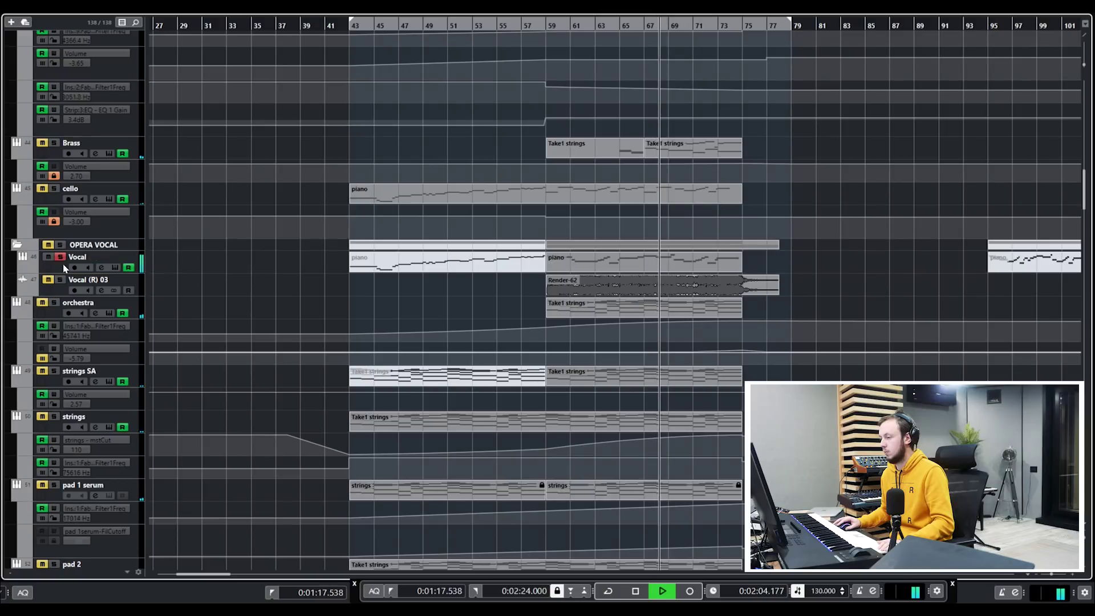
left_click(66, 268)
left_click(101, 267)
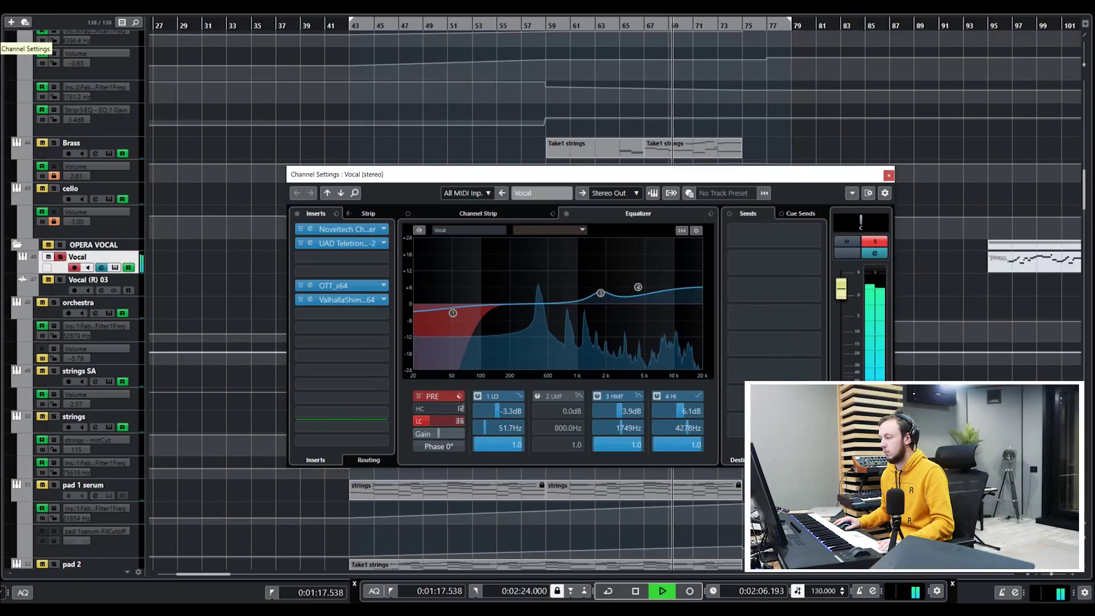
key("Escape")
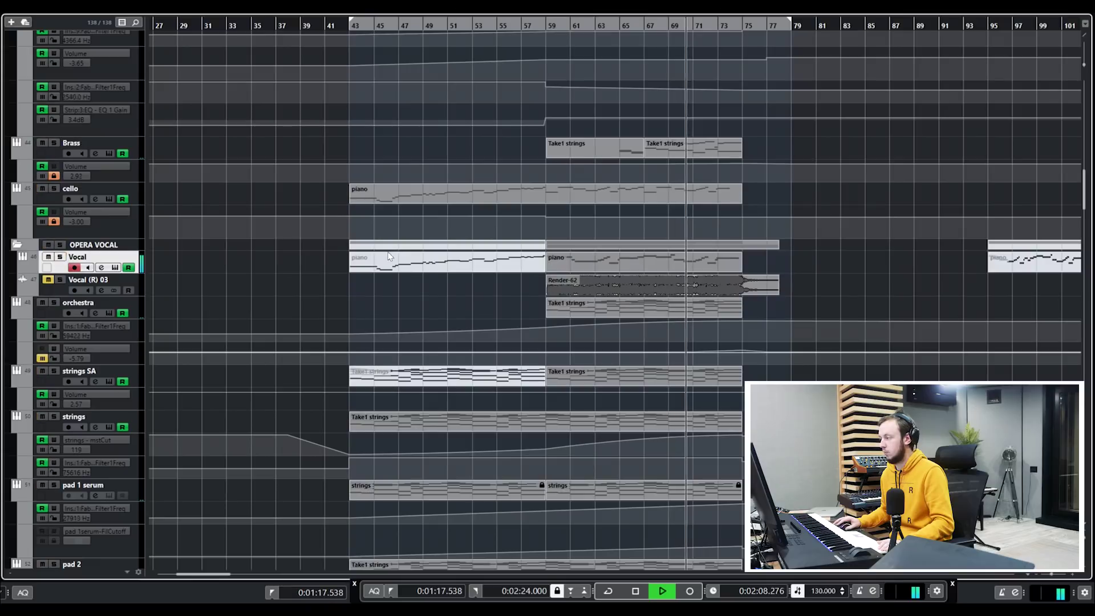
Step: Stop playback and unmute the choir boys, Voices and choir tracks
scroll(635, 233, "down", 6)
scroll(635, 233, "down", 4)
key("space")
scroll(616, 204, "down", 3)
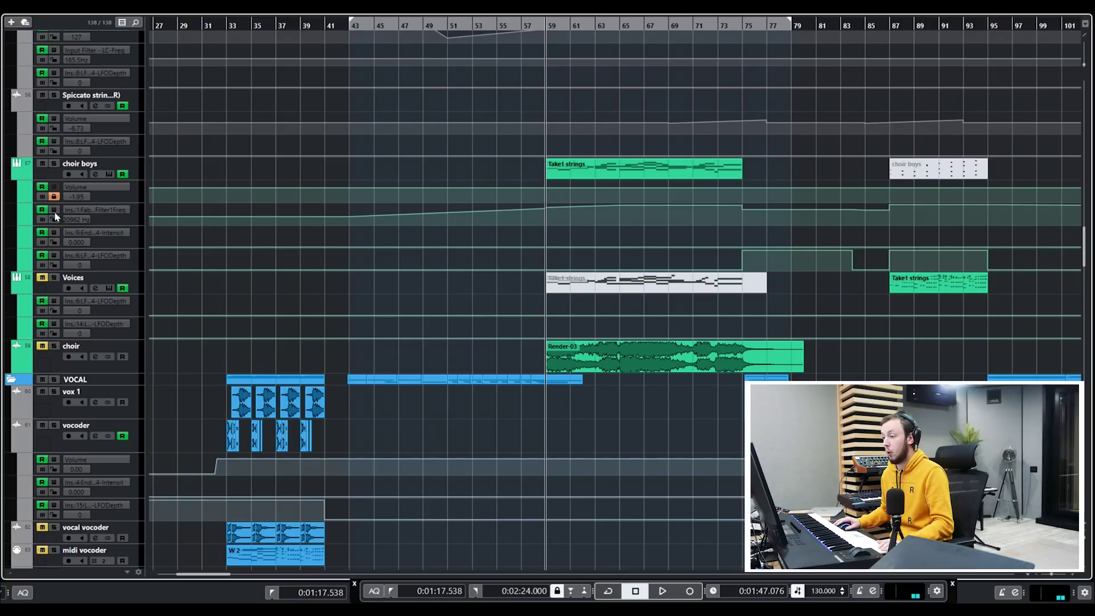
left_click(42, 278)
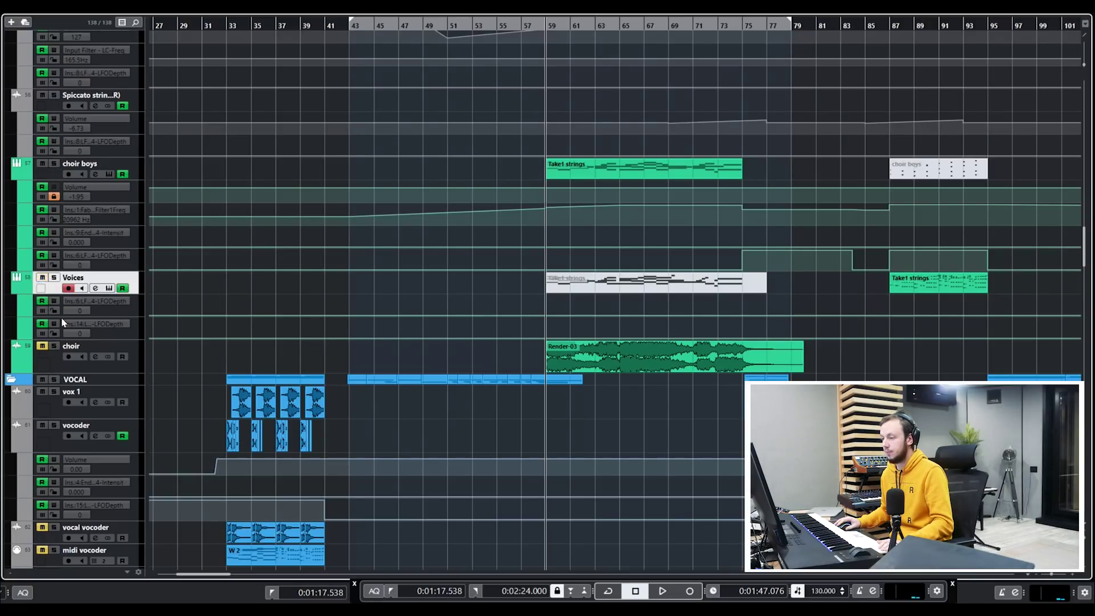
Step: Look over the break's tracks from piano, brass and cello through strings and pads to the choirs
scroll(505, 252, "up", 20)
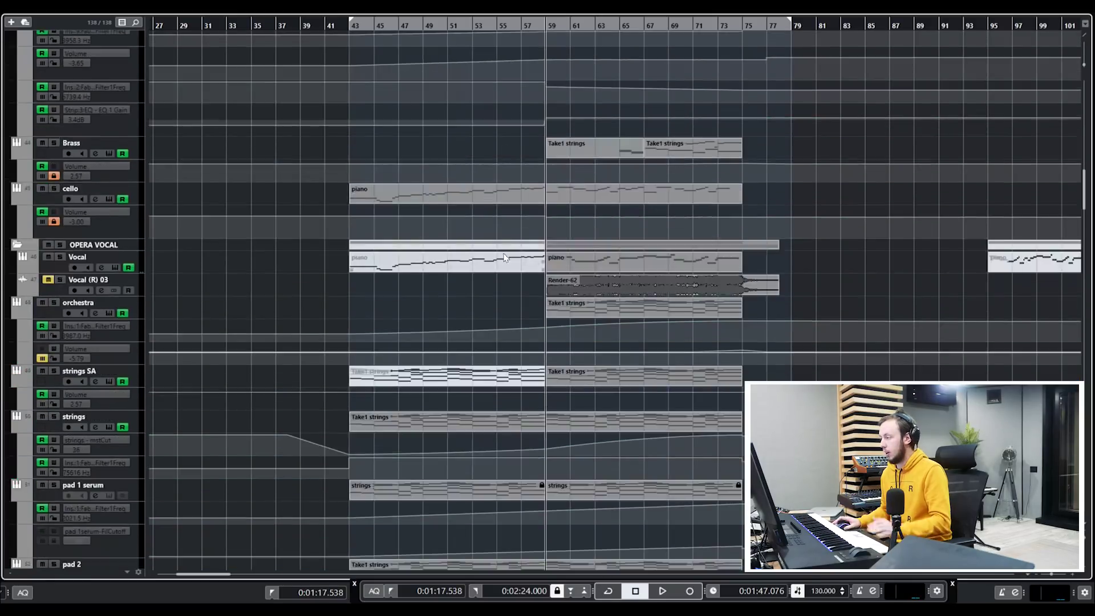
scroll(505, 252, "down", 6)
scroll(585, 273, "up", 3)
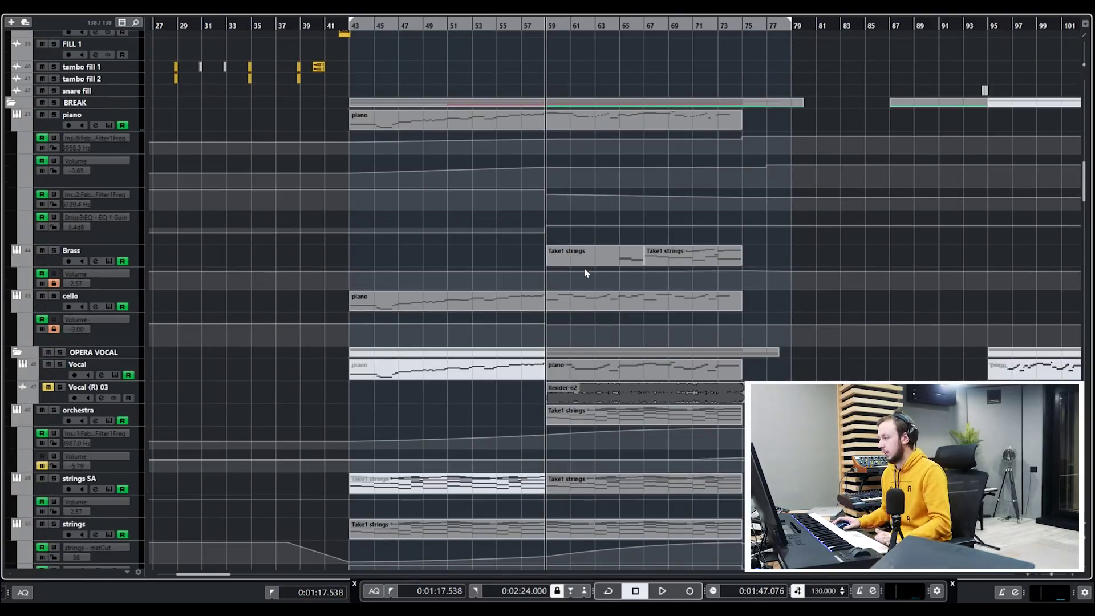
scroll(560, 244, "down", 10)
scroll(560, 242, "up", 5)
scroll(561, 242, "down", 2)
scroll(562, 249, "down", 3)
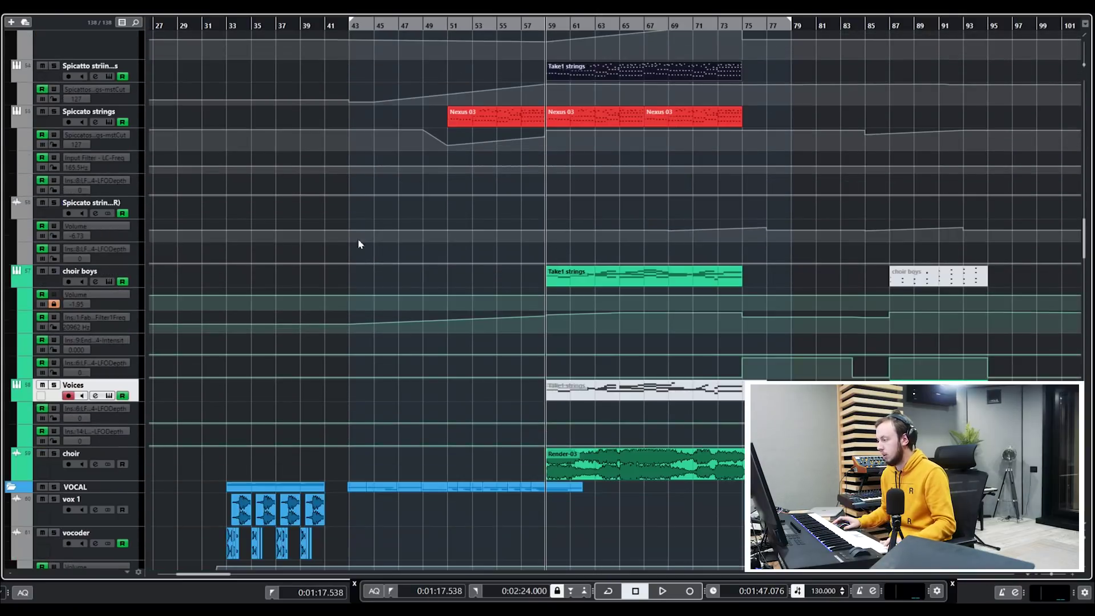
Step: Play the choir boys track in solo from bar 59 and inspect its Wider insert in the channel settings
left_click(54, 271)
left_click(53, 282)
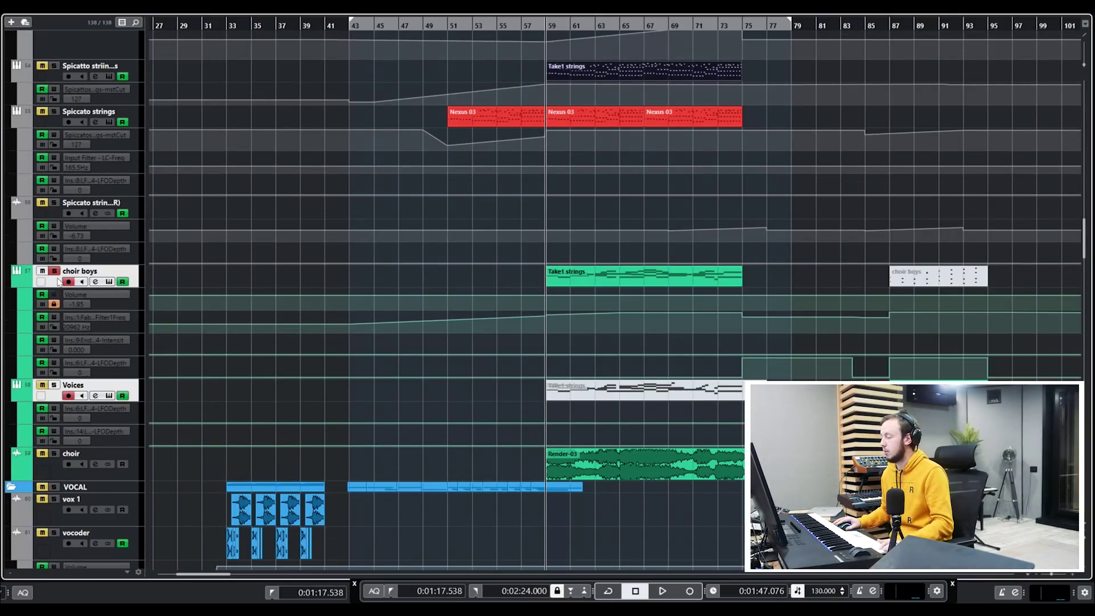
left_click(211, 279)
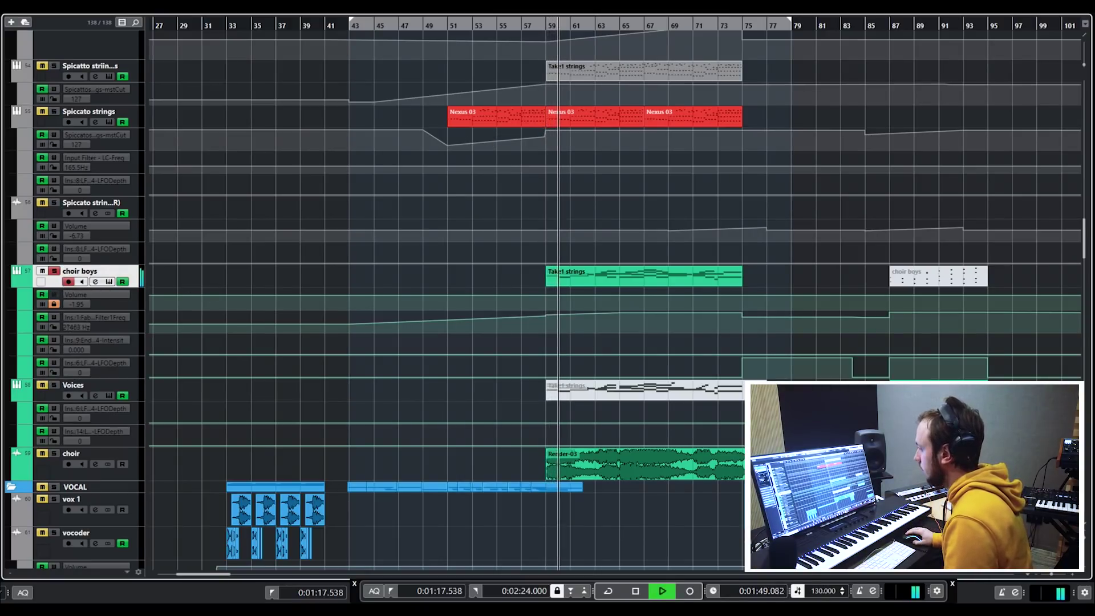
key("e")
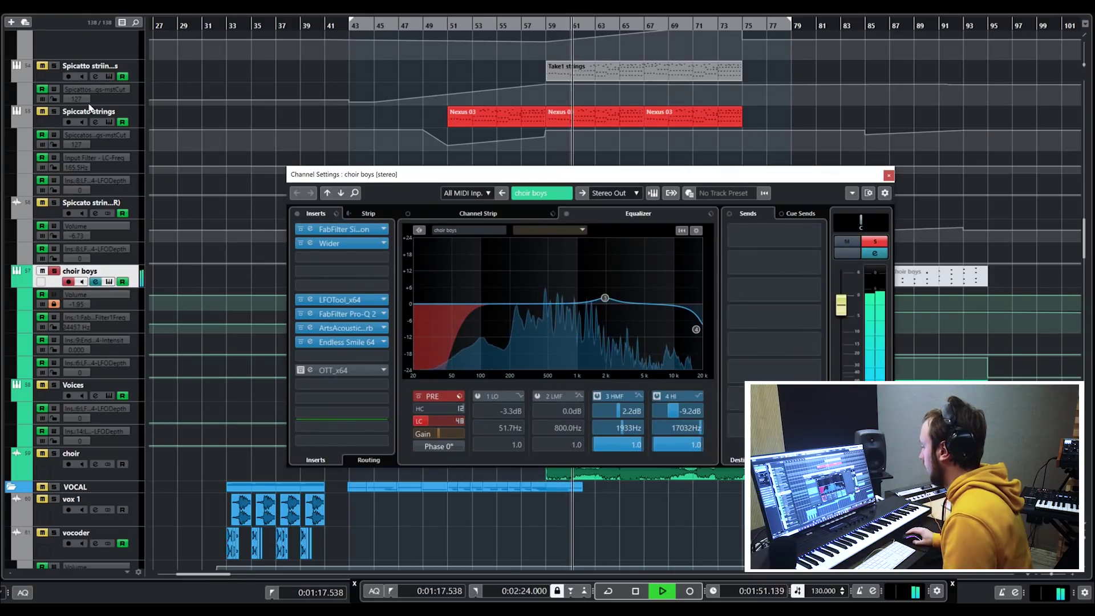
left_click(371, 244)
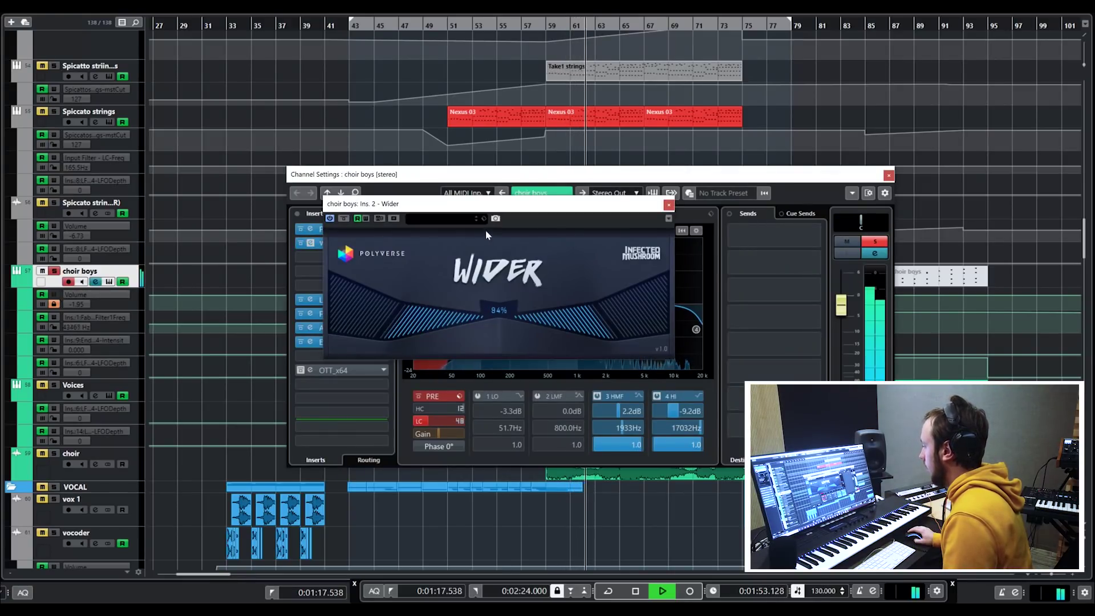
key("space")
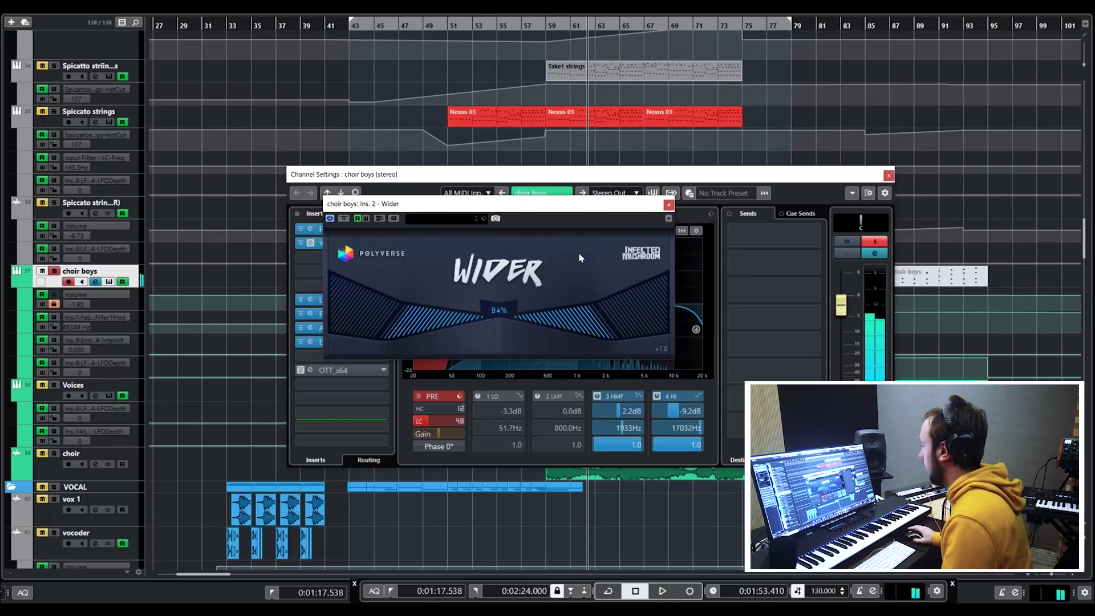
Step: Solo the choir track and open its bx_digital V3 insert beside the choir boys' Wider window to compare stereo widening
left_click(889, 176)
left_click_drag(655, 207, 594, 130)
left_click(59, 463)
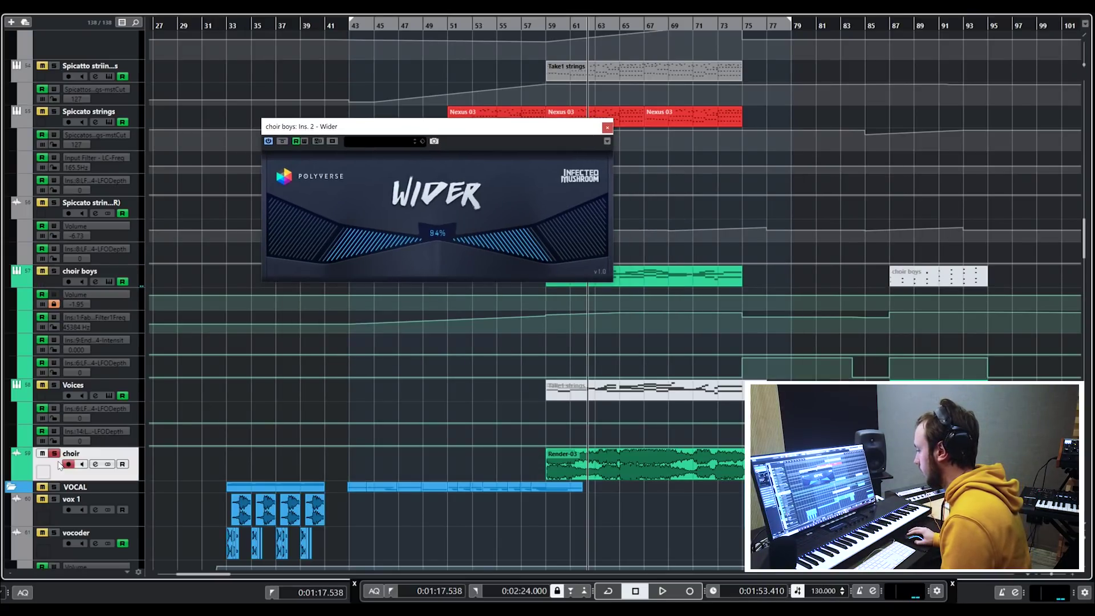
left_click(95, 464)
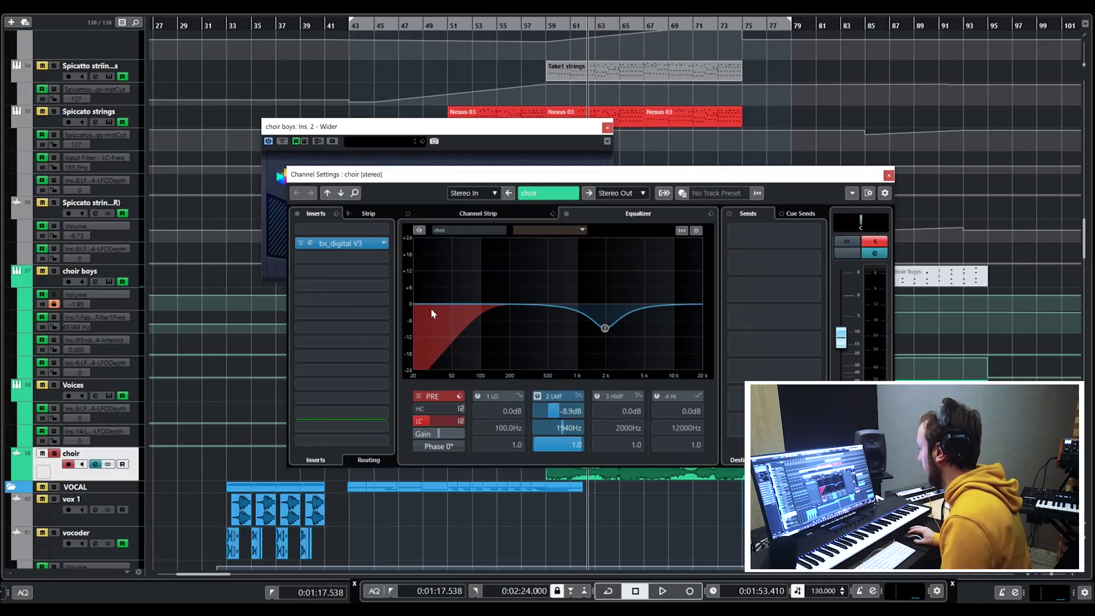
left_click(368, 243)
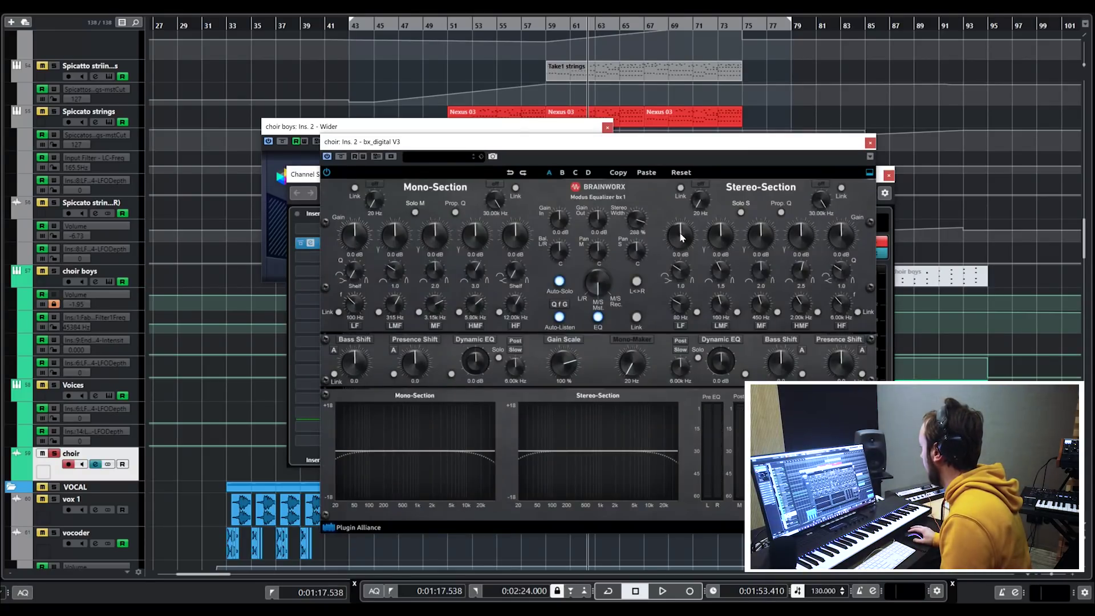
left_click_drag(554, 123, 446, 142)
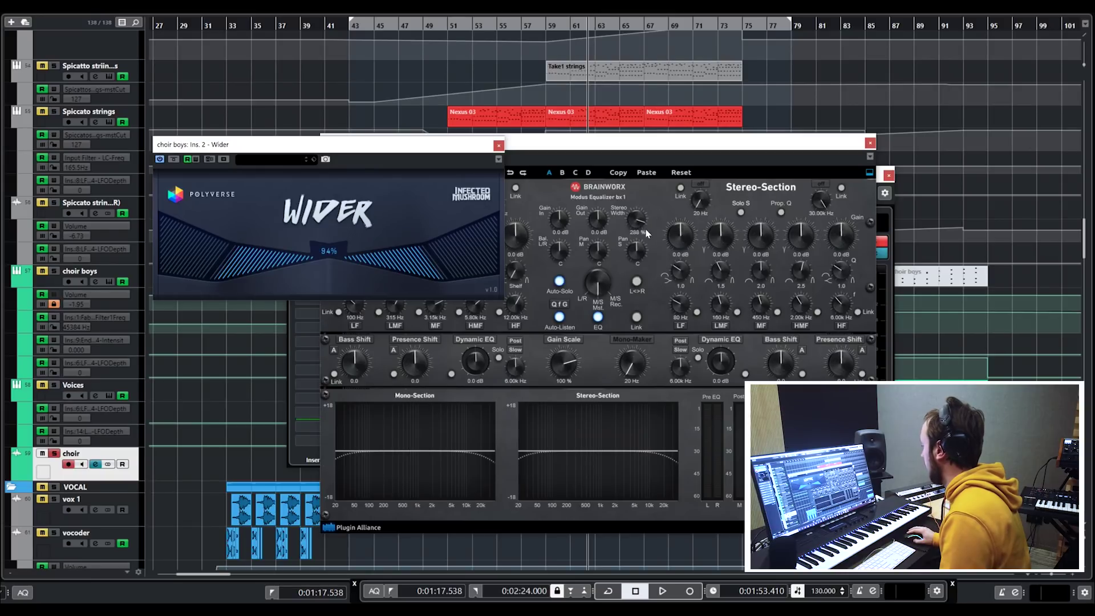
Step: Close the plugin and channel settings windows and listen to the soloed choir track from bar 59
left_click(498, 144)
left_click(870, 143)
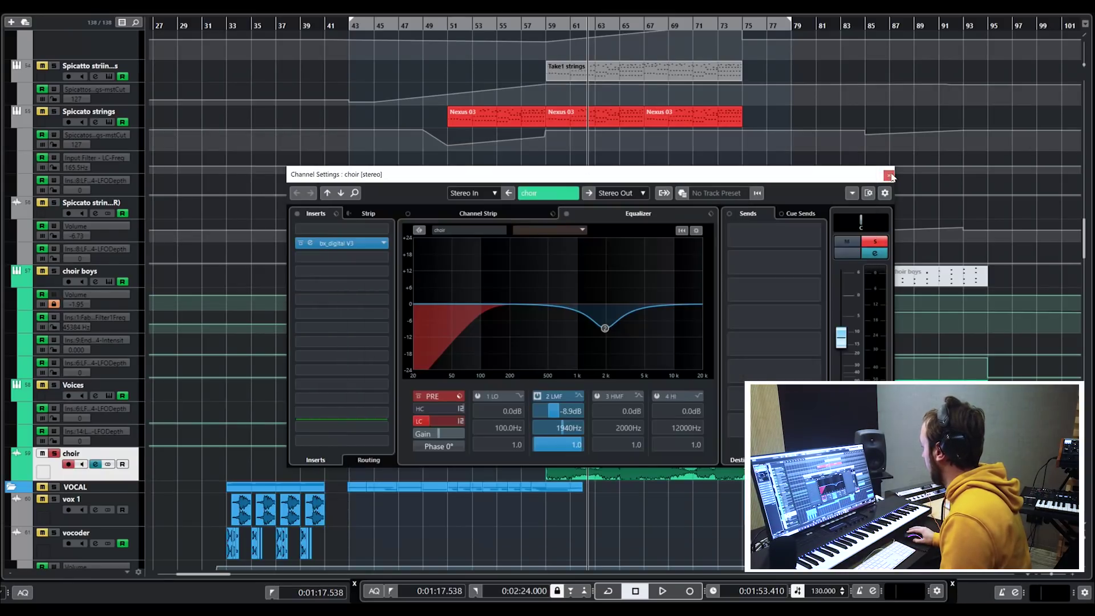
left_click(889, 175)
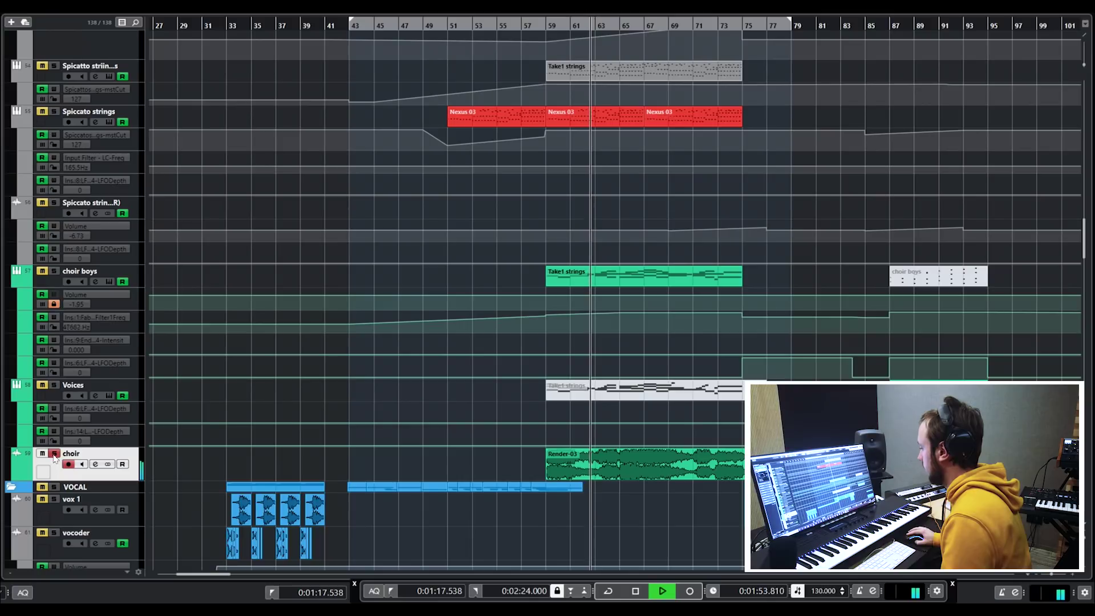
left_click(551, 28)
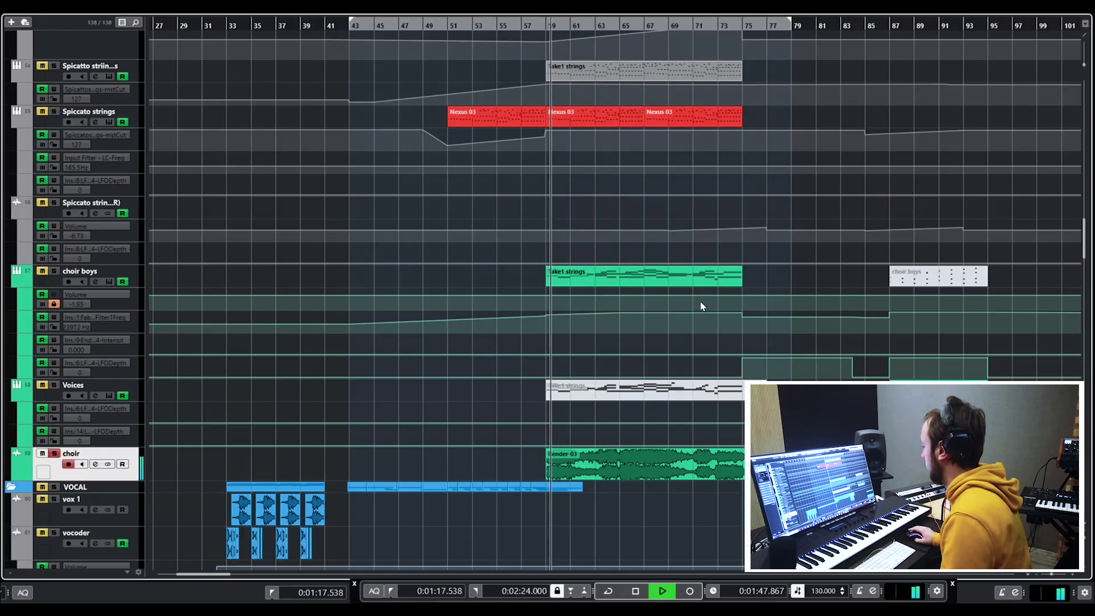
scroll(701, 305, "down", 3)
scroll(701, 305, "down", 3)
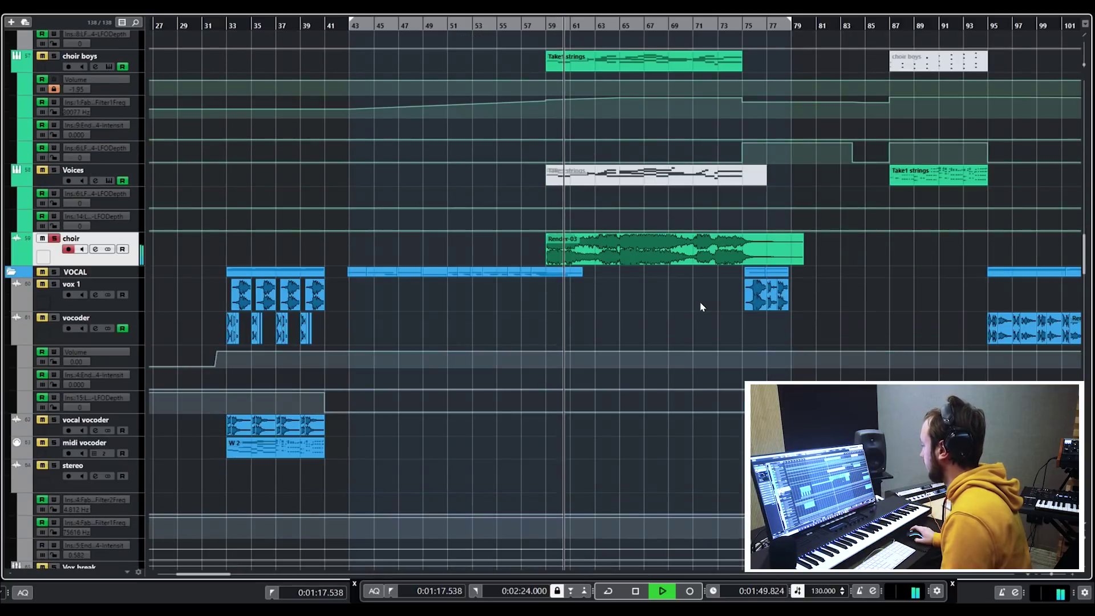
scroll(700, 307, "up", 3)
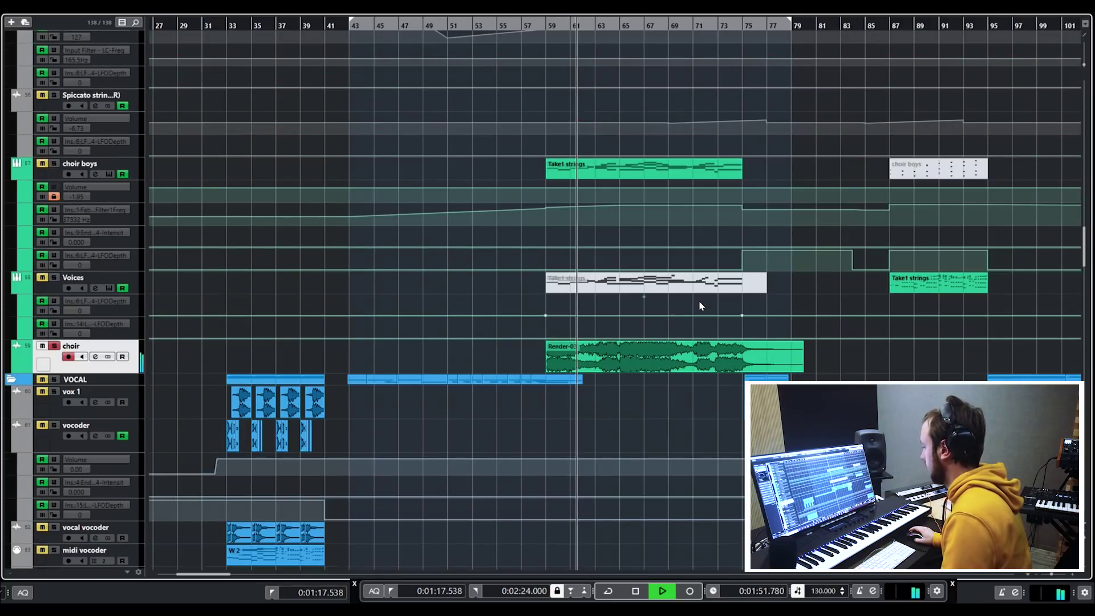
scroll(699, 305, "down", 2)
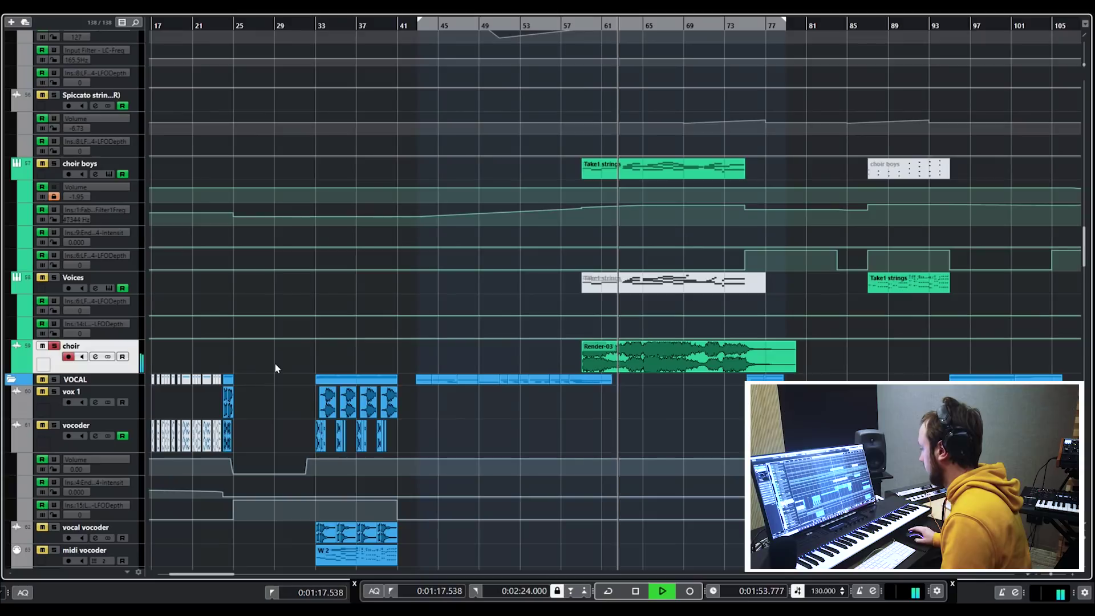
Step: Unsolo the choir track and listen to the full break while reviewing the vocal, choir, string, pad and opera vocal tracks
left_click(53, 345)
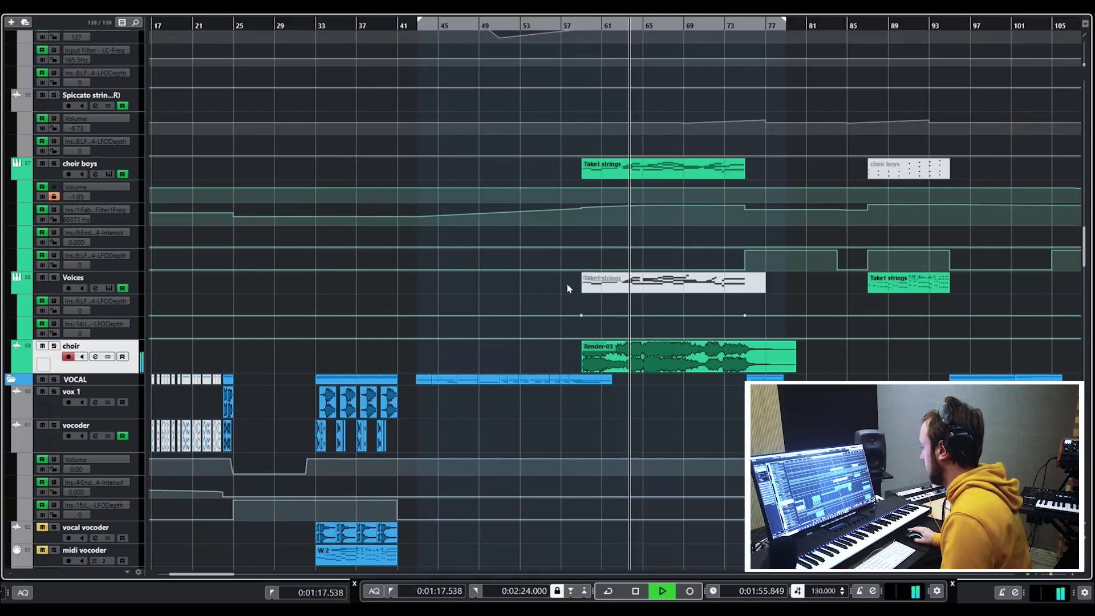
scroll(591, 288, "down", 9)
scroll(592, 288, "up", 4)
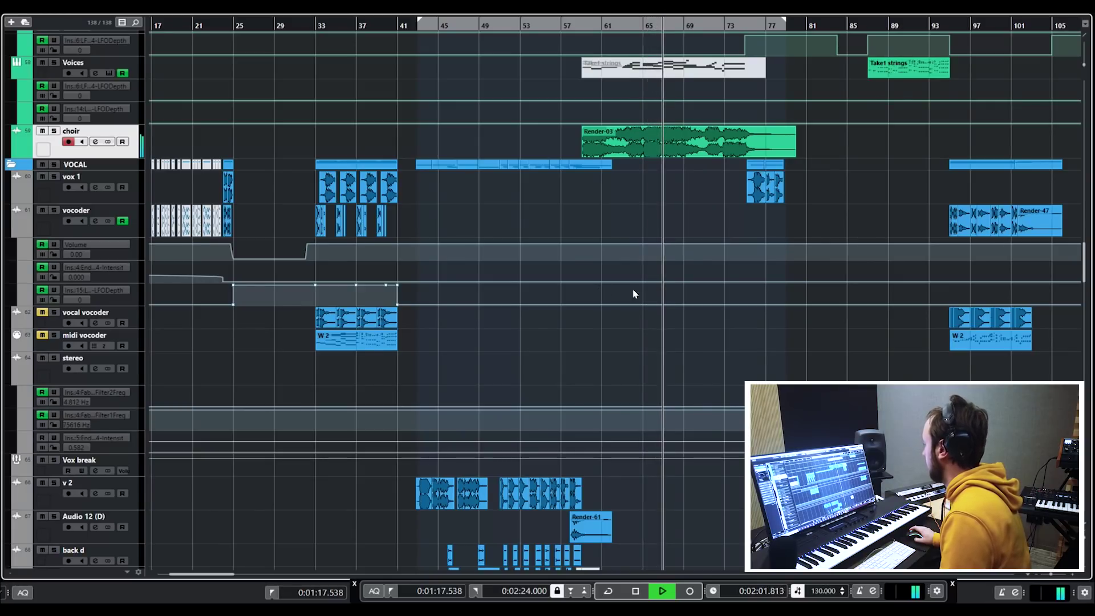
scroll(754, 264, "up", 4, "ctrl")
scroll(741, 273, "up", 10)
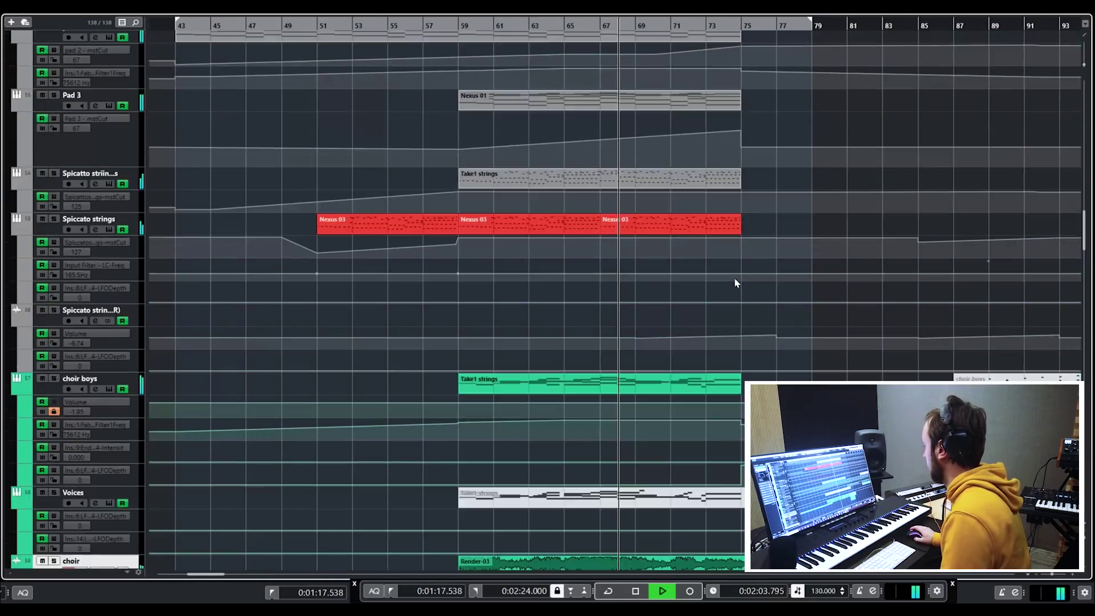
scroll(735, 283, "up", 5)
scroll(735, 283, "up", 5)
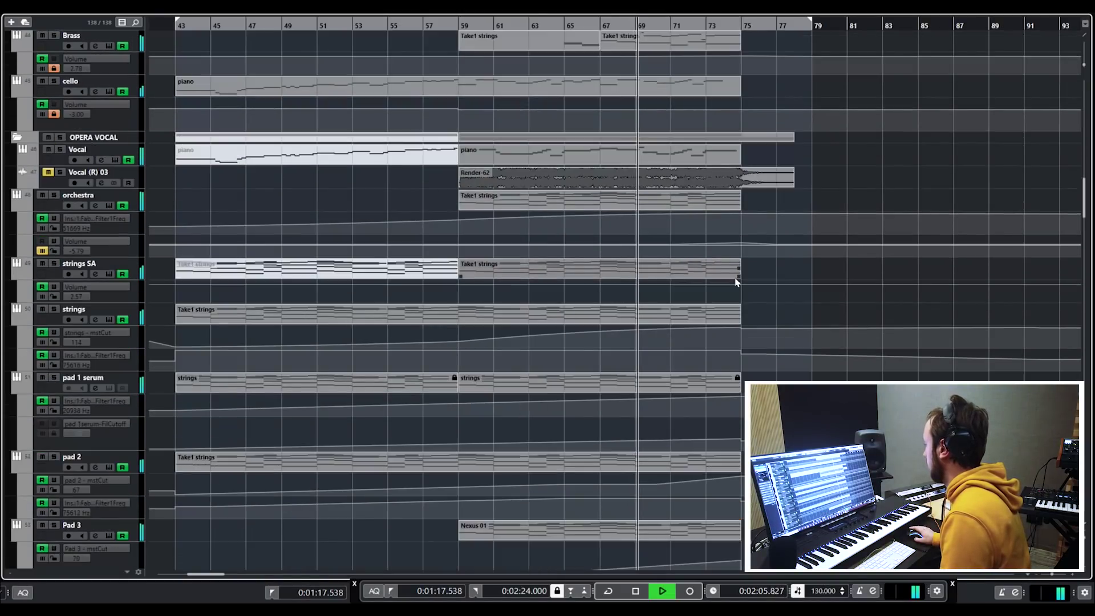
scroll(735, 282, "down", 3, "ctrl")
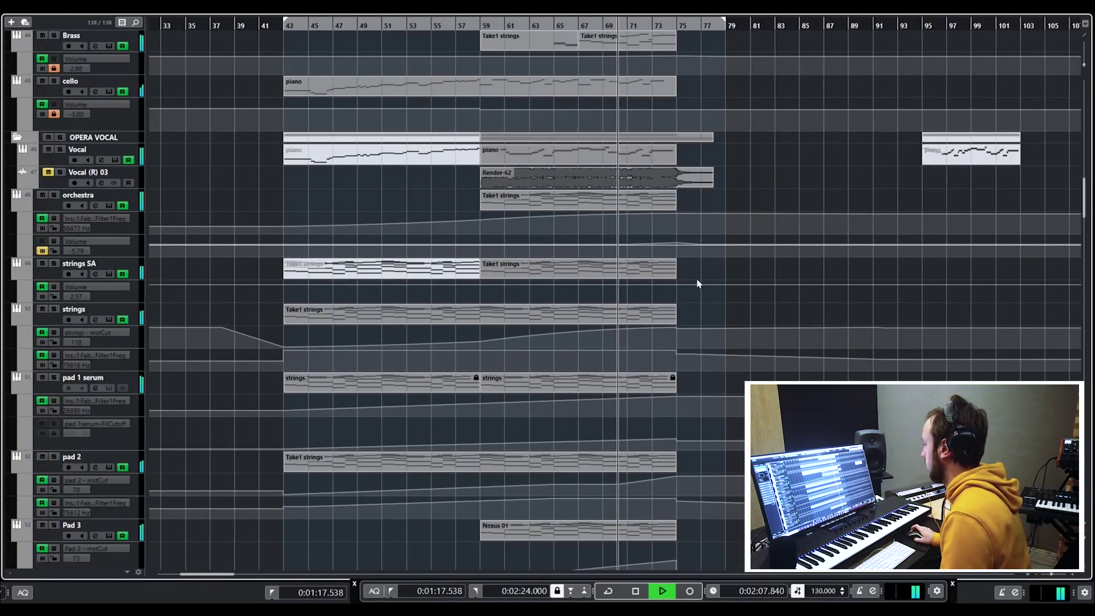
scroll(675, 279, "up", 1, "ctrl")
scroll(673, 281, "up", 3)
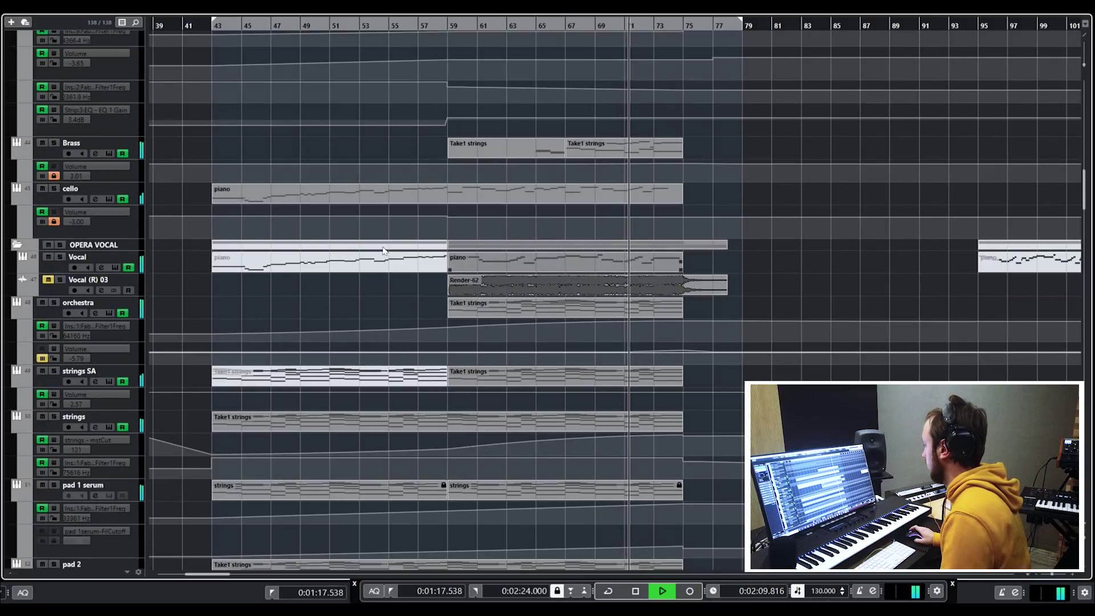
Step: Solo the Brass track briefly, then unsolo it and listen to the rest of the break through bar 75
left_click(54, 143)
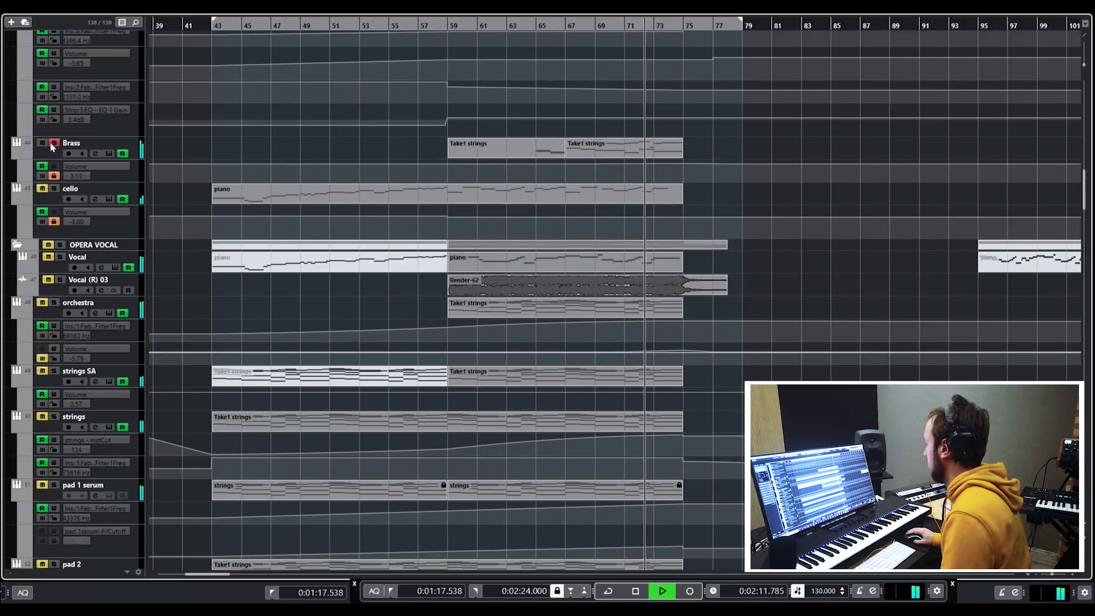
left_click(53, 143)
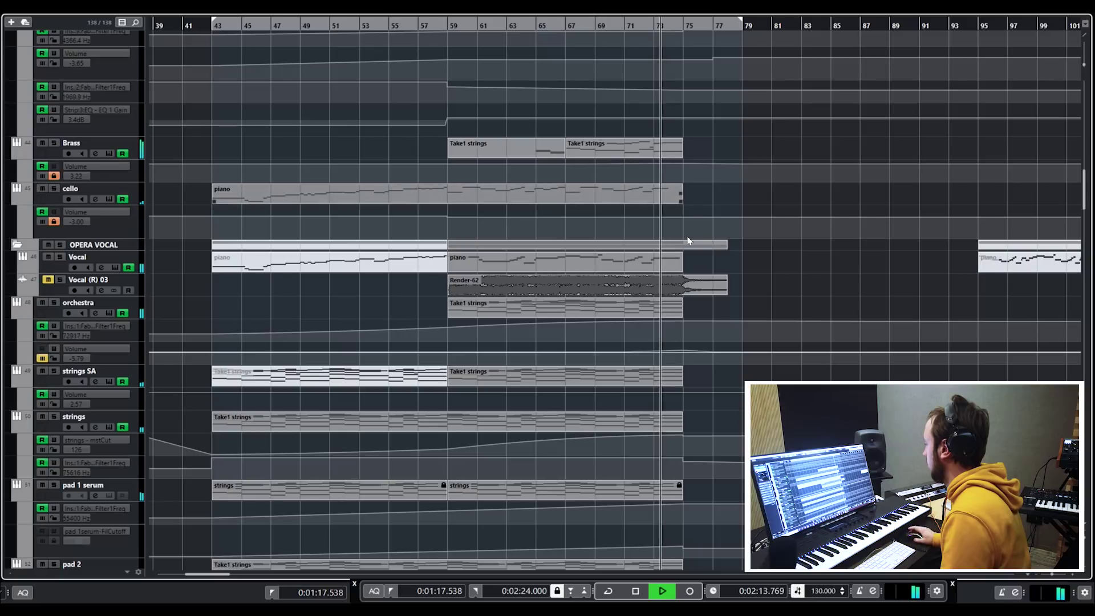
scroll(735, 252, "up", 9)
scroll(734, 247, "up", 6)
scroll(735, 251, "down", 20)
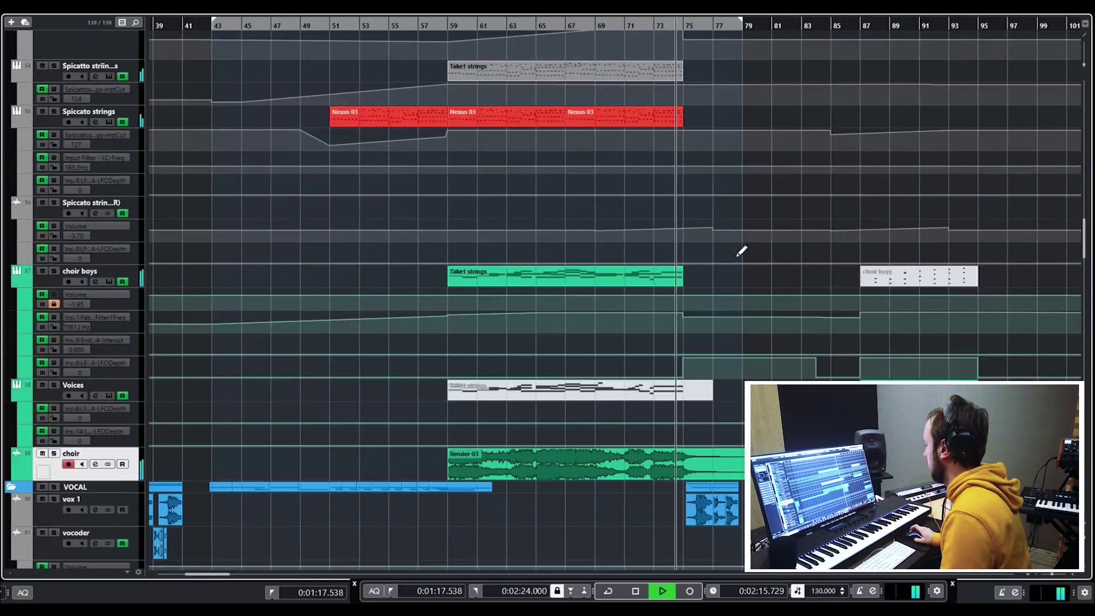
key("space")
Step: Play the Drumy track in solo from around bar 59, stop, and set the playback position to bar 67
scroll(668, 251, "up", 20)
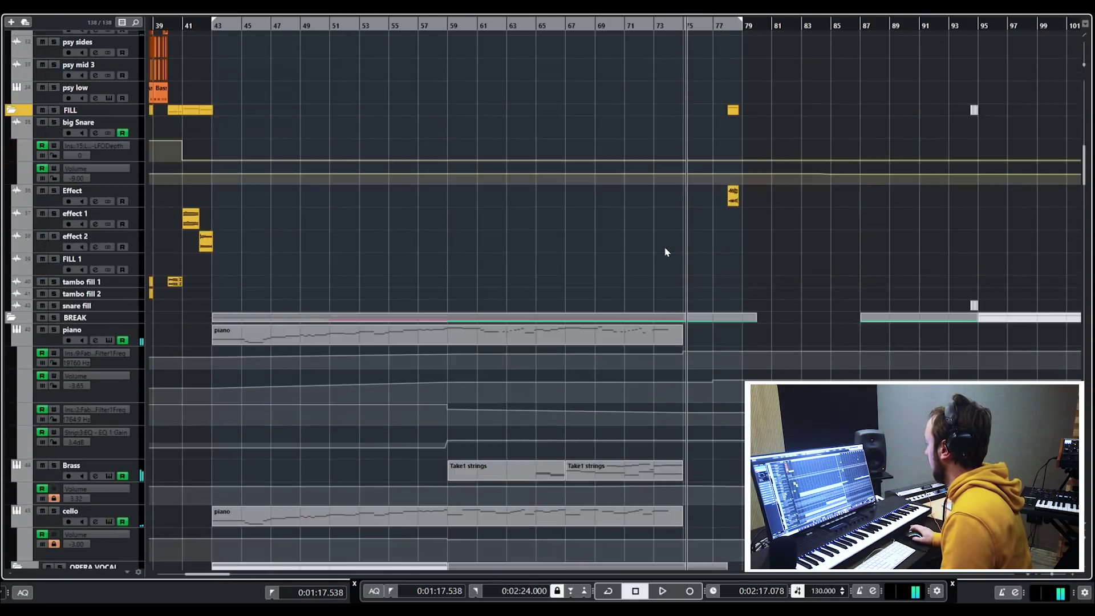
scroll(665, 252, "down", 6)
left_click_drag(420, 26, 448, 25)
left_click(73, 329)
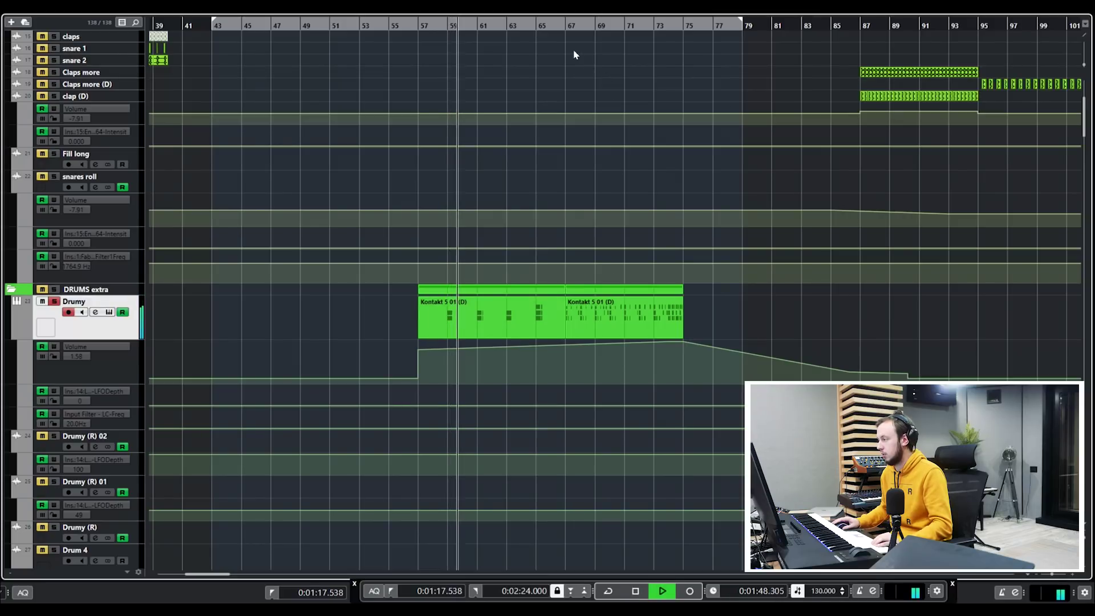
key("space")
left_click(566, 31)
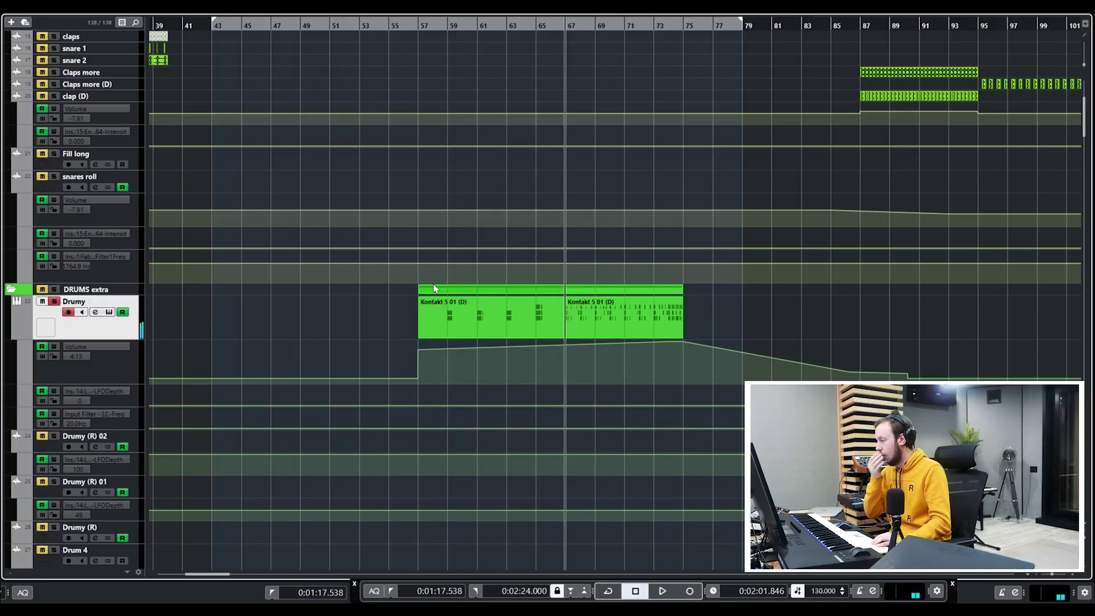
Step: Open the Drumy part at bar 67 in the note editor, play through its rhythm, then close the editor and stop playback
left_click(608, 337)
double_click(608, 338)
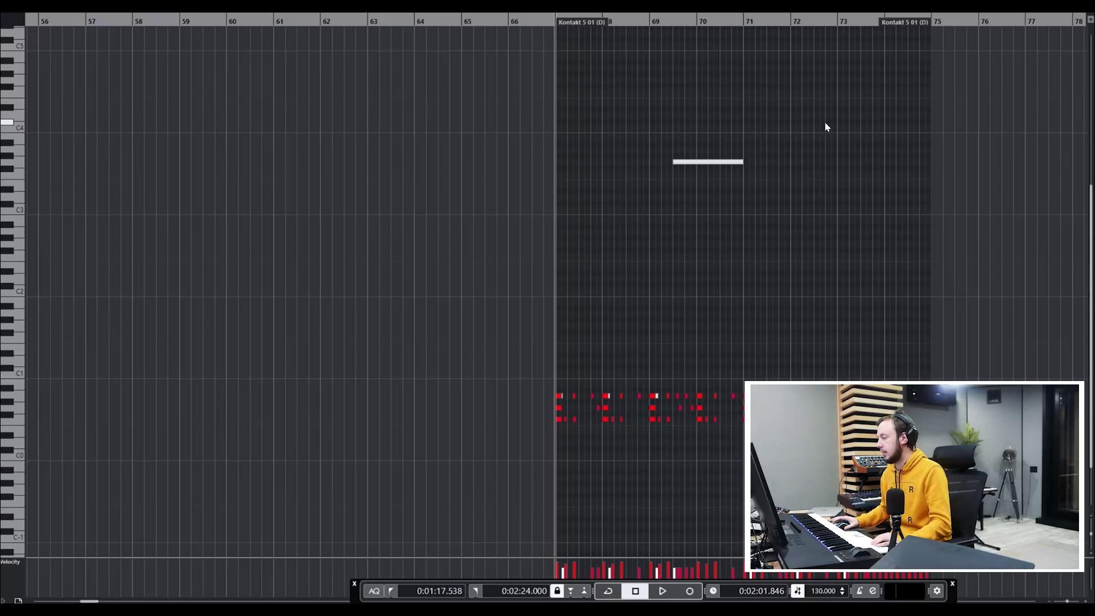
key("h")
key("h")
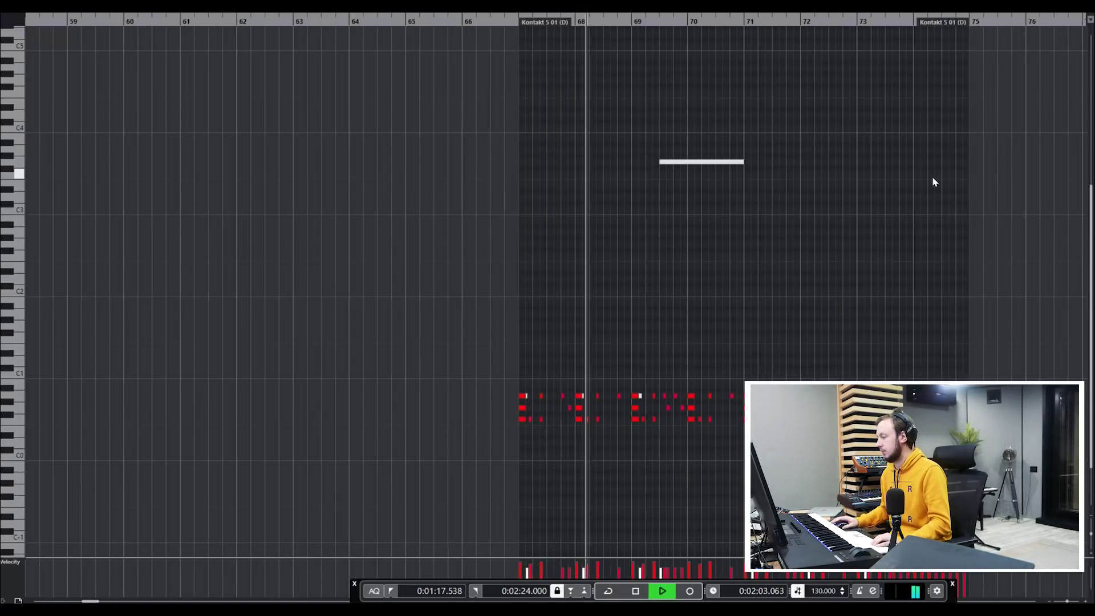
key("h")
key("h")
key("g")
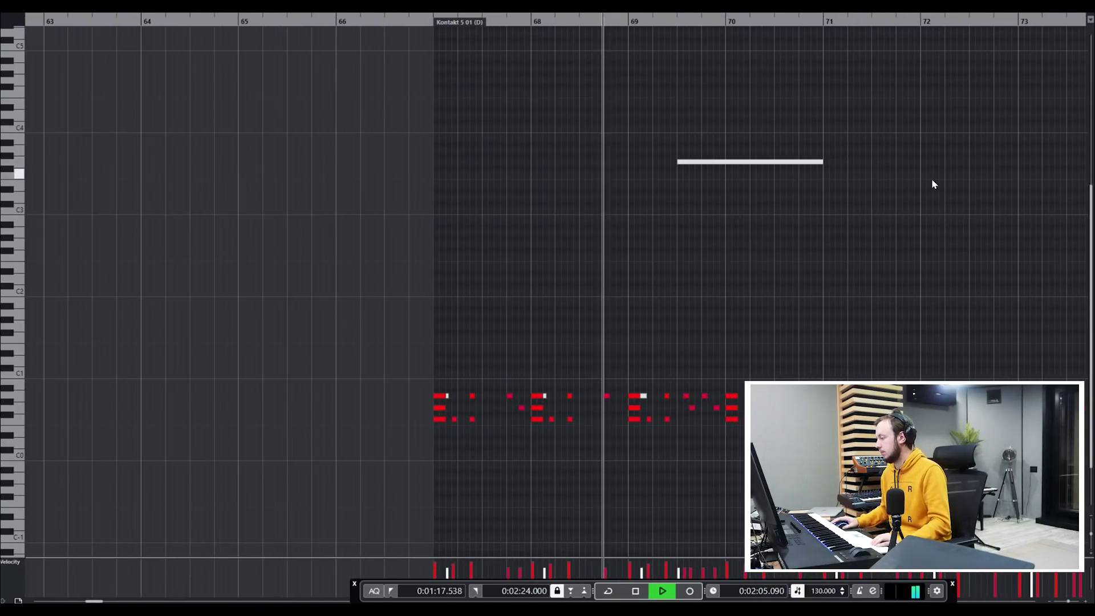
key("g")
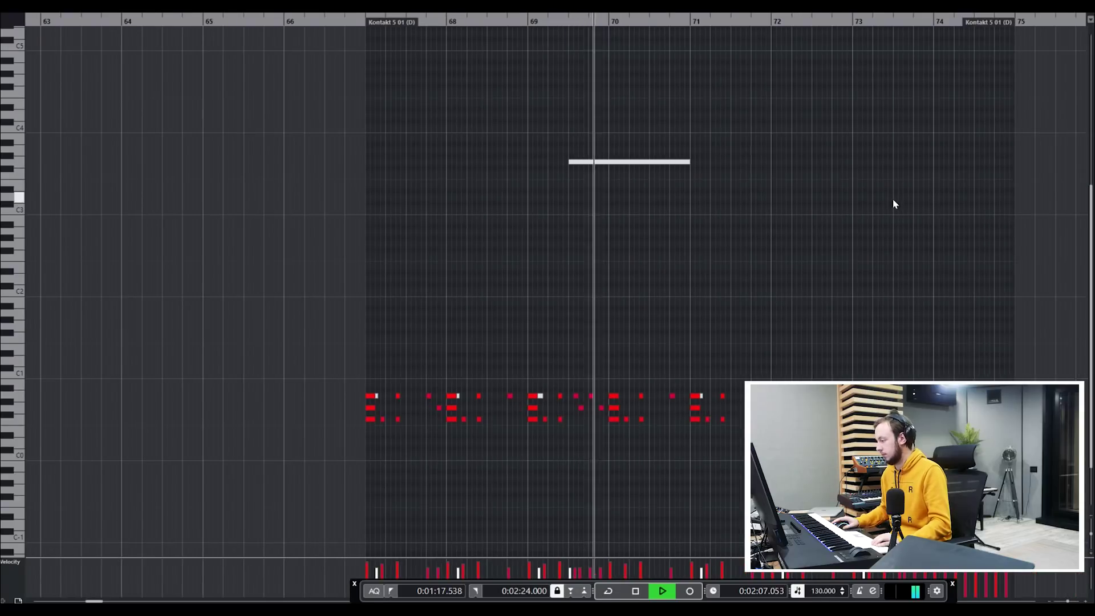
key("g")
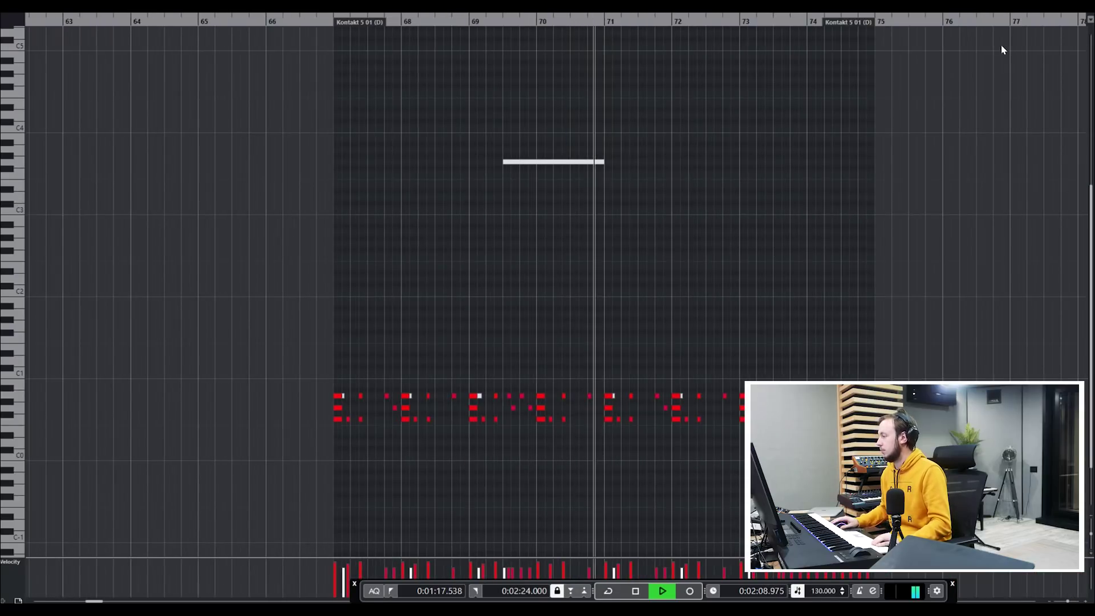
key("Escape")
key("g")
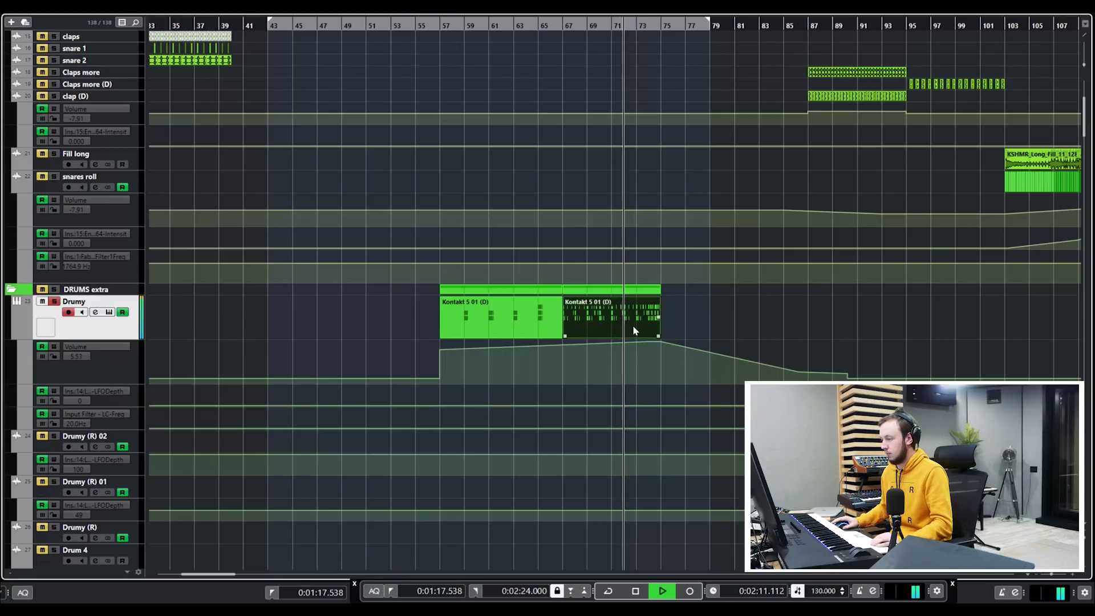
key("space")
Step: Set the locator range from bar 43 to bar 61 and bring the break's vocal clips into view
scroll(497, 276, "down", 15)
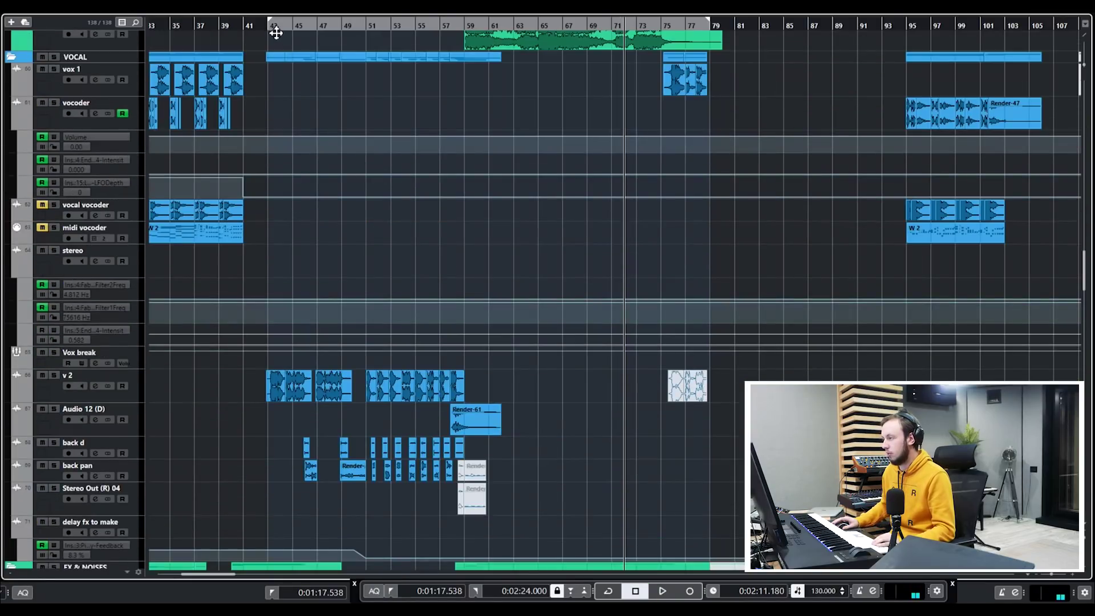
left_click(276, 33)
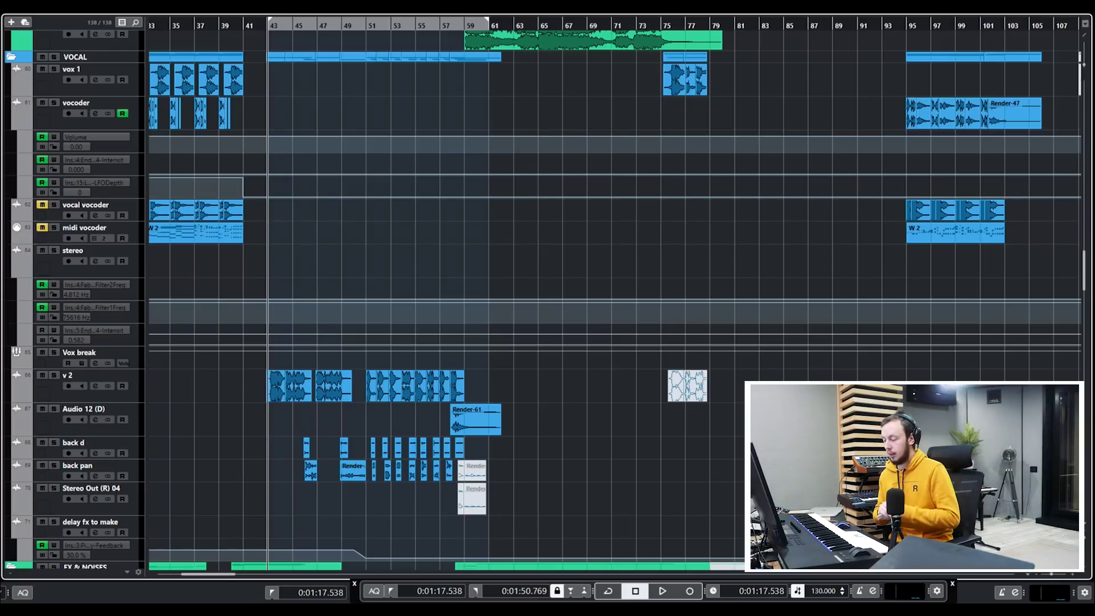
key("h")
key("h")
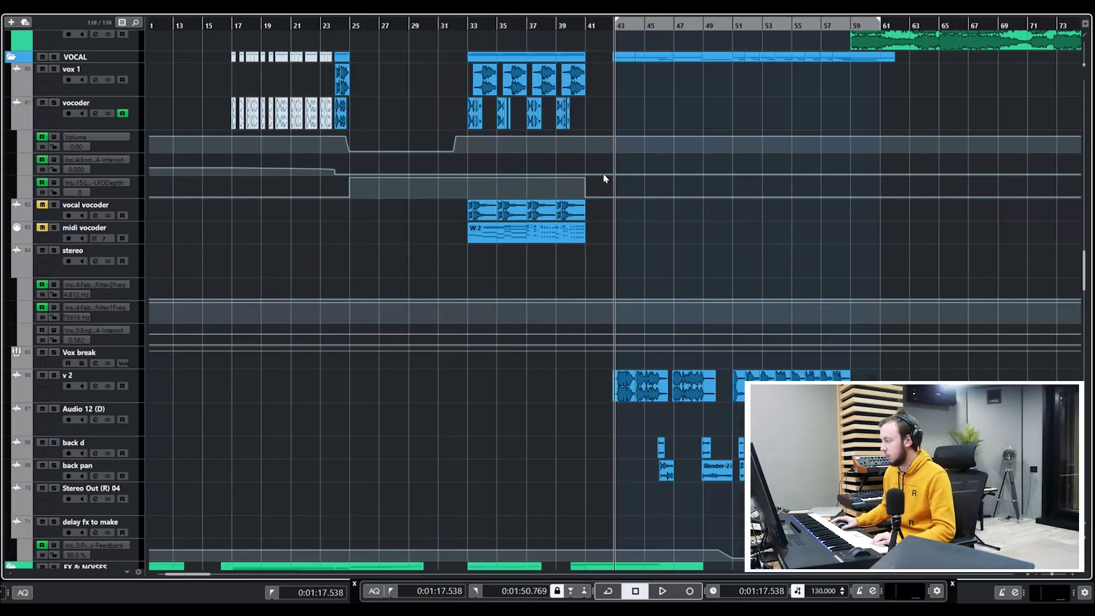
left_click_drag(956, 250, 1078, 230)
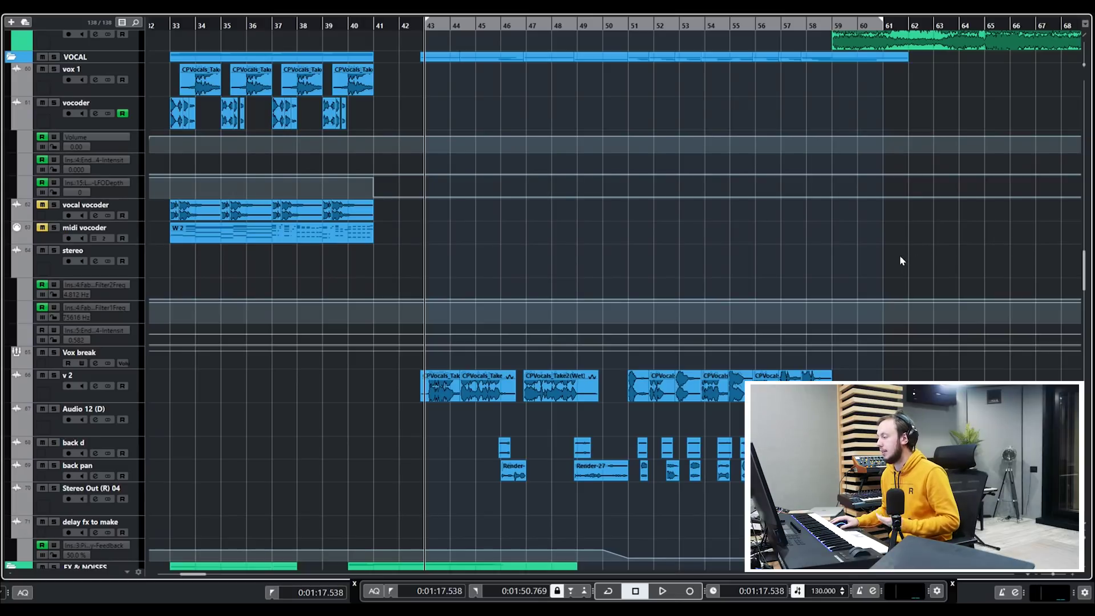
left_click_drag(930, 255, 1072, 248)
scroll(622, 333, "down", 3)
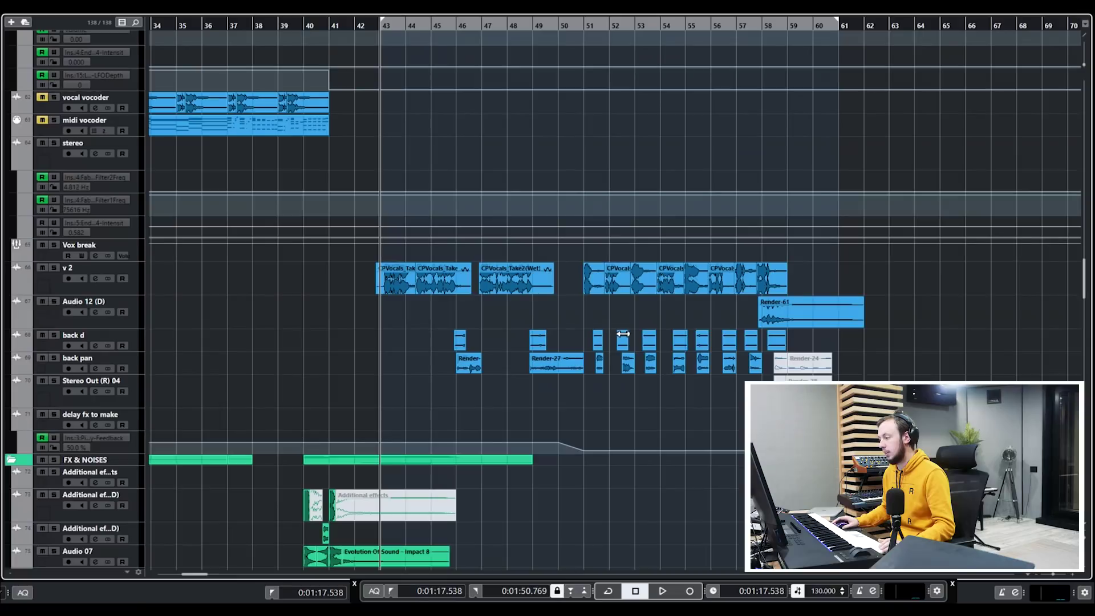
Step: Solo the v 2 vocal track and play its clips from bar 43
left_click(54, 268)
left_click(57, 281)
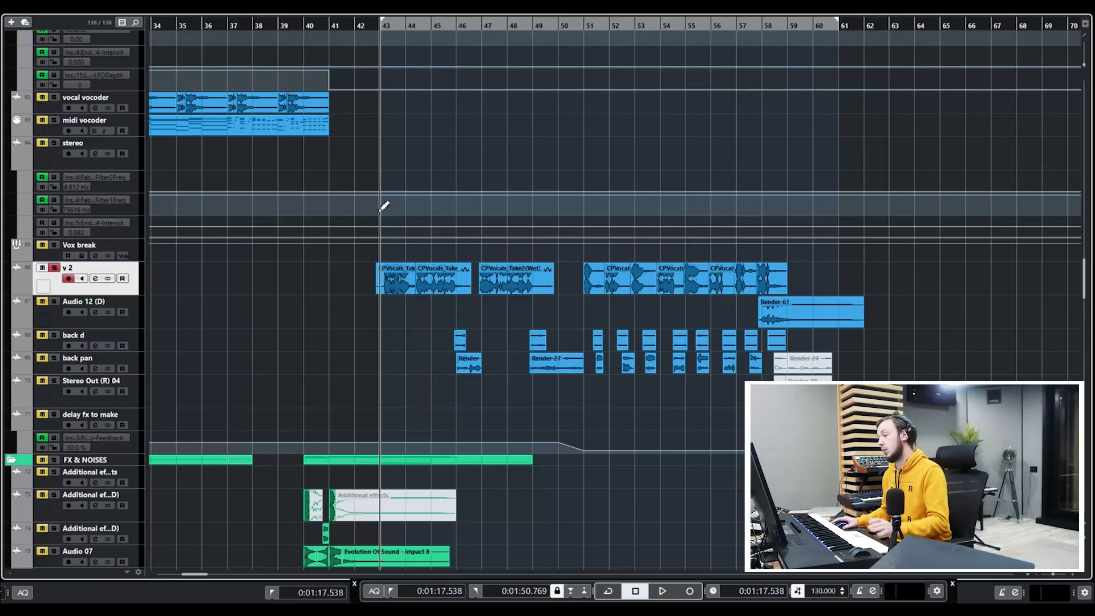
key("h")
key("h")
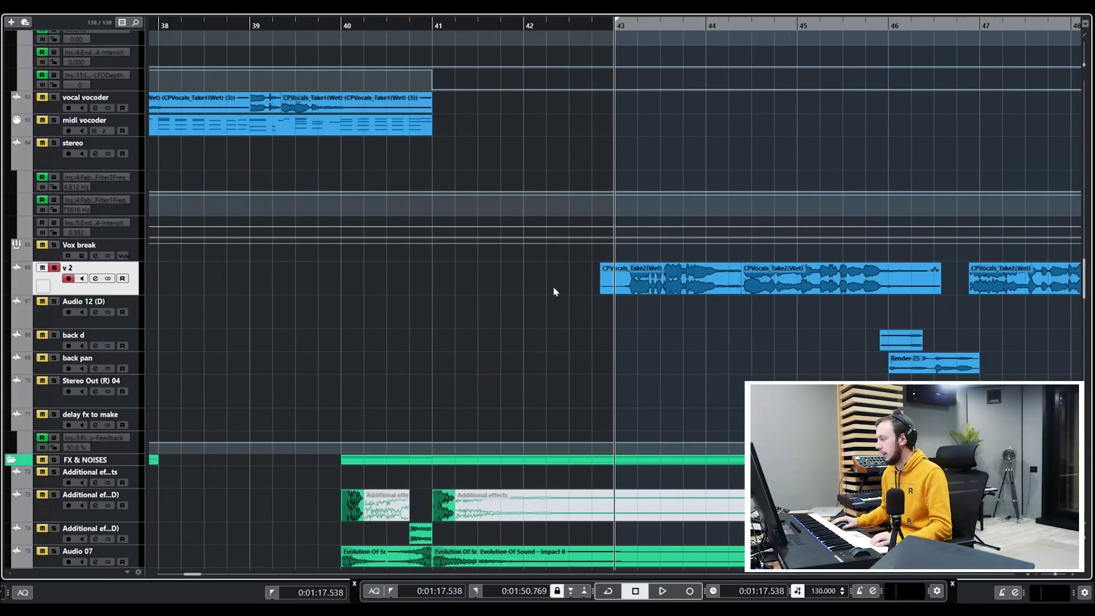
key("g")
key("g")
key("g")
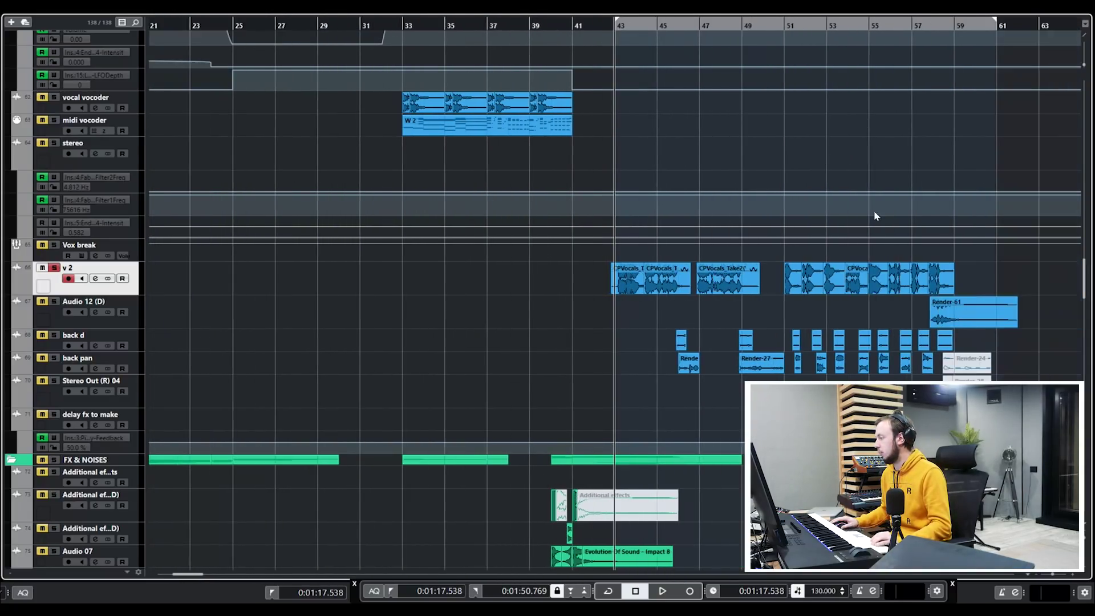
scroll(710, 143, "right", 3)
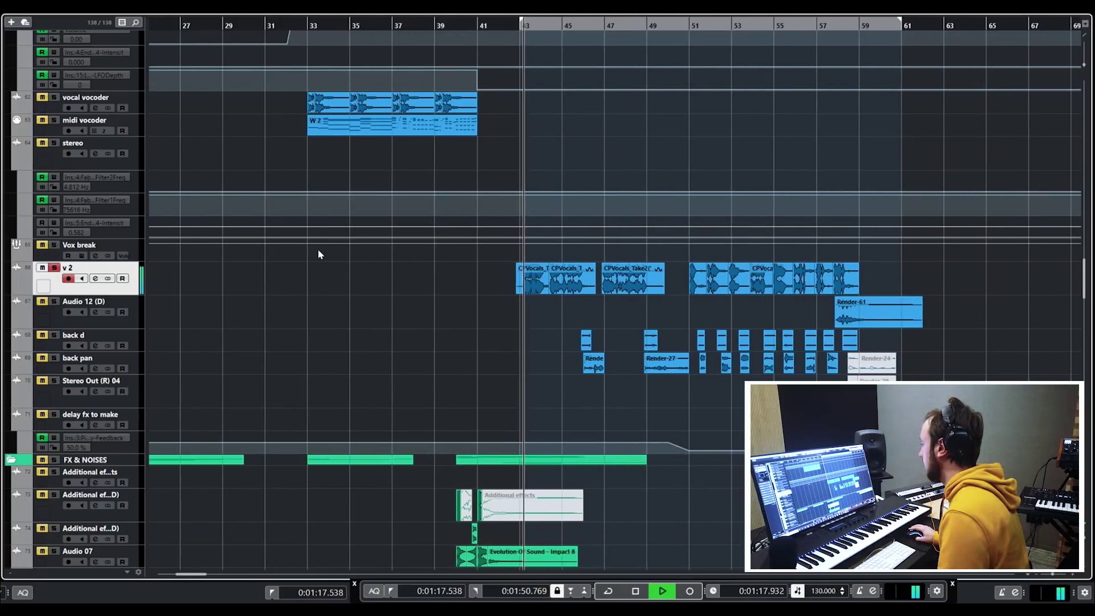
Step: Inspect the v 2 channel's FabFilter Pro-R, DeEsser and OTT inserts, then close the plugin and channel settings windows
key("e")
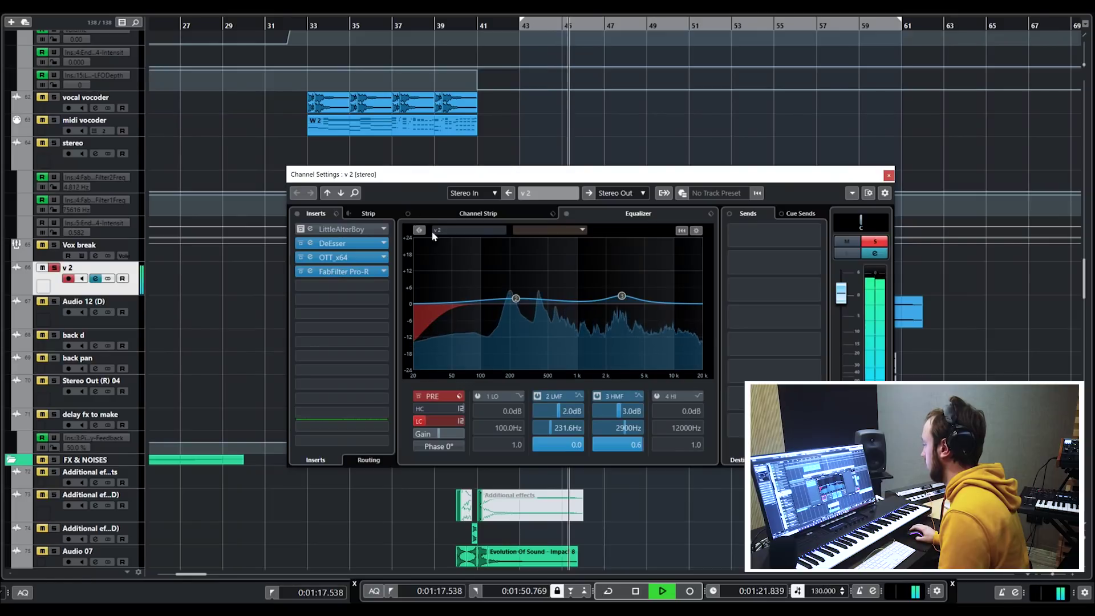
key("space")
left_click(344, 272)
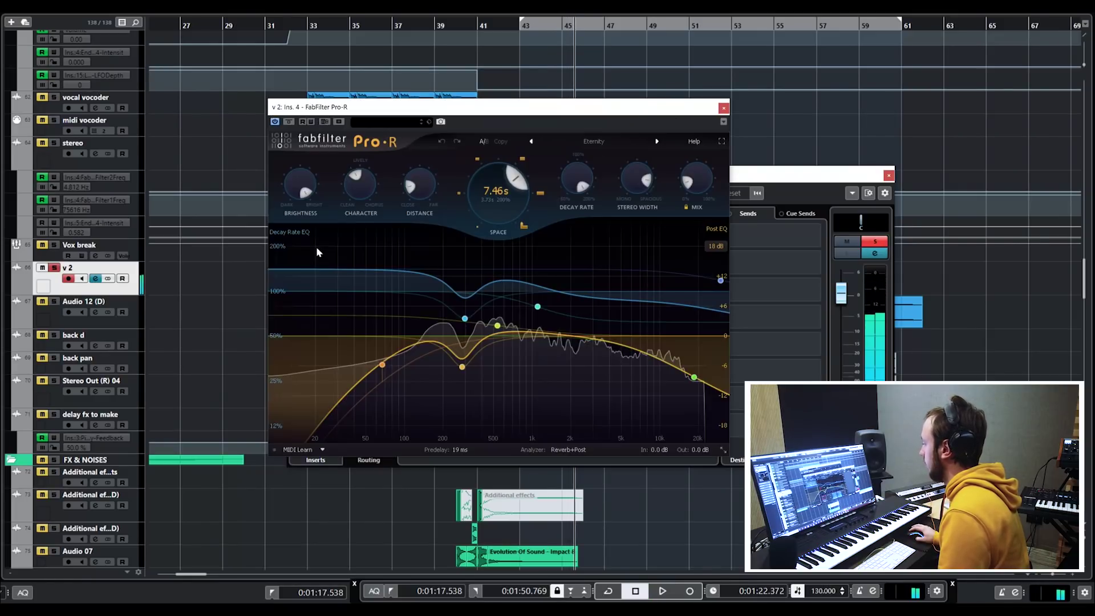
left_click(343, 245)
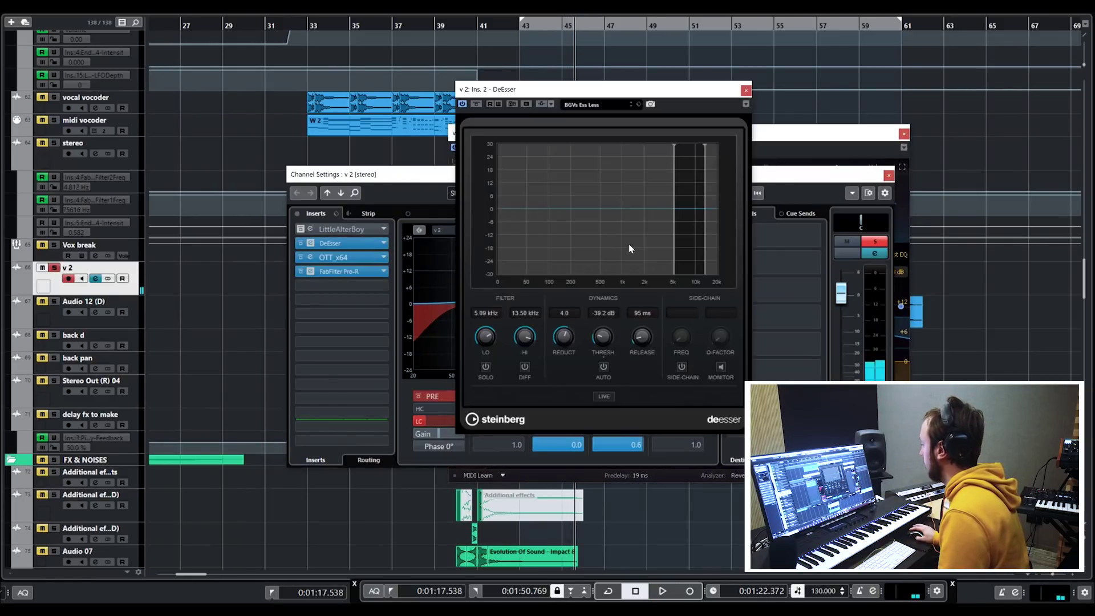
left_click(745, 90)
left_click(344, 259)
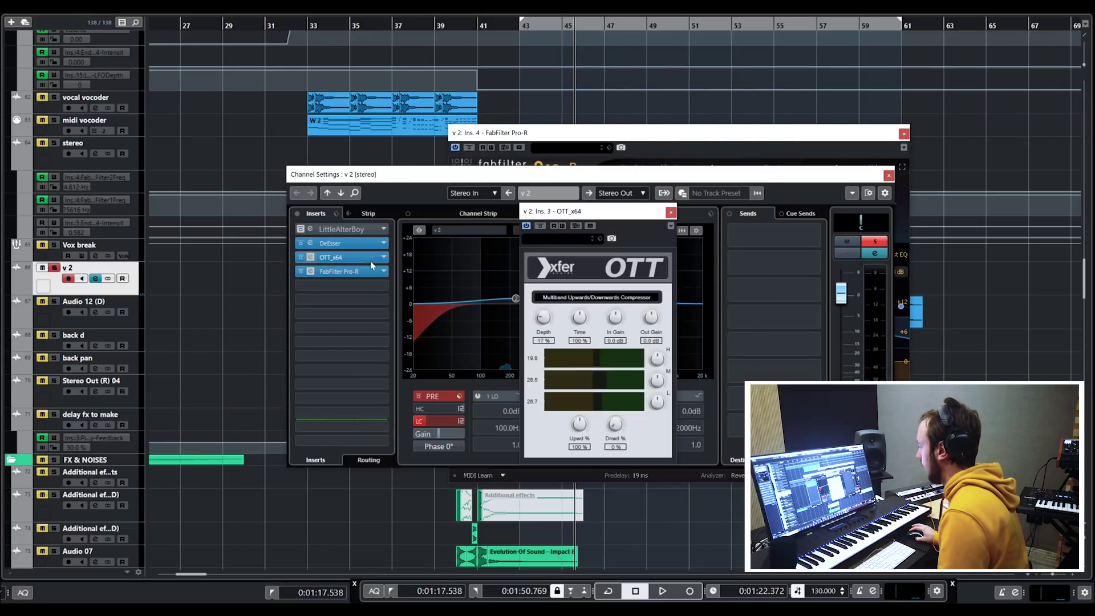
left_click(671, 212)
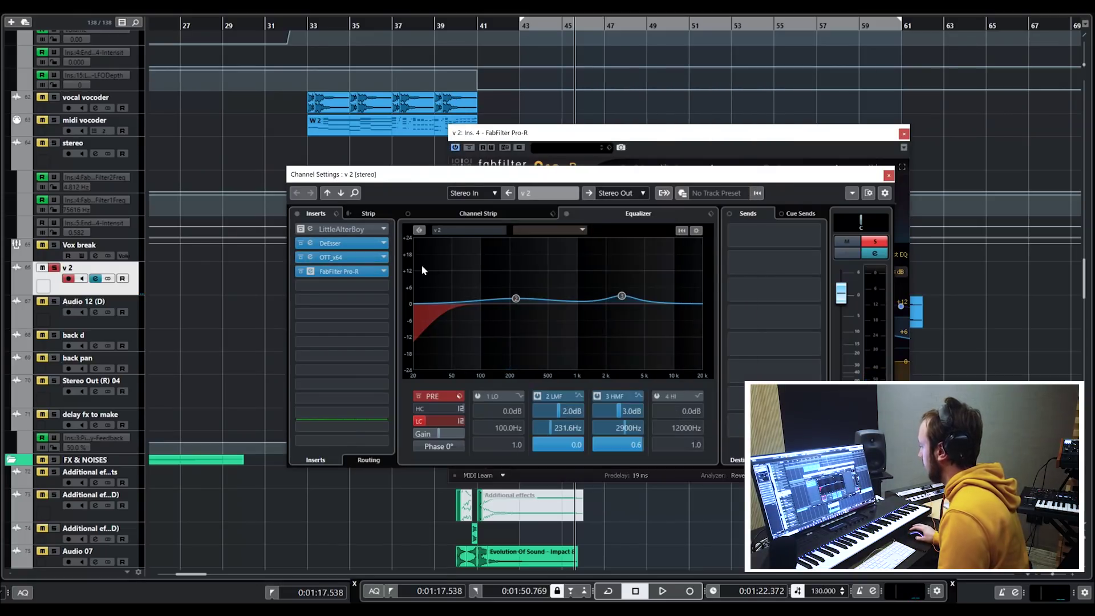
left_click(888, 175)
left_click(904, 133)
Step: Place the playback position at bar 51 and examine the v 2, back d and back pan clips up to bar 59
key("h")
key("h")
key("h")
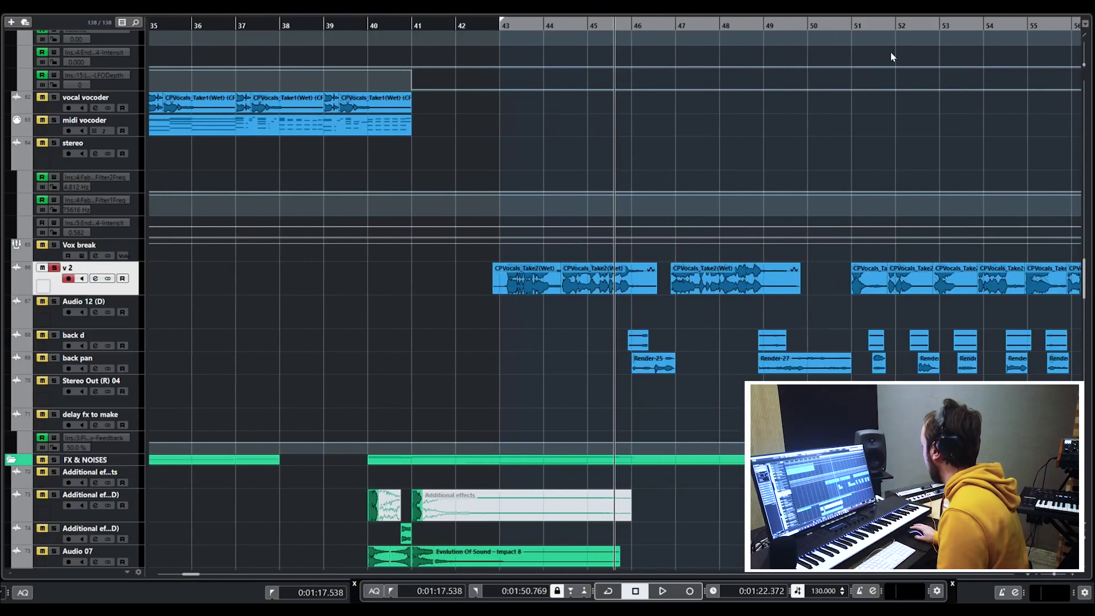
left_click_drag(898, 29, 893, 41)
left_click(787, 40)
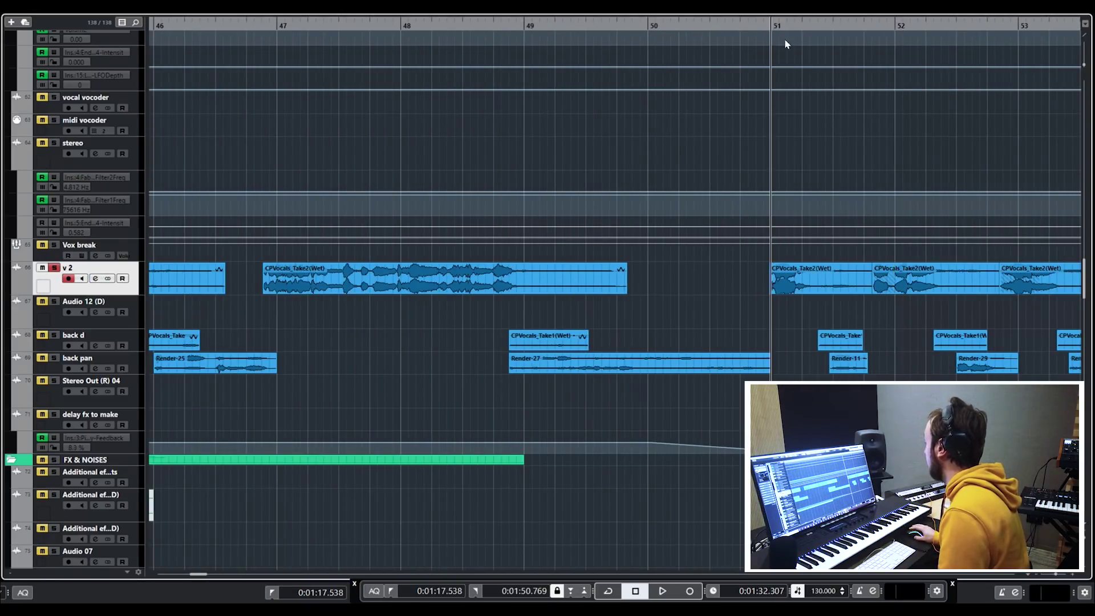
key("g")
key("g")
key("g")
key("h")
key("h")
left_click_drag(942, 160, 1084, 147)
scroll(509, 356, "right", 3)
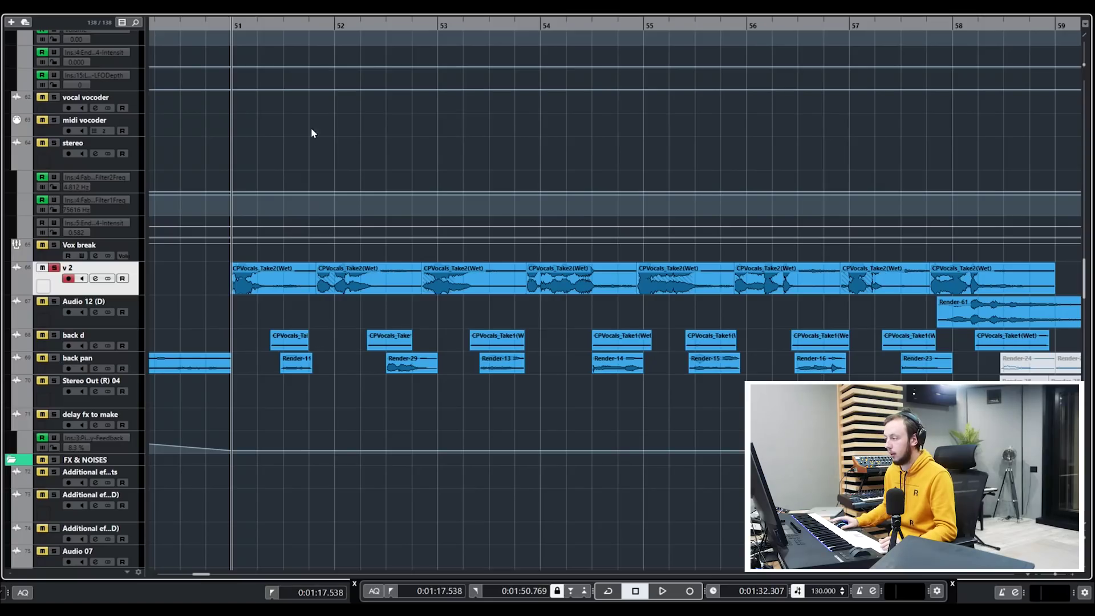
Step: Select the first two v 2 clips after bar 51 and listen to v 2 with back d and back pan soloed
left_click_drag(346, 286, 266, 130)
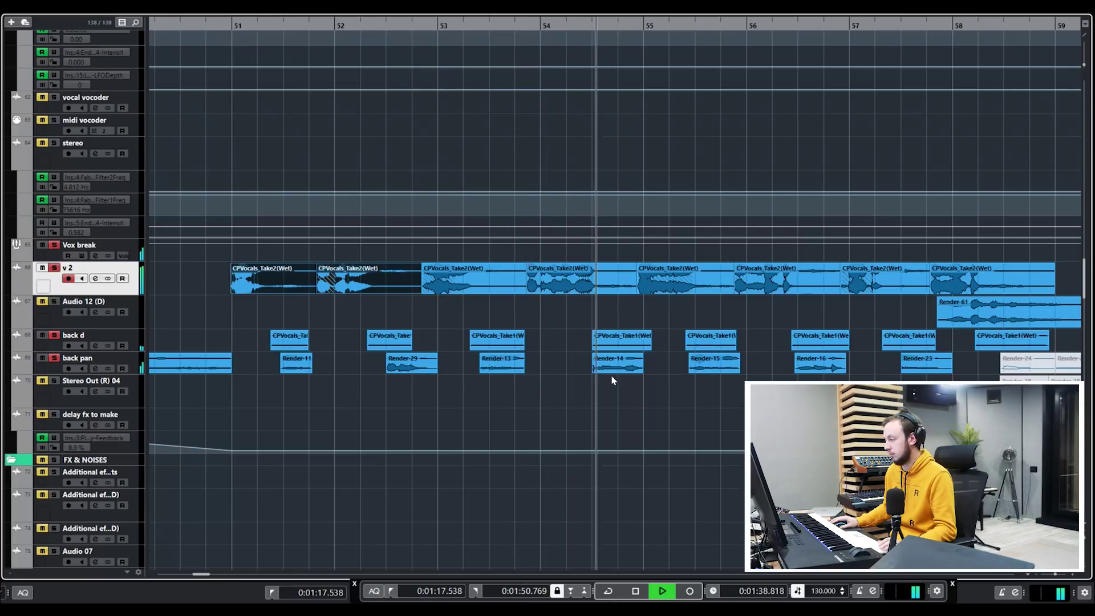
key("g")
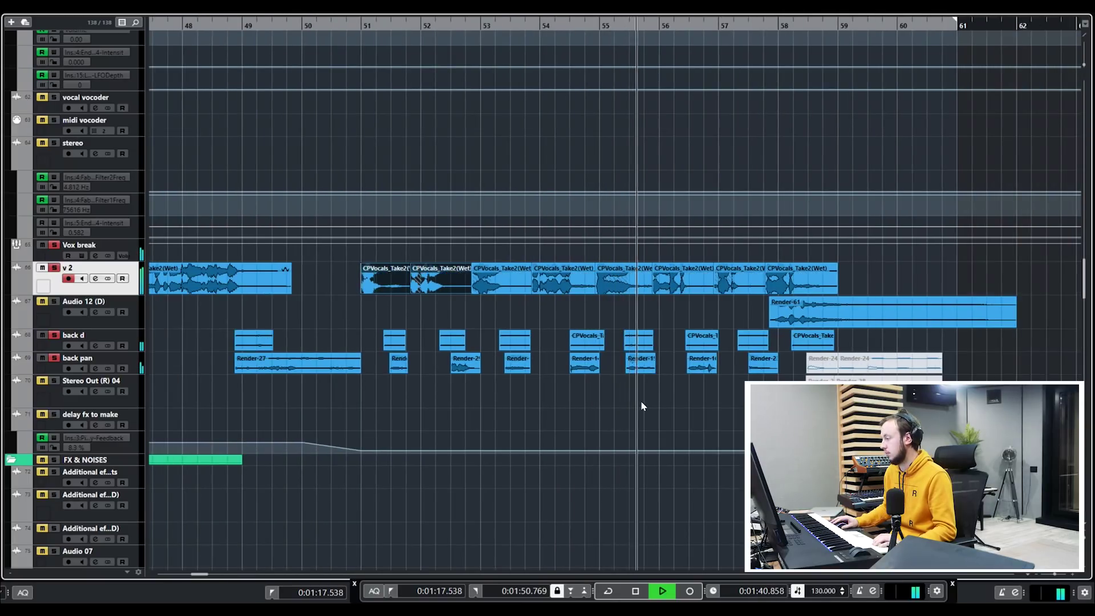
key("g")
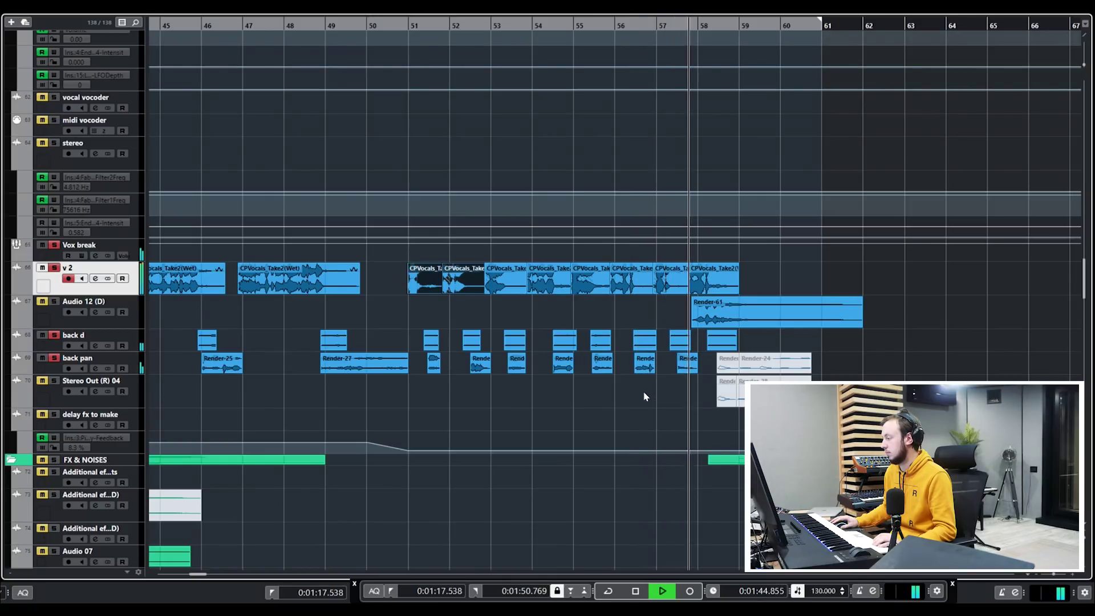
key("space")
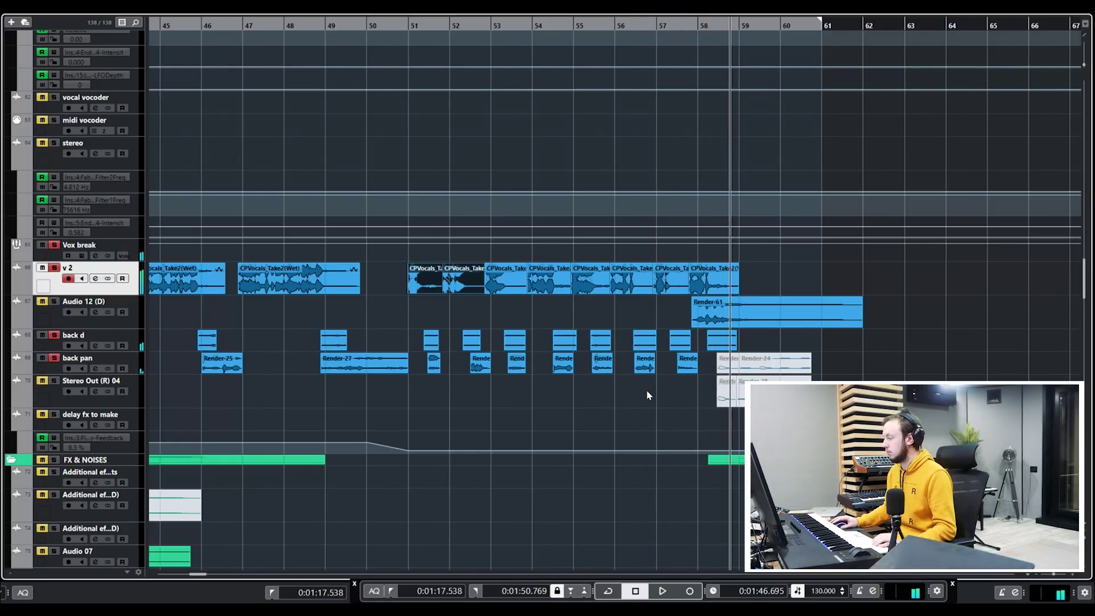
Step: Select the Vox break group track and open its channel settings to inspect the inserts and equalizer
key("g")
key("g")
scroll(518, 264, "down", 5)
scroll(519, 264, "up", 5)
left_click(57, 246)
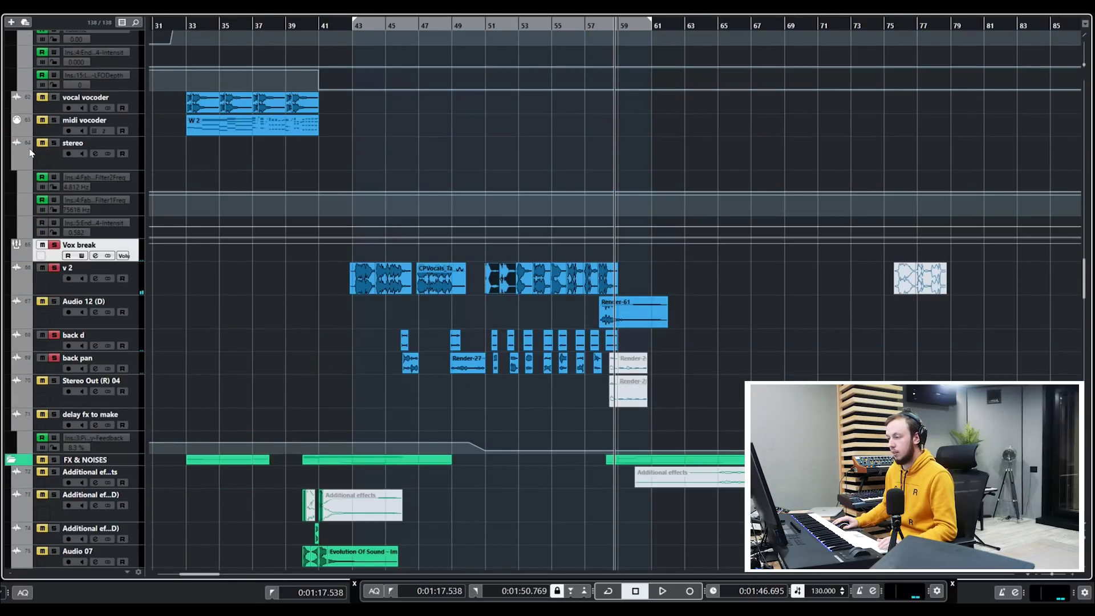
key("e")
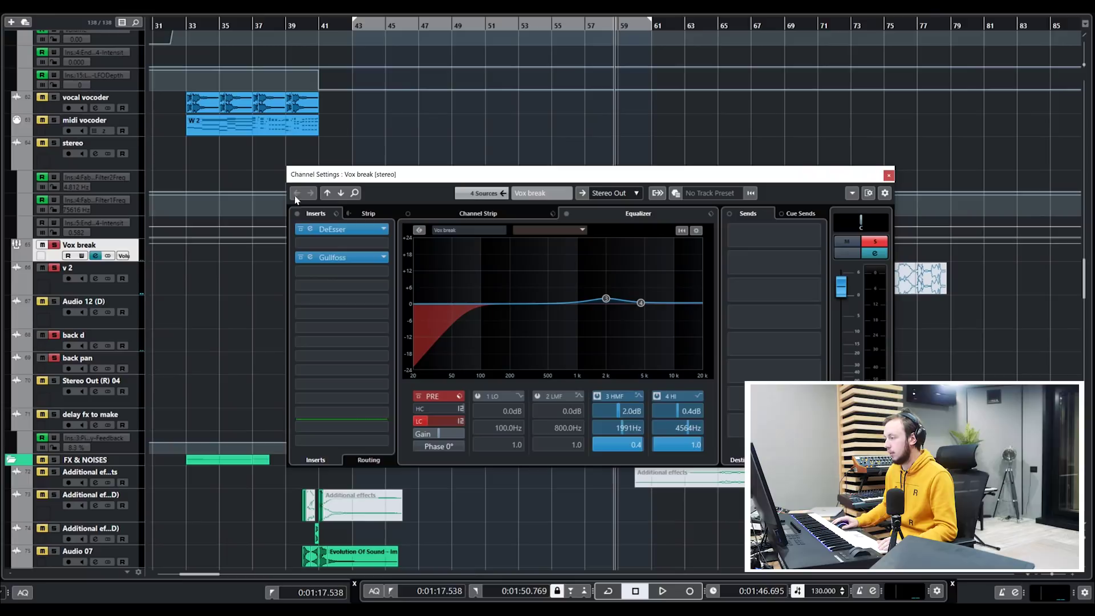
Step: Inspect the DeEsser insert on Vox break, close the plugin and channel settings windows, and unsolo the group
left_click(365, 229)
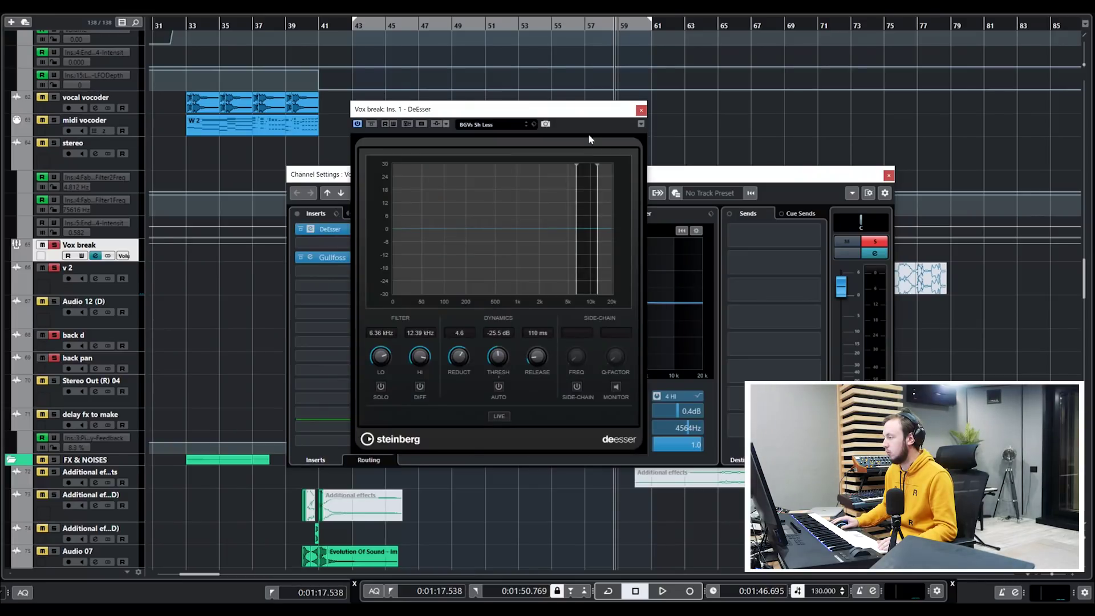
left_click(640, 110)
left_click(889, 175)
left_click(58, 245)
Step: Play the full mix from bar 43 while examining the FX, vocal chop and synth tracks beneath the vocals
key("KP_1")
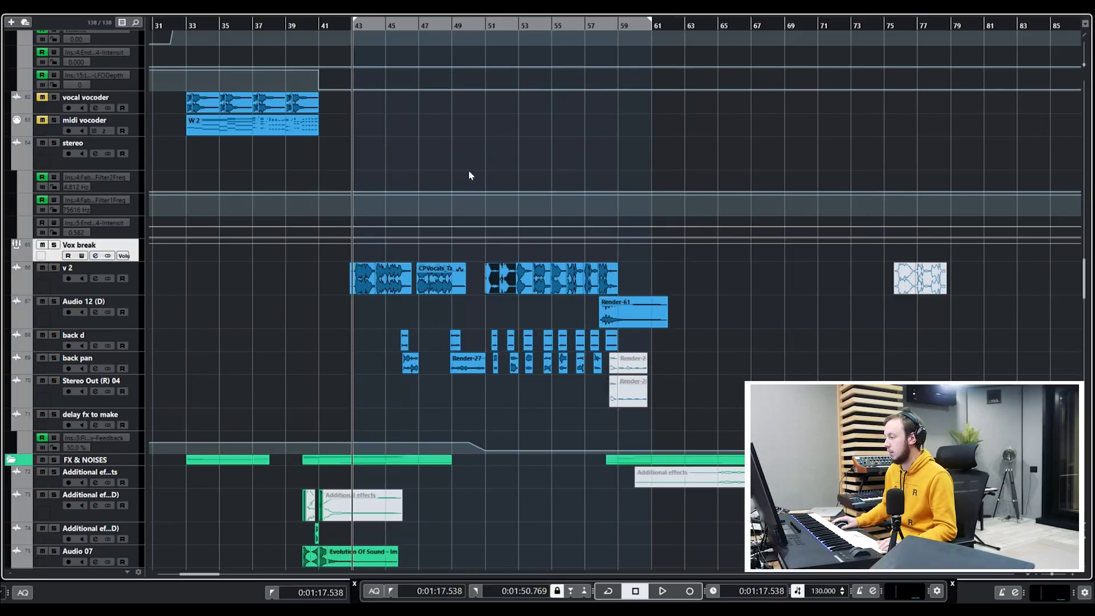
scroll(467, 169, "down", 4)
key("space")
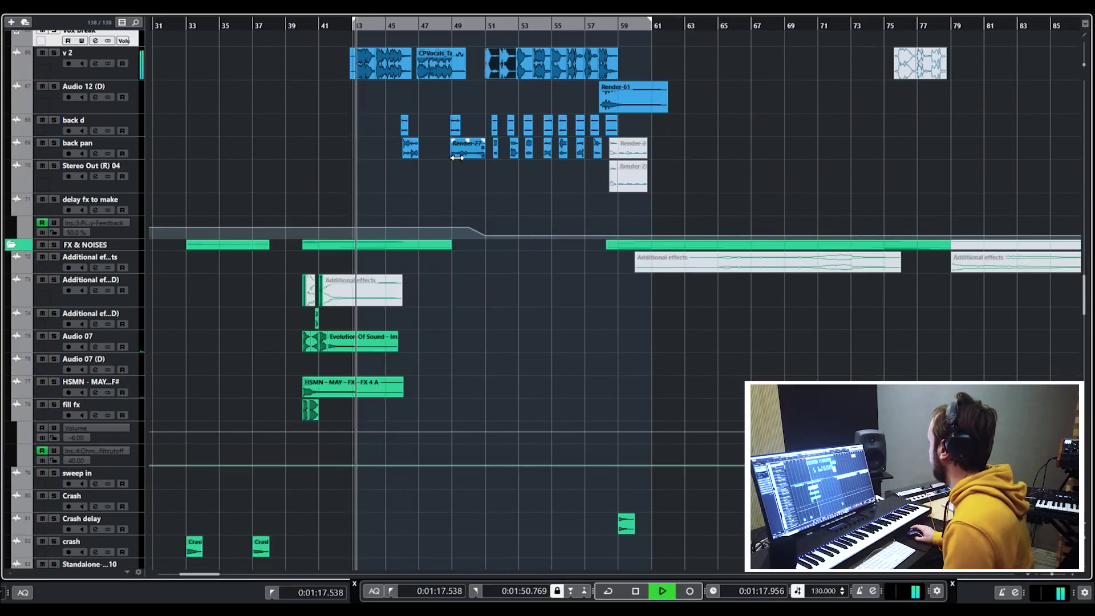
scroll(455, 156, "down", 12)
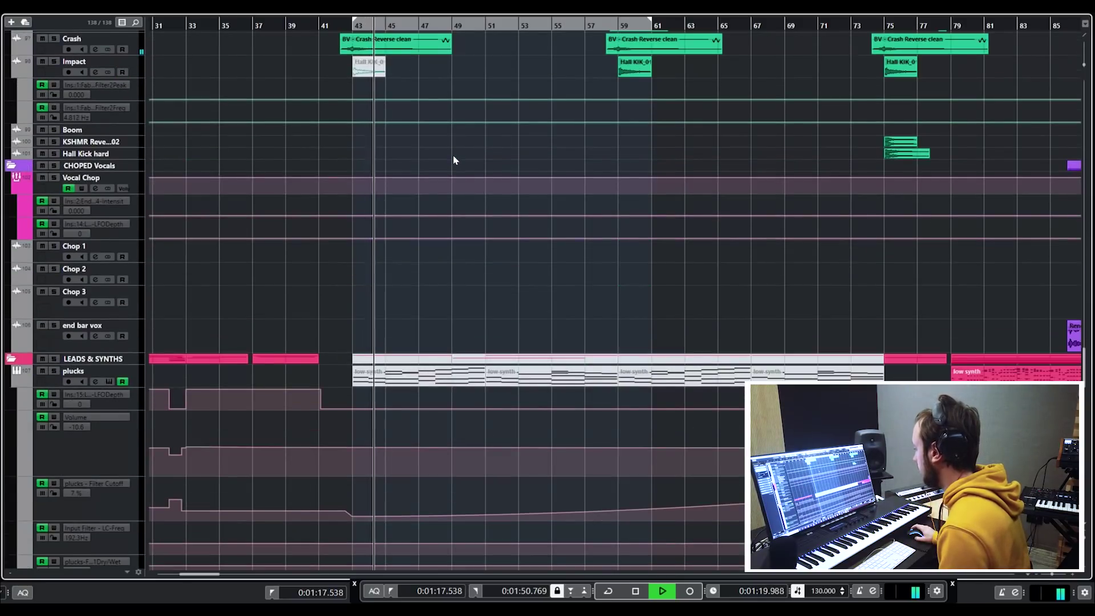
scroll(453, 155, "down", 12)
scroll(454, 161, "down", 3)
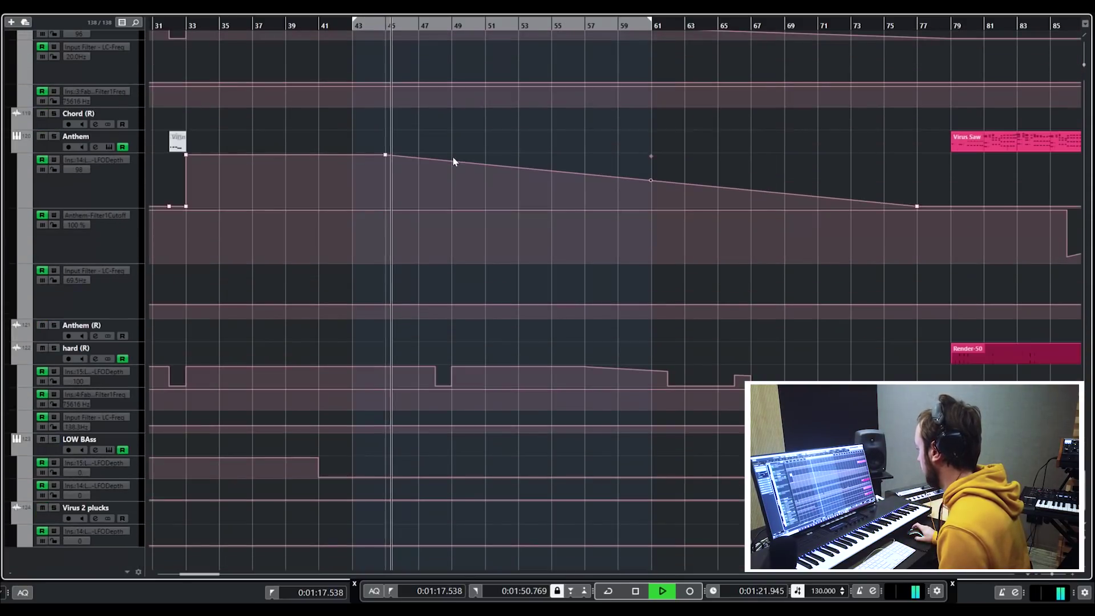
scroll(472, 232, "up", 12)
scroll(510, 271, "up", 15)
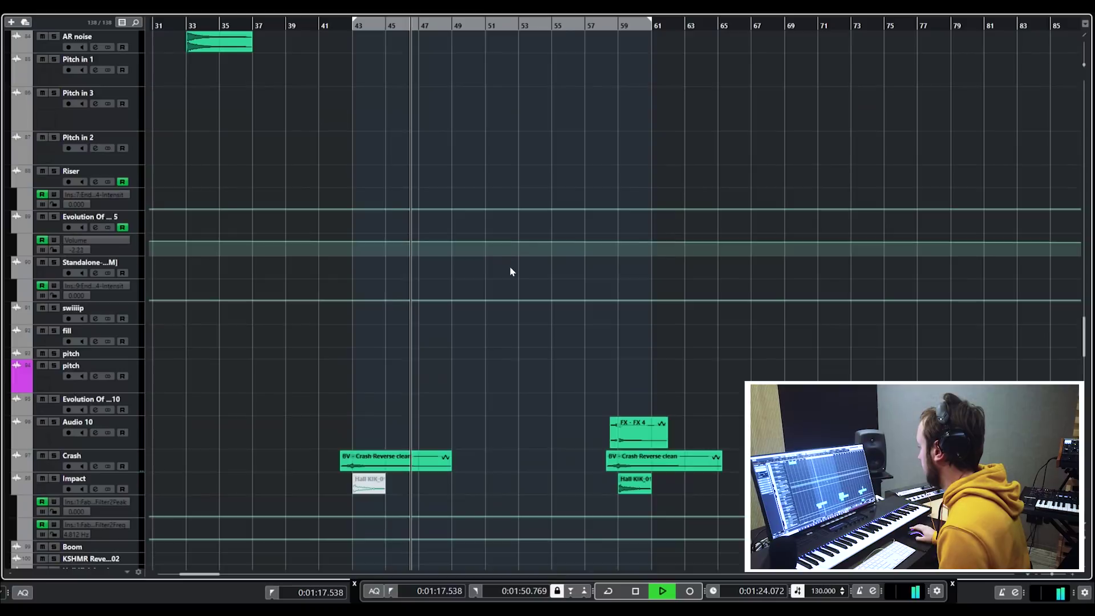
scroll(510, 271, "up", 3)
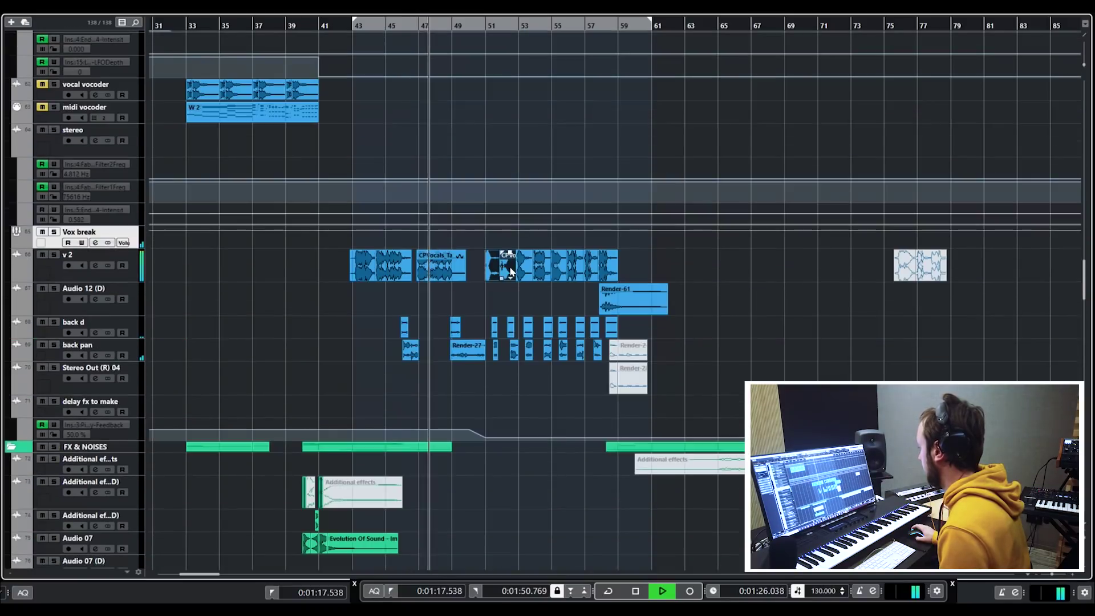
Step: Listen to back pan soloed and unsolo it, then inspect the back d channel's inserts and equalizer and stop playback
left_click(54, 345)
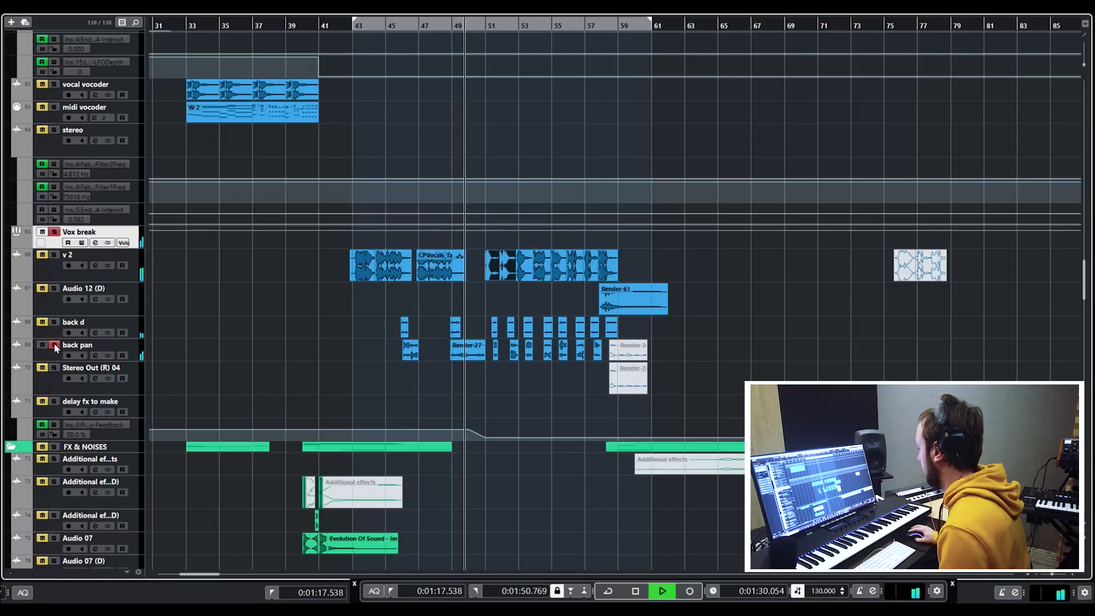
left_click(55, 345)
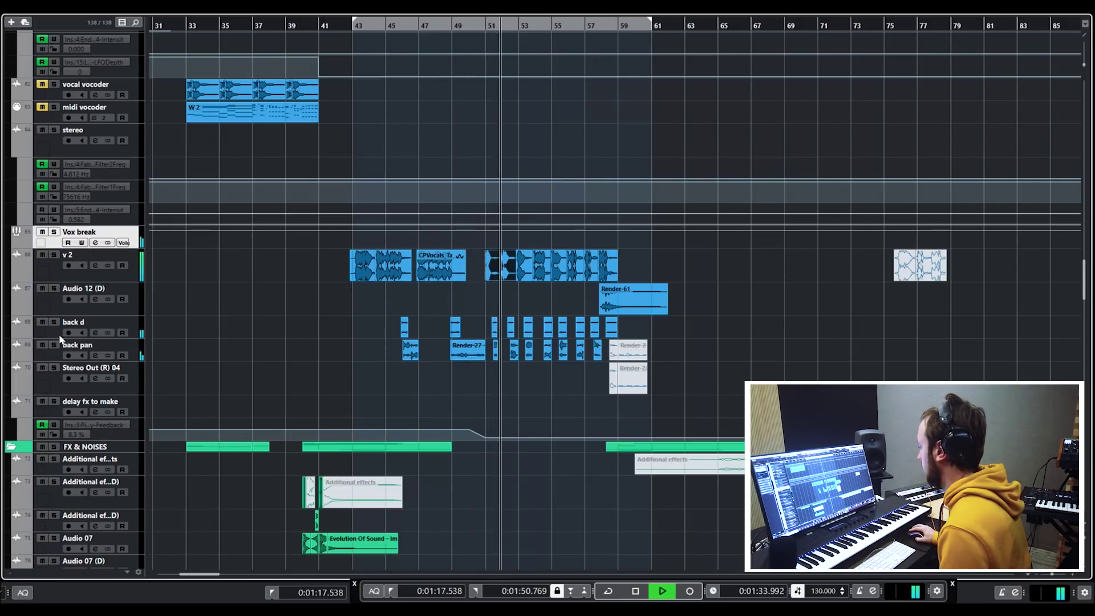
left_click(95, 332)
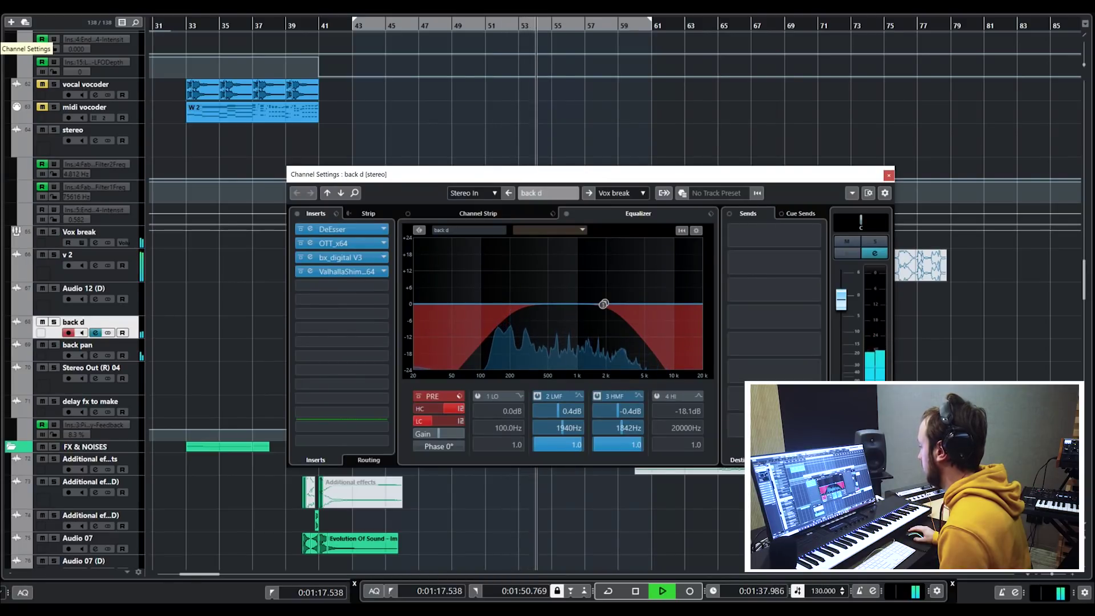
key("Escape")
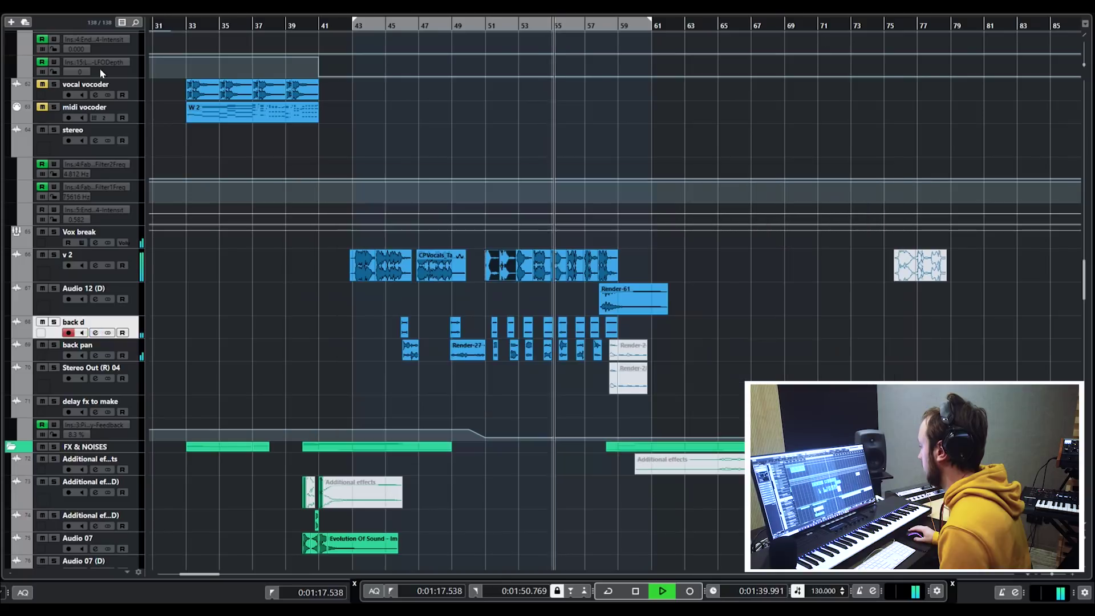
key("space")
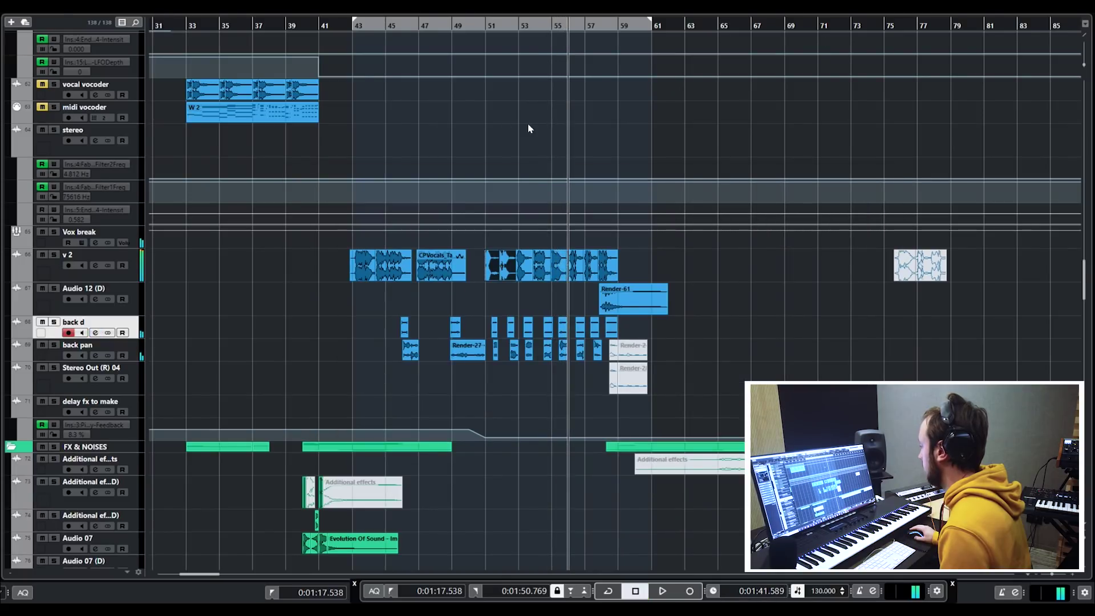
Step: Examine the Brass, opera vocal, orchestra, strings and choir parts that begin at bar 59 of the break
key("g")
key("g")
key("g")
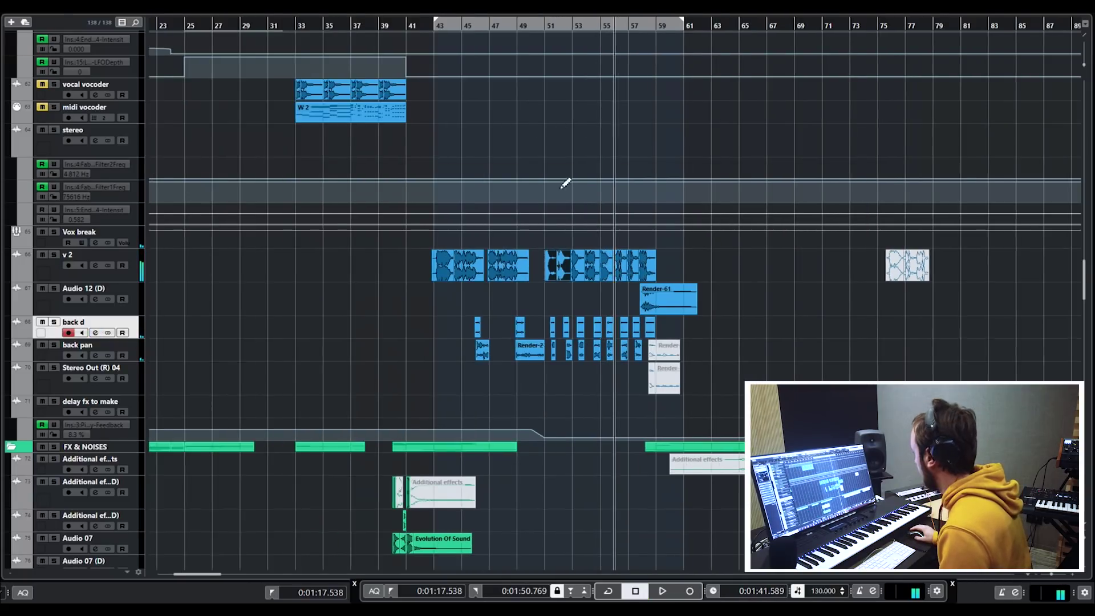
scroll(707, 257, "up", 15)
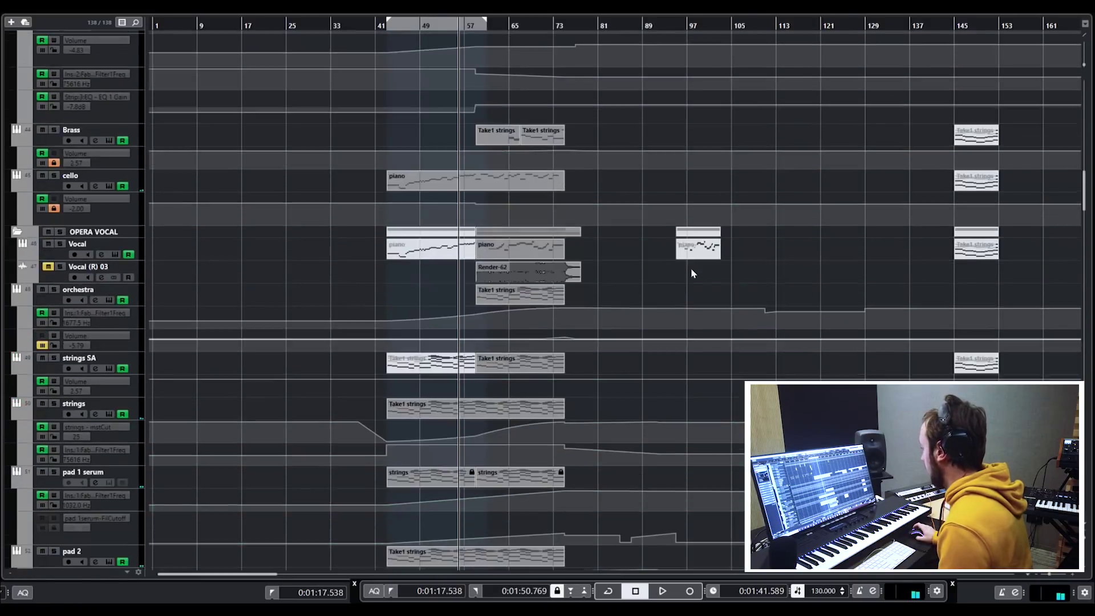
key("h")
key("h")
scroll(967, 343, "right", 5)
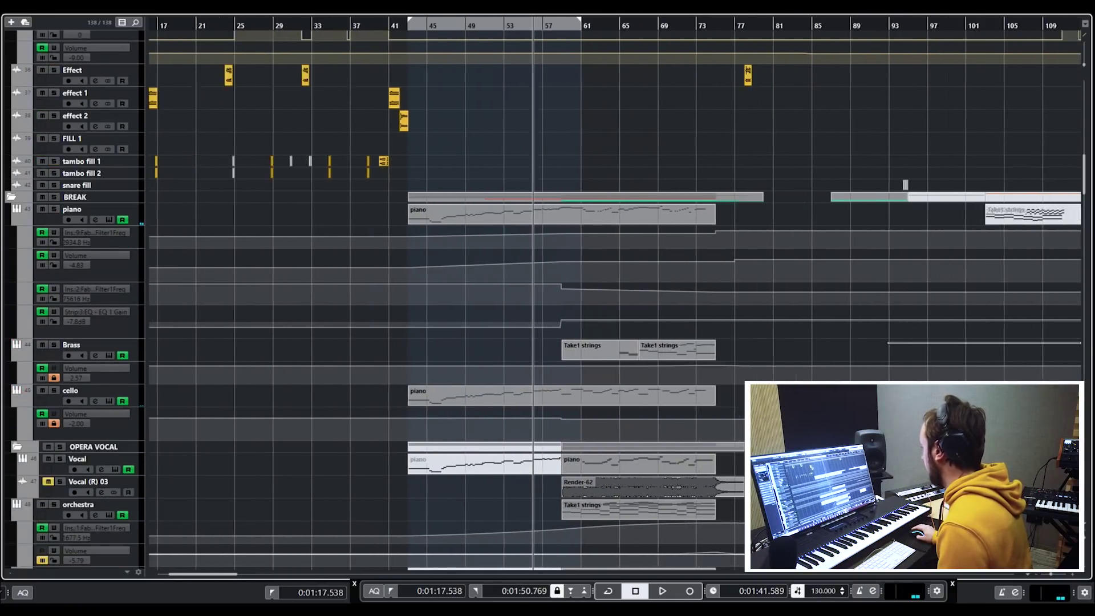
scroll(514, 250, "down", 4)
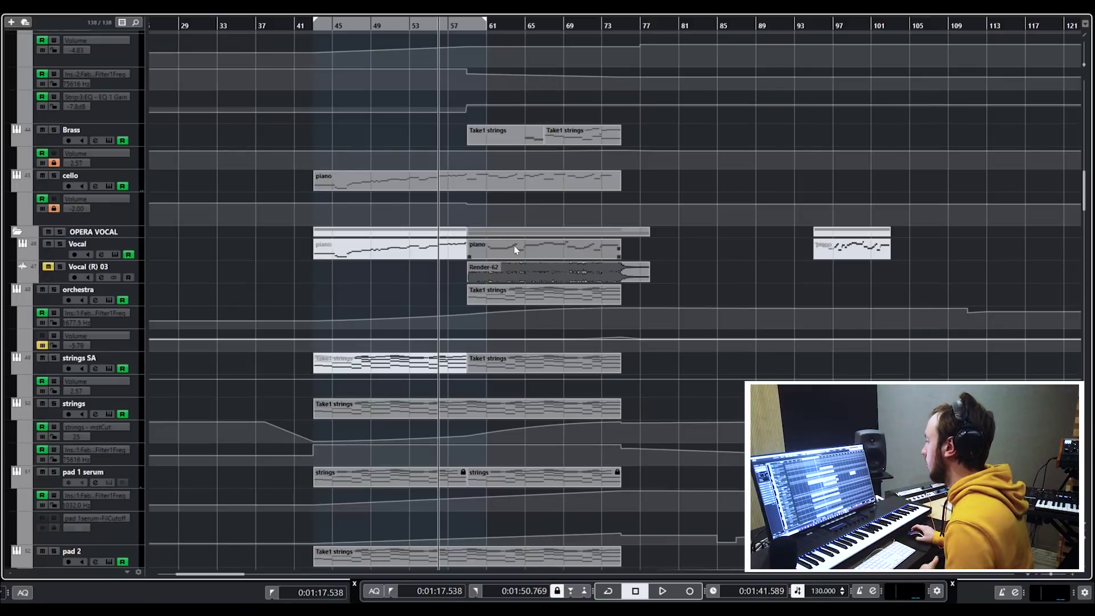
scroll(504, 240, "up", 2)
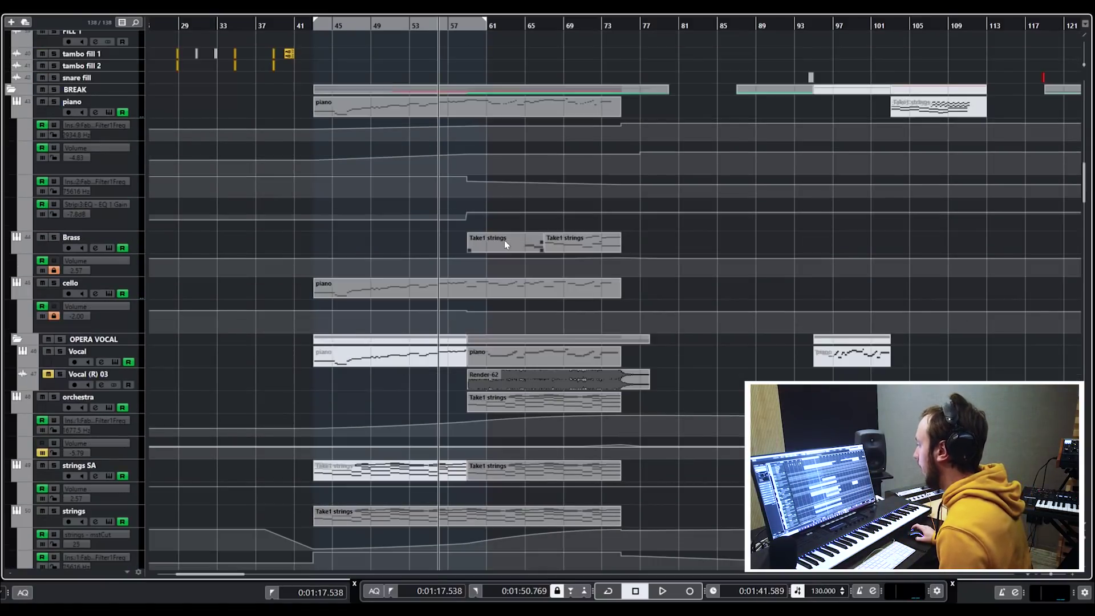
scroll(504, 240, "down", 12)
scroll(505, 244, "down", 2)
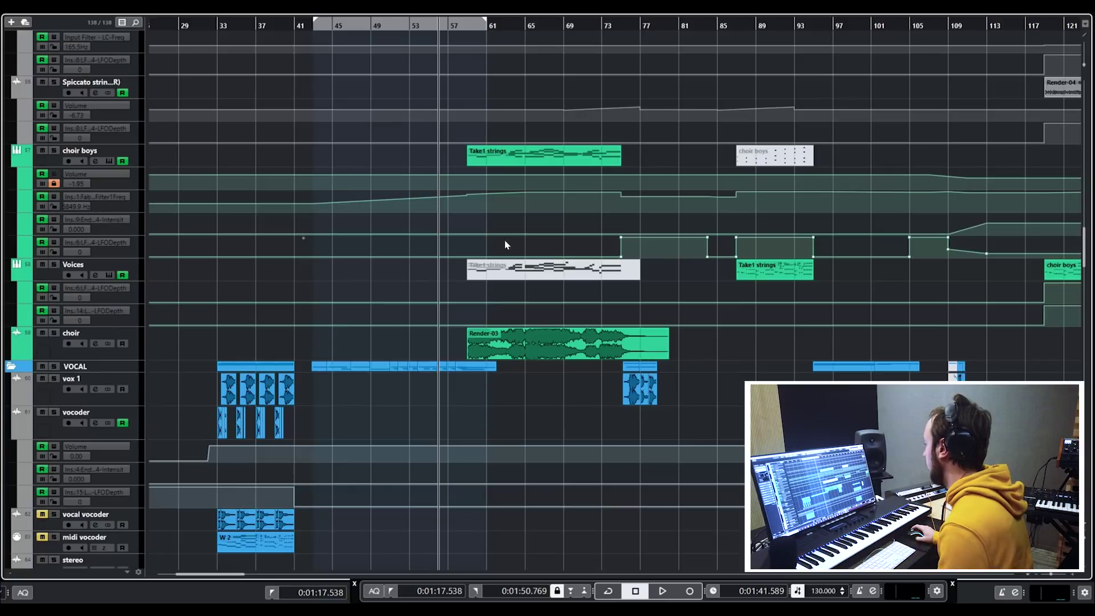
scroll(742, 291, "down", 2)
Step: Place the playback position at bar 75 and listen to the vox 1 clips soloed
left_click_drag(624, 36, 593, 35)
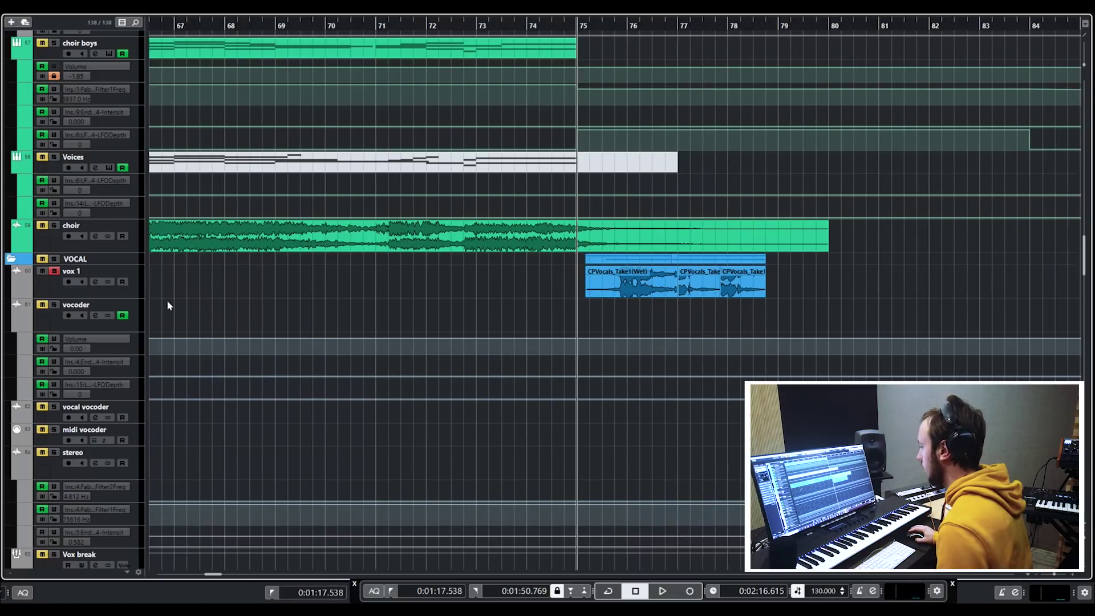
left_click(77, 289)
key("g")
key("g")
key("g")
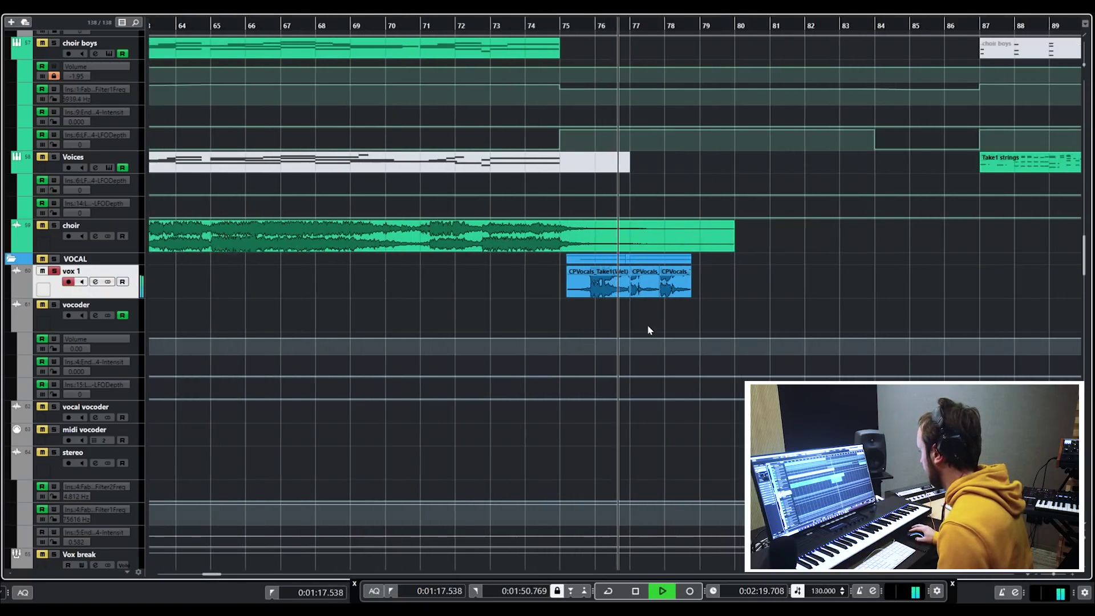
key("g")
key("g")
key("h")
scroll(826, 317, "down", 6)
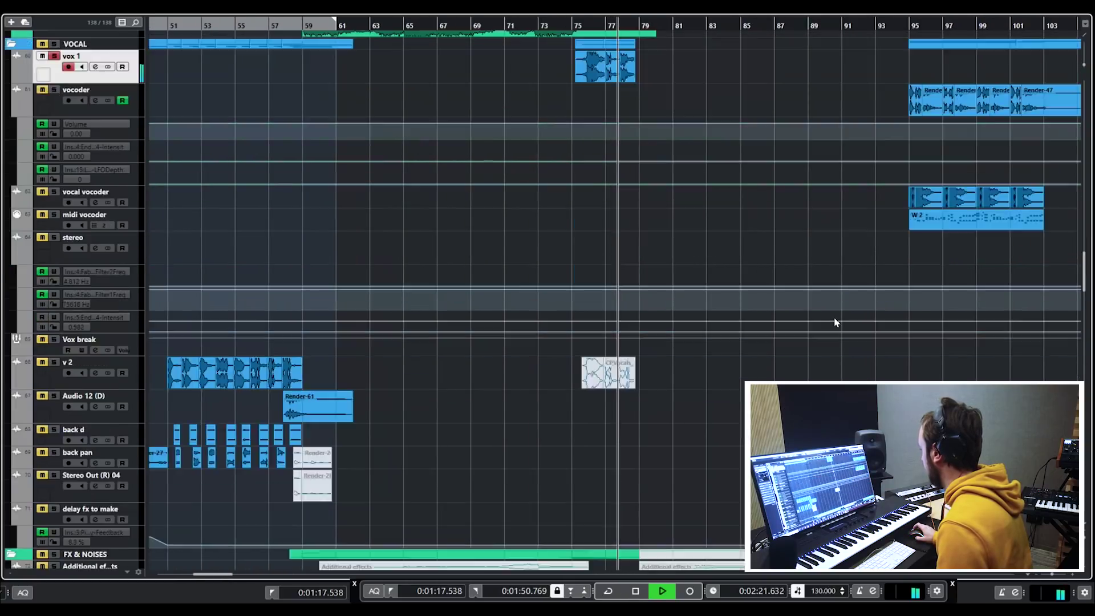
scroll(833, 319, "up", 15)
key("space")
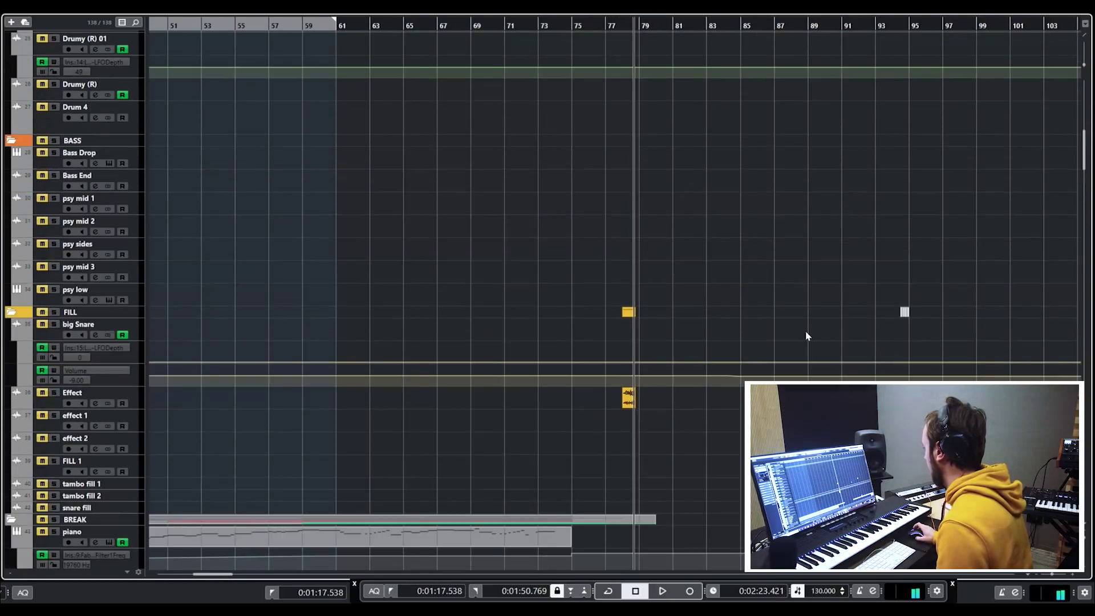
Step: Place the playback position at bar 78 and listen to the Effect track's fill clip soloed
key("h")
key("h")
key("h")
key("h")
key("h")
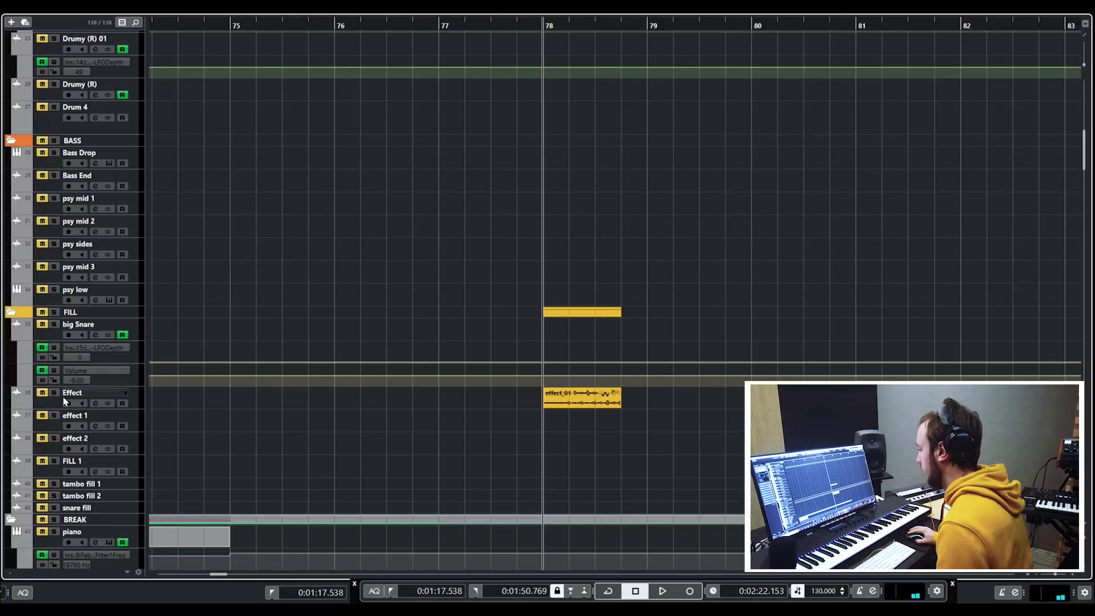
left_click(54, 393)
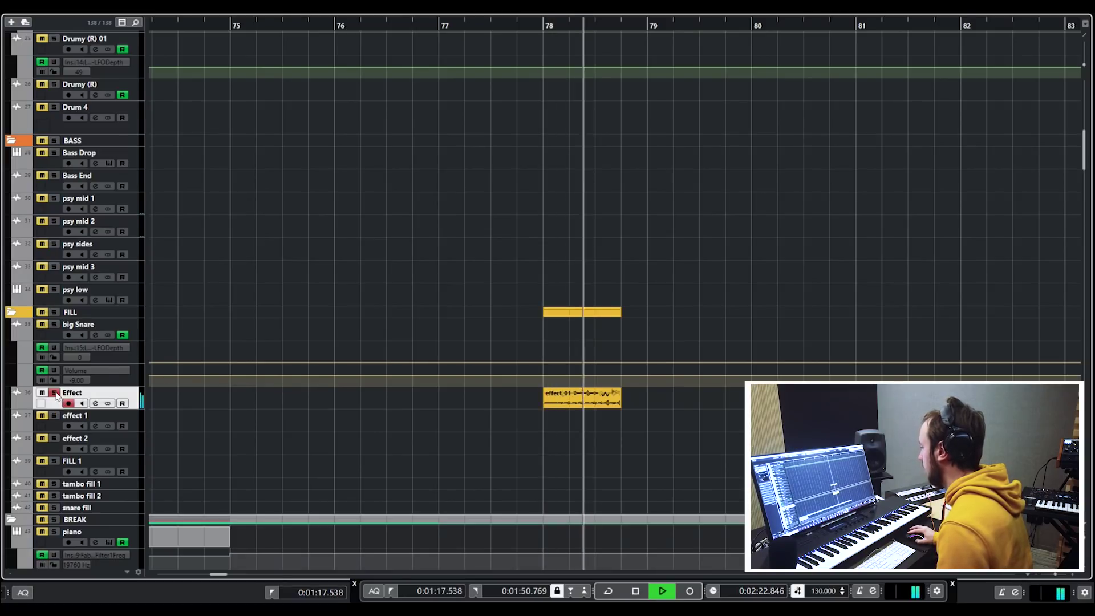
key("space")
Step: Unsolo the Effect track, then find the Reverse lead track and listen to its reverse 3 clip soloed
scroll(749, 353, "up", 10)
scroll(749, 365, "down", 20)
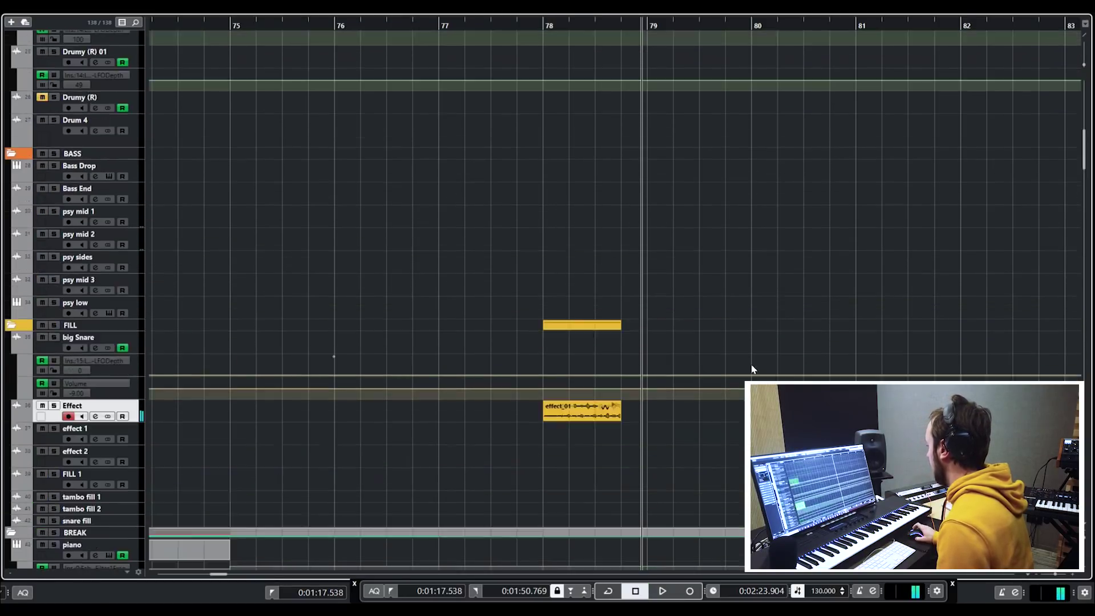
scroll(751, 375, "down", 10)
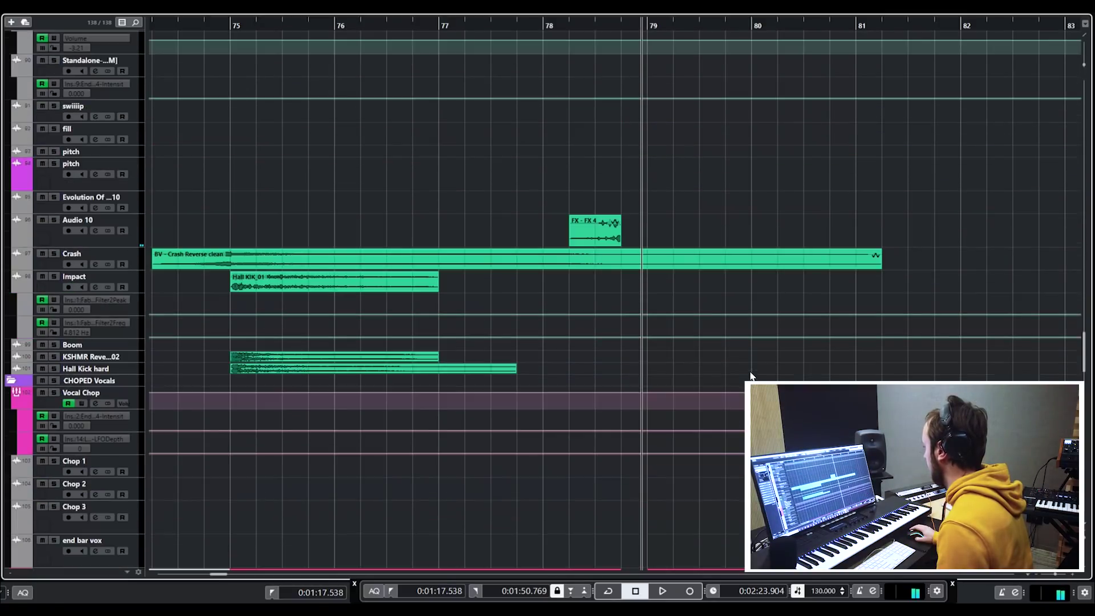
key("g")
scroll(750, 375, "down", 5)
key("g")
scroll(548, 36, "down", 5)
left_click(511, 26)
left_click(52, 340)
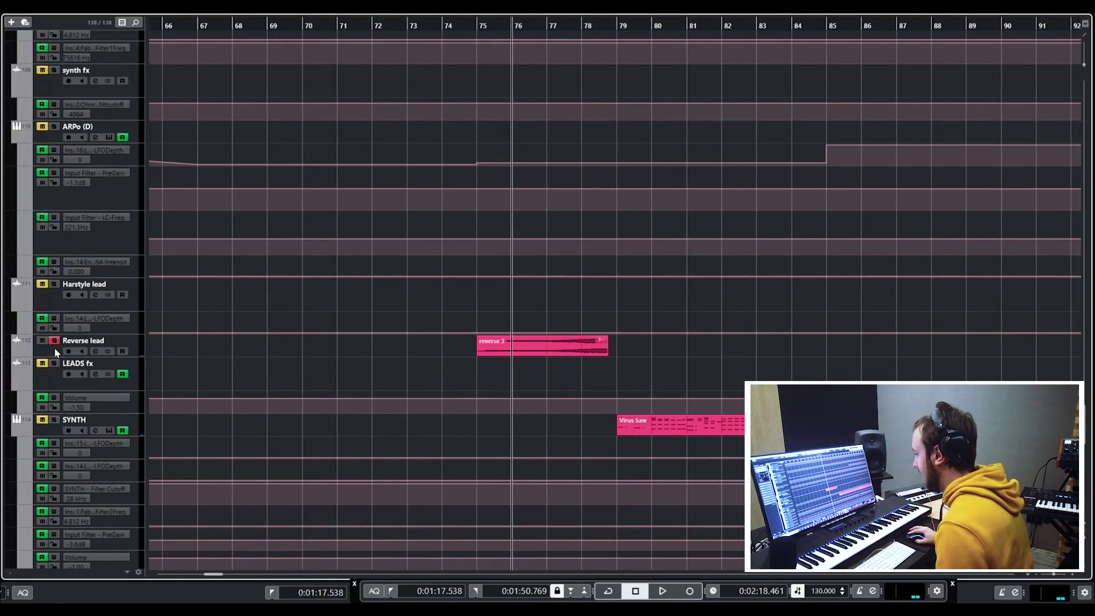
left_click(54, 347)
key("space")
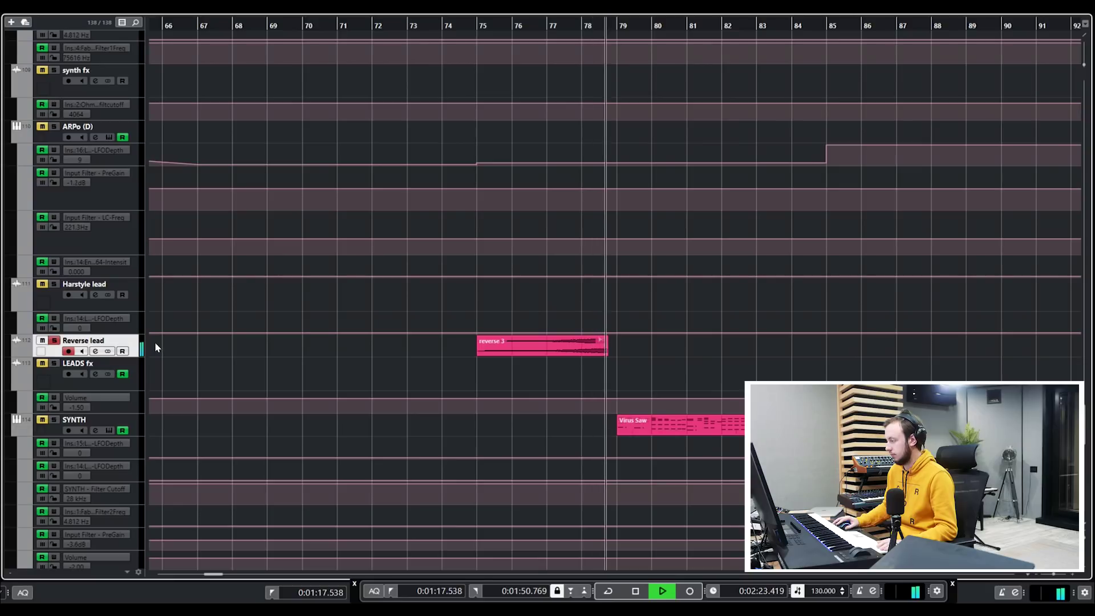
key("space")
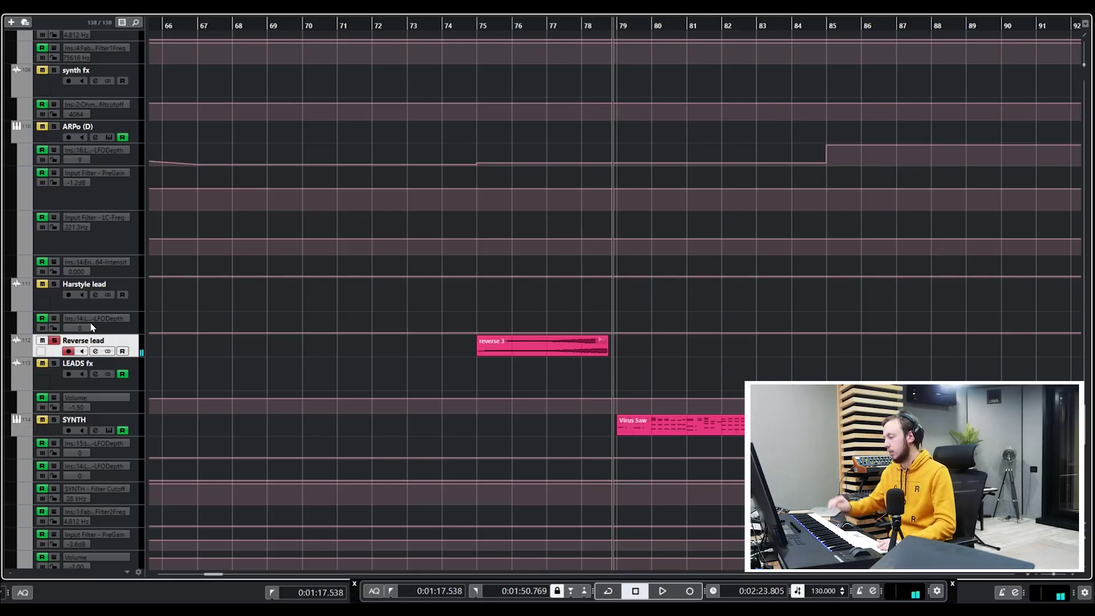
Step: Open the SYNTH track's first Virus Saw part for note editing, select its first chord, and return to the arrangement
double_click(639, 429)
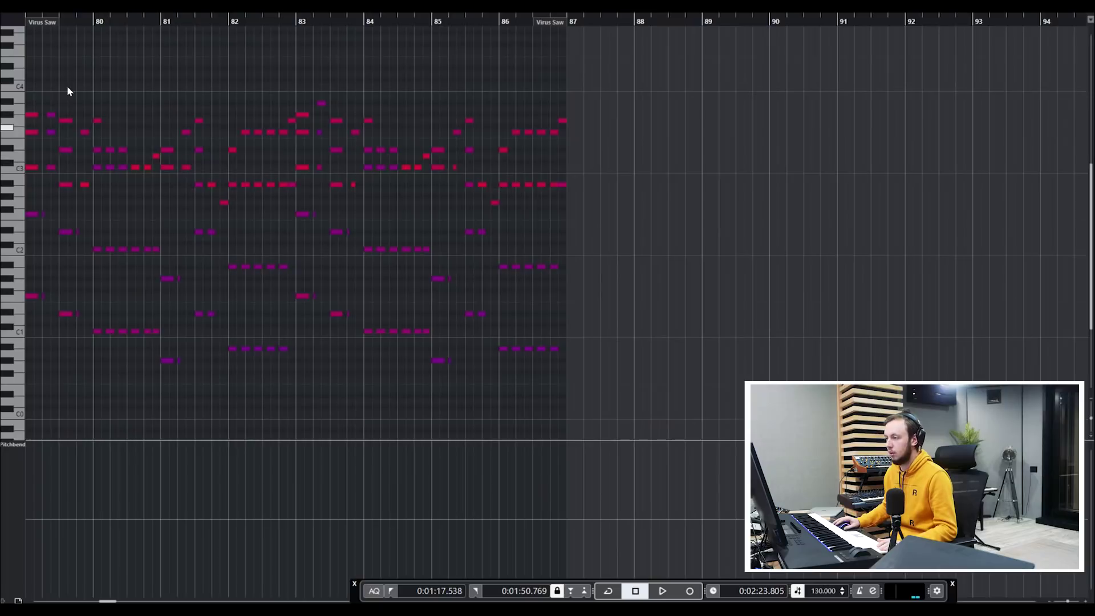
left_click_drag(131, 228, 140, 320)
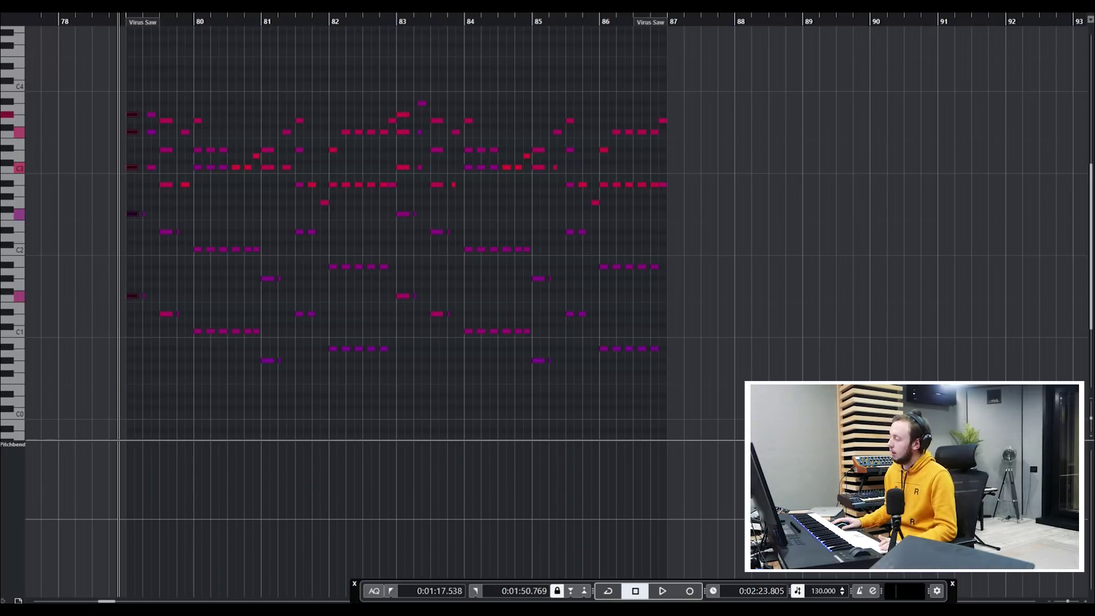
key("Escape")
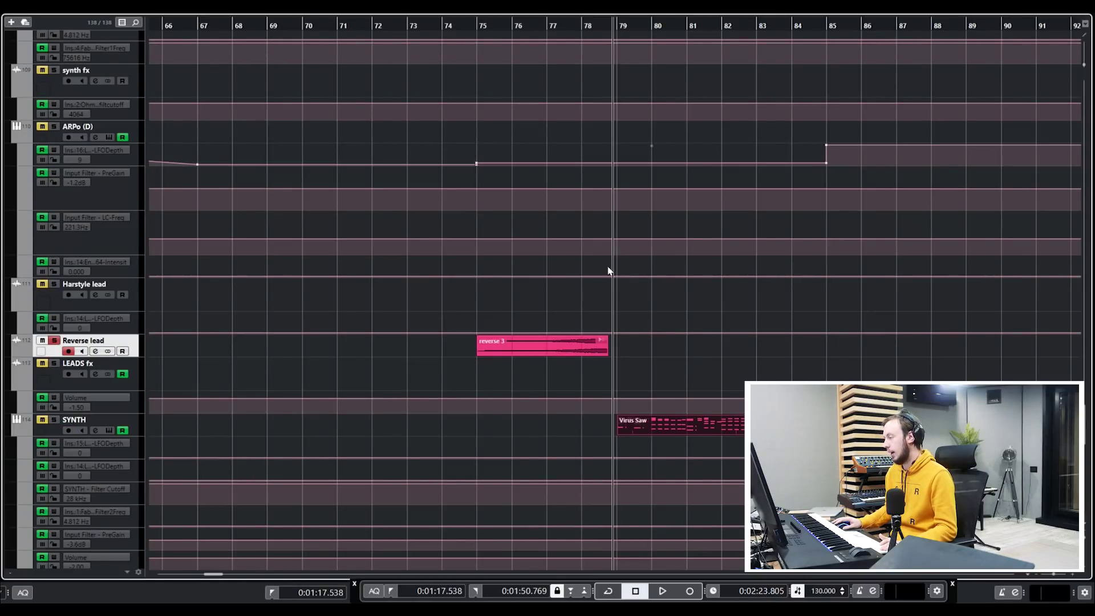
Step: Unsolo Reverse lead and examine the SYNTH track's Virus Saw and W 2 parts from bar 79 onward
key("g")
key("g")
key("g")
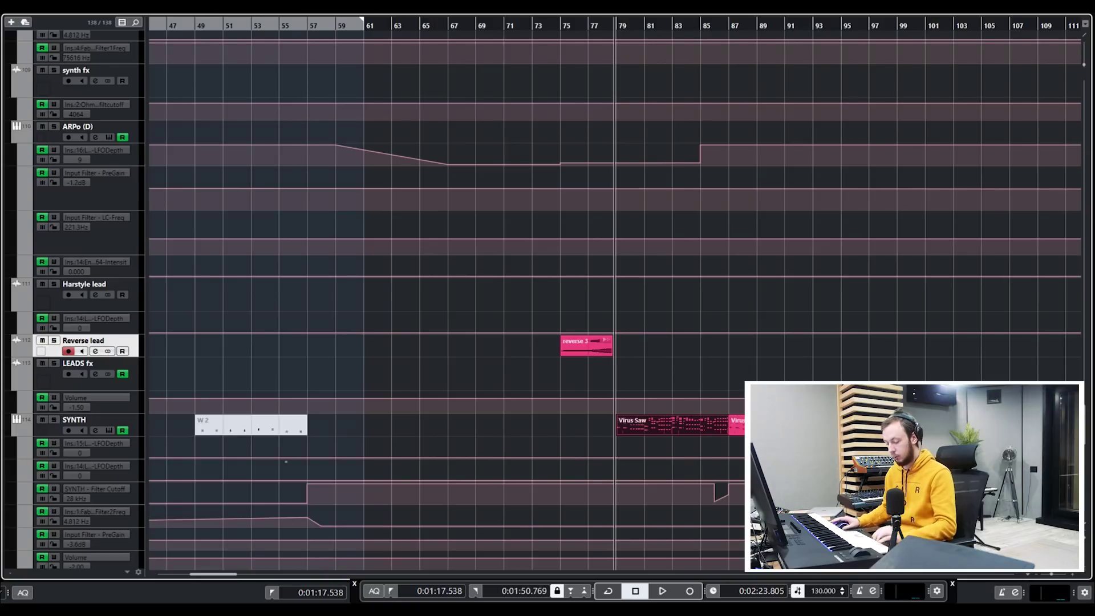
key("h")
key("h")
key("g")
scroll(807, 340, "right", 5)
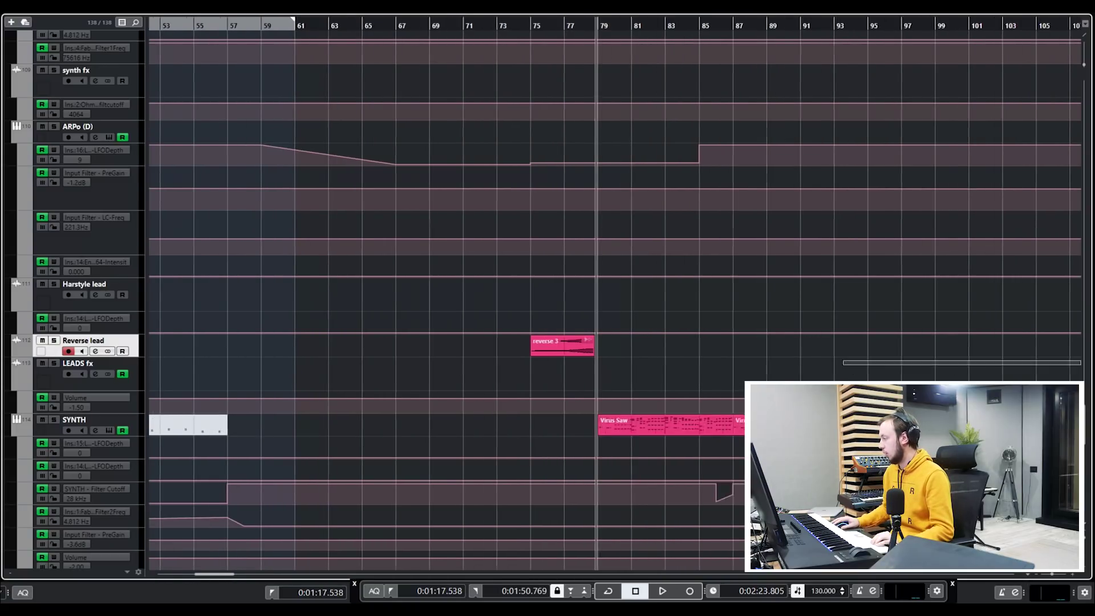
scroll(759, 362, "down", 5)
scroll(758, 362, "up", 2)
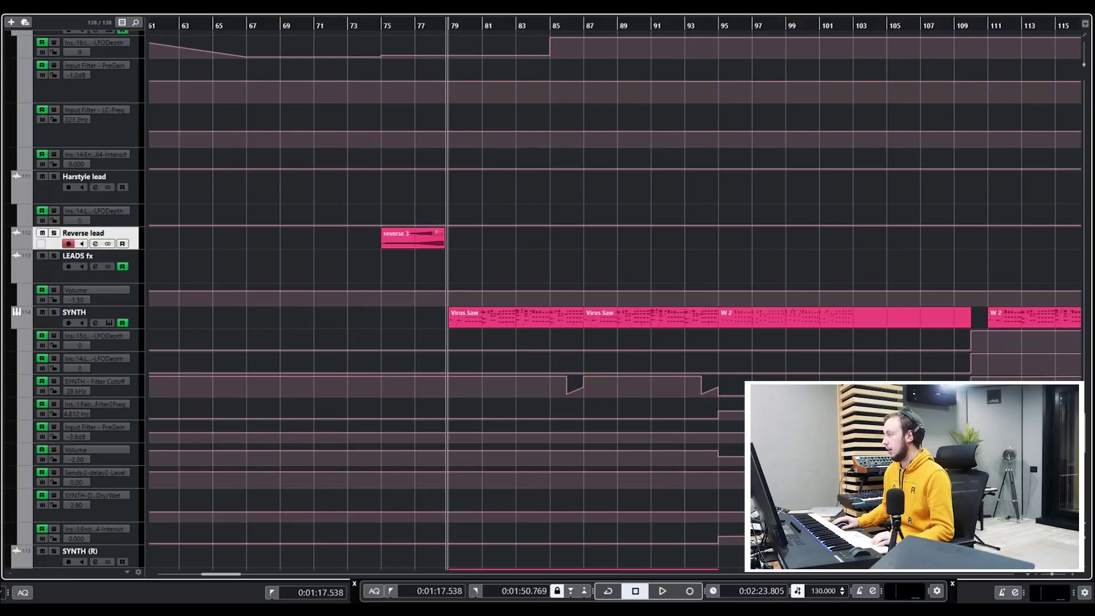
Step: Set the loop range from bar 79 to bar 95 and turn looping on
scroll(712, 171, "up", 10)
scroll(697, 232, "down", 5)
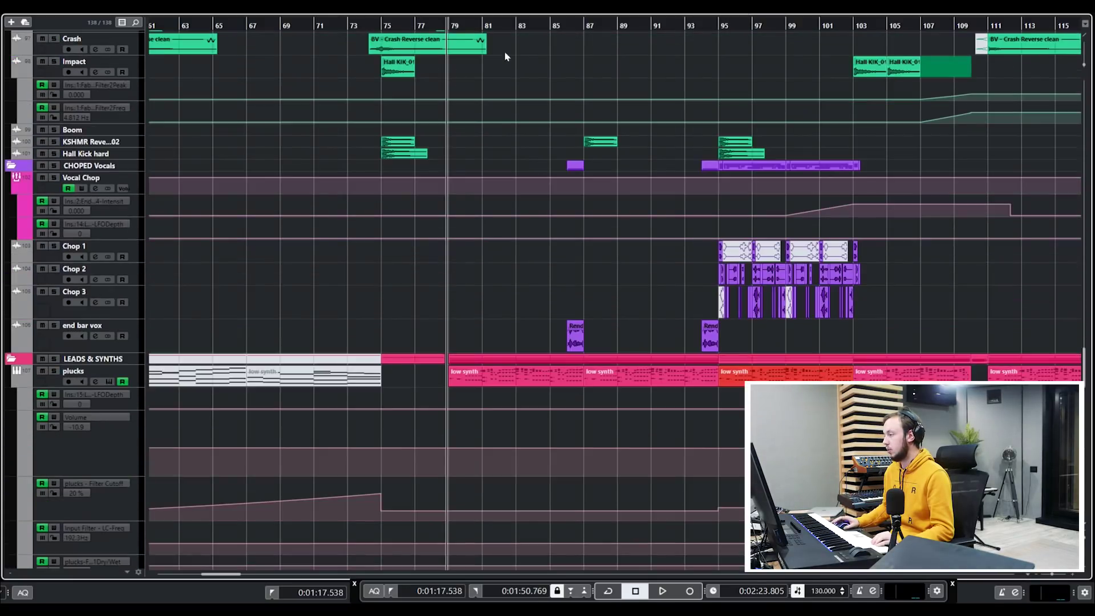
left_click_drag(458, 22, 800, 22)
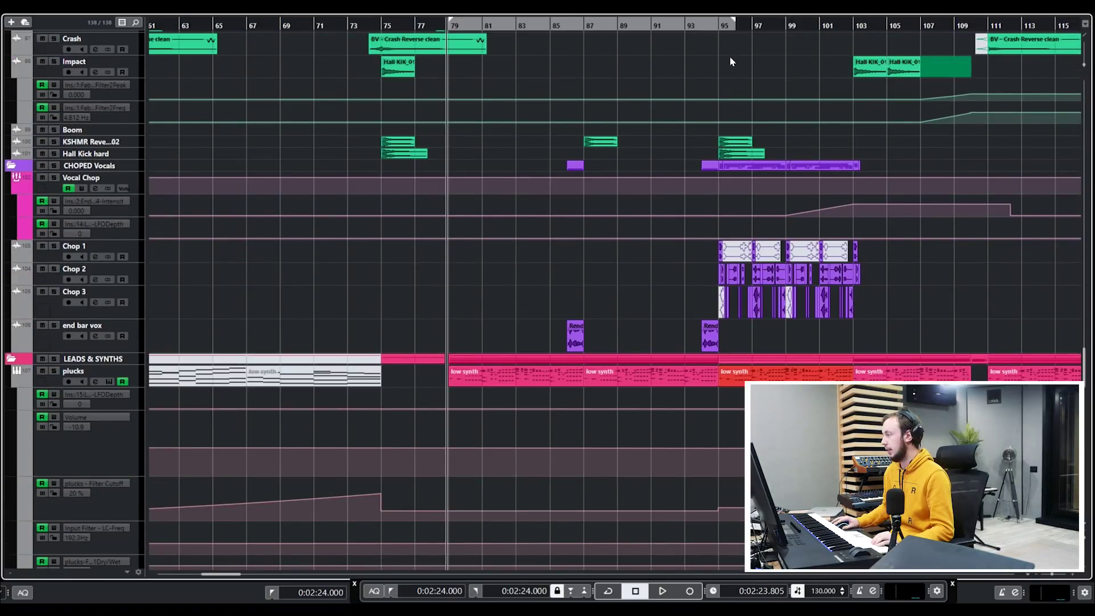
left_click(694, 27)
Step: Examine which orchestral, effect, vocal chop and lead tracks have parts within the looped section, ending at the plucks track
scroll(683, 155, "up", 15)
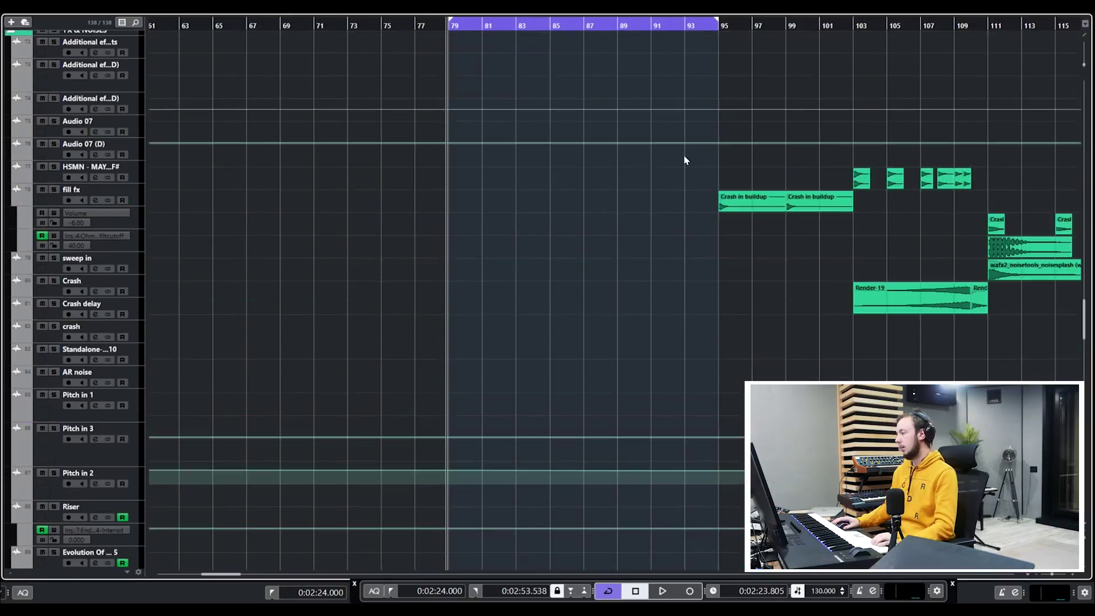
scroll(683, 156, "up", 15)
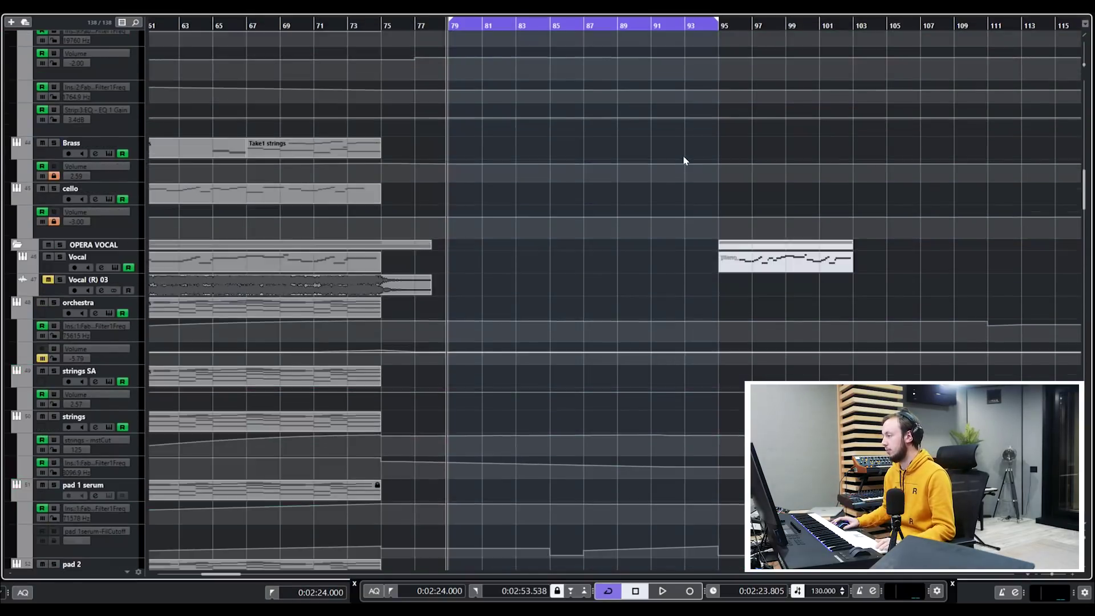
scroll(684, 159, "down", 10)
scroll(686, 169, "down", 20)
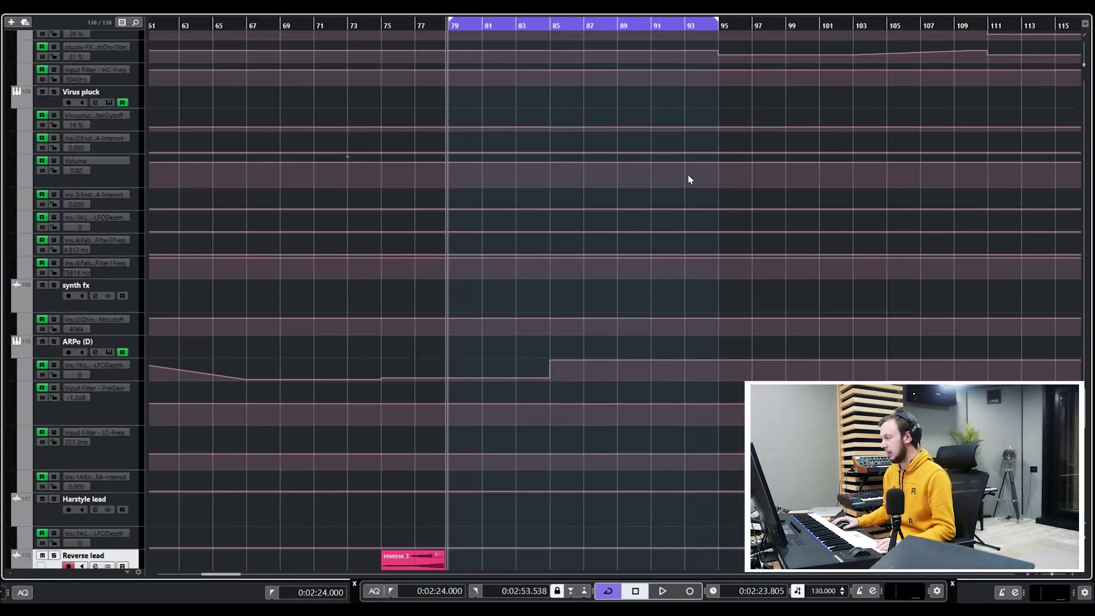
scroll(688, 182, "down", 6)
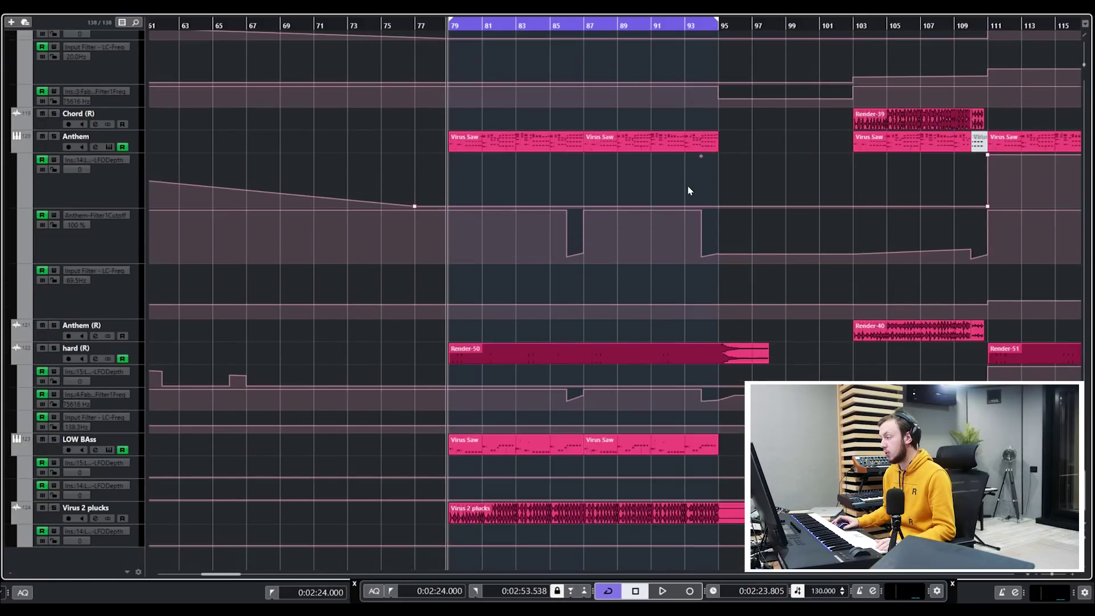
scroll(688, 190, "up", 10)
scroll(687, 184, "up", 4)
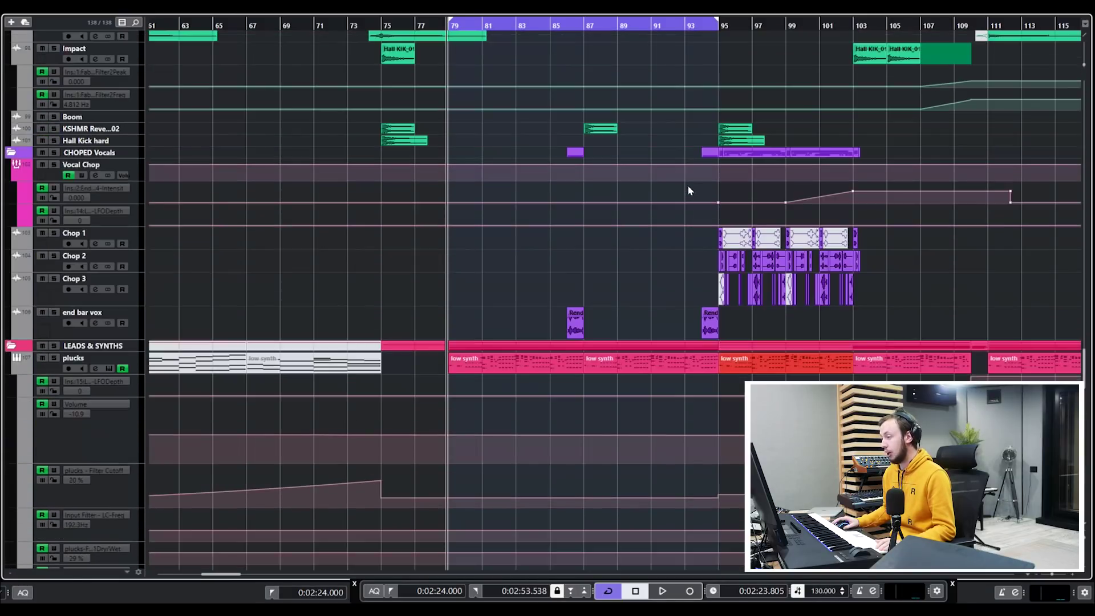
scroll(687, 185, "down", 2)
scroll(423, 205, "down", 4)
scroll(243, 214, "up", 4)
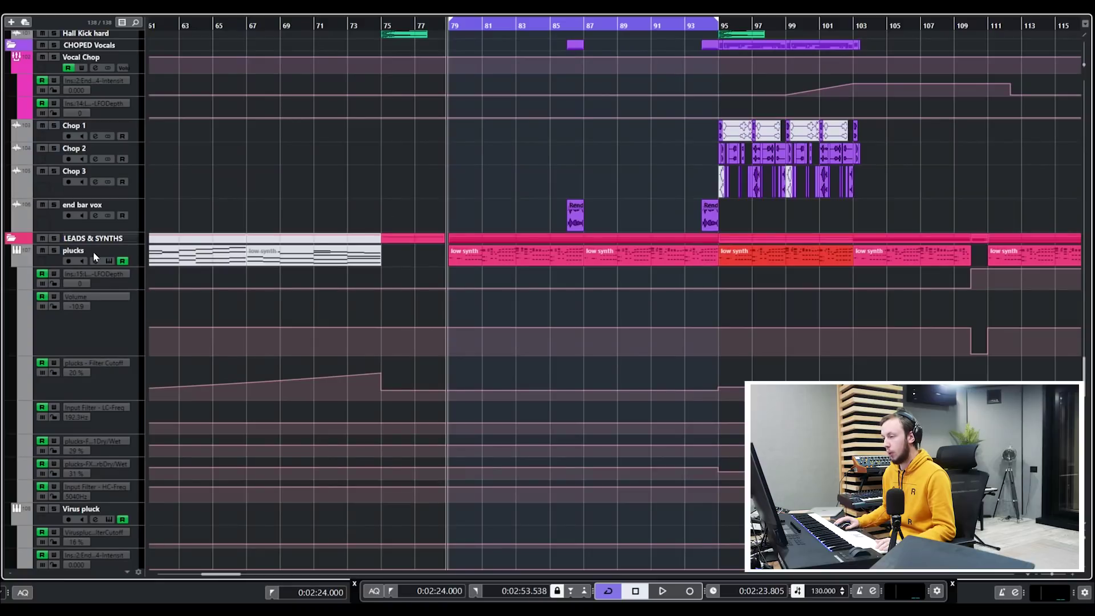
Step: Solo the plucks track, listen to the looped section, and review its channel inserts, equalizer and sends
left_click(45, 267)
left_click(54, 250)
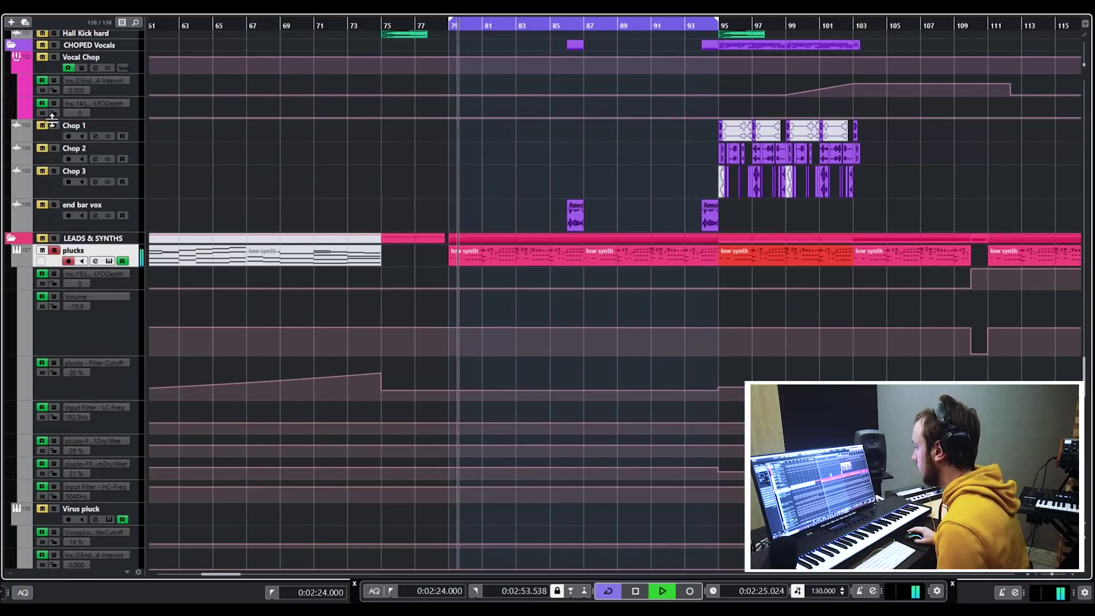
key("e")
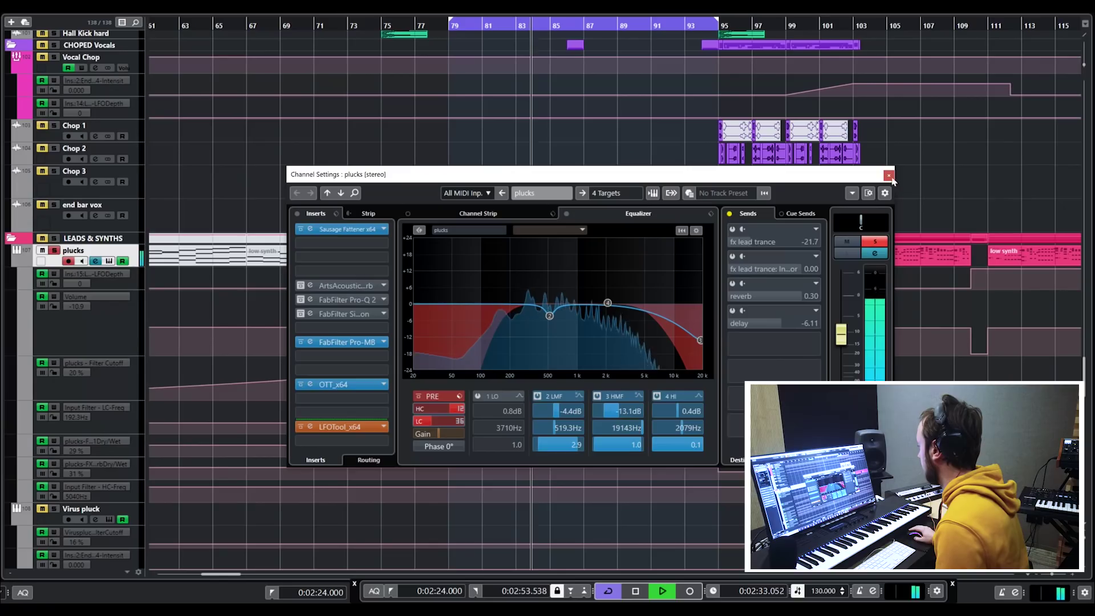
left_click(887, 176)
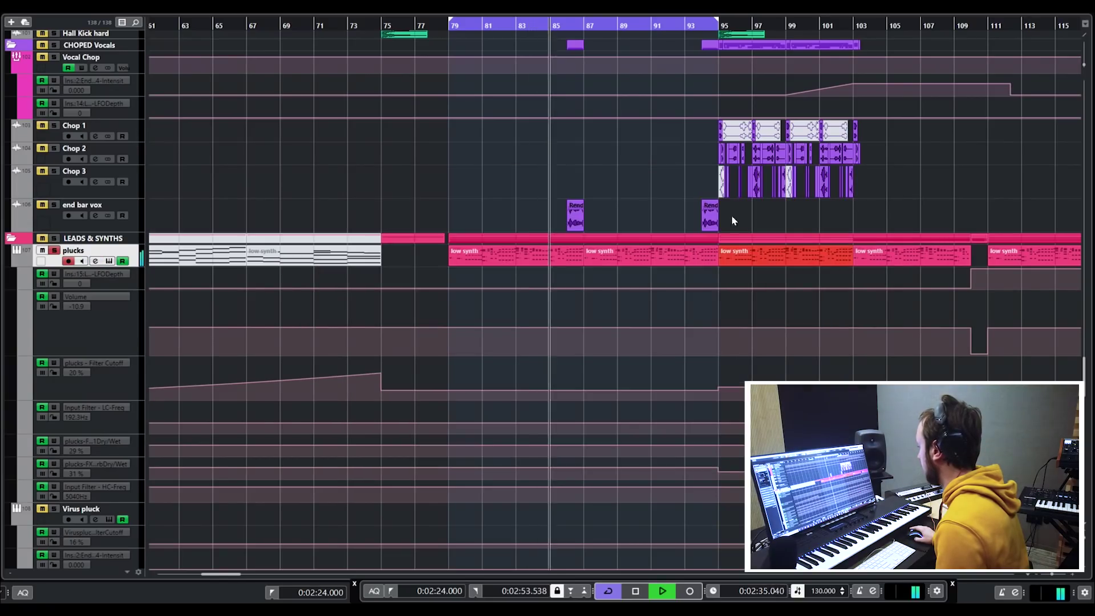
key("space")
scroll(700, 227, "up", 5)
scroll(700, 227, "down", 10)
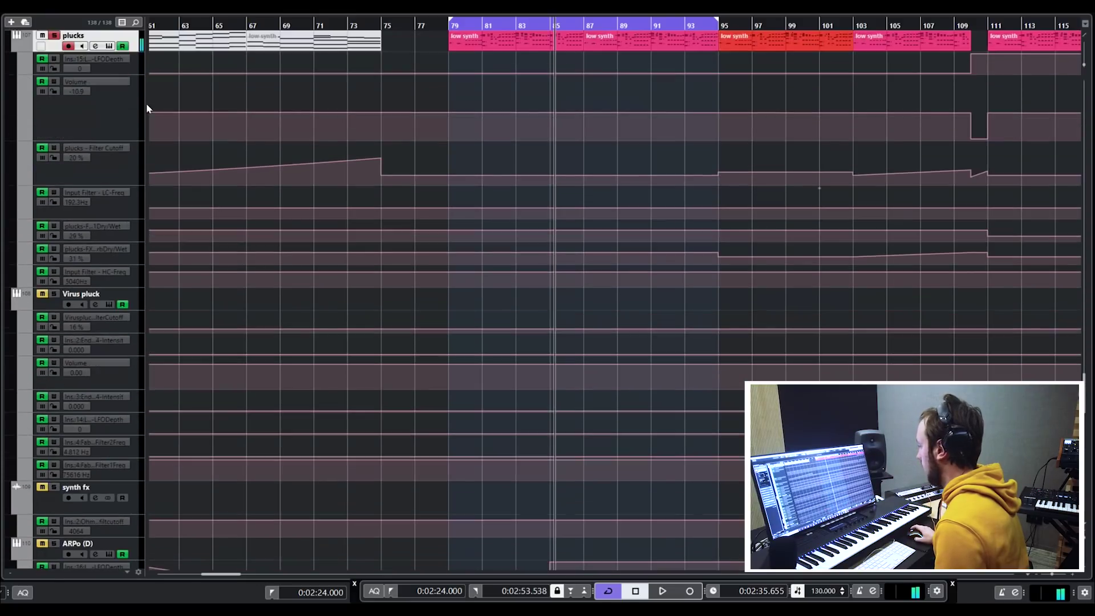
left_click(95, 46)
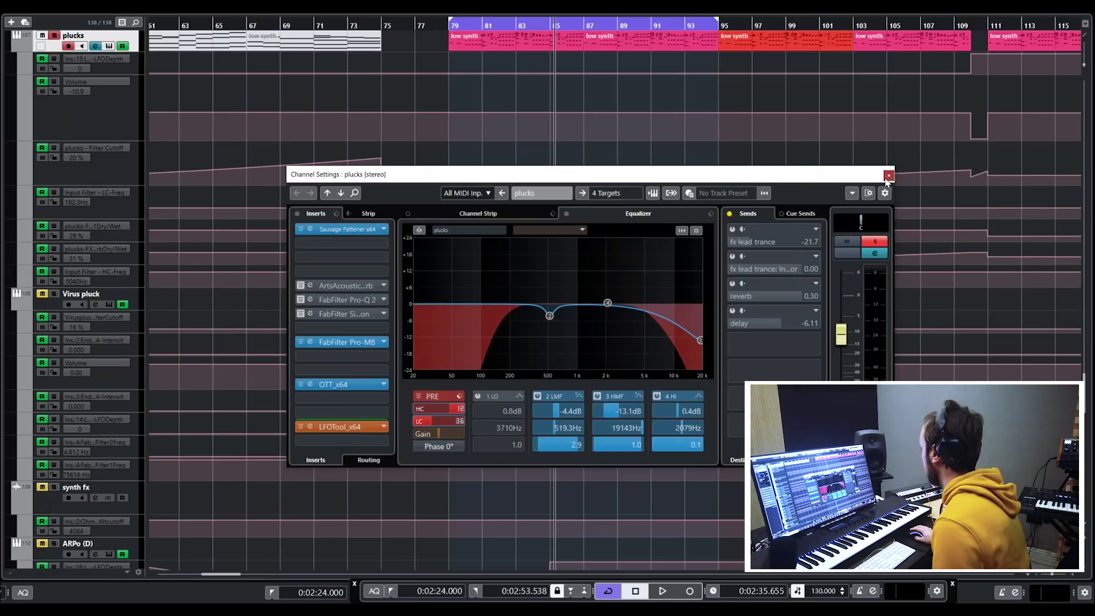
Step: Return the playback position to bar 79, solo the SYNTH track and listen to its Virus Saw parts
scroll(576, 222, "down", 10)
scroll(576, 223, "down", 3)
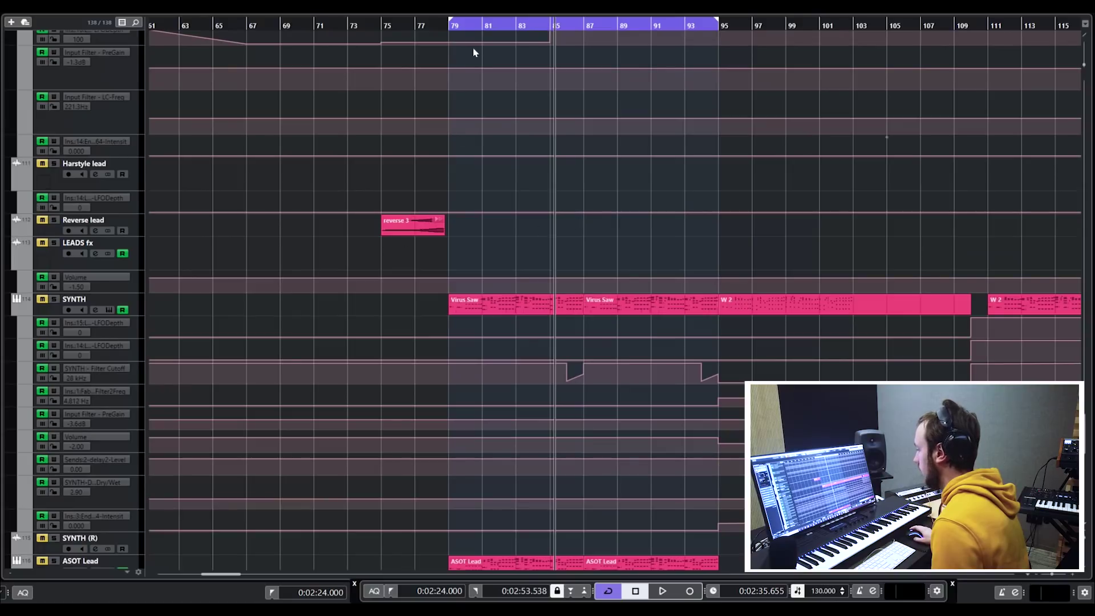
left_click(450, 32)
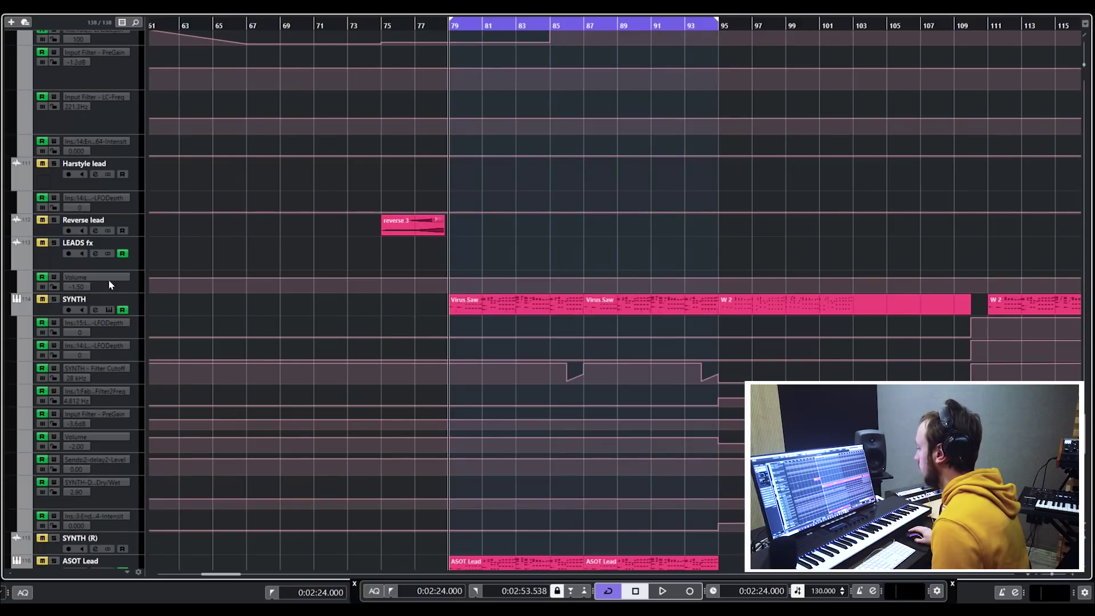
left_click(55, 306)
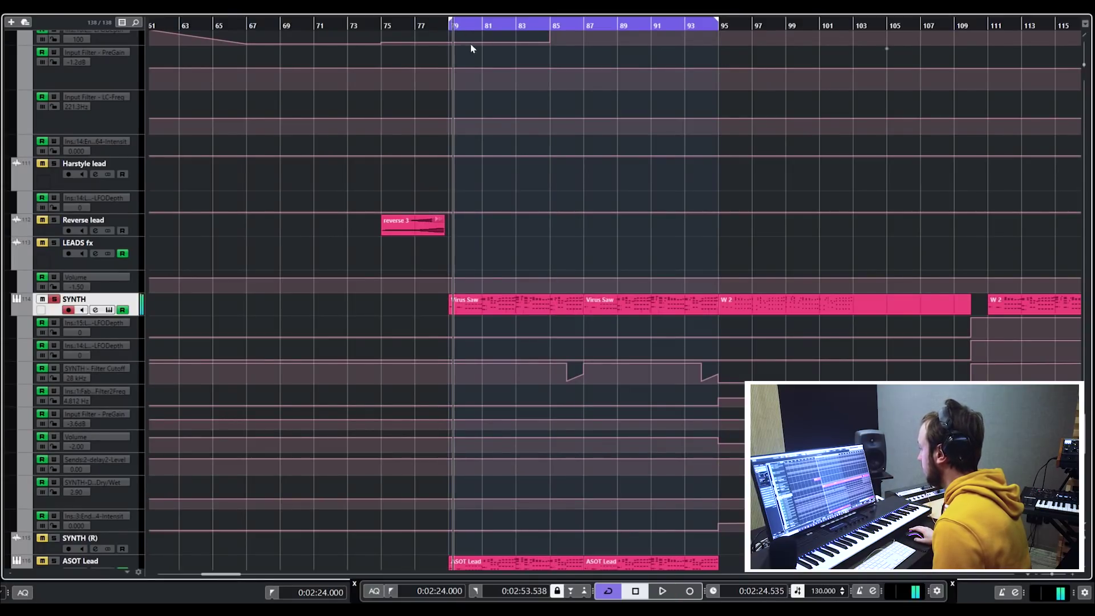
key("space")
key("g")
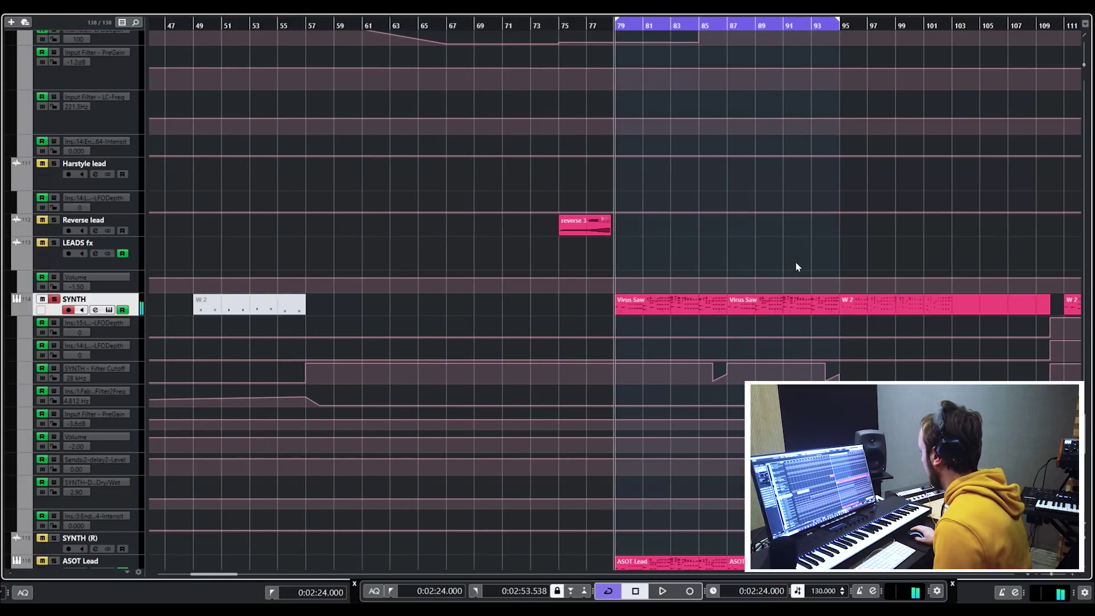
scroll(847, 258, "right", 5)
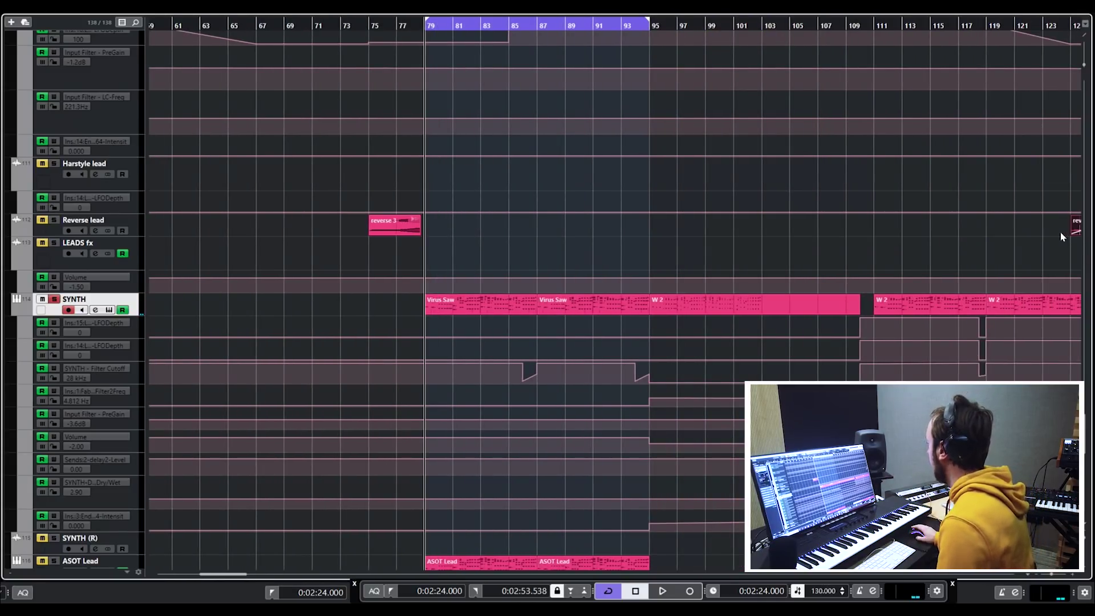
scroll(570, 96, "right", 1)
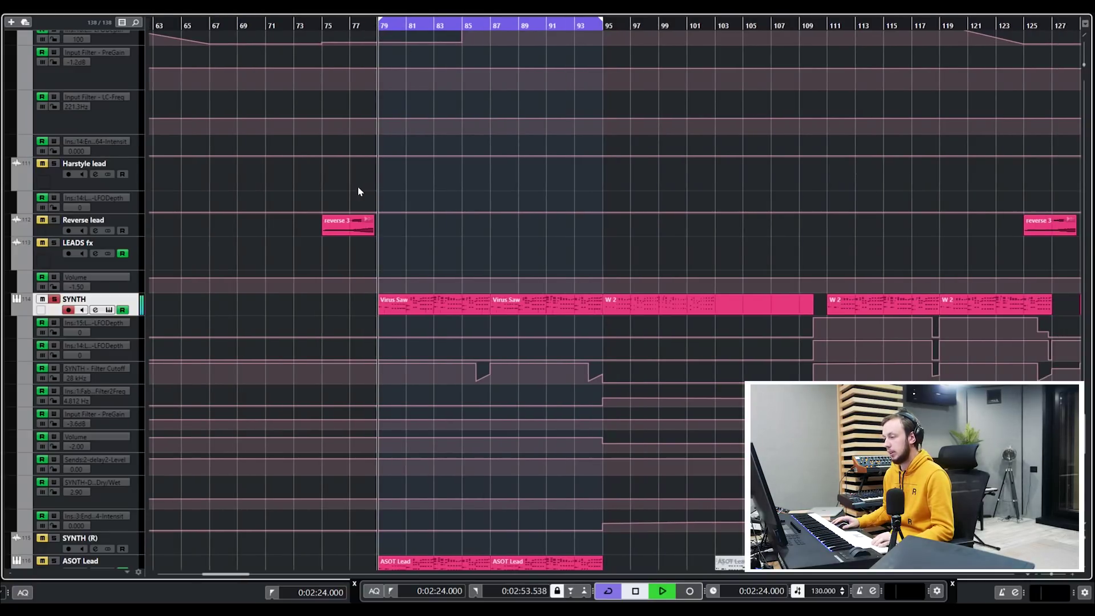
Step: Open the SYNTH channel settings and examine the FabFilter Saturn and ArtsAcousticReverb inserts with playback stopped
key("e")
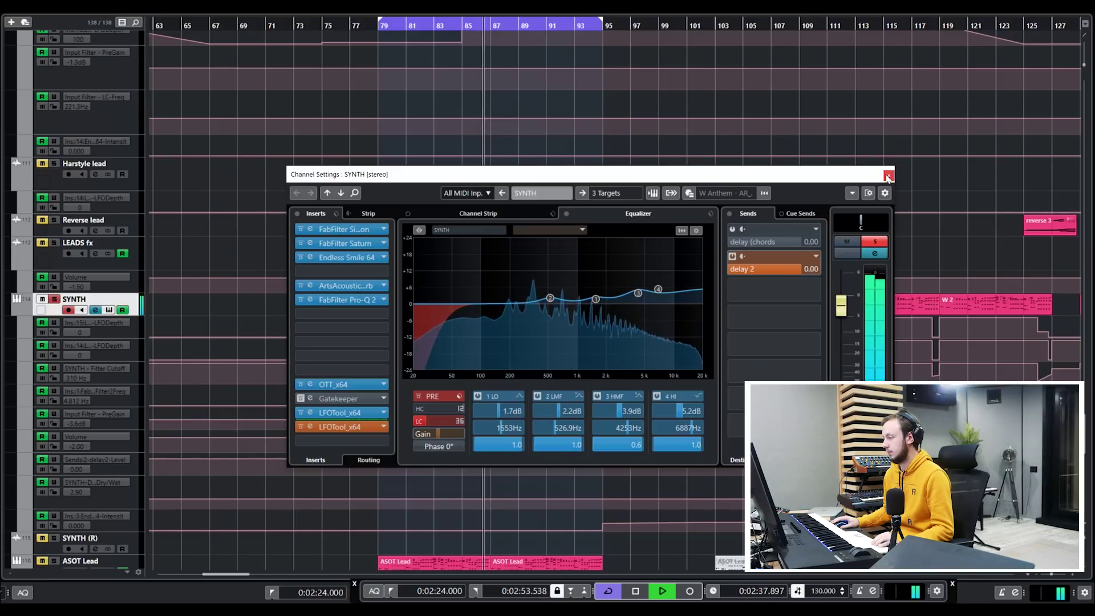
key("space")
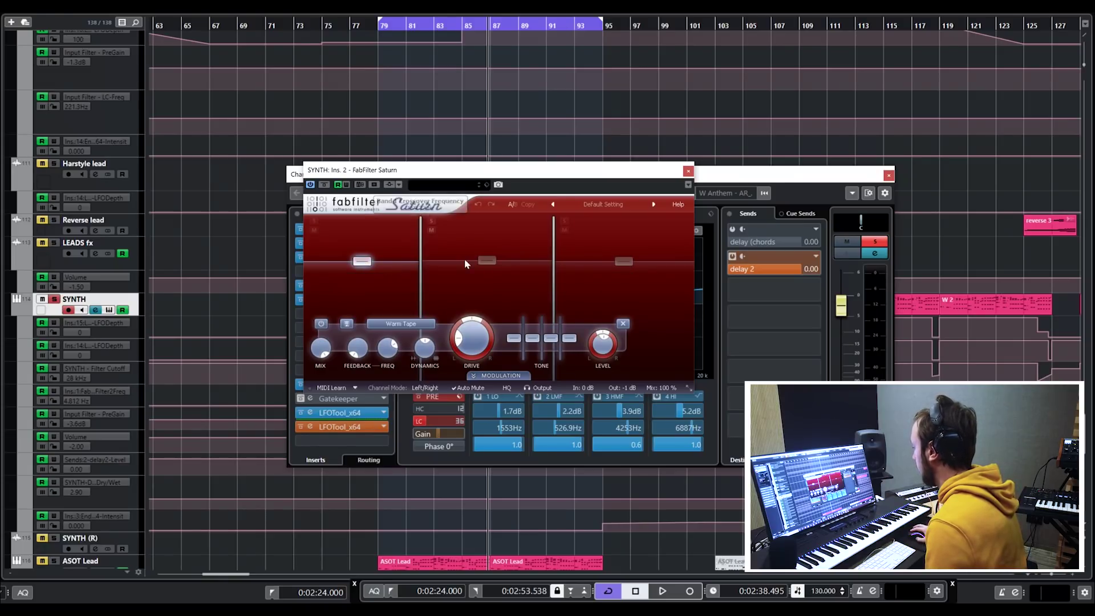
left_click(688, 171)
left_click(360, 286)
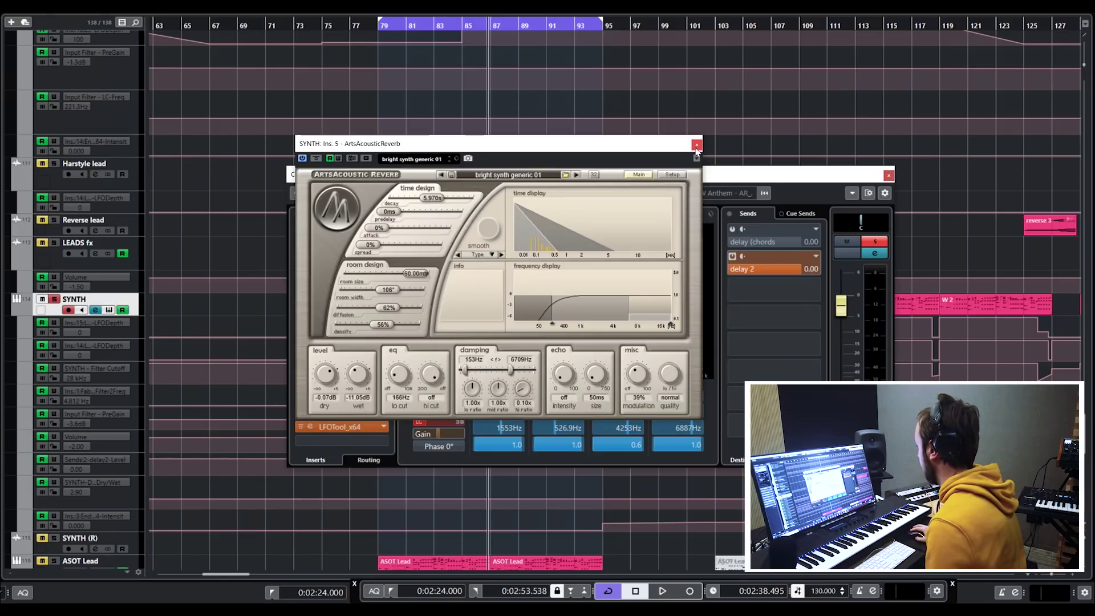
left_click(697, 145)
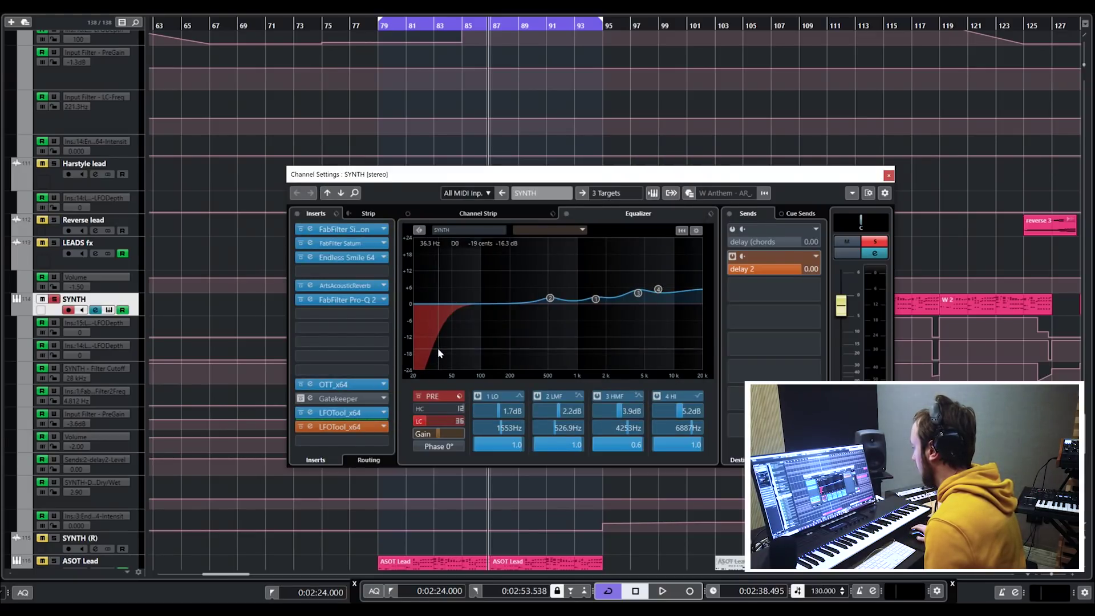
Step: Inspect the SYNTH channel's OTT compressor and FabFilter Pro-Q 2 inserts, closing each plug-in window after viewing it
left_click(310, 384)
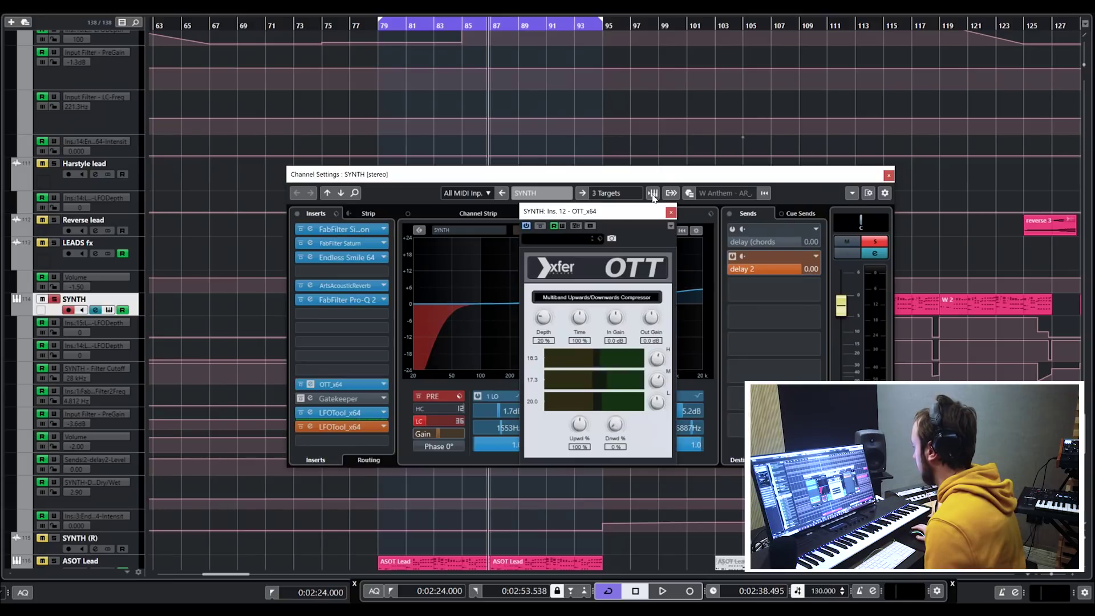
left_click(671, 213)
left_click(339, 300)
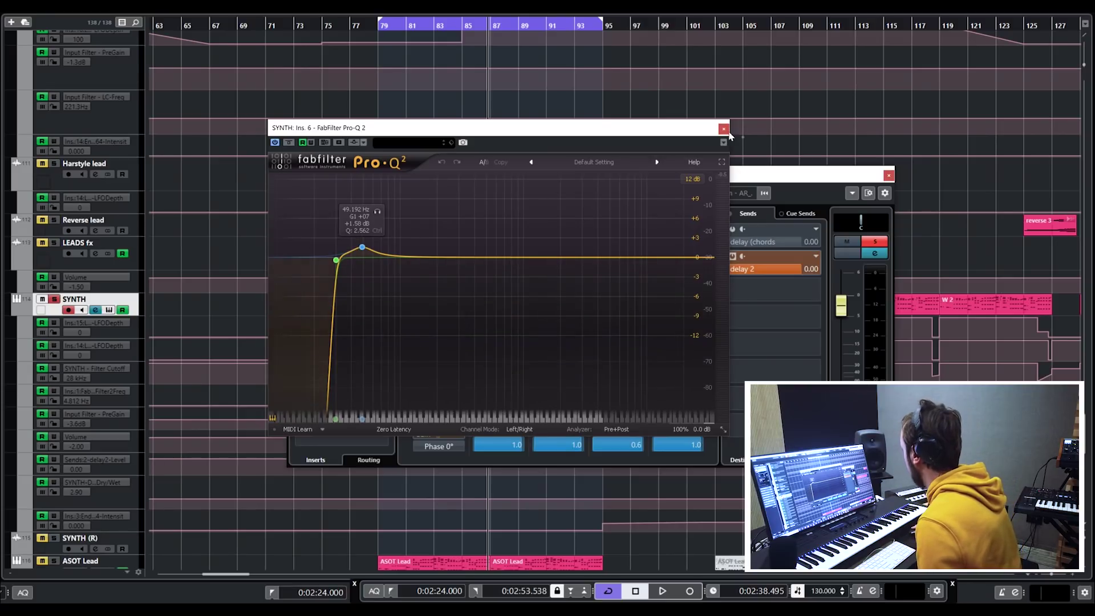
left_click(722, 128)
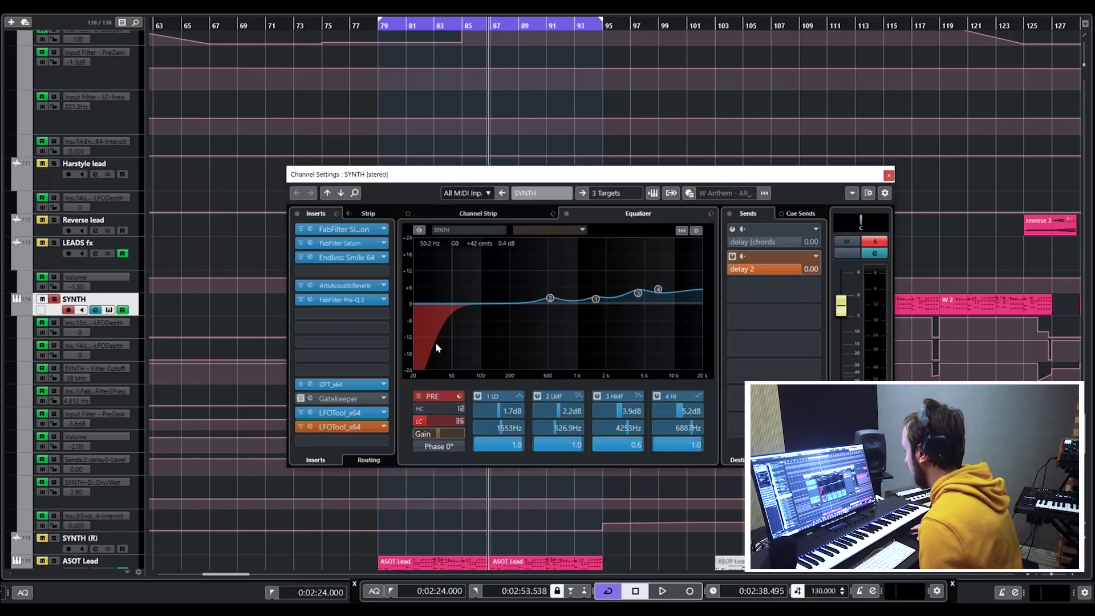
Step: Open both LFOTool inserts of the SYNTH channel and place their windows side by side to compare the volume curves
left_click(349, 415)
left_click_drag(503, 173, 503, 123)
left_click(340, 427)
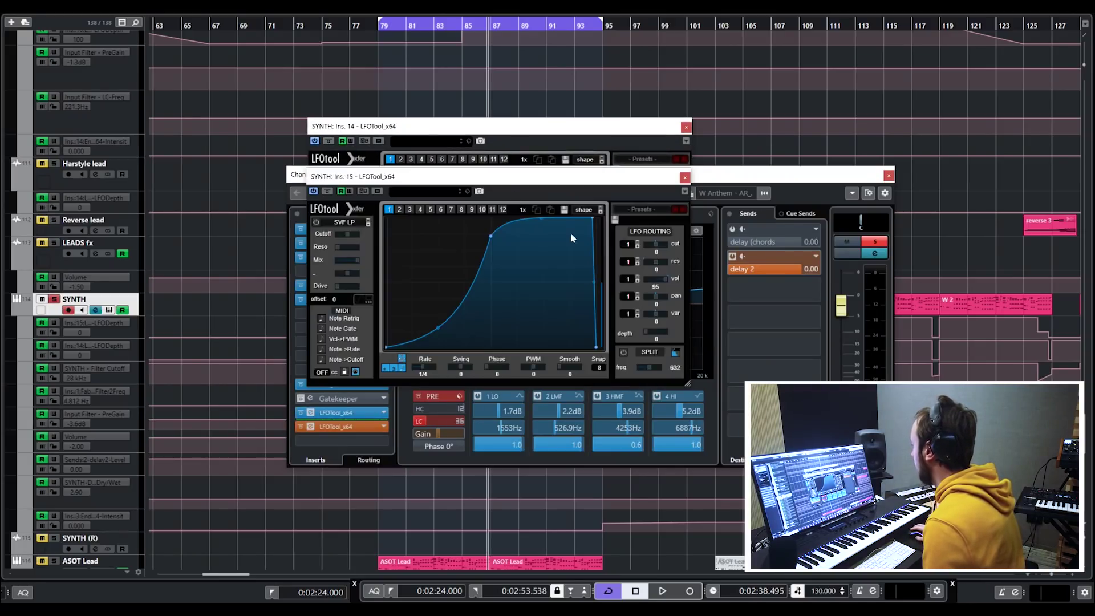
left_click_drag(361, 176, 443, 136)
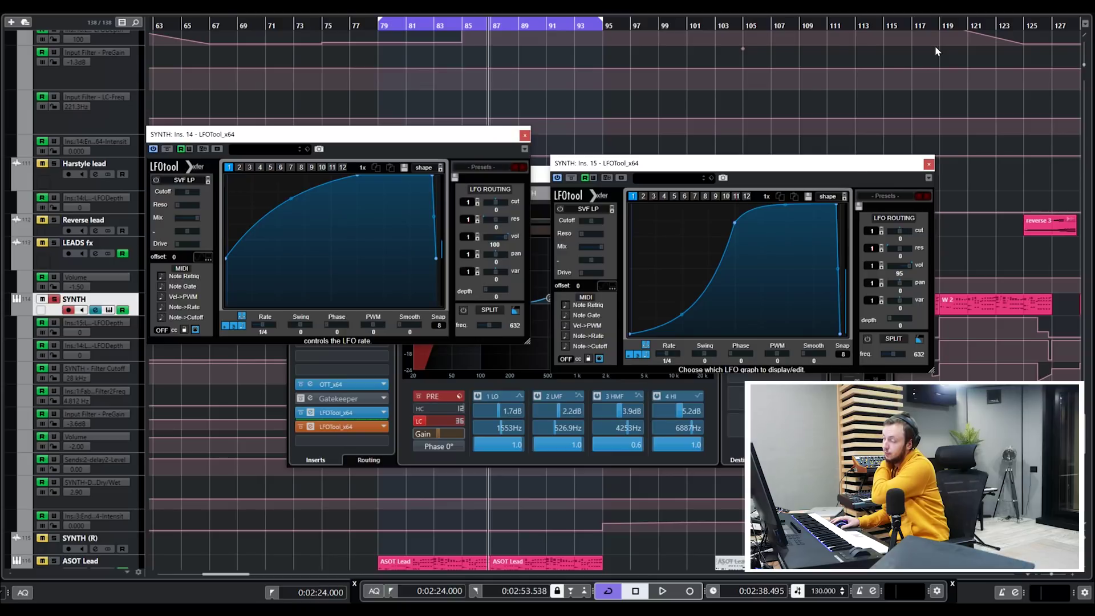
Step: Bring the plucks track back into view, and close both LFOTool windows and the SYNTH channel settings
scroll(877, 131, "up", 5)
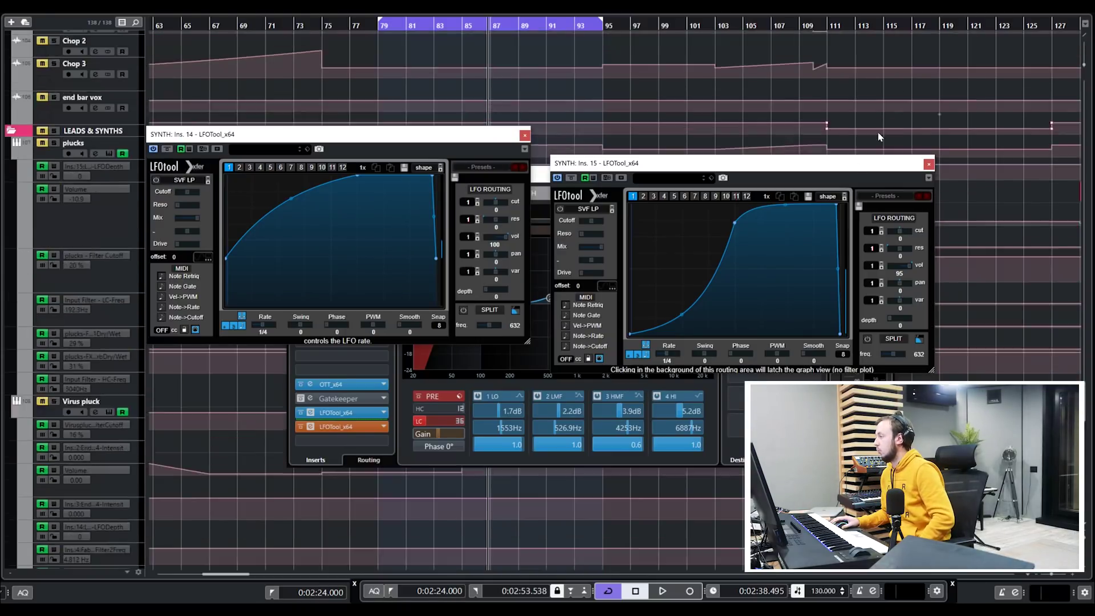
scroll(870, 132, "up", 10)
scroll(871, 132, "down", 4)
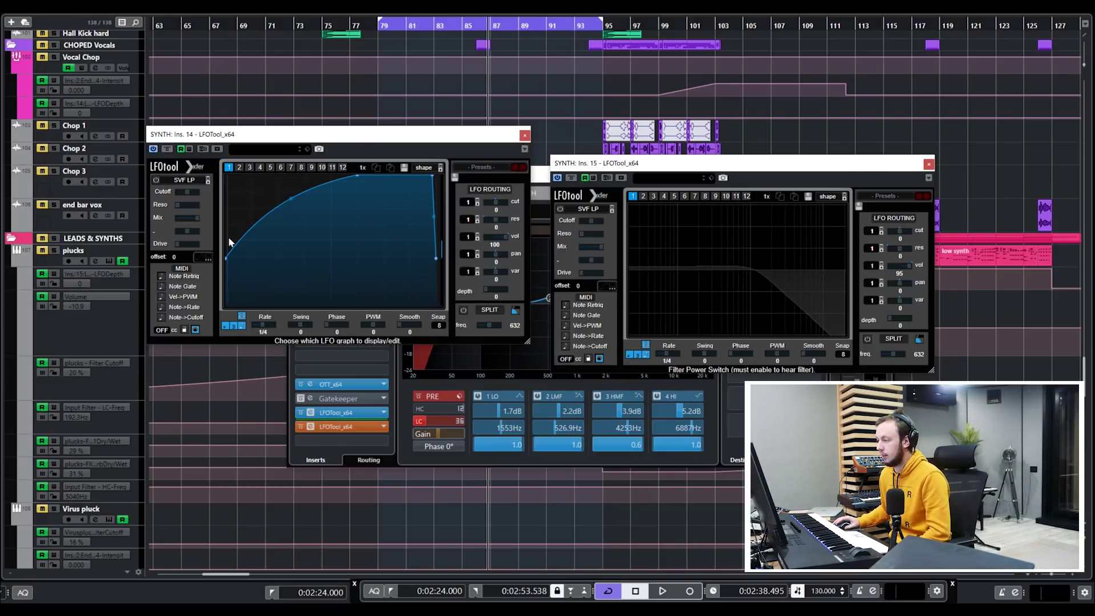
left_click(524, 135)
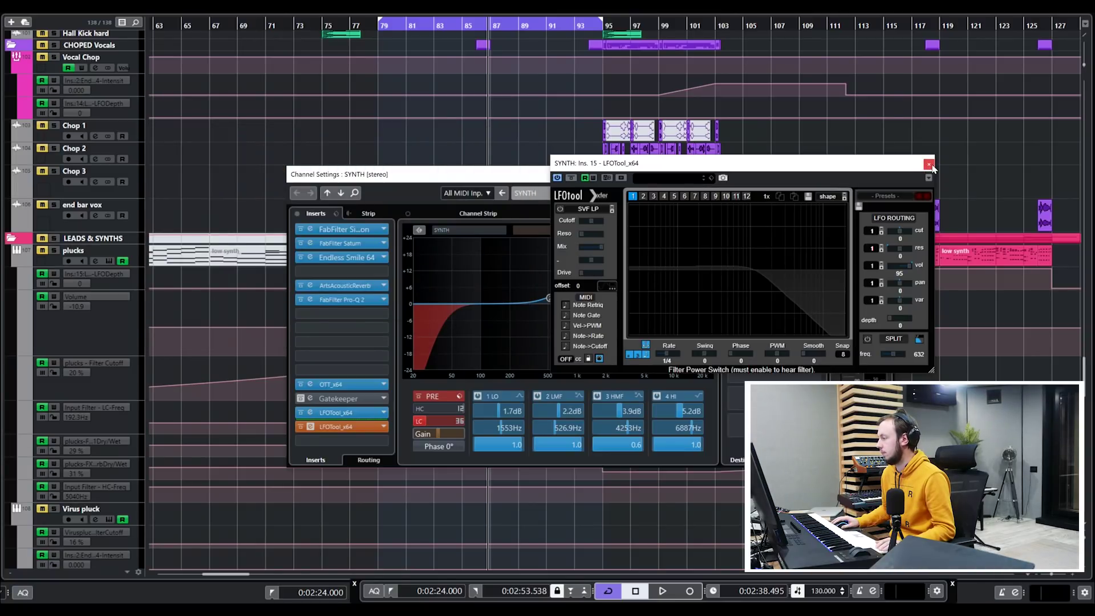
left_click(929, 165)
left_click(889, 176)
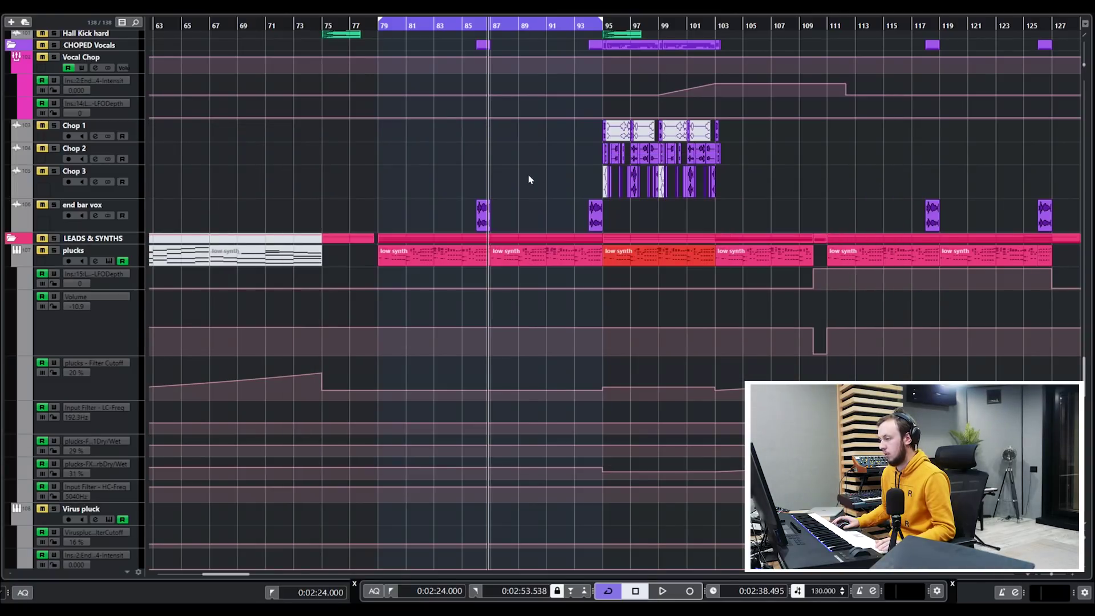
Step: Solo the ASOT Lead track instead of SYNTH, play it from bar 79 and open its channel settings
scroll(529, 179, "down", 10)
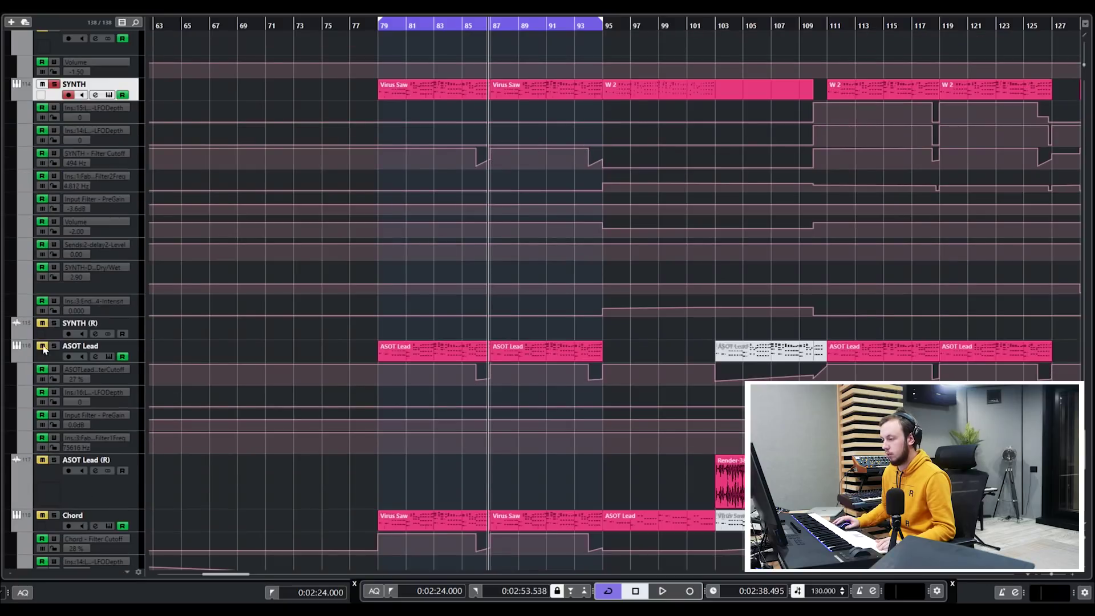
left_click(57, 354)
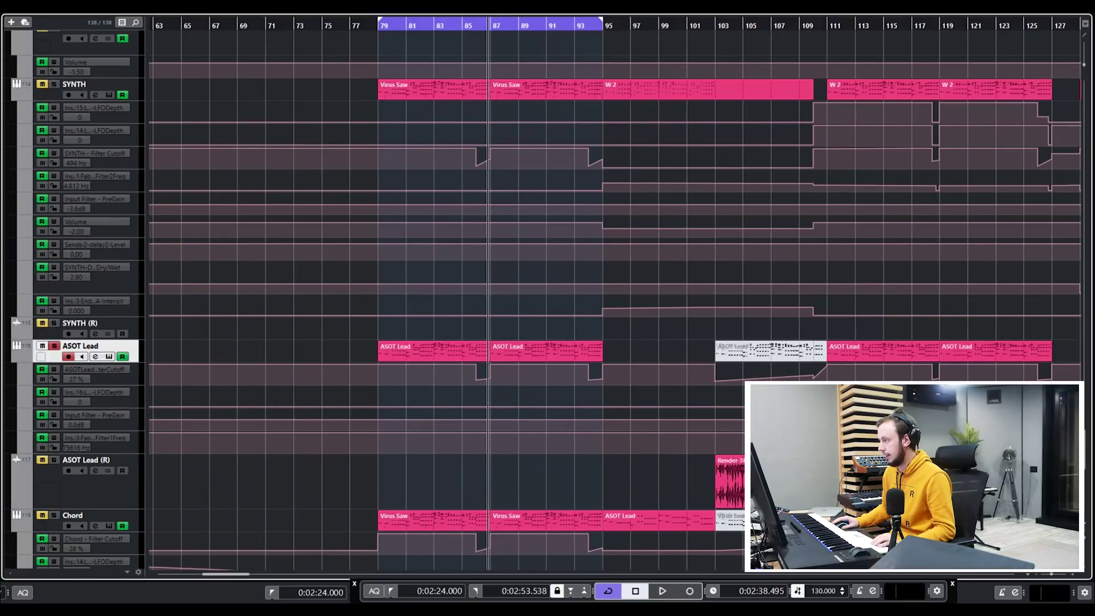
key("g")
key("g")
key("e")
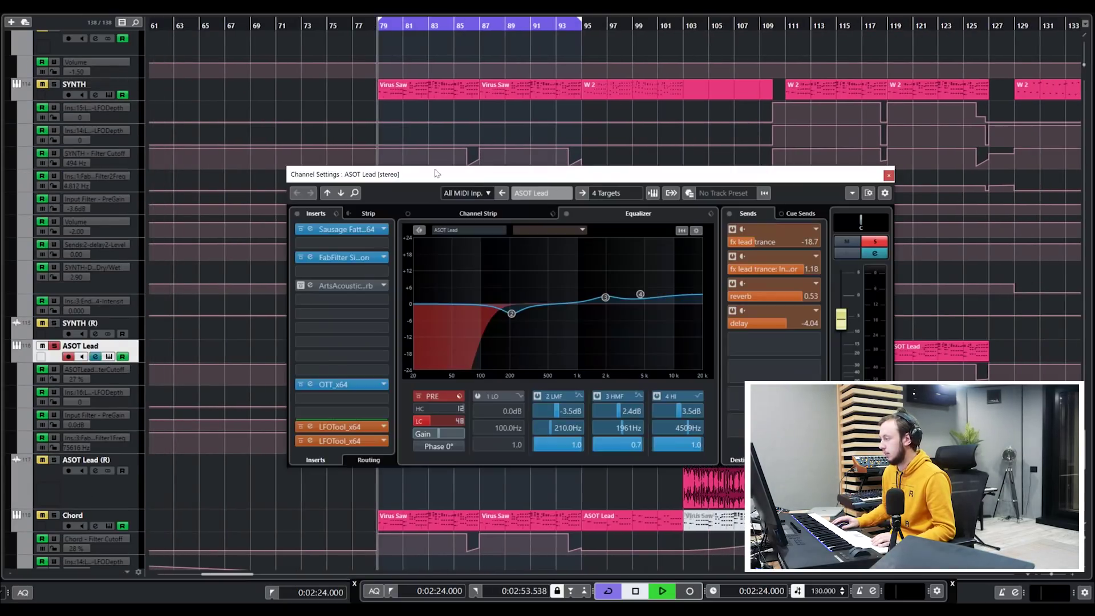
Step: Stop playback, expand the FX Channels folder at the top of the project, and show the fx lead trance channel's settings
key("space")
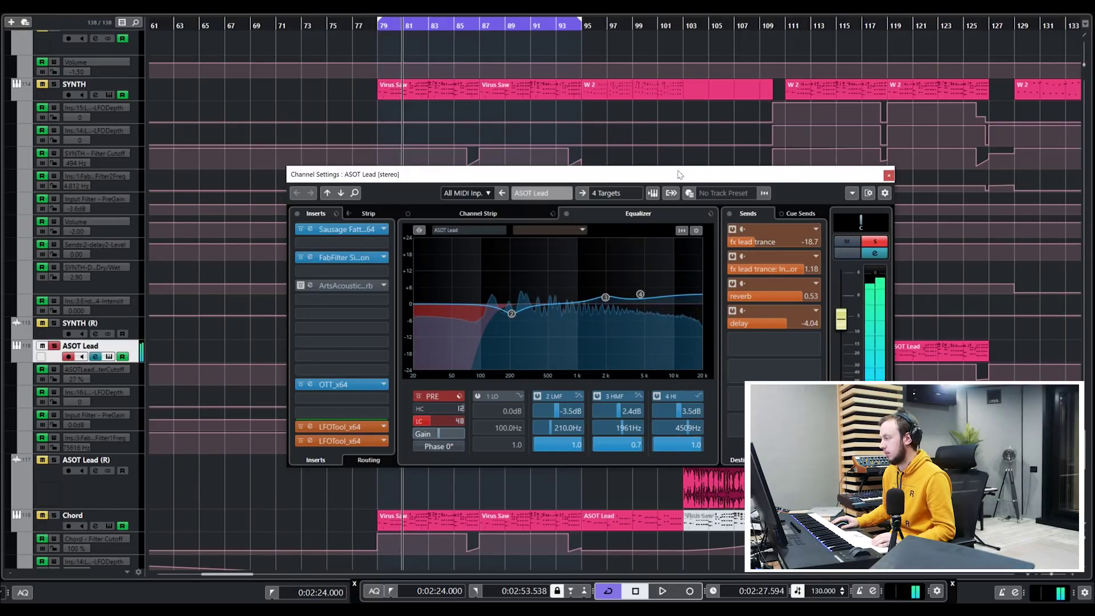
left_click_drag(680, 175, 649, 135)
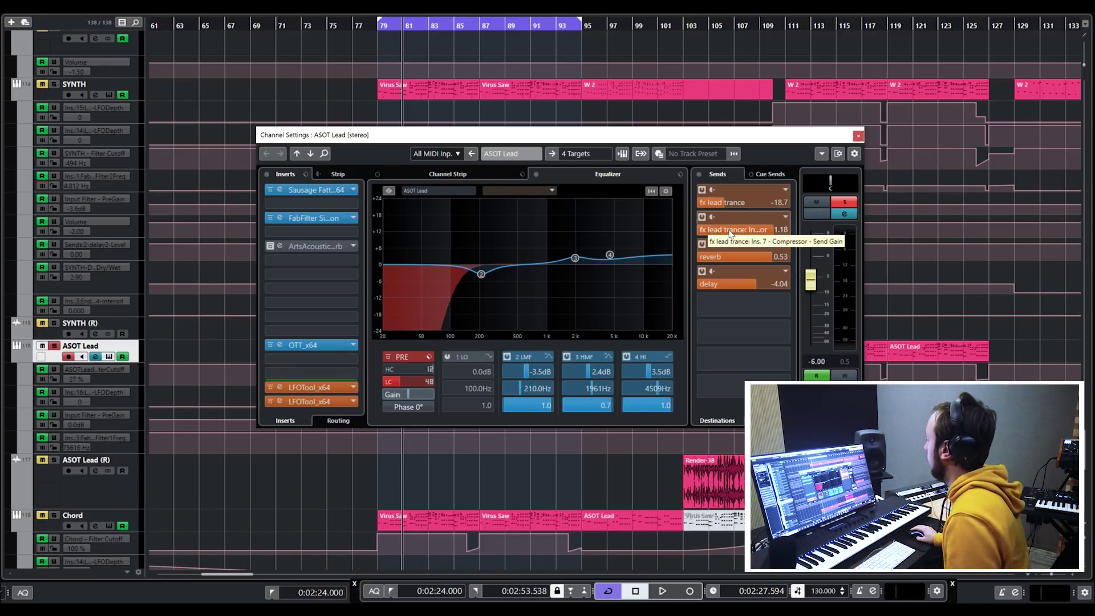
scroll(85, 128, "up", 15)
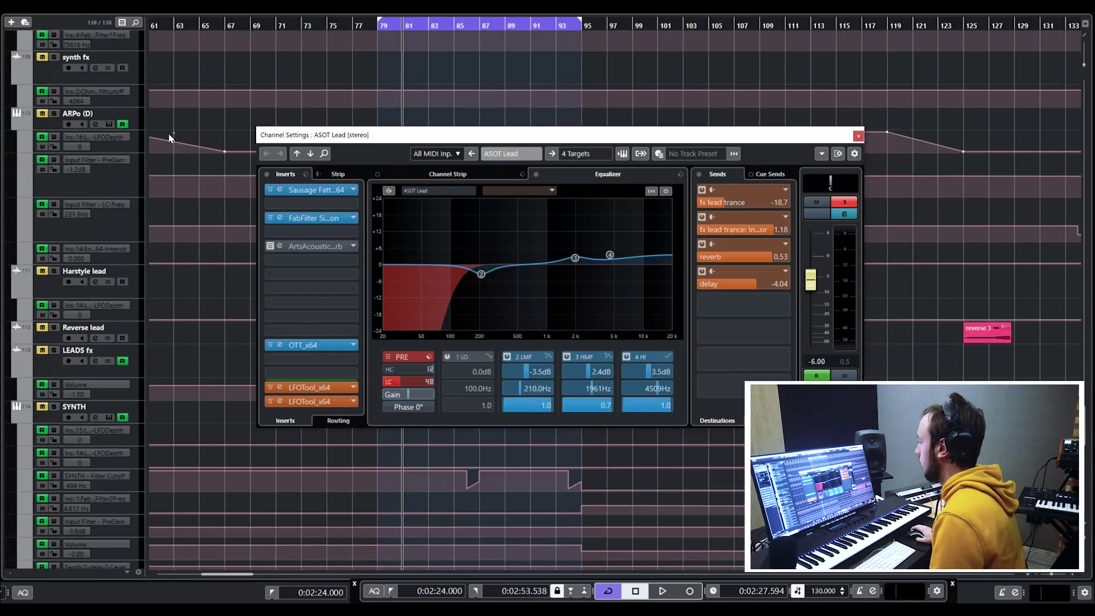
scroll(167, 134, "up", 15)
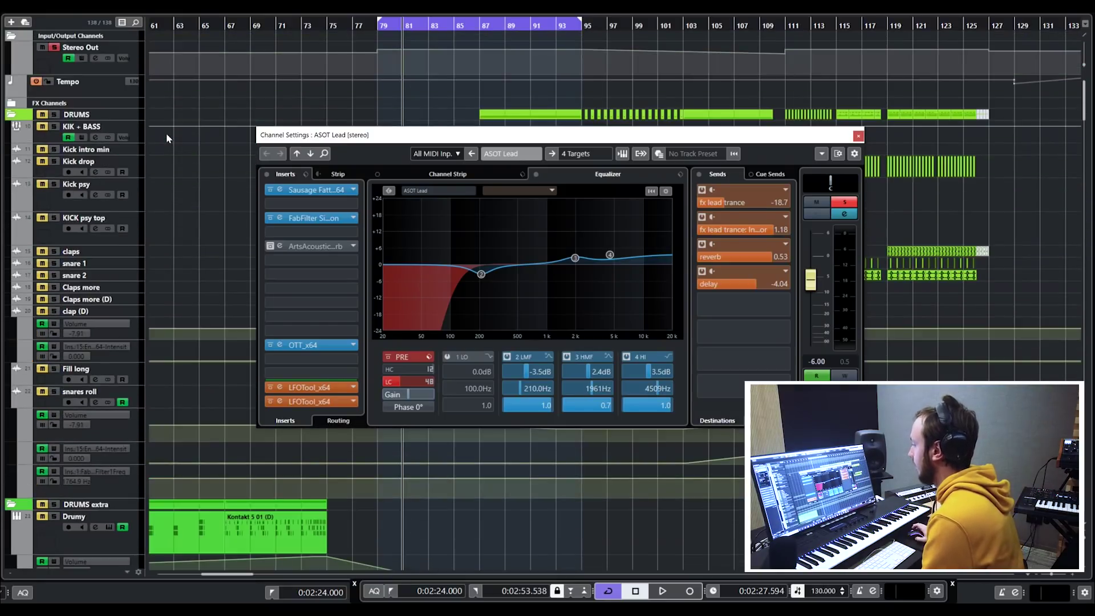
left_click(13, 103)
left_click_drag(448, 136, 483, 230)
left_click(50, 127)
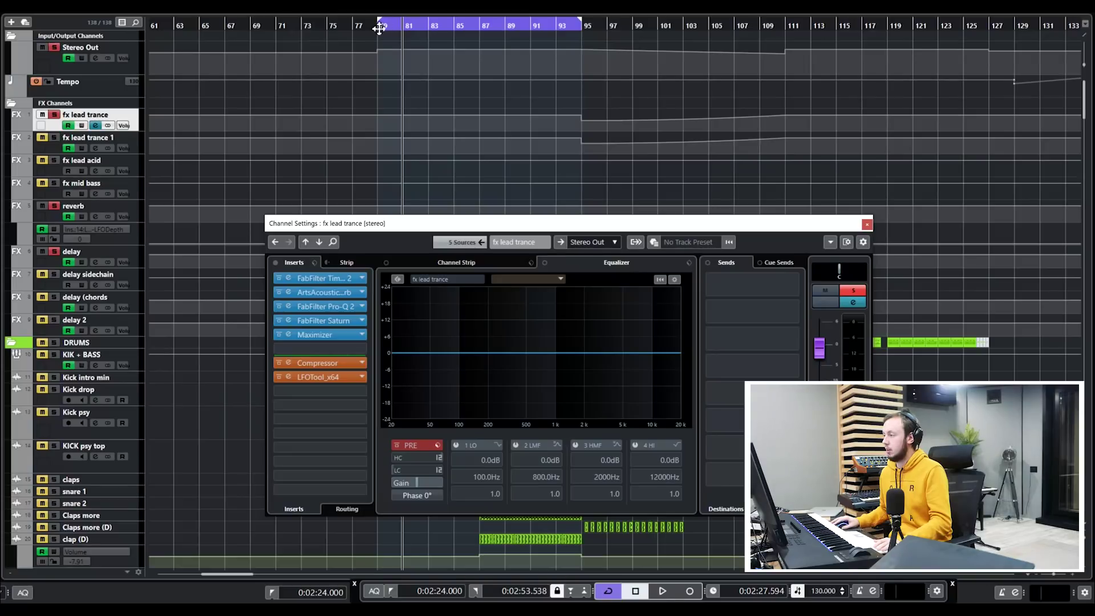
Step: Play the fx lead trance channel briefly from bar 79, then inspect its Compressor insert and close the plug-in window
key("space")
key("space")
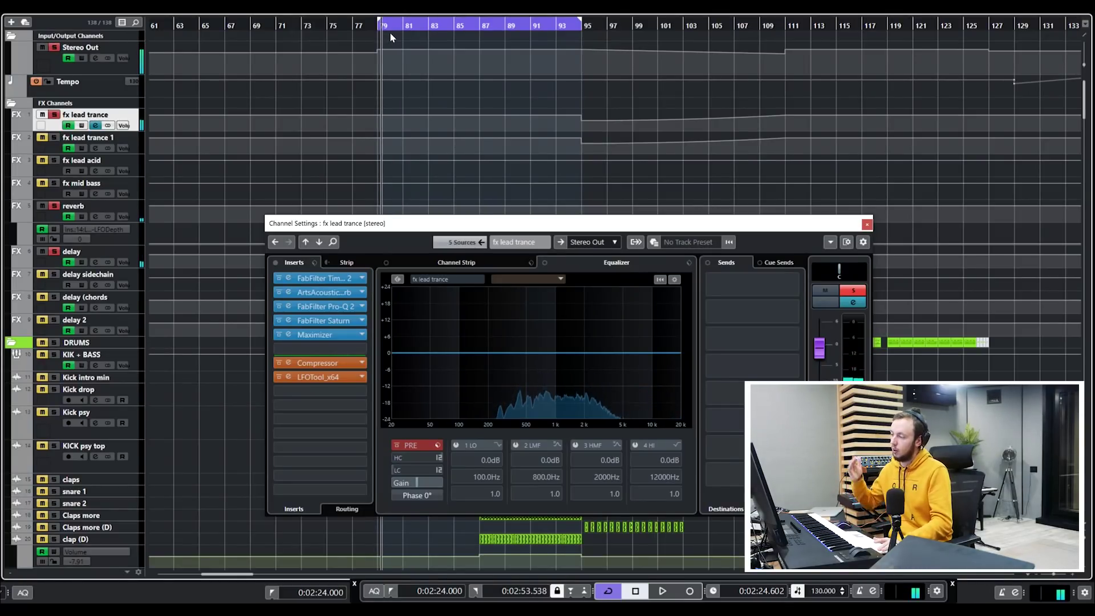
left_click(320, 374)
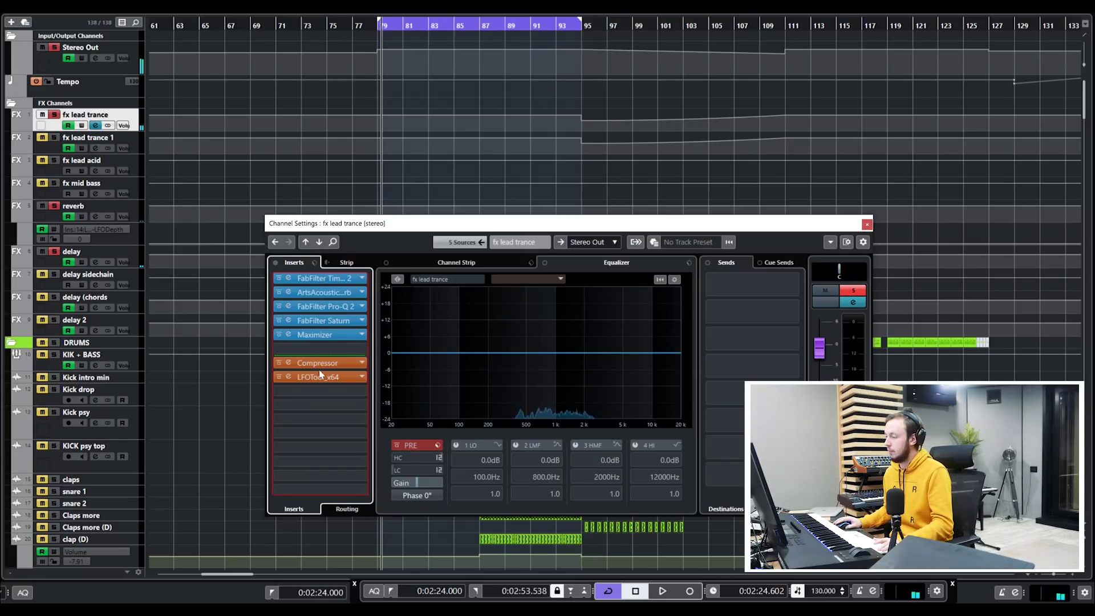
left_click(318, 367)
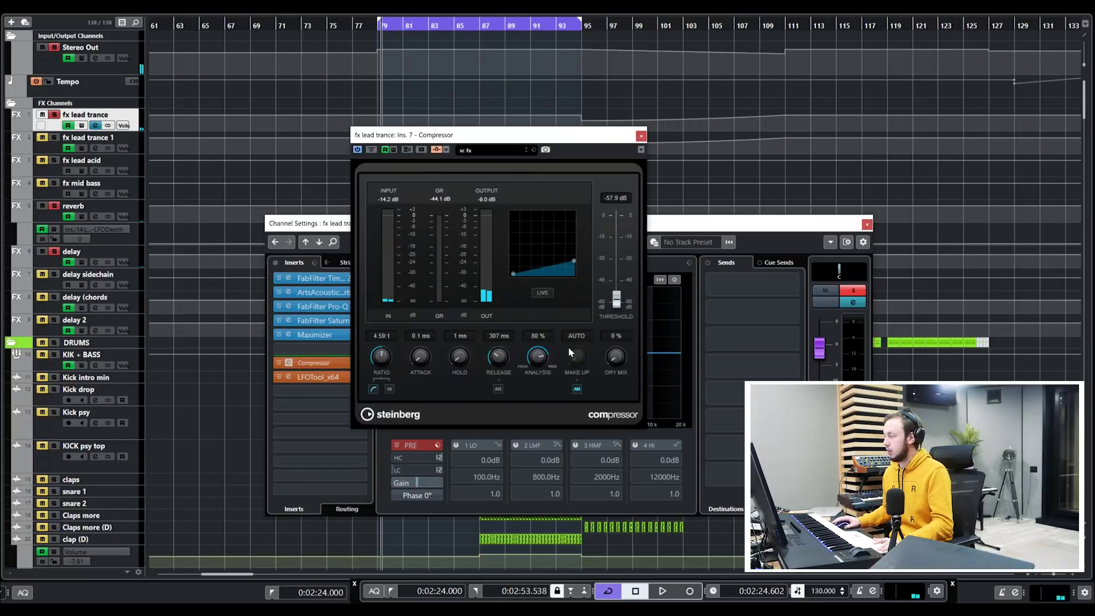
left_click(642, 136)
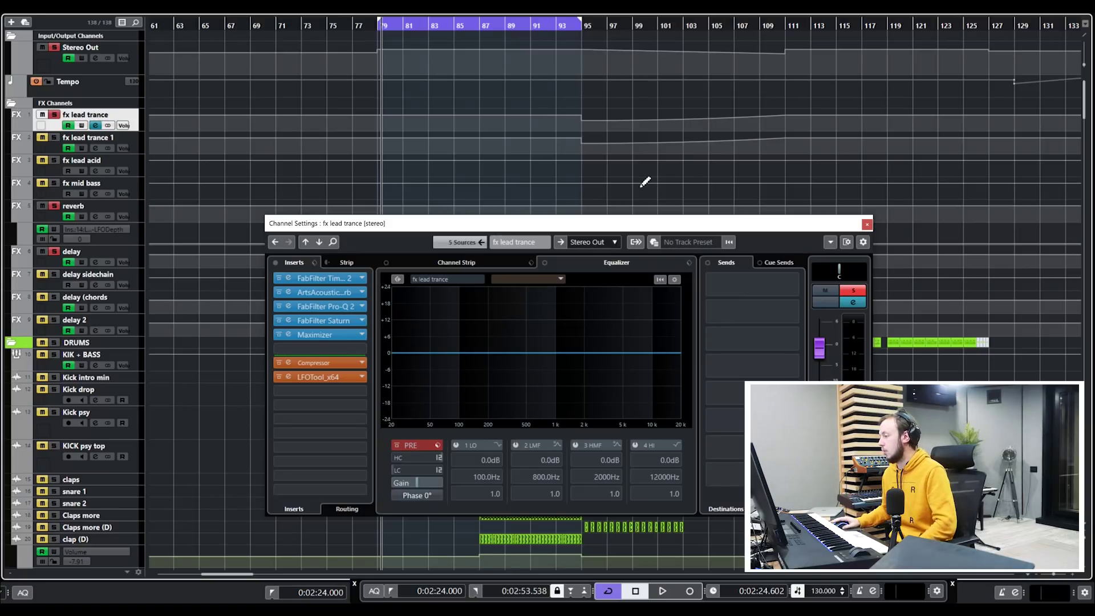
left_click_drag(605, 220, 610, 152)
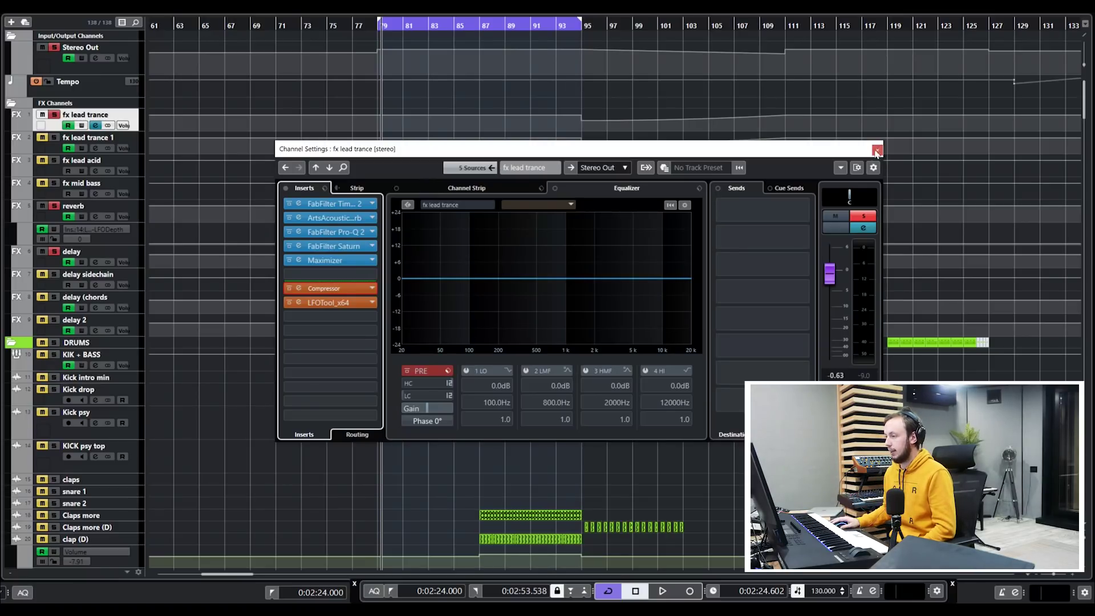
Step: View the channel settings of the reverb and delay FX channels, then close the window
left_click(47, 214)
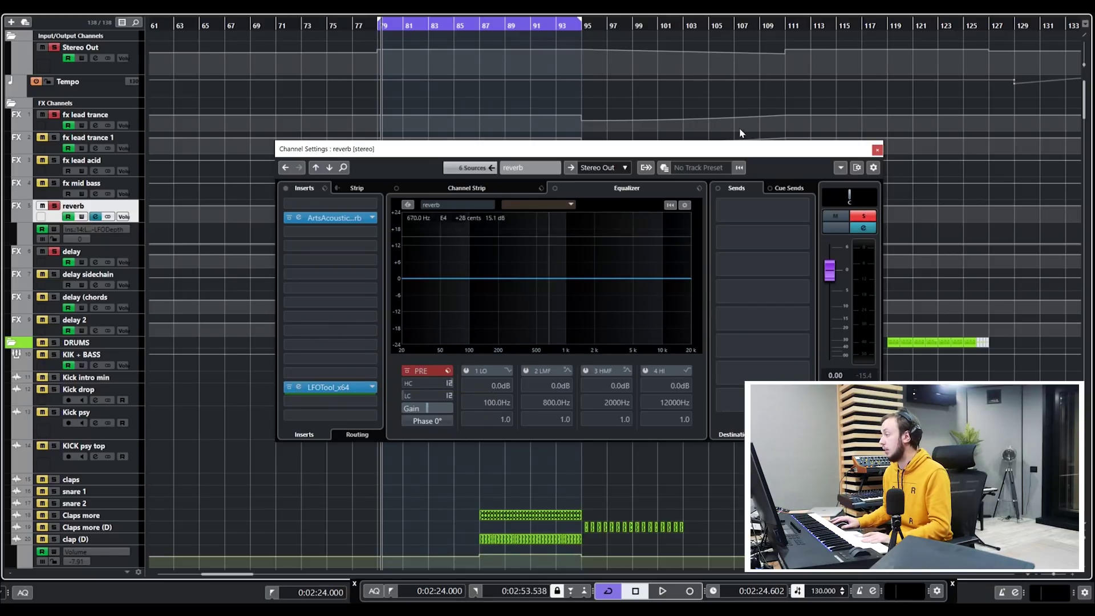
left_click(58, 263)
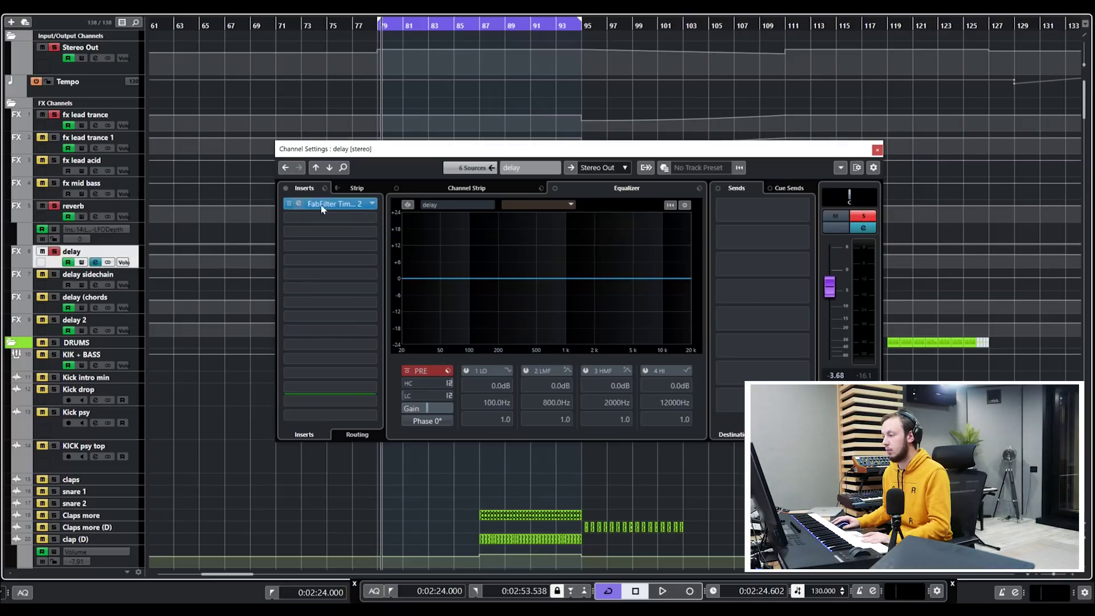
left_click(876, 150)
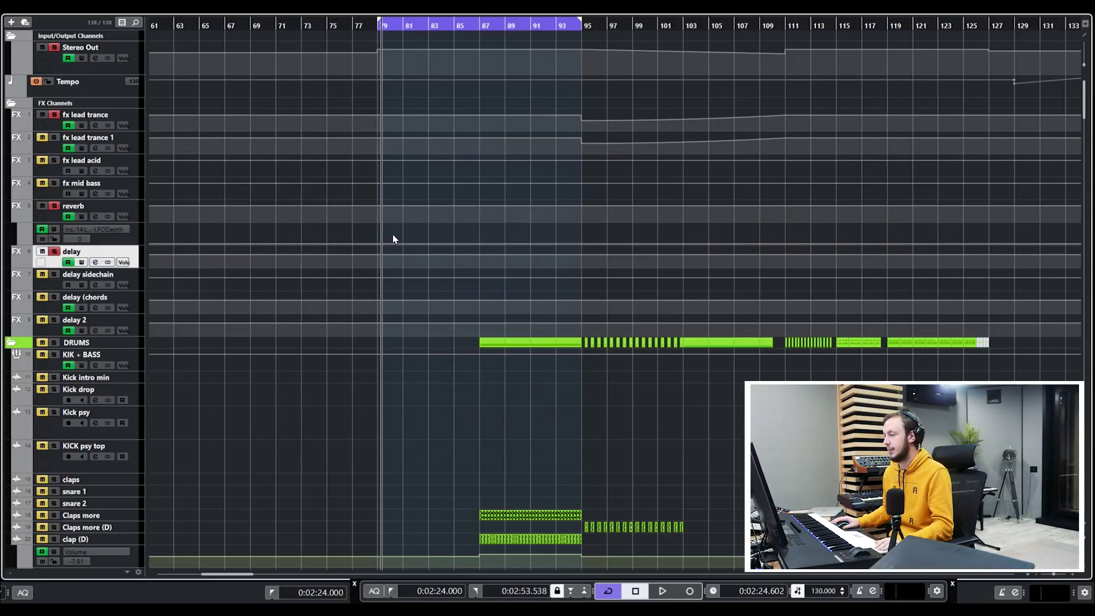
Step: Solo the Chord track instead of ASOT Lead, play it with its channel settings open, and move the window clear of the Chord clips
scroll(393, 240, "down", 20)
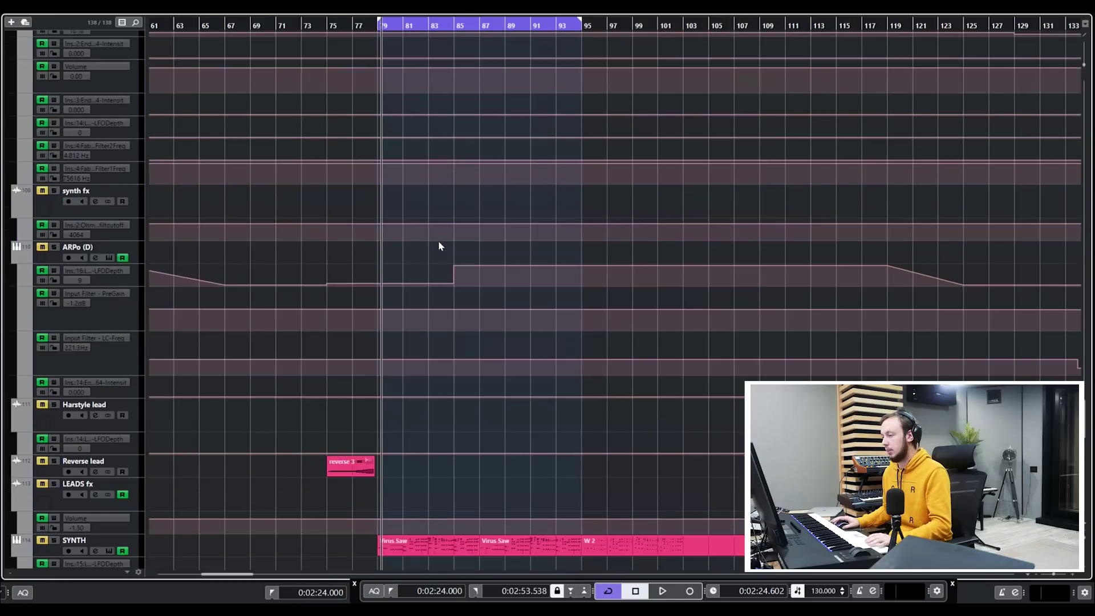
scroll(438, 245, "down", 10)
scroll(394, 315, "down", 5)
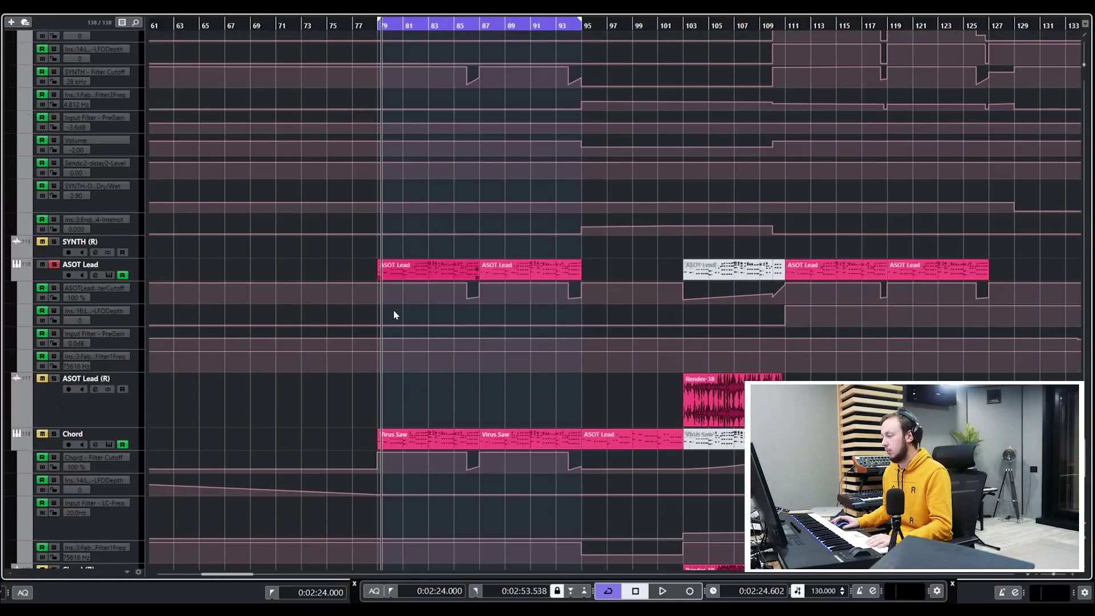
left_click(54, 435)
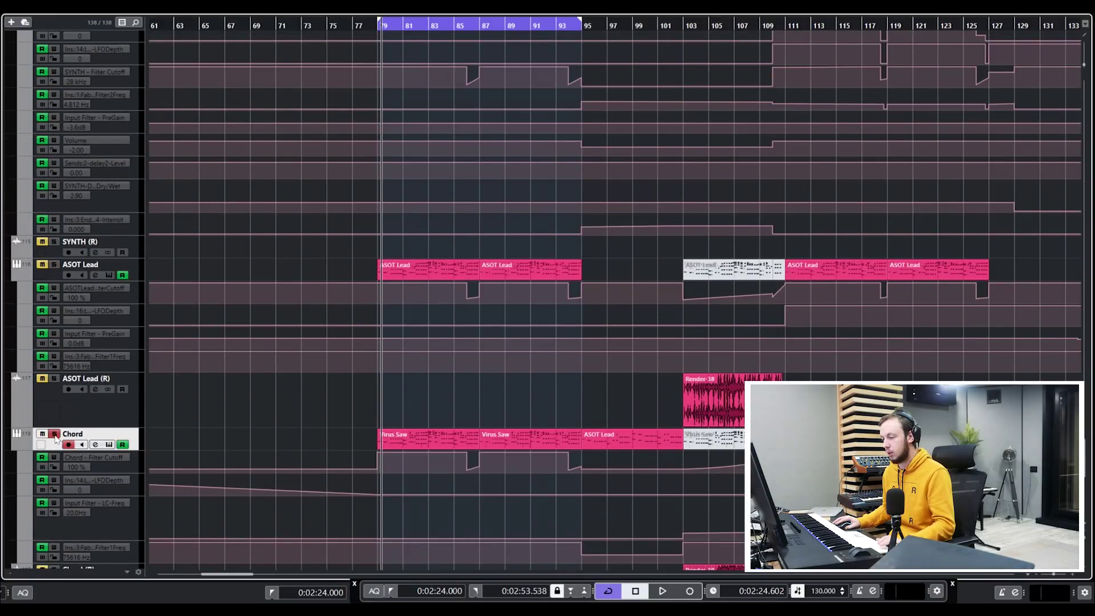
key("e")
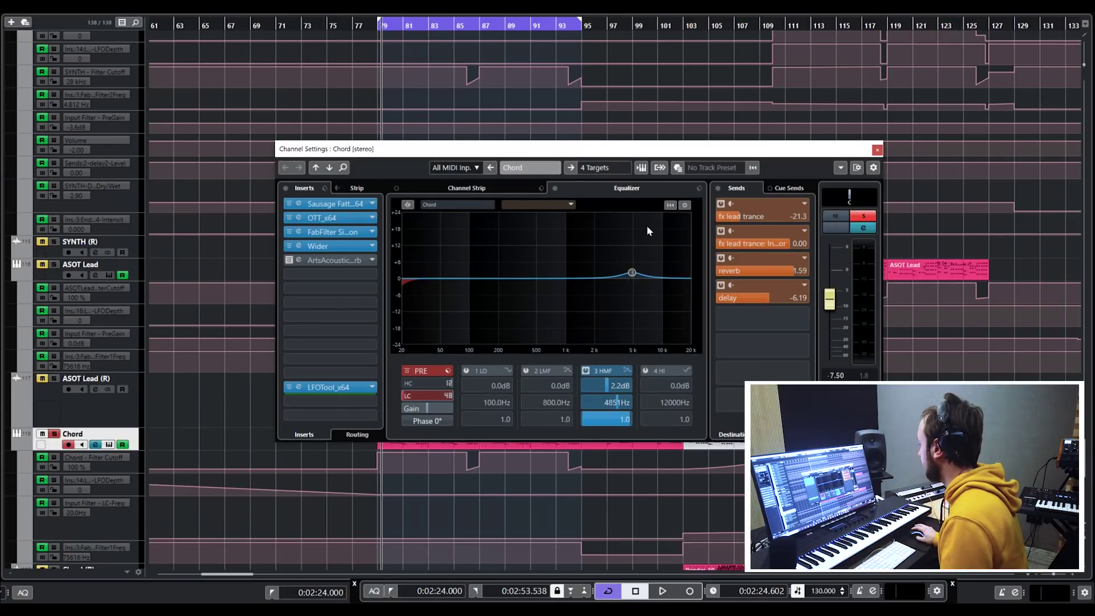
key("space")
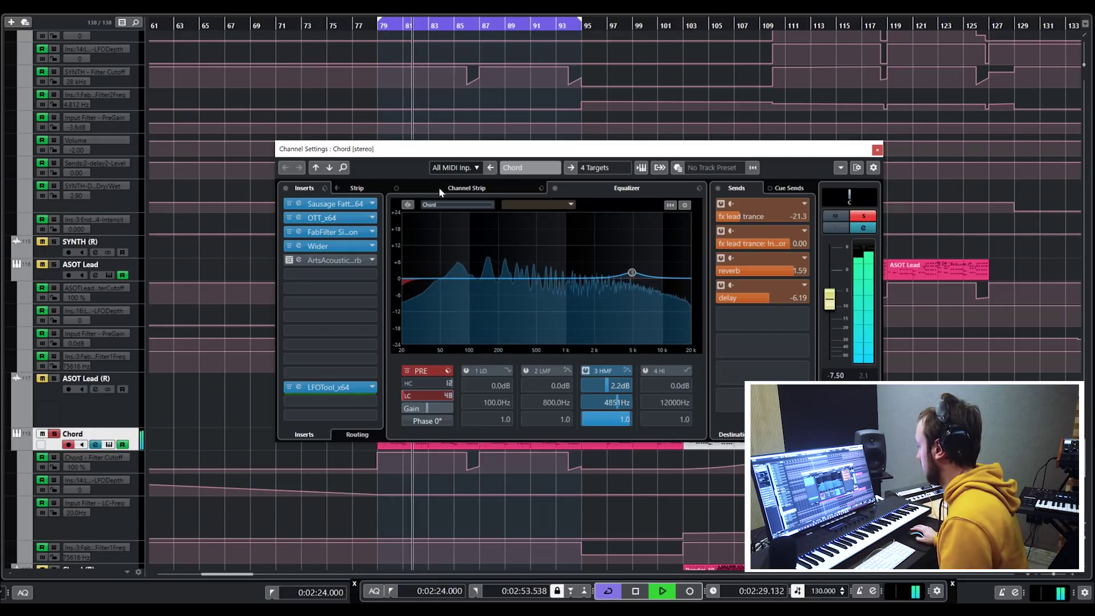
key("space")
left_click_drag(459, 154, 313, 10)
left_click_drag(399, 5, 450, 14)
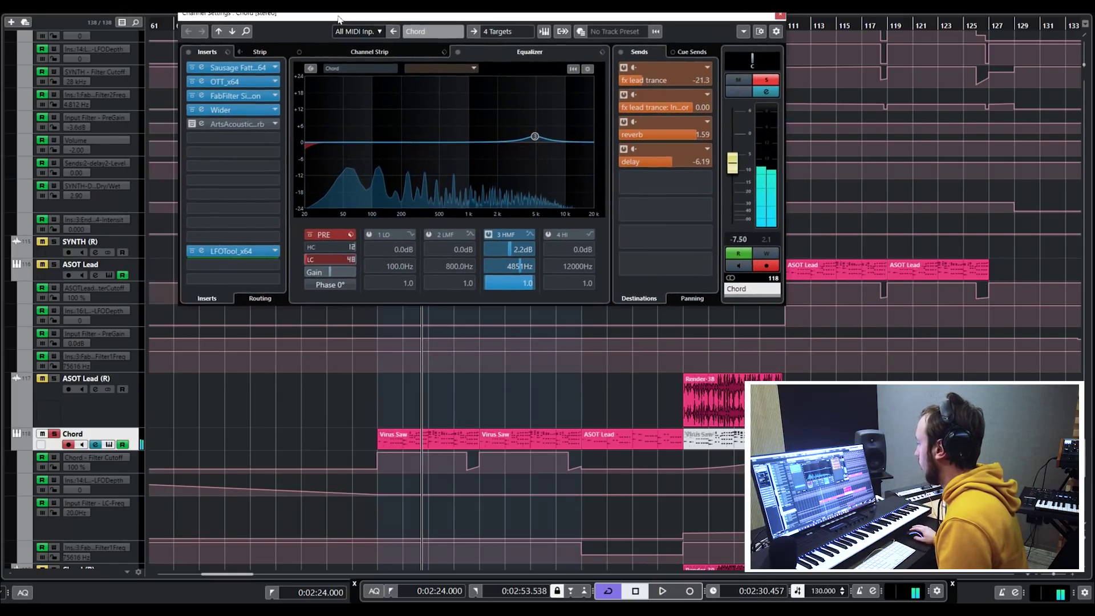
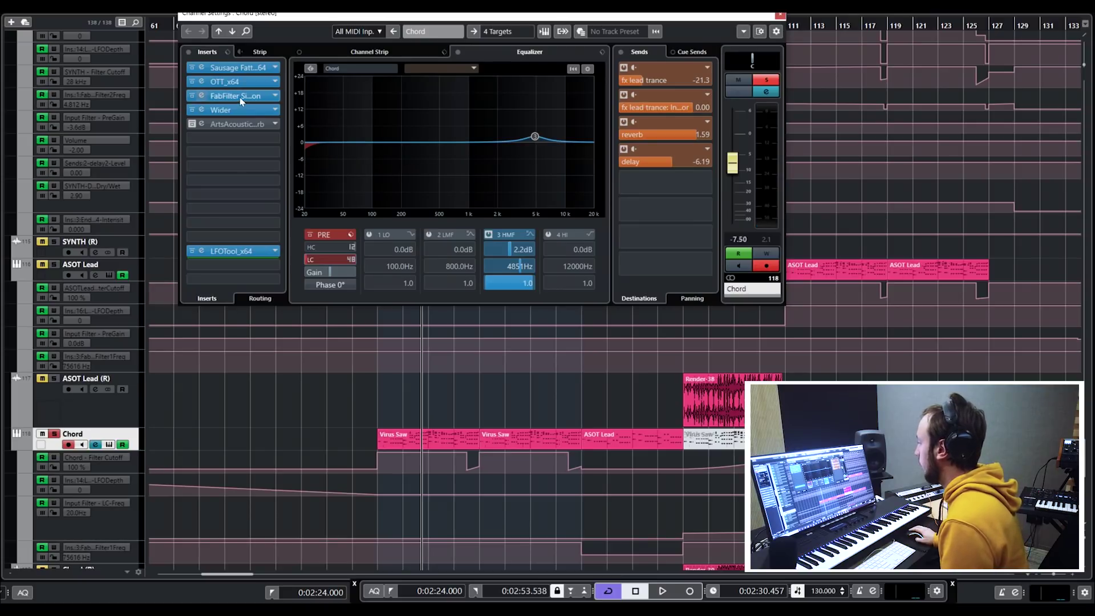
Step: Play the Chord part from bar 106 with its FabFilter Simplon insert open, and select the Input Filter LC-Freq automation lane
left_click(201, 95)
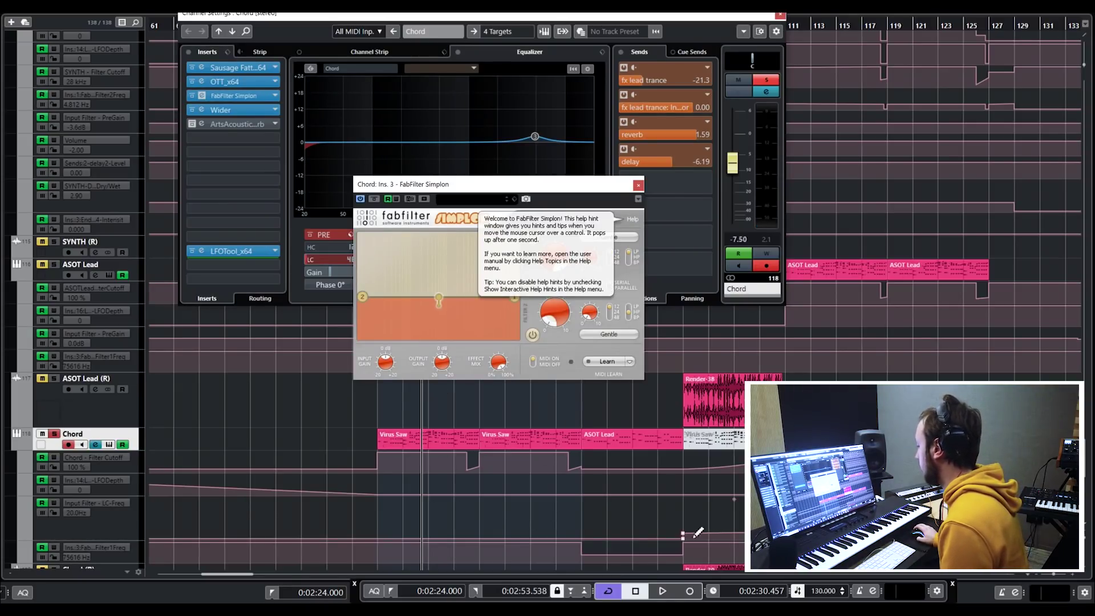
left_click(682, 534)
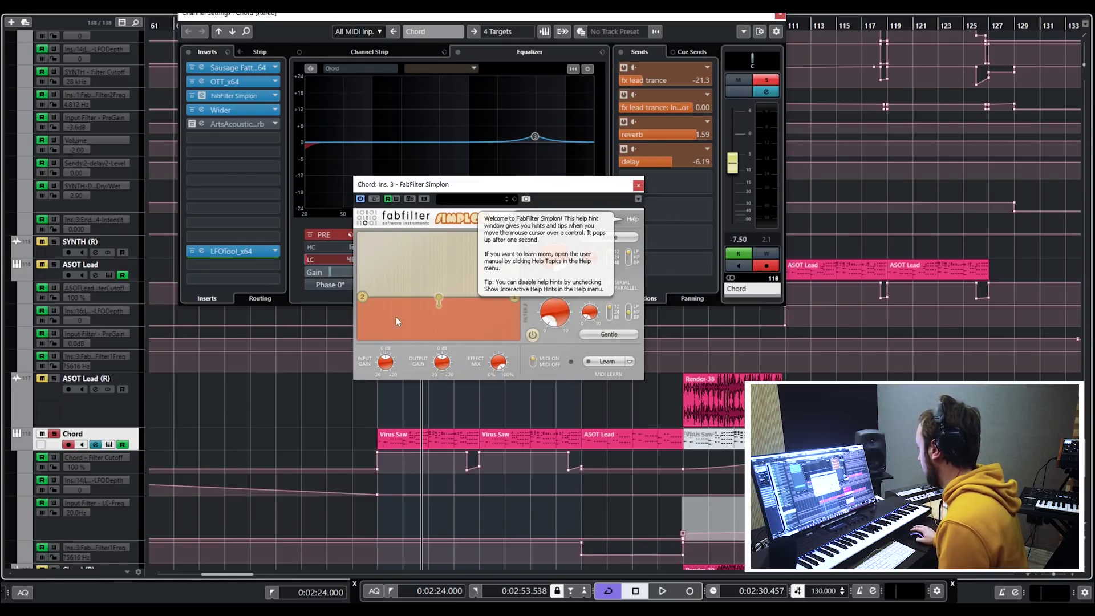
left_click_drag(729, 19, 604, 20)
left_click(722, 31)
key("space")
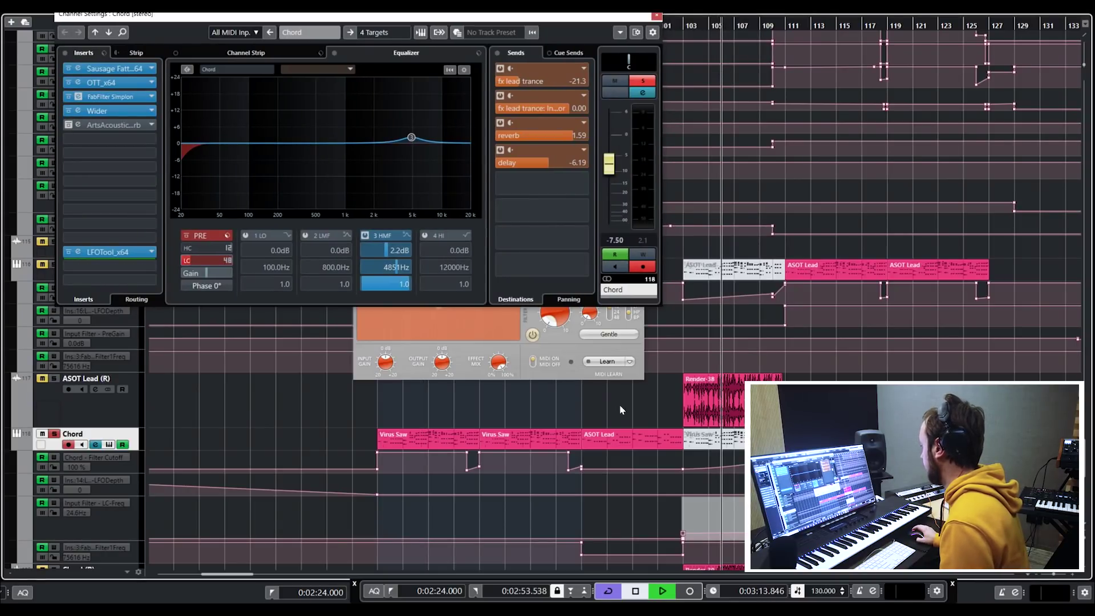
scroll(619, 405, "up", 3)
left_click(627, 342)
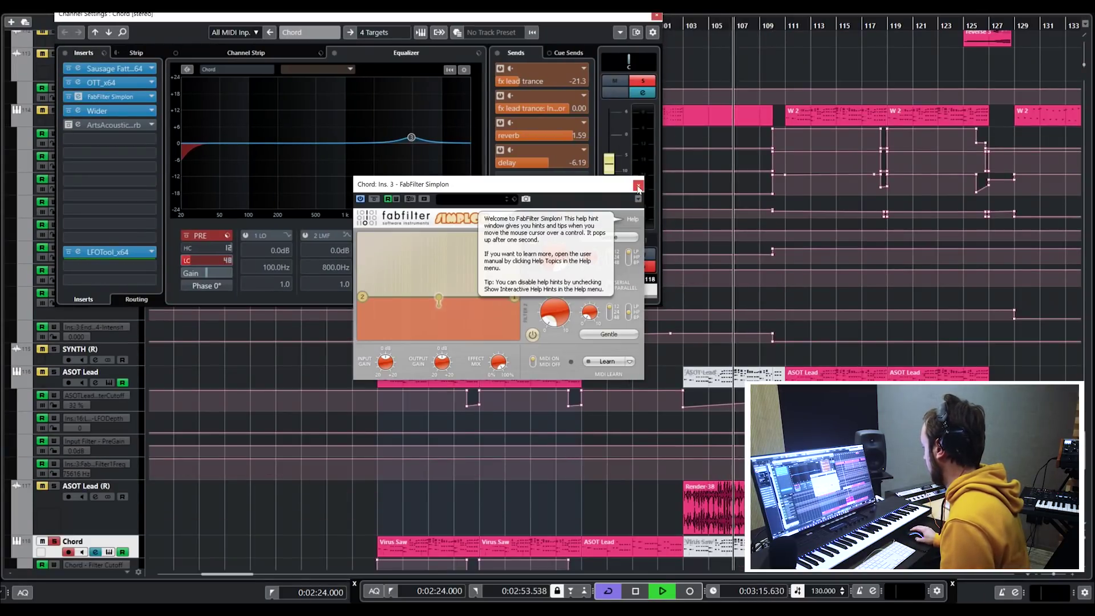
scroll(704, 238, "down", 6)
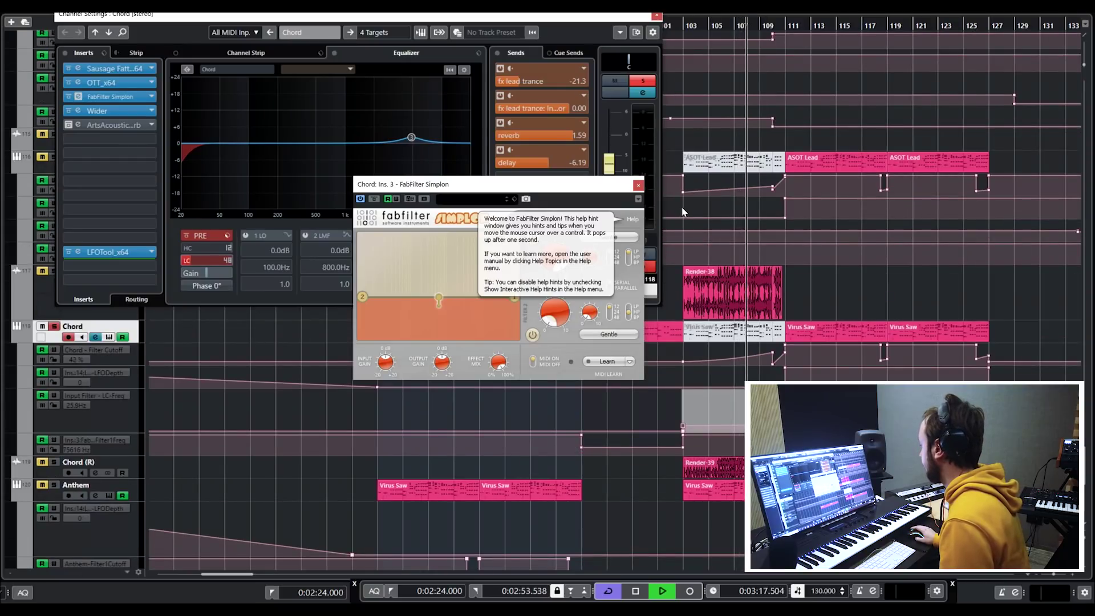
left_click(305, 420)
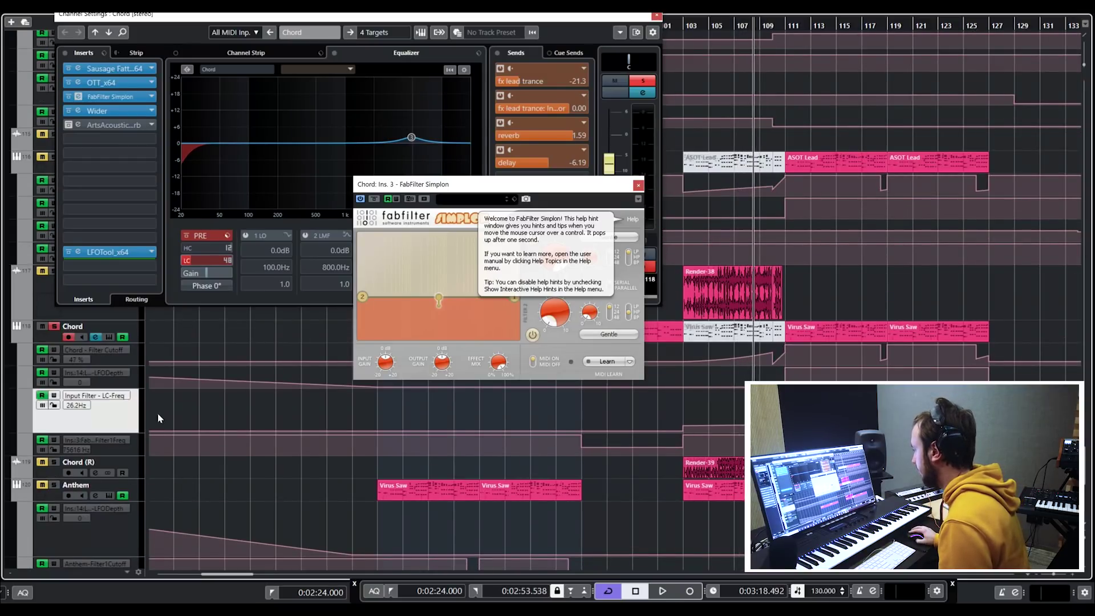
Step: Close the Simplon window and play the Chord part from bar 111 to watch the automated low cut in its equalizer
left_click(132, 100)
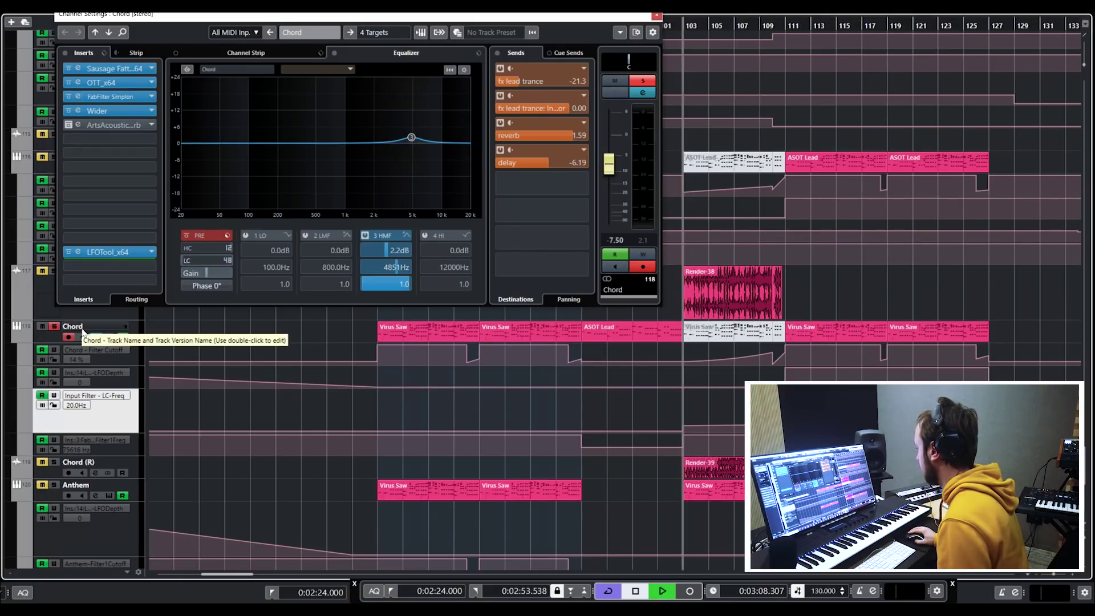
left_click(790, 36)
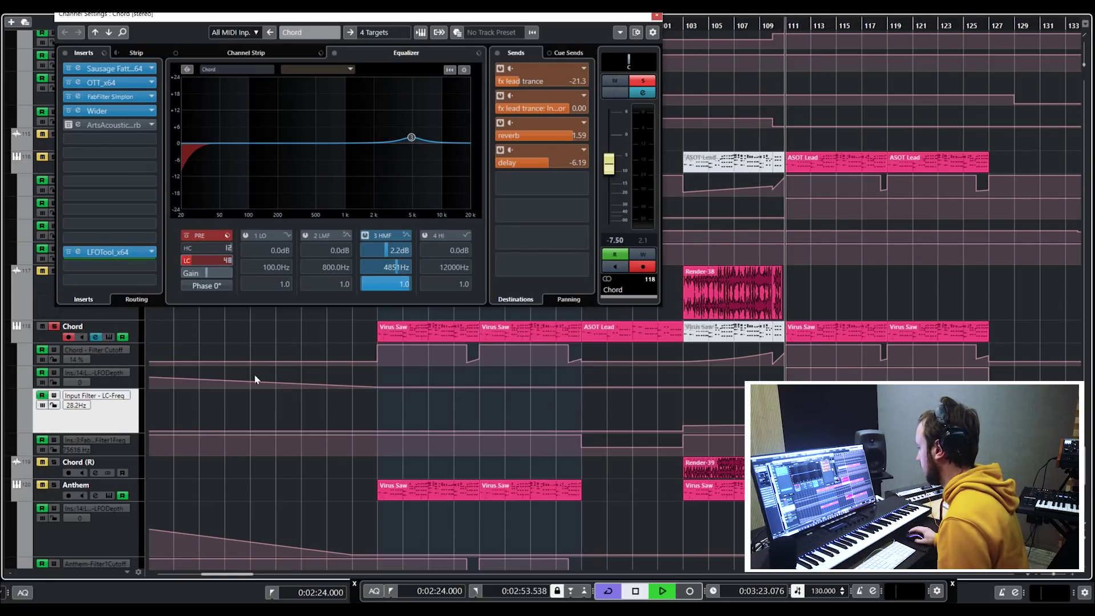
key("space")
key("space")
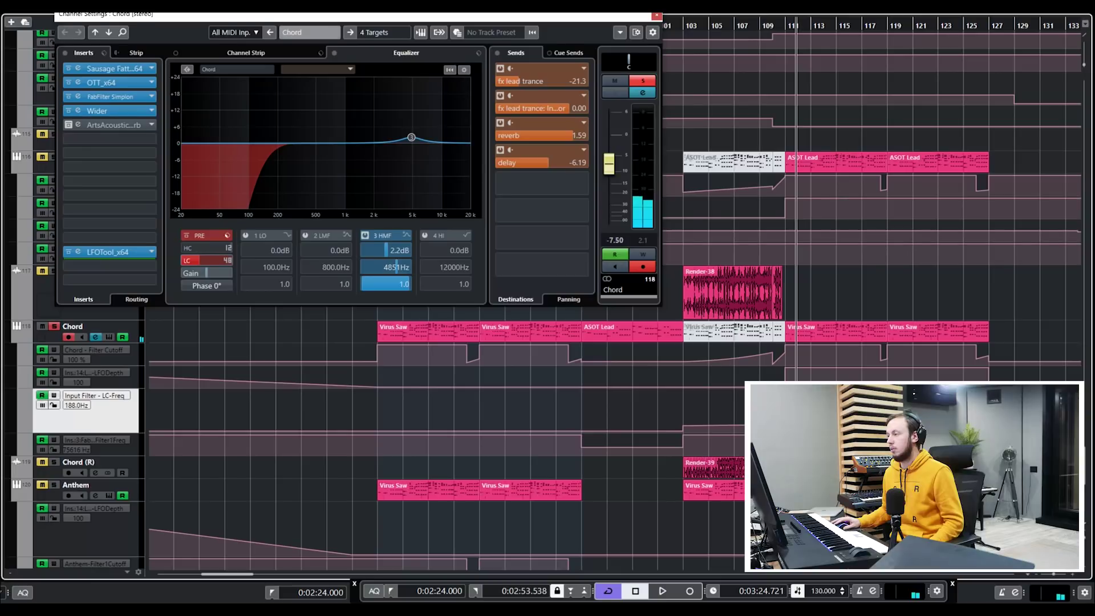
Step: Compare the Chord channel's low-cut curve at bars 111 and 79, keeping the channel settings window in full view
left_click_drag(297, 14, 396, 61)
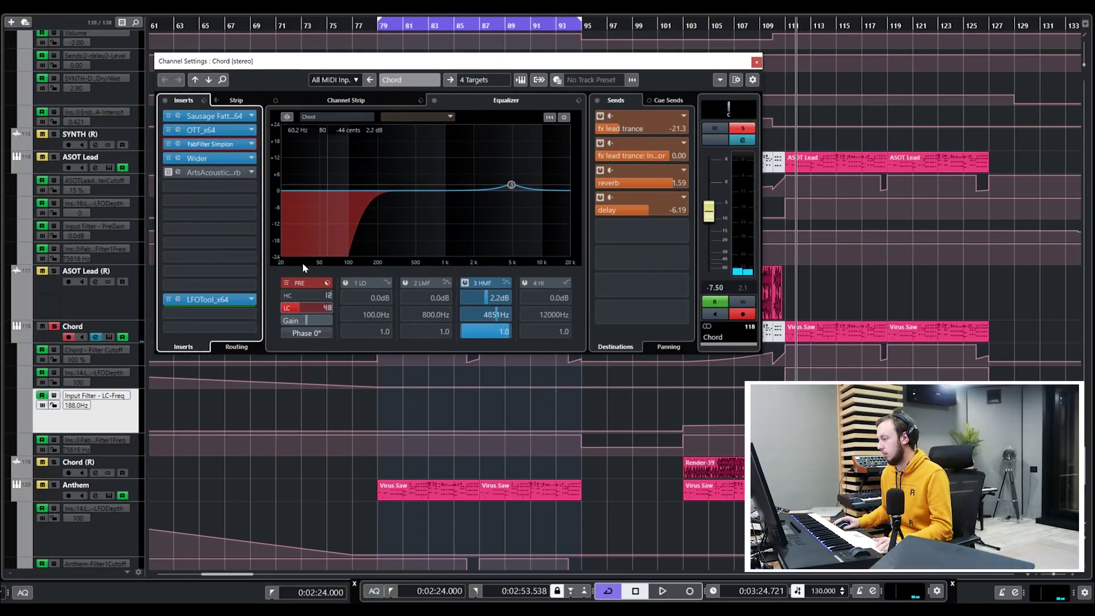
left_click(787, 29)
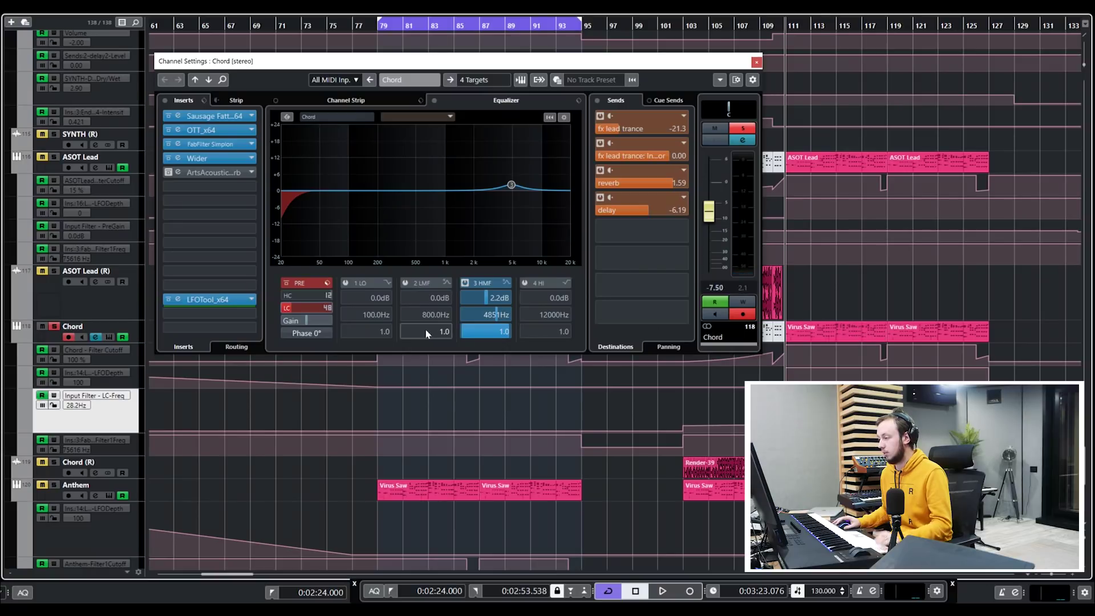
left_click_drag(423, 65, 451, 73)
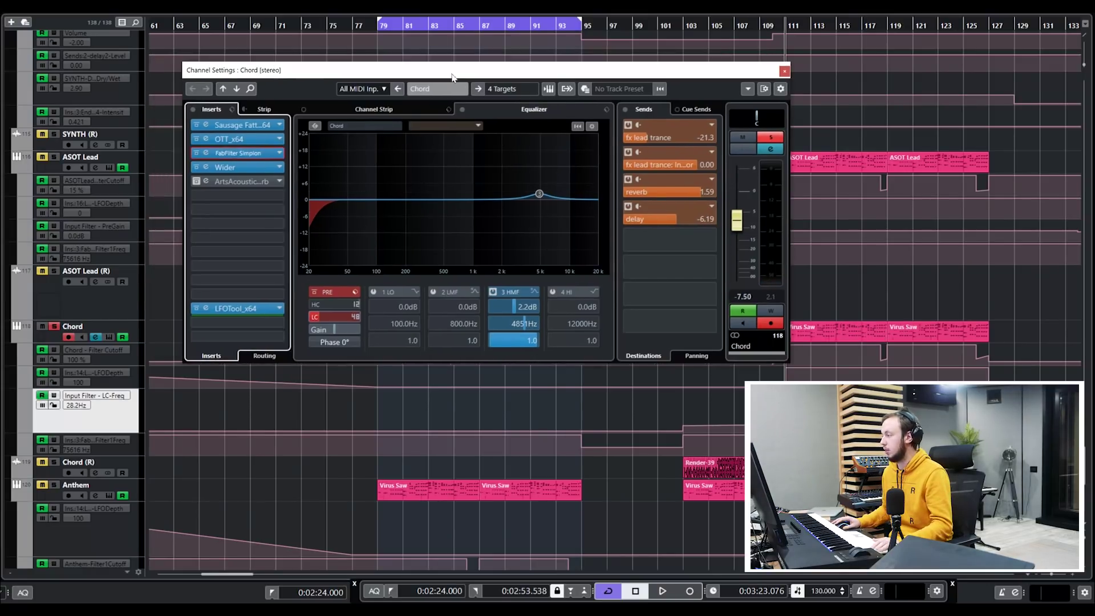
left_click(377, 28)
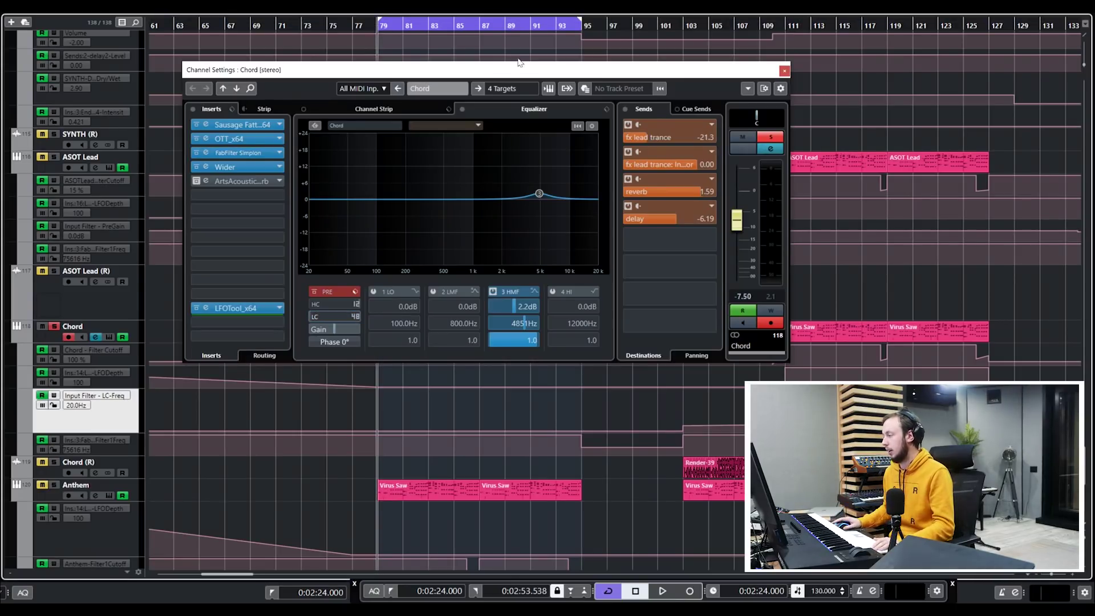
left_click_drag(595, 74, 548, 84)
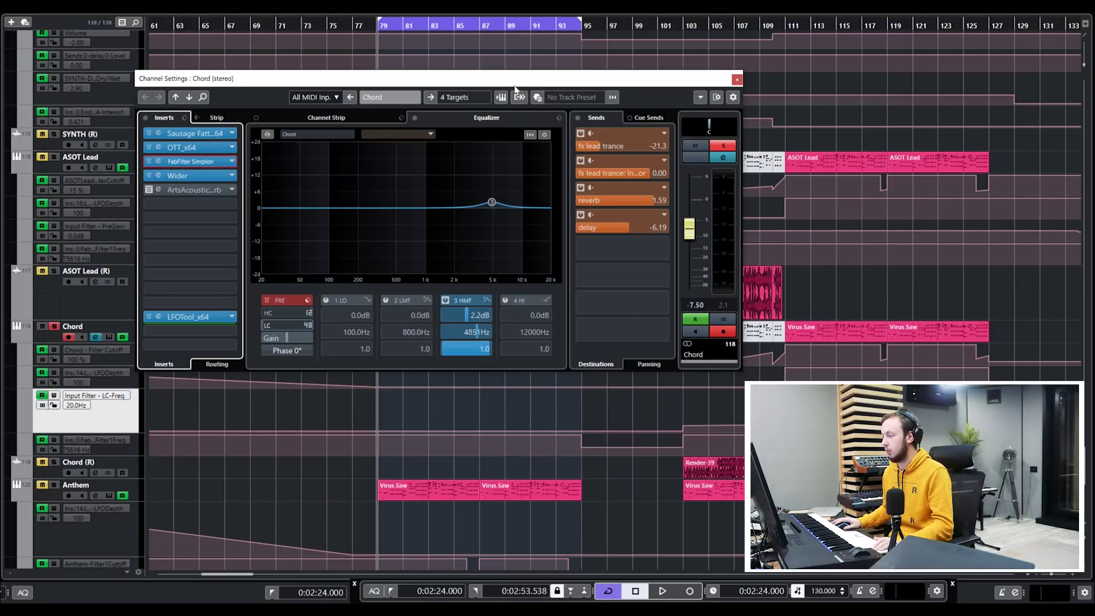
left_click_drag(515, 87, 506, 98)
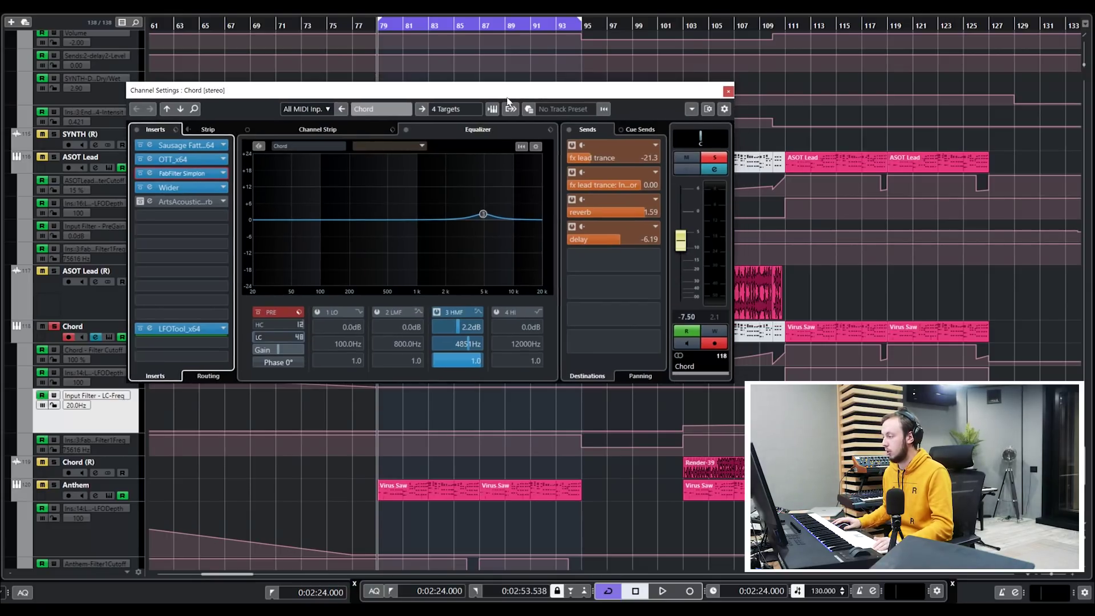
Step: Play the soloed Chord track from bar 79 and check its channel spectrum and levels, keeping the settings window closed at the end
left_click(728, 91)
scroll(169, 329, "down", 3)
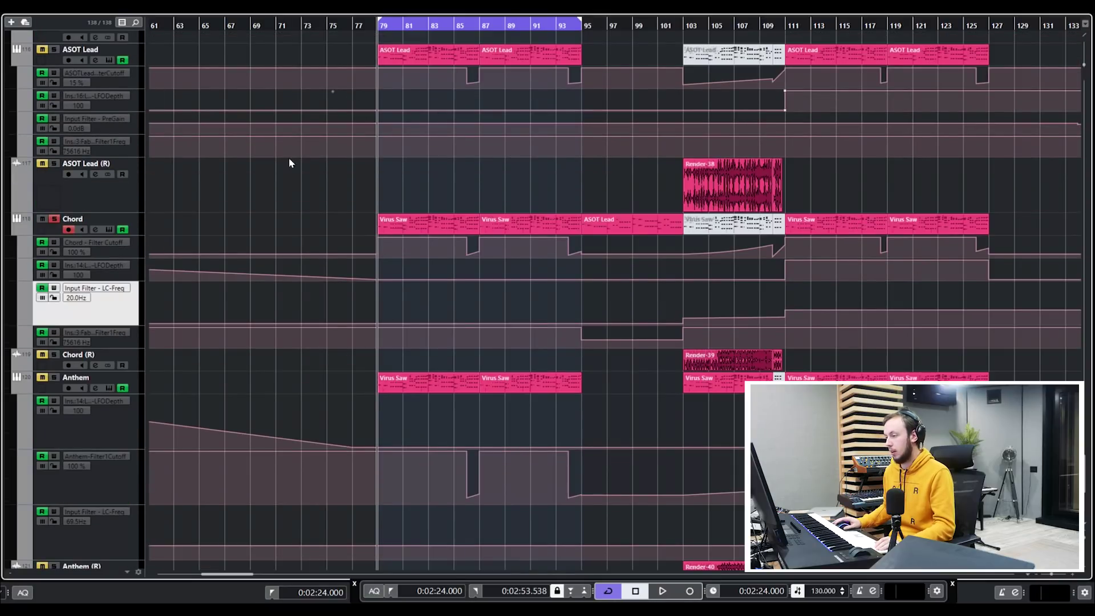
left_click(86, 219)
key("space")
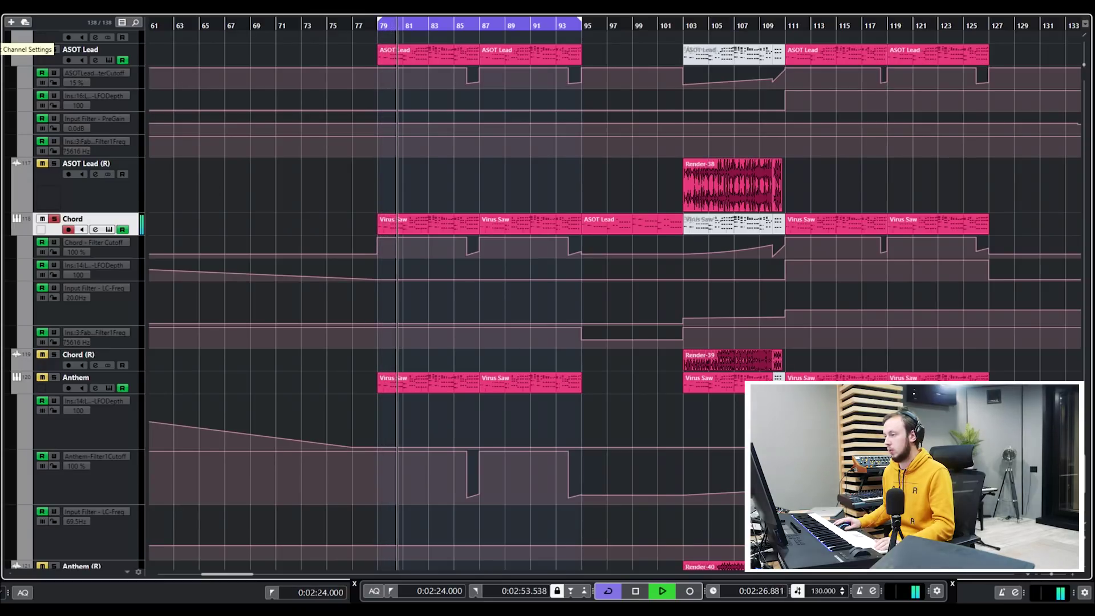
key("e")
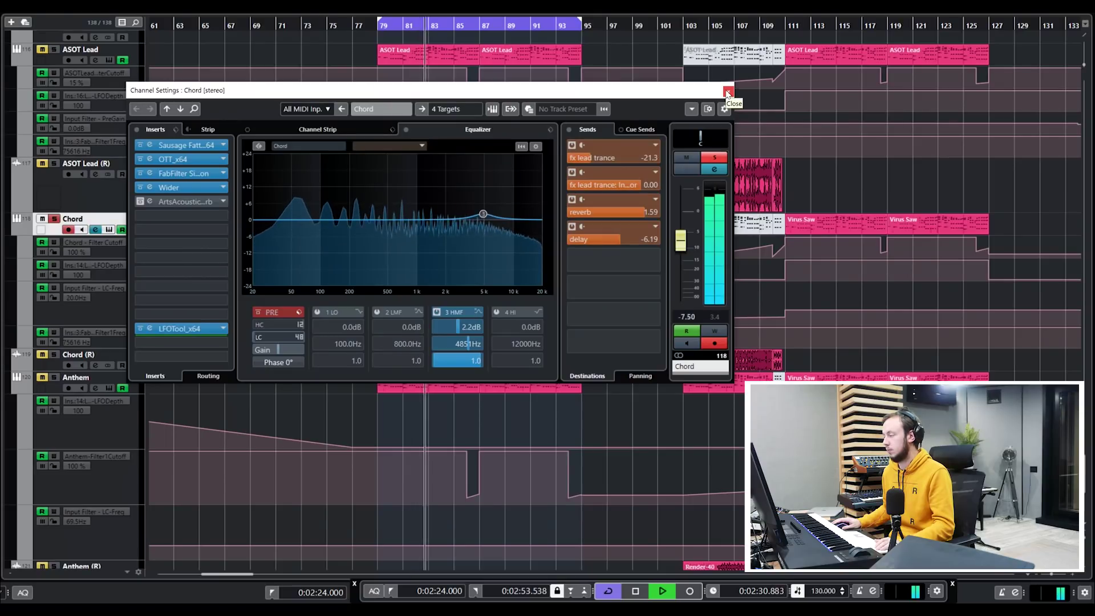
left_click(728, 92)
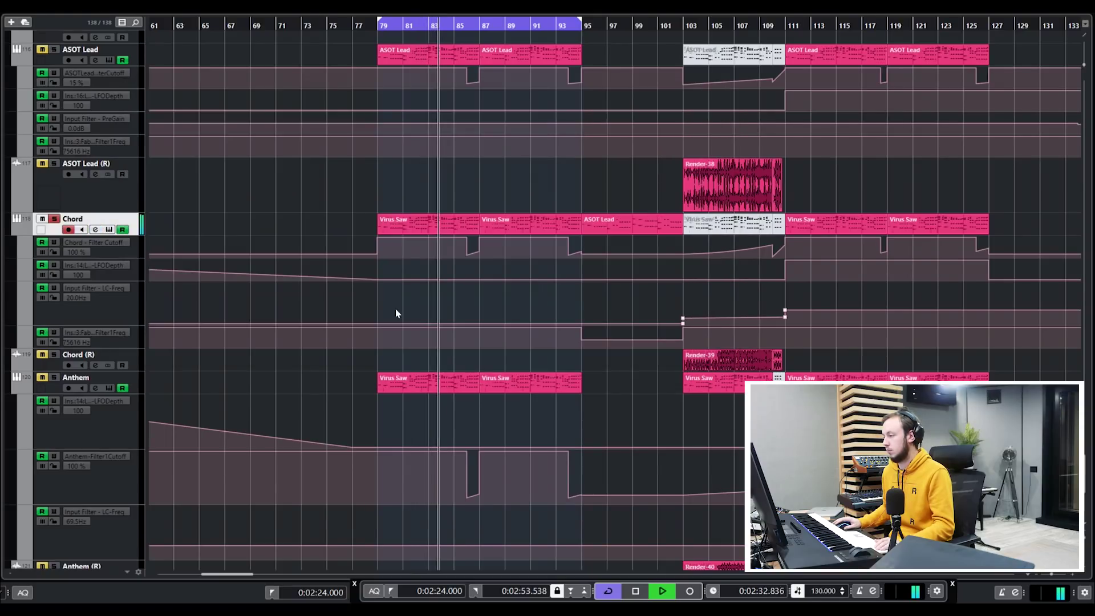
Step: Stop playback and inspect the Wider insert on the Chord channel, closing the plug-in and channel settings after viewing
key("space")
key("e")
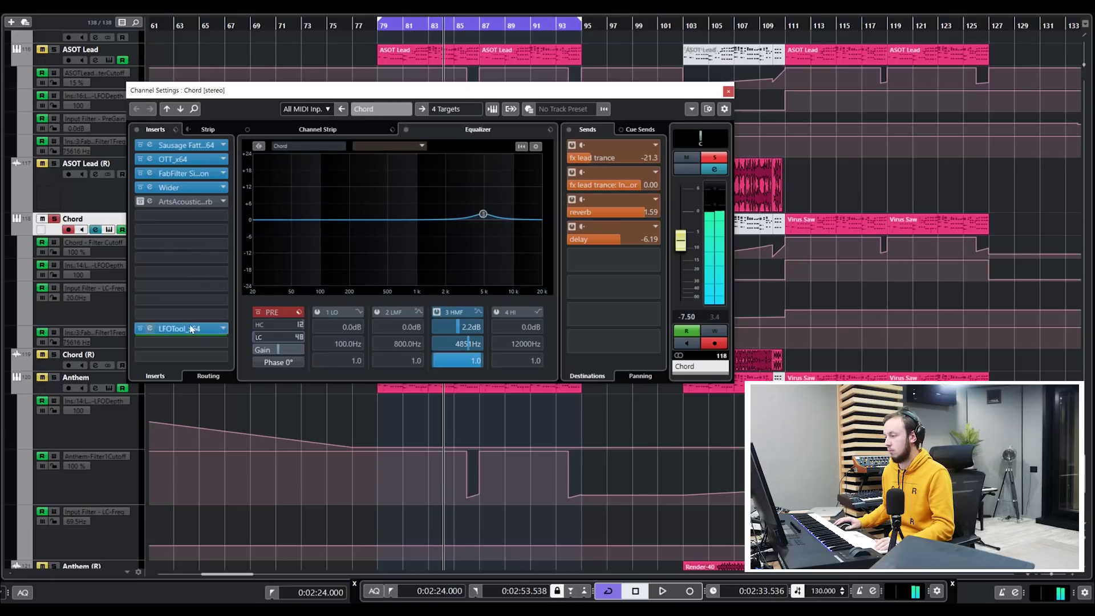
left_click(171, 187)
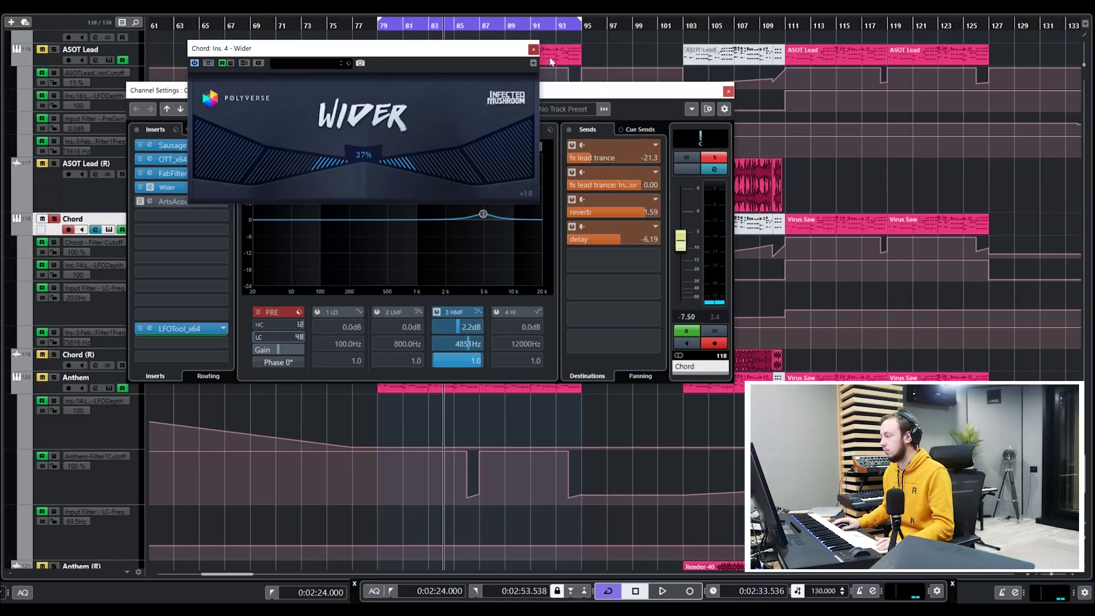
left_click(534, 49)
left_click(728, 91)
Step: Solo the Anthem track instead of Chord and play it, with the Chord channel settings open for comparison
scroll(47, 169, "down", 5)
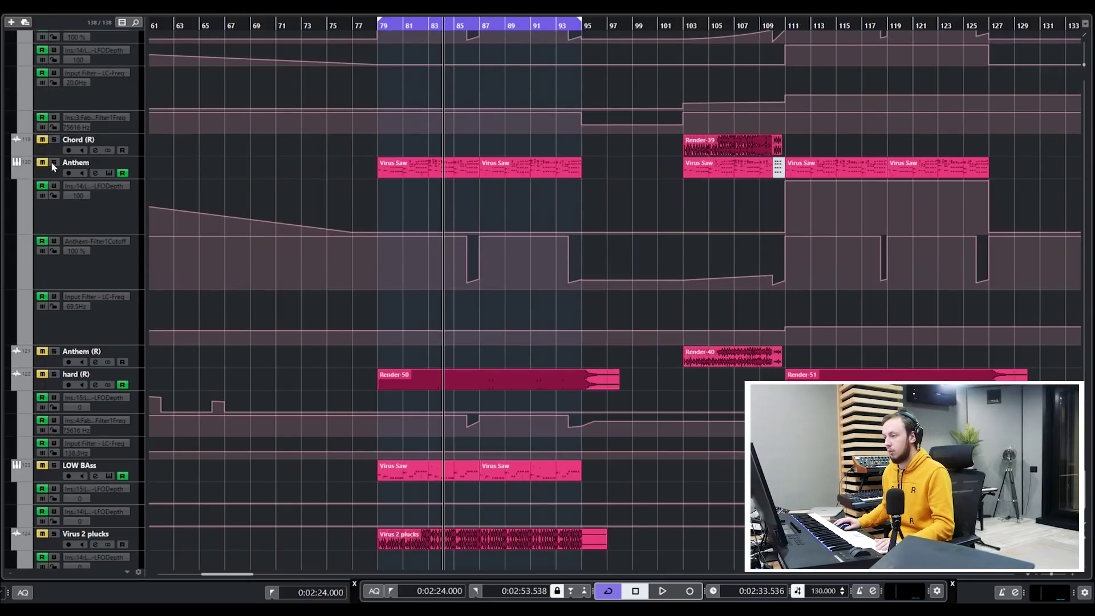
left_click(54, 163)
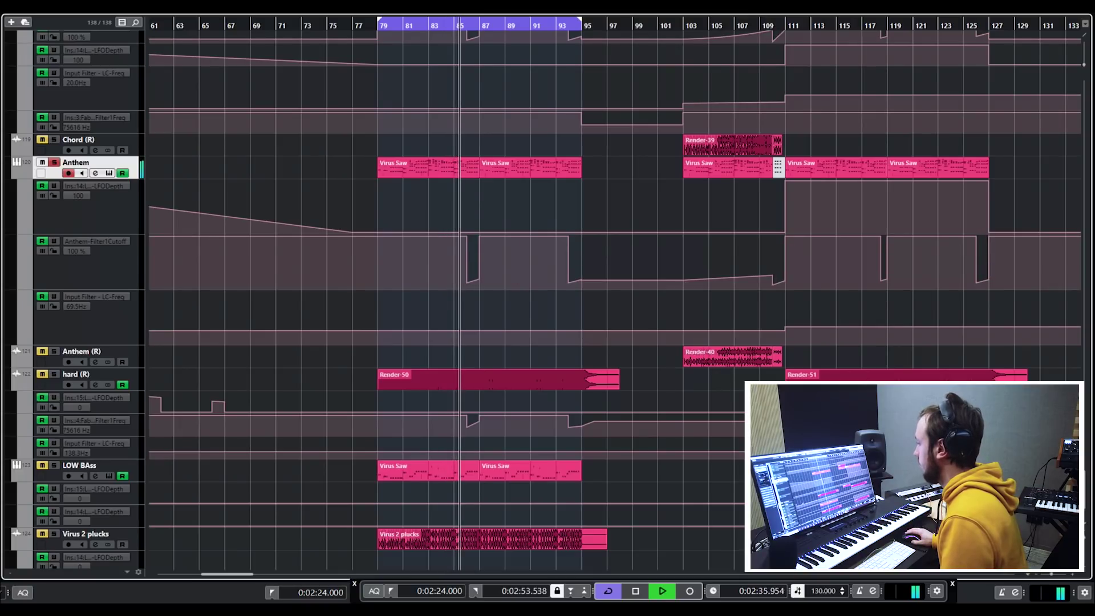
left_click(95, 150)
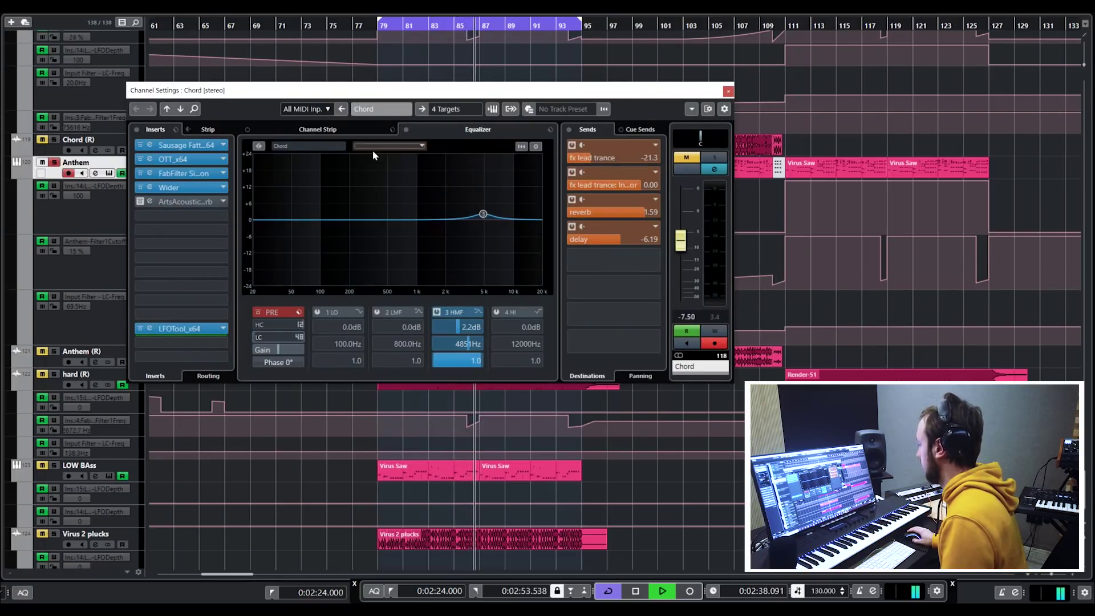
Step: Inspect the Chord channel's low-cut curve at bar 111, stop playback and move the settings window clear of the automation around that bar
left_click(784, 27)
left_click(259, 337)
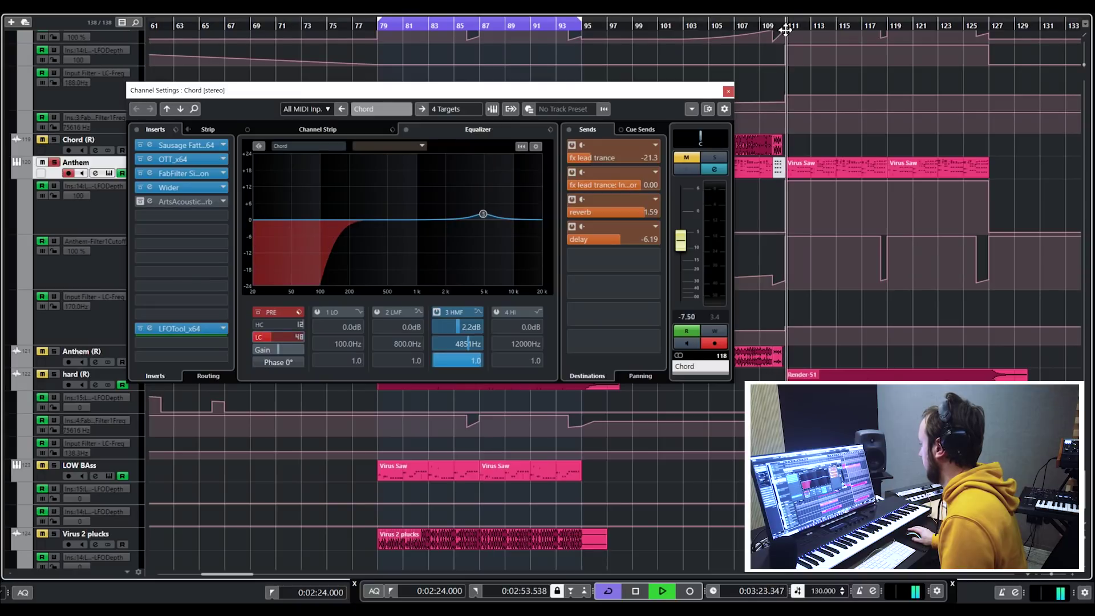
key("space")
left_click_drag(554, 89, 340, 77)
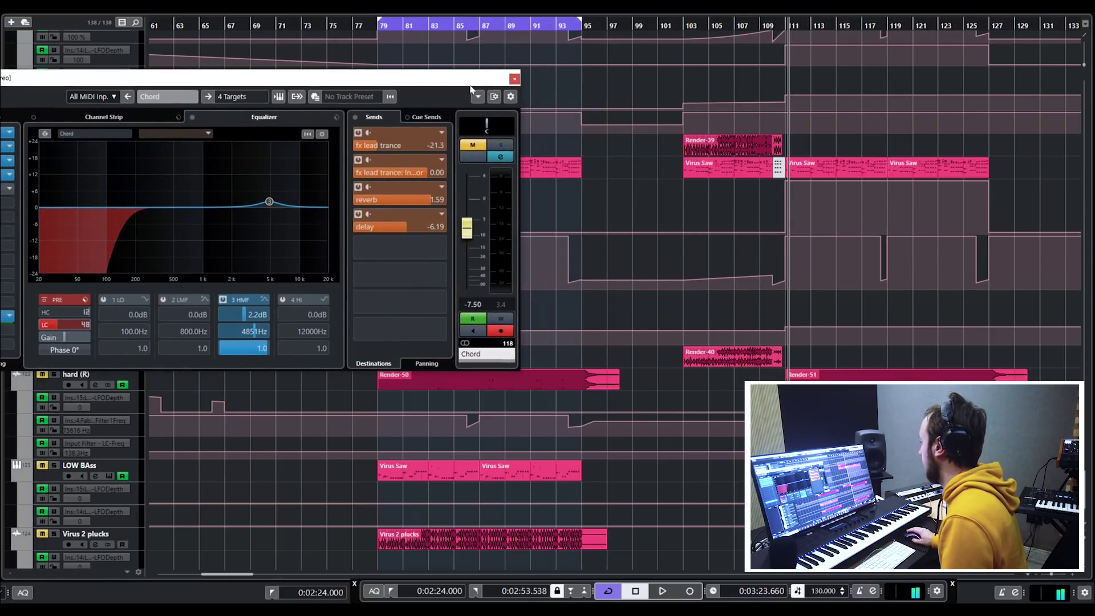
left_click_drag(470, 86, 380, 87)
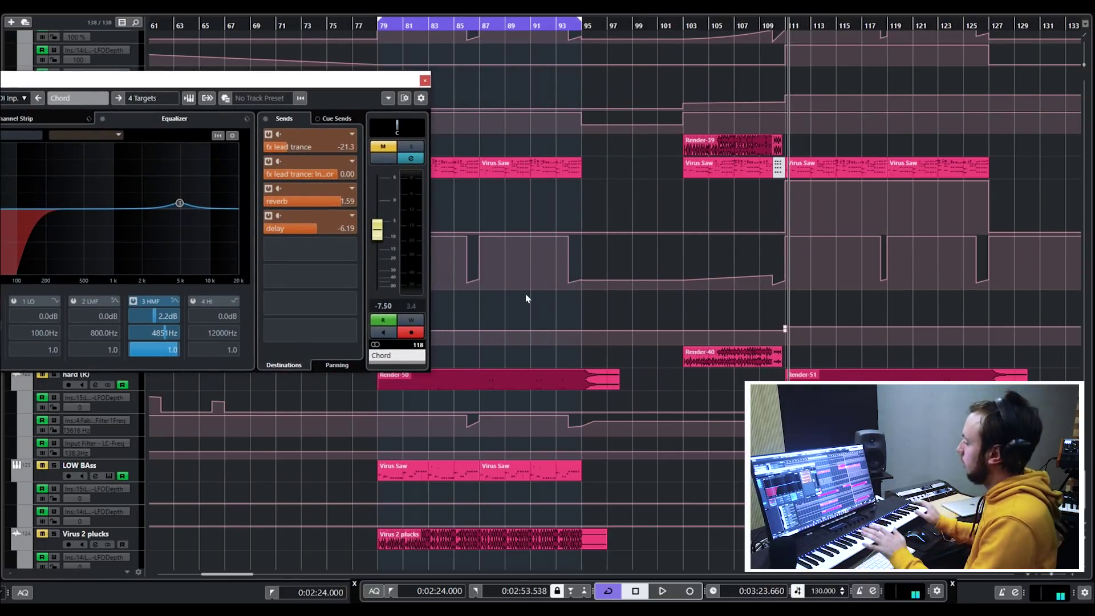
left_click_drag(334, 85, 501, 109)
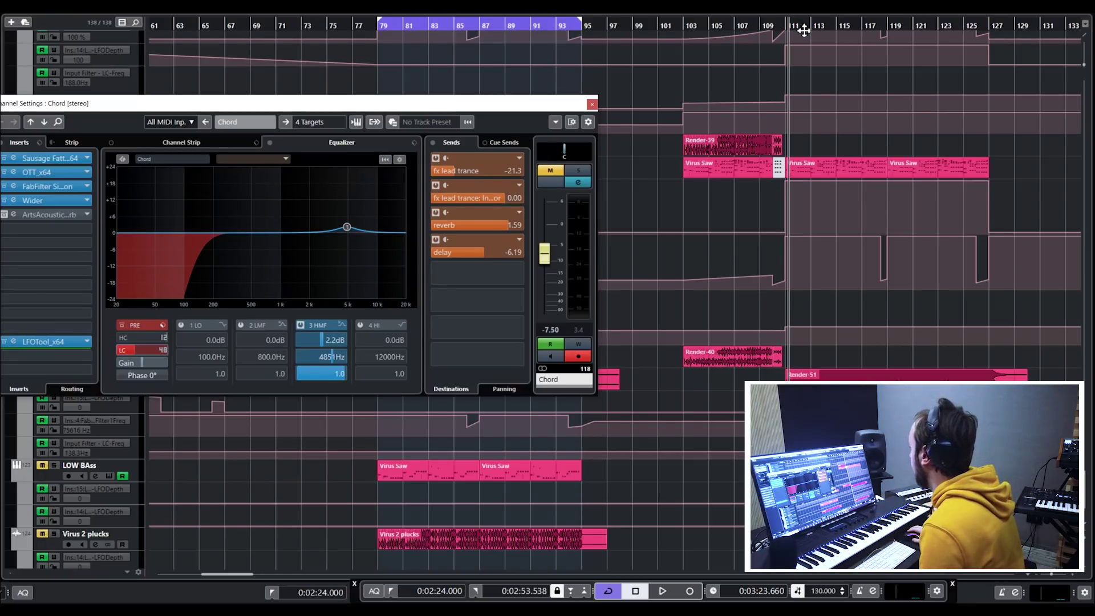
Step: Close the Chord channel settings, return the playhead to bar 79 and review the lead and synth tracks down to Virus 2 plucks
left_click(592, 105)
left_click(382, 28)
scroll(463, 243, "up", 5)
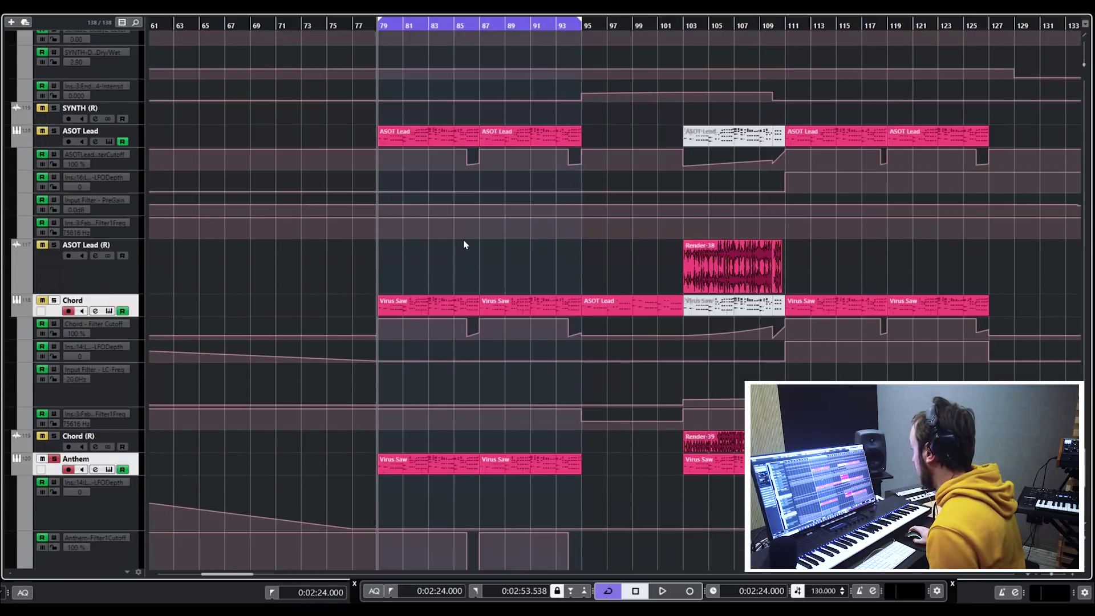
scroll(463, 244, "up", 10)
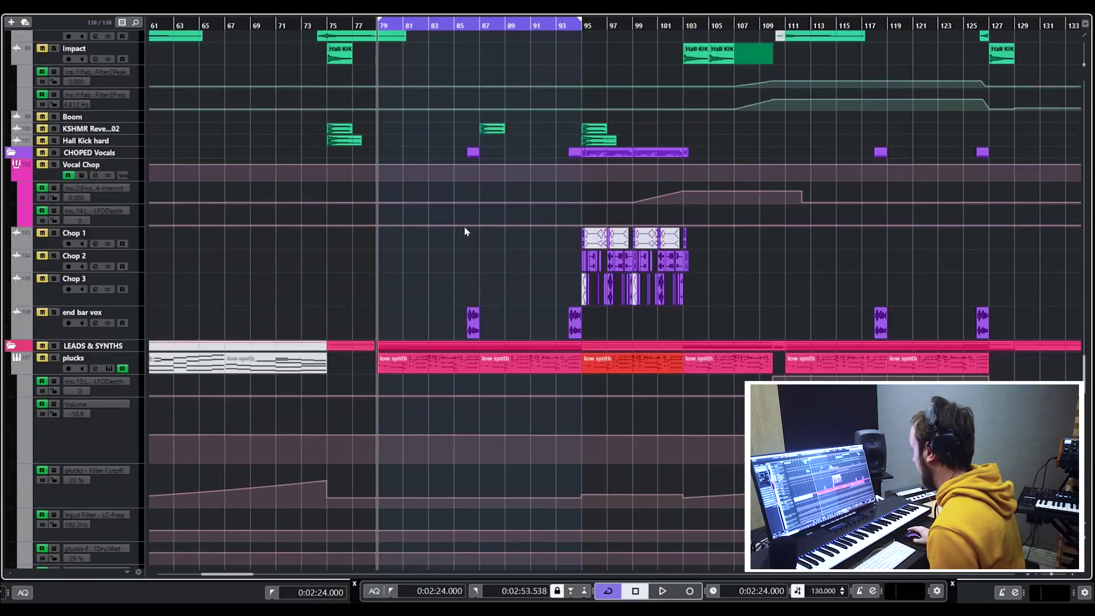
scroll(464, 231, "down", 10)
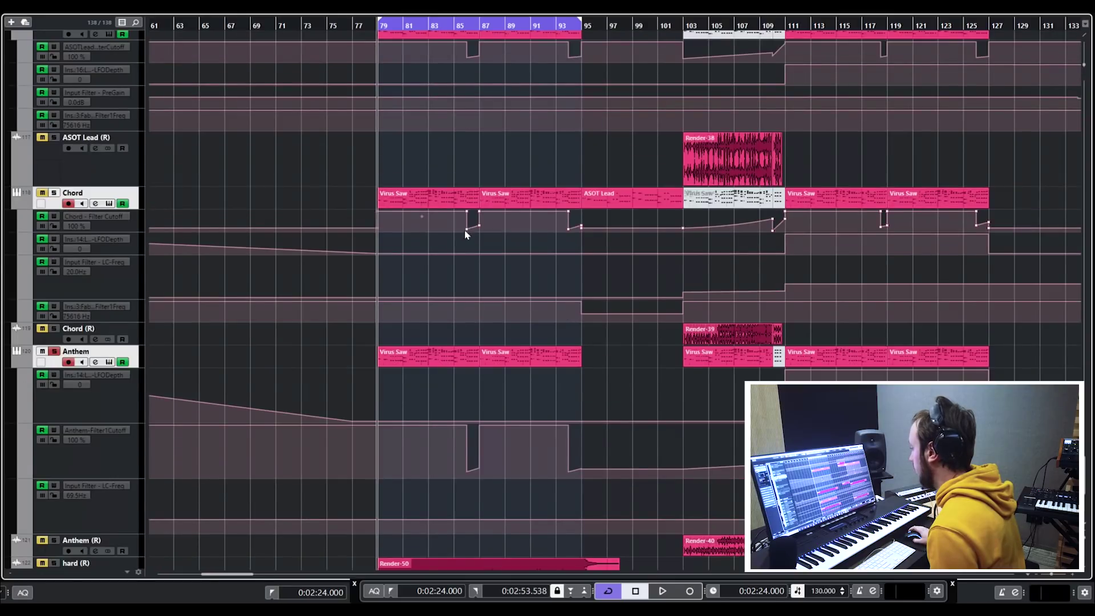
scroll(465, 233, "down", 5)
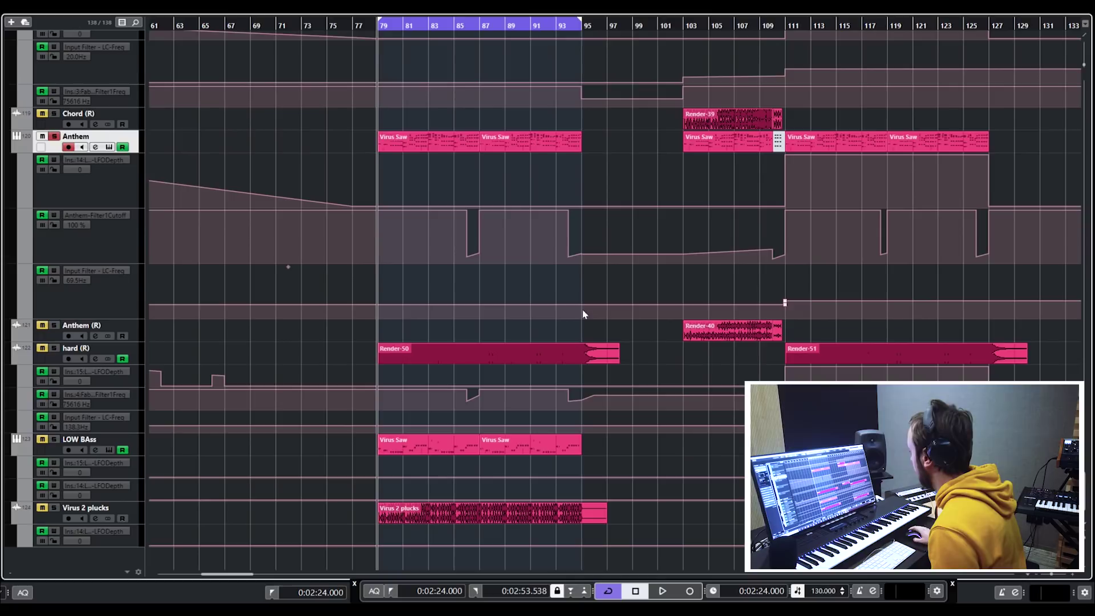
Step: Solo the hard (R) track and play it from bar 79 with its channel settings window fully in view
left_click(58, 348)
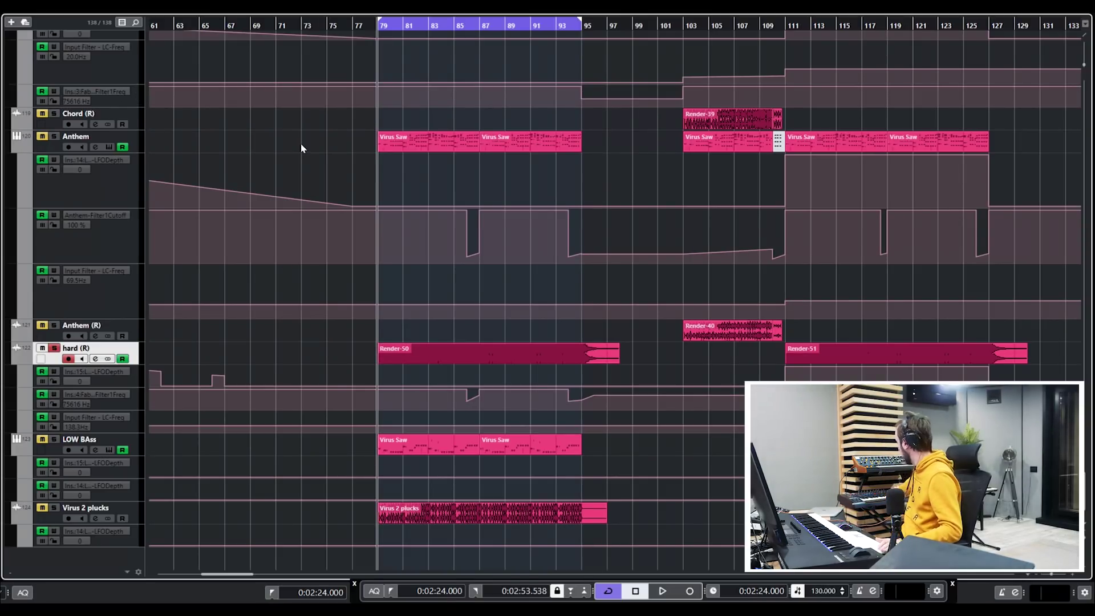
key("space")
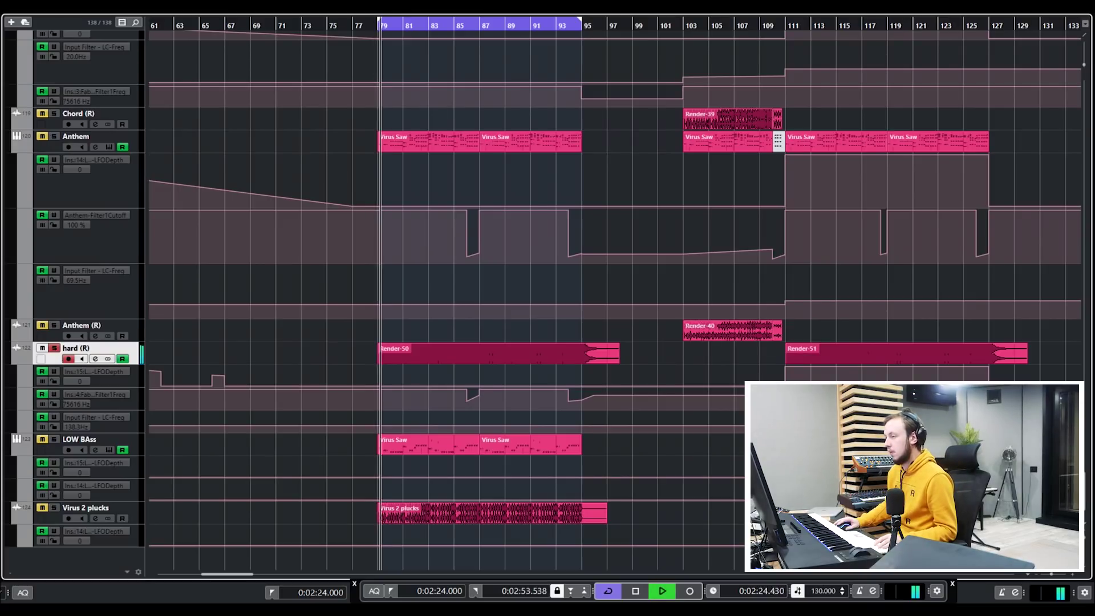
key("e")
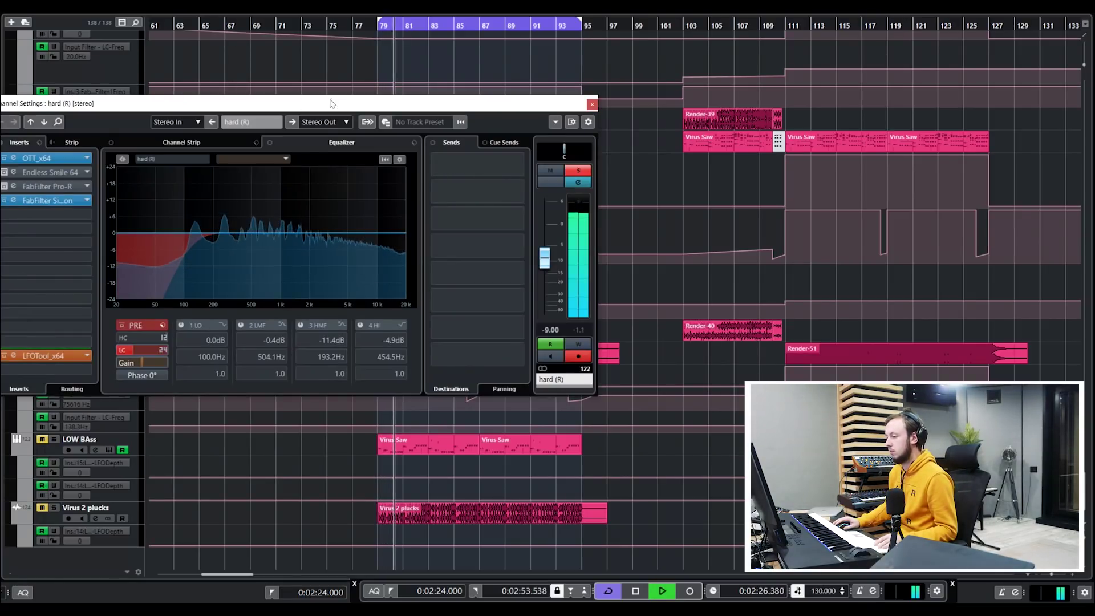
left_click_drag(408, 101, 516, 100)
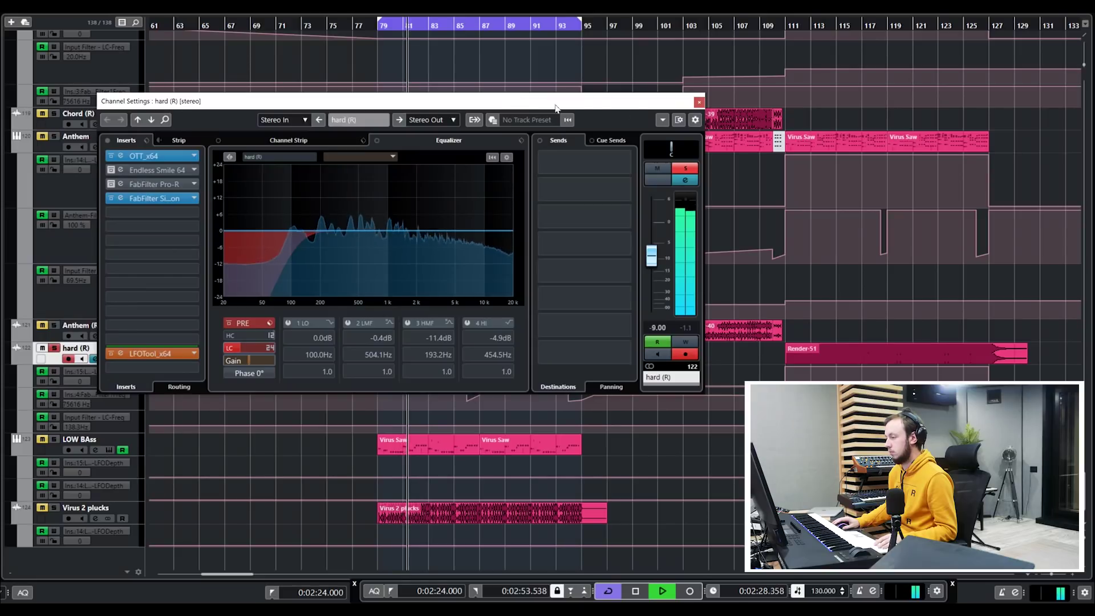
Step: Inspect the LFOTool volume curve on hard (R), close the plug-in and channel settings, and stop playback
left_click(162, 360)
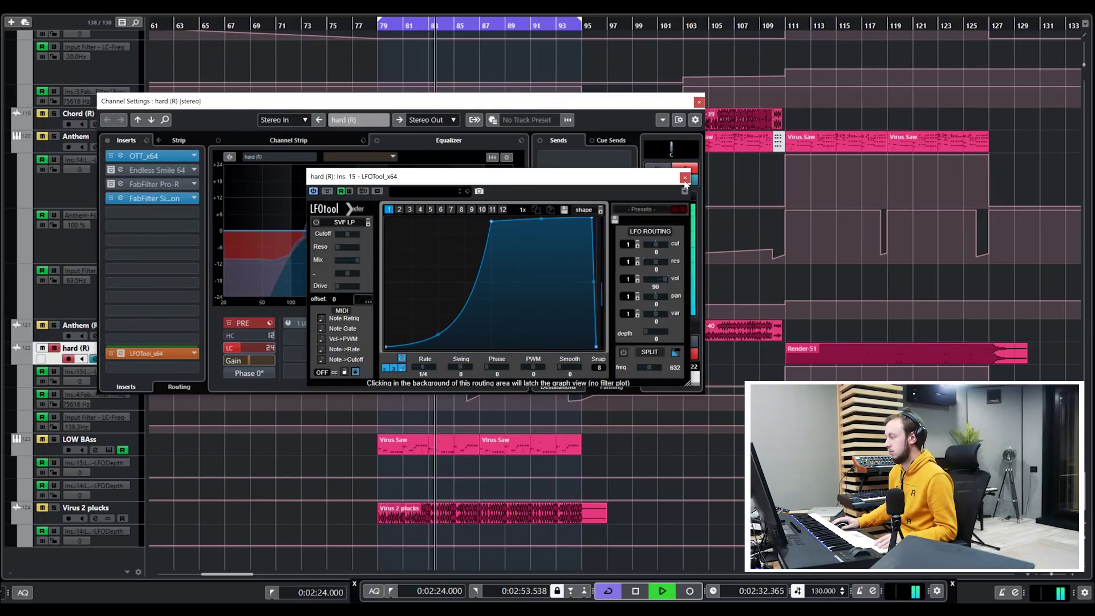
left_click(691, 169)
left_click(698, 102)
key("space")
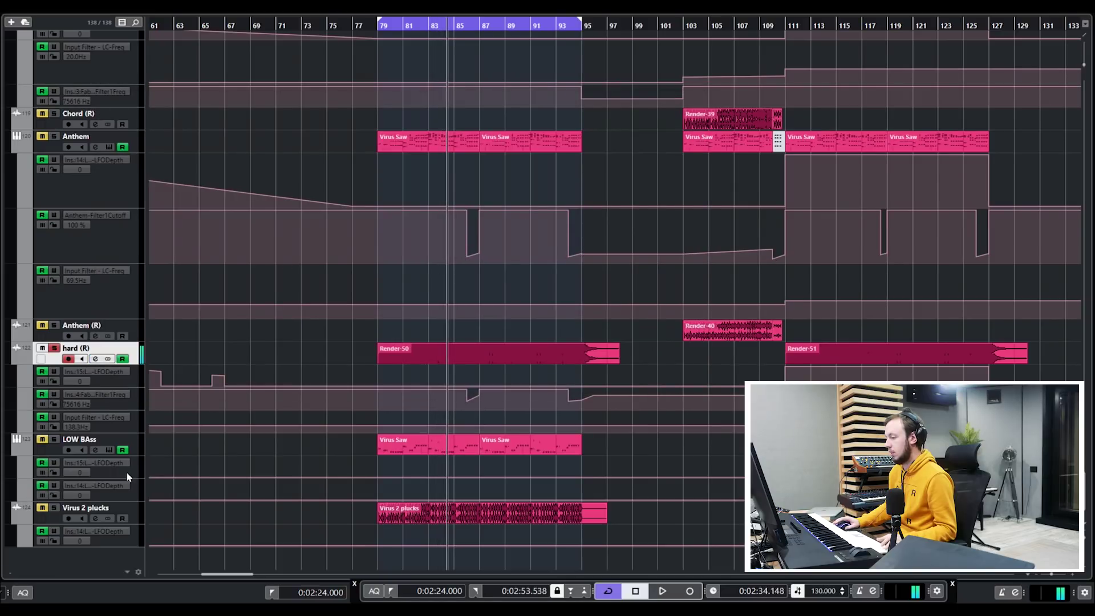
Step: Solo the Virus 2 plucks track instead of hard (R) and play a short stretch of it from bar 79
left_click(53, 513)
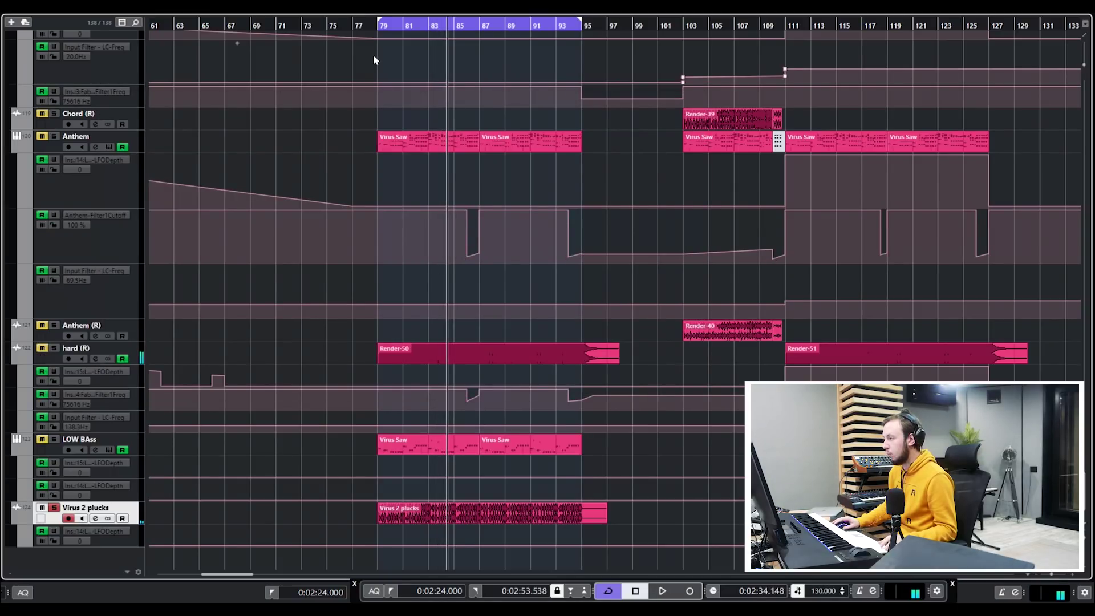
left_click(384, 25)
key("space")
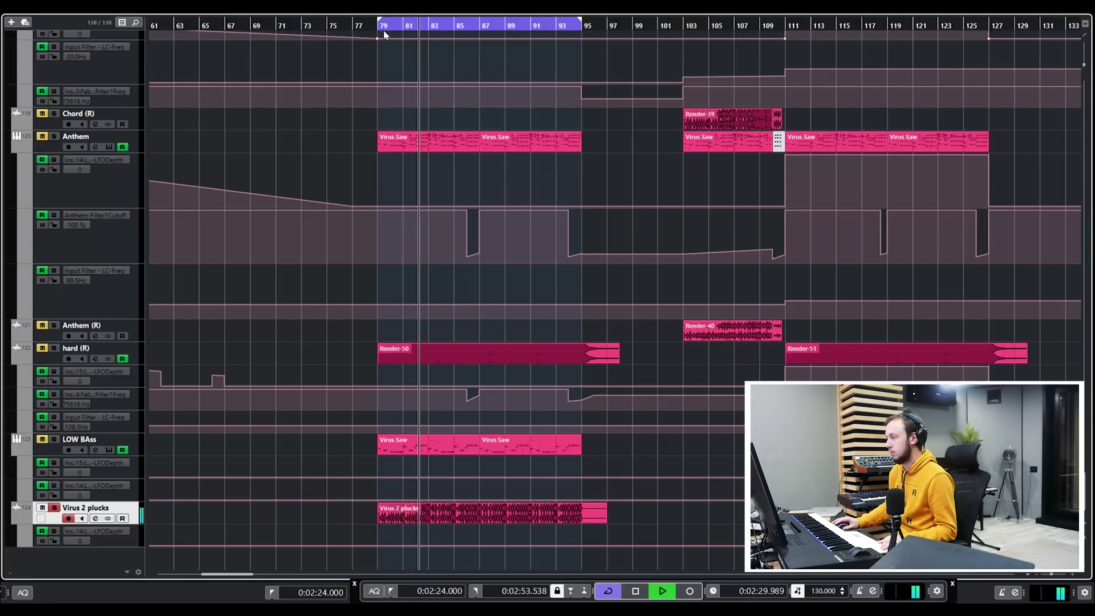
key("space")
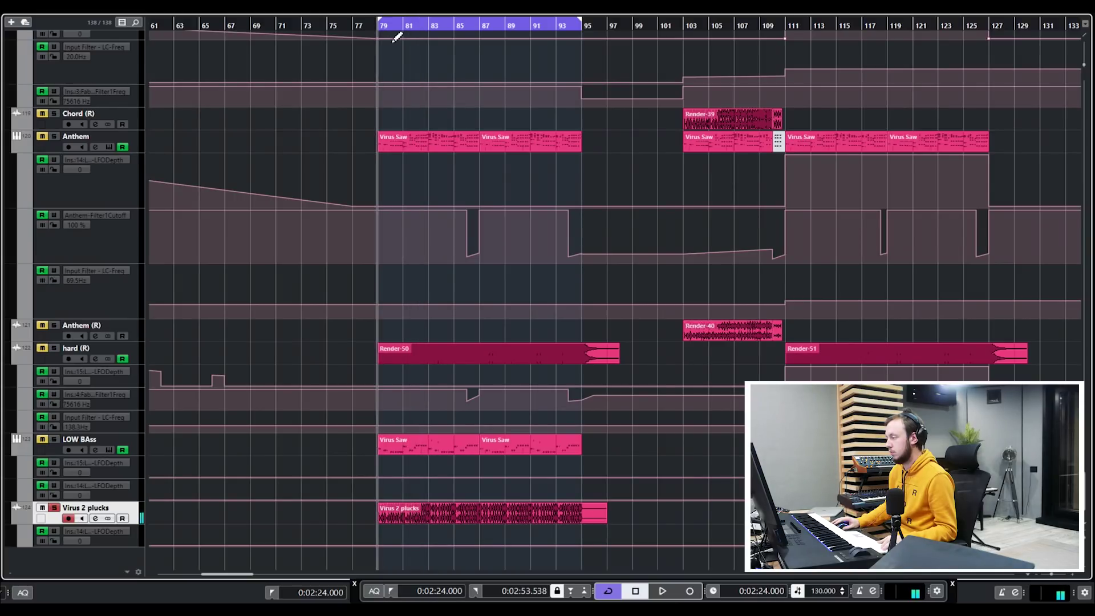
Step: Solo the LOW BAss track alone and play it from bar 79, watching its high-cut curve and spectrum in the channel settings
left_click(68, 450)
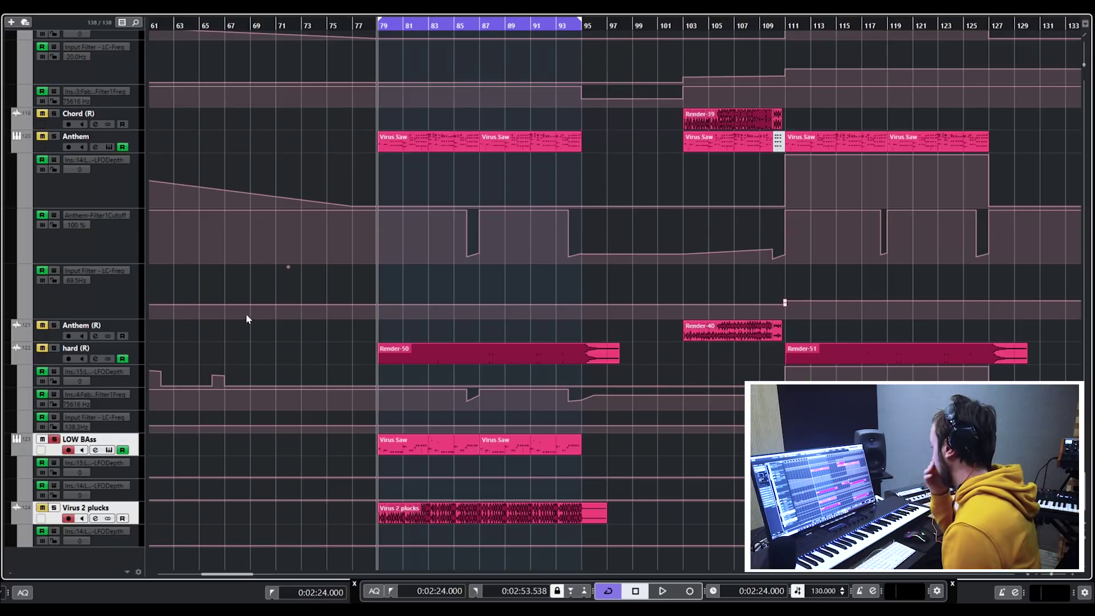
left_click(60, 451)
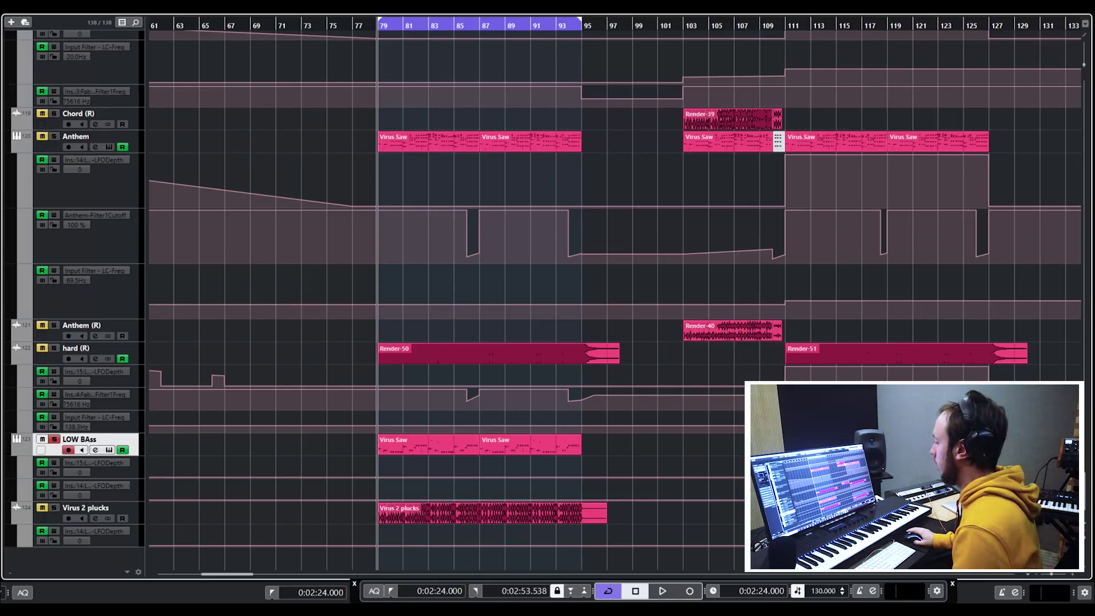
key("space")
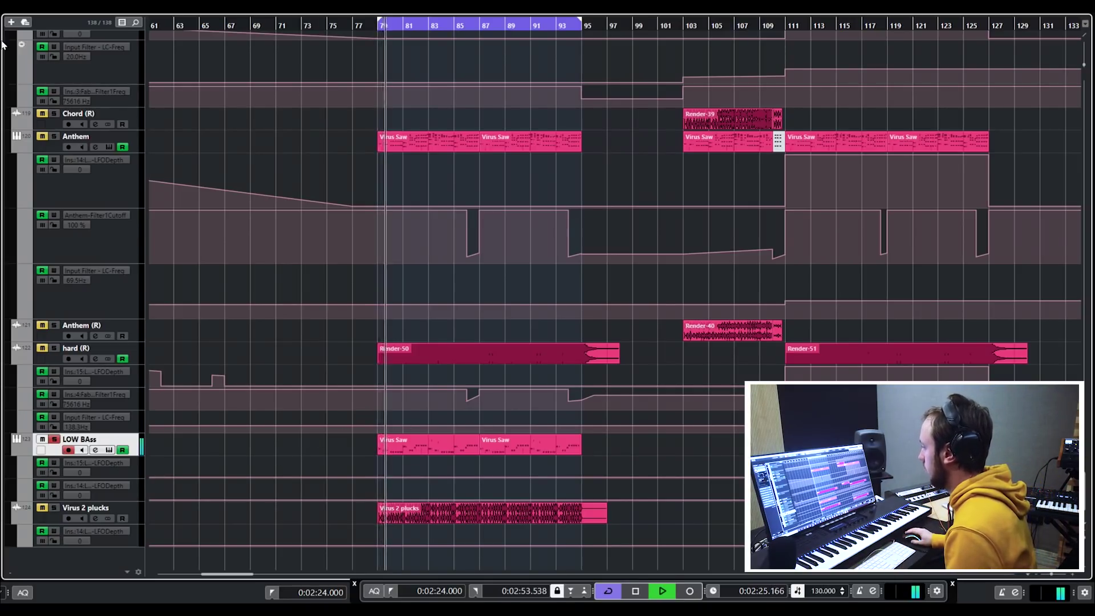
key("e")
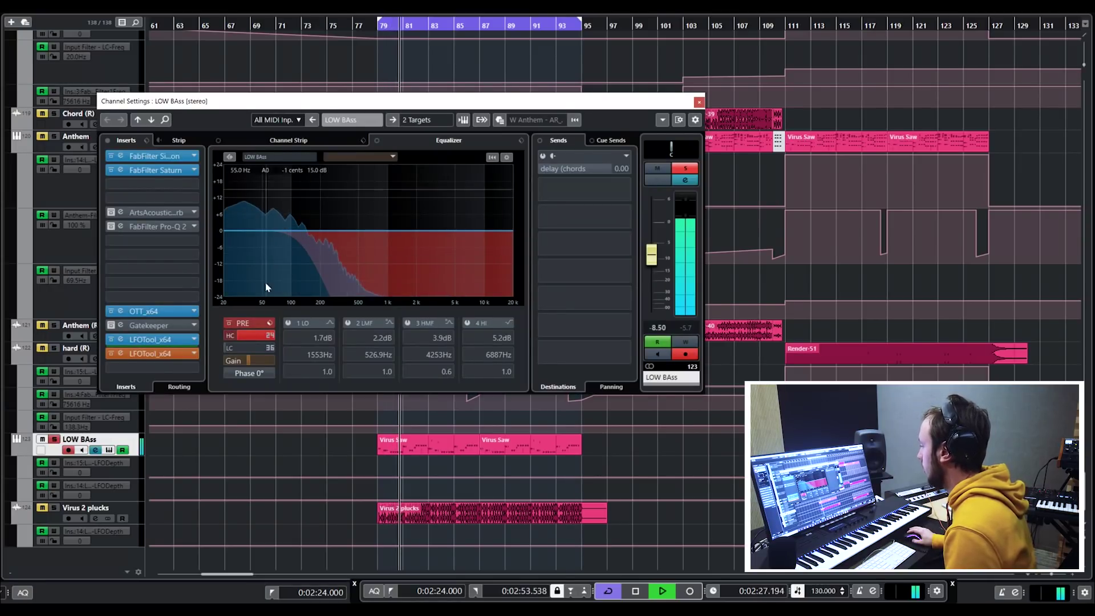
key("space")
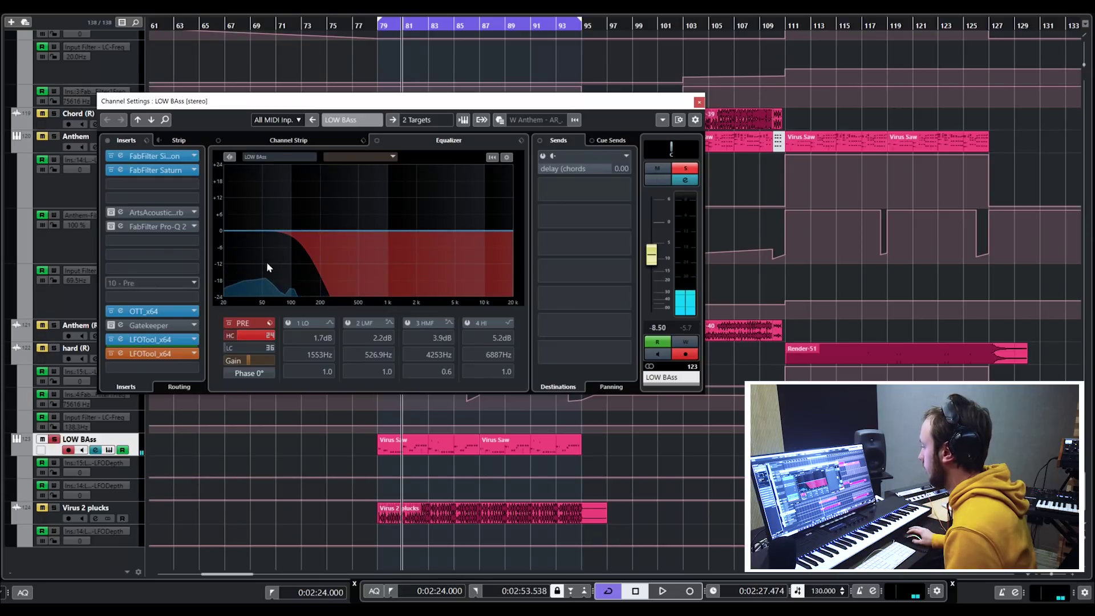
key("space")
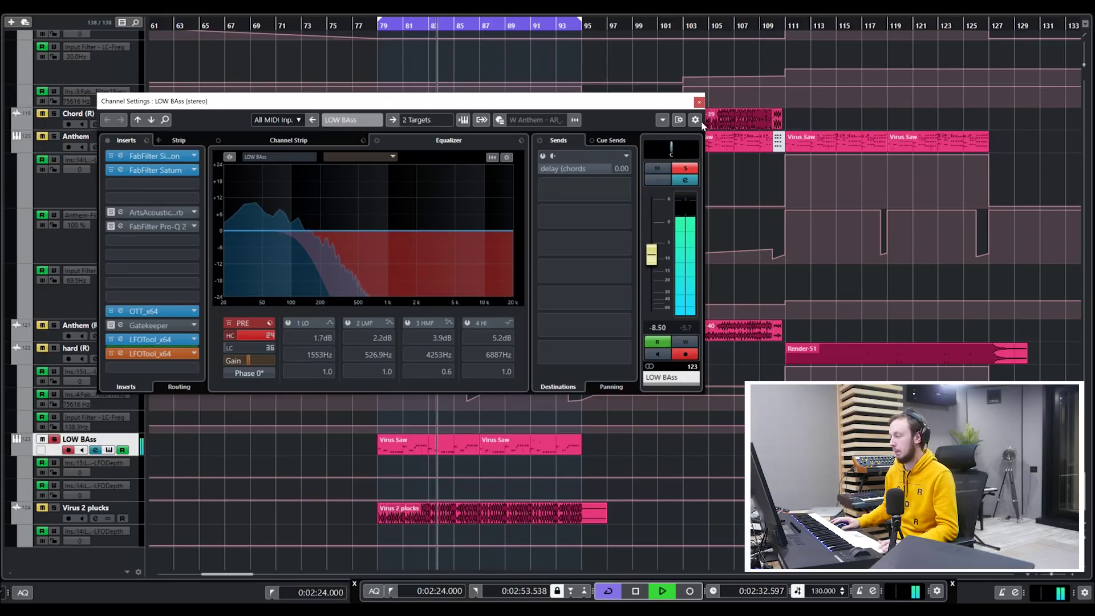
Step: Close the LOW BAss channel settings, turn off its solo and return to the plucks track while the full mix plays
left_click(699, 103)
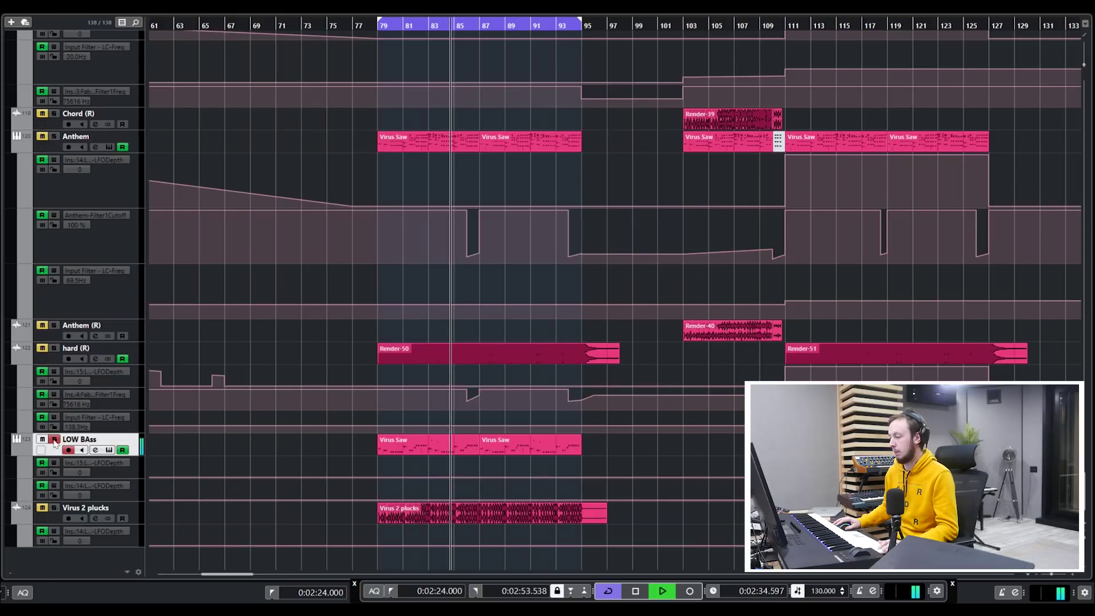
scroll(508, 353, "up", 10)
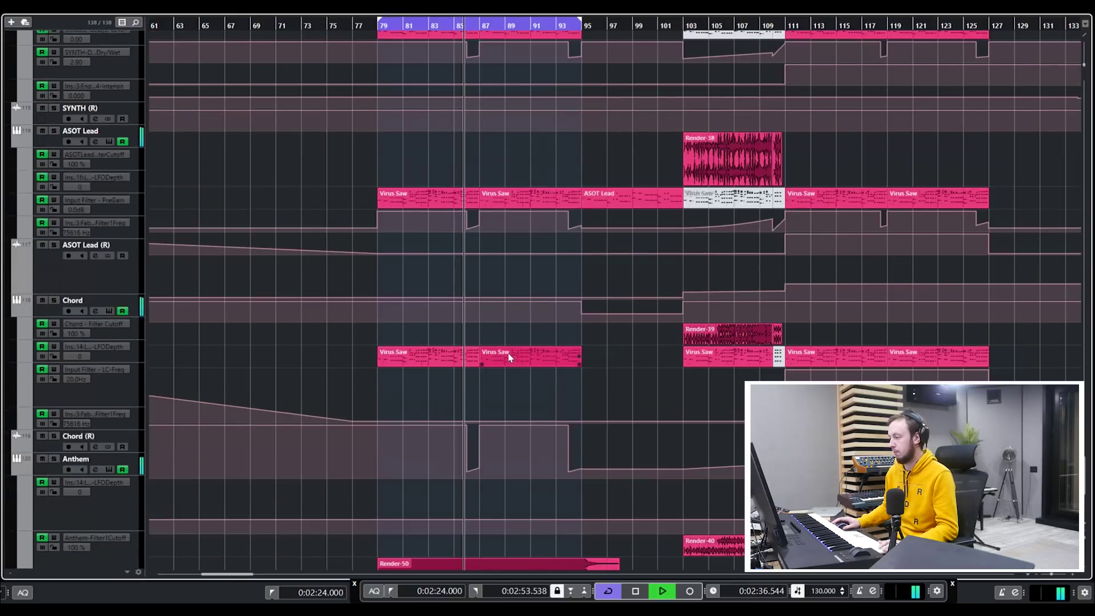
scroll(526, 365, "up", 12)
scroll(530, 376, "down", 4)
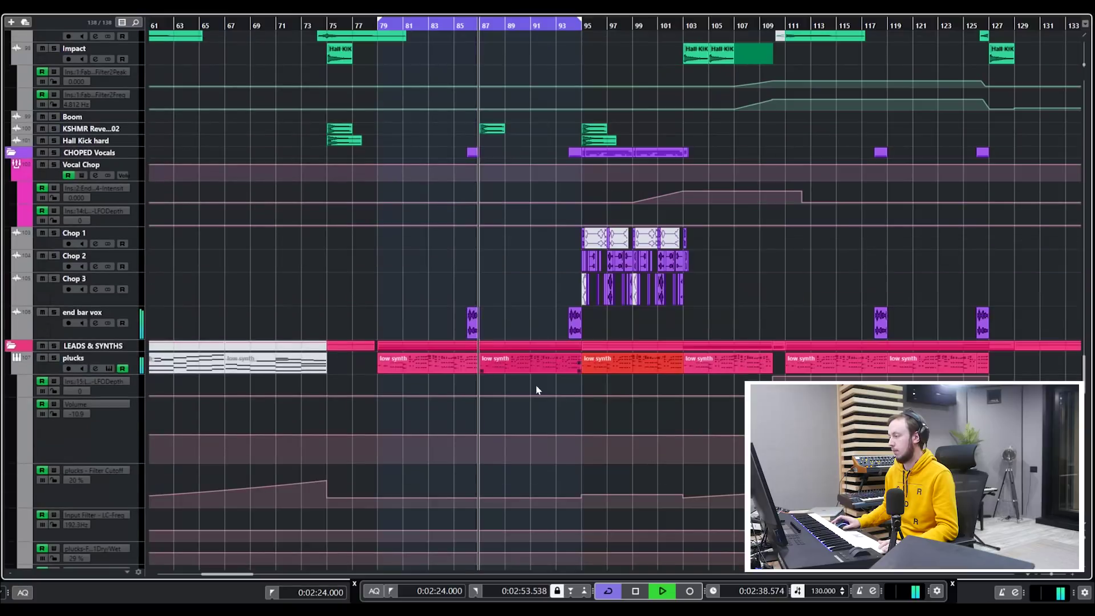
Step: Stop the full mix, move the playhead to bar 86 and solo the end bar vox track
key("space")
mouse_move(472, 27)
left_mouse_down()
mouse_move(473, 73)
mouse_move(455, 36)
left_mouse_up()
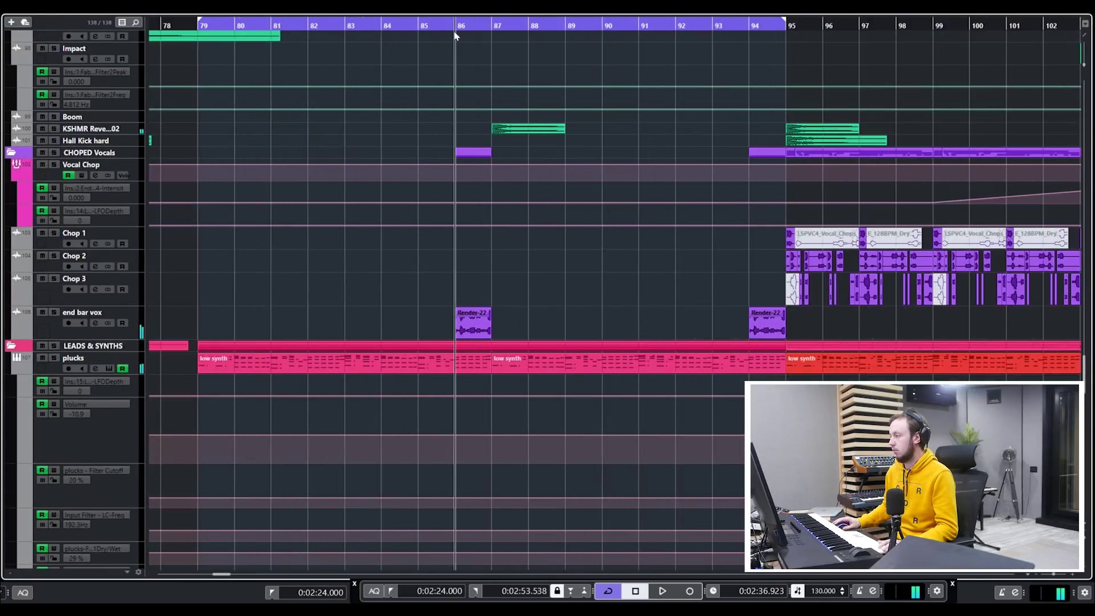
left_click(58, 326)
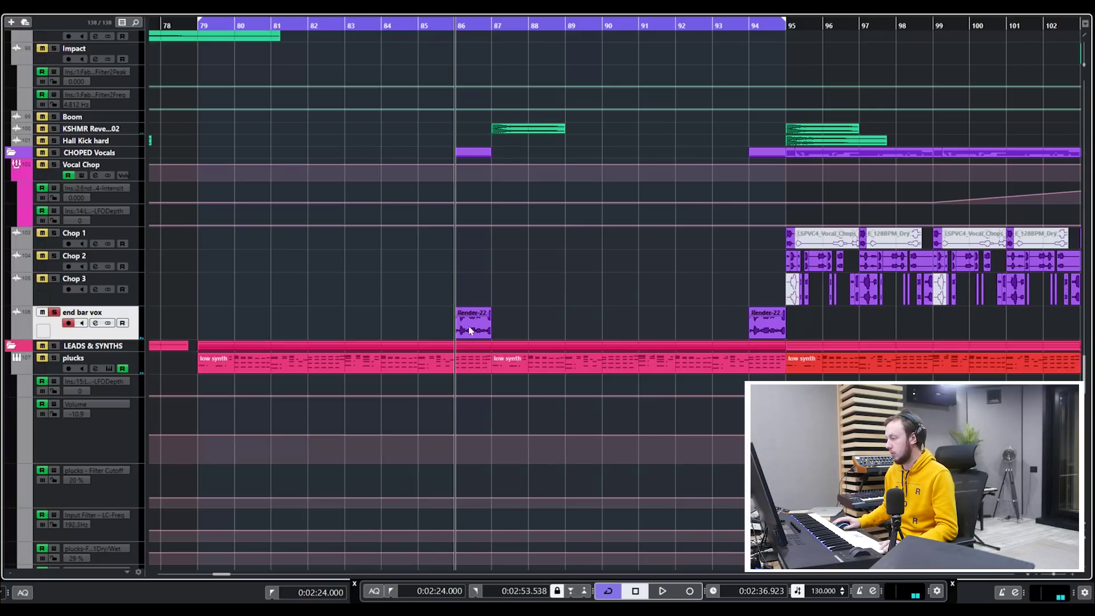
Step: Set the cycle range from bar 95 to bar 104 and play only the Vocal Chop, Chop 1, Chop 2 and Chop 3 tracks
left_click_drag(802, 32, 930, 25)
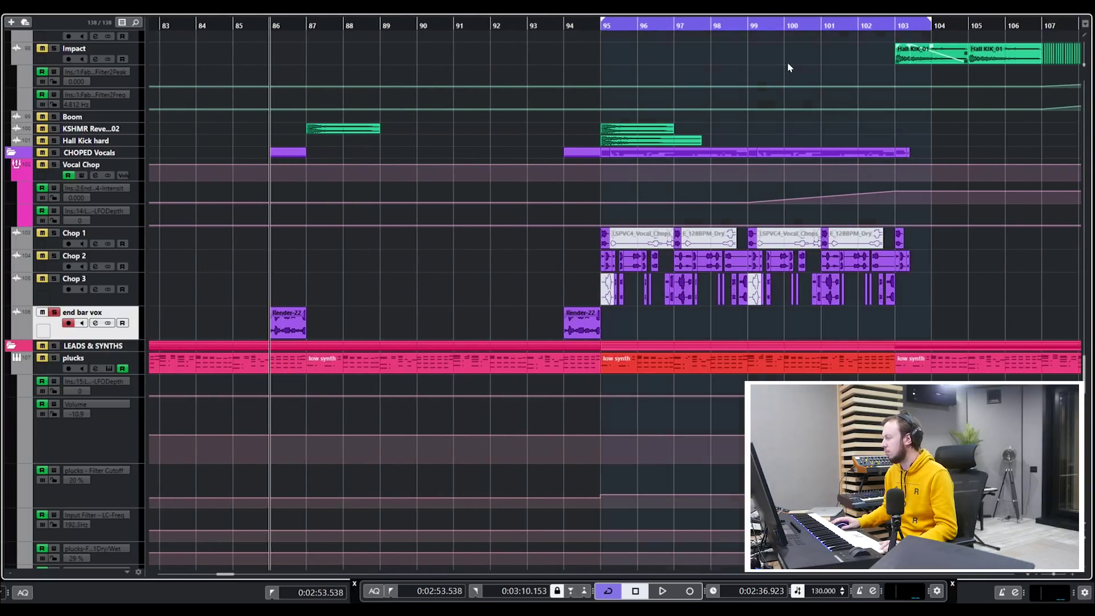
left_click(610, 33)
key("g")
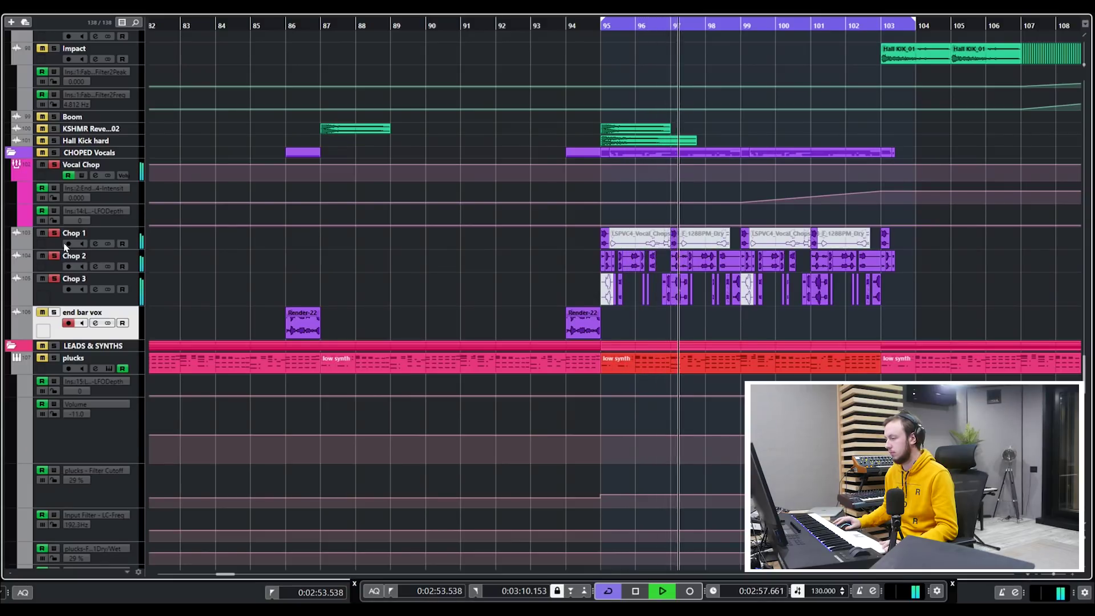
Step: Inspect the channel settings and EQ curves of the chop tracks from Chop 1 to Chop 3, closing the window and stopping playback
left_click(196, 239)
key("e")
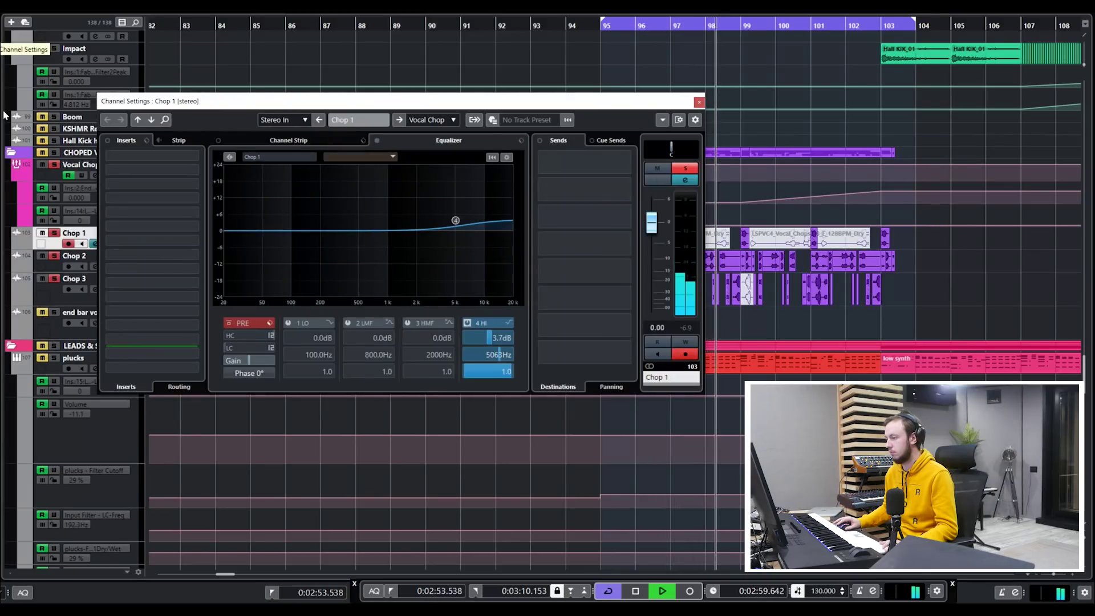
key("Down")
left_click(57, 296)
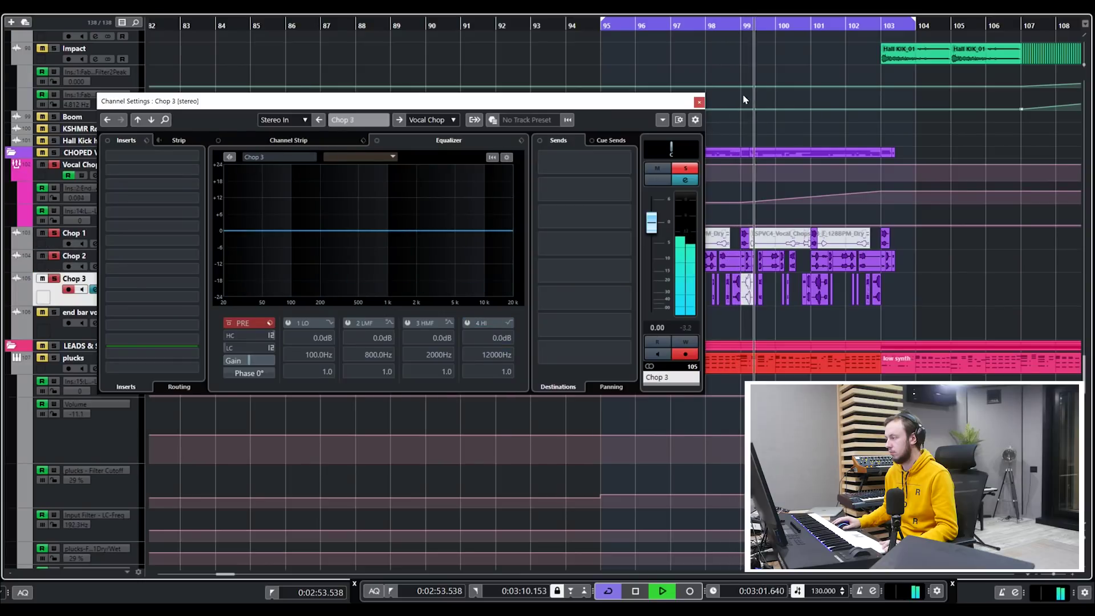
left_click(698, 102)
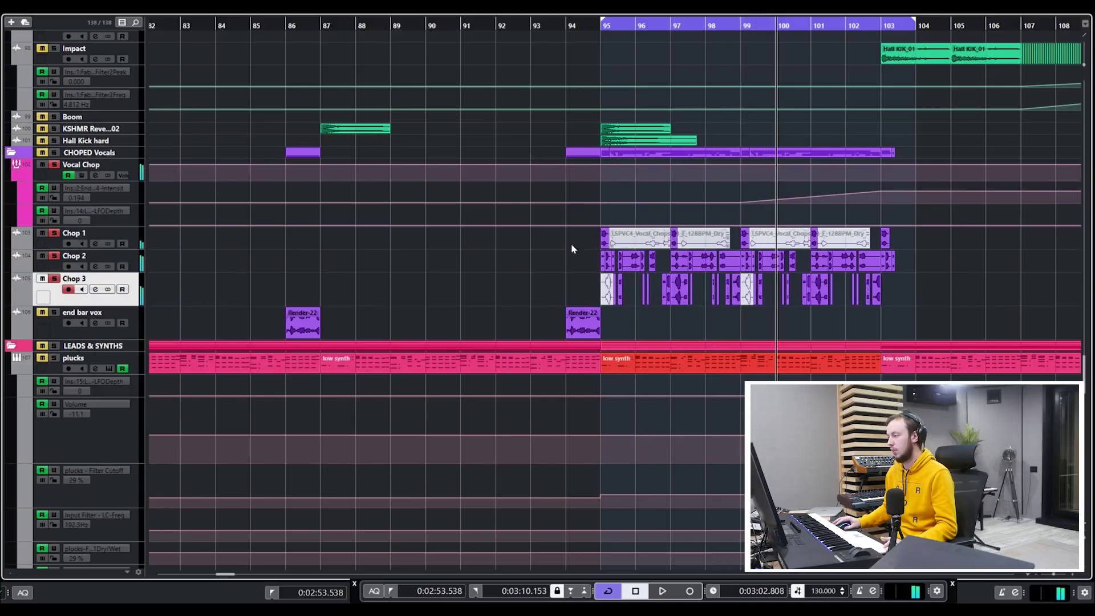
Step: Inspect the Vocal Chop group's low cut, inserts and UAD Galaxy Tape Echo, then close the plug-in and channel settings
left_click(895, 284)
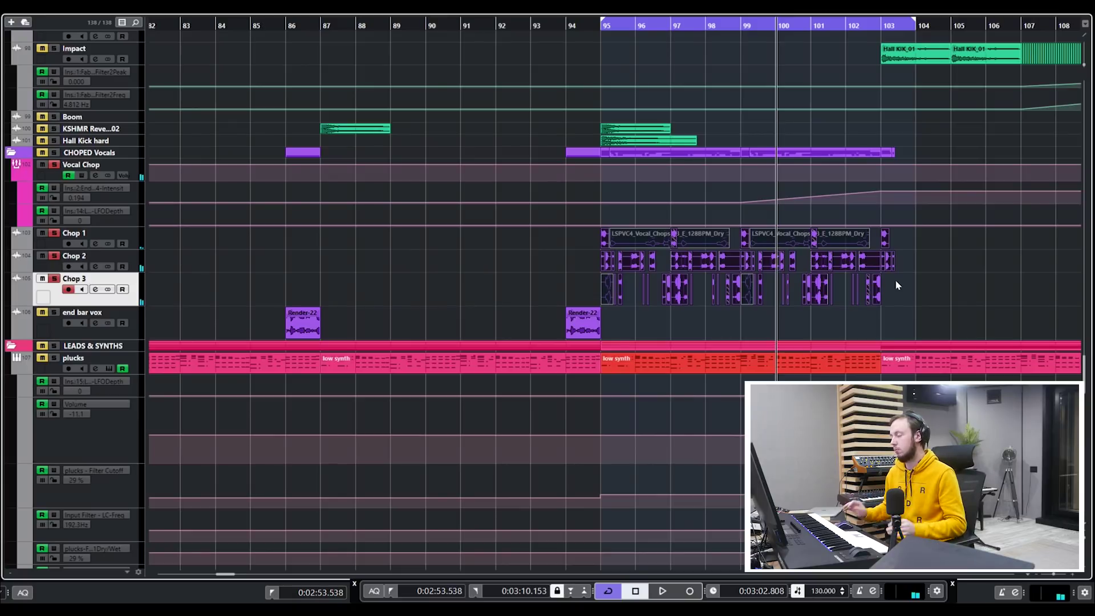
left_click(779, 250)
left_click(50, 179)
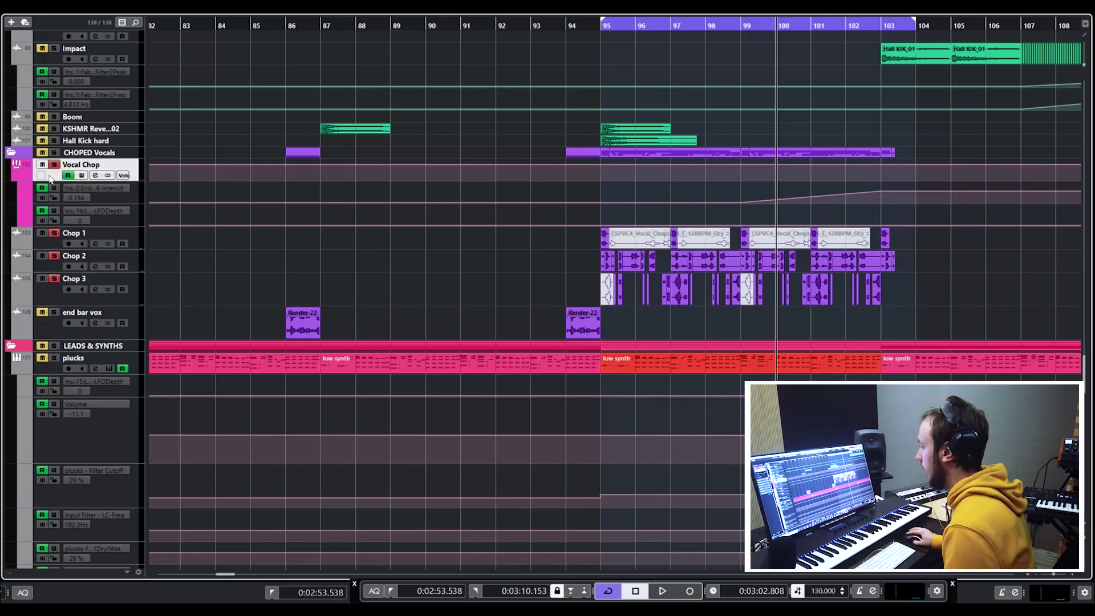
key("e")
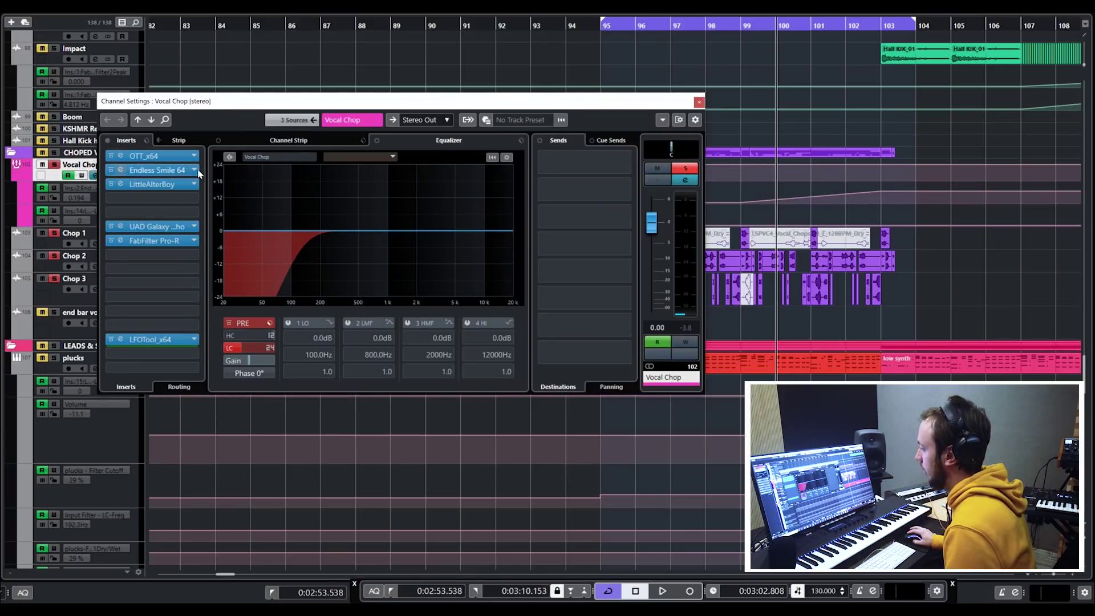
left_click(159, 231)
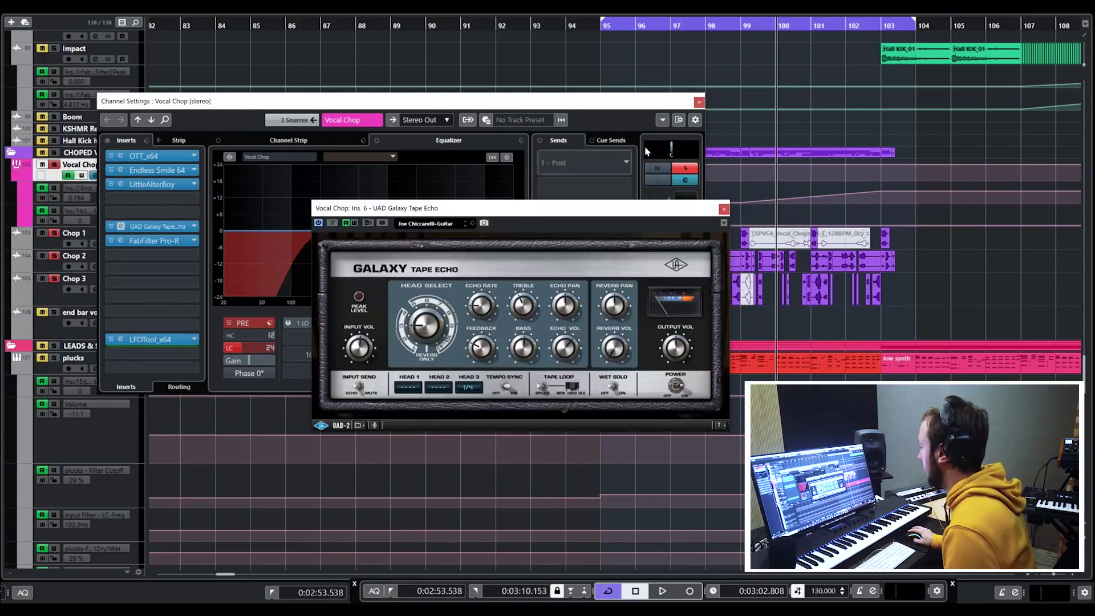
left_click(724, 209)
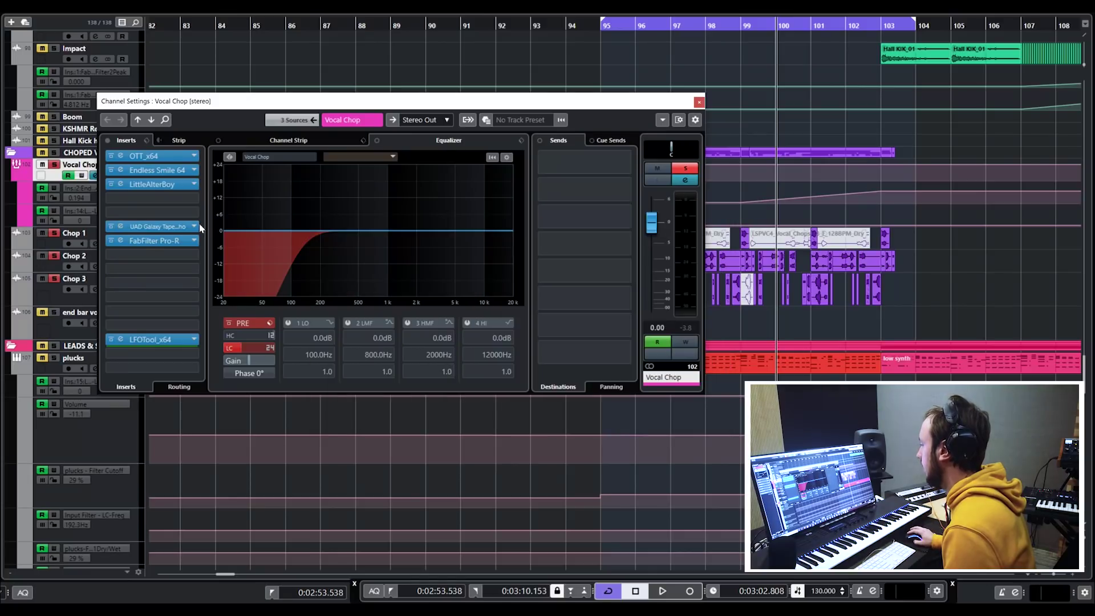
left_click(700, 103)
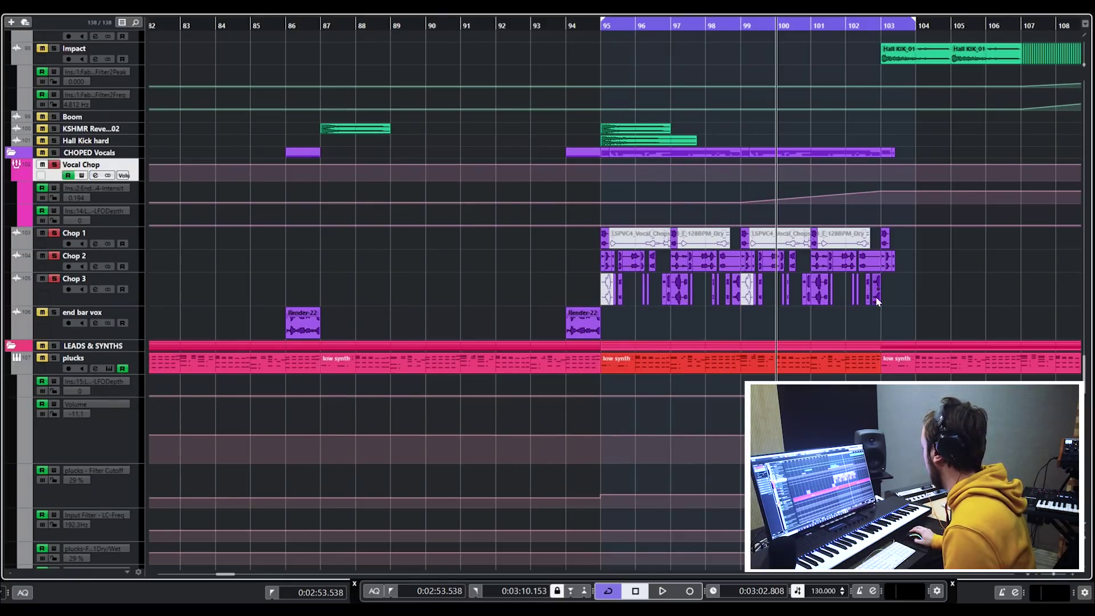
Step: Solo end bar vox instead of the vocal chop tracks and play it from bar 86
left_click(287, 26)
left_click(54, 279)
left_click(55, 313)
key("space")
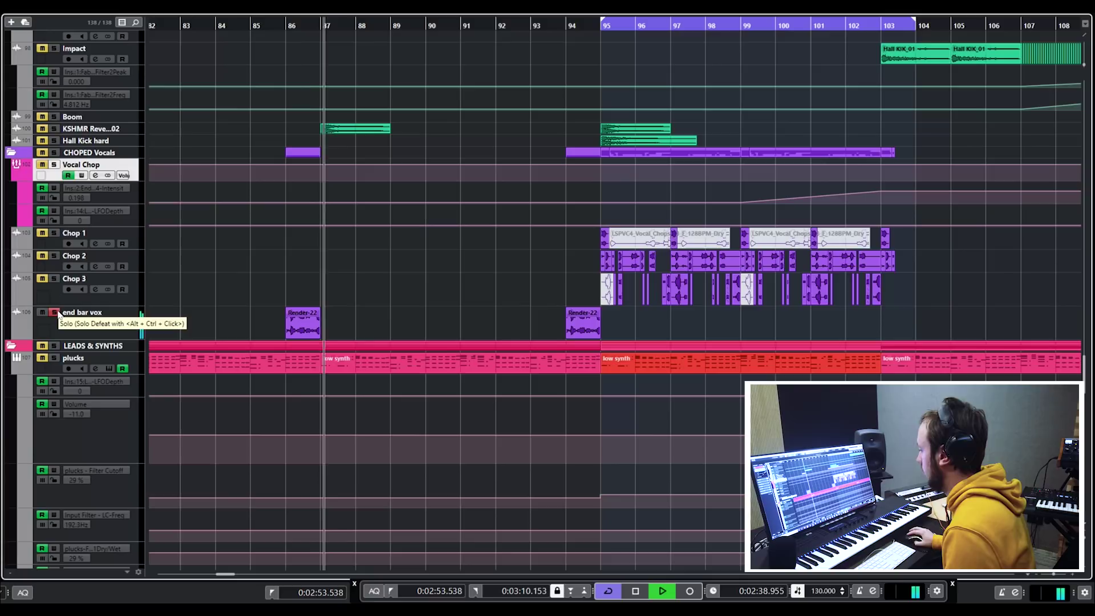
Step: Turn off the end bar vox solo, browse up the track list to the DRUMS group and stop playback
scroll(382, 225, "up", 4)
scroll(382, 224, "down", 2)
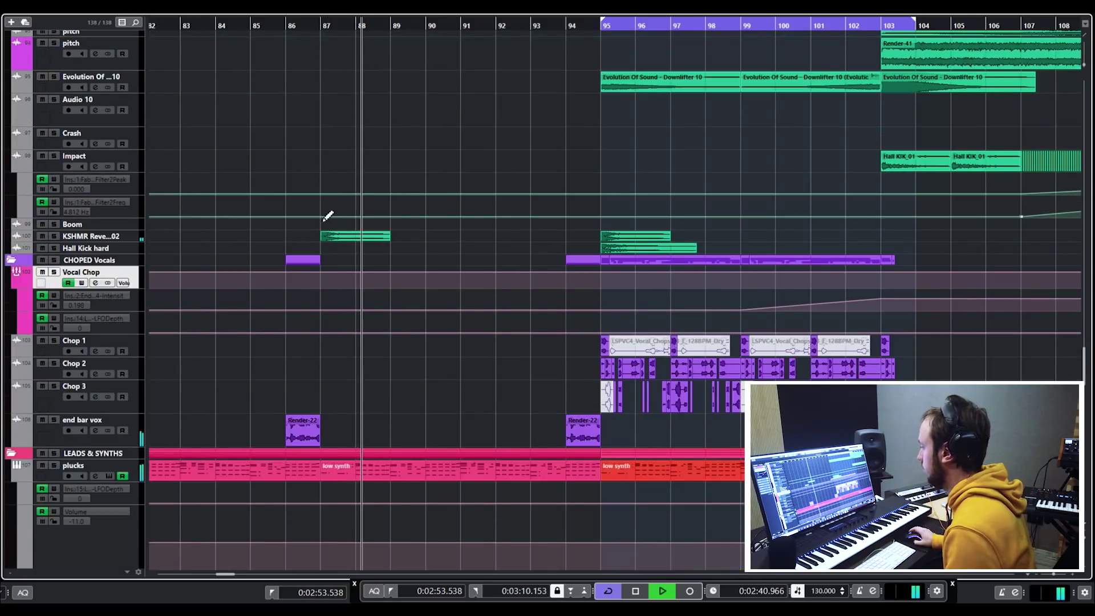
scroll(389, 223, "down", 2)
scroll(690, 231, "up", 15)
scroll(683, 245, "down", 2)
scroll(682, 238, "up", 10)
key("space")
scroll(673, 251, "down", 5)
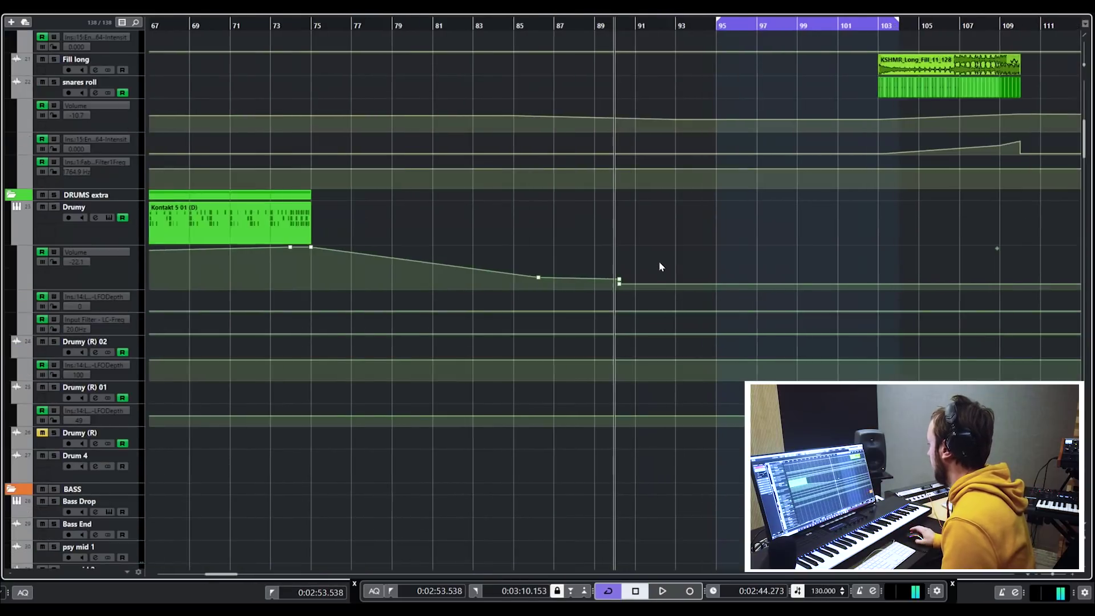
scroll(605, 183, "up", 8)
scroll(554, 98, "up", 3)
Step: Audition the Claps more, Claps more (D) and clap (D) tracks from bar 87
left_click(533, 26)
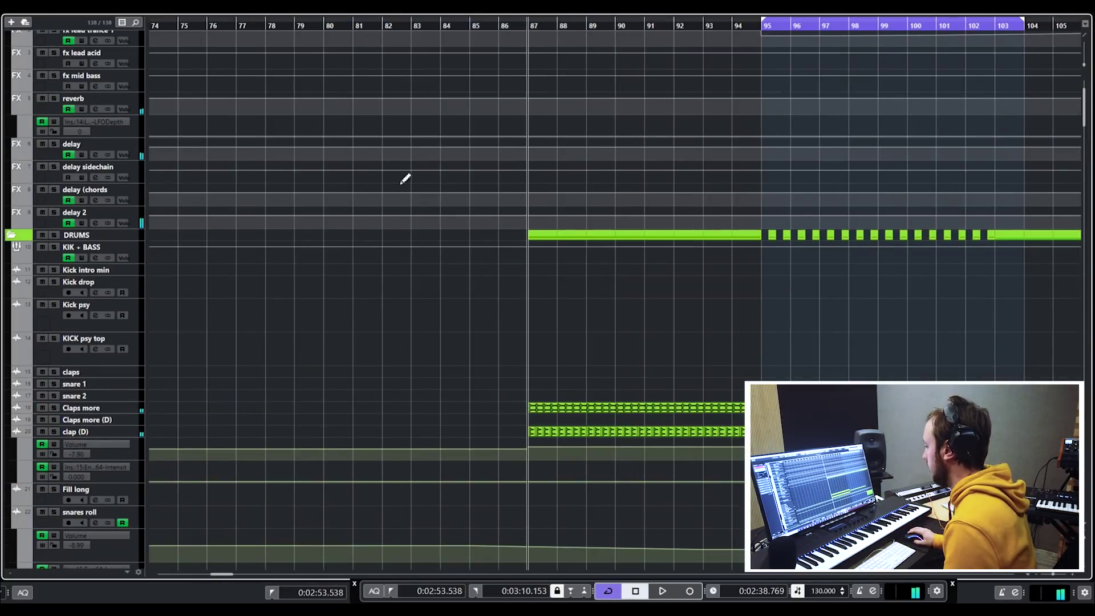
left_click(54, 409)
left_click(53, 420)
left_click(51, 432)
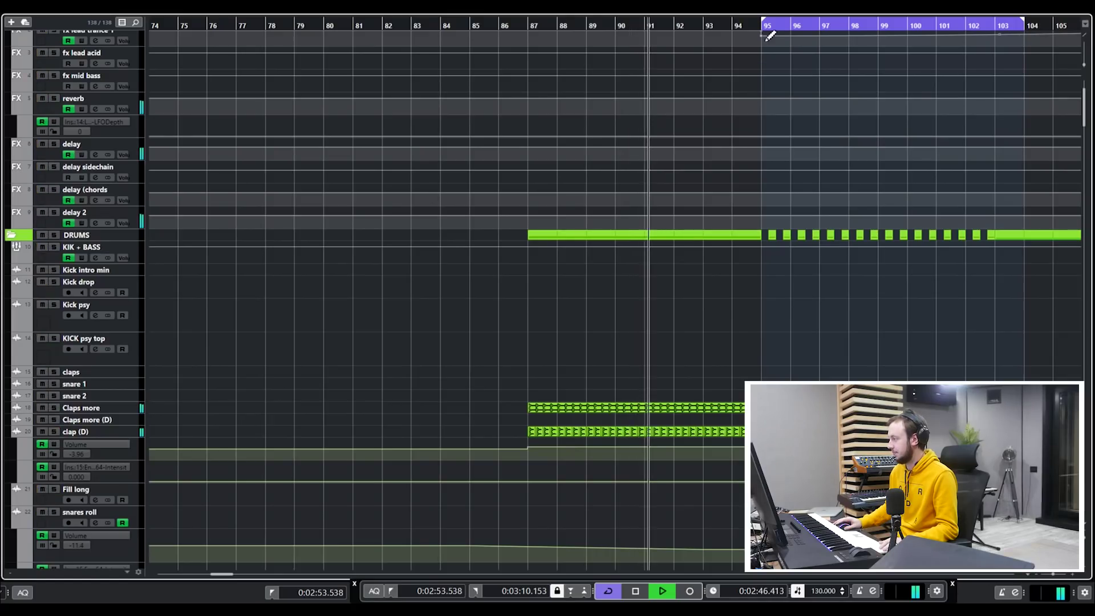
Step: Play the full mix from bar 95 to hear the Claps more (D) section, and stop playback
left_click(766, 25)
key("g")
key("g")
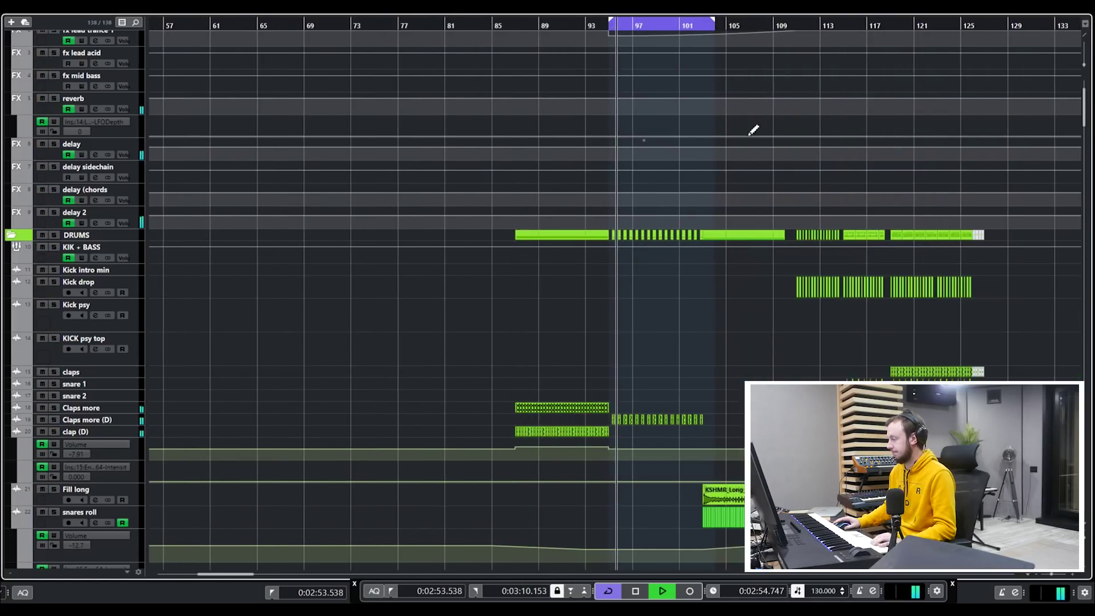
key("space")
Step: Set the cycle range from bar 103 to bar 111 around the Fill long and snares roll clips and switch cycling off
left_click(718, 29)
key("h")
key("h")
key("h")
left_click_drag(643, 20, 819, 22)
scroll(814, 139, "down", 8)
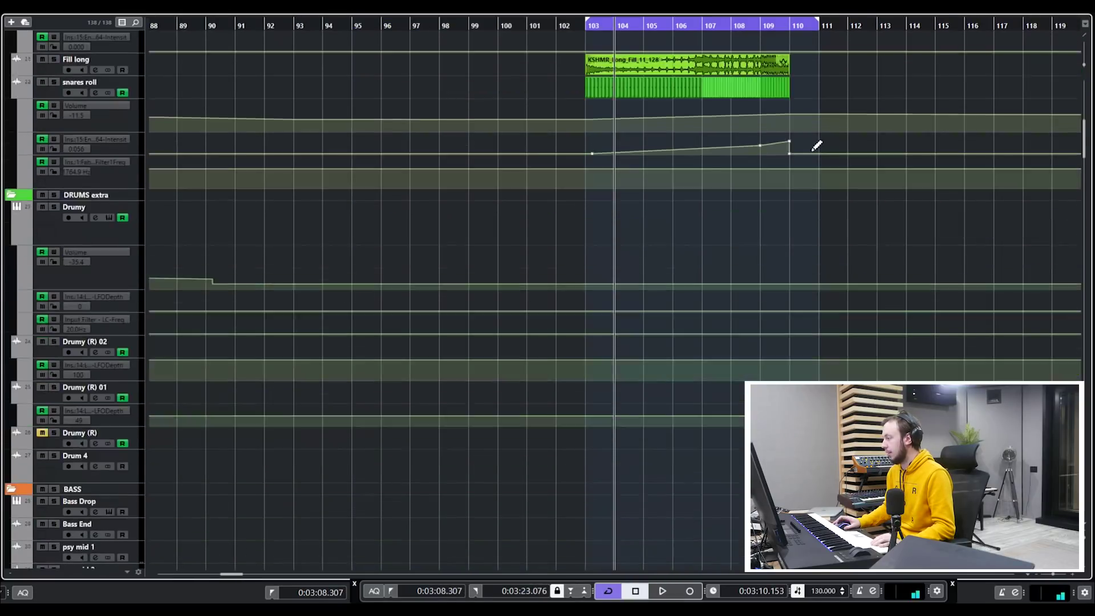
scroll(806, 146, "up", 2)
key("h")
key("g")
scroll(915, 171, "left", 4)
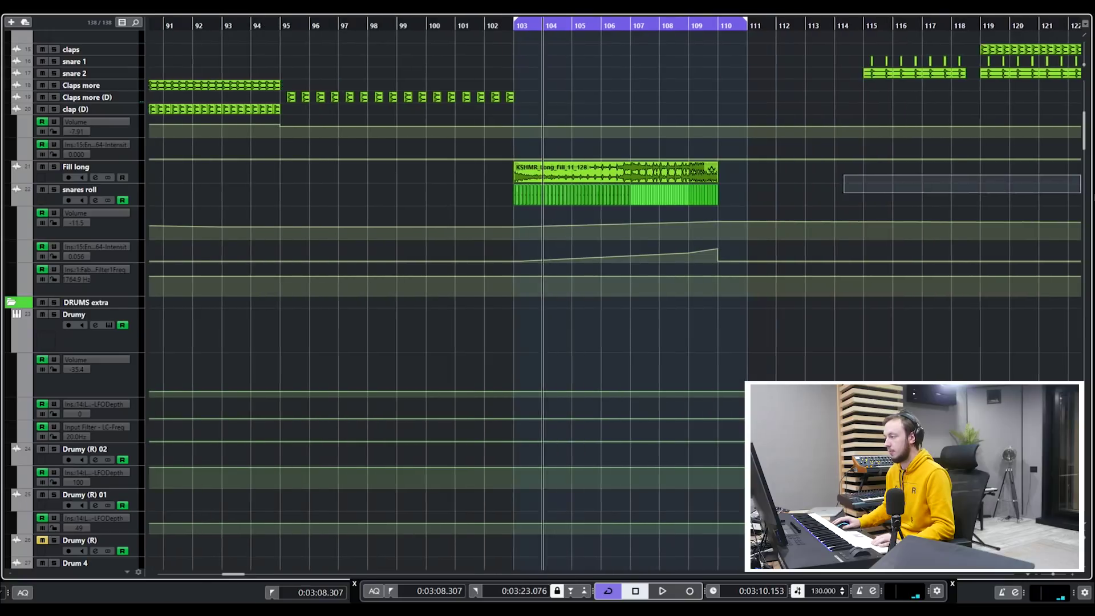
scroll(715, 195, "up", 4)
key("slash")
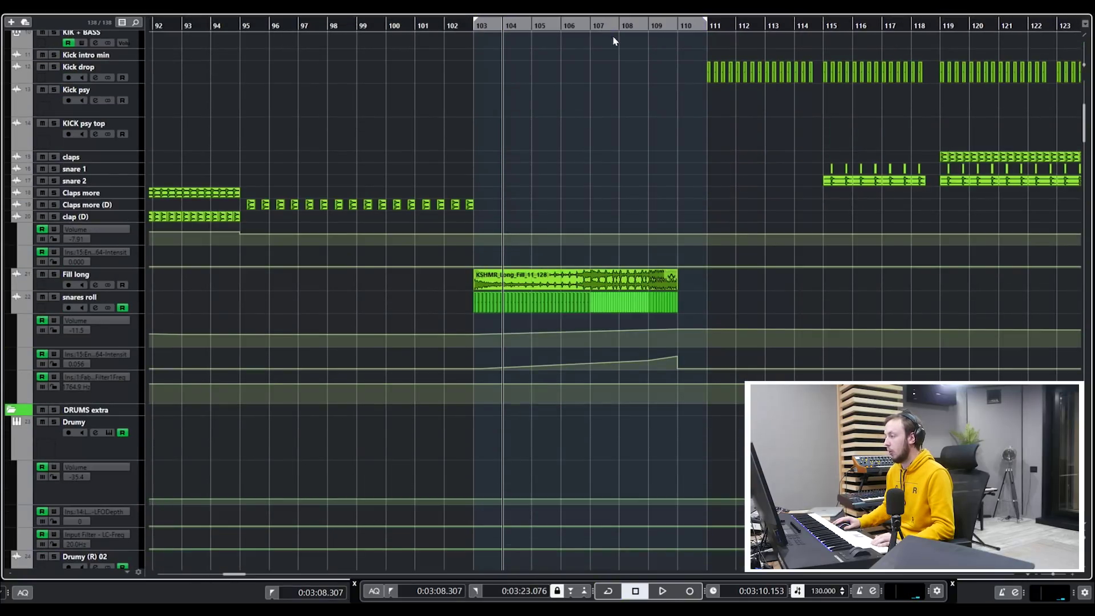
Step: Solo the Fill long track and play it from bar 103, jumping ahead to bar 107
key("h")
key("g")
key("g")
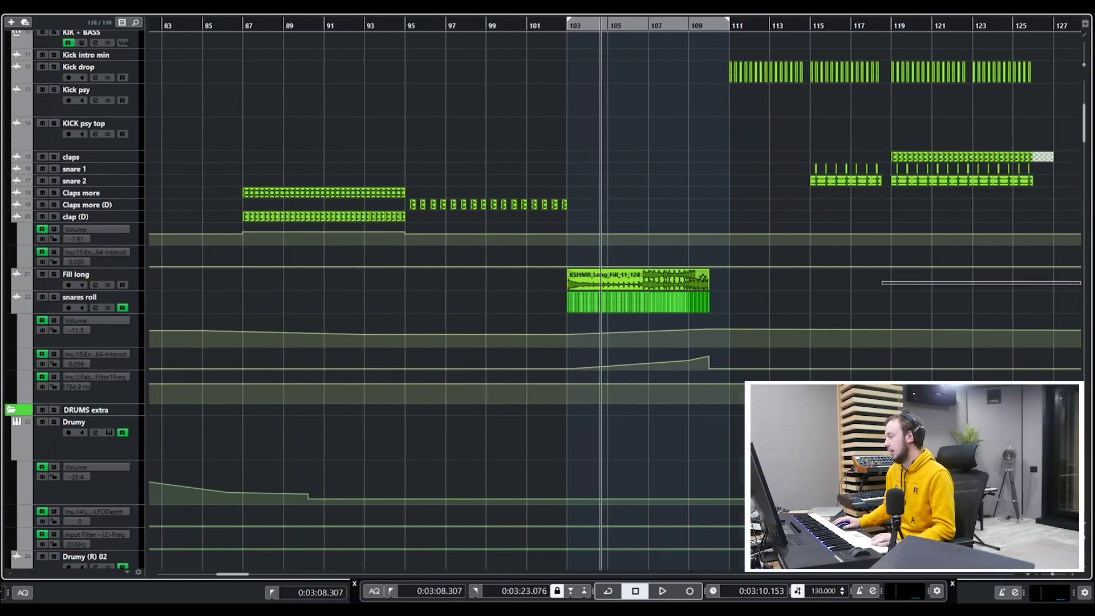
scroll(827, 293, "left", 3)
scroll(642, 249, "down", 8)
scroll(643, 254, "up", 12)
key("h")
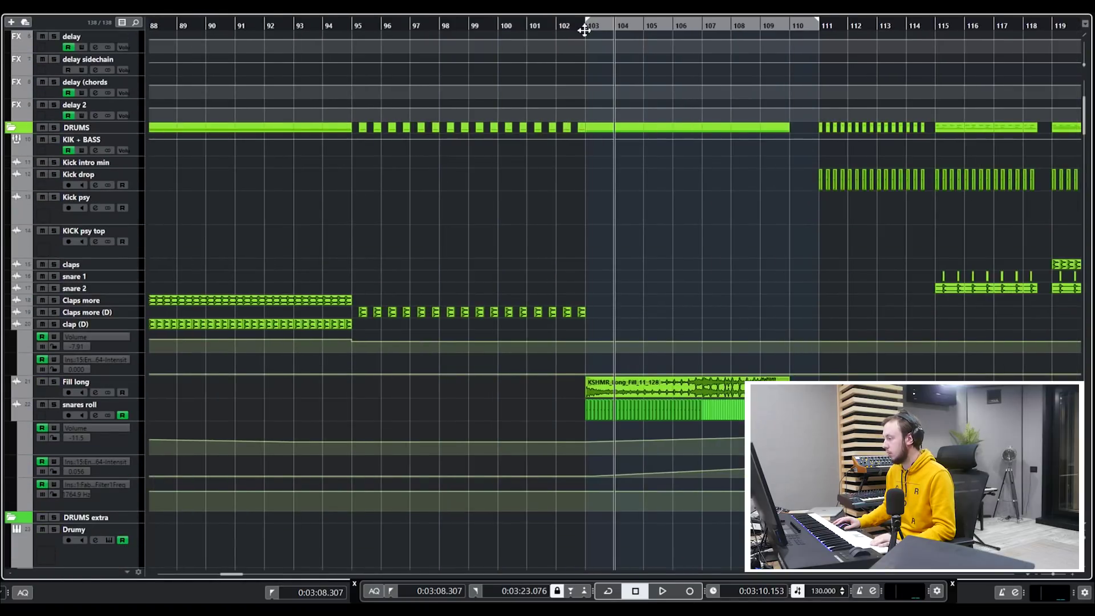
left_click(585, 30)
scroll(414, 210, "down", 3)
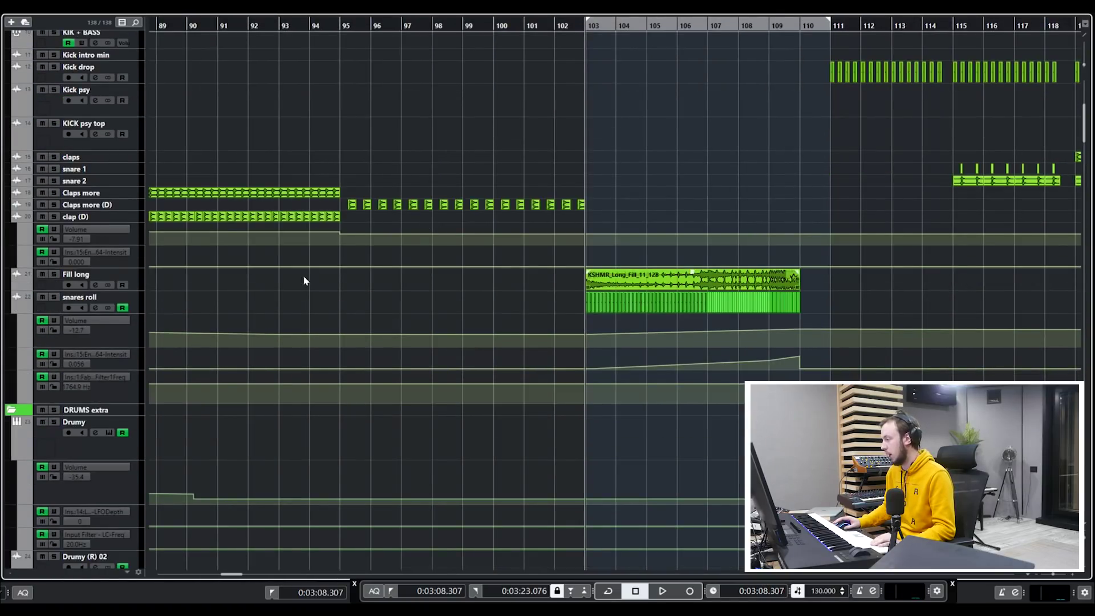
left_click(710, 27)
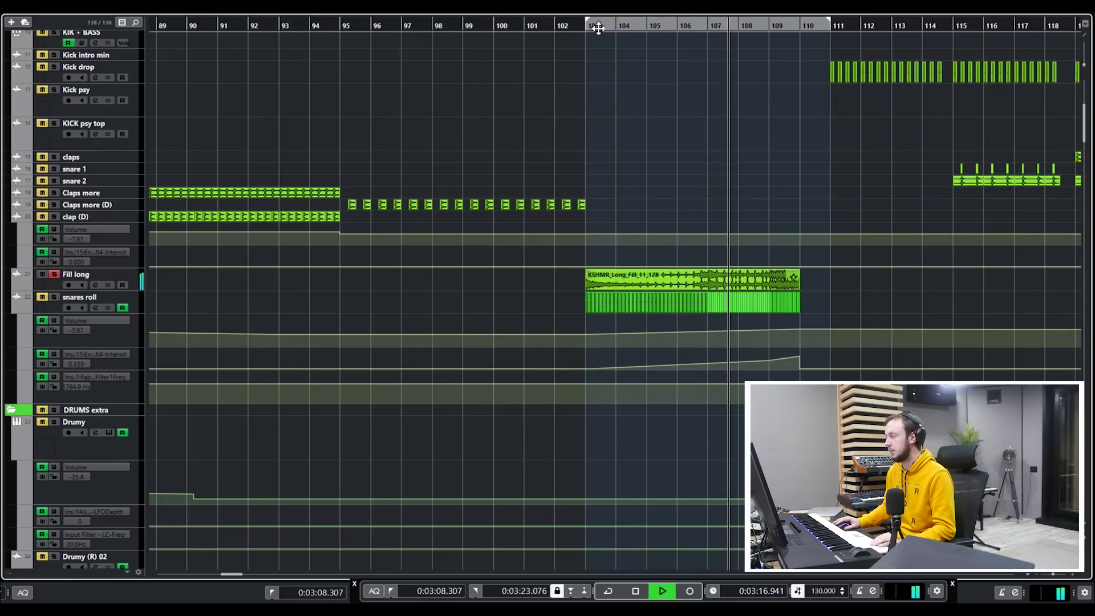
Step: Solo the snares roll track instead and play it from bars 103 and 107, stopping playback afterward
key("space")
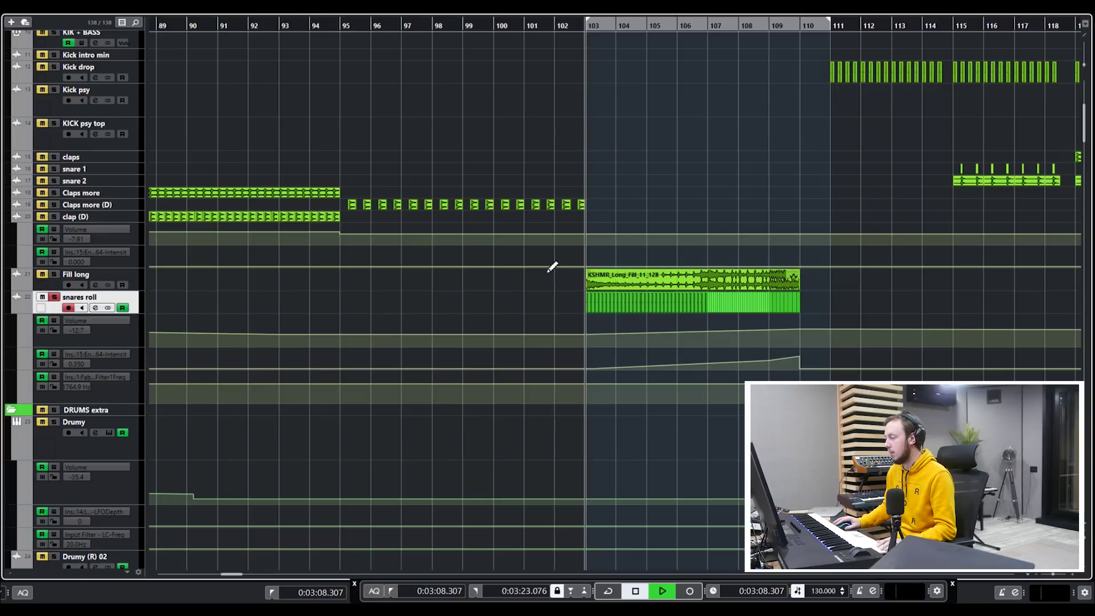
left_click(707, 28)
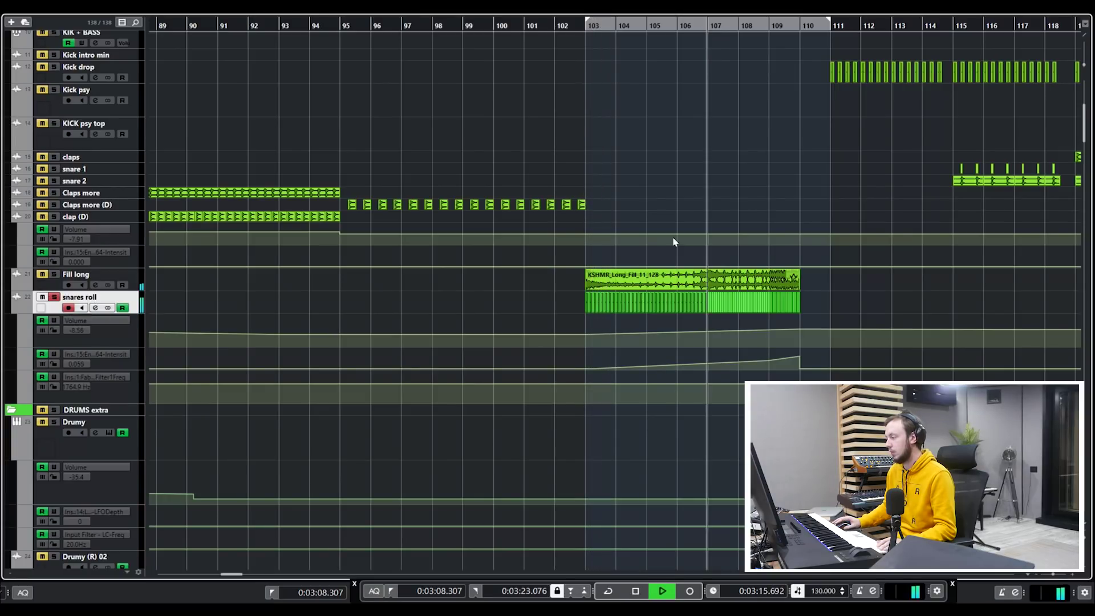
key("space")
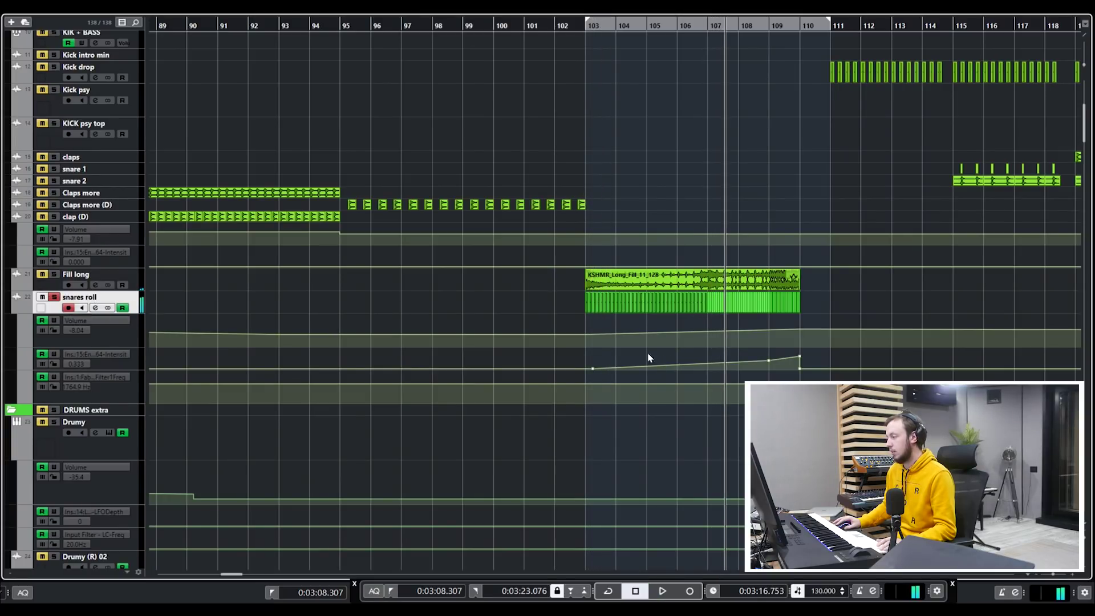
Step: Return the playhead to bar 103 and solo the build-up effect tracks from Crash and Pitch in 1 through Riser, swiiiip, fill and both pitch tracks
scroll(788, 340, "down", 5)
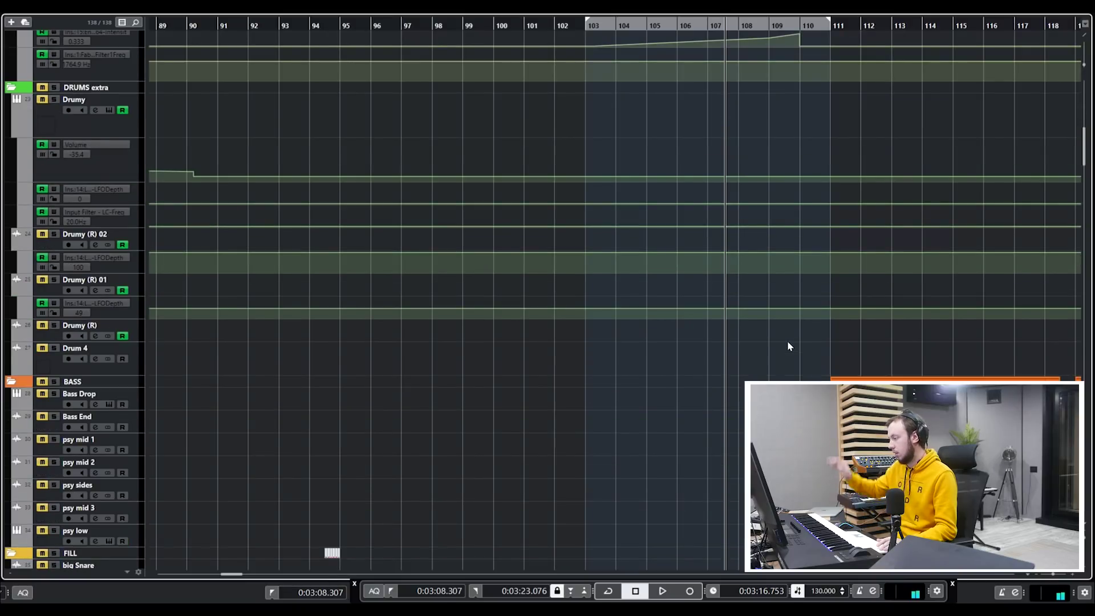
scroll(767, 365, "down", 15)
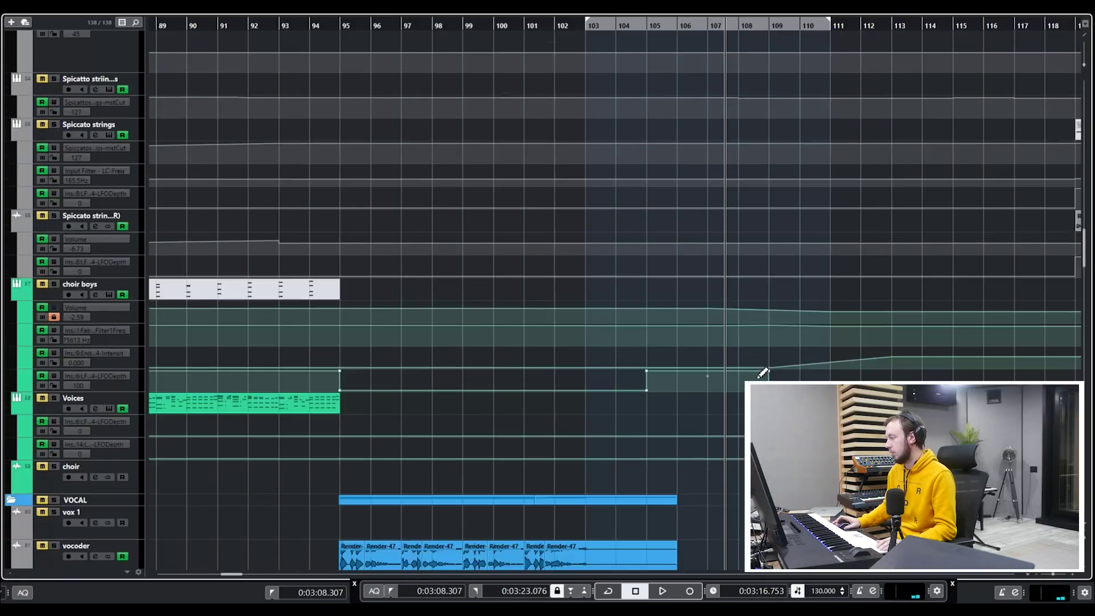
scroll(757, 377, "down", 20)
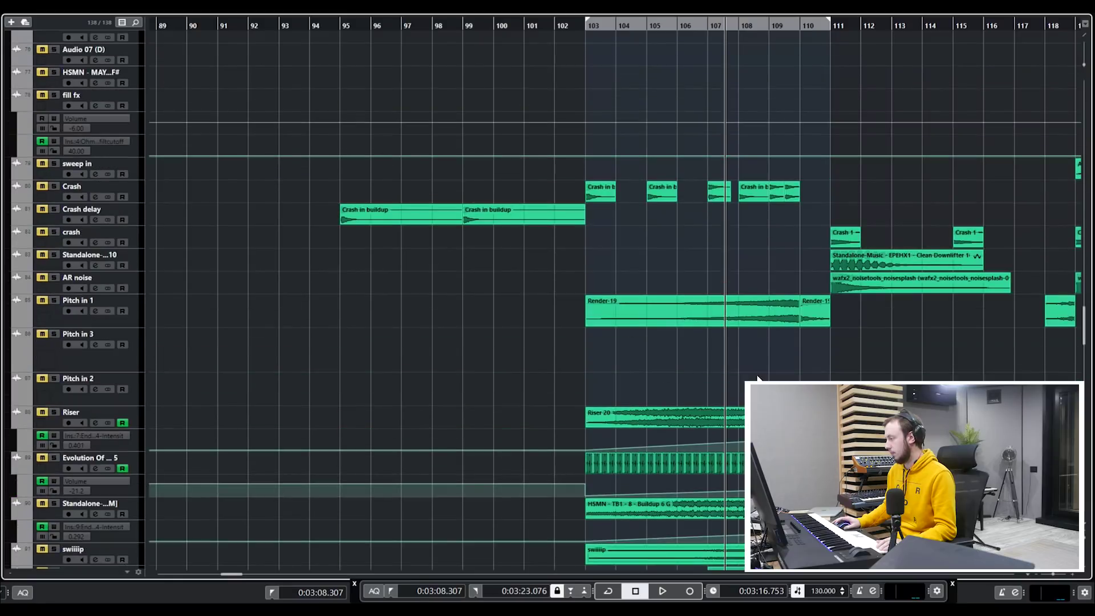
scroll(638, 114, "up", 3)
left_click(590, 33)
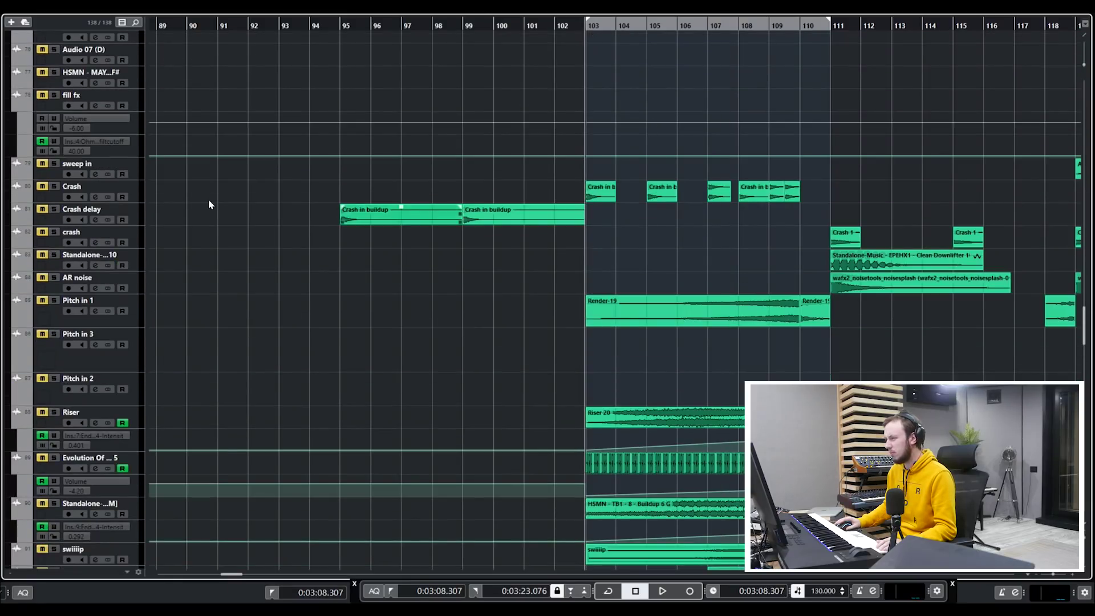
left_click(42, 186)
scroll(567, 283, "down", 2)
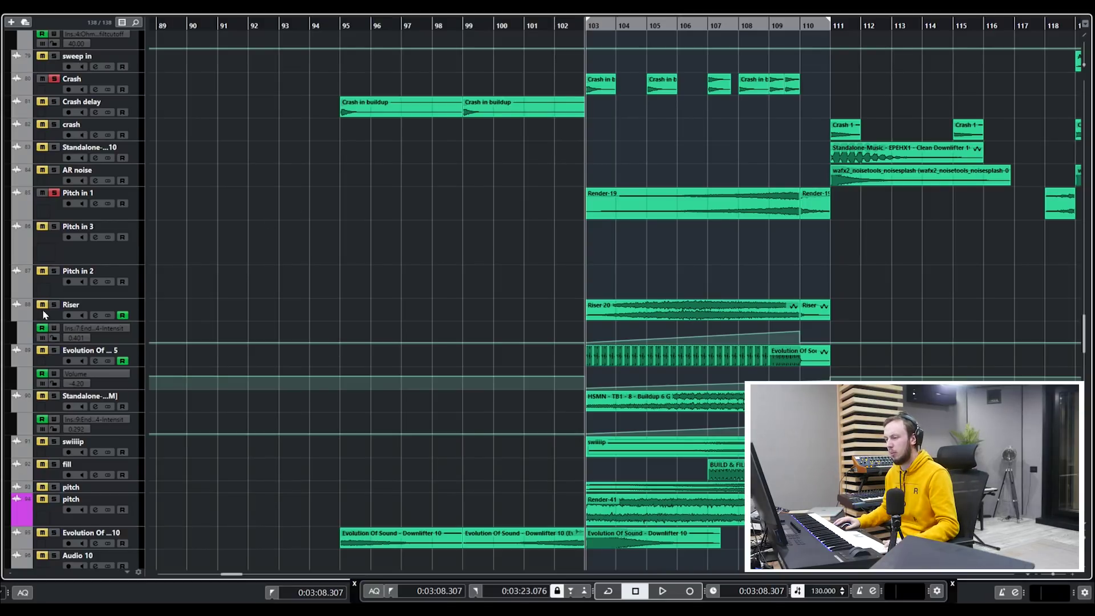
scroll(268, 316, "down", 2)
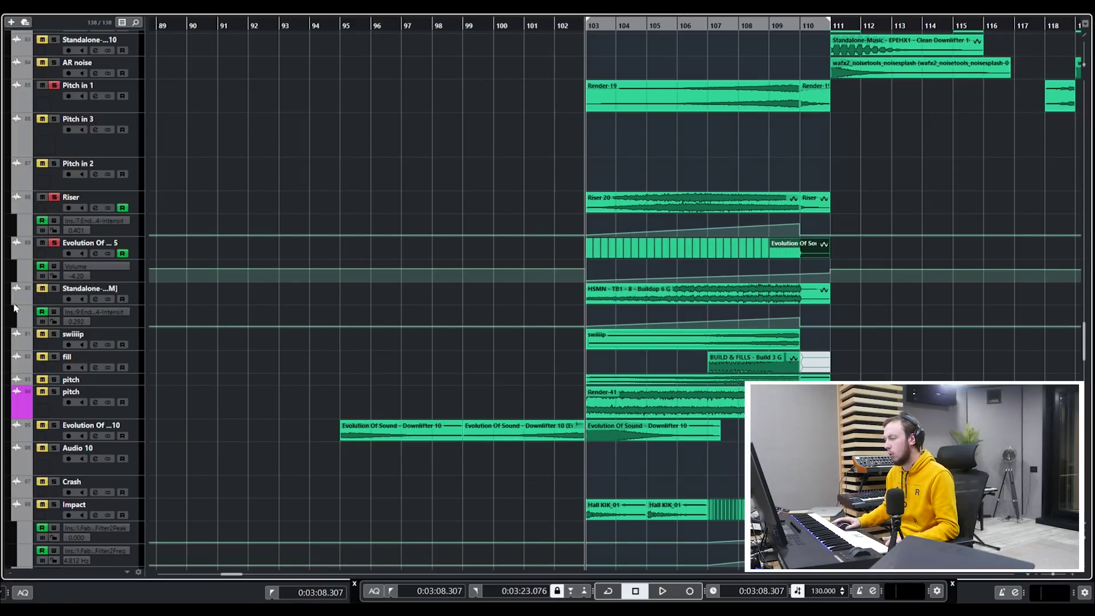
left_click(53, 289)
left_click(51, 334)
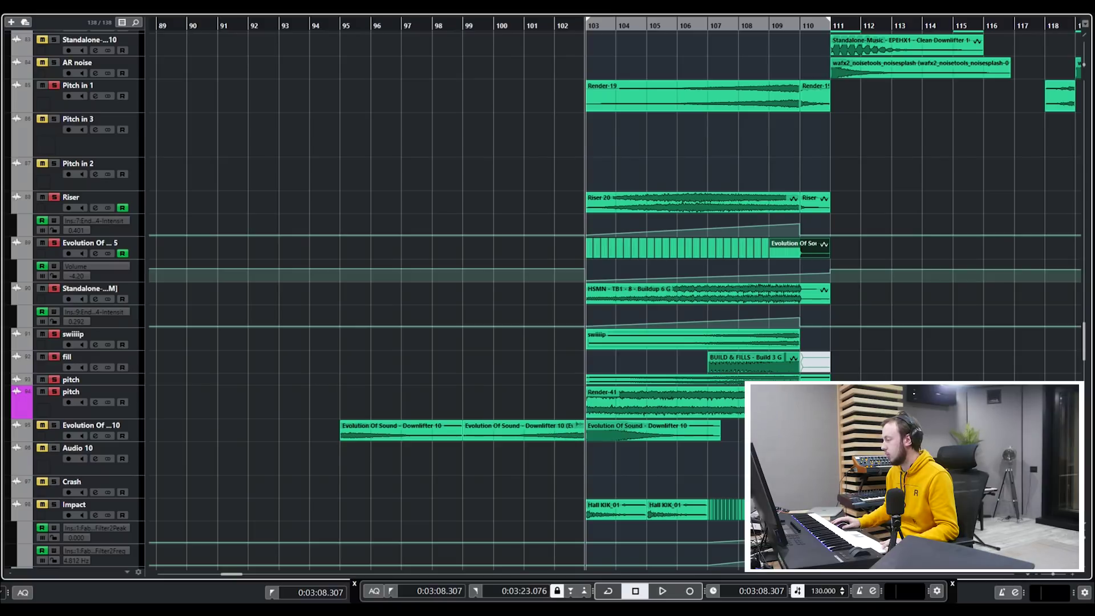
Step: Add the Impact and Evolution Of ...10 tracks to the solo and play the build-up effects together from bar 103
scroll(918, 326, "right", 5)
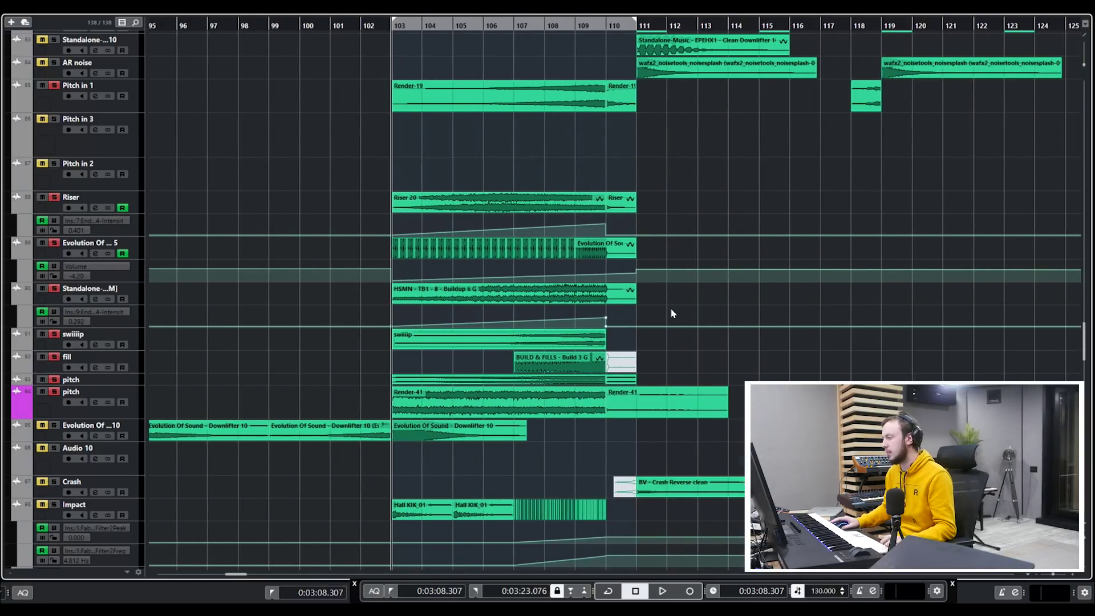
scroll(594, 249, "down", 3)
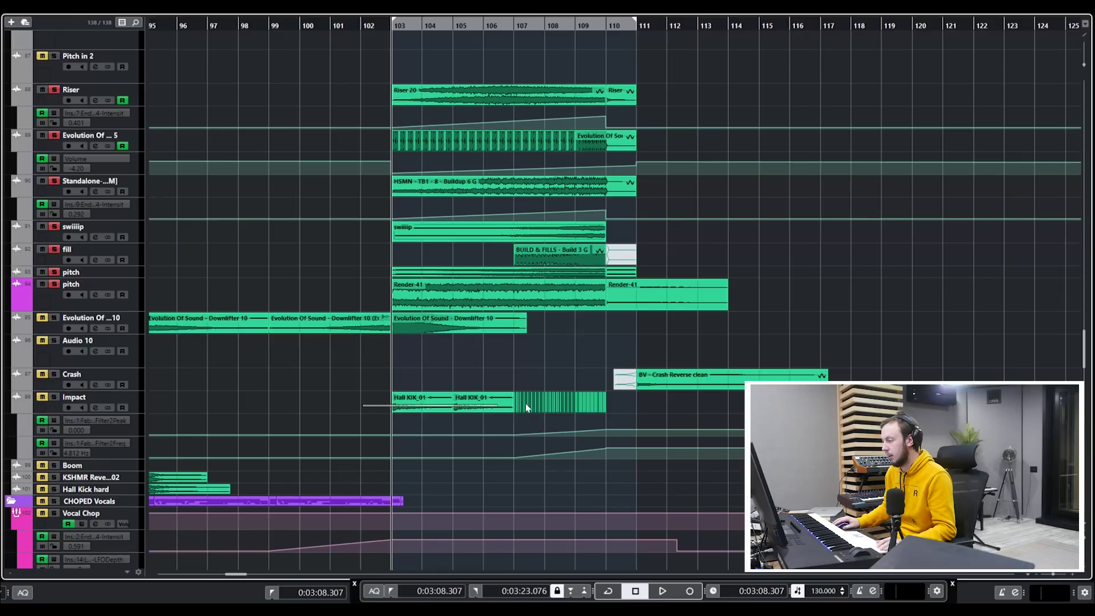
left_click_drag(635, 403, 633, 404)
left_click(42, 397)
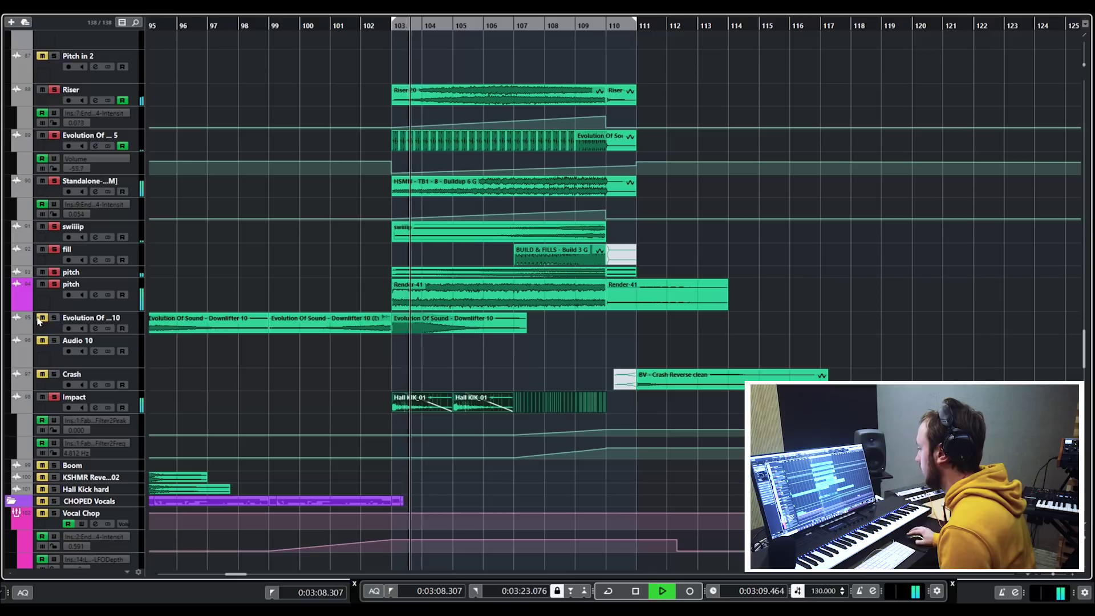
key("space")
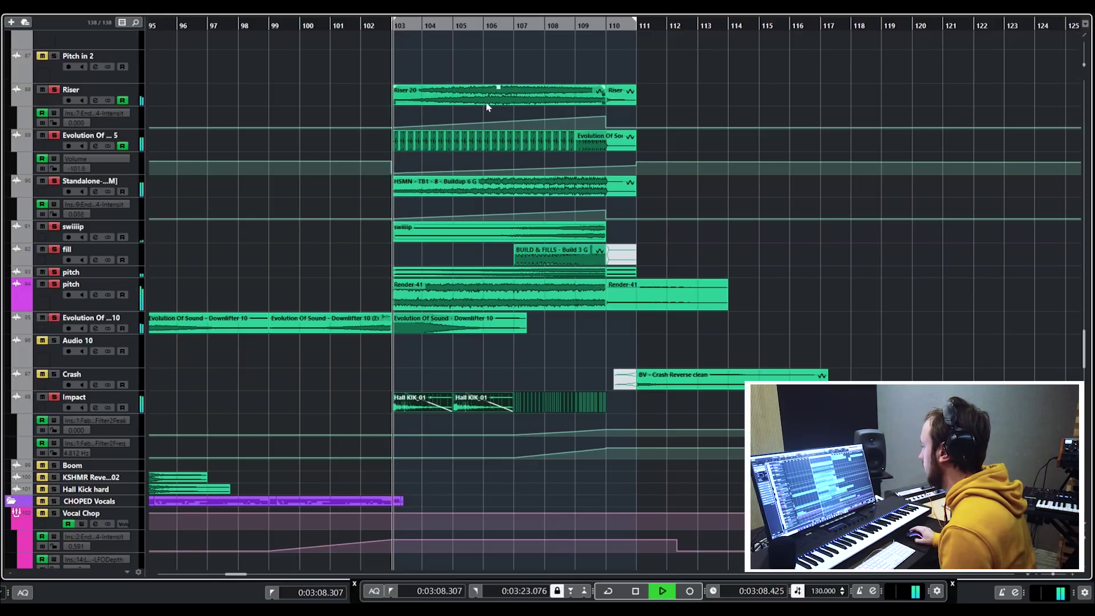
scroll(309, 198, "up", 5)
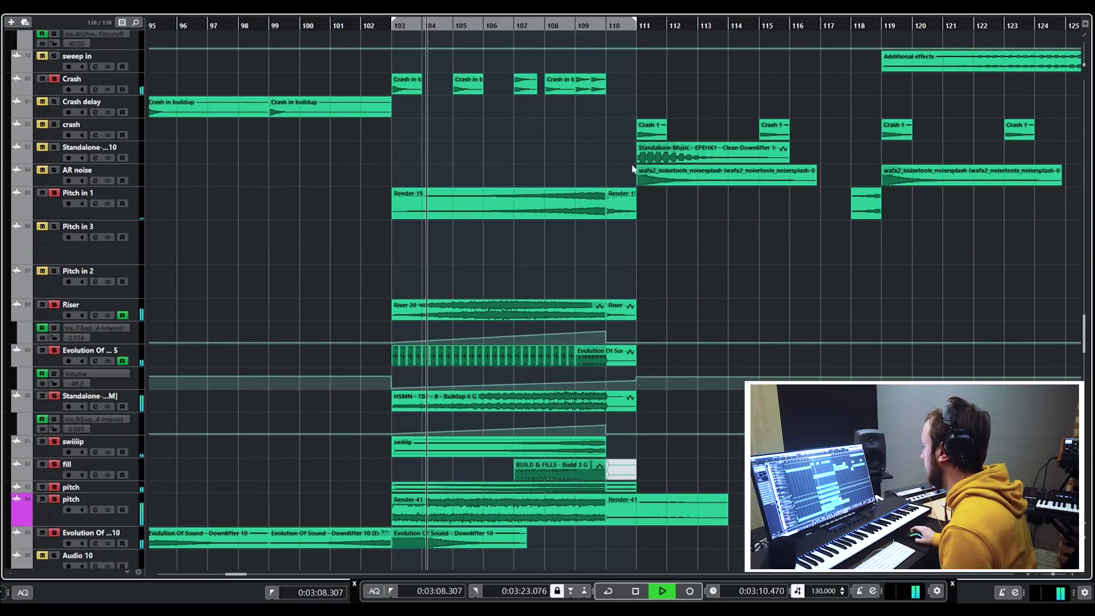
scroll(610, 162, "down", 8)
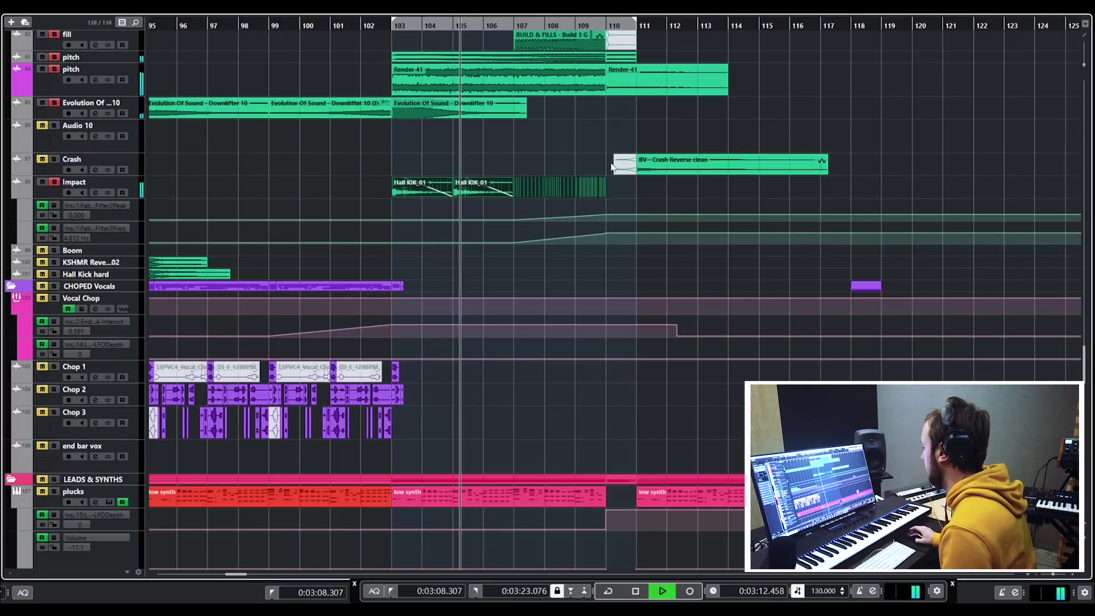
scroll(741, 163, "up", 4)
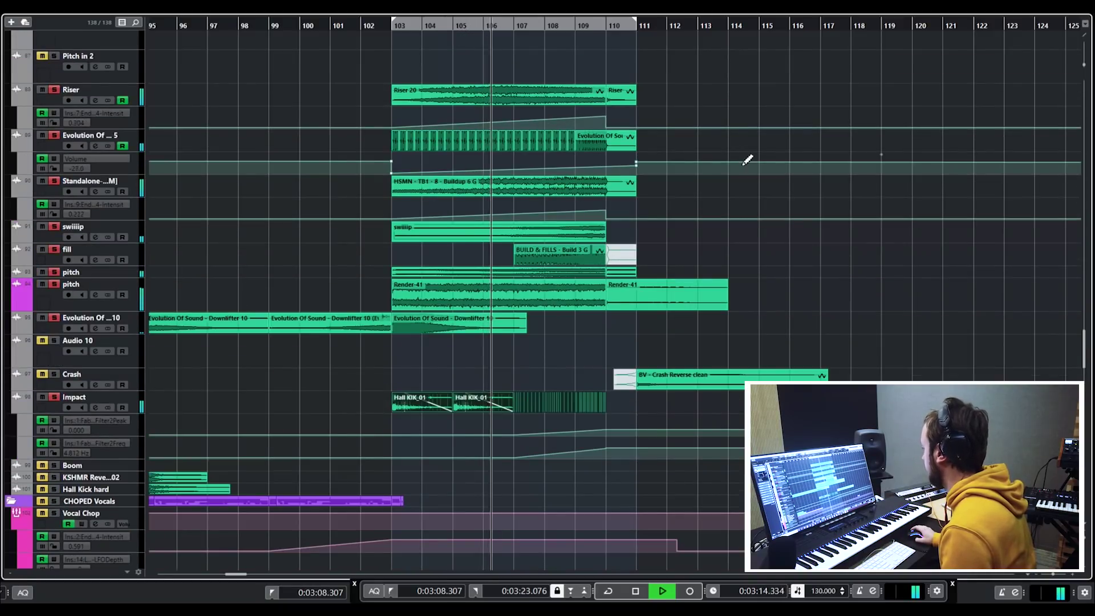
scroll(738, 182, "up", 3)
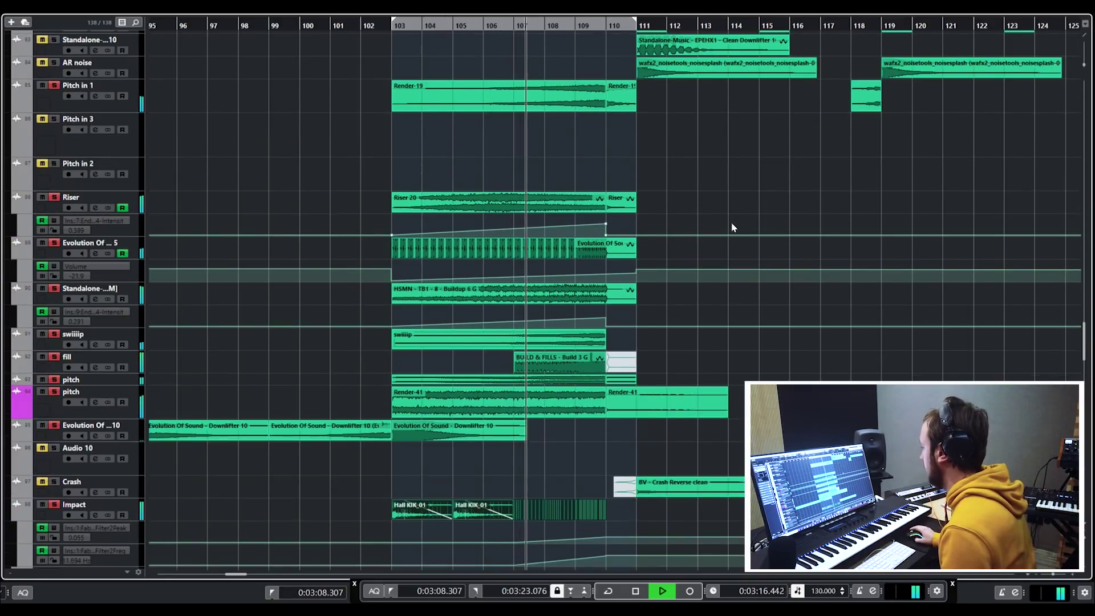
Step: Clear all solos during playback to hear the full mix through the end of the build-up, and stop just after bar 111
left_click(57, 286)
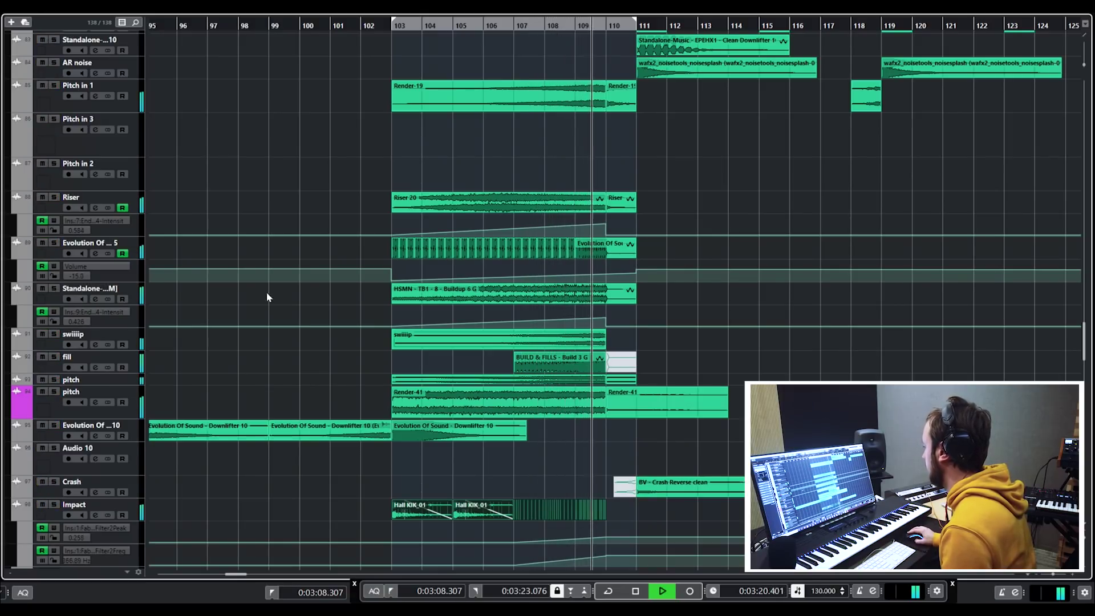
scroll(740, 194, "up", 5)
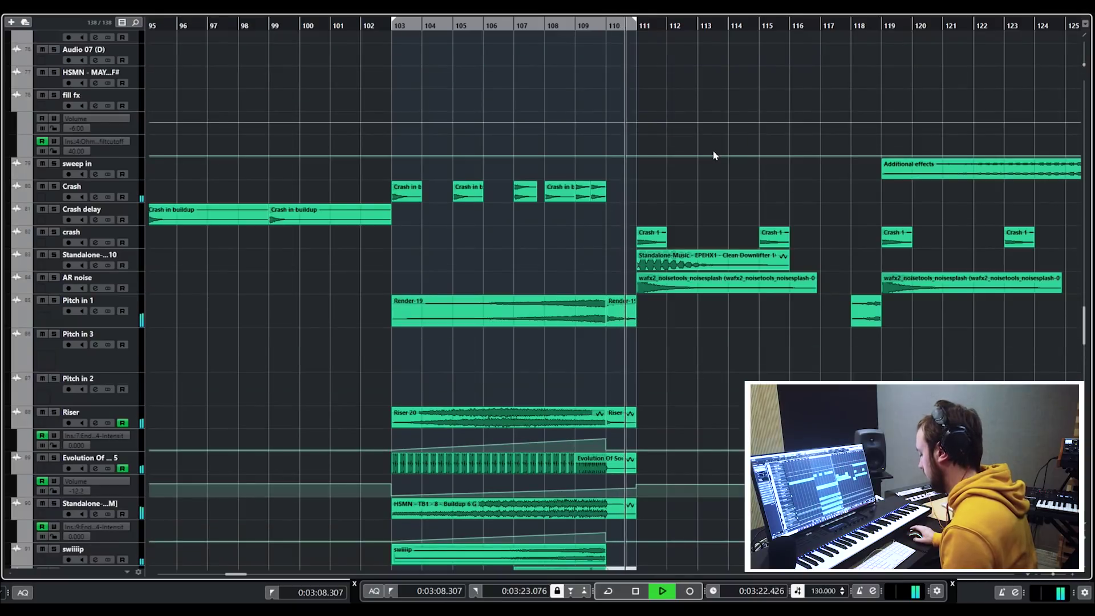
key("g")
key("g")
key("g")
scroll(709, 191, "up", 1)
key("space")
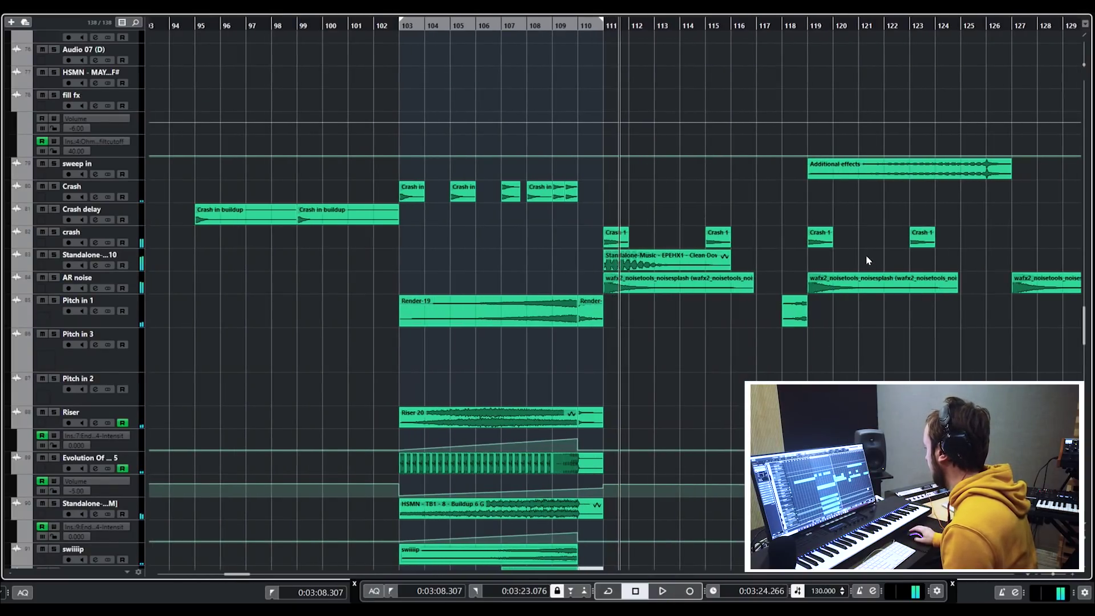
Step: Set the cycle range from bar 111 to bar 119 and point out the crash and AR noise clips at the drop by selecting them
scroll(866, 255, "right", 4)
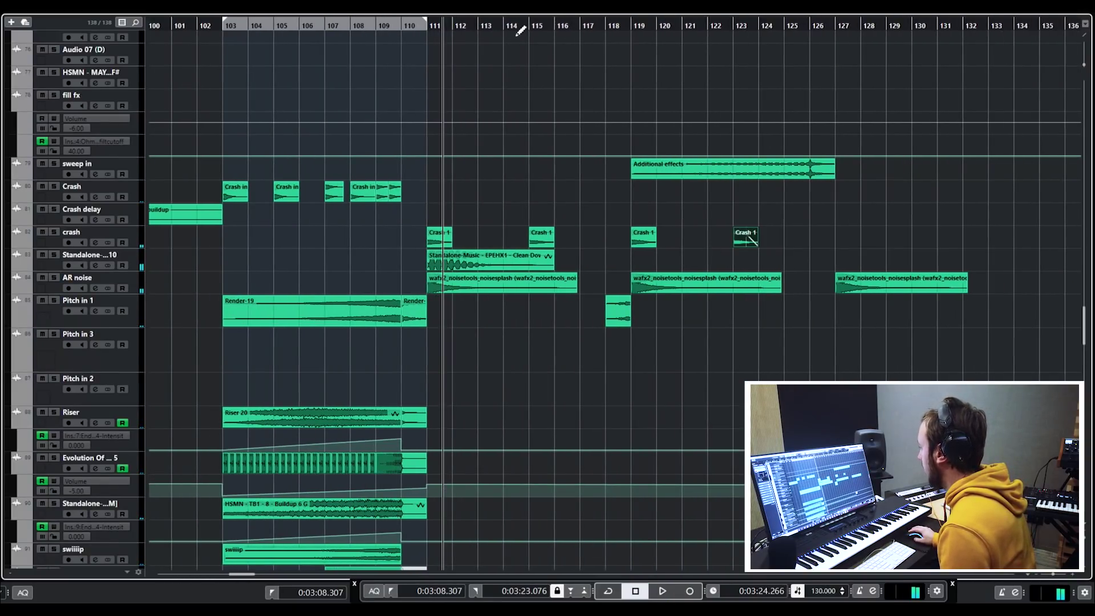
left_click_drag(429, 28, 630, 32)
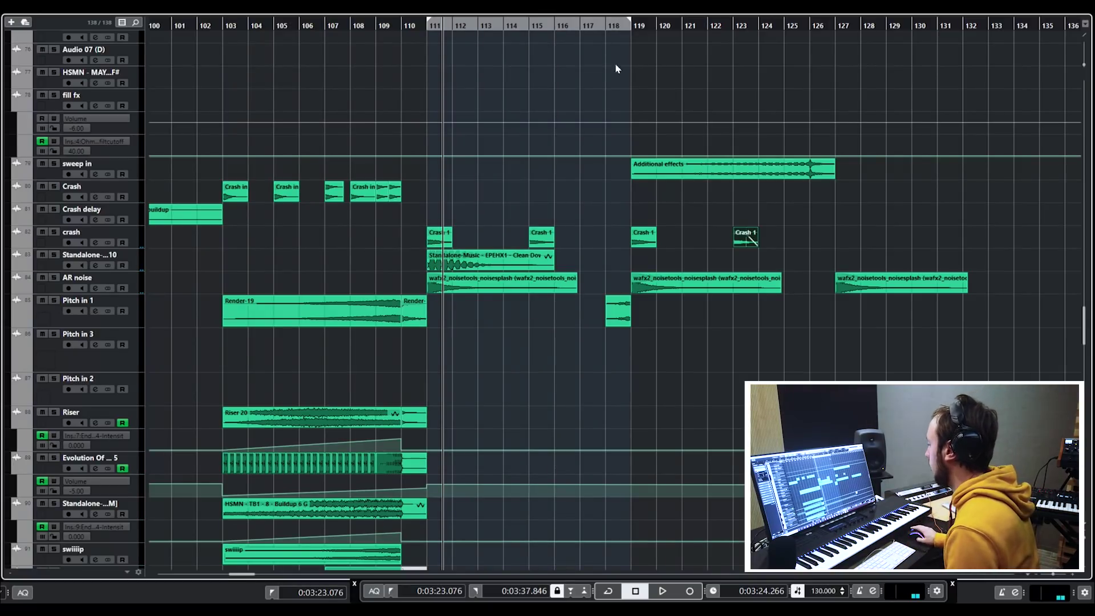
left_click_drag(563, 242, 565, 284)
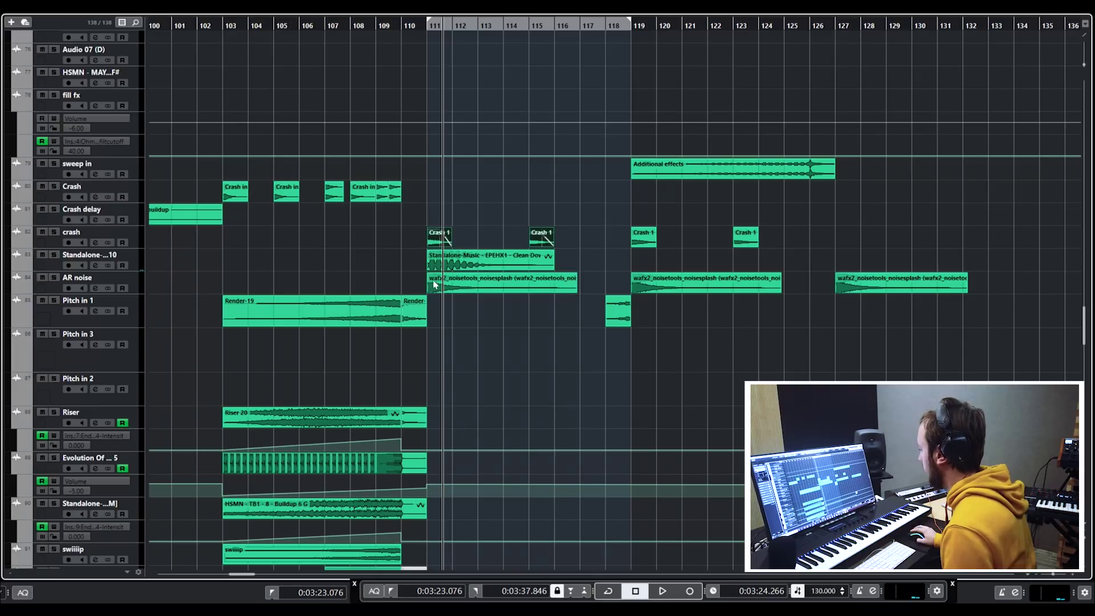
left_click(483, 281)
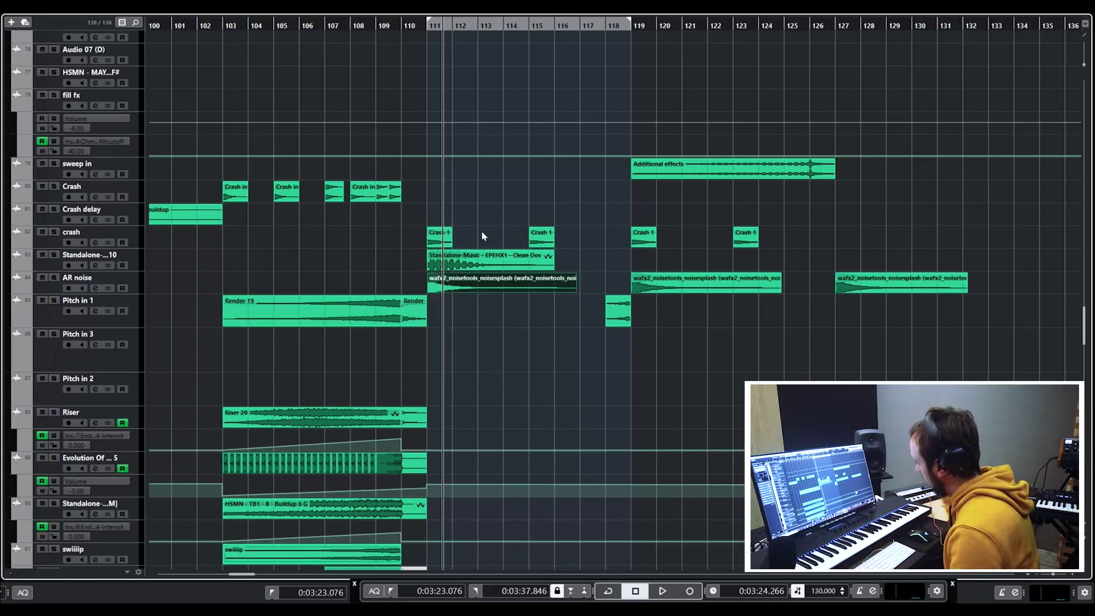
Step: Solo the Crash track with the BV - Crash Reverse clean clip, play it from bar 111, stop playback and unsolo it
left_click(428, 29)
scroll(511, 225, "down", 10)
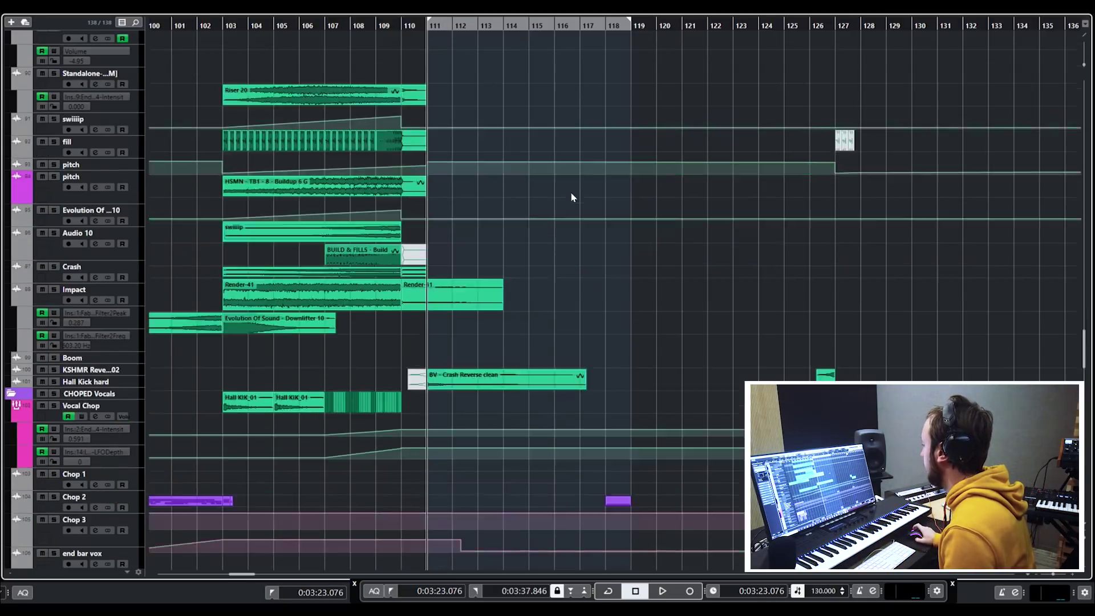
left_click(54, 266)
key("space")
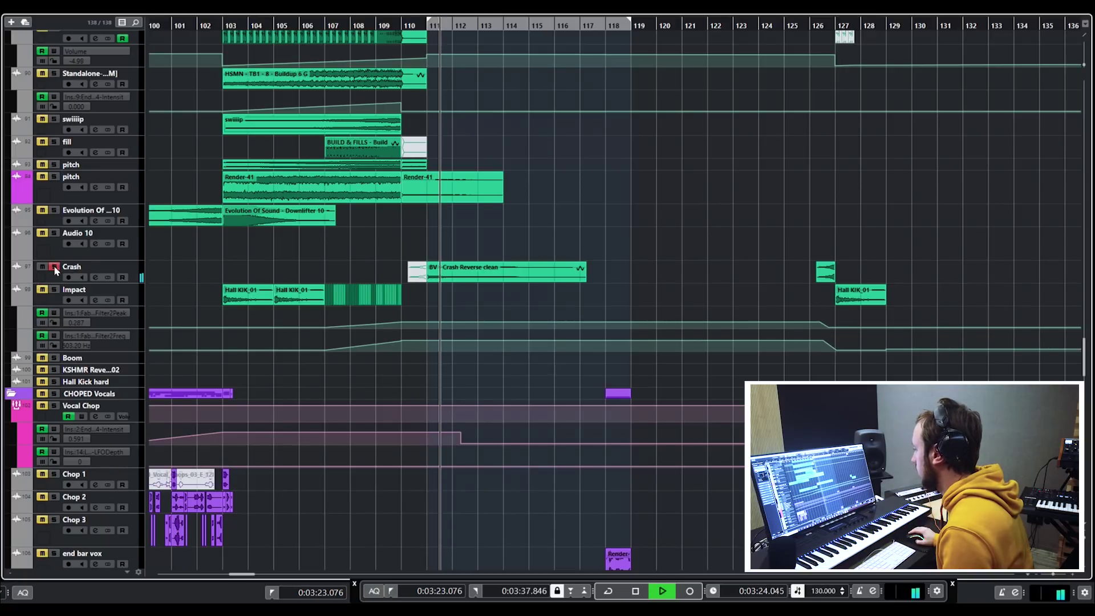
key("space")
left_click(54, 266)
Step: Solo the Bass Drop track with the psy sides, psy mid 3 and psy low tracks, play the drop bass and stop playback
scroll(642, 254, "down", 5)
scroll(641, 252, "up", 2)
scroll(641, 252, "down", 10)
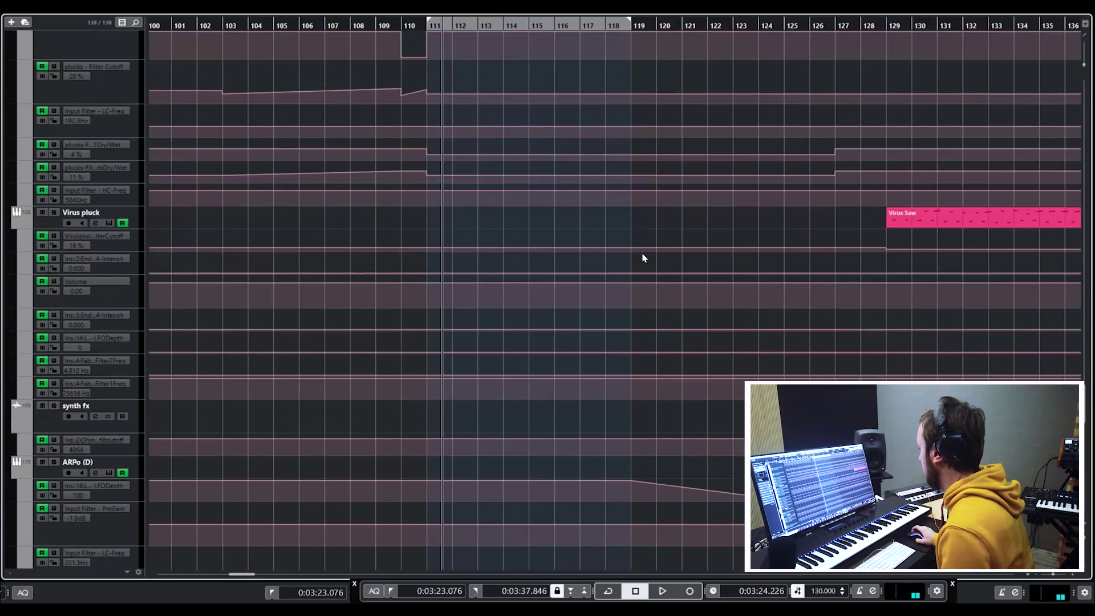
scroll(642, 252, "up", 20)
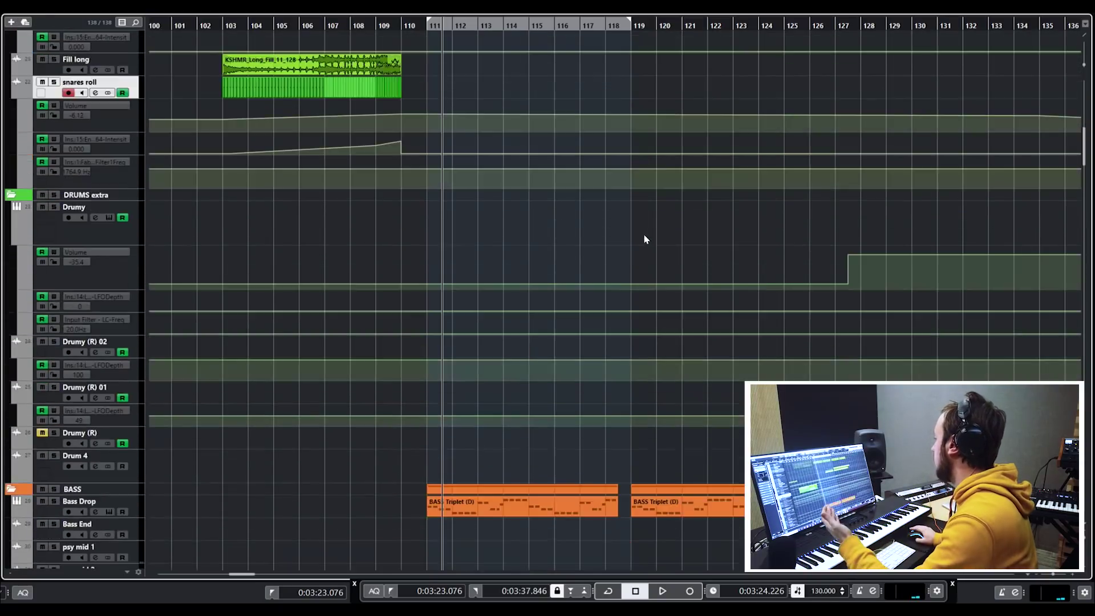
scroll(633, 231, "up", 10)
scroll(624, 228, "down", 4)
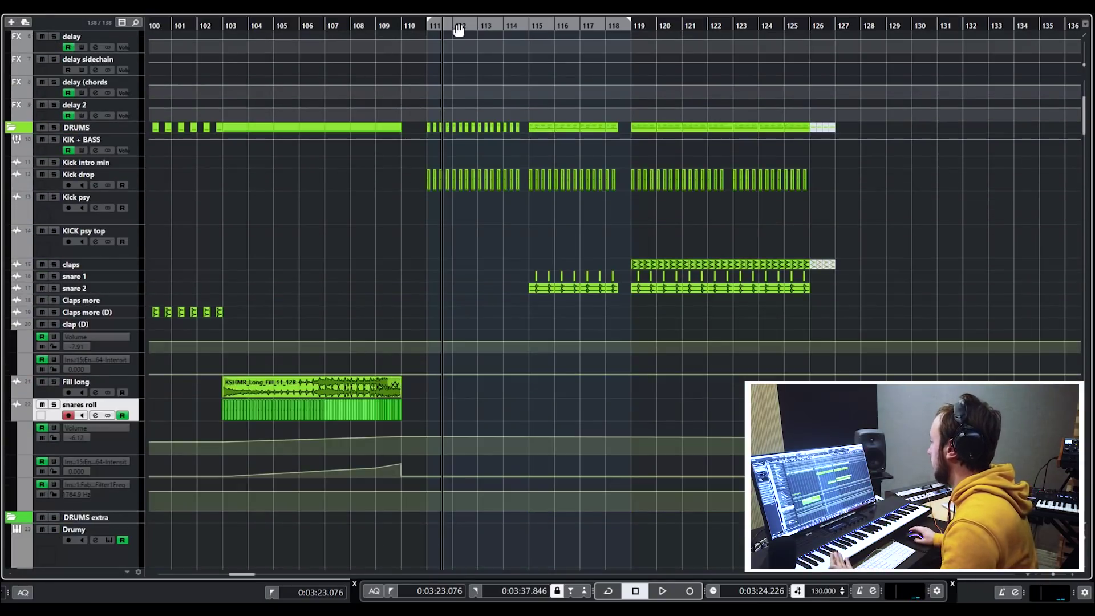
left_click(53, 140)
key("space")
scroll(526, 174, "down", 8)
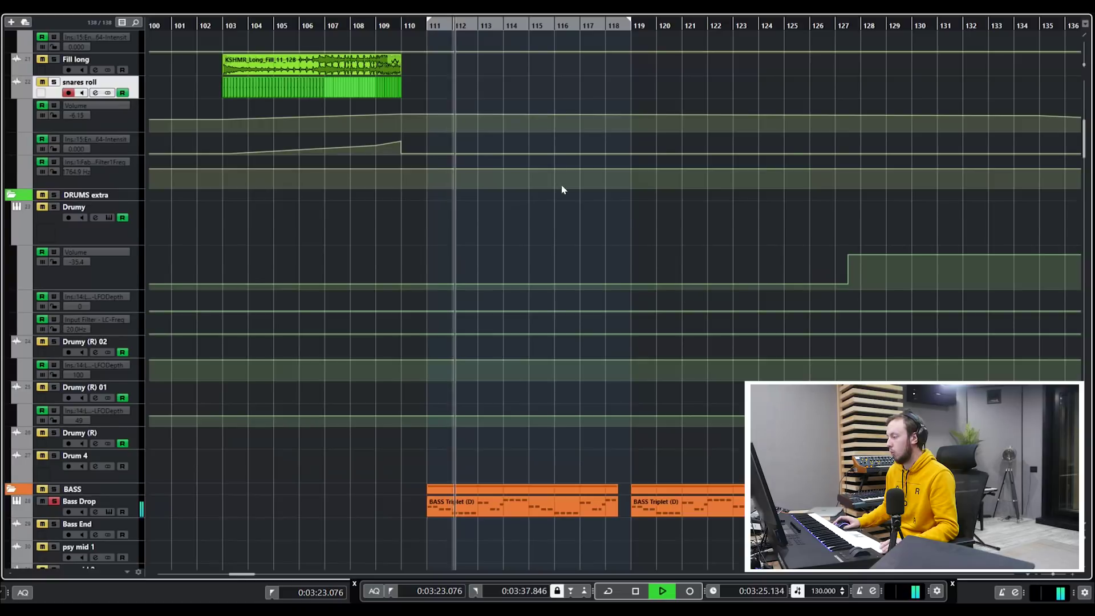
key("space")
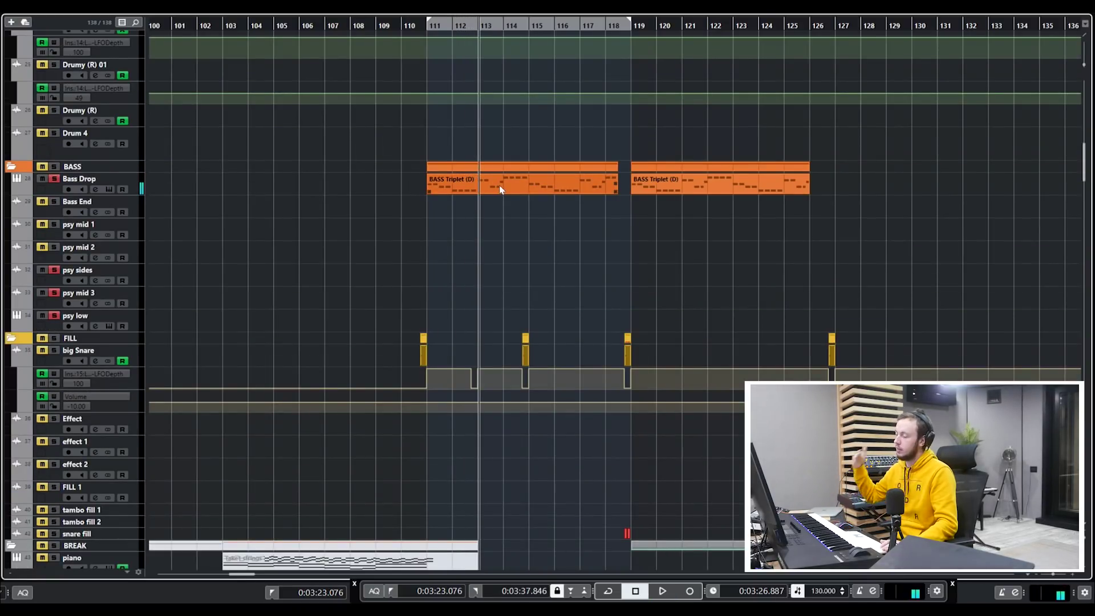
Step: Solo the LEADS & SYNTHS folder and play its drop layers from bar 113, examining the ASOT Lead, Chord, Anthem and Virus 2 plucks tracks
scroll(428, 153, "down", 15)
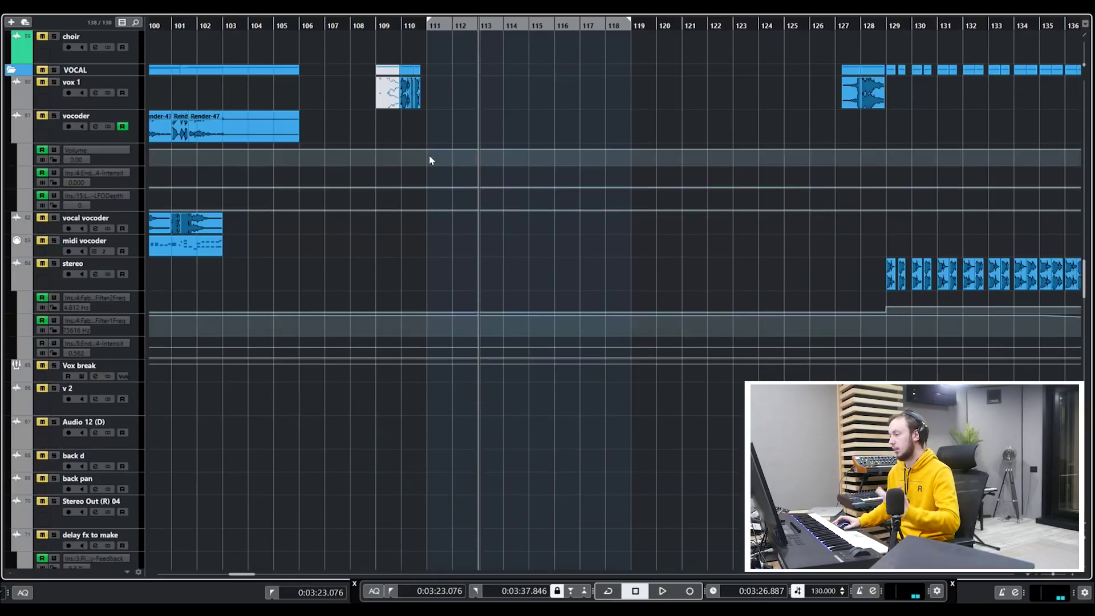
scroll(429, 160, "down", 15)
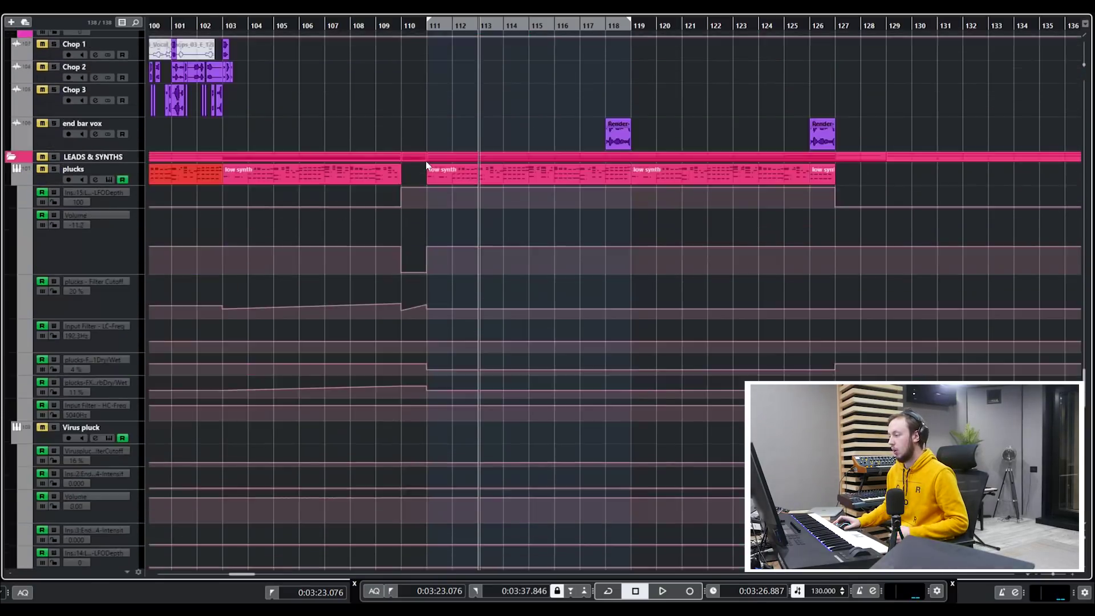
scroll(79, 127, "up", 2)
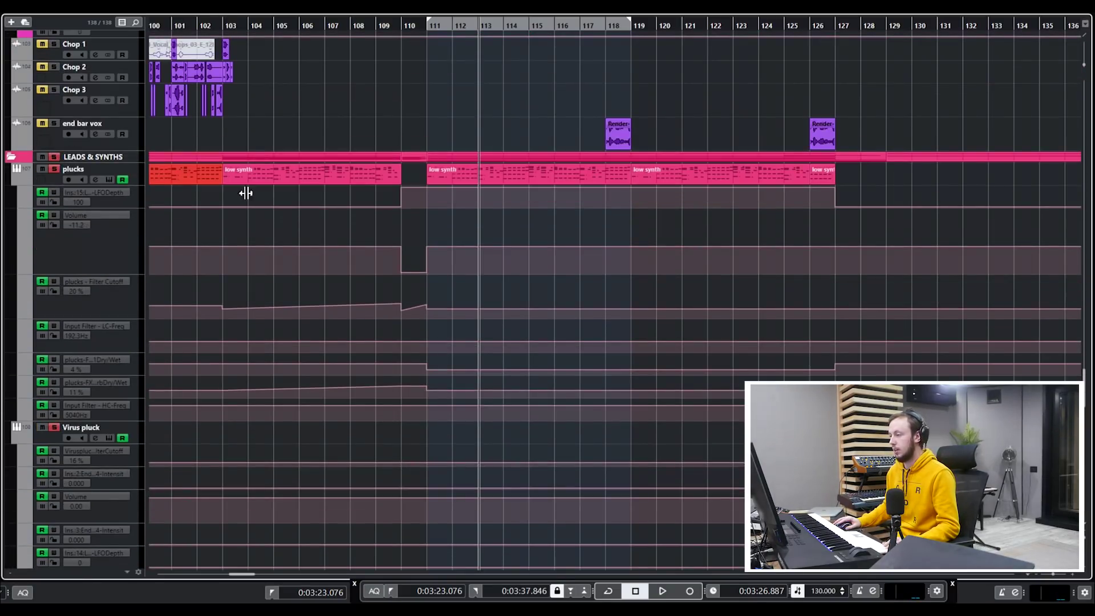
scroll(648, 206, "down", 10)
key("space")
scroll(445, 171, "down", 3)
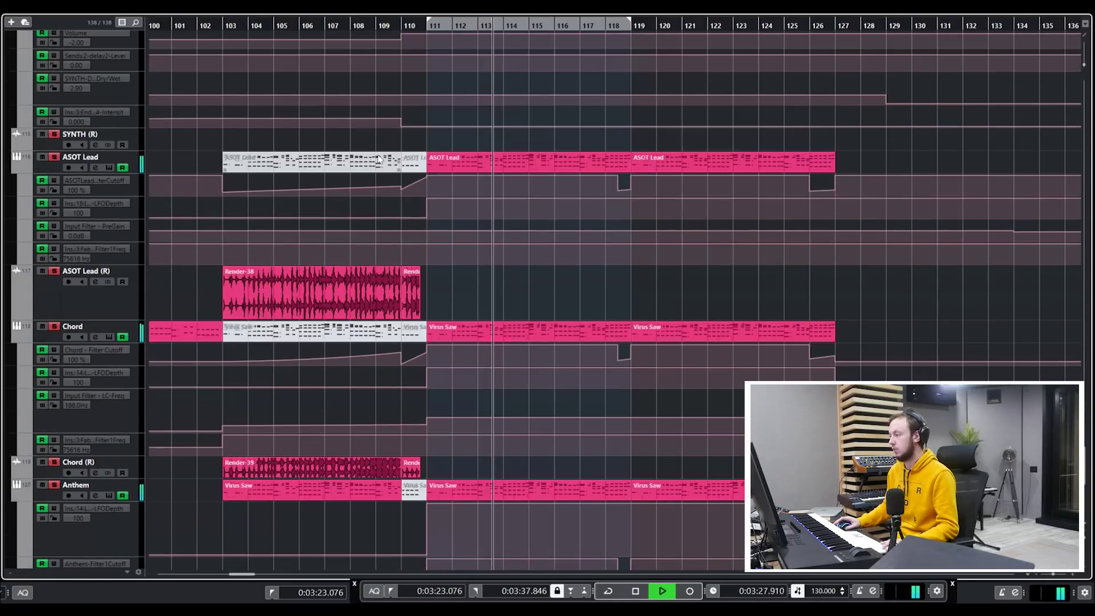
scroll(558, 203, "down", 3)
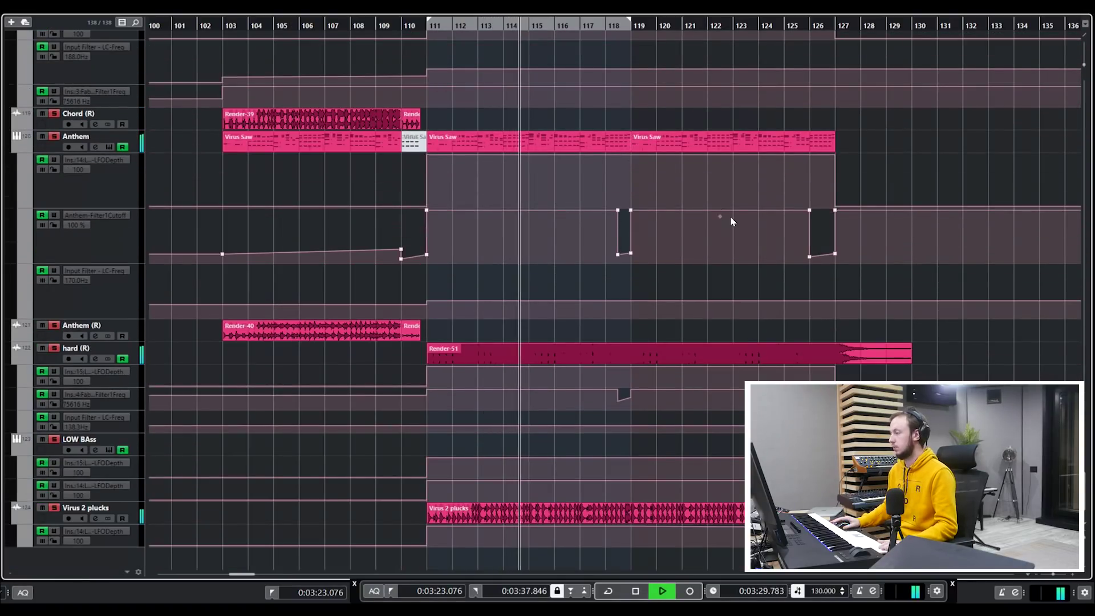
scroll(727, 217, "up", 6)
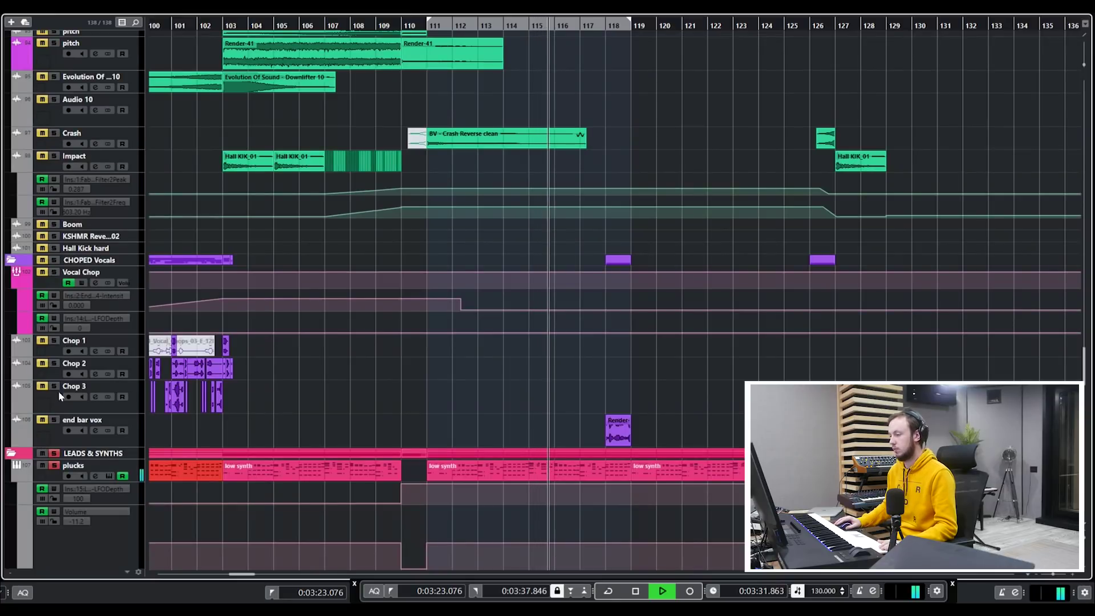
Step: Unsolo the remaining soloed drum, bass and lead tracks so the drop plays in the full mix
scroll(656, 257, "up", 10)
scroll(662, 255, "up", 15)
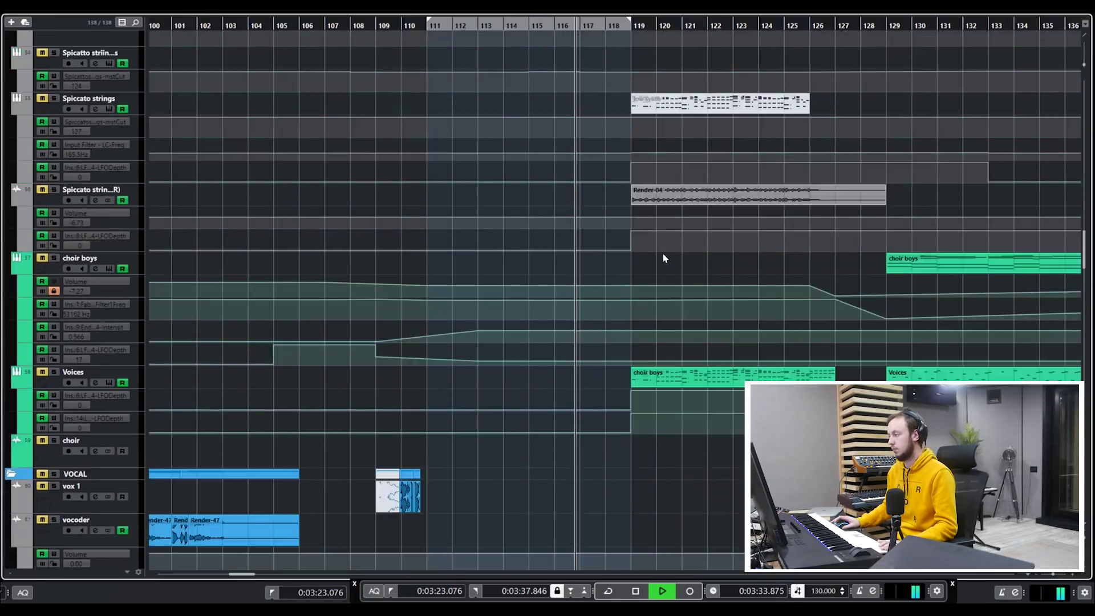
scroll(662, 256, "up", 8)
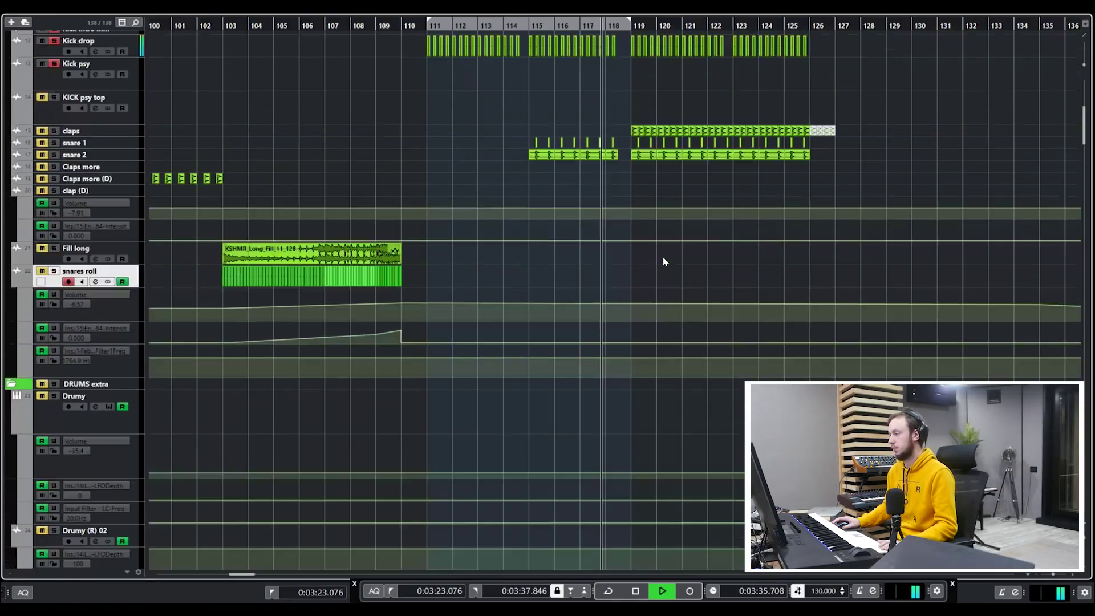
left_click(51, 223)
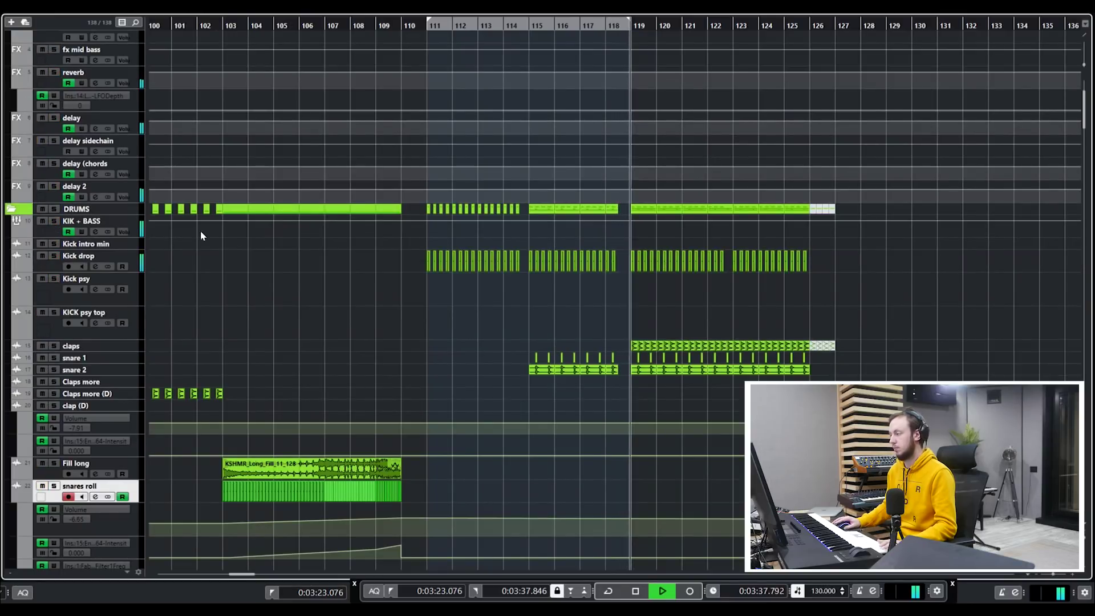
Step: Extend the end of the cycle range to bar 127, listen to the full drop and stop playback
left_click_drag(628, 23, 827, 39)
scroll(824, 40, "down", 4)
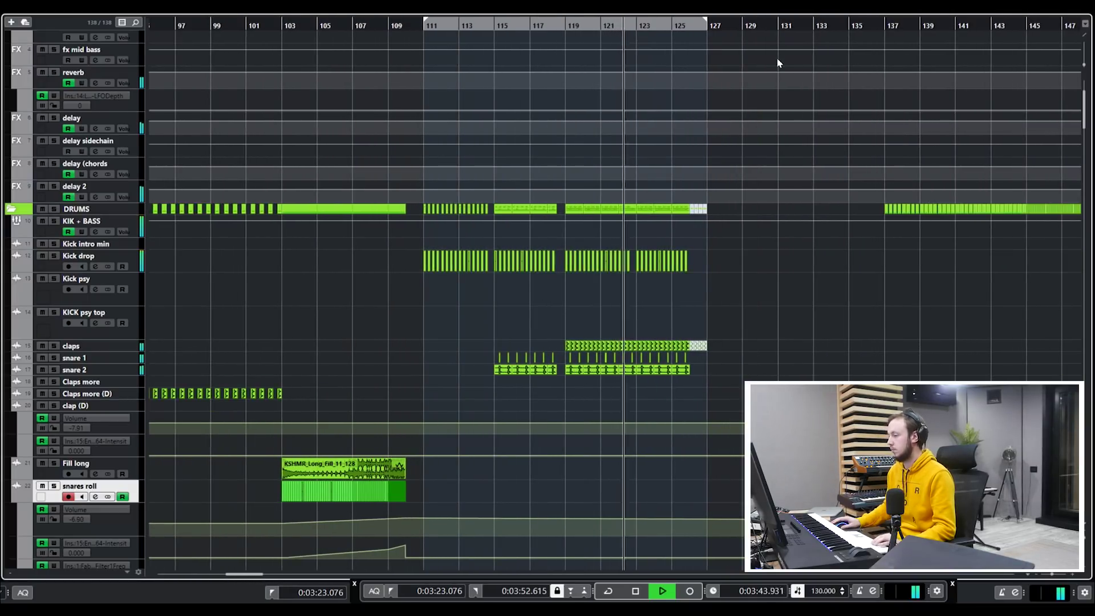
scroll(777, 61, "down", 1)
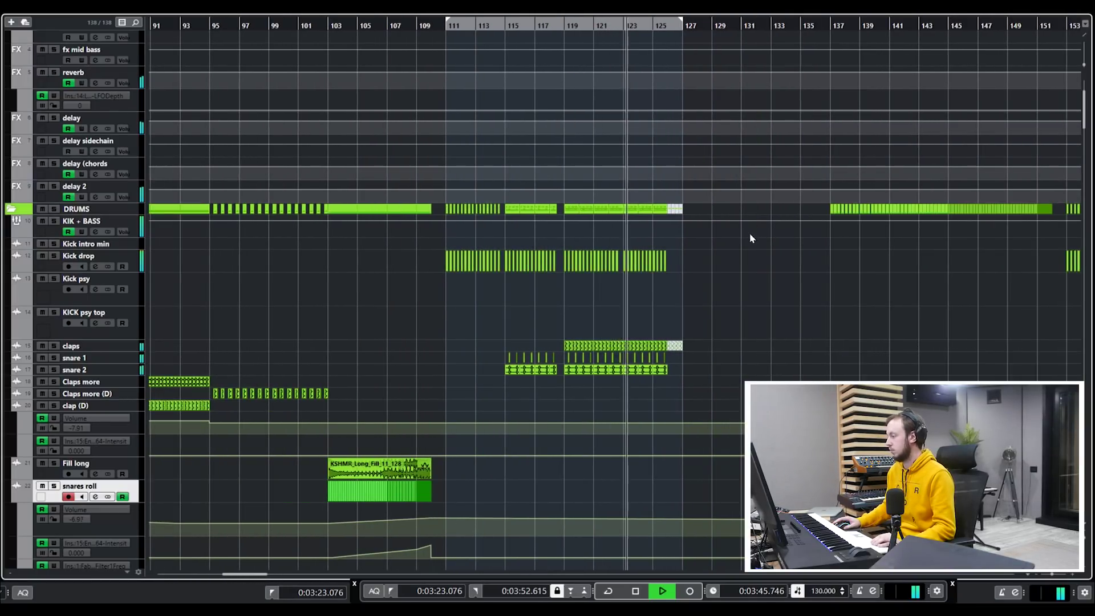
key("space")
Step: Examine how the drum and bass clips are arranged across the first drop, the following break and the next drop
scroll(721, 234, "down", 10)
key("g")
scroll(831, 227, "up", 10)
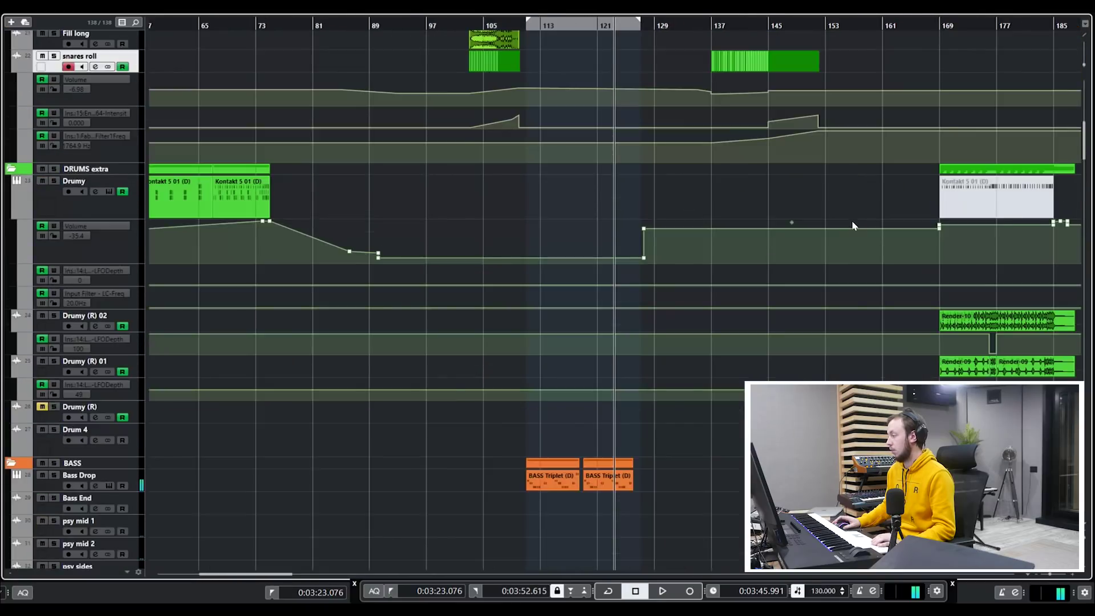
scroll(832, 234, "up", 2)
scroll(709, 298, "right", 3)
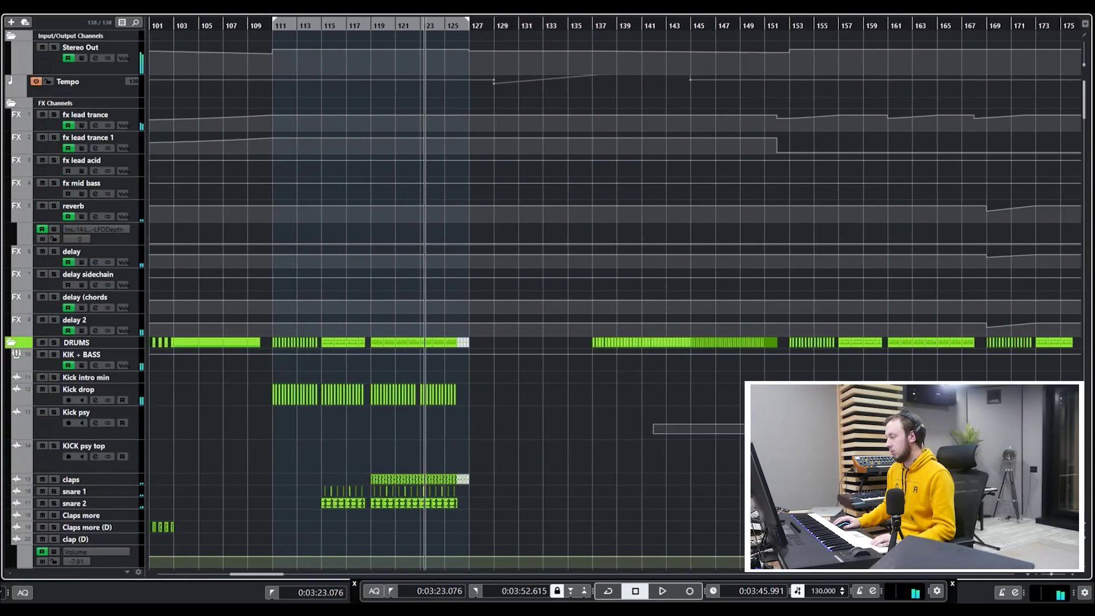
scroll(708, 299, "down", 8)
scroll(554, 125, "up", 8)
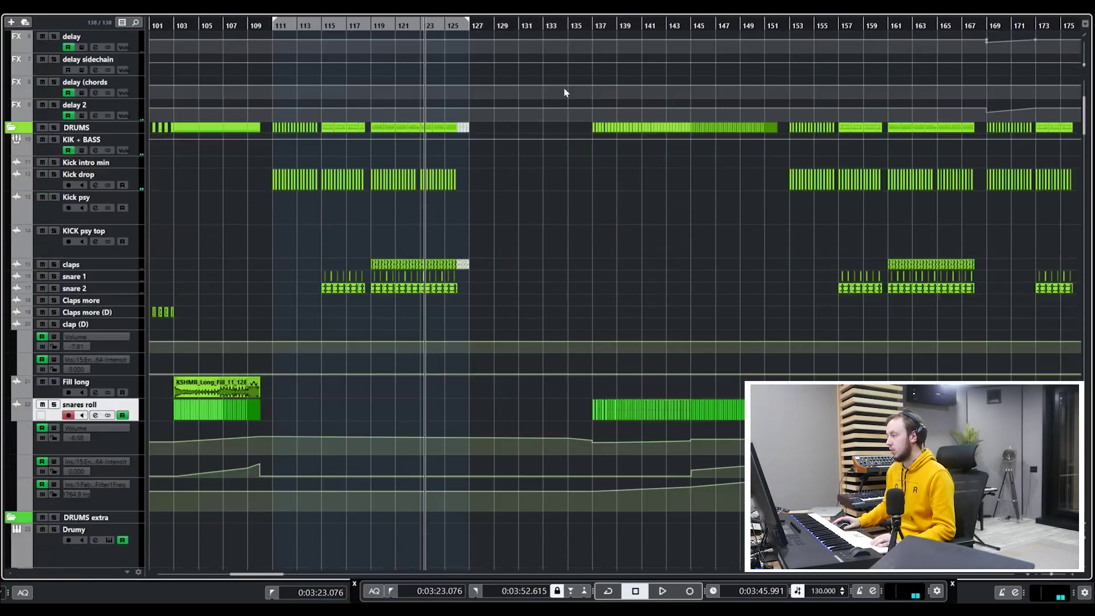
scroll(618, 139, "down", 4)
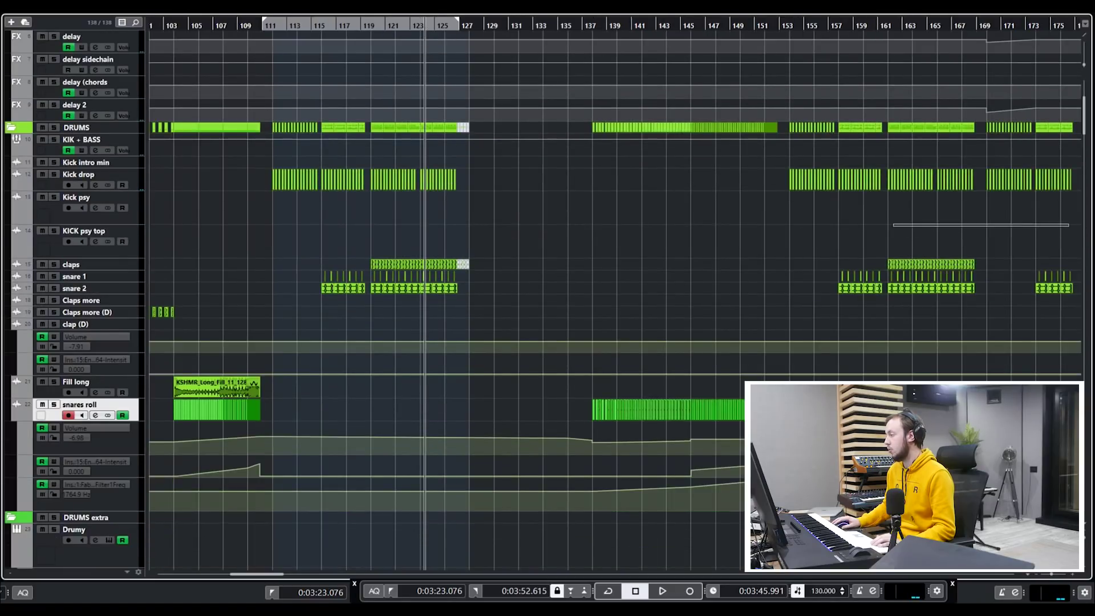
scroll(794, 222, "right", 2)
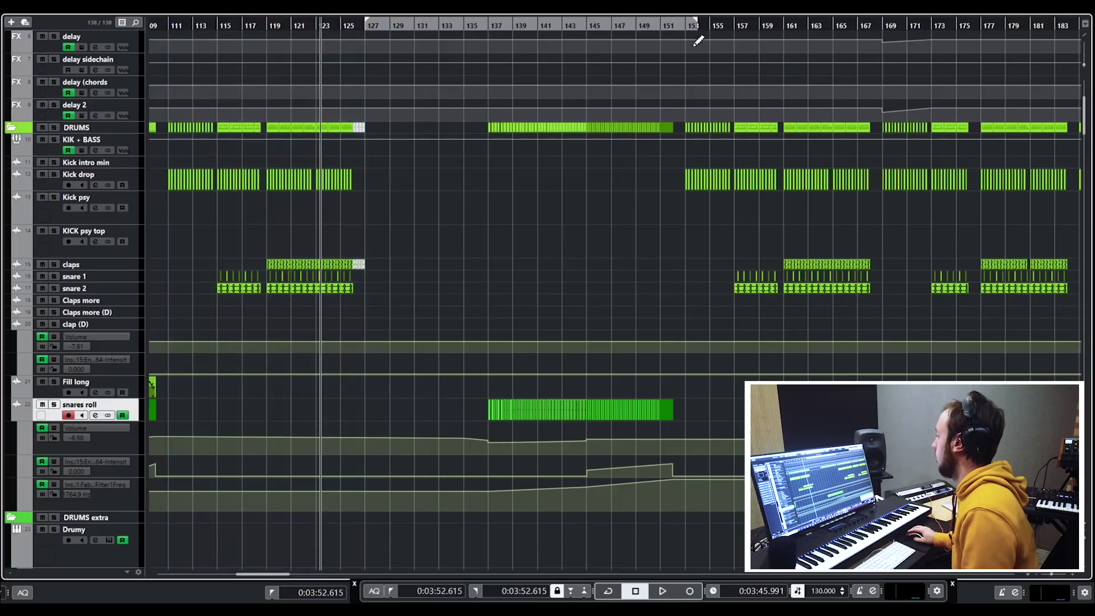
Step: Set the cycle range from bar 127 to bar 153 and place the playhead at bar 127
left_click_drag(697, 41, 684, 41)
scroll(490, 149, "up", 5)
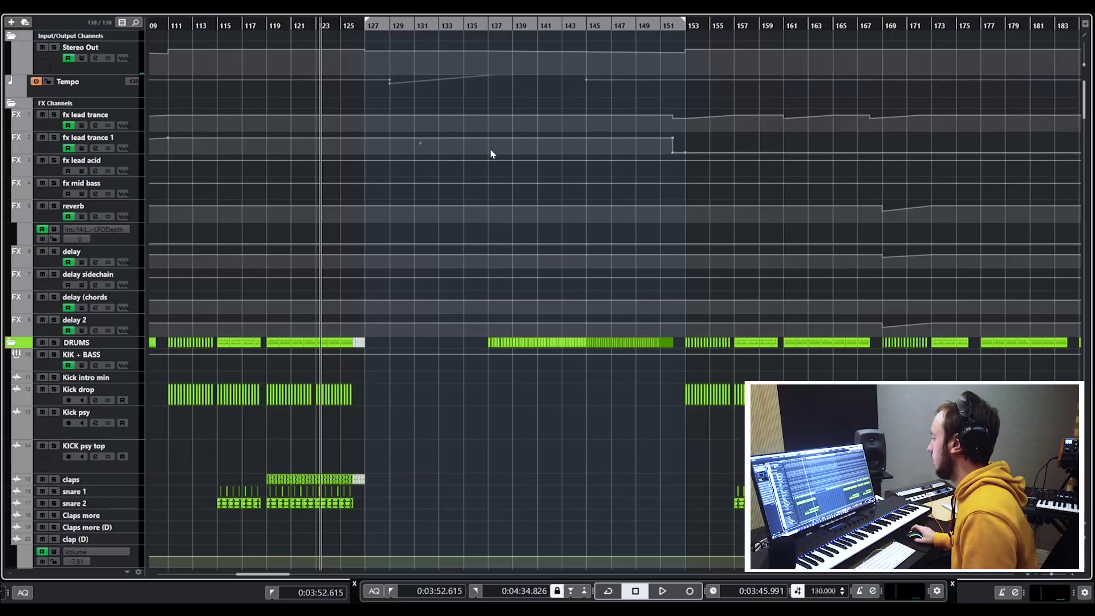
scroll(491, 153, "down", 10)
scroll(494, 157, "up", 5)
scroll(496, 159, "up", 5)
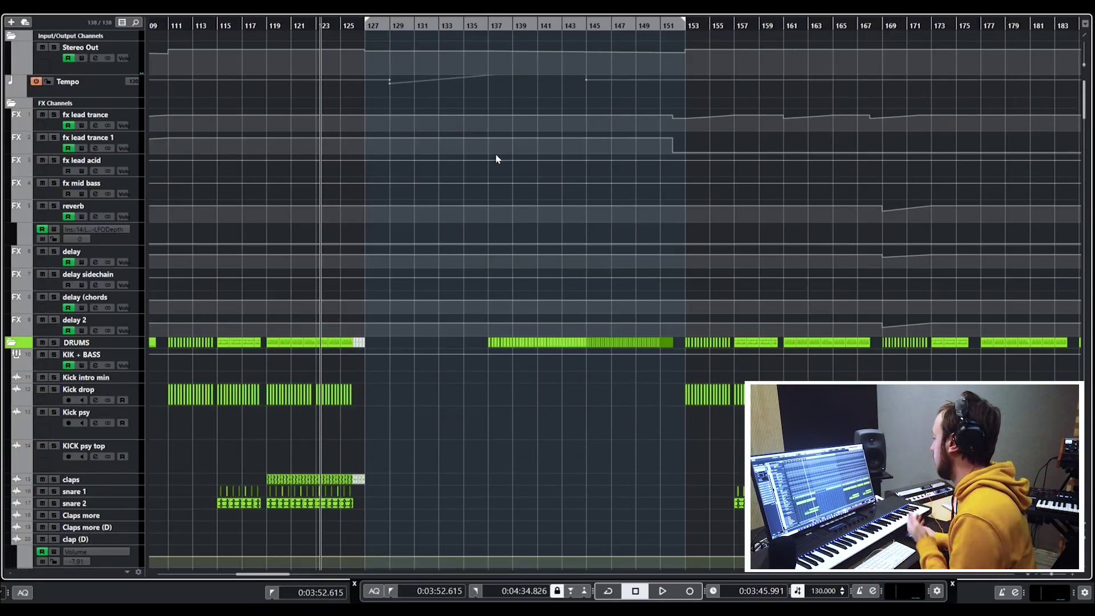
left_click(367, 26)
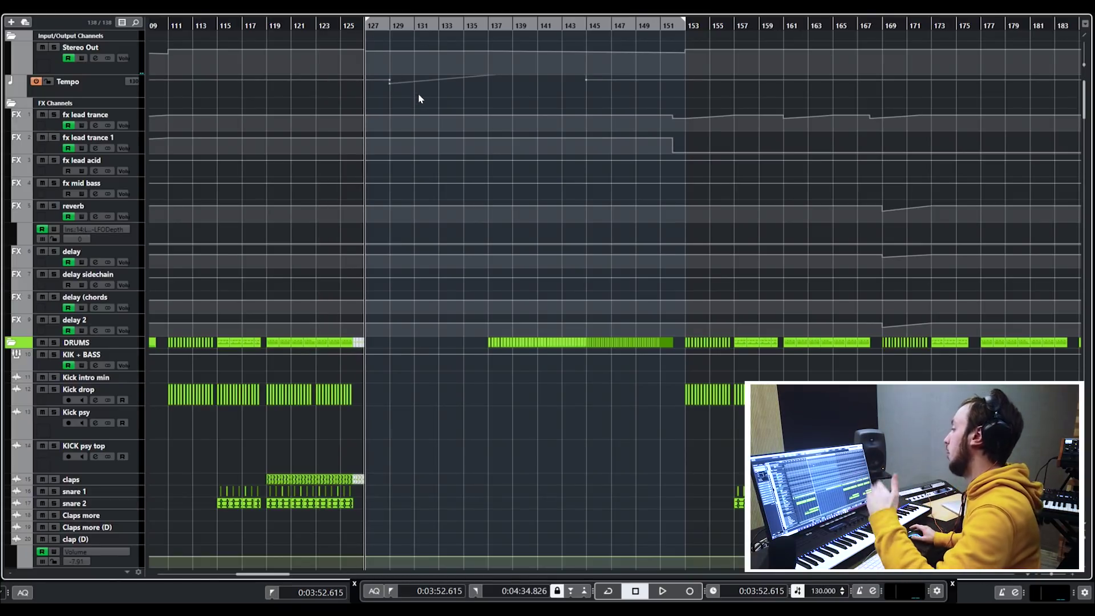
Step: Examine the Tempo track's ramp between bars 129 and 145 in the Tempo Track Editor and close the editor
left_click(83, 96)
key("ctrl+t")
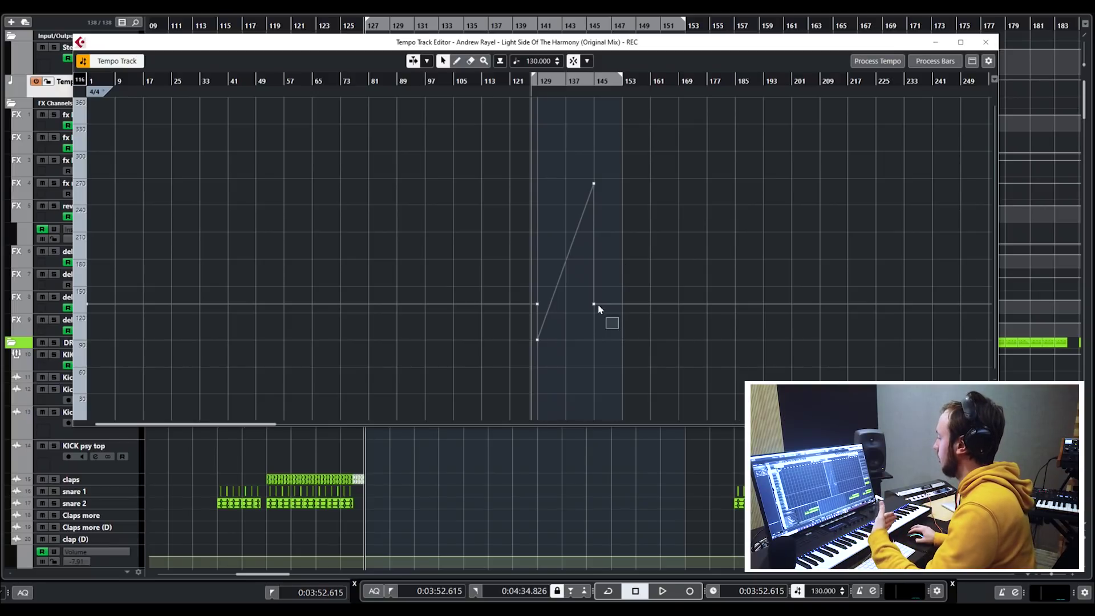
left_click(985, 43)
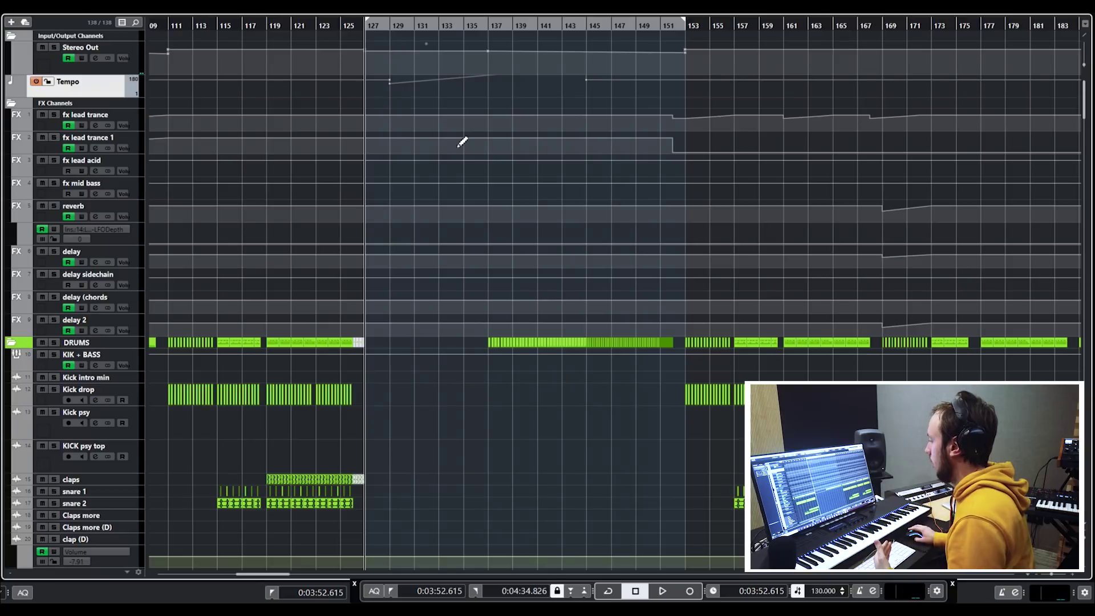
Step: Enlarge the height of the Tempo track so its tempo curve is easier to read
scroll(458, 177, "down", 10)
scroll(459, 214, "up", 10)
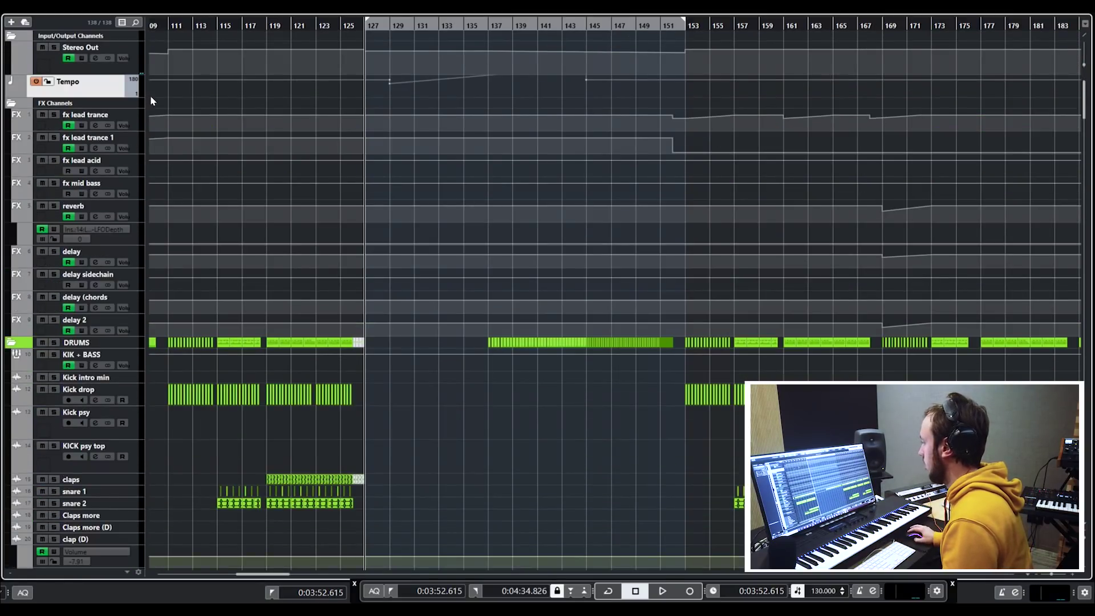
left_click_drag(78, 130, 79, 140)
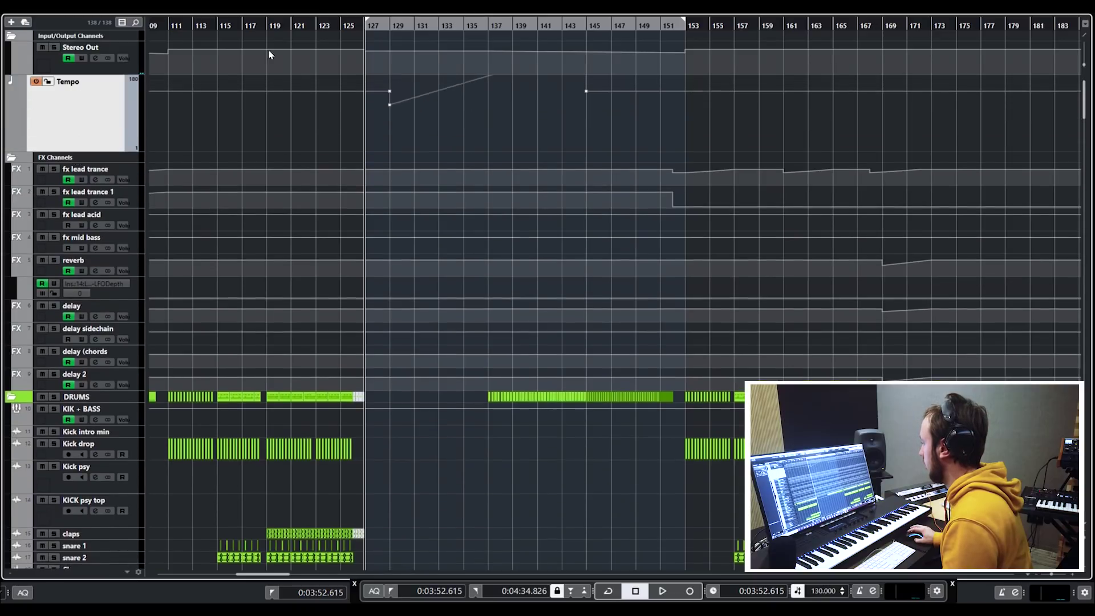
Step: Start the cycle range at bar 128, play the break from there while viewing the choir and vocal tracks, and stop playback
left_click(388, 25)
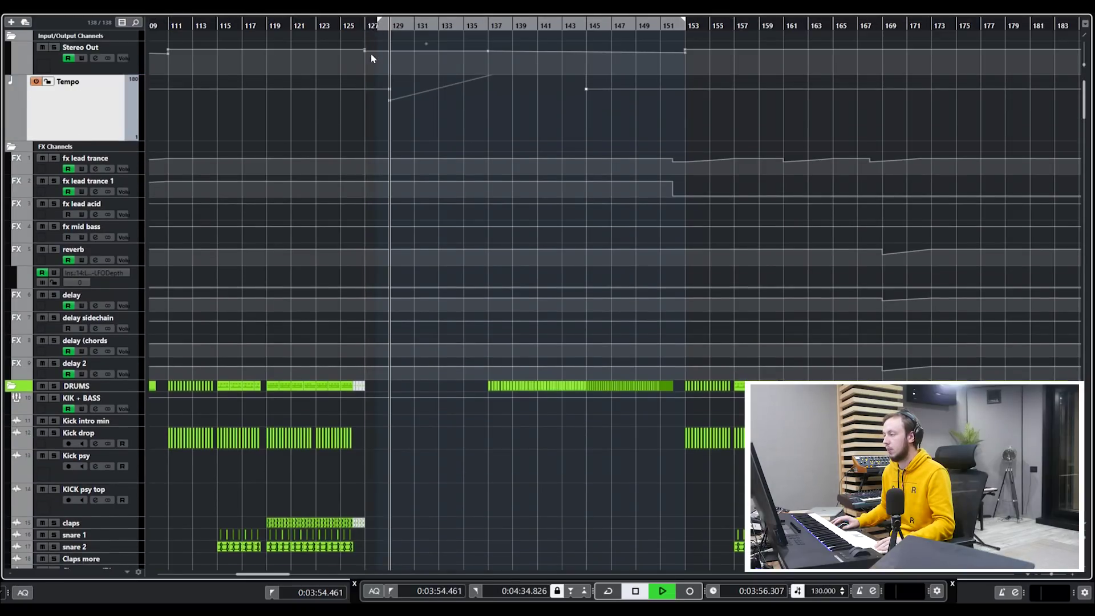
scroll(492, 173, "down", 15)
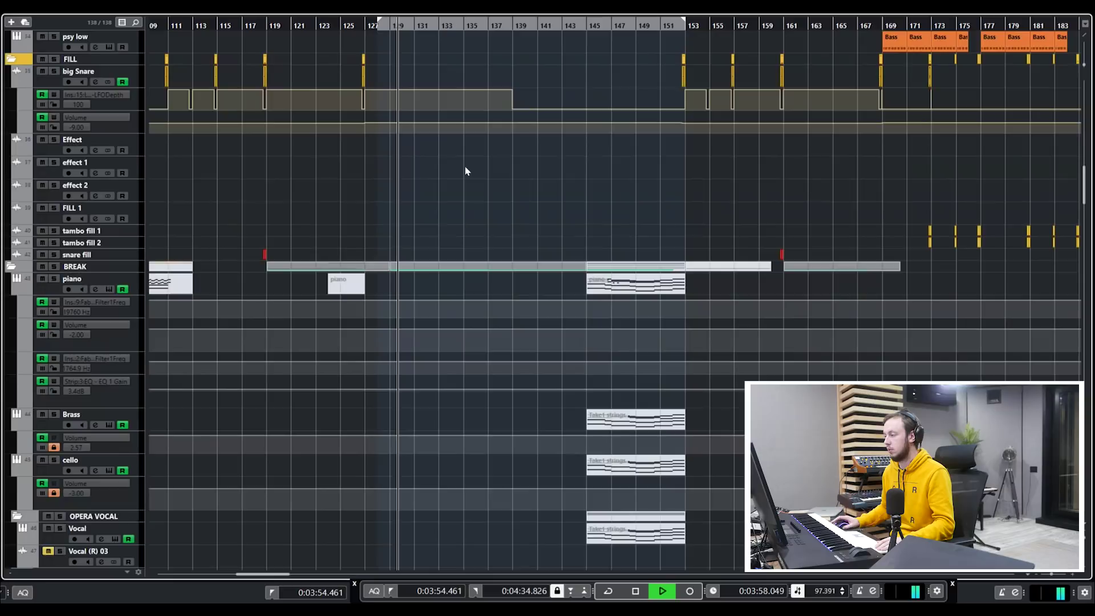
scroll(467, 171, "down", 12)
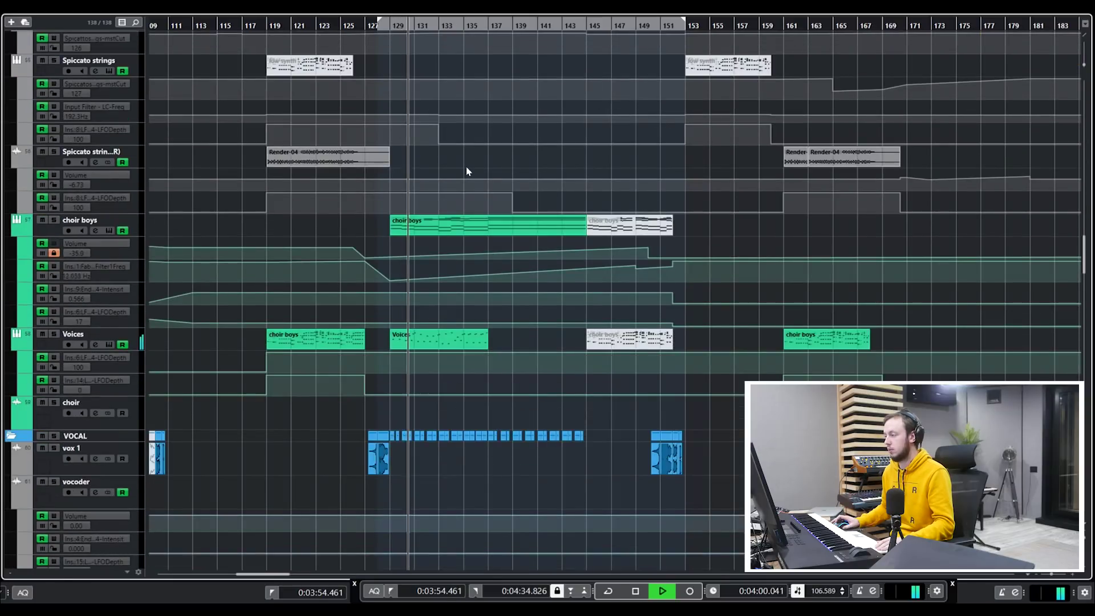
key("space")
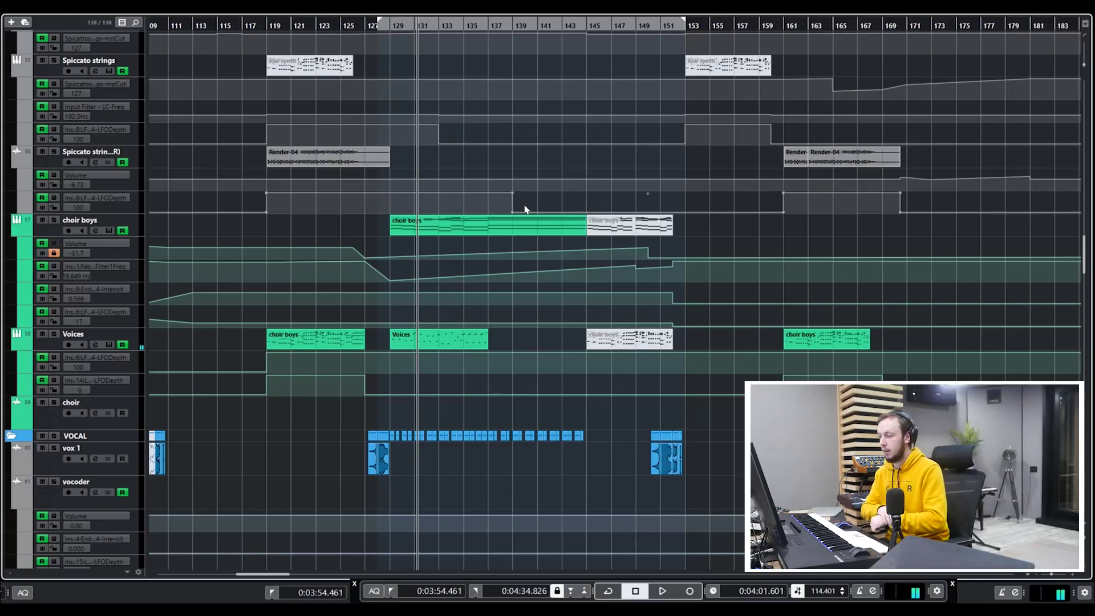
Step: Place the playhead at bar 145, where the tempo ramp ends, and move the cycle range's start to bar 145
scroll(542, 220, "up", 15)
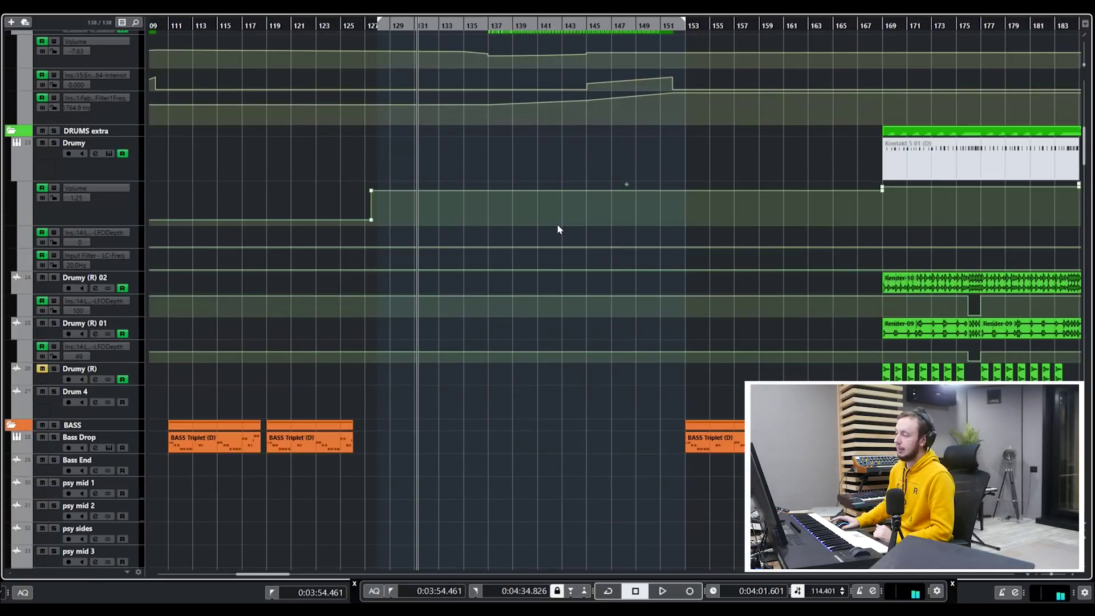
scroll(530, 218, "up", 15)
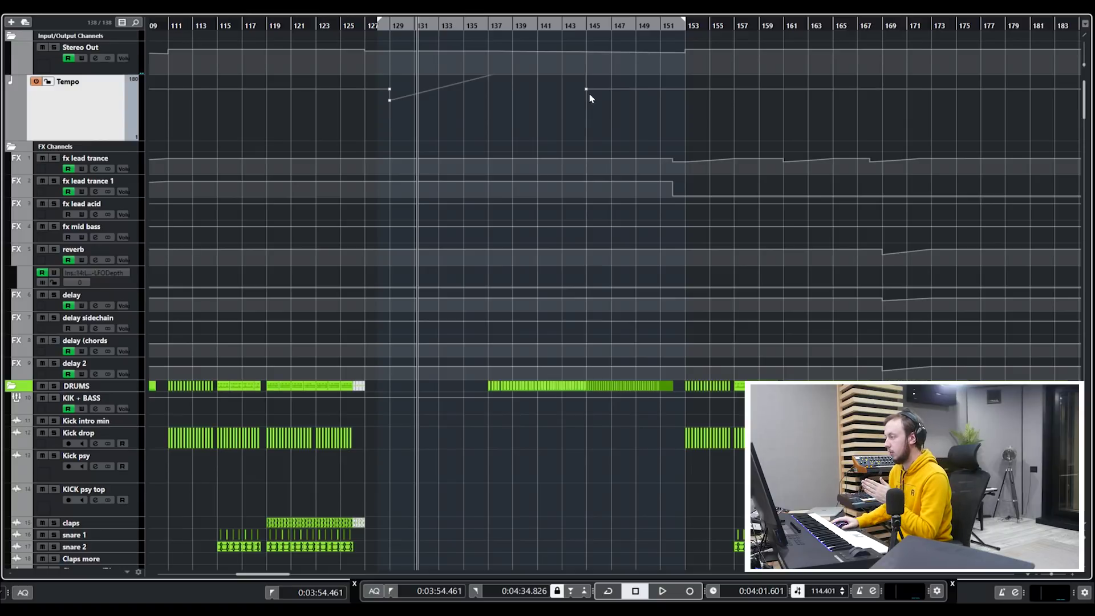
left_click(590, 33)
left_click_drag(379, 24, 585, 38)
Step: Play the accelerating break from about bar 136 while looking through the string, choir, vocal and FX & NOISES tracks
scroll(630, 141, "down", 10)
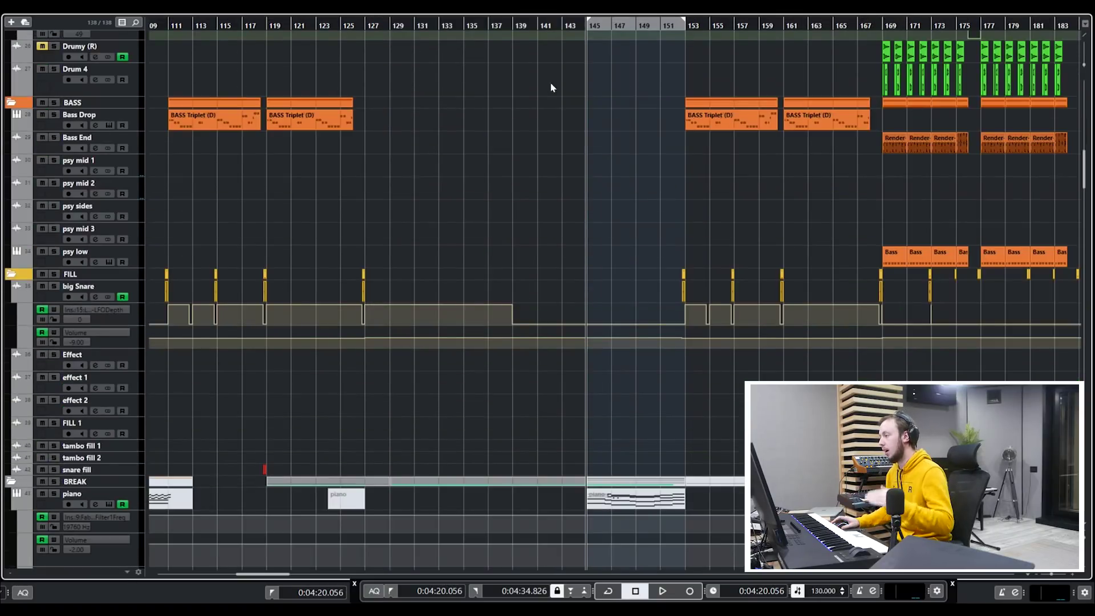
scroll(550, 86, "up", 8)
left_click(525, 31)
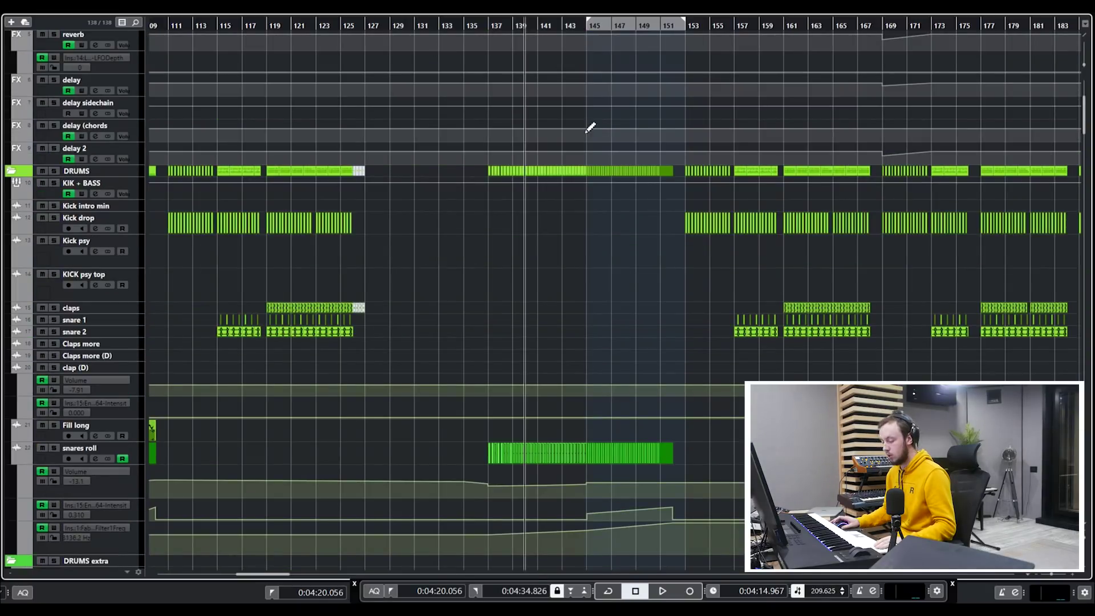
scroll(656, 170, "up", 4)
left_click(473, 28)
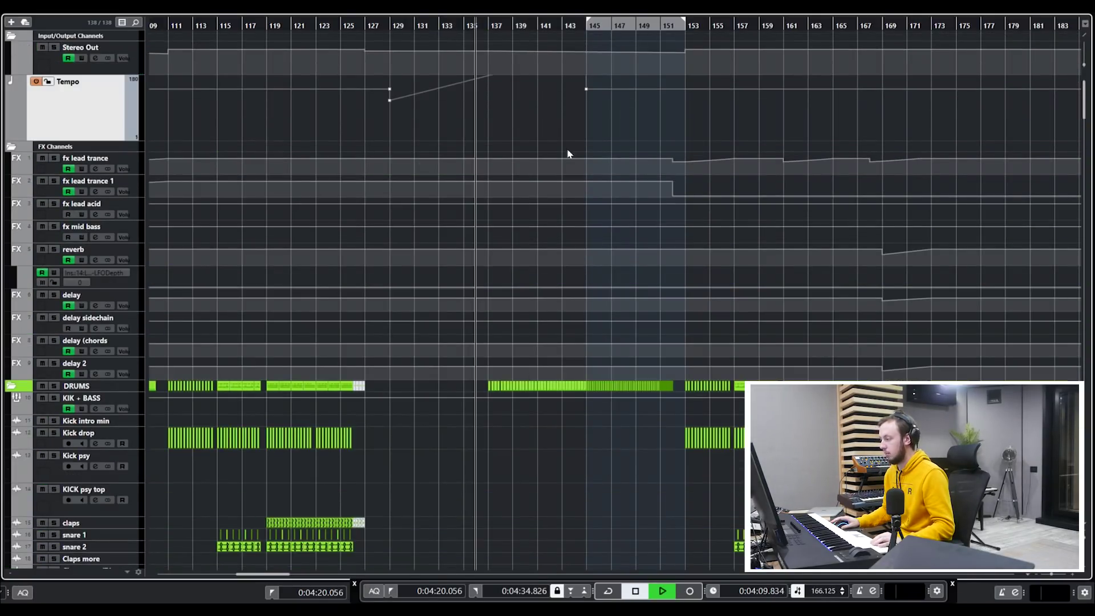
key("space")
scroll(570, 168, "down", 15)
scroll(567, 172, "down", 12)
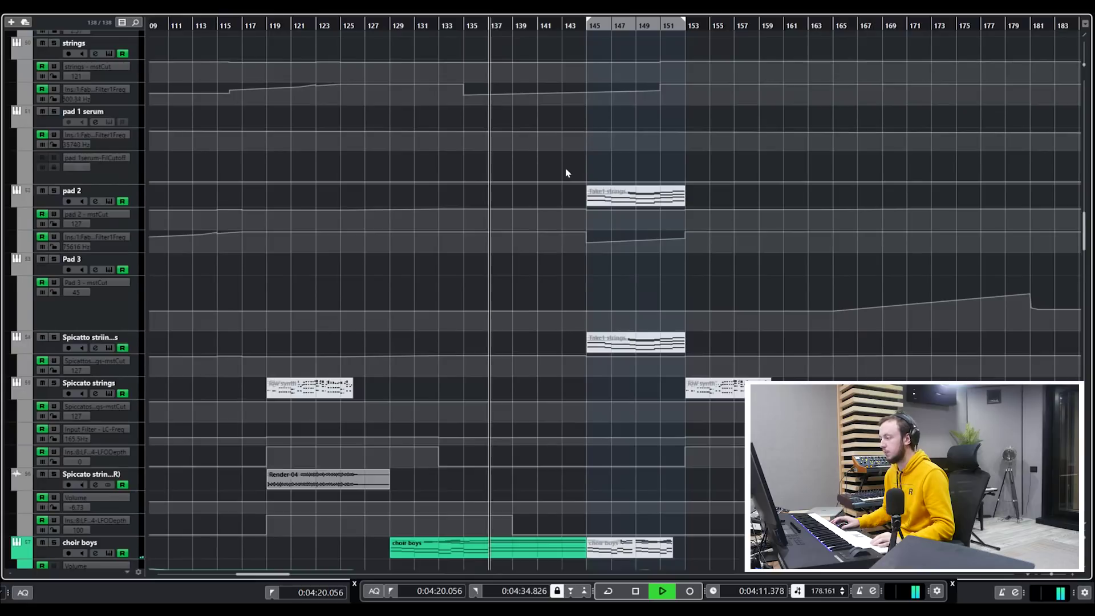
scroll(557, 240, "down", 5)
scroll(623, 260, "down", 4)
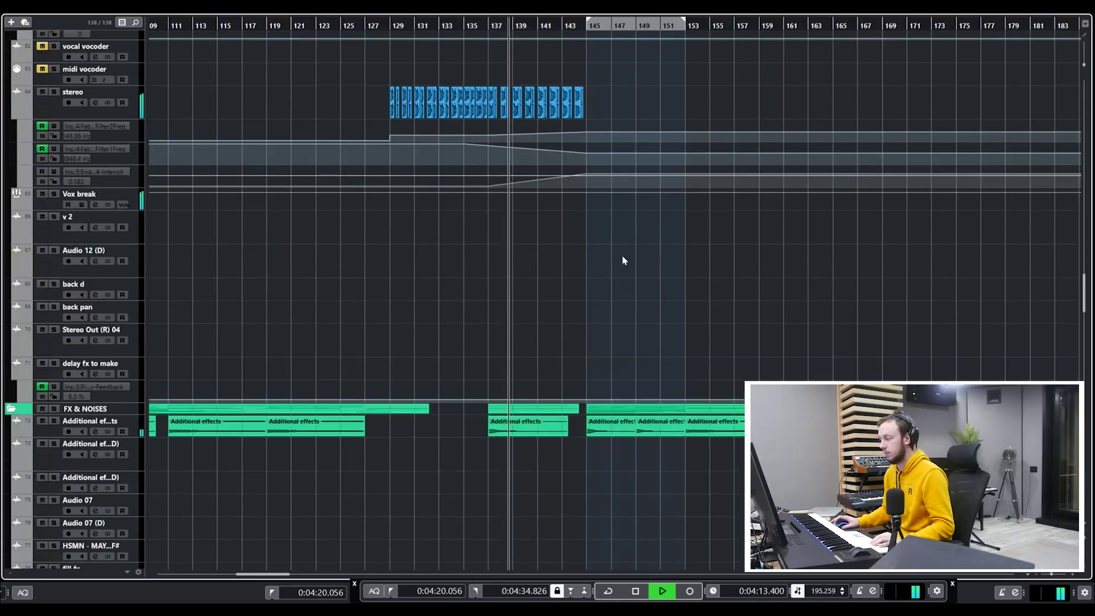
Step: Return to the Tempo track, watch the playhead pass the ramp's end at bar 145 and stop playback
scroll(626, 262, "up", 15)
scroll(625, 261, "up", 12)
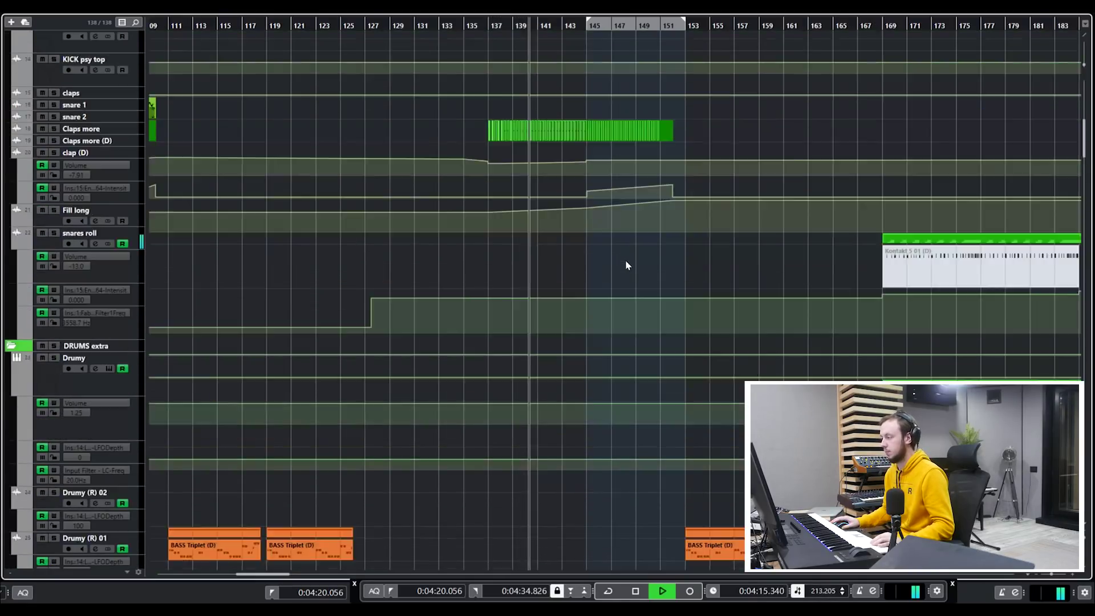
scroll(563, 274, "up", 8)
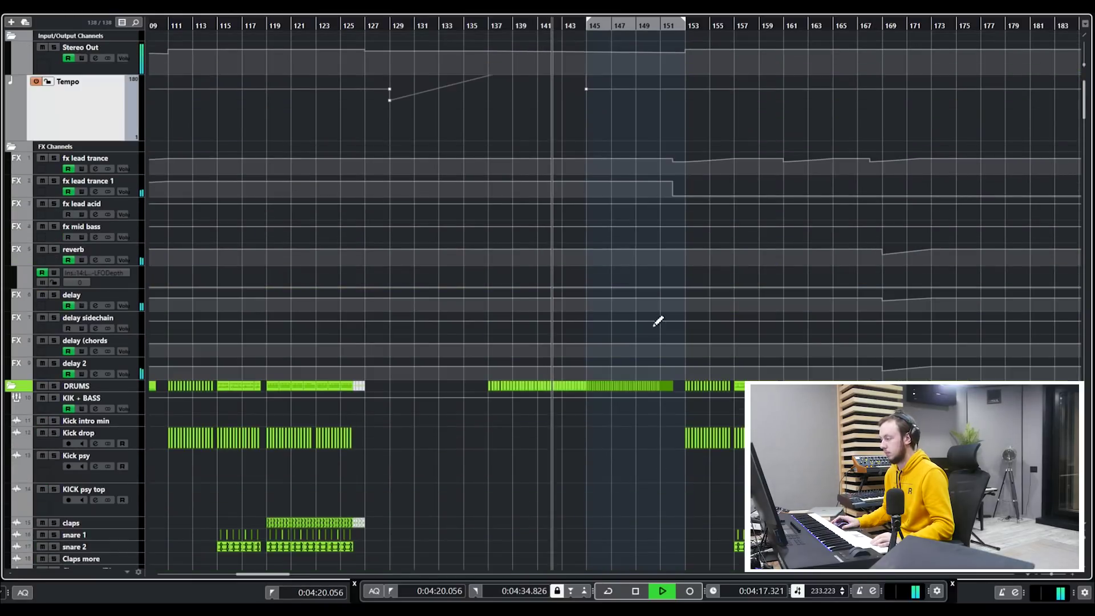
key("h")
key("h")
key("g")
key("g")
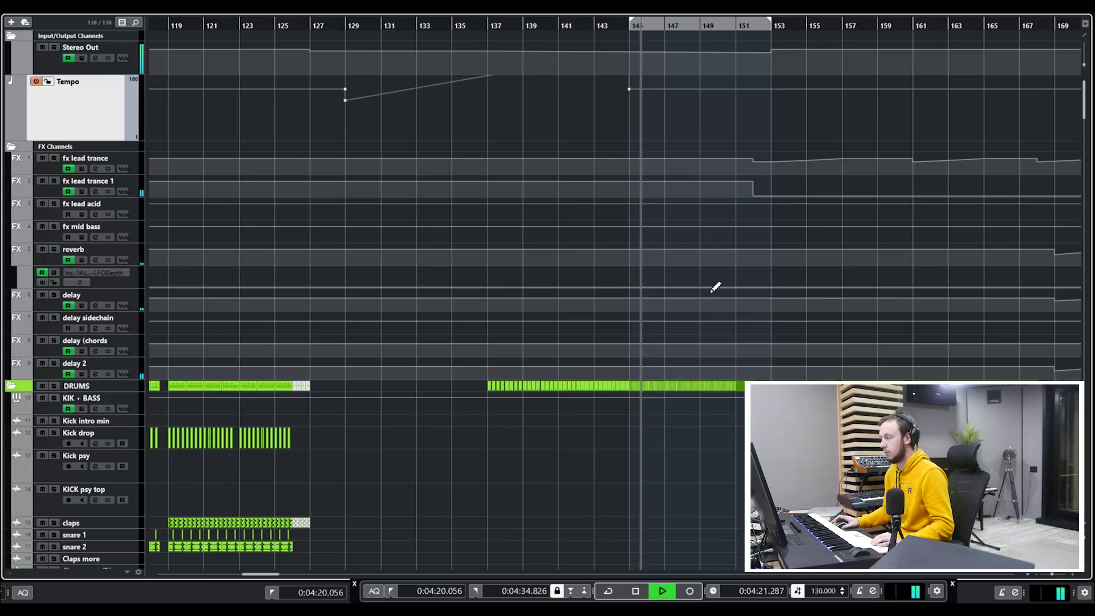
key("space")
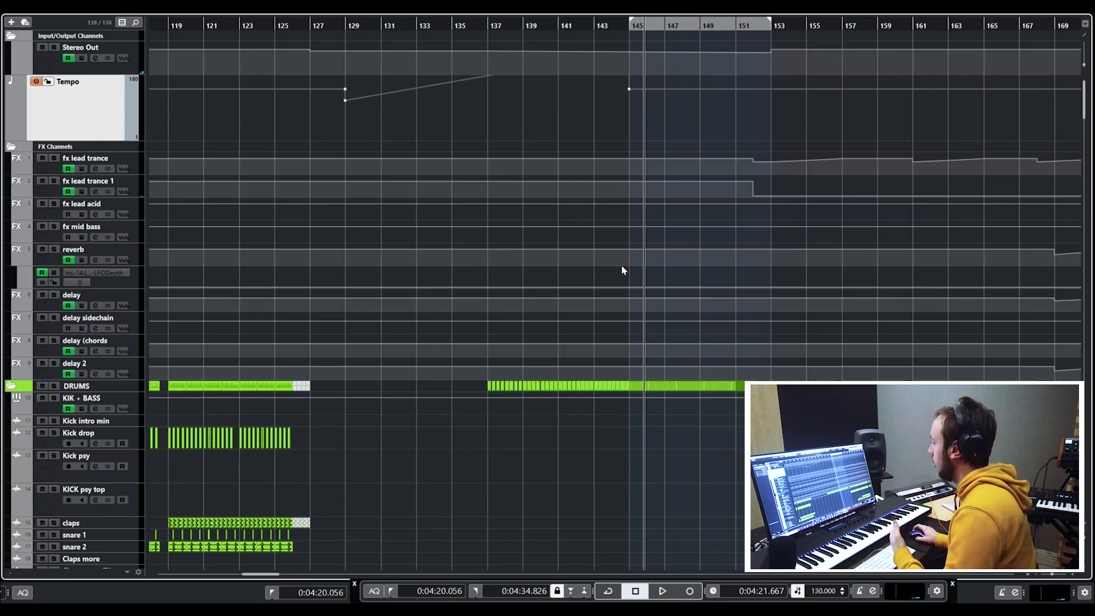
Step: Reopen the Tempo Track Editor to review the ramp leading up to bar 145 and close it
key("ctrl+t")
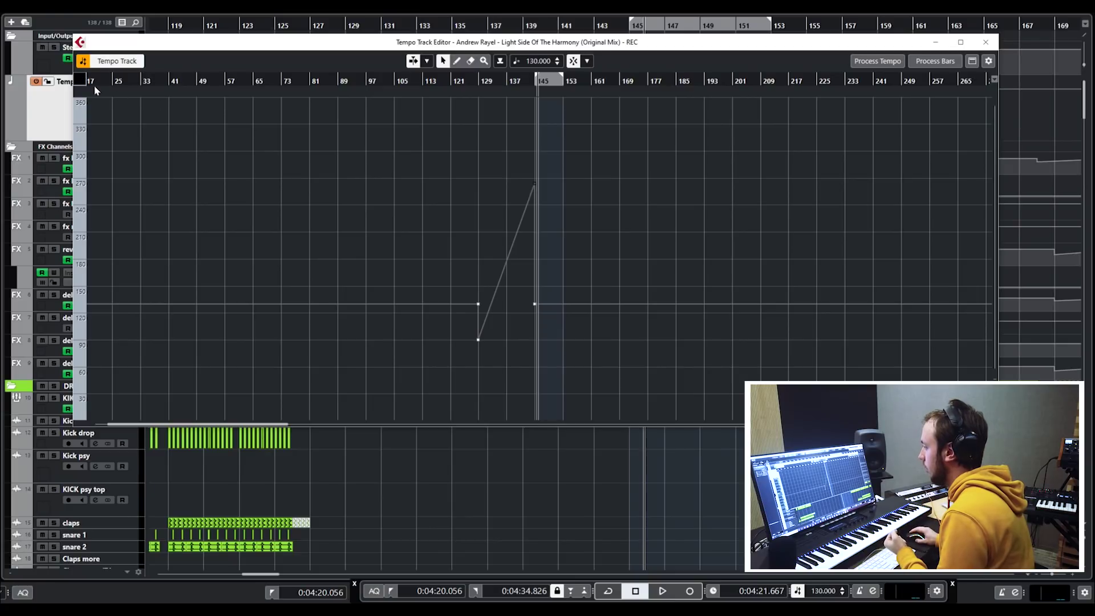
left_click(986, 42)
Step: Place the playhead at bar 129, where the chopped vocals on the stereo track begin
scroll(684, 291, "down", 10)
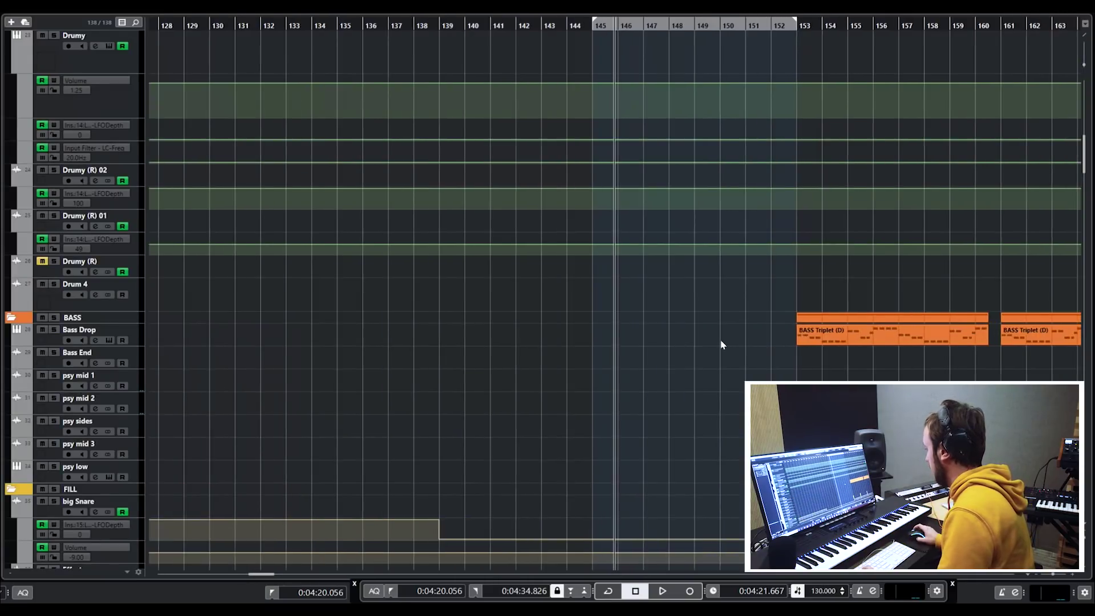
scroll(711, 337, "down", 15)
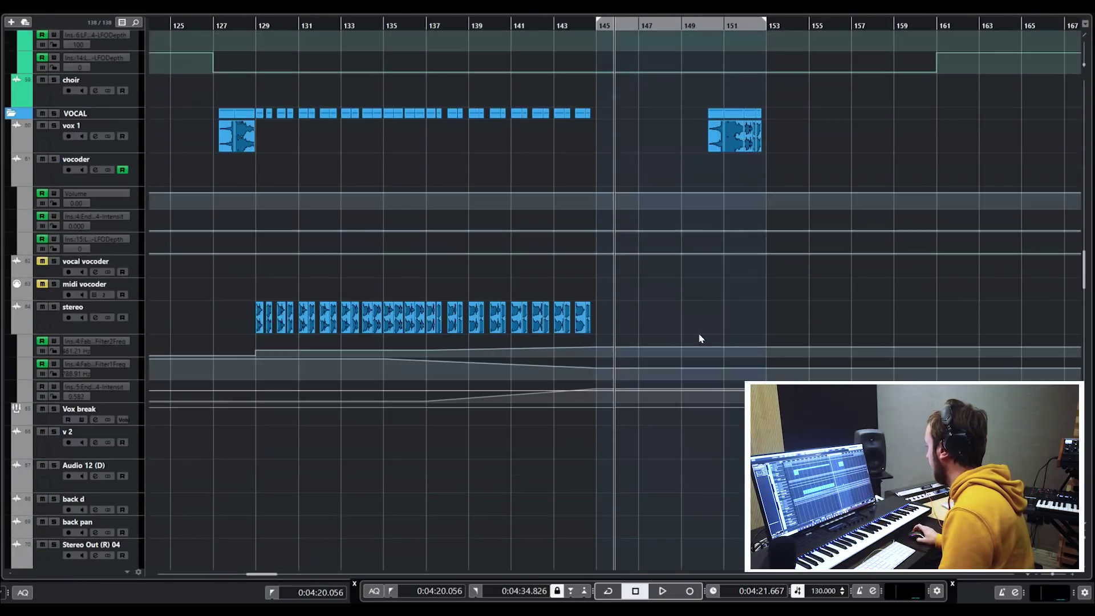
scroll(700, 338, "up", 6)
scroll(627, 256, "down", 2)
key("g")
scroll(498, 132, "down", 4)
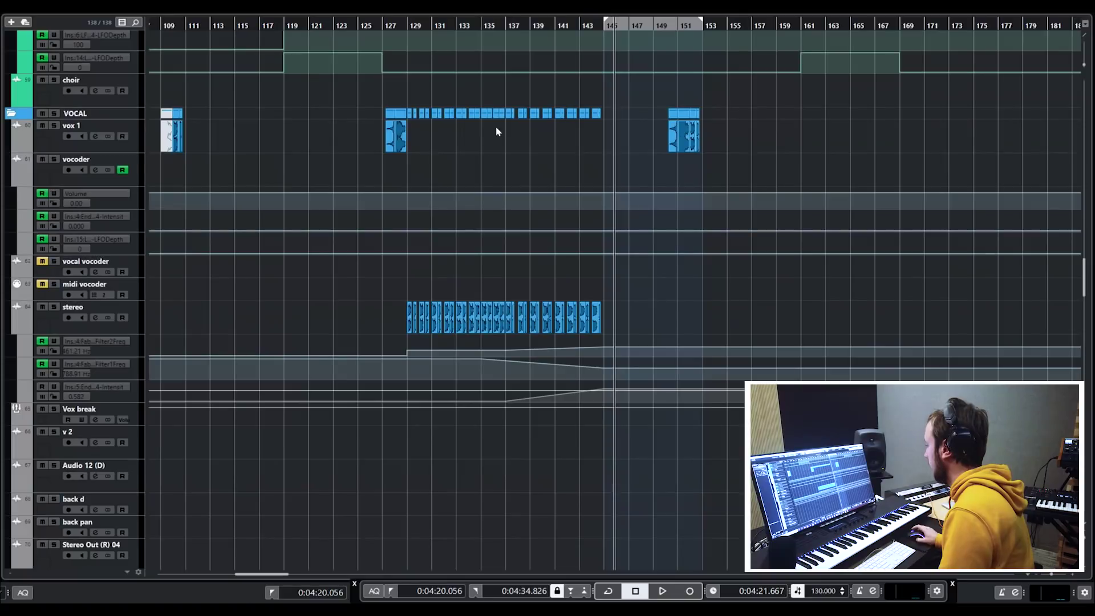
left_click(394, 26)
left_click(415, 24)
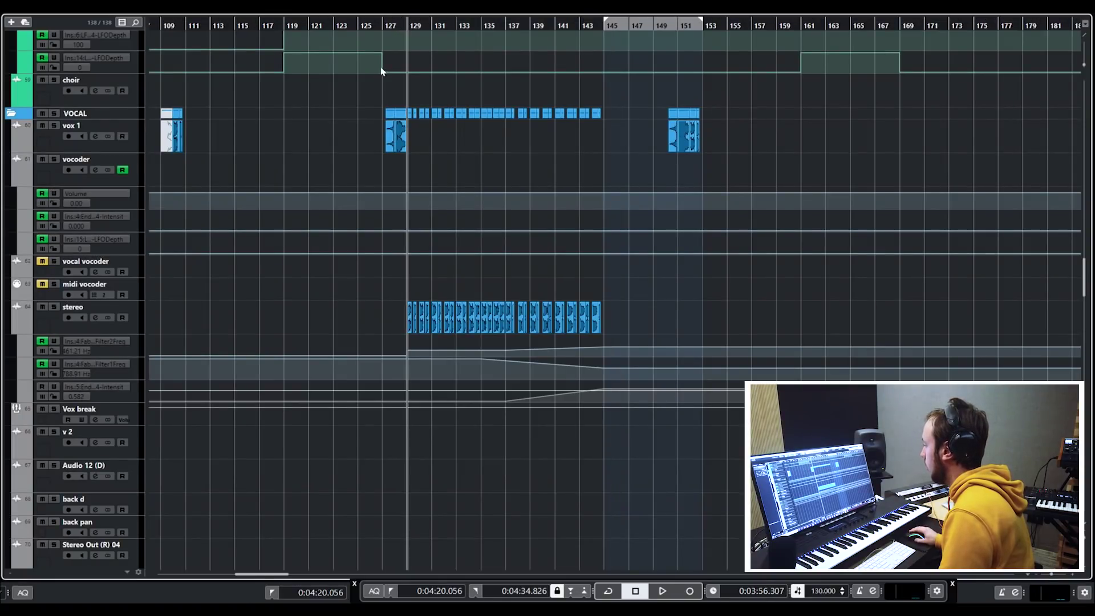
Step: Solo the stereo vocal track and inspect its insert effects, including the bx_digital V3 stereo settings
left_click(56, 329)
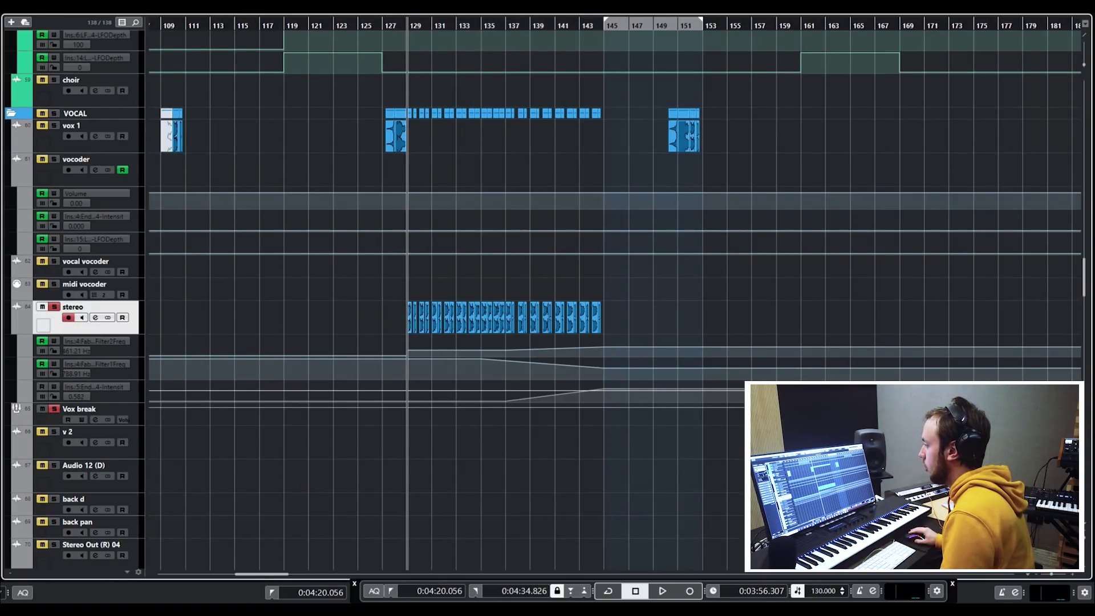
key("e")
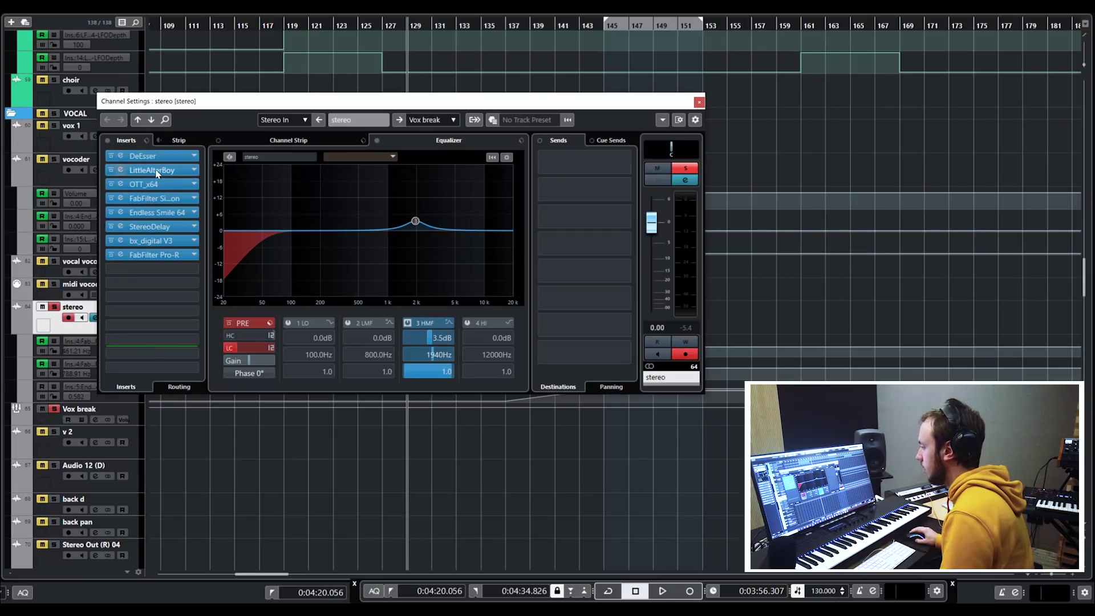
left_click(160, 245)
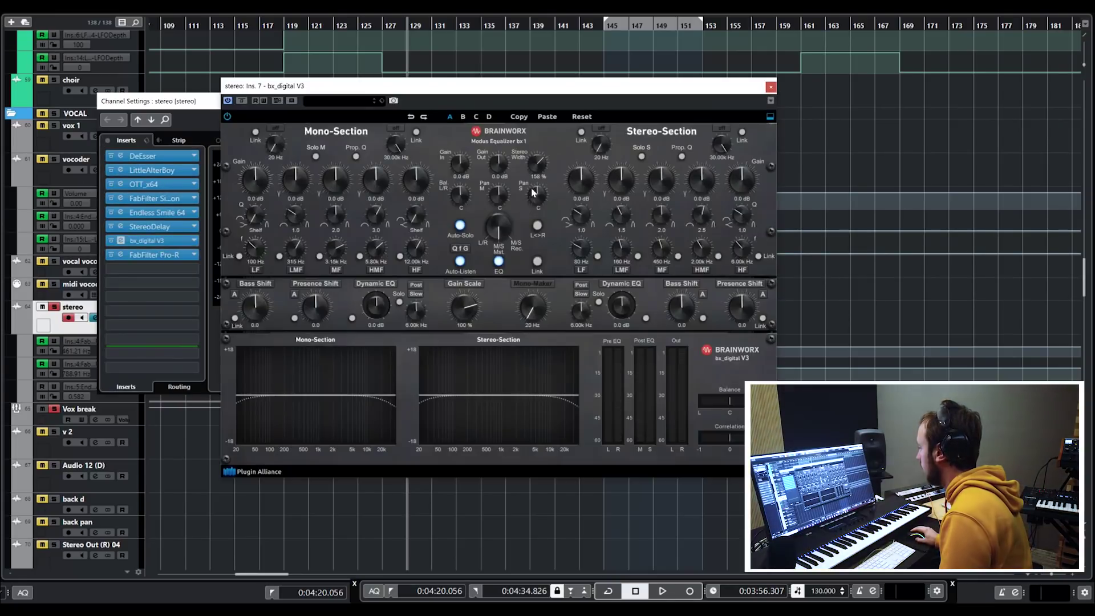
left_click(164, 226)
left_click(475, 105)
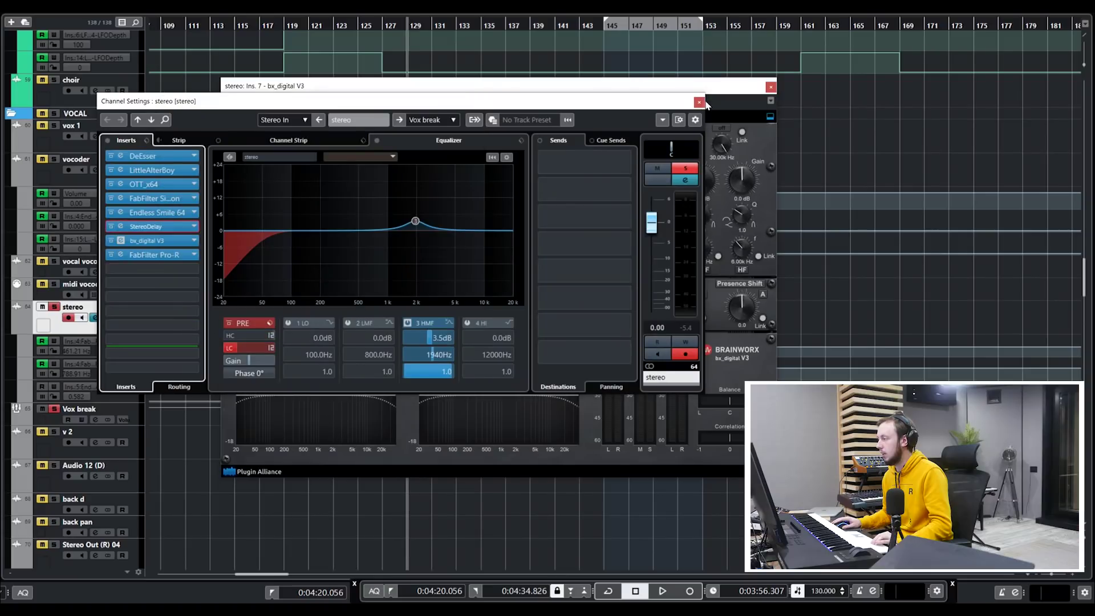
left_click(699, 102)
left_click(770, 87)
Step: Solo the SYNTH track among the leads and look over the neighbouring plucks and Virus pluck tracks
scroll(724, 166, "up", 3)
scroll(737, 227, "down", 10)
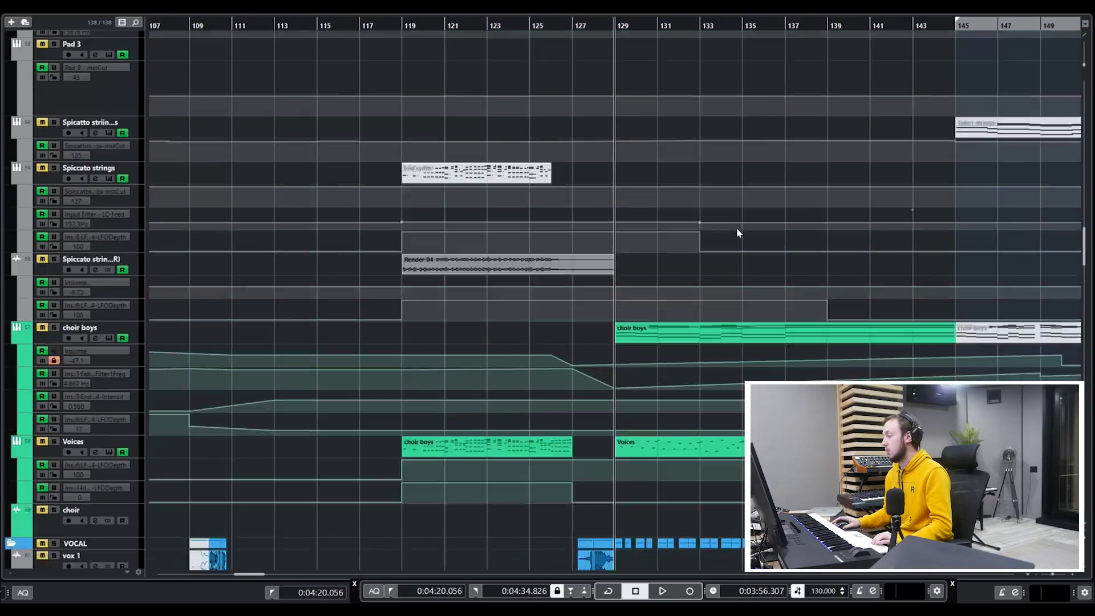
scroll(731, 236, "down", 15)
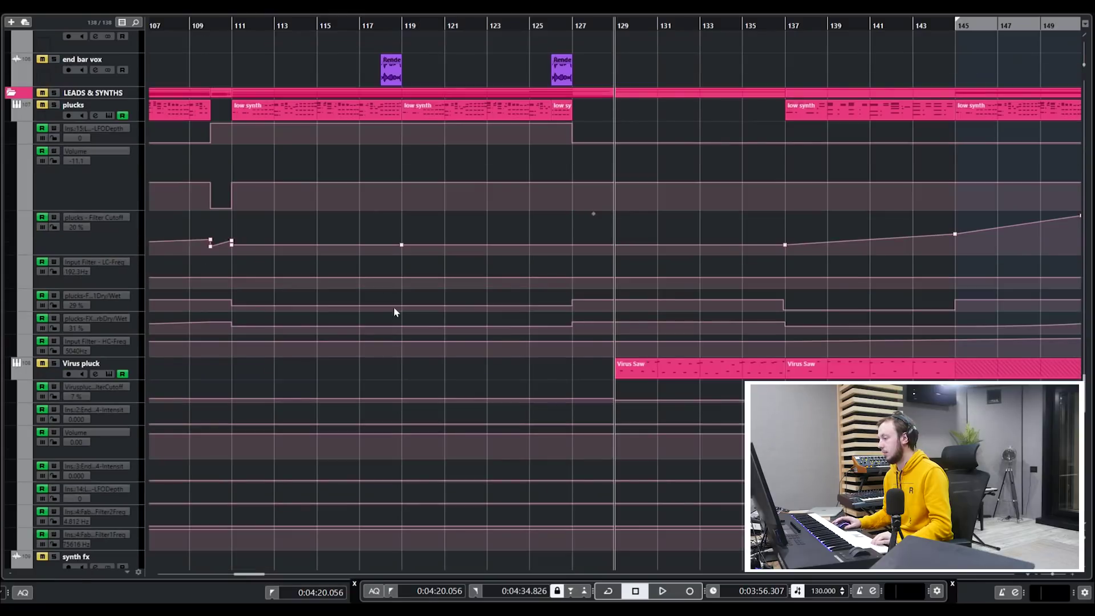
scroll(485, 249, "down", 10)
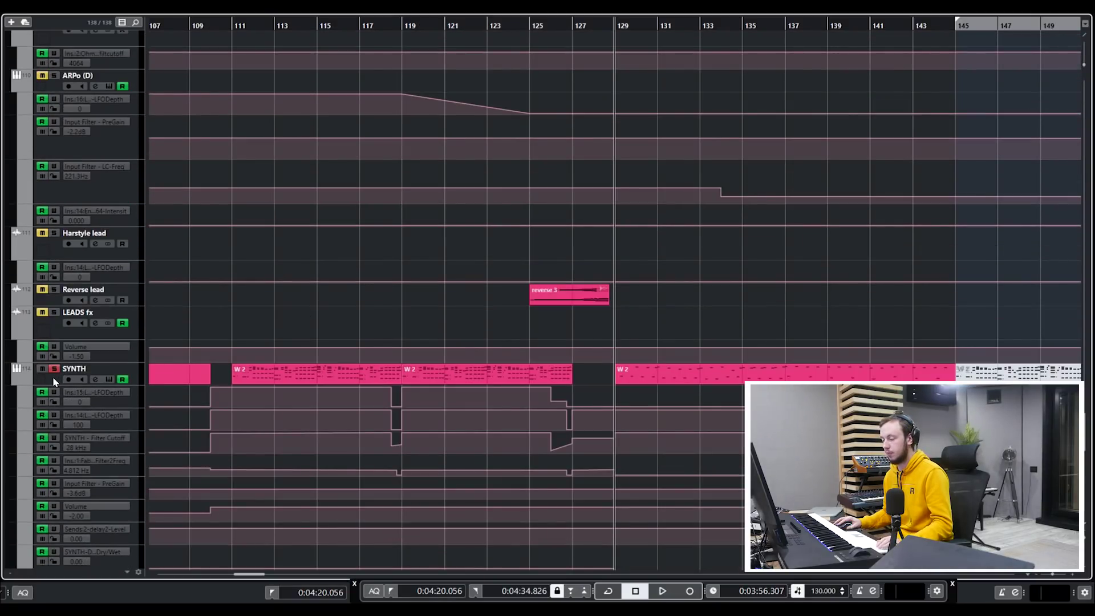
left_click(54, 369)
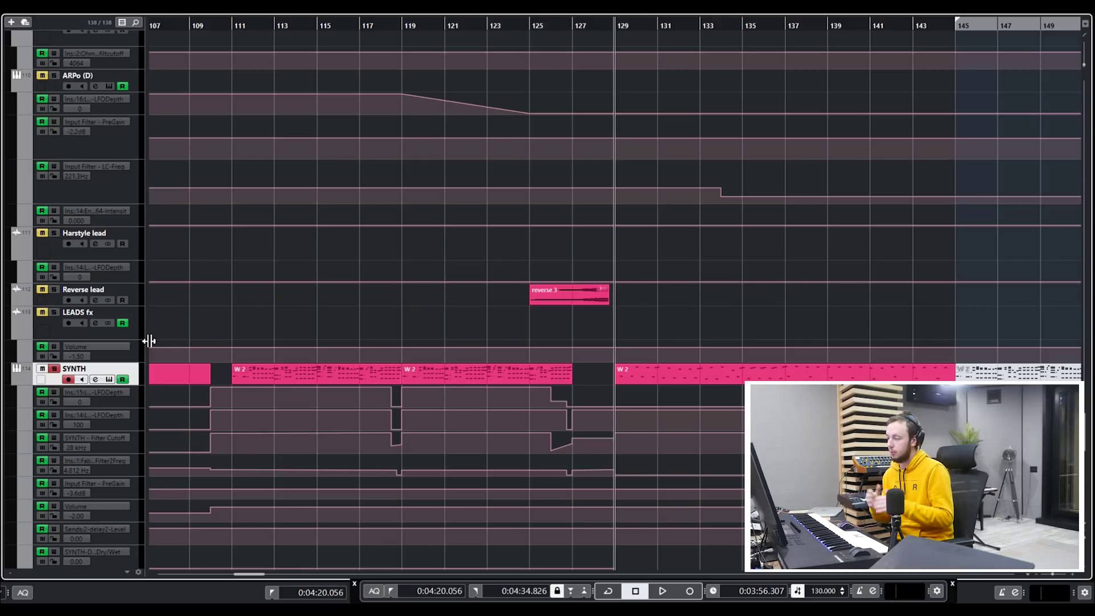
scroll(525, 359, "down", 5)
scroll(536, 359, "up", 5)
scroll(592, 345, "up", 6)
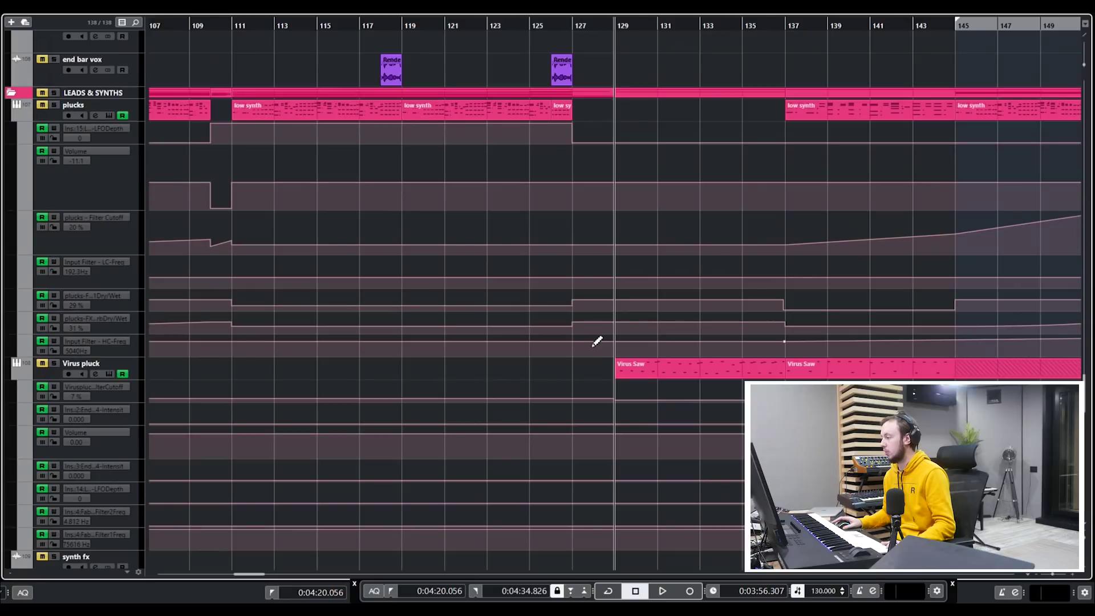
scroll(541, 360, "up", 5)
Step: Play the break from bar 129 and return to the vocal tracks to listen to the stereo track soloed
key("space")
scroll(761, 309, "down", 5)
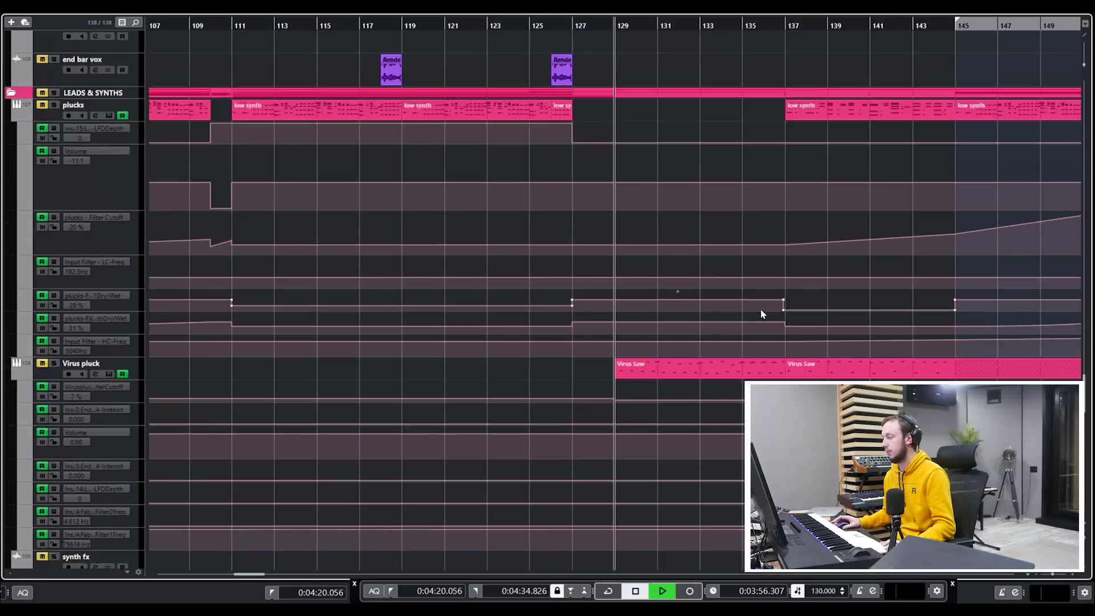
scroll(760, 309, "up", 10)
scroll(741, 310, "up", 8)
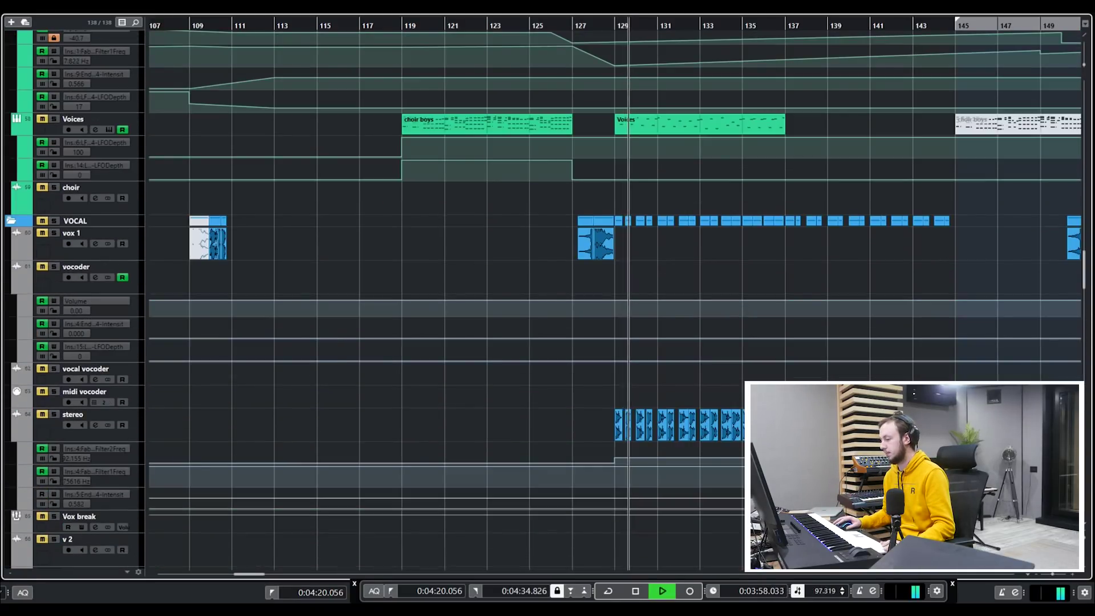
scroll(346, 190, "right", 5)
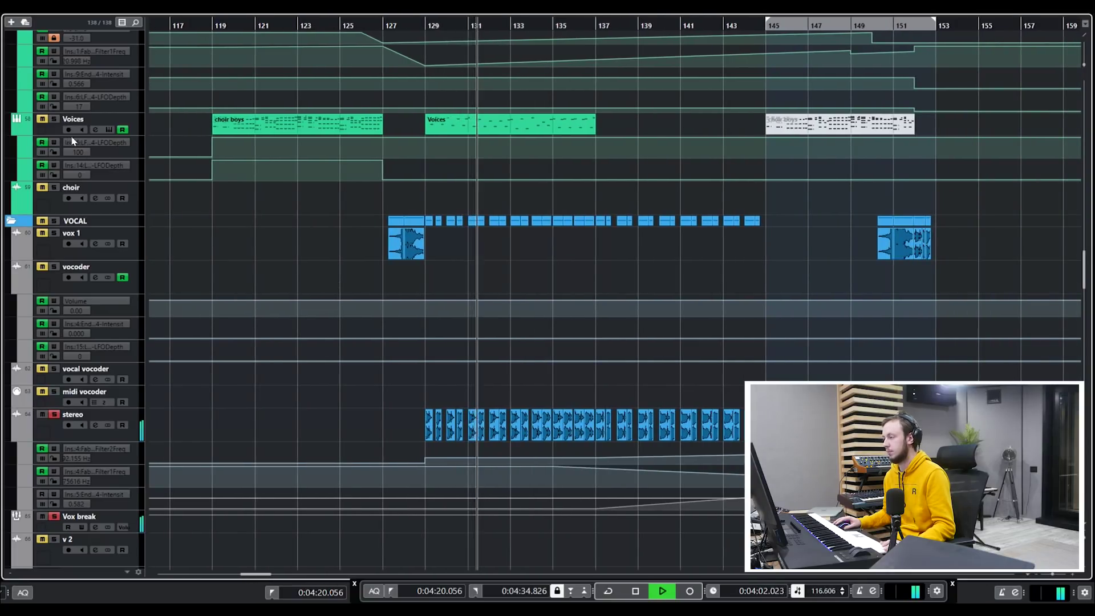
scroll(624, 286, "down", 3)
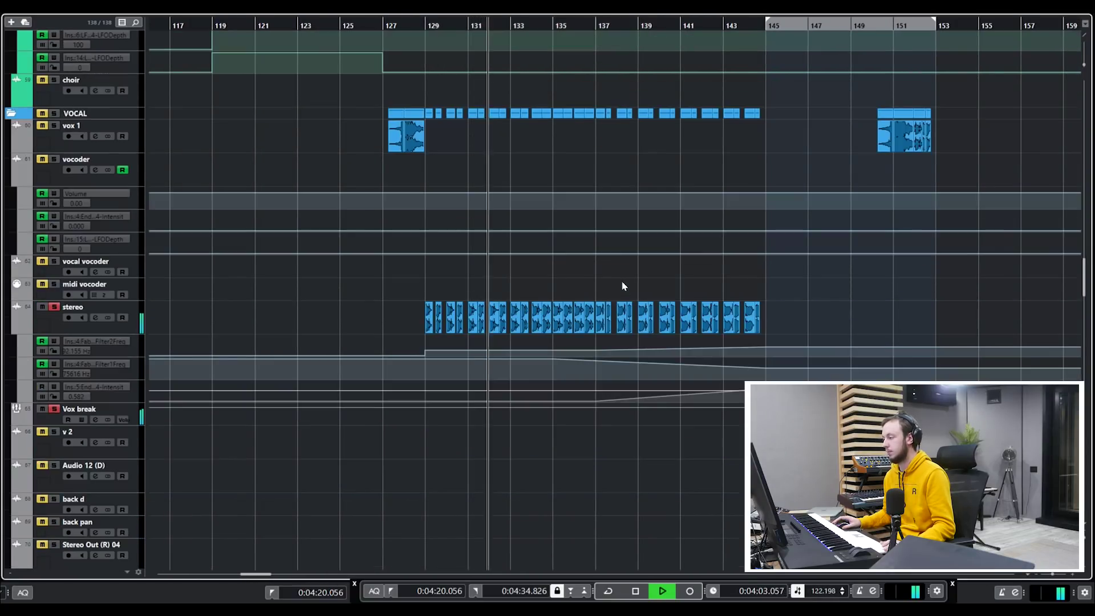
Step: View the stereo track's channel settings during playback, close them and turn off the track's solo
left_click(102, 328)
key("e")
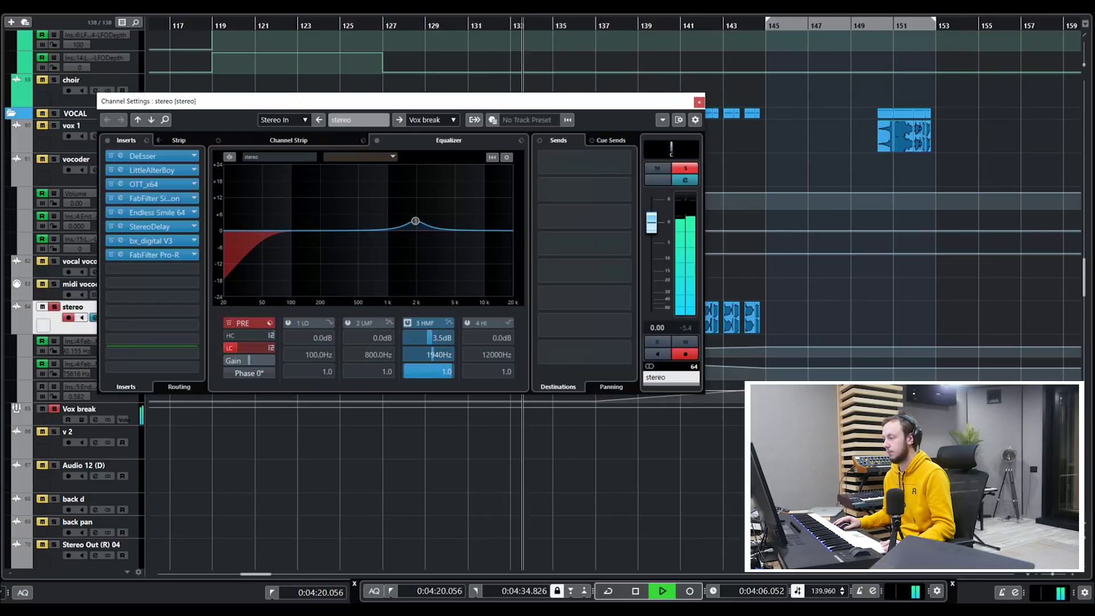
key("e")
left_click(54, 306)
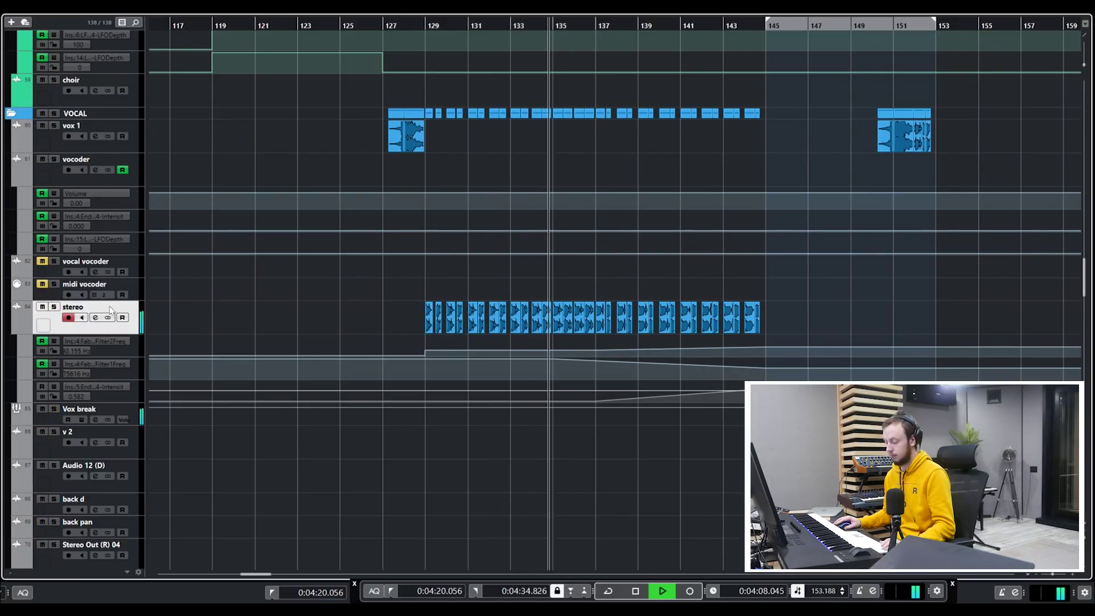
Step: Play the accelerating break with all tracks audible while looking through the lead and chord tracks, and stop playback
scroll(753, 299, "down", 2)
scroll(756, 296, "down", 2)
scroll(753, 296, "down", 15)
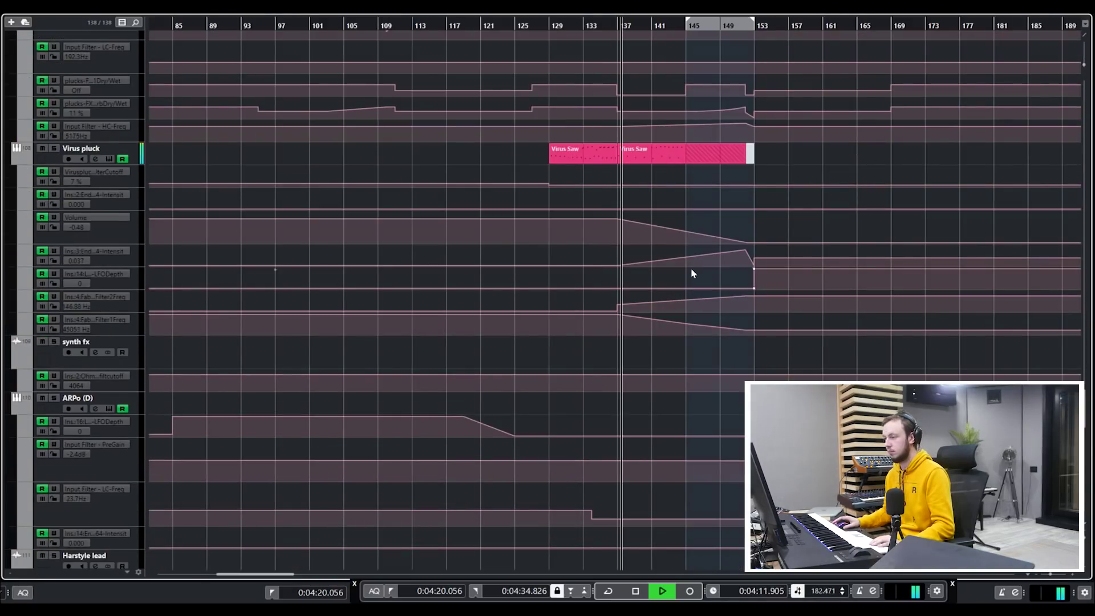
scroll(637, 235, "down", 10)
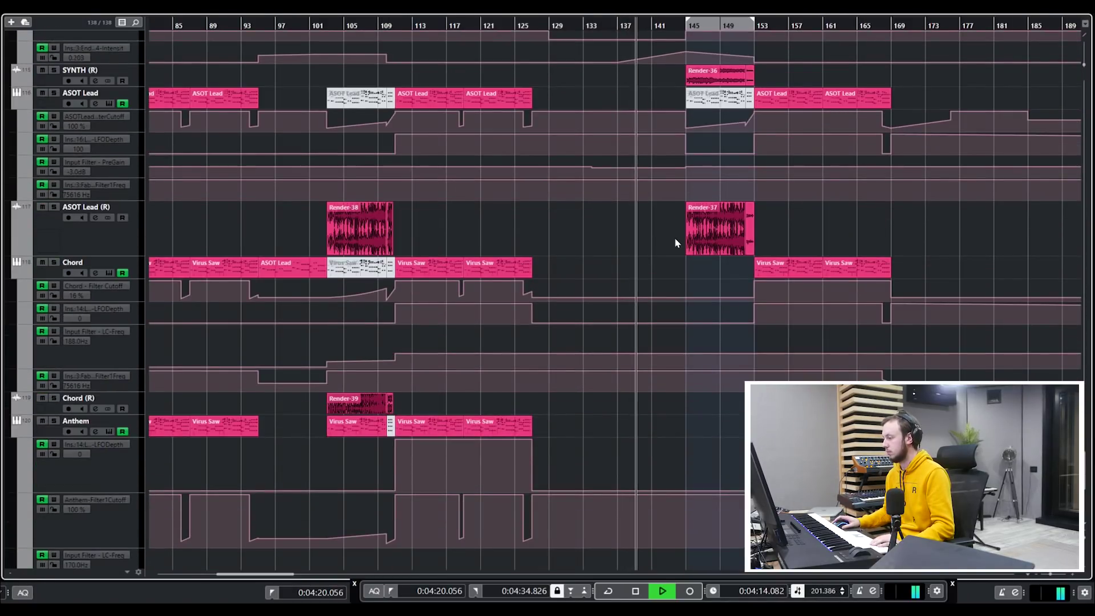
key("g")
key("g")
key("space")
Step: Place the playhead just before bar 102, ahead of the rendered lead events at bar 103
key("h")
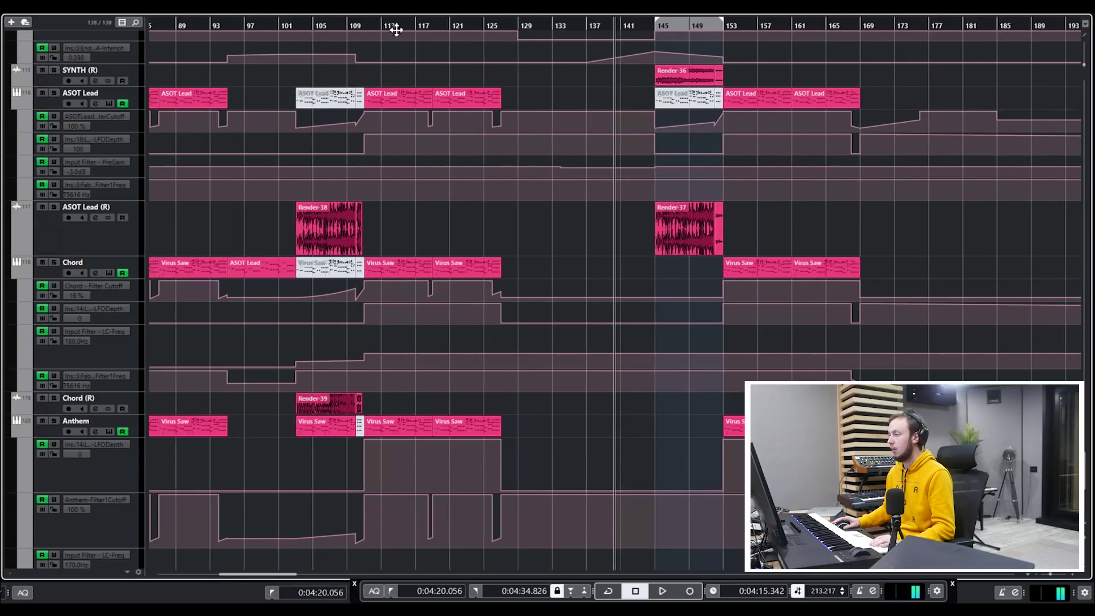
left_click_drag(355, 29, 289, 29)
left_click(276, 31)
key("h")
Step: Examine the SYNTH, ASOT Lead, Chord and Anthem tracks with their rendered audio and filter automation between bars 103 and 111
scroll(524, 223, "up", 5)
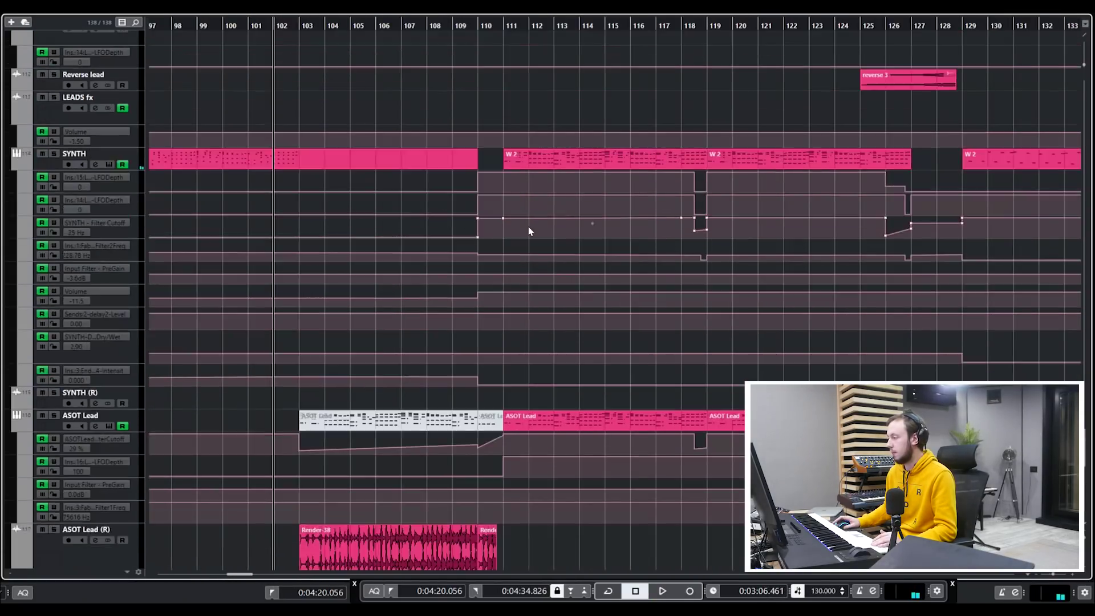
scroll(528, 228, "down", 5)
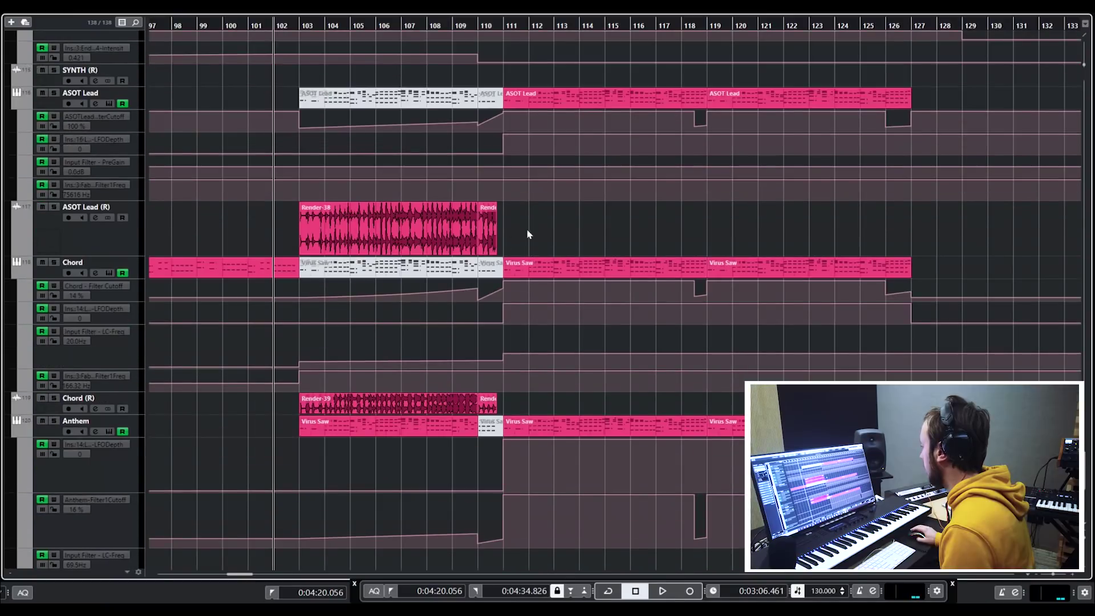
scroll(391, 235, "up", 5)
scroll(391, 237, "down", 5)
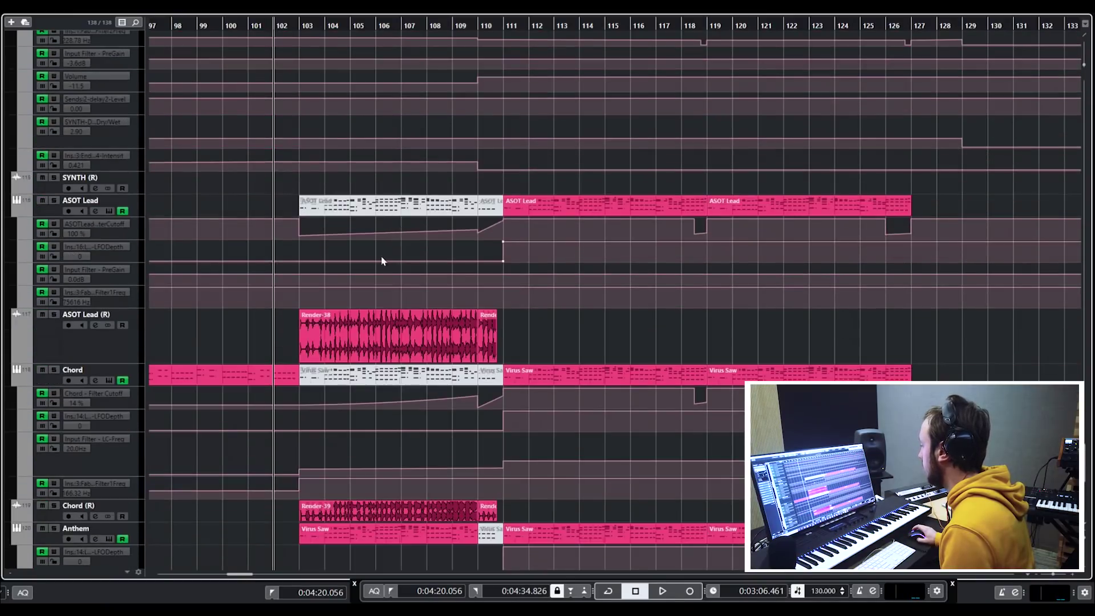
scroll(307, 318, "up", 5)
scroll(376, 351, "down", 7)
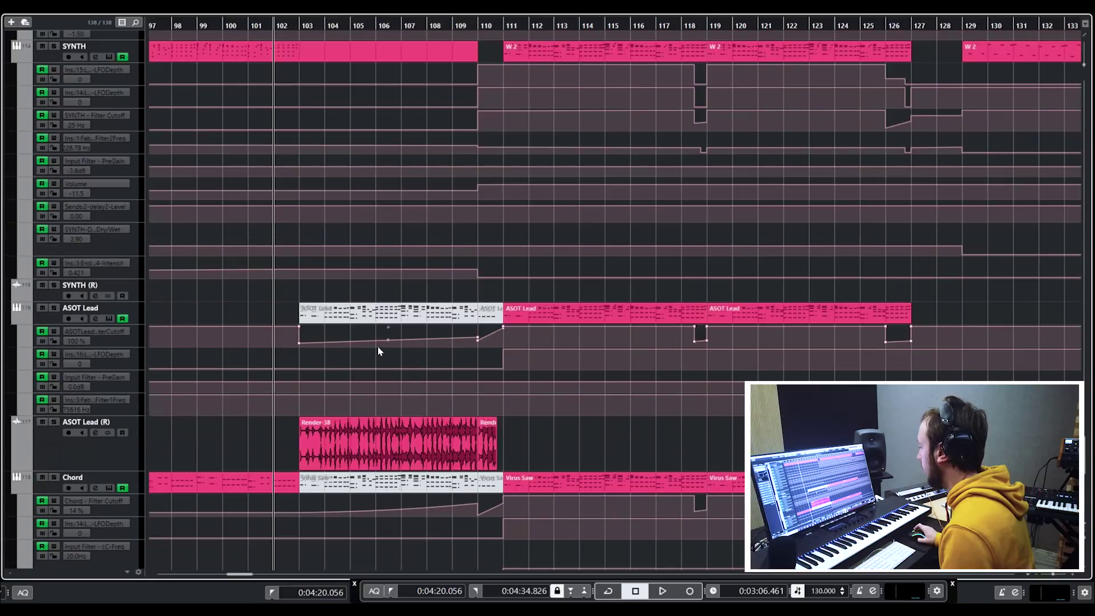
left_click(324, 212)
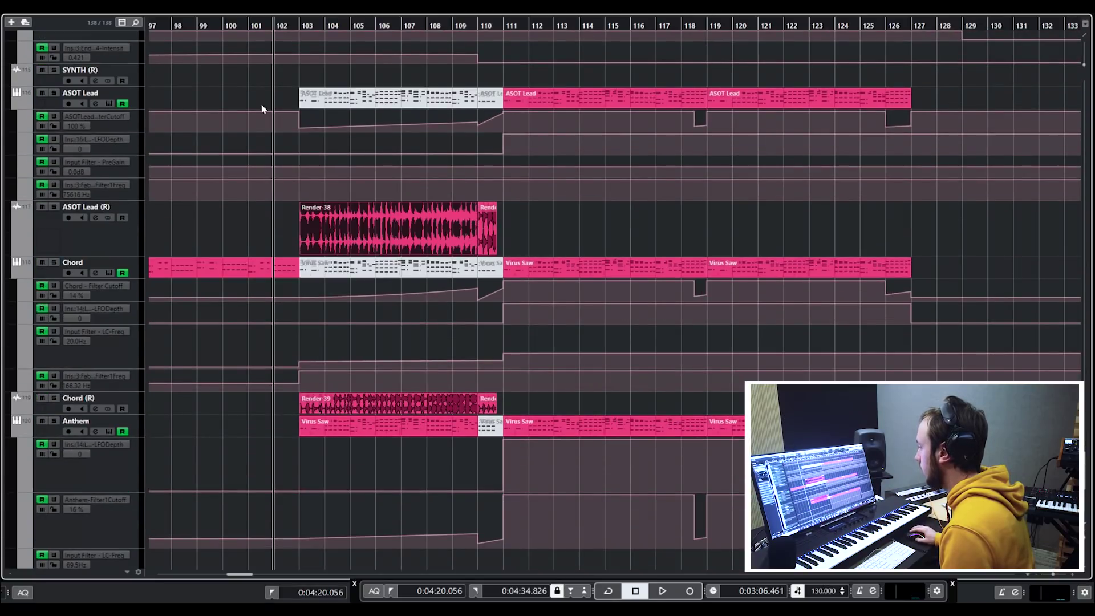
scroll(311, 421, "down", 5)
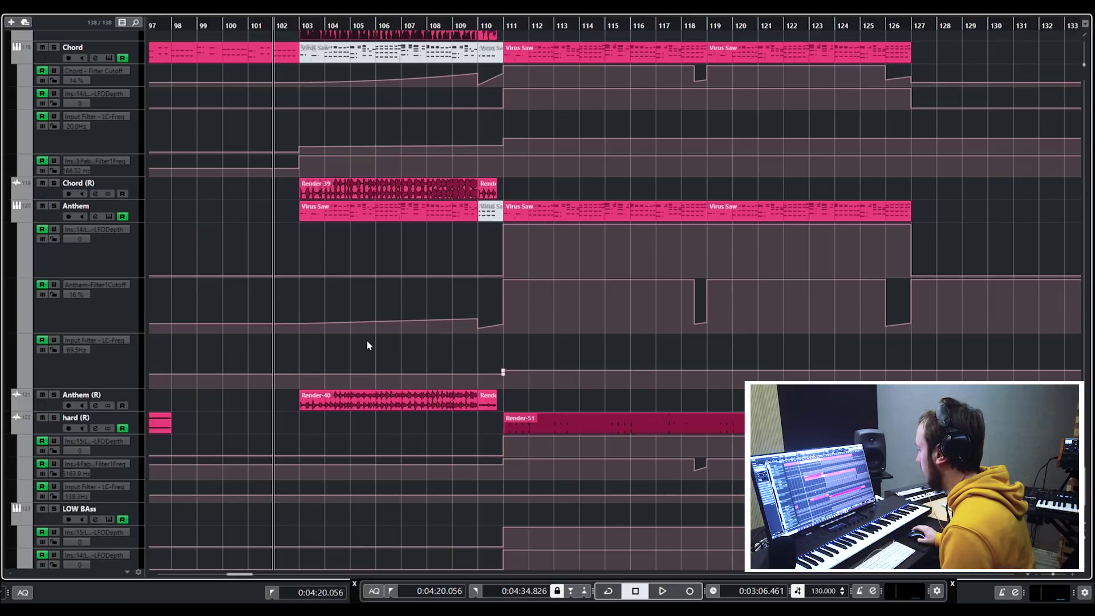
Step: Lengthen the Render-33 event on ASOT Lead (R) past the drop at bar 111 to bar 114, and enlarge the track's height
left_click_drag(502, 26, 501, 52)
scroll(527, 201, "up", 8)
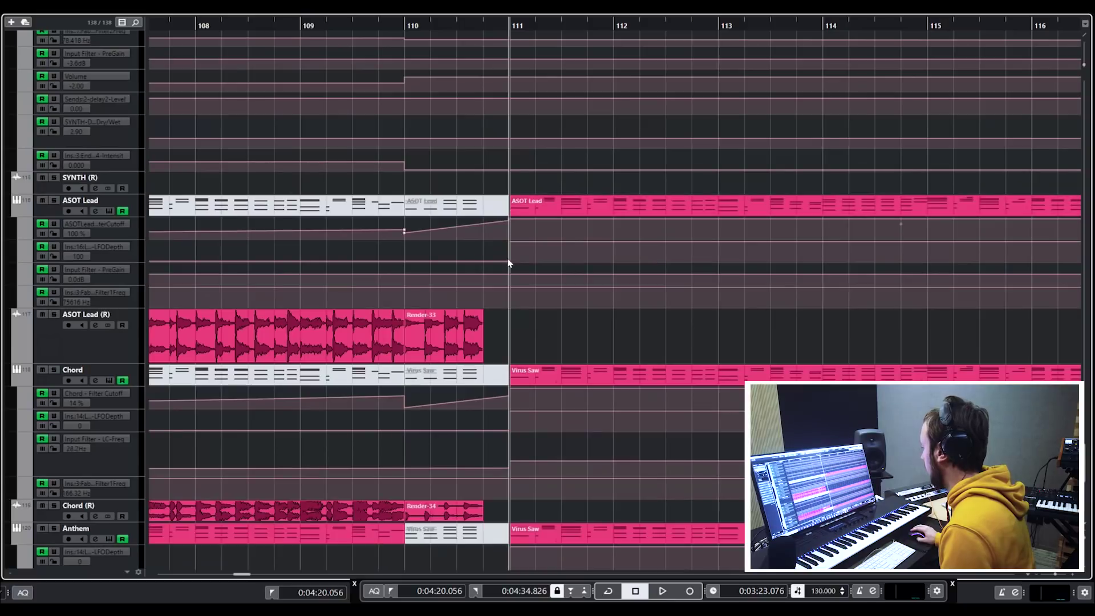
left_click_drag(474, 360, 680, 367)
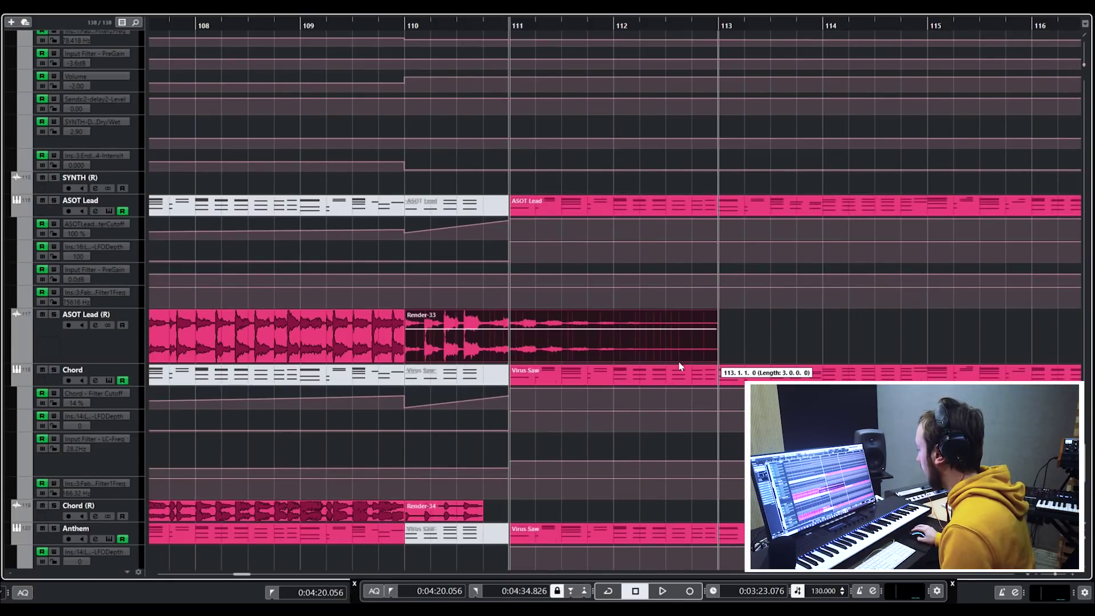
left_click_drag(761, 362, 777, 361)
left_click_drag(139, 363, 139, 407)
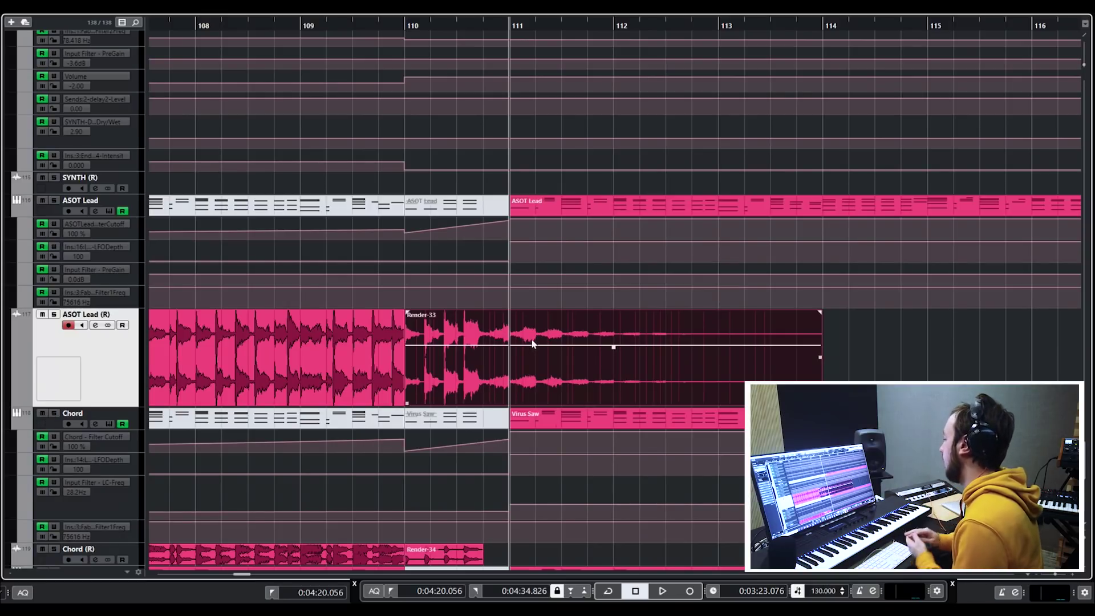
Step: Delete the lengthened Render-33 event on ASOT Lead (R) and look through the orchestra, pad and synth tracks around bar 111
left_click(557, 340)
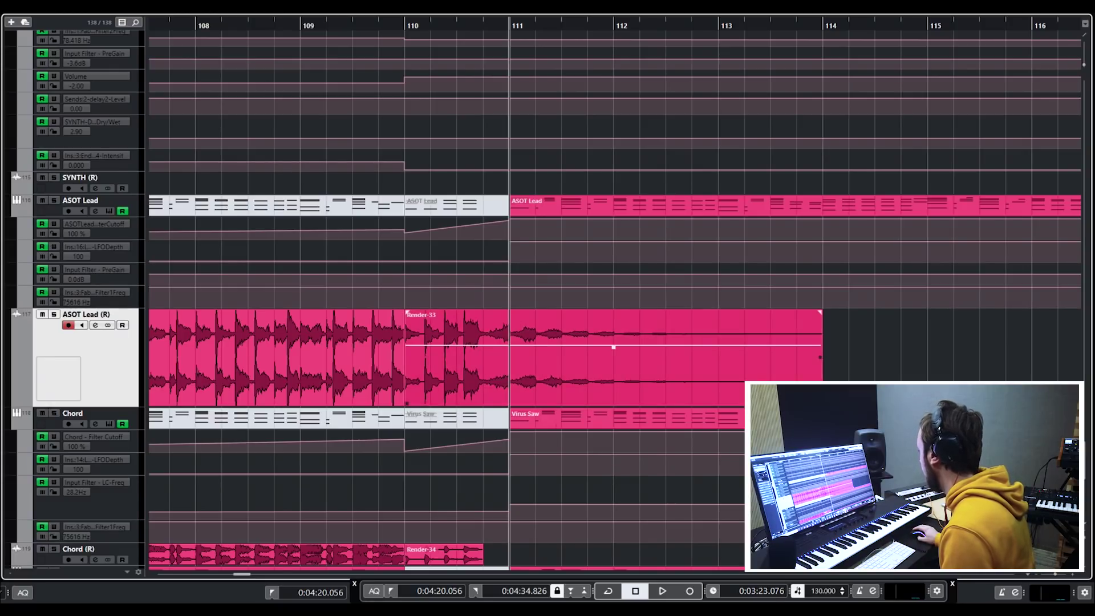
key("Delete")
scroll(539, 289, "up", 15)
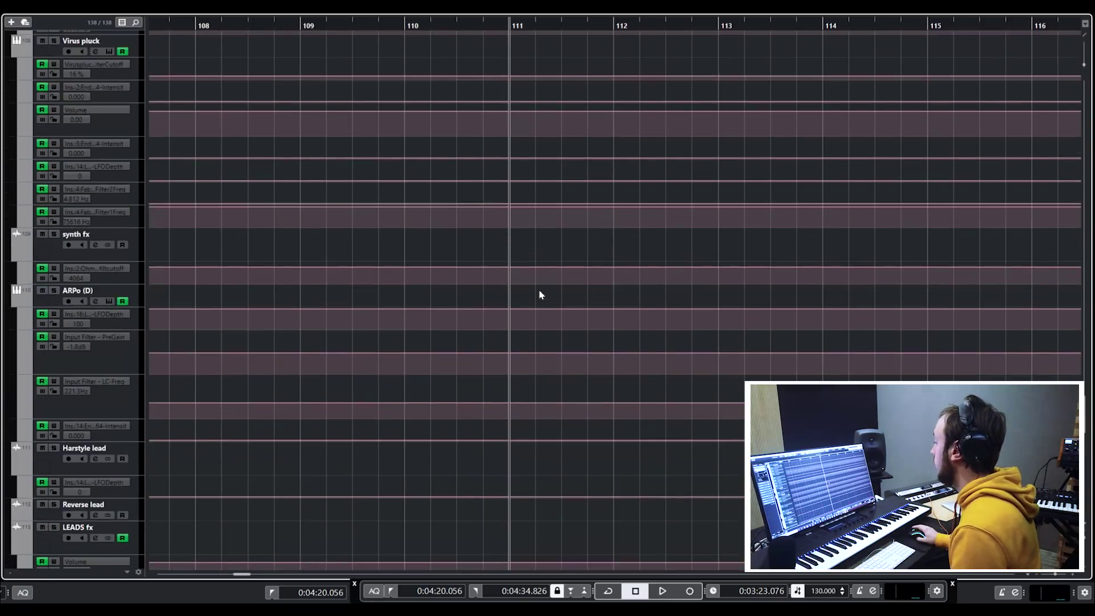
scroll(540, 289, "up", 20)
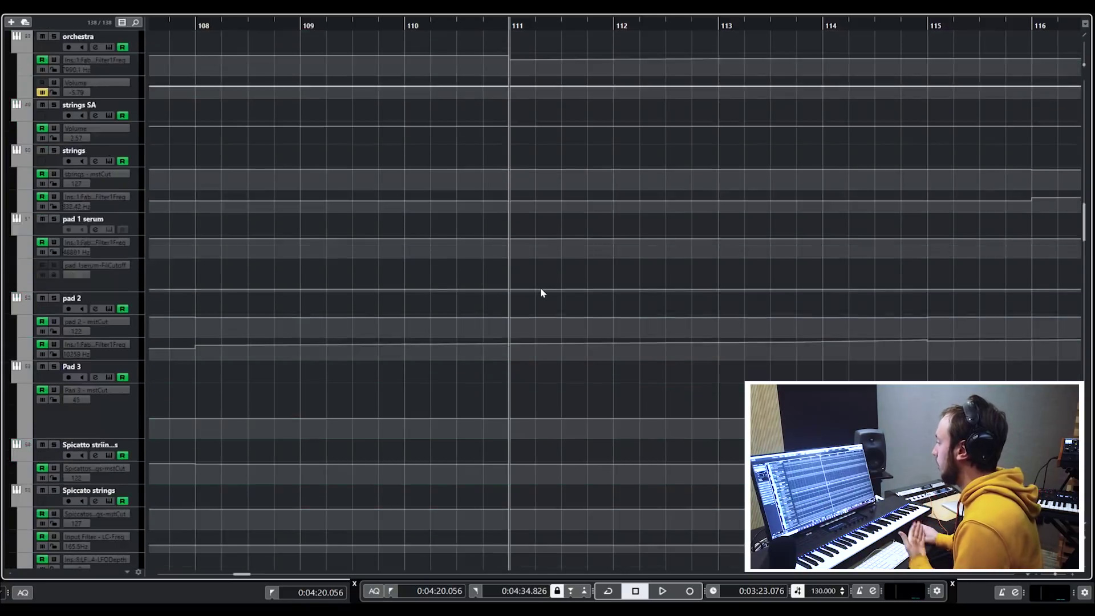
scroll(540, 295, "down", 20)
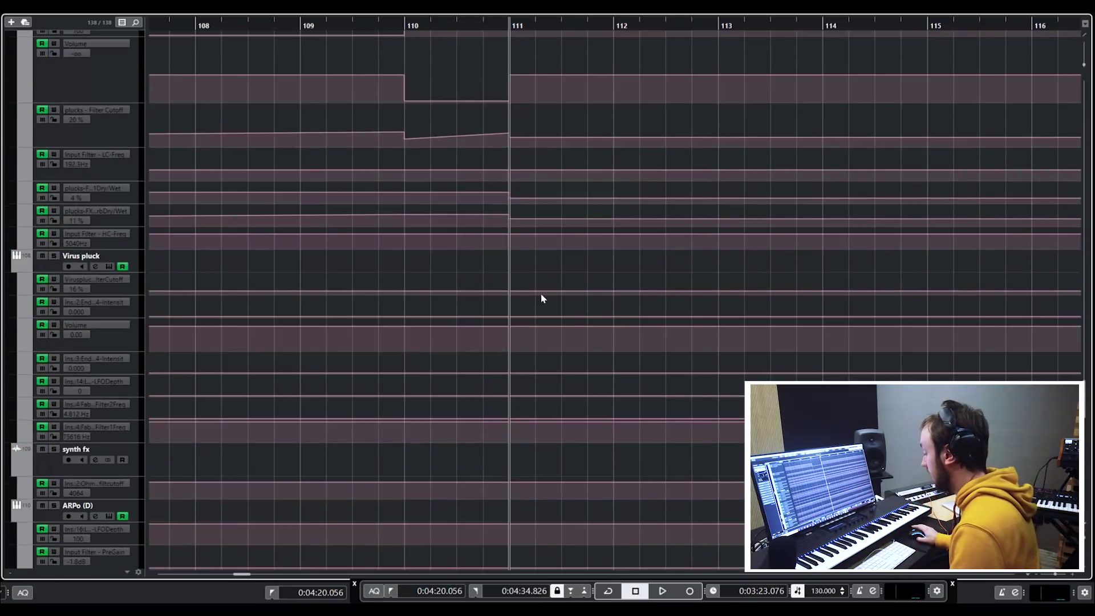
Step: Examine where the rendered events on Chord (R) and Anthem (R) end ahead of the drop at bar 111
key("g")
scroll(654, 318, "down", 8)
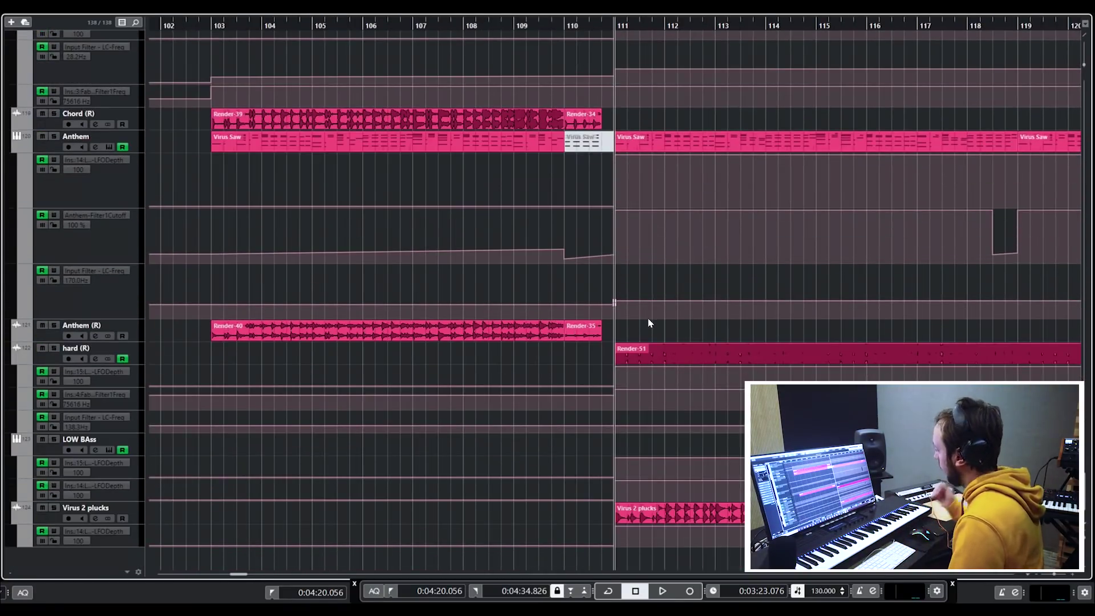
key("h")
key("h")
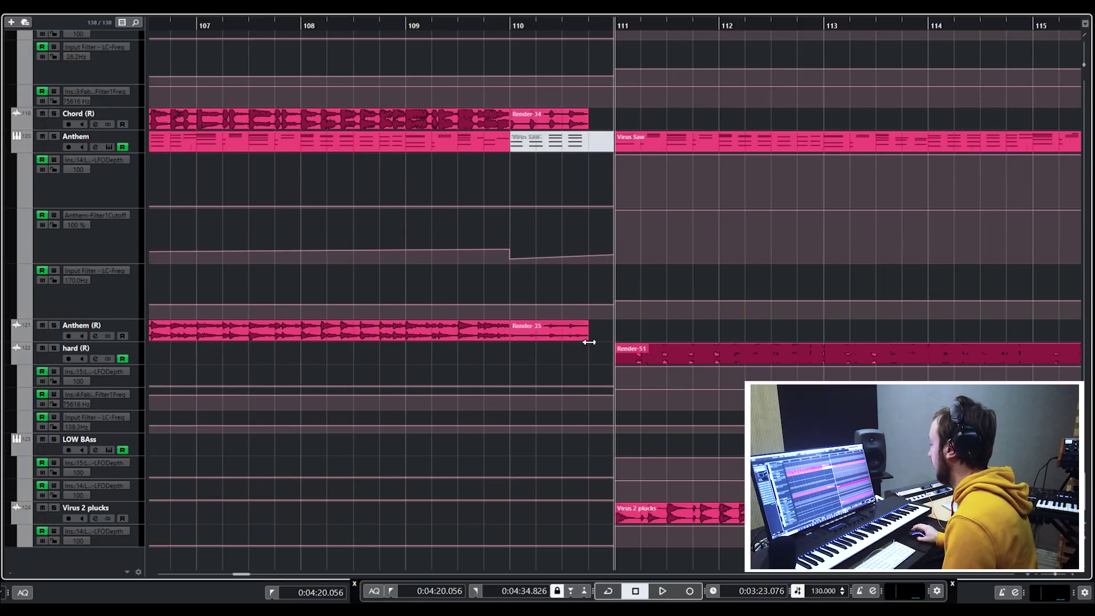
left_click_drag(589, 341, 615, 342)
scroll(596, 330, "up", 10)
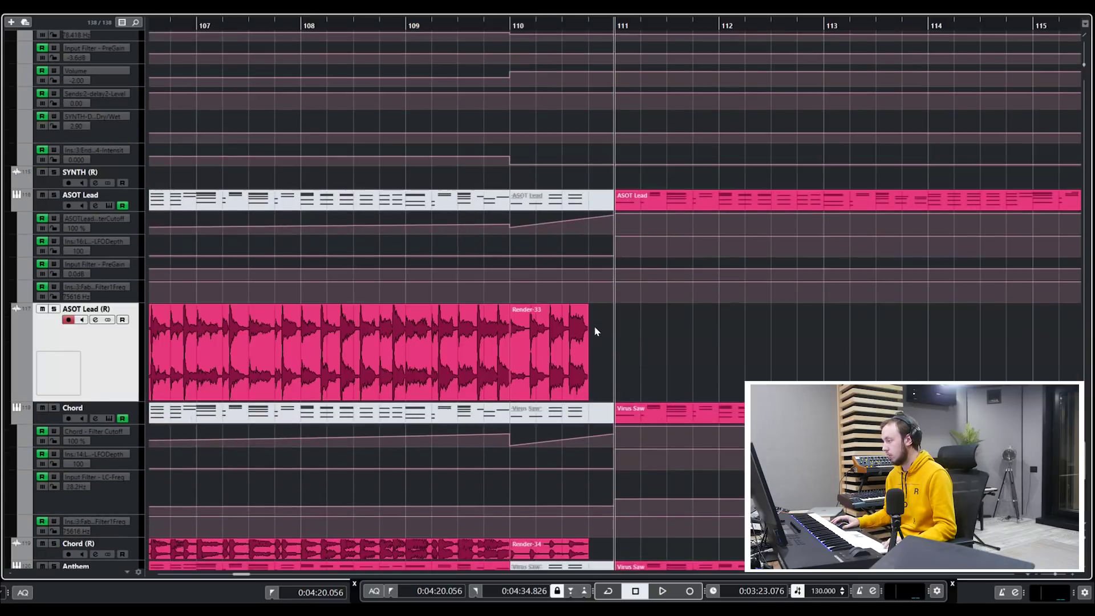
Step: Place the playhead at bar 110 and play the transition into the drop
scroll(598, 331, "up", 20)
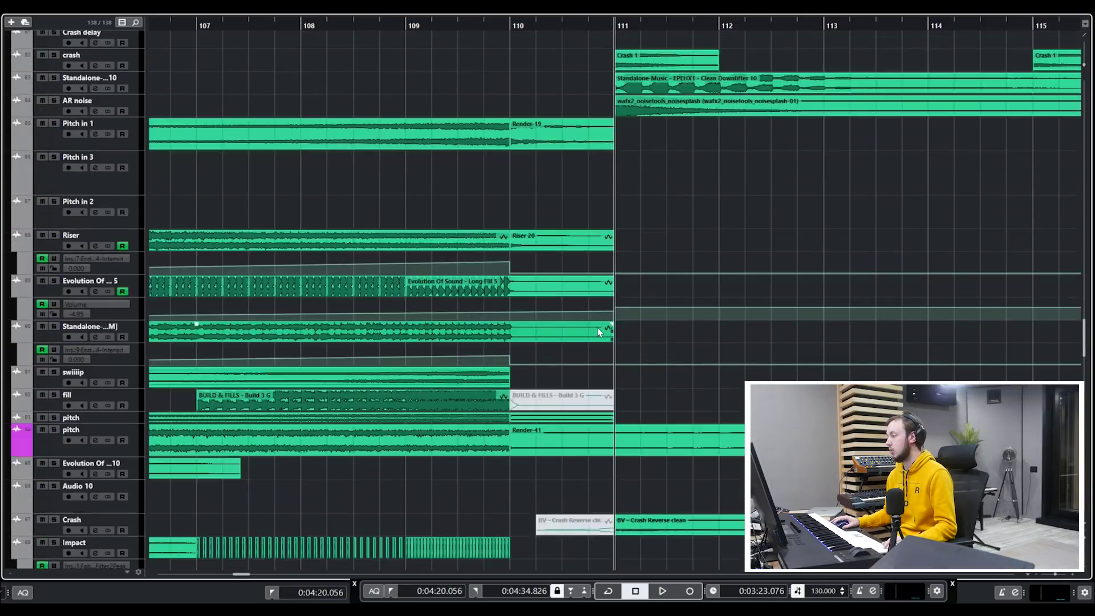
left_click(513, 25)
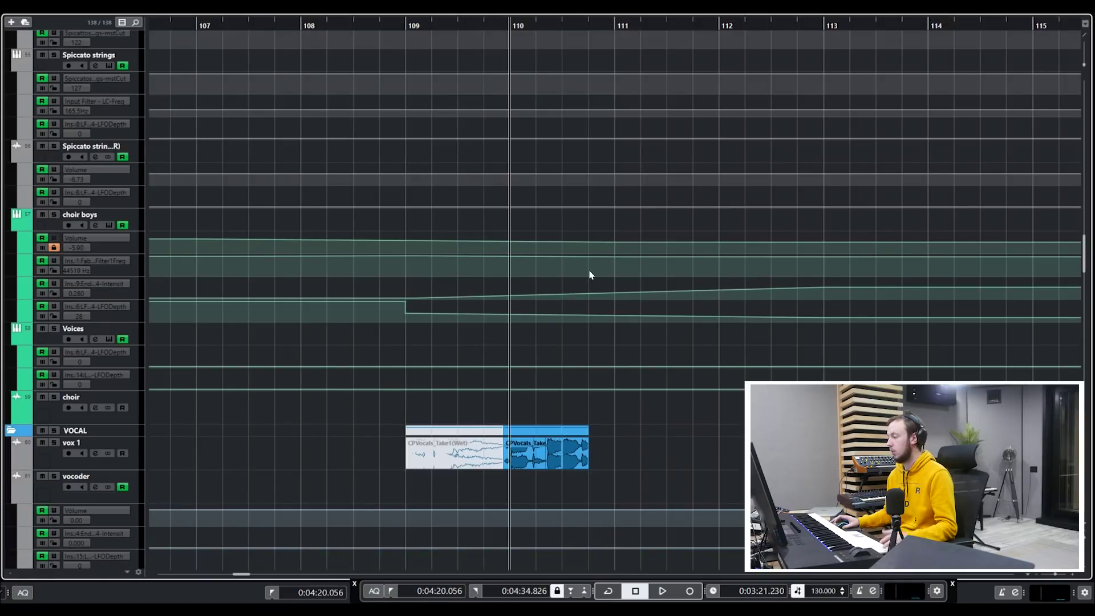
scroll(591, 273, "up", 15)
scroll(587, 277, "up", 5)
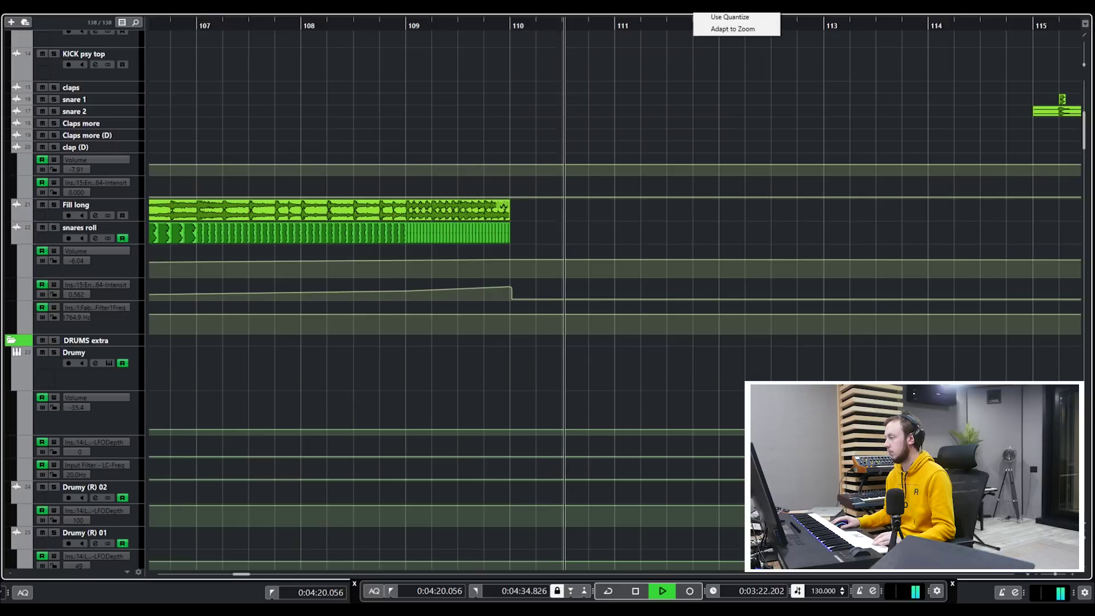
Step: Look through the bass, fill, effects, vocal chop and lead tracks across the arrangement while the drop plays
key("g")
key("g")
key("g")
key("g")
key("g")
scroll(724, 340, "down", 20)
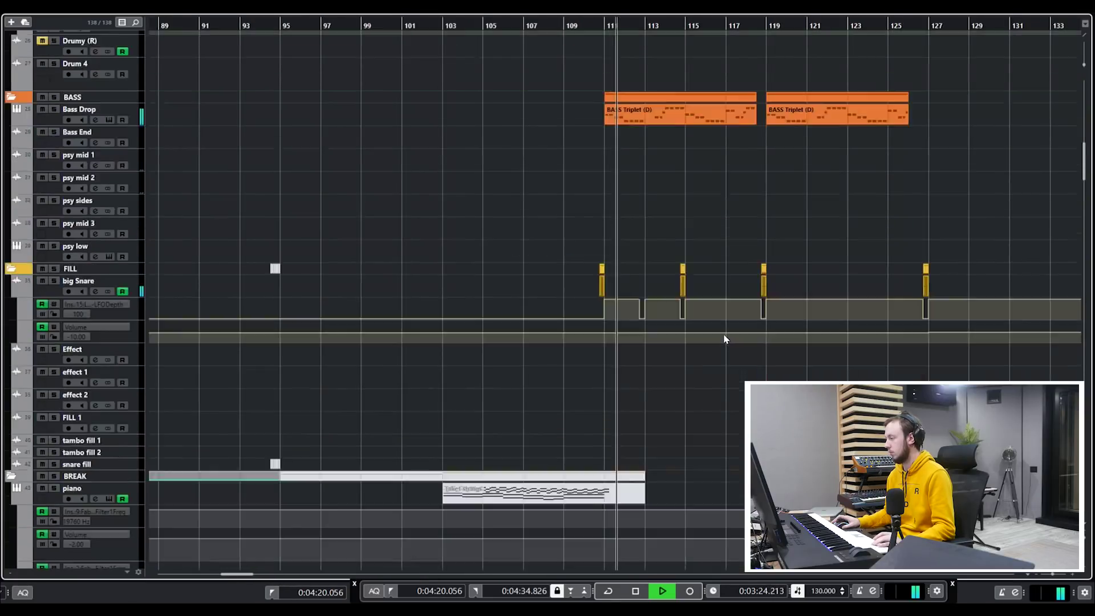
key("g")
scroll(723, 334, "down", 20)
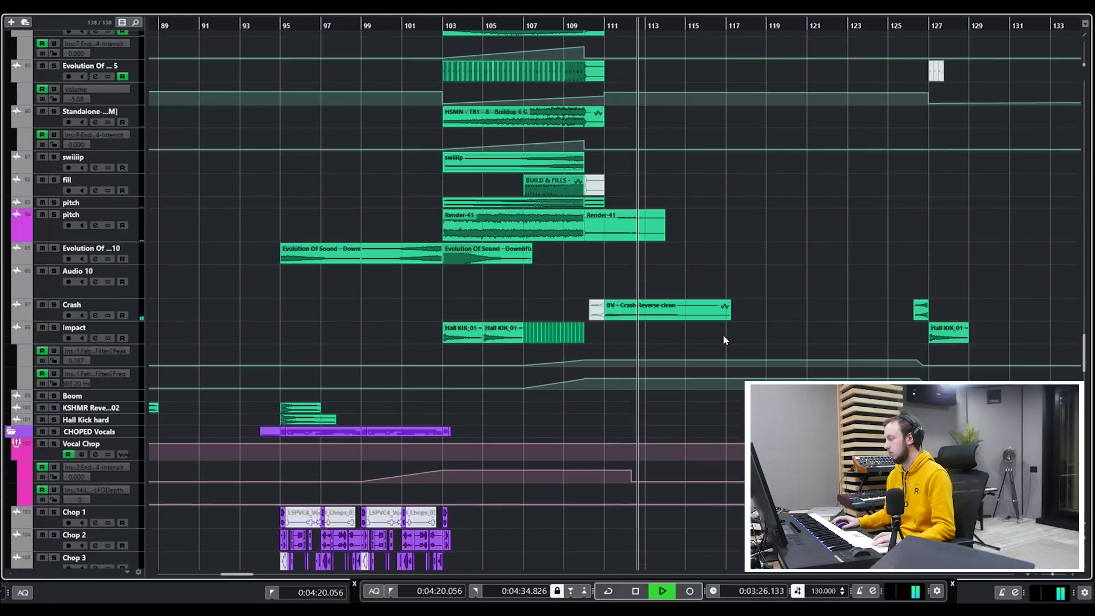
key("g")
scroll(723, 335, "down", 10)
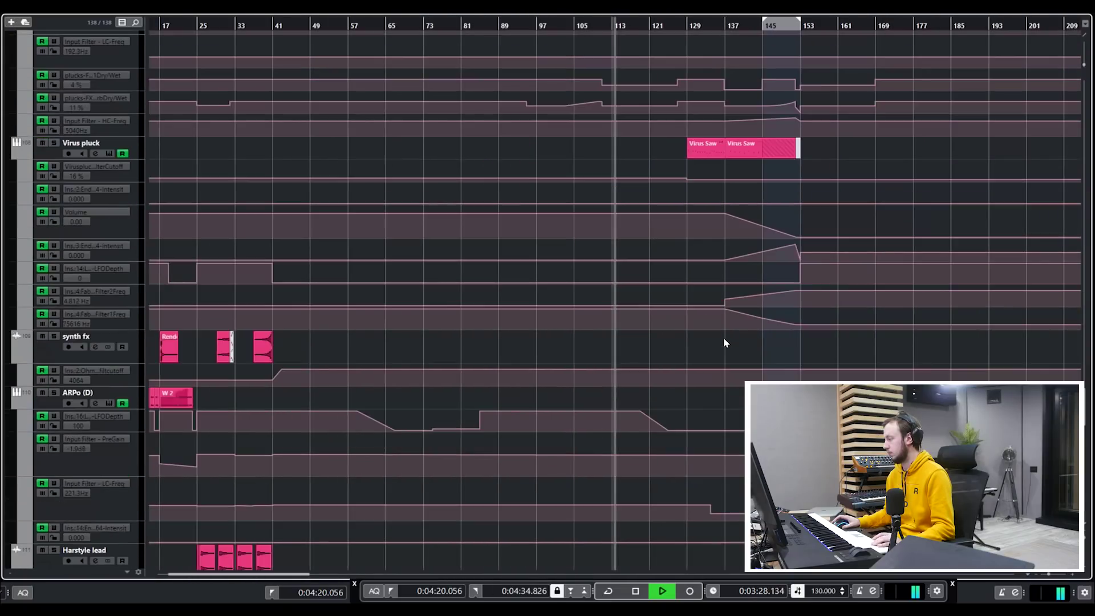
scroll(850, 330, "down", 15)
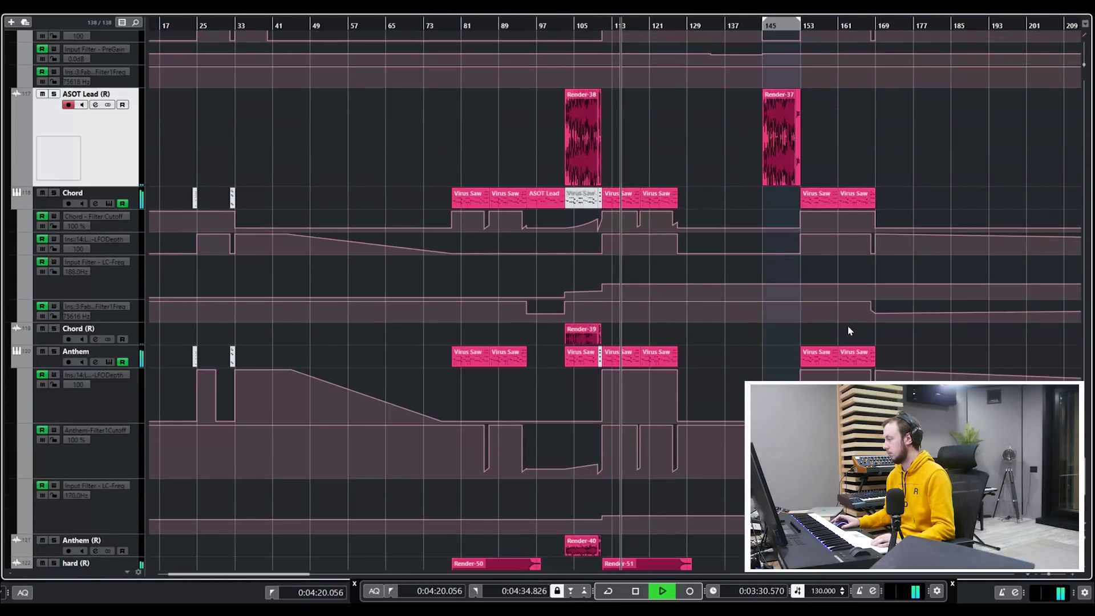
scroll(847, 325, "down", 5)
Step: Play the build-up to bar 153 and examine the Render-36 and Render-37 events on SYNTH (R) and ASOT Lead (R) from bar 145
left_click_drag(788, 31, 693, 281)
key("space")
scroll(726, 219, "up", 3)
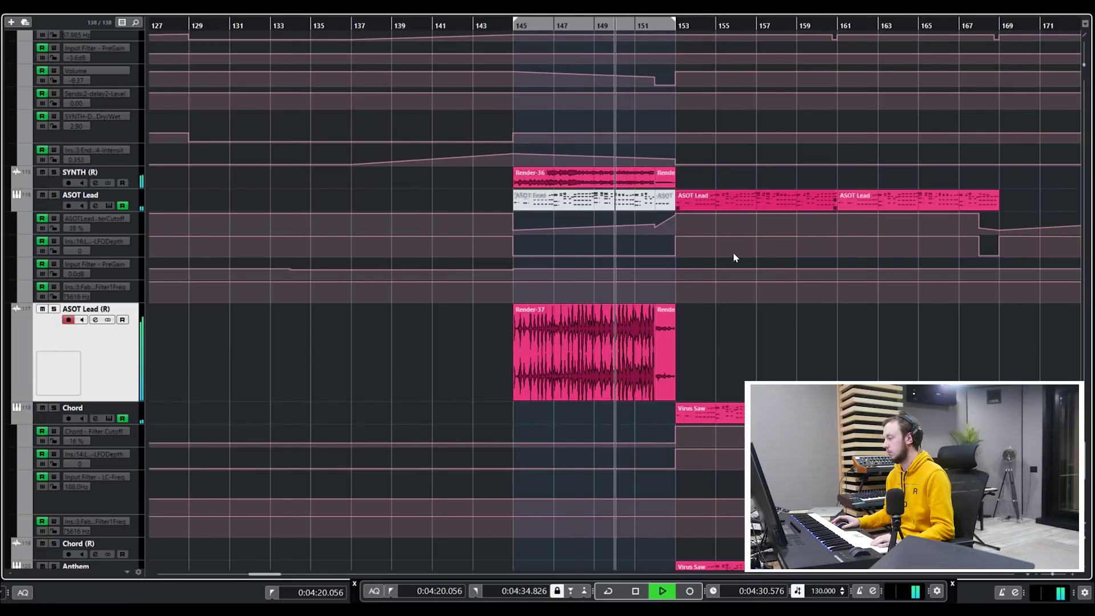
key("h")
key("h")
key("h")
key("g")
key("g")
key("g")
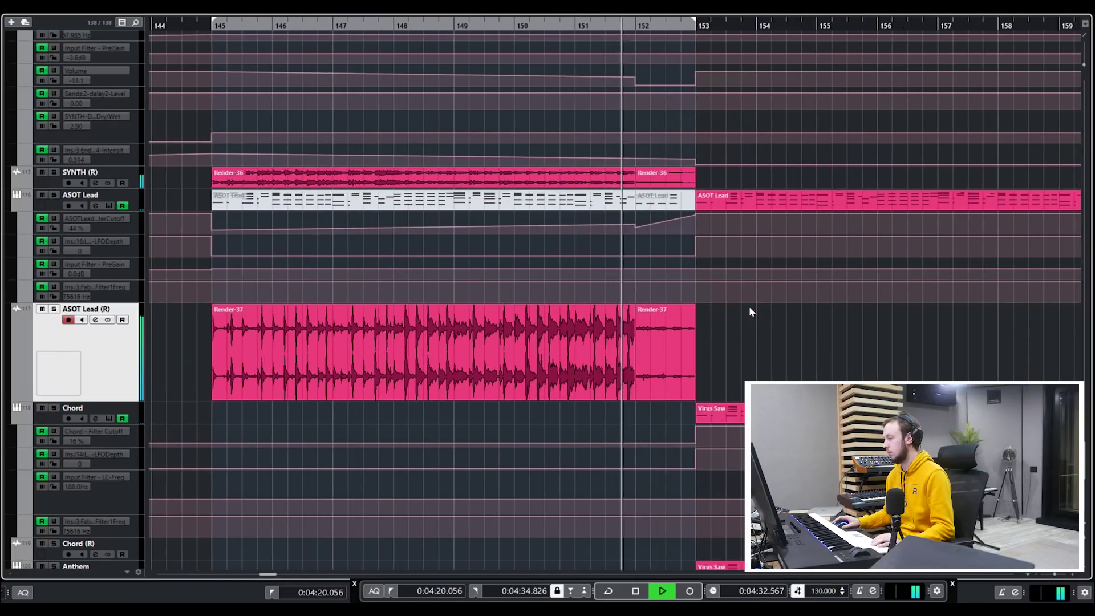
Step: Open the SYNTH track's W 2 part at bar 153, examine its notes during playback, and close the note editor
scroll(718, 306, "up", 6)
key("g")
key("g")
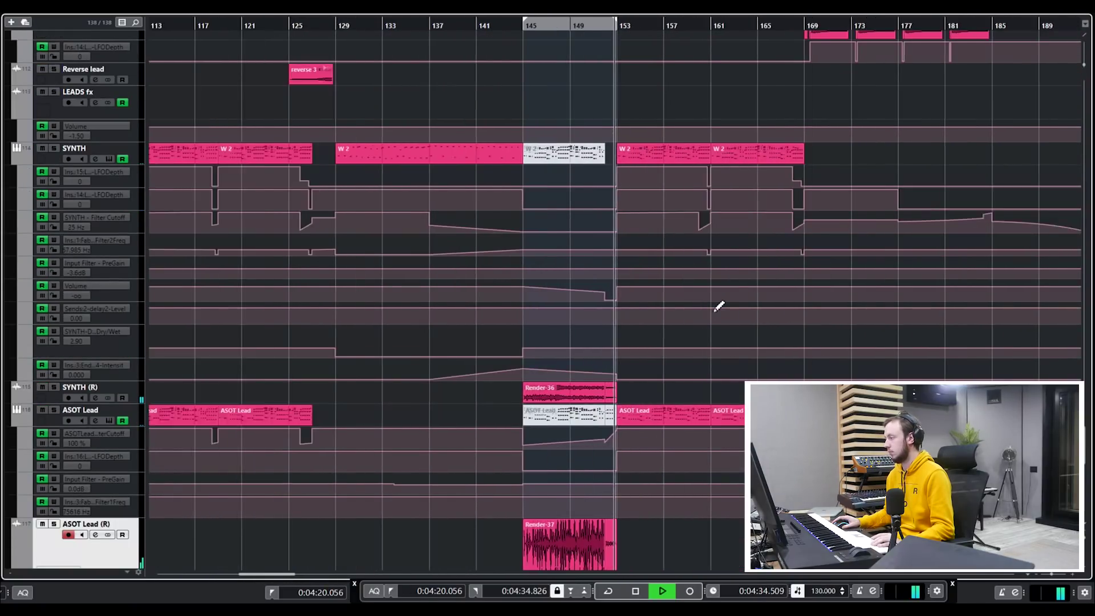
double_click(672, 158)
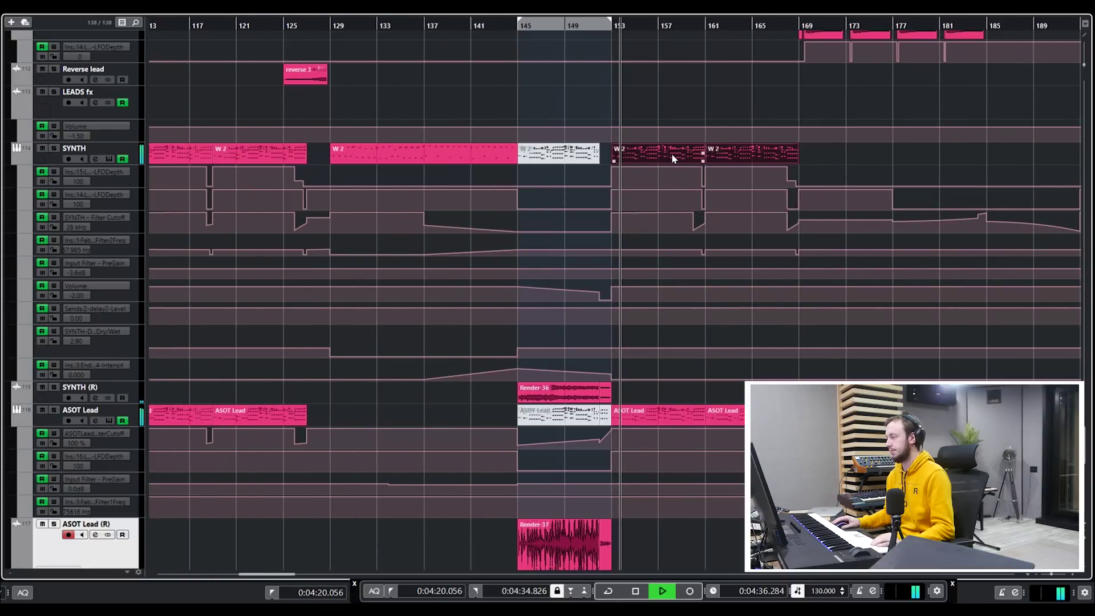
key("h")
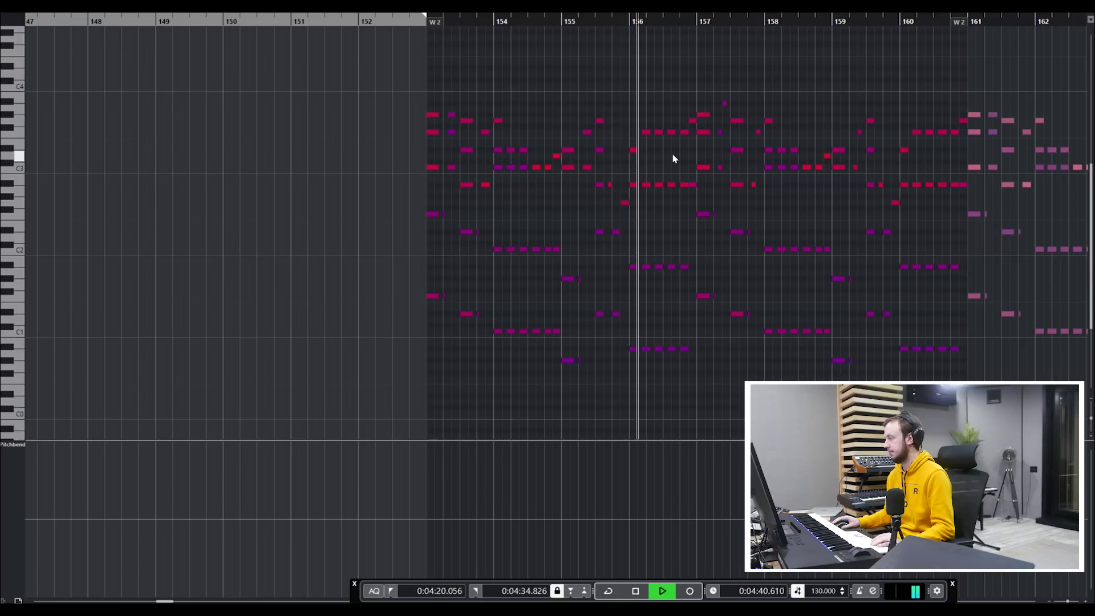
key("g")
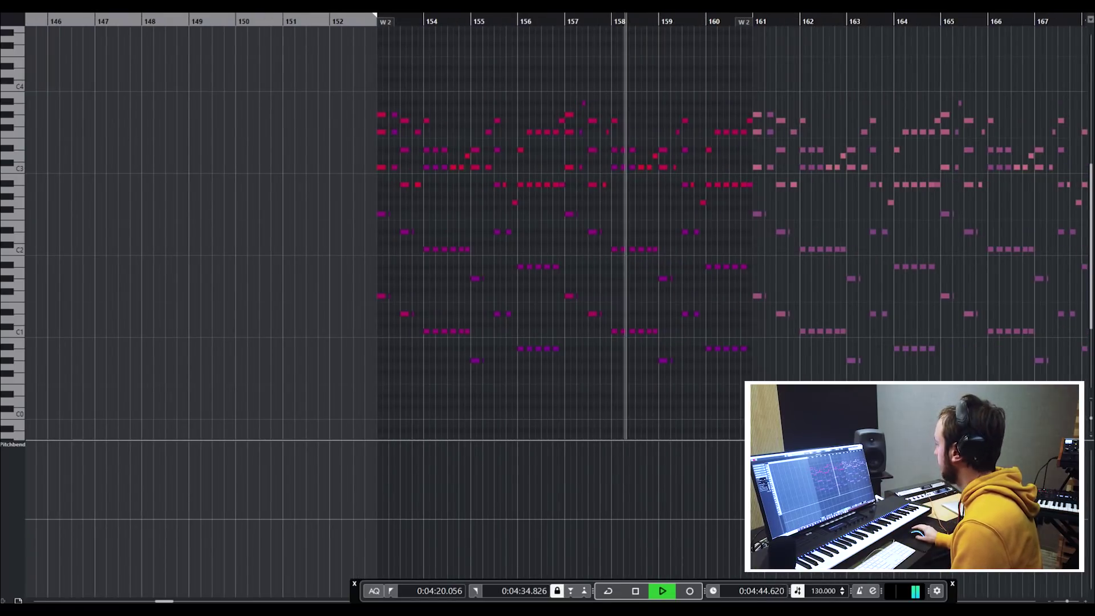
key("Return")
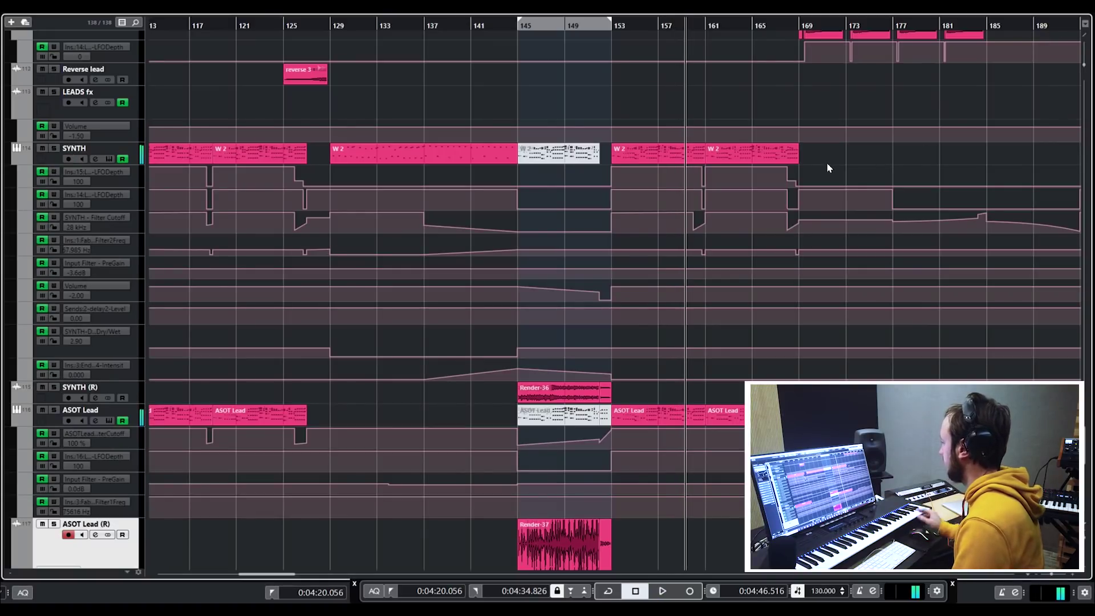